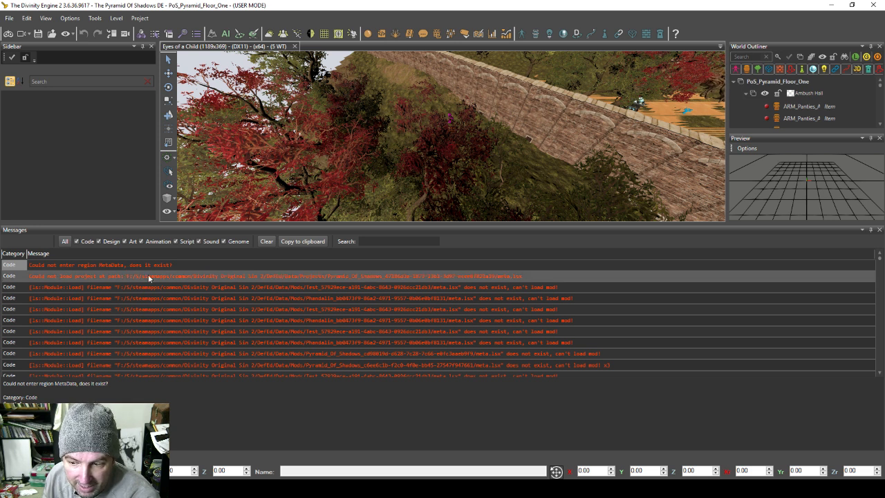
# Step: Copy the meta.lsx file path from the "Could not load project at path" message
pyautogui.click(60, 276)
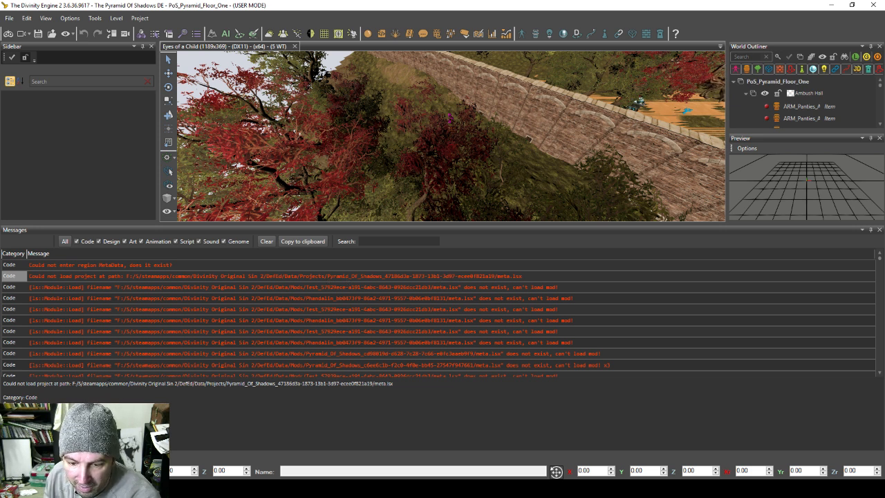
pyautogui.moveTo(407, 386); pyautogui.dragTo(73, 385)
pyautogui.hotkey('ctrl', 'c')
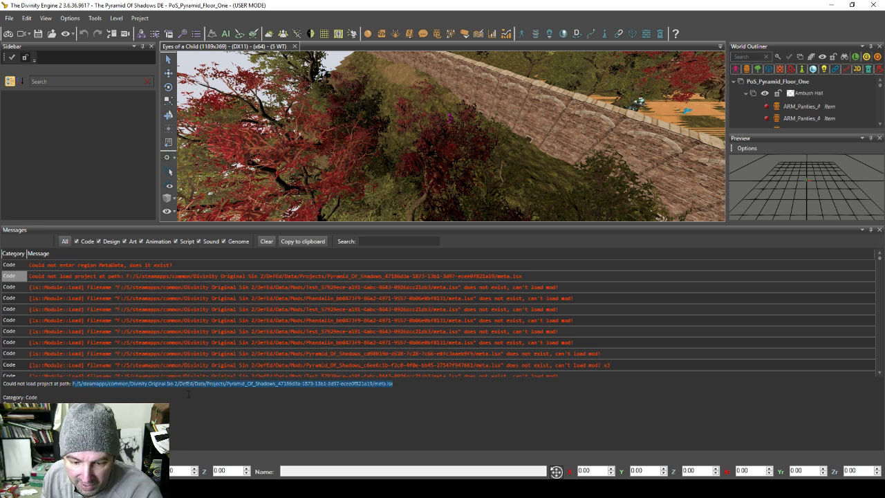
# Step: Open the copied meta.lsx path from a new File Explorer window, look at the file, and close it
pyautogui.hotkey('alt', 'Tab')
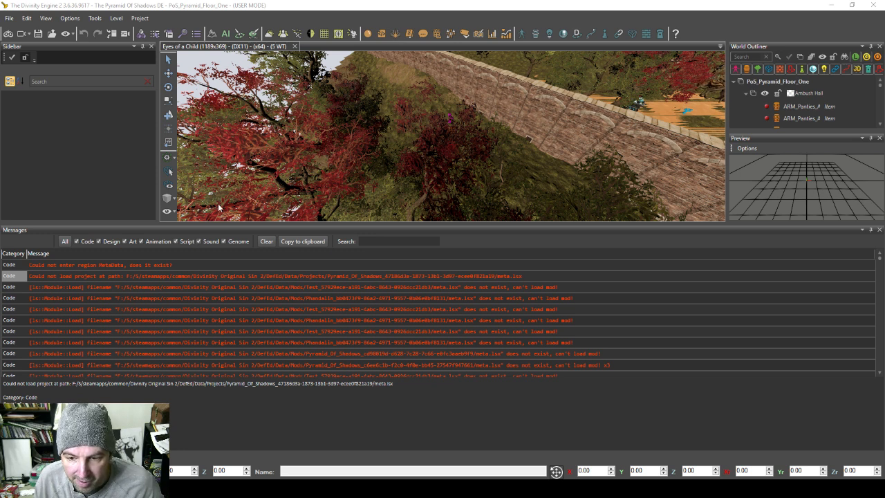
pyautogui.press('super+e')
pyautogui.click(531, 128)
pyautogui.hotkey('ctrl', 'v')
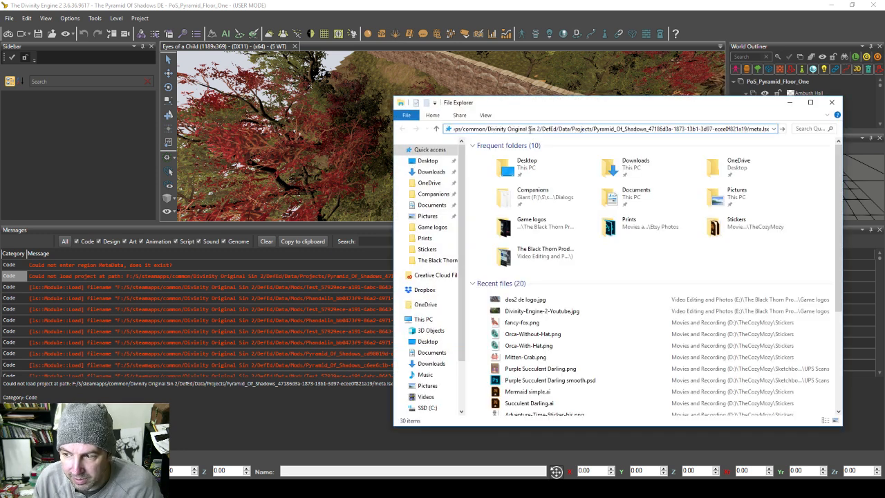
pyautogui.press('Return')
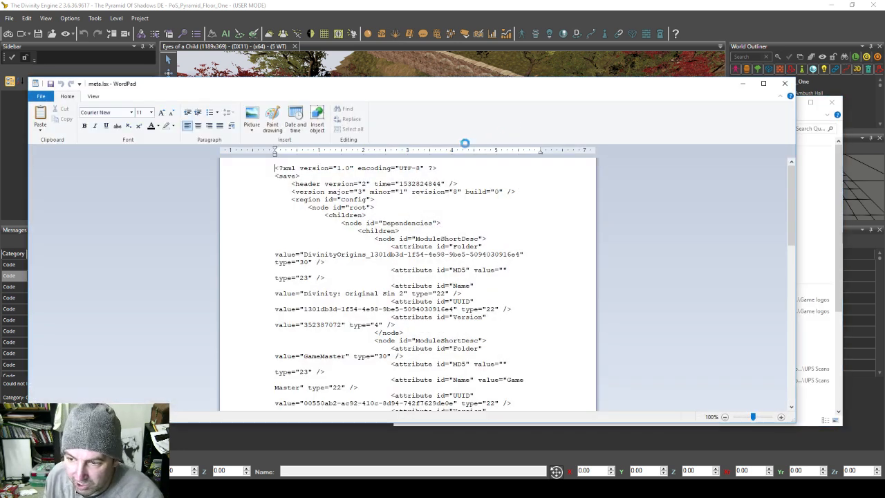
pyautogui.click(791, 82)
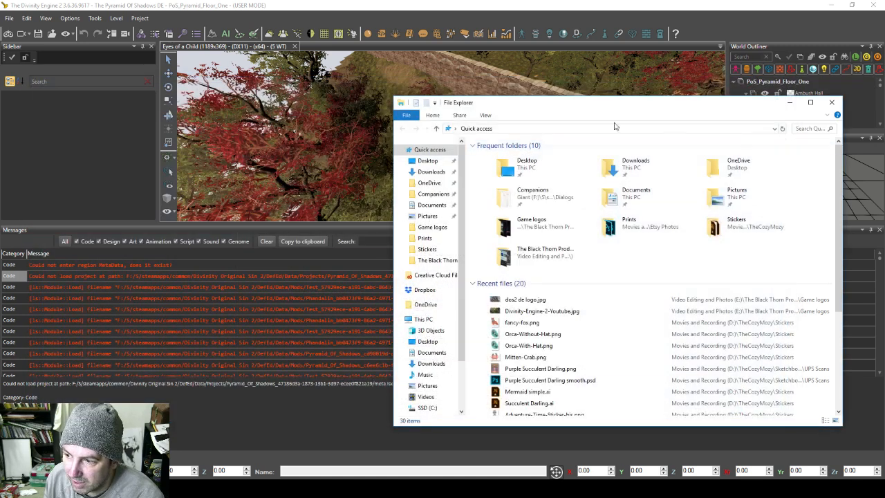
# Step: Shorten the path to open the Pyramid_Of_Shadows_47186d3a project folder, and move the File Explorer window clear of the messages
pyautogui.click(547, 130)
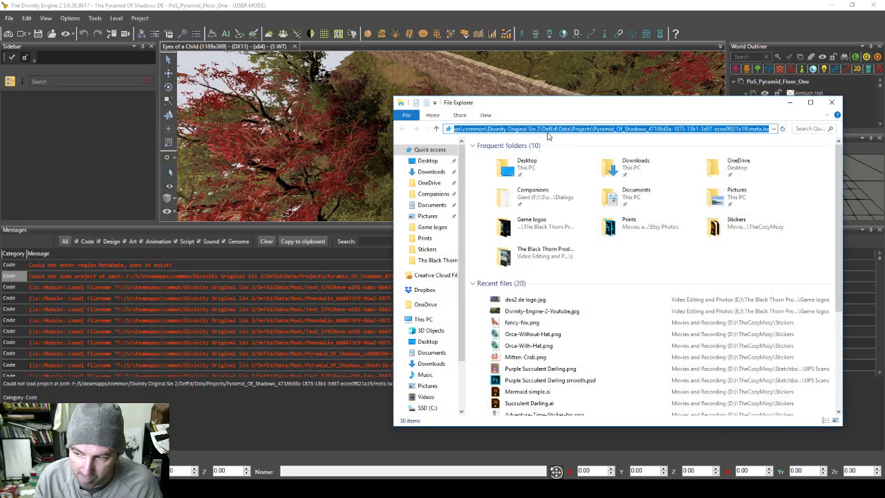
pyautogui.press('Right')
pyautogui.press('BackSpace')
pyautogui.press('BackSpace')
pyautogui.press('BackSpace')
pyautogui.press('BackSpace')
pyautogui.press('BackSpace')
pyautogui.press('BackSpace')
pyautogui.press('BackSpace')
pyautogui.press('BackSpace')
pyautogui.press('BackSpace')
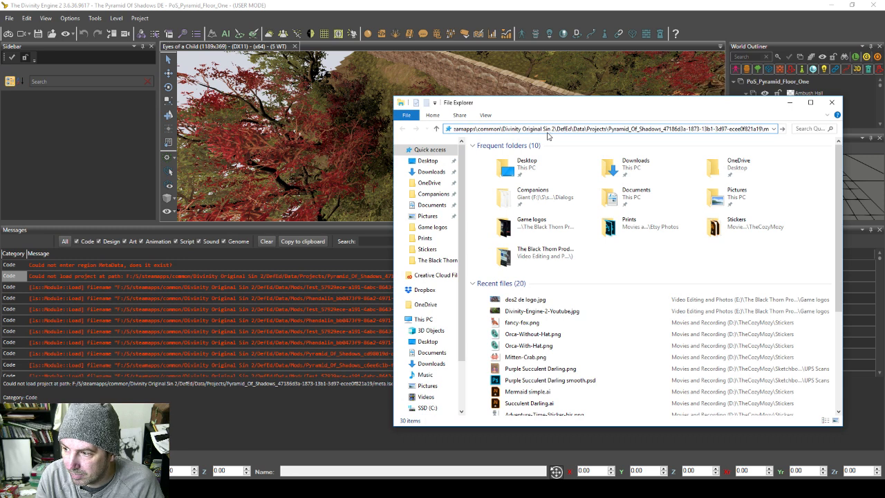
pyautogui.press('Return')
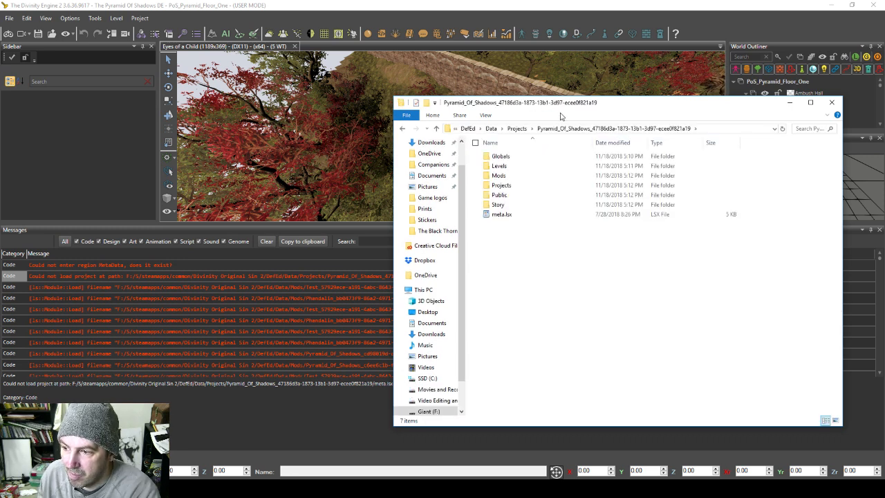
pyautogui.moveTo(625, 104); pyautogui.dragTo(254, 84)
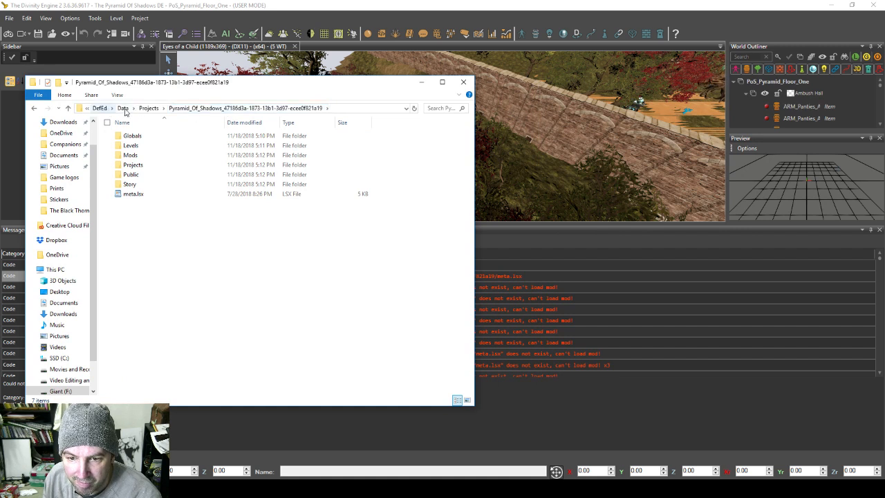
# Step: Compare the contents of the two Pyramid_Of_Shadows folders under Projects, and close File Explorer
pyautogui.click(149, 109)
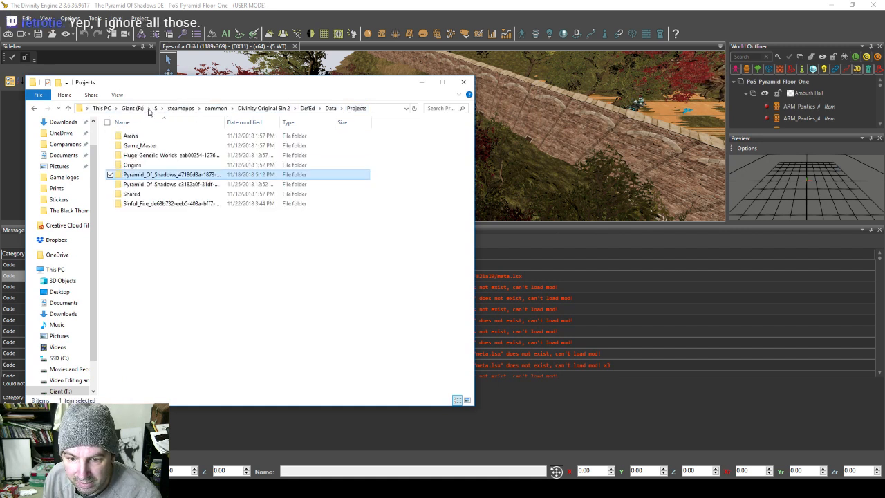
pyautogui.doubleClick(185, 185)
pyautogui.hotkey('alt', 'Left')
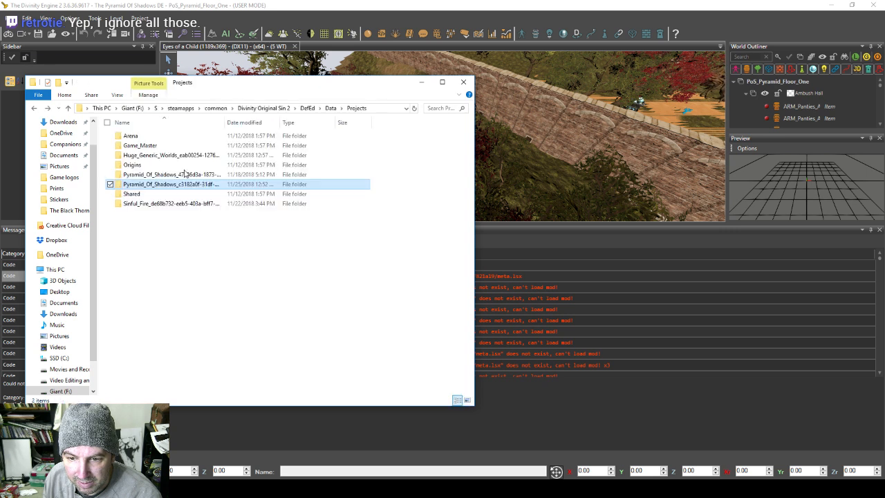
pyautogui.doubleClick(184, 174)
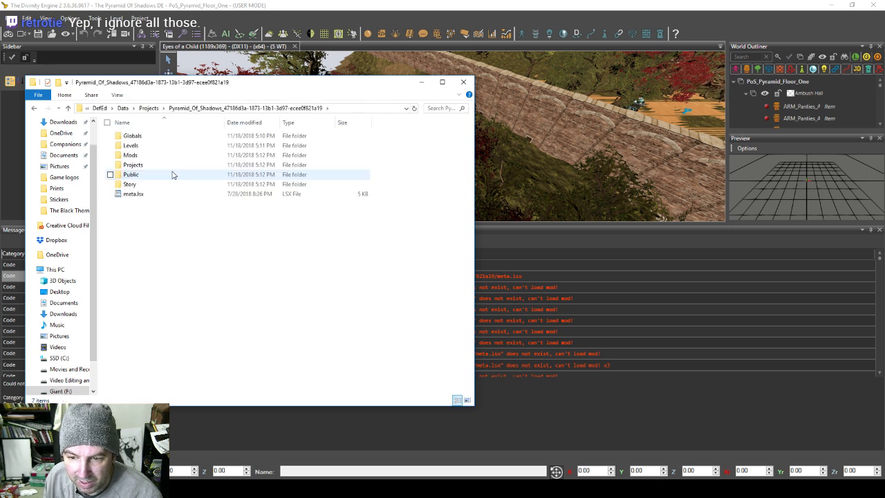
pyautogui.click(463, 82)
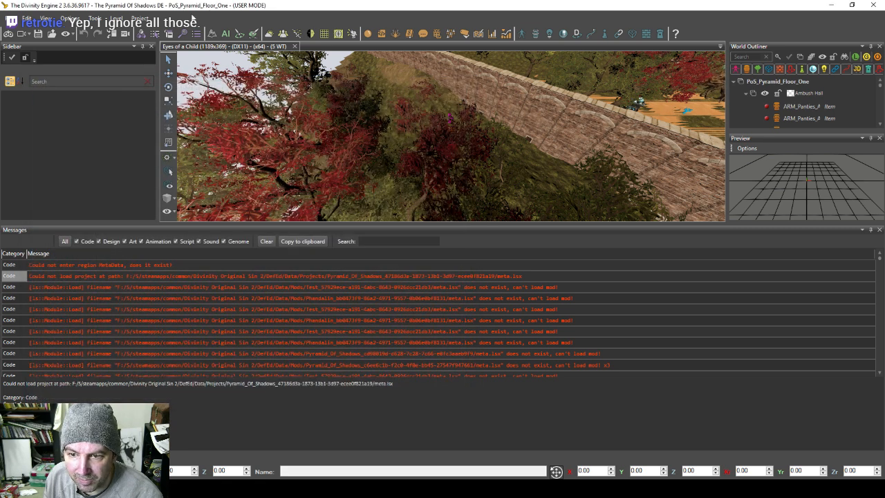
# Step: Check the stored path of the recent Pyramid_Of_Shadows_c3182a0f project in the project browser, and leave without loading it
pyautogui.click(28, 18)
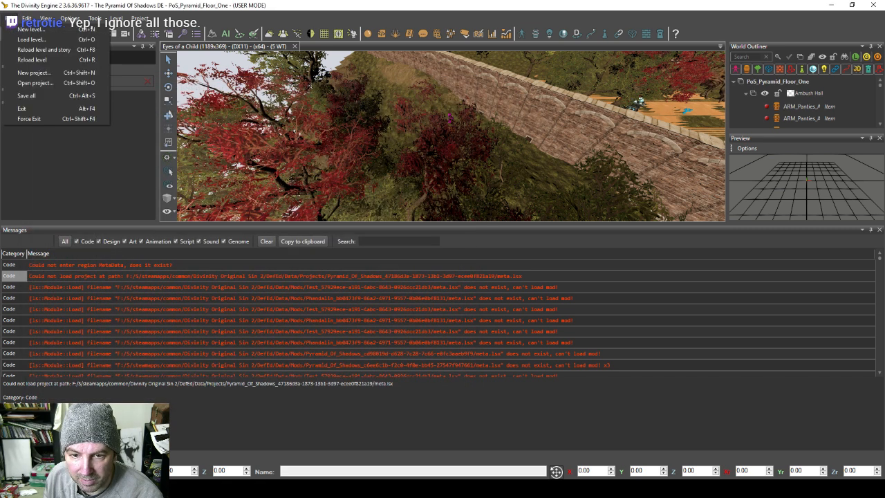
pyautogui.click(31, 82)
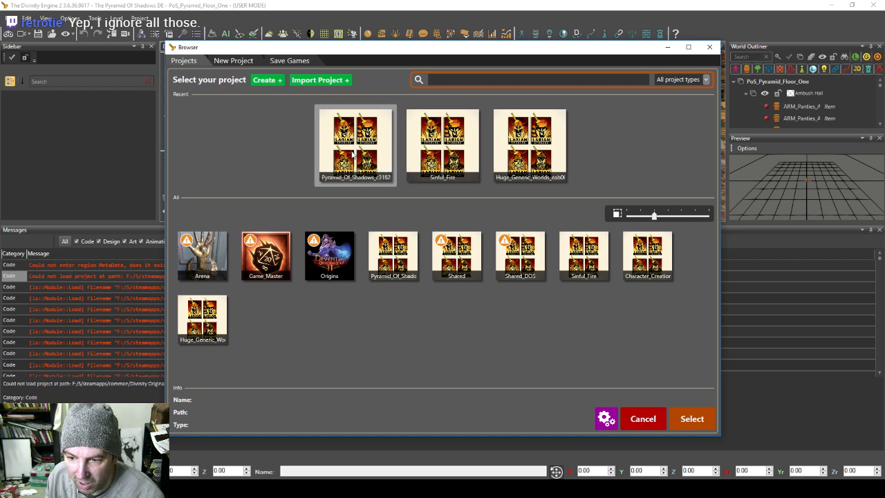
pyautogui.click(372, 169)
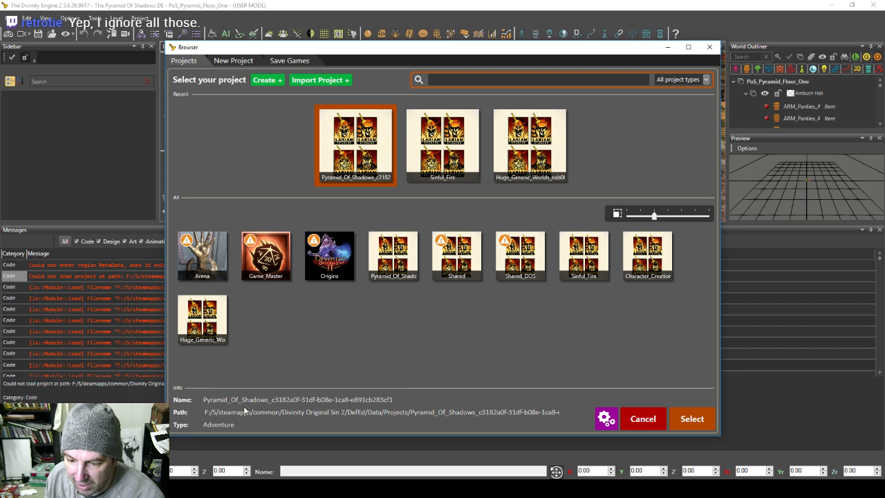
pyautogui.moveTo(235, 413); pyautogui.dragTo(513, 415)
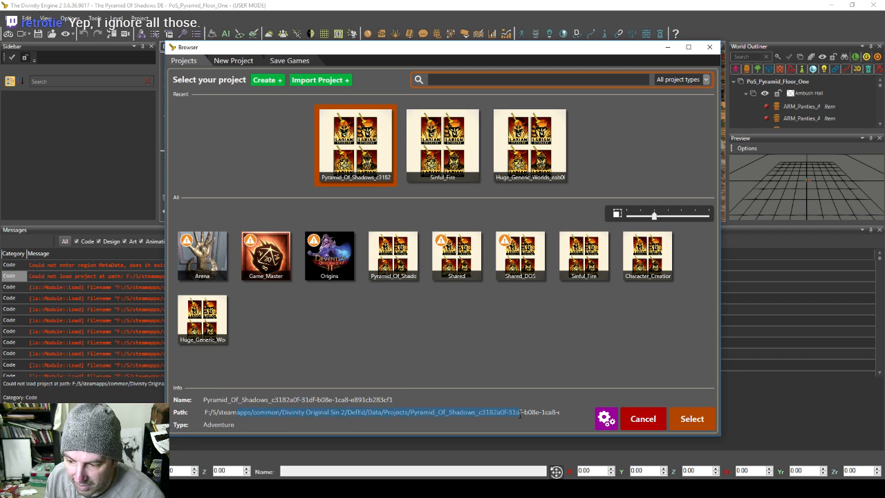
pyautogui.click(643, 419)
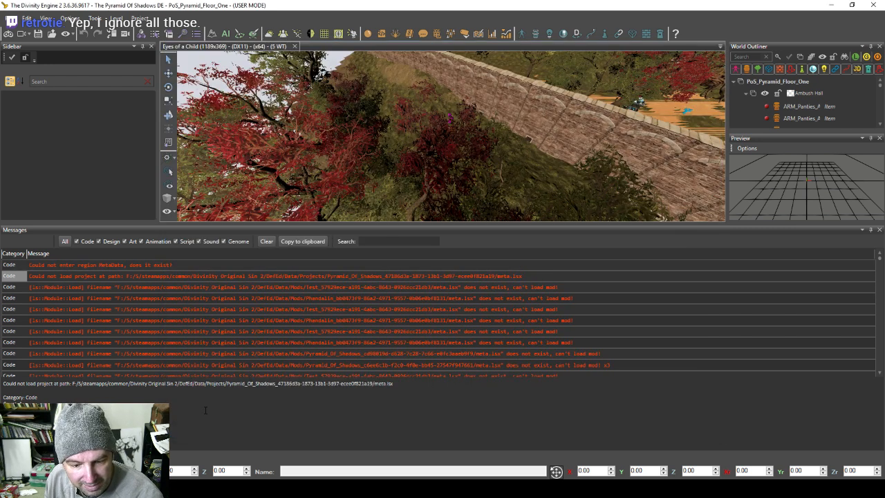
# Step: Reopen the Pyramid_Of_Shadows_47186d3a project folder in File Explorer from the copied path, leaving out meta.lsx
pyautogui.press('super+e')
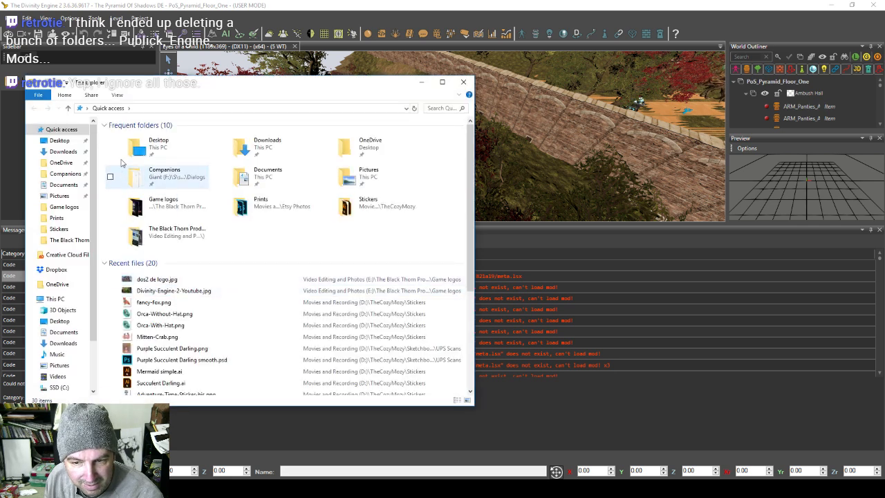
pyautogui.click(183, 108)
pyautogui.hotkey('ctrl', 'v')
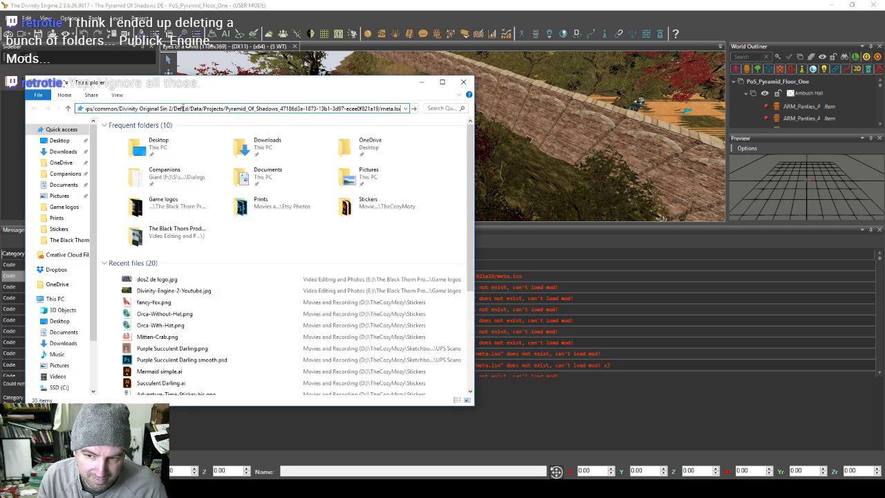
pyautogui.press('BackSpace')
pyautogui.press('BackSpace')
pyautogui.press('BackSpace')
pyautogui.press('BackSpace')
pyautogui.press('BackSpace')
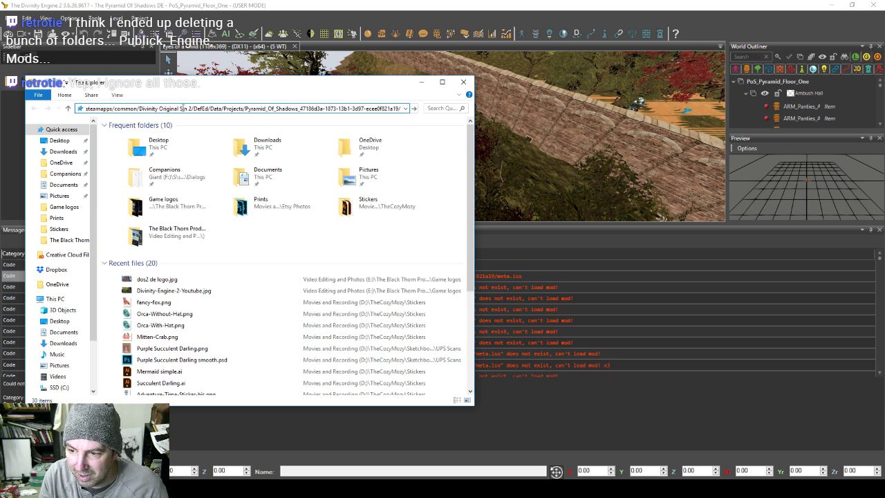
pyautogui.hotkey('ctrl', 'a')
pyautogui.press('Return')
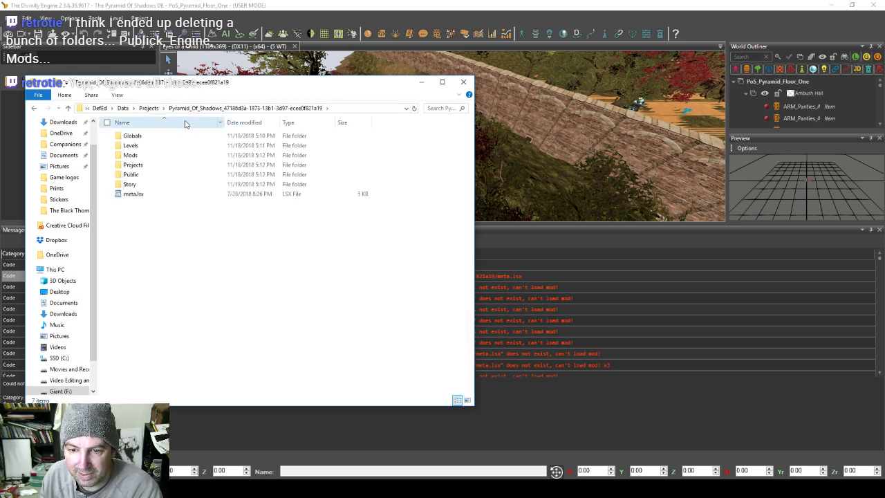
# Step: Examine the full path of the open Pyramid_Of_Shadows_47186d3a folder from drive to folder ID
pyautogui.click(345, 108)
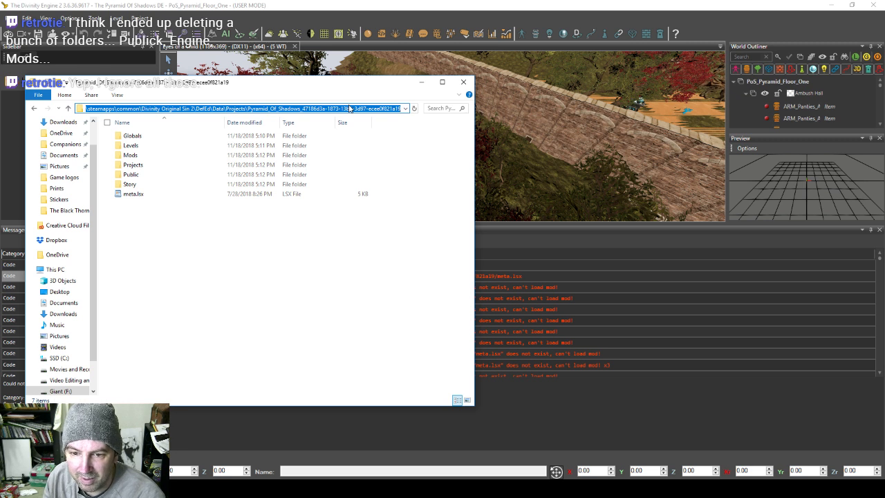
pyautogui.click(349, 109)
pyautogui.press('Home')
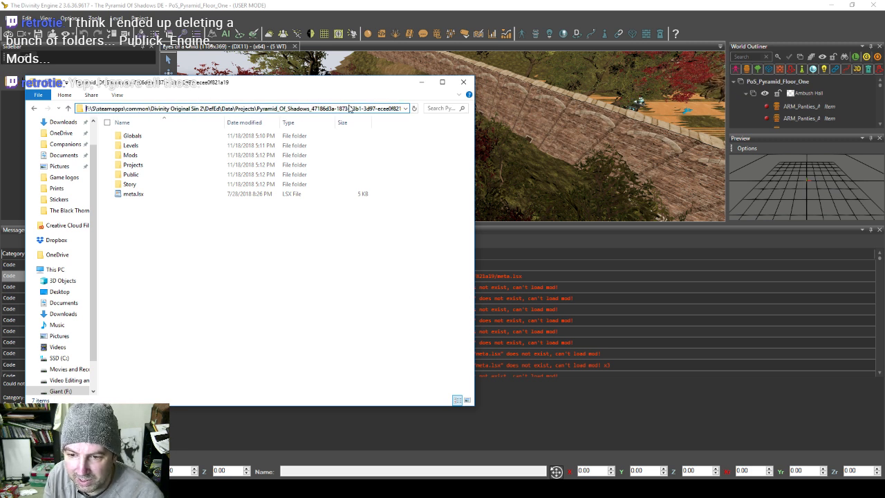
pyautogui.press('End')
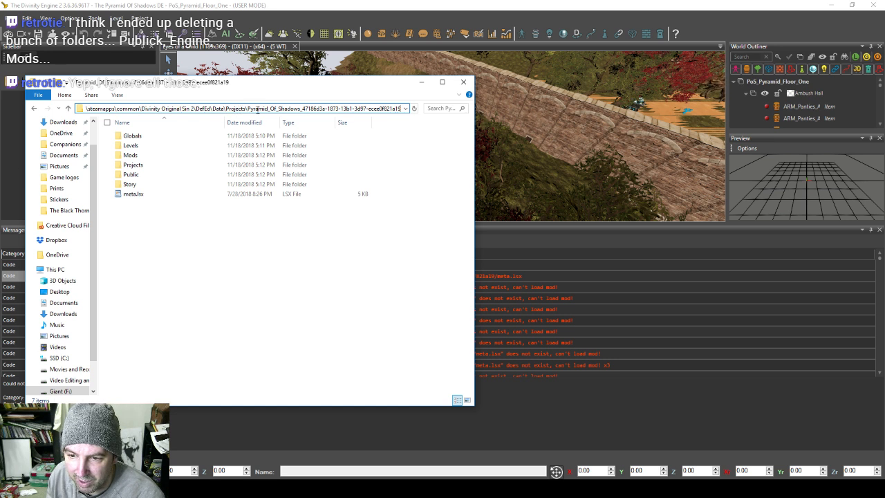
pyautogui.moveTo(258, 110); pyautogui.dragTo(384, 109)
pyautogui.click(384, 108)
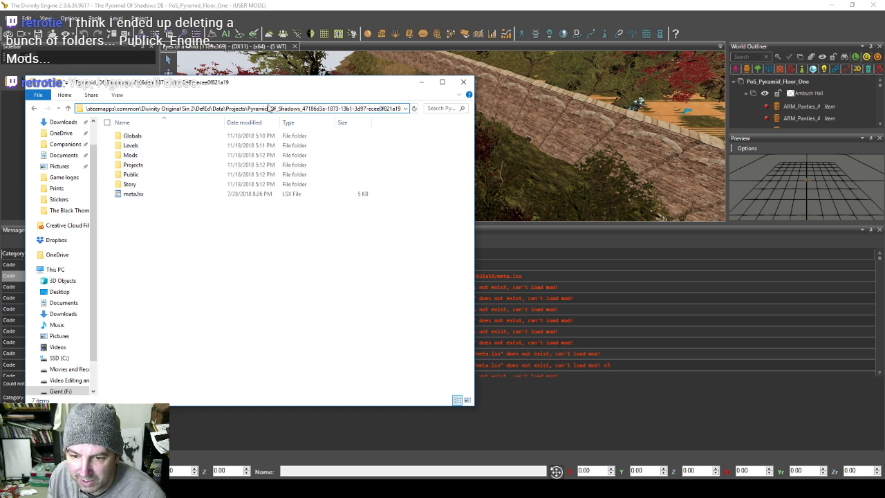
# Step: Look inside the project's Levels folder, and return to the Projects folder
pyautogui.doubleClick(138, 146)
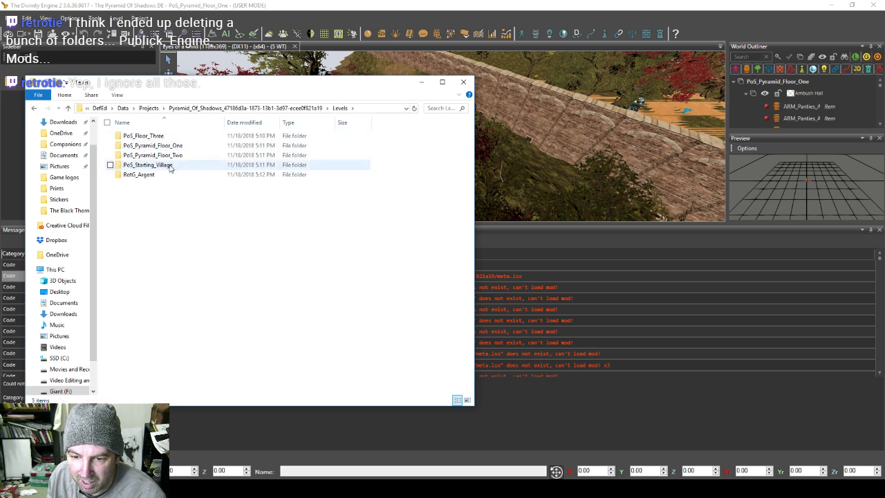
pyautogui.click(199, 110)
pyautogui.click(149, 108)
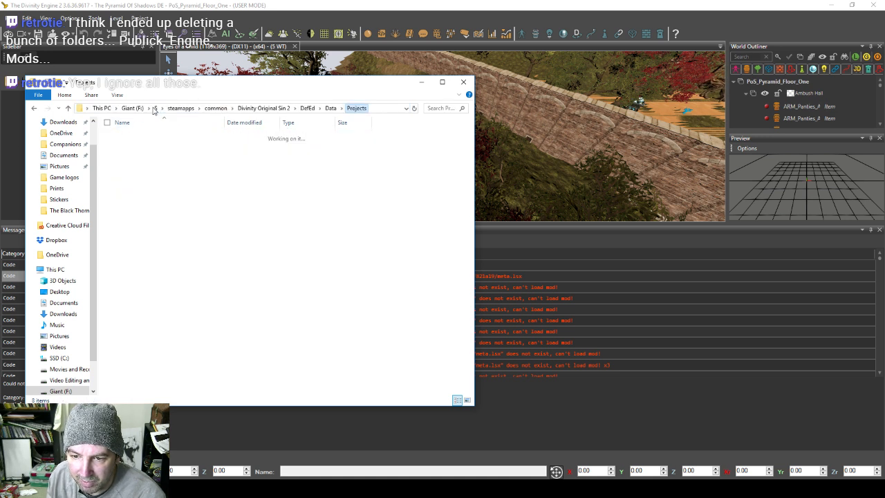
# Step: Check the contents of the Pyramid_Of_Shadows_c3182a0f folder against those of the Pyramid_Of_Shadows_47186d3a folder
pyautogui.click(188, 185)
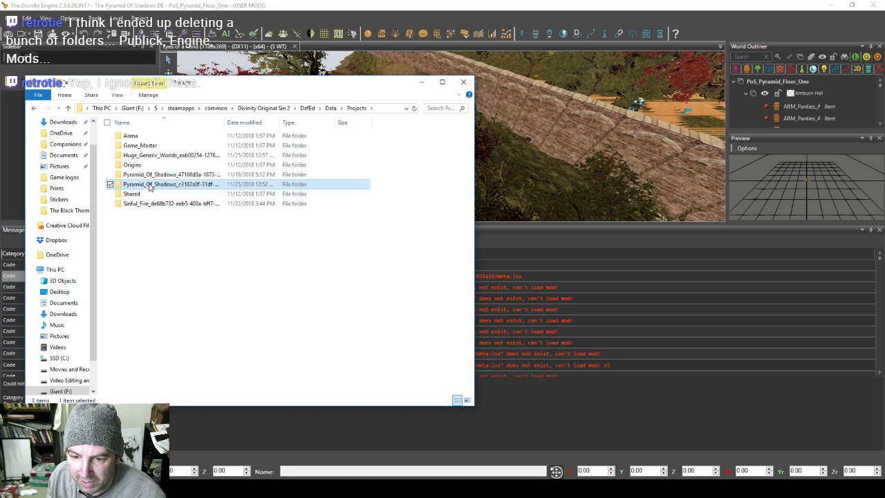
pyautogui.doubleClick(189, 185)
pyautogui.hotkey('alt', 'Left')
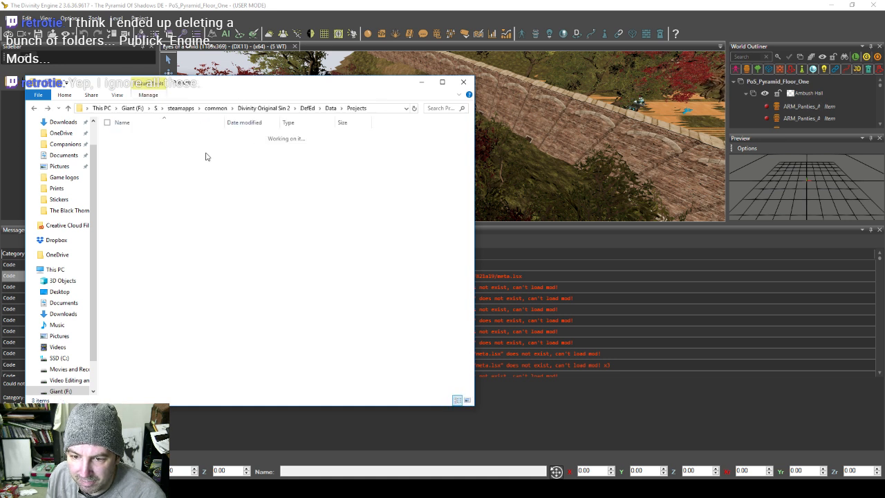
pyautogui.doubleClick(158, 178)
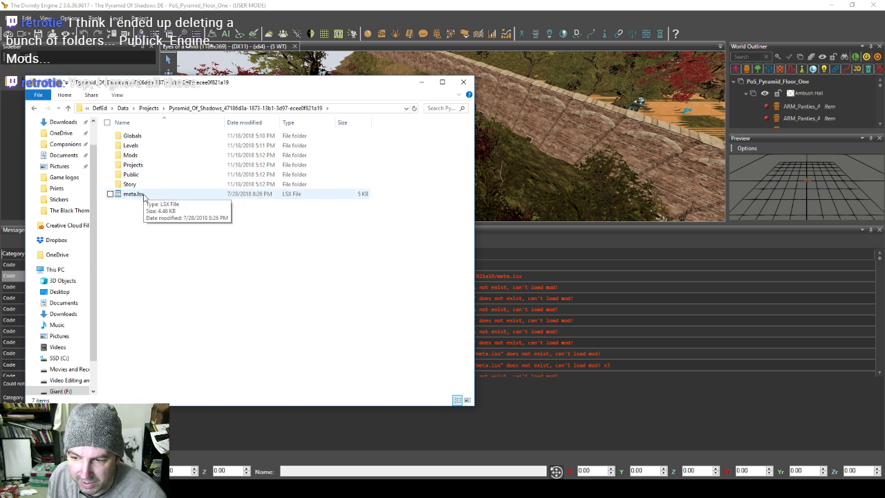
# Step: Open the Pyramid_Of_Shadows_c3182a0f project folder and show its files in Details view
pyautogui.hotkey('alt', 'Up')
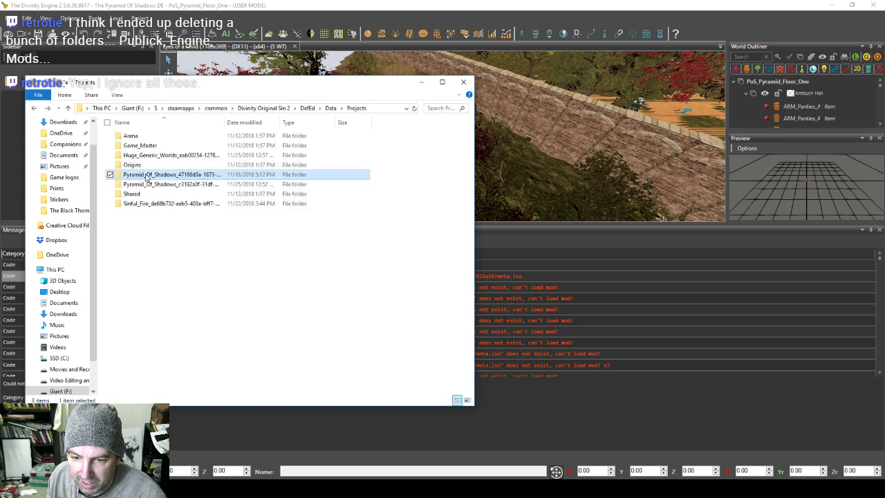
pyautogui.click(146, 187)
pyautogui.doubleClick(146, 190)
pyautogui.click(129, 159)
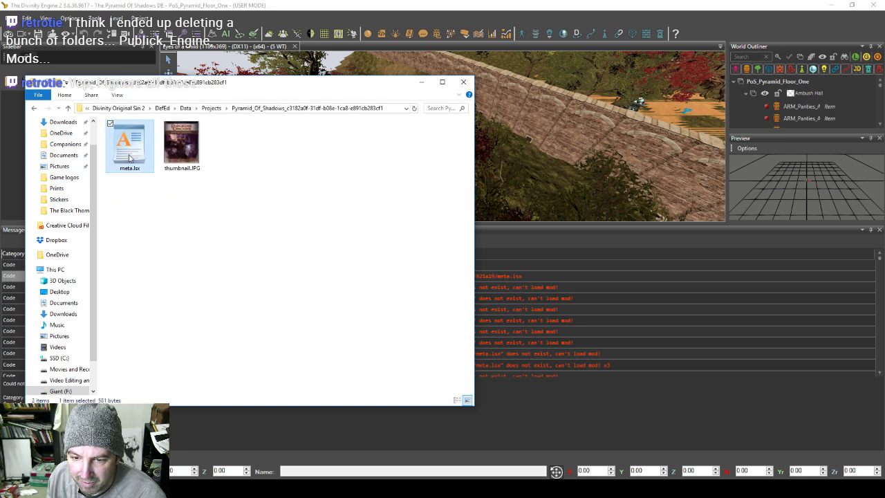
pyautogui.click(118, 95)
pyautogui.click(170, 127)
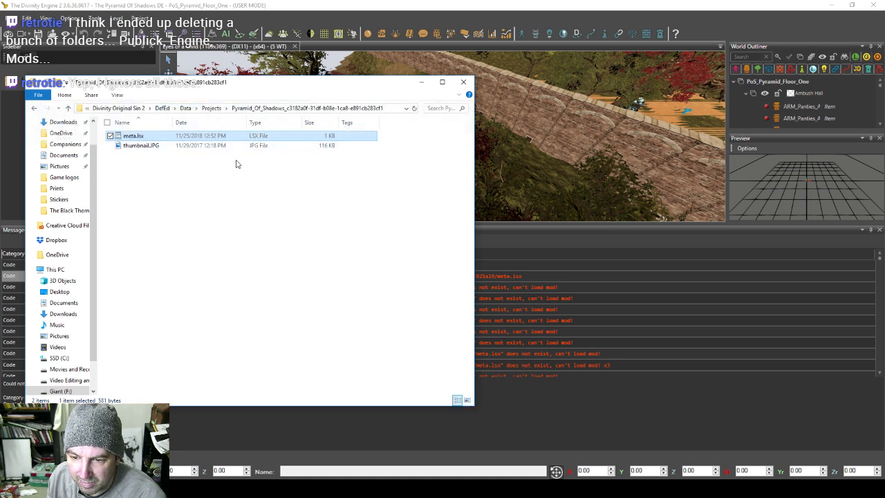
# Step: Leave the Pyramid_Of_Shadows_c3182a0f folder for the Projects folder and minimize File Explorer to return to The Divinity Engine
pyautogui.click(149, 145)
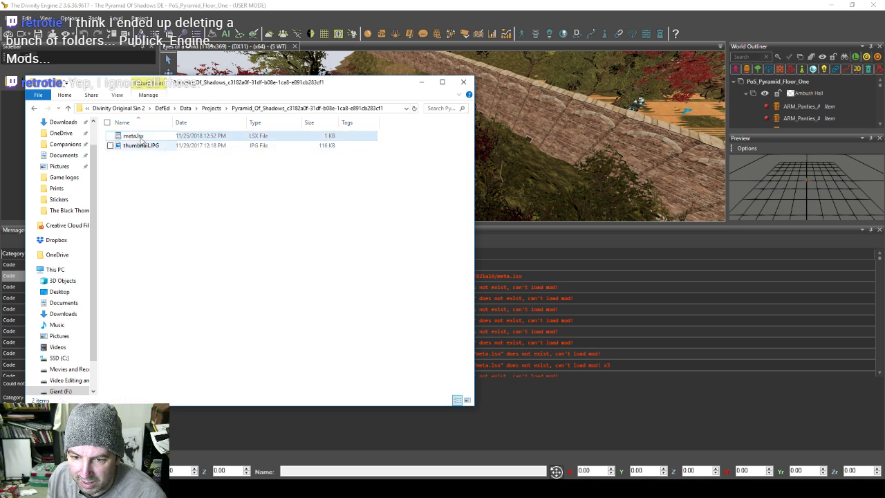
pyautogui.press('BackSpace')
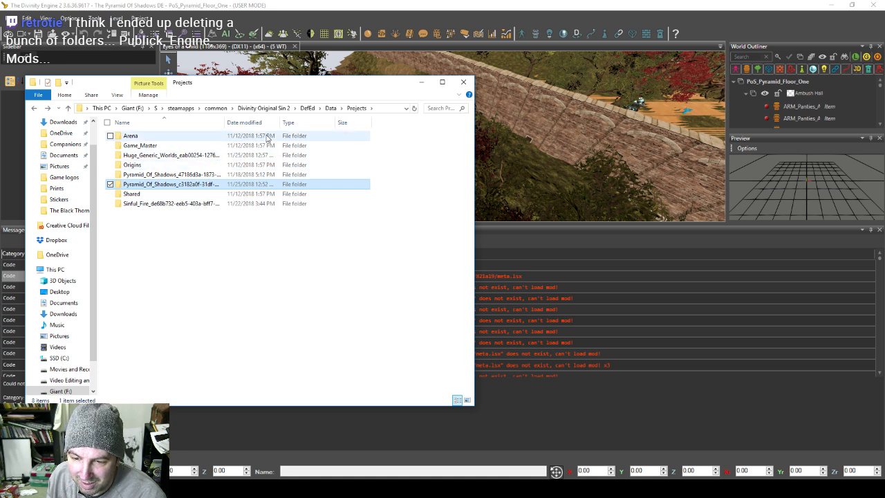
pyautogui.click(420, 83)
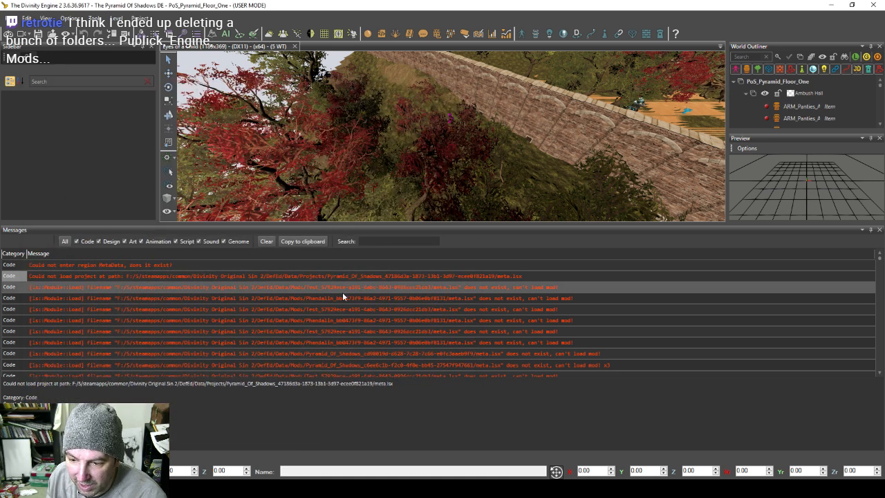
# Step: Read the full text of the messages about the resource file version, the texture atlases and the 240888b5 visual set
pyautogui.scroll(-2, 293, 307)
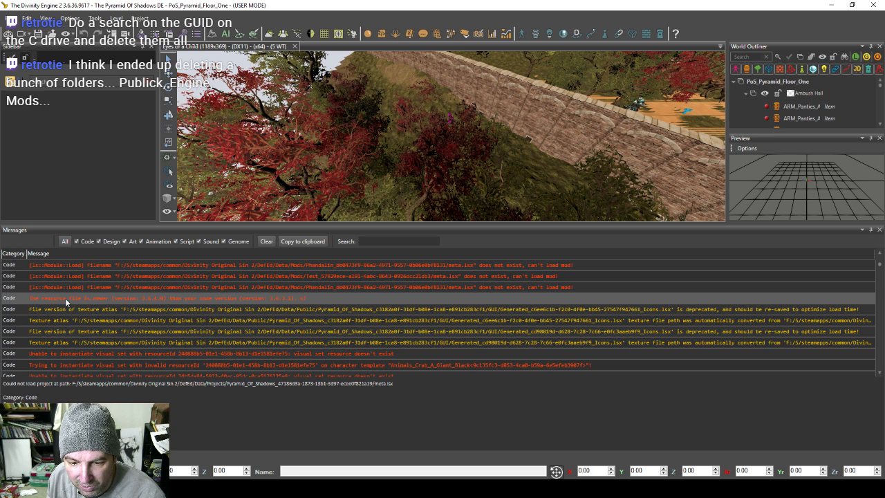
pyautogui.click(143, 298)
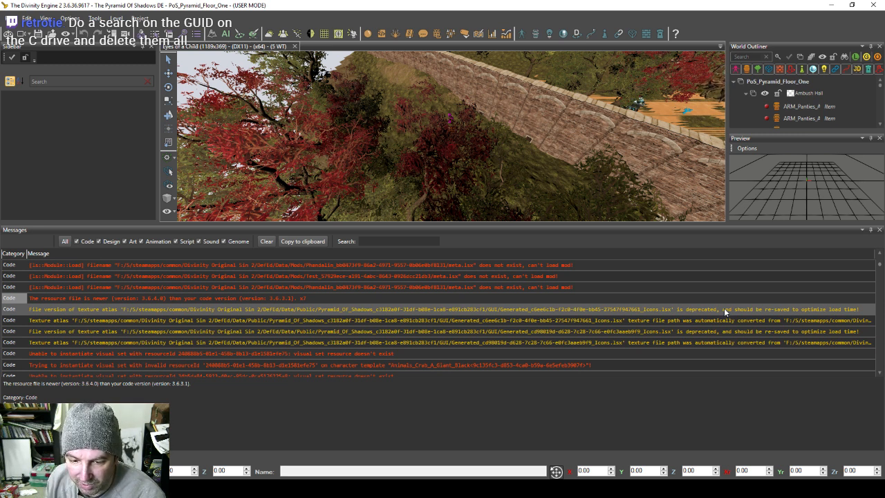
pyautogui.click(292, 319)
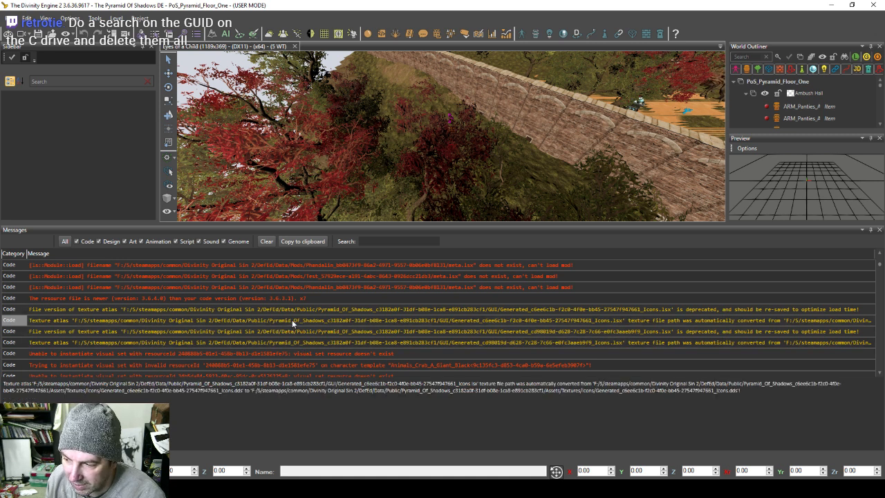
pyautogui.click(63, 334)
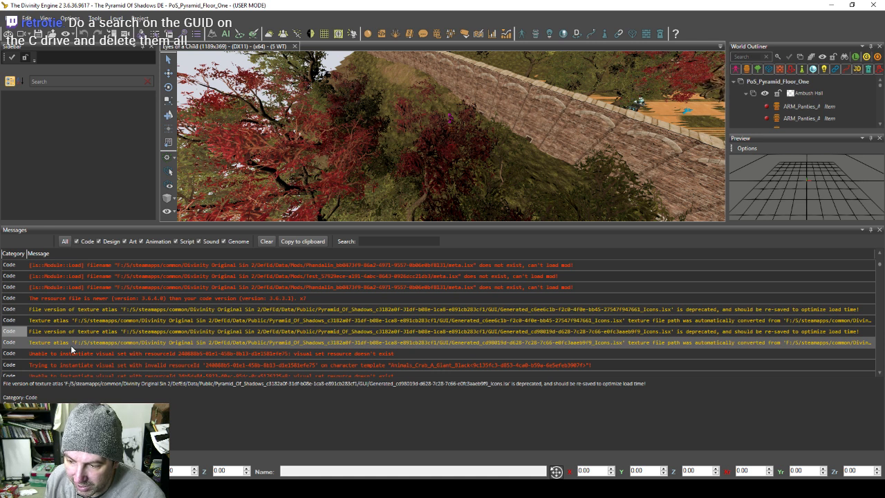
pyautogui.click(70, 345)
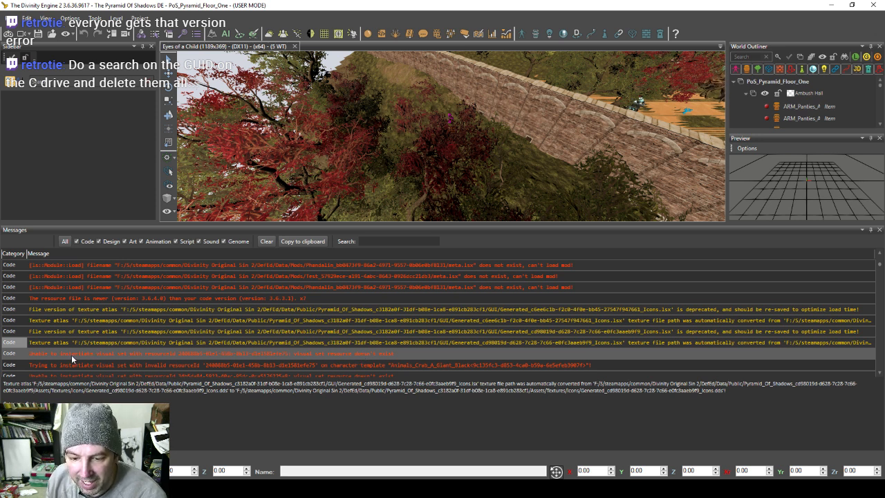
pyautogui.click(101, 353)
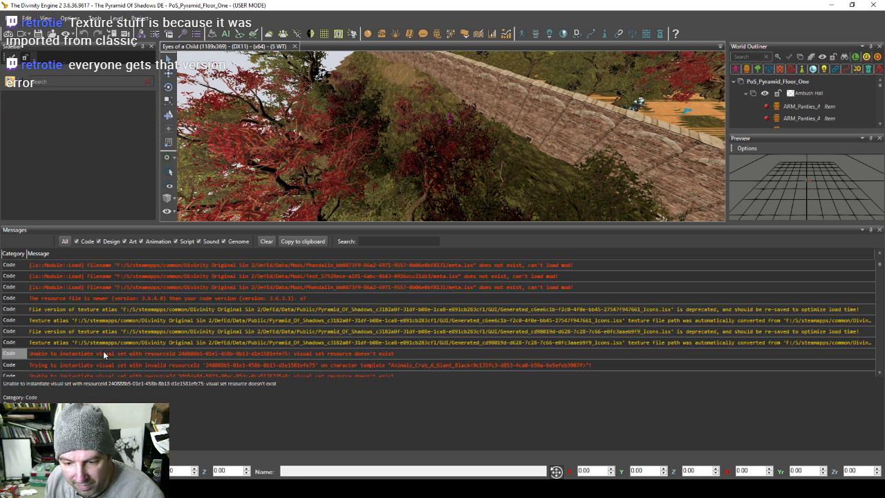
# Step: Review the remaining visual set, design, metadata and script messages through to the end of the log
pyautogui.scroll(-1, 103, 350)
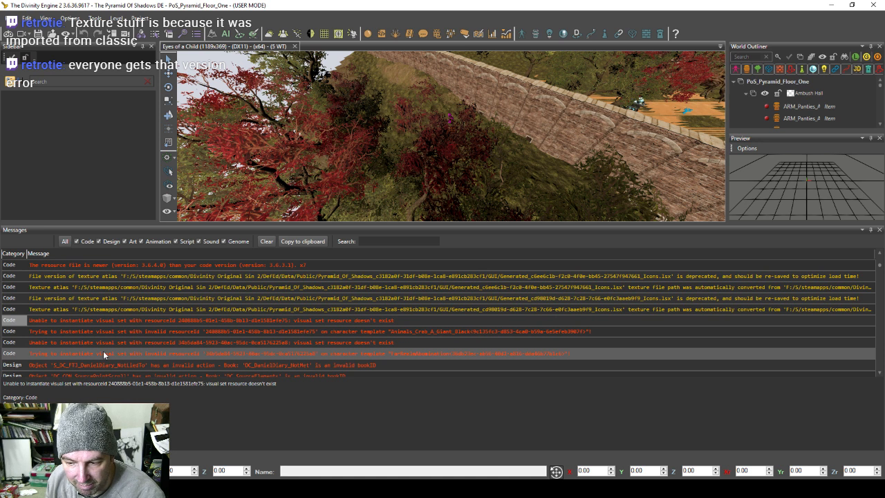
pyautogui.click(112, 343)
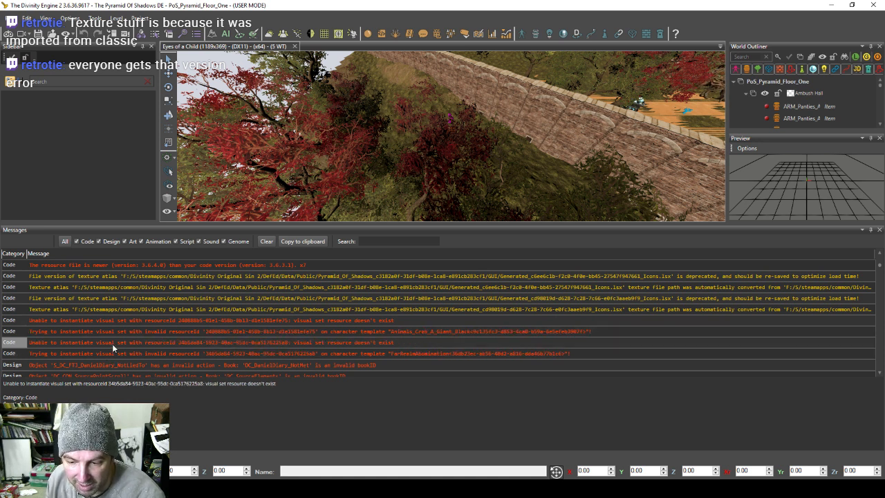
pyautogui.scroll(-1, 112, 343)
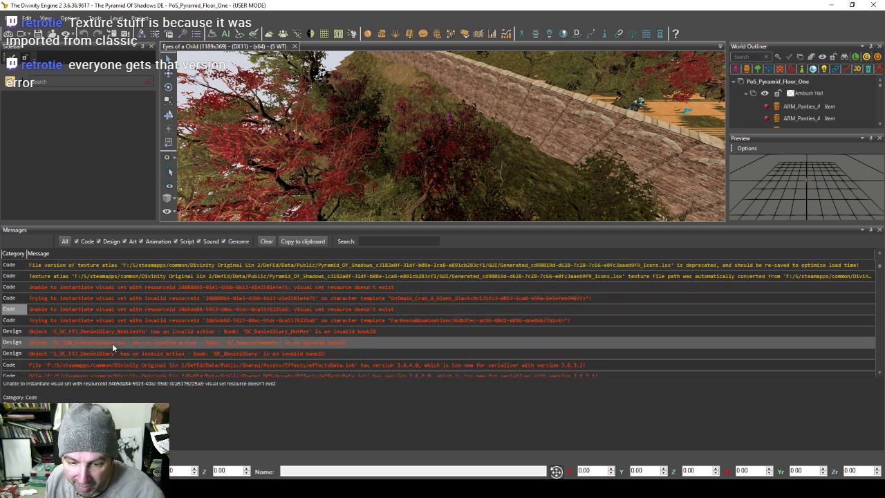
pyautogui.scroll(-2, 123, 322)
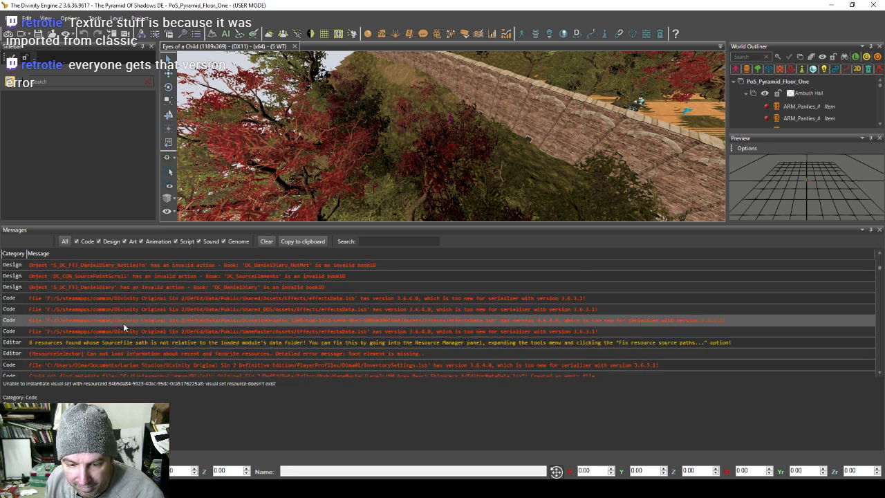
pyautogui.scroll(-3, 123, 323)
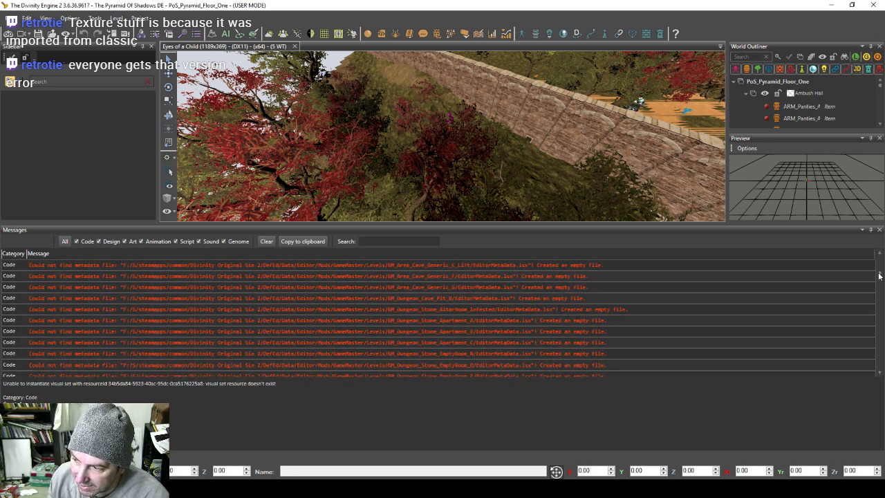
pyautogui.moveTo(879, 273); pyautogui.dragTo(881, 333)
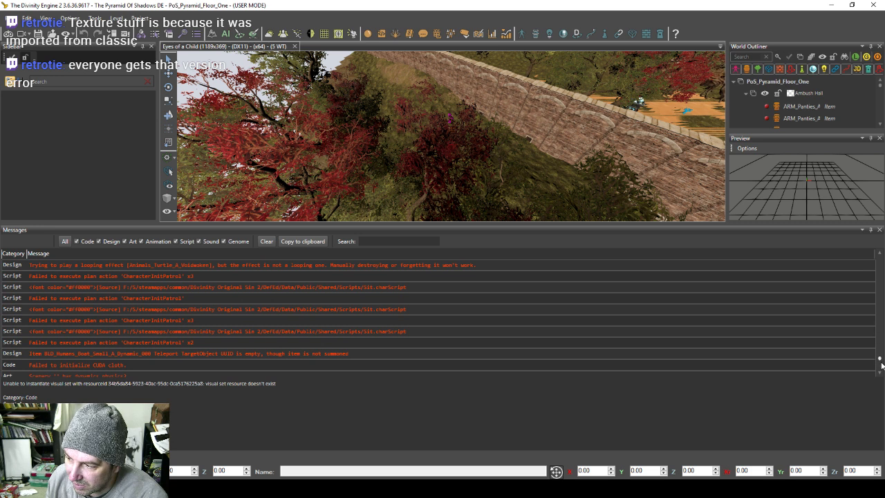
pyautogui.moveTo(881, 363); pyautogui.dragTo(881, 374)
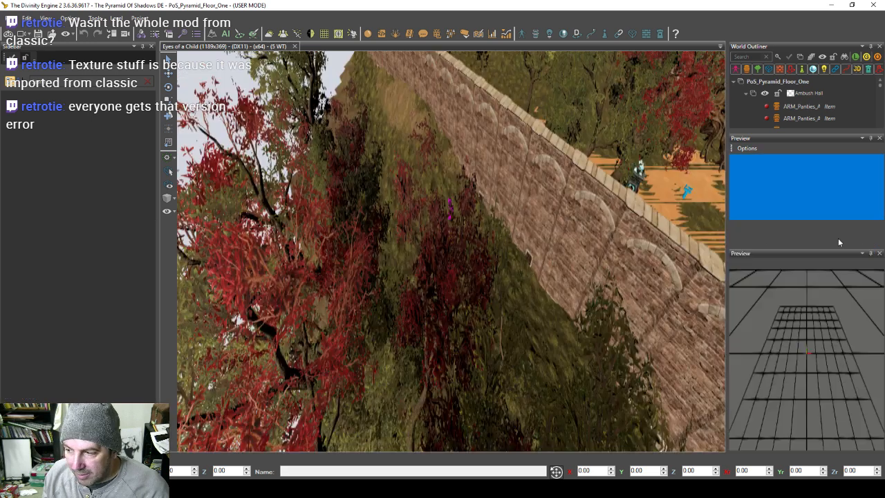
# Step: Hide the Messages panel and show the Root Template Manager beneath the level view
pyautogui.click(871, 230)
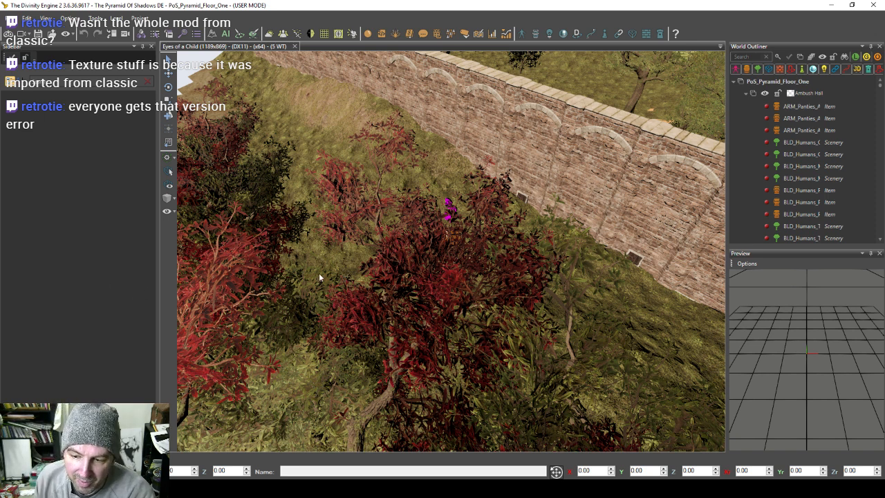
pyautogui.scroll(-5, 346, 263)
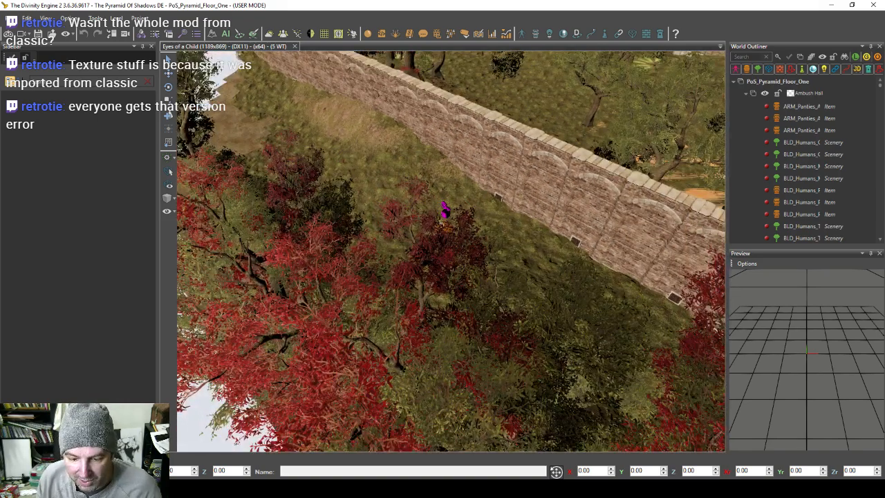
pyautogui.click(874, 411)
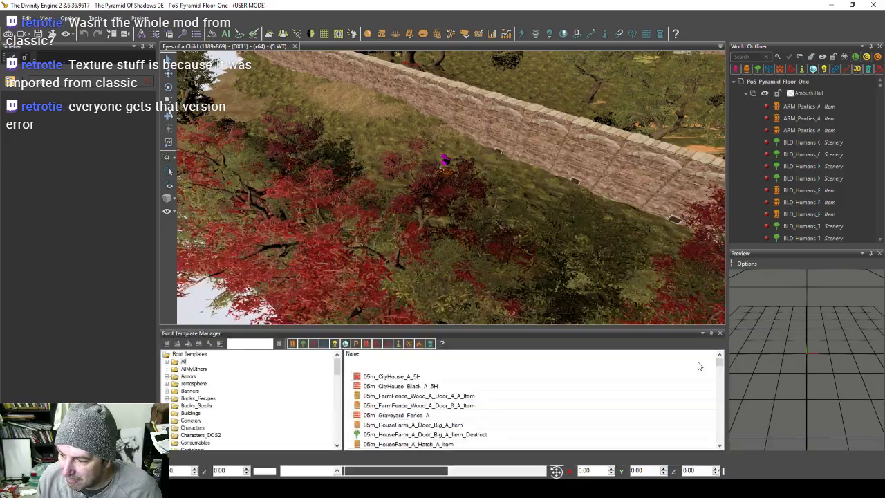
# Step: Select the sand terrain under the walled courtyard and pick its terrainTest entry in the Terrain Panel
pyautogui.press('w')
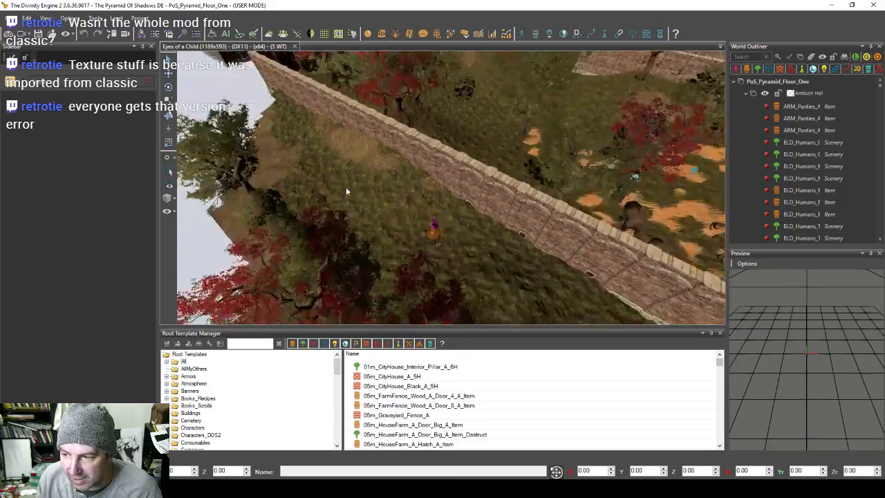
pyautogui.press('d')
pyautogui.scroll(-10, 304, 184)
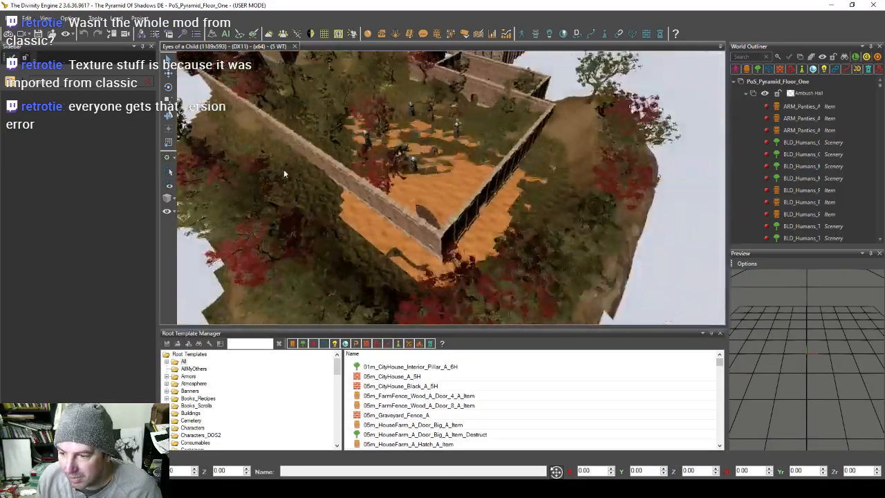
pyautogui.click(380, 267)
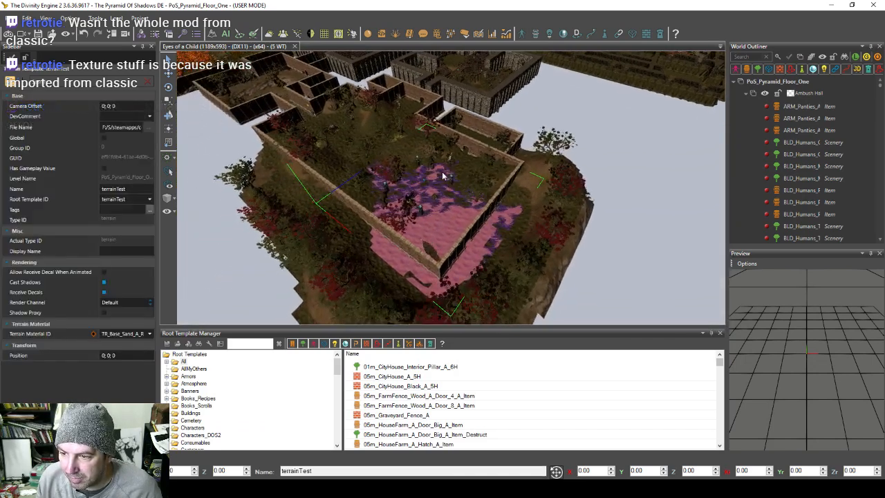
pyautogui.click(212, 35)
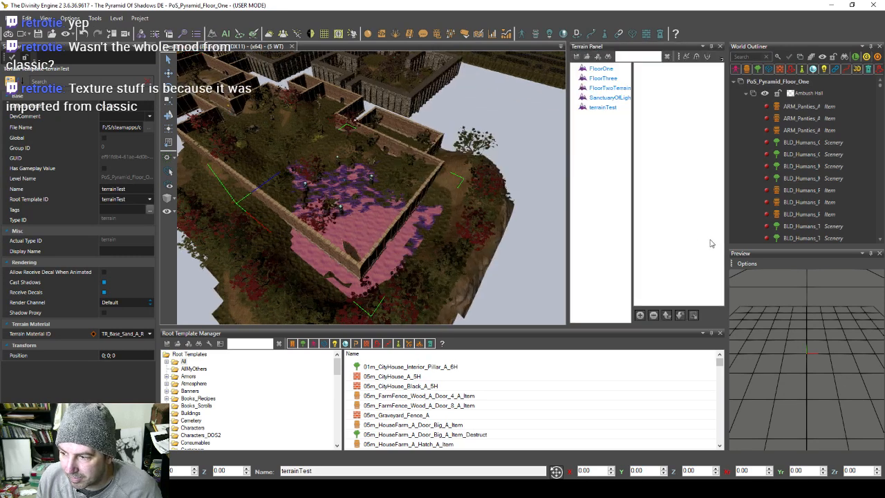
pyautogui.click(600, 107)
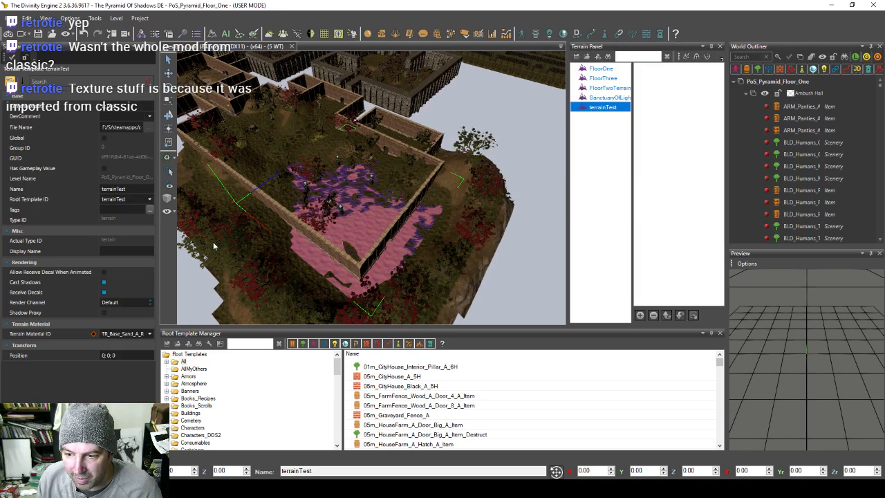
# Step: Move the terrainTest terrain clear of the walled courtyard and delete it permanently
pyautogui.moveTo(357, 207); pyautogui.dragTo(287, 194, button='right')
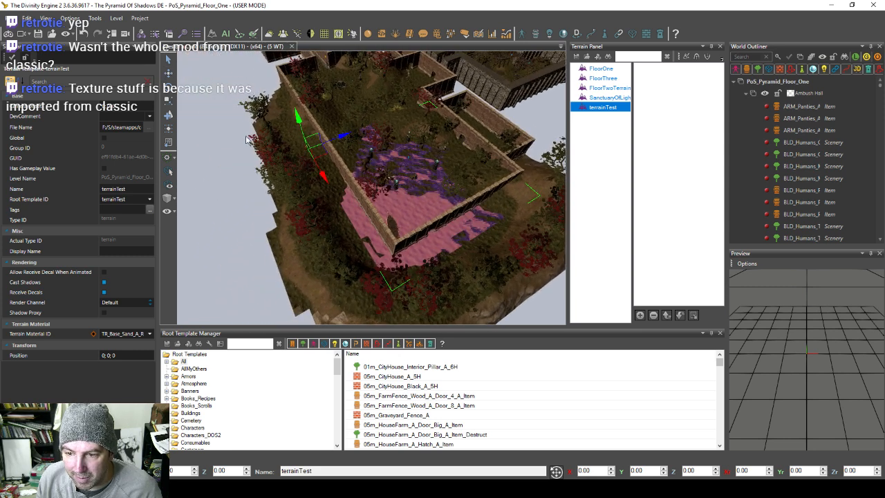
pyautogui.moveTo(327, 159); pyautogui.dragTo(196, 158)
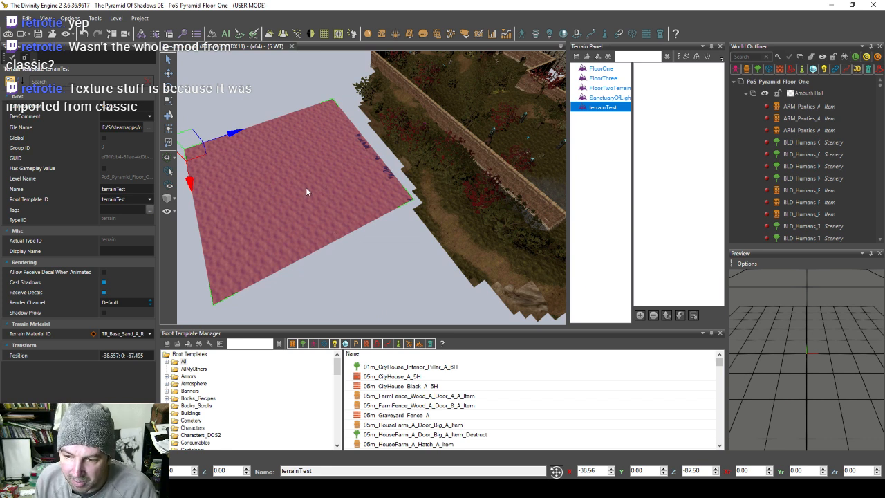
pyautogui.click(603, 108)
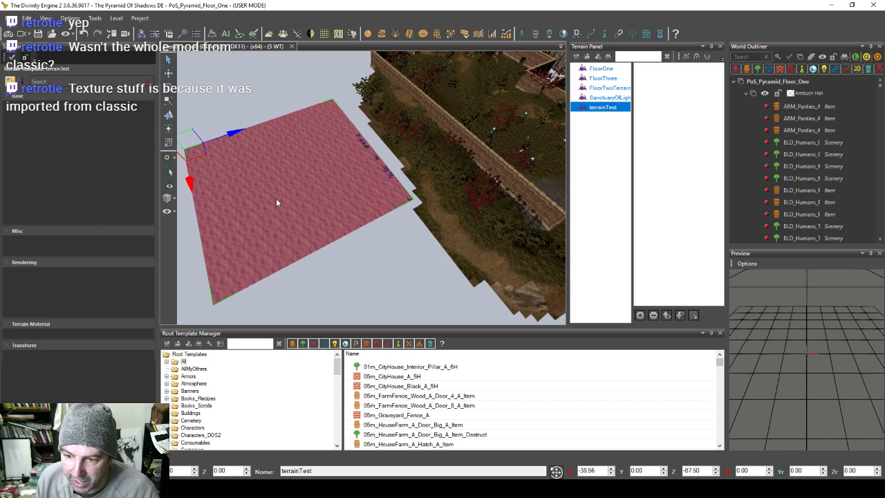
pyautogui.click(249, 168)
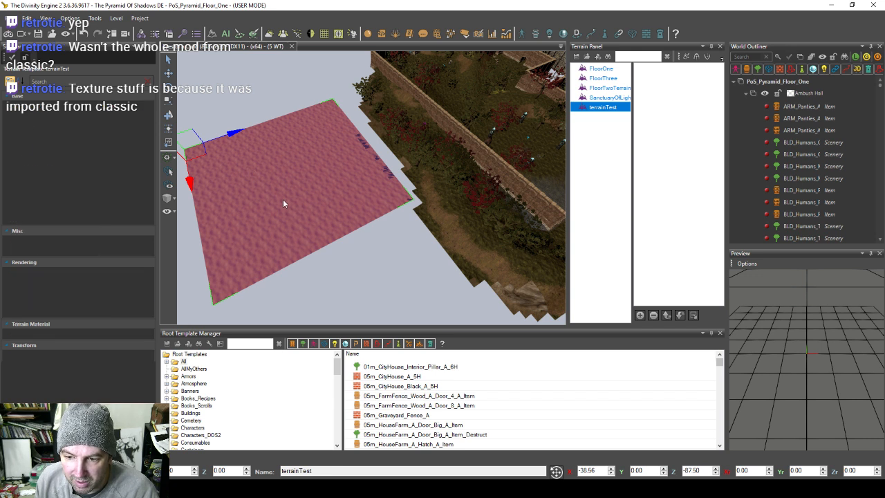
pyautogui.press('Delete')
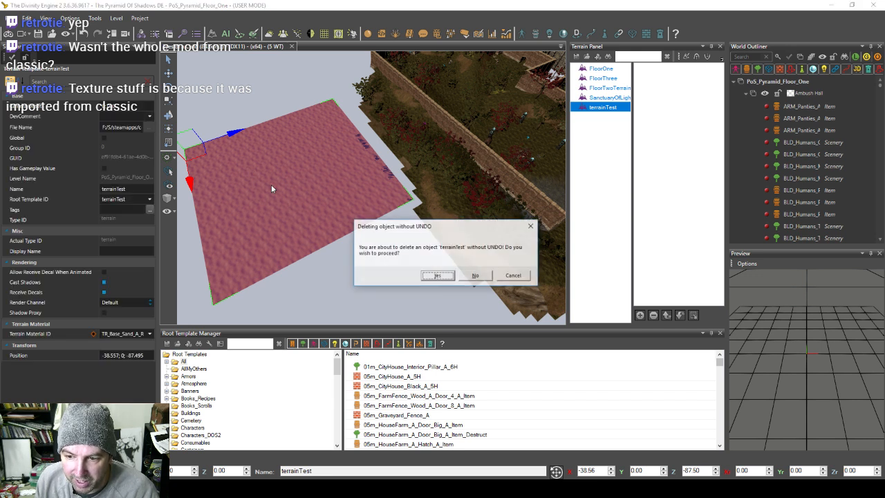
pyautogui.click(438, 276)
# Step: Select FloorTwoTerrain and duplicate it twice, offsetting the copies from the original along the X axis
pyautogui.moveTo(369, 221); pyautogui.dragTo(388, 236, button='right')
pyautogui.click(399, 249)
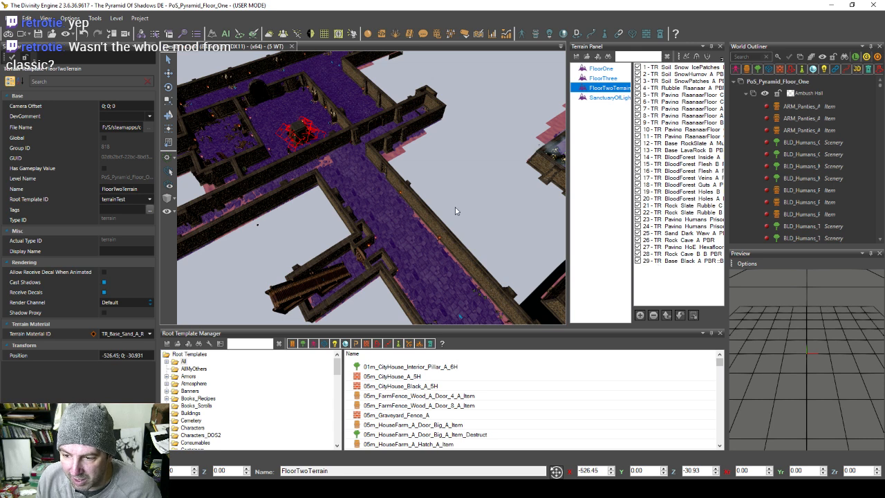
pyautogui.moveTo(400, 179); pyautogui.dragTo(437, 144, button='right')
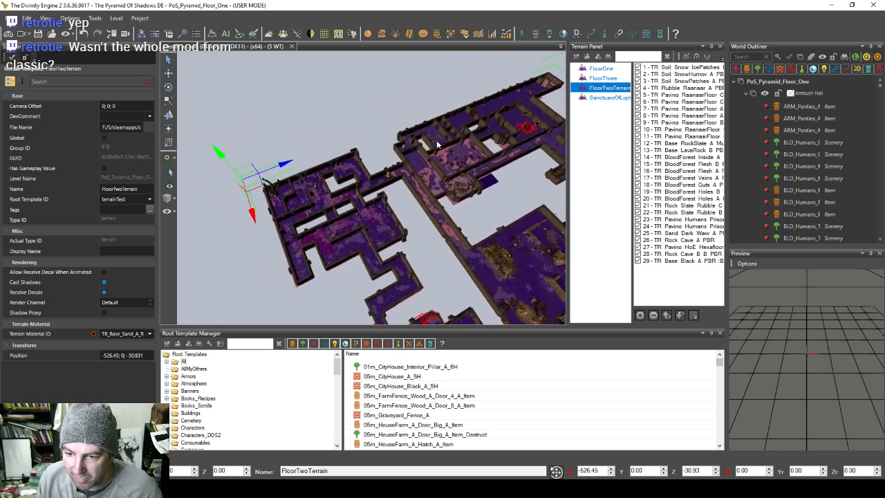
pyautogui.moveTo(235, 150)
pyautogui.keyDown('shift'); pyautogui.mouseDown()
pyautogui.moveTo(213, 83)
pyautogui.moveTo(219, 103)
pyautogui.mouseUp(); pyautogui.keyUp('shift')
pyautogui.moveTo(220, 103); pyautogui.dragTo(248, 154, button='middle')
pyautogui.keyDown('shift'); pyautogui.moveTo(240, 126); pyautogui.dragTo(254, 135); pyautogui.keyUp('shift')
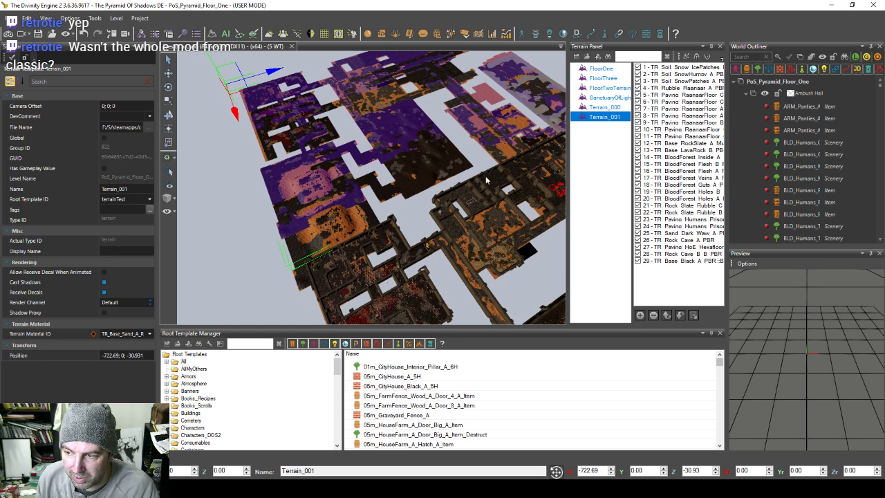
# Step: Delete the second terrain copy, Terrain_001
pyautogui.click(602, 118)
pyautogui.press('Delete')
pyautogui.click(438, 276)
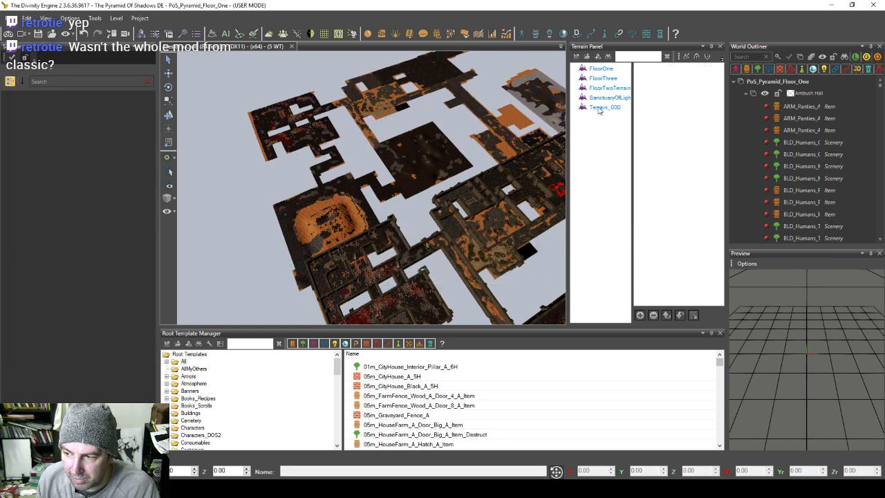
# Step: Move Terrain_000 along X to about -737.35, clear of the original second floor, and close the Root Template Manager
pyautogui.click(599, 109)
pyautogui.moveTo(238, 136); pyautogui.dragTo(232, 104)
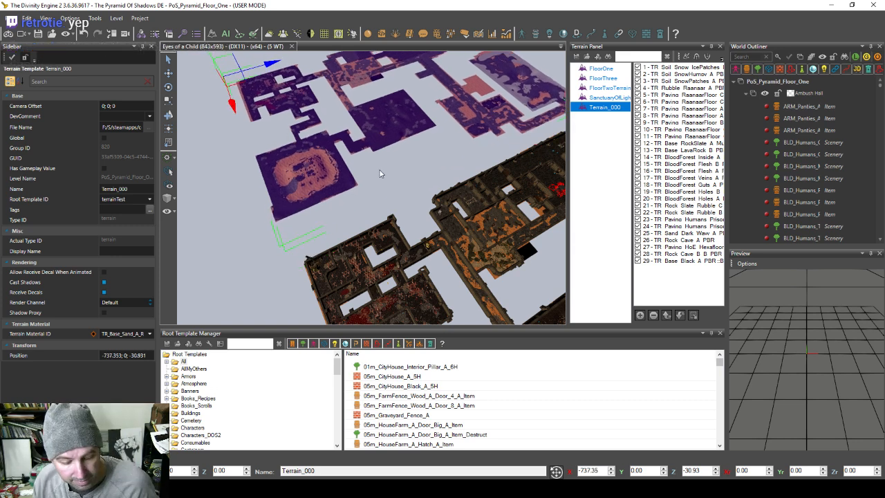
pyautogui.moveTo(379, 169); pyautogui.dragTo(354, 201, button='middle')
pyautogui.scroll(4, 375, 176)
pyautogui.click(717, 334)
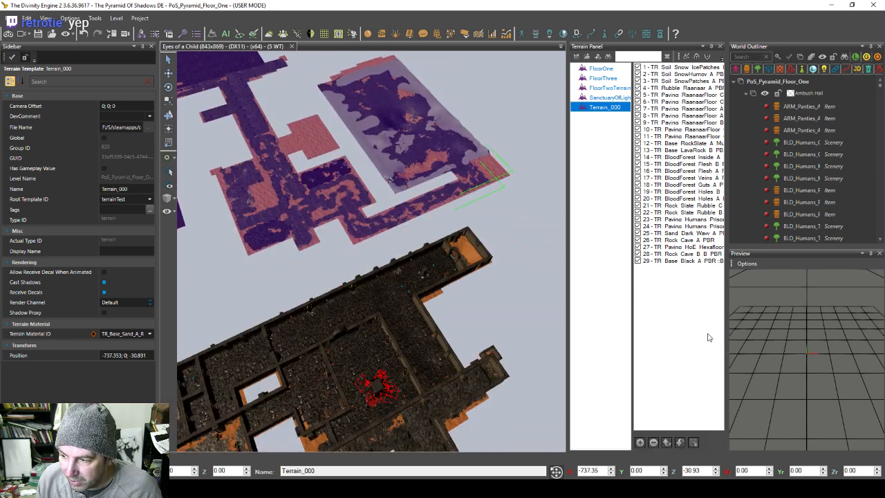
# Step: Dock the Terrain Panel beneath the World Outliner and select the Floor2StartingArea_000 trigger in front of the second floor's archway
pyautogui.moveTo(659, 52); pyautogui.dragTo(808, 349)
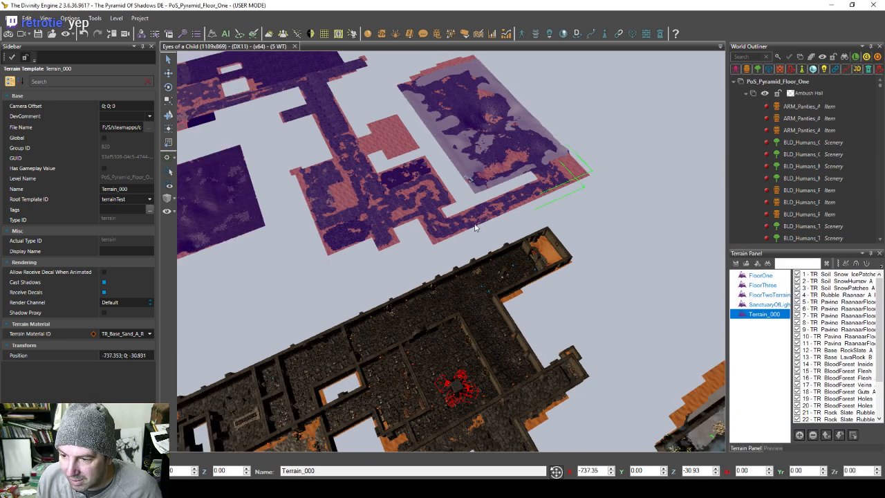
pyautogui.moveTo(493, 270); pyautogui.dragTo(479, 256, button='middle')
pyautogui.scroll(5, 479, 256)
pyautogui.scroll(5, 479, 260)
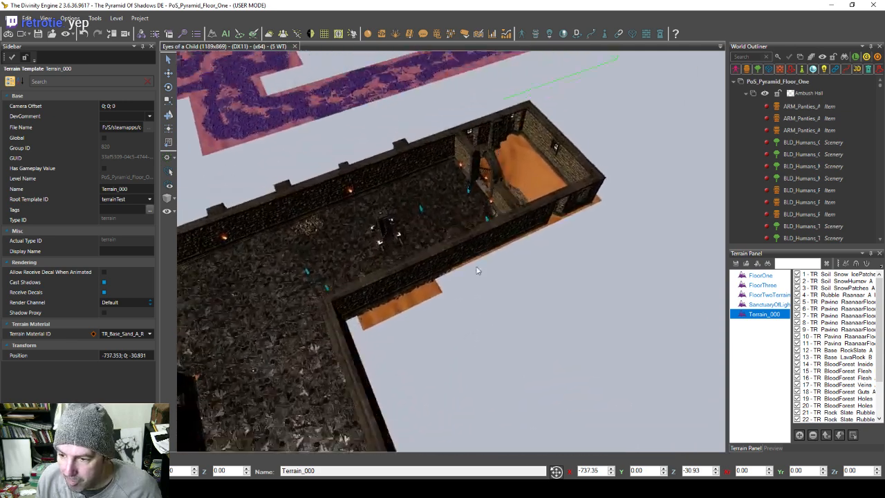
pyautogui.click(531, 219)
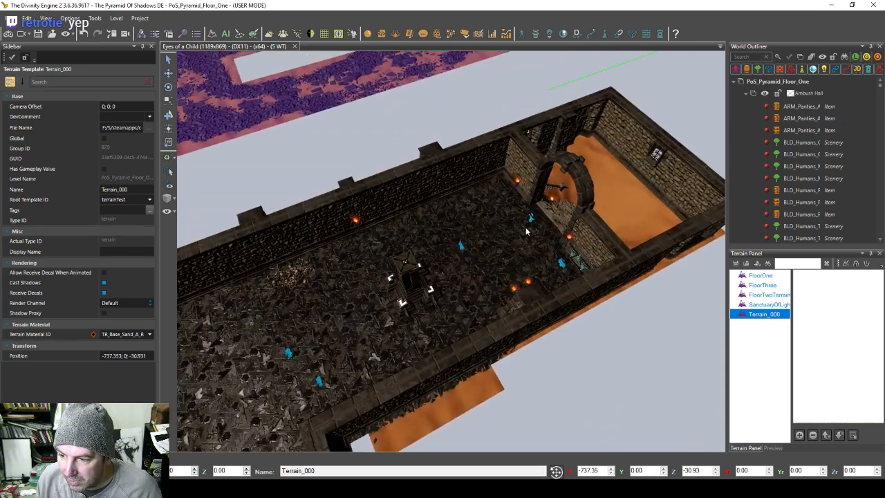
pyautogui.scroll(5, 465, 253)
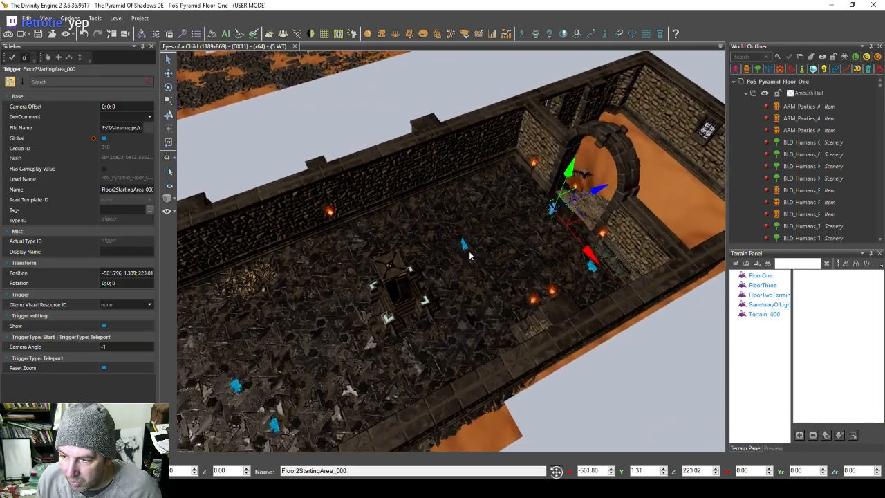
# Step: Raise the sunken AiSeeder_062 trigger to about Y 0.51 and AiSeeder_060 to Y 0.80, above the floor
pyautogui.moveTo(431, 284); pyautogui.dragTo(431, 274, button='middle')
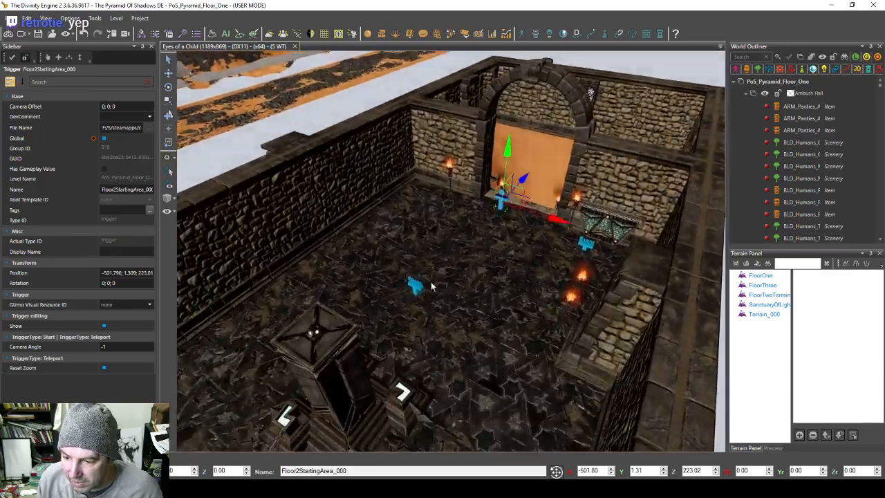
pyautogui.scroll(5, 431, 275)
pyautogui.scroll(-5, 428, 279)
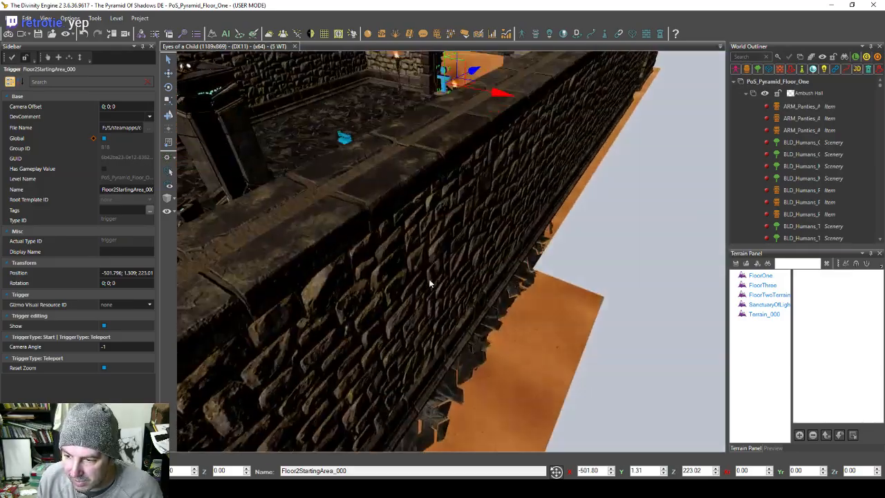
pyautogui.scroll(5, 430, 281)
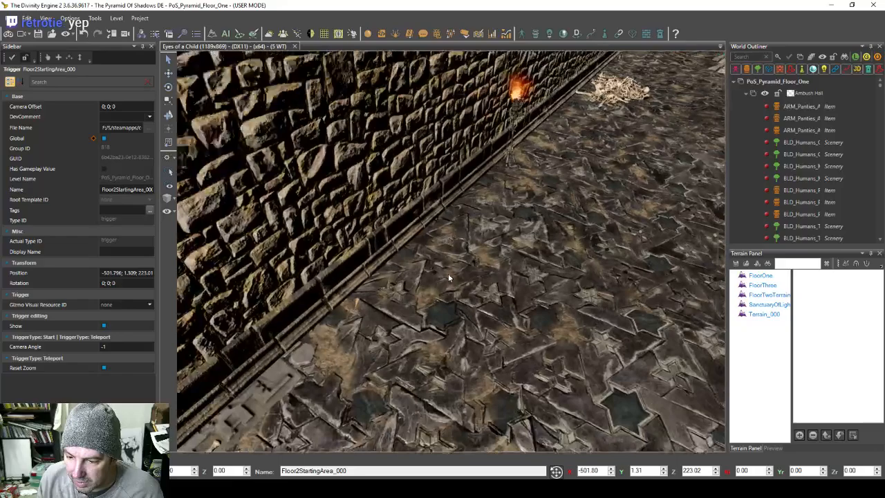
pyautogui.moveTo(448, 273); pyautogui.dragTo(430, 271, button='middle')
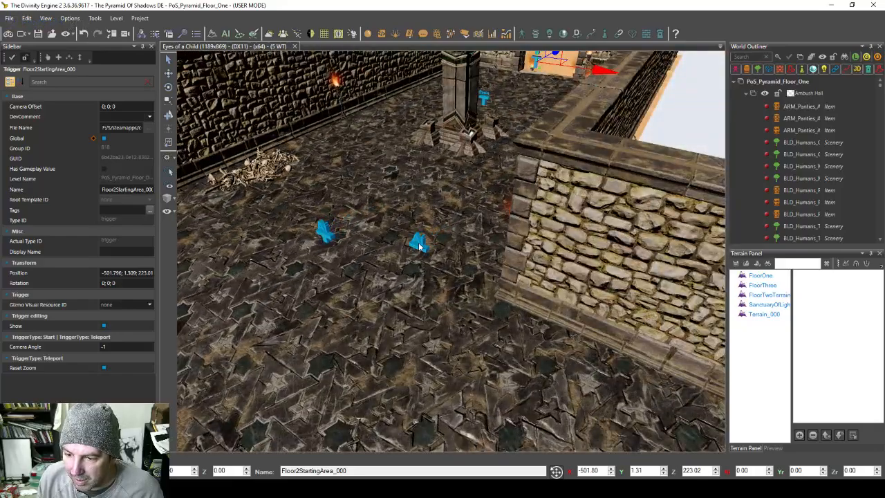
pyautogui.click(419, 243)
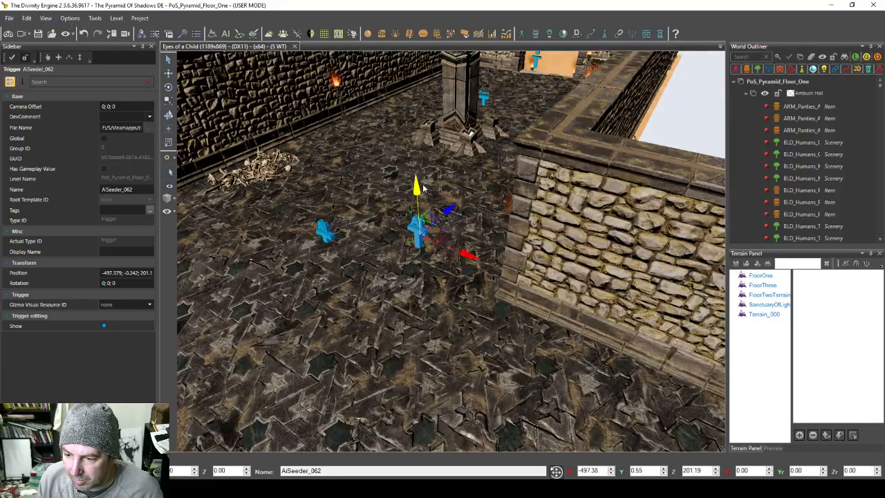
pyautogui.click(326, 237)
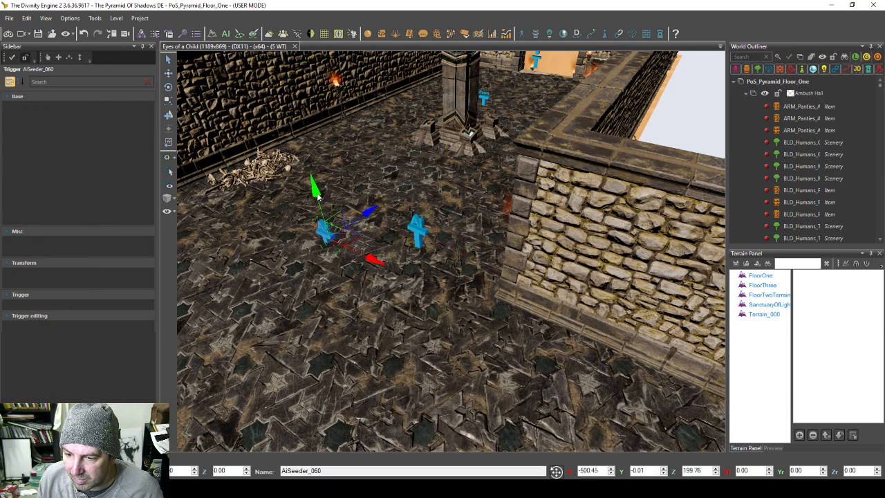
pyautogui.moveTo(317, 196); pyautogui.dragTo(319, 160)
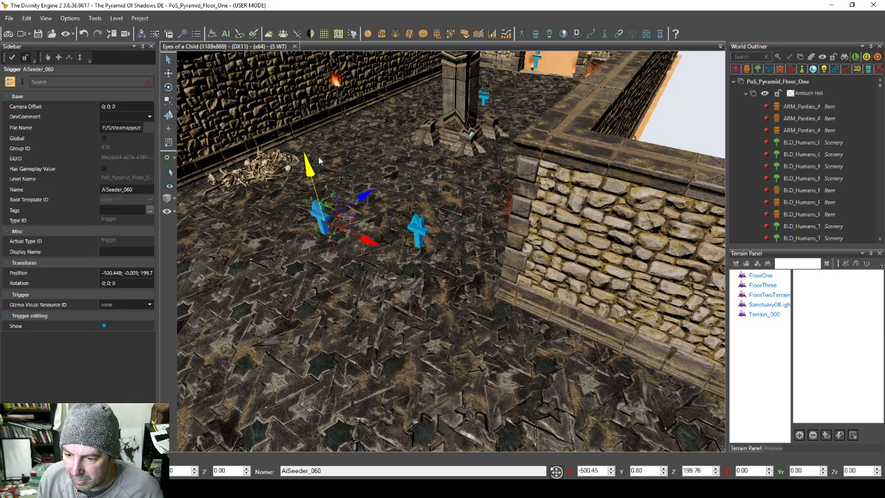
# Step: Select the AiSeeder_062 and Floor2StartingArea_000 triggers together and move them along X to about -713.18, onto the duplicated second-floor terrain
pyautogui.click(423, 247)
pyautogui.click(418, 234)
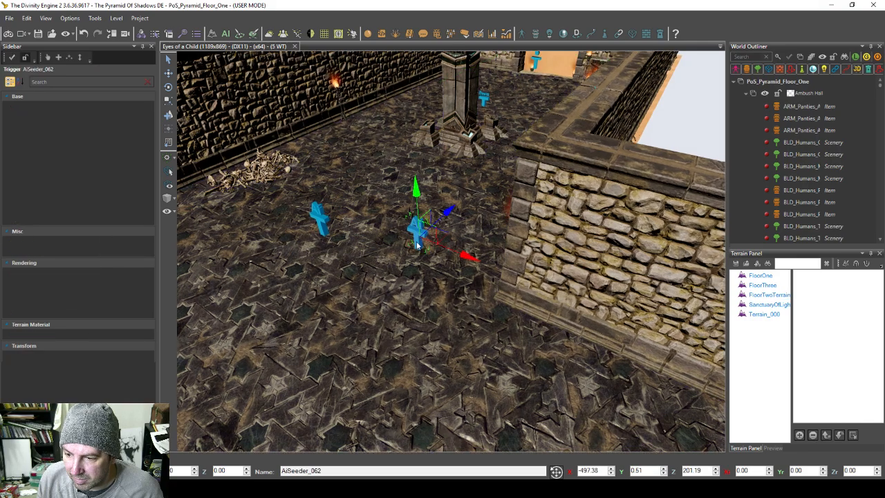
pyautogui.moveTo(418, 234); pyautogui.dragTo(377, 377, button='middle')
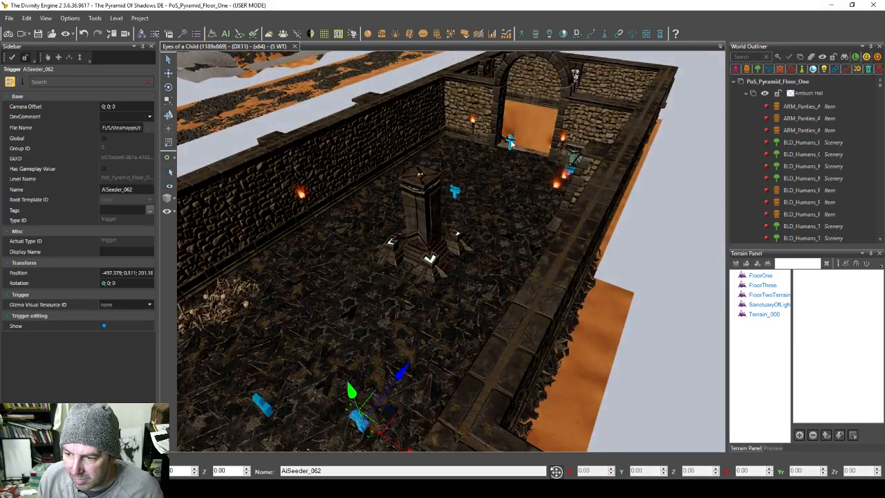
pyautogui.keyDown('ctrl'); pyautogui.click(509, 142); pyautogui.keyUp('ctrl')
pyautogui.scroll(-5, 495, 249)
pyautogui.moveTo(494, 249); pyautogui.dragTo(536, 294, button='middle')
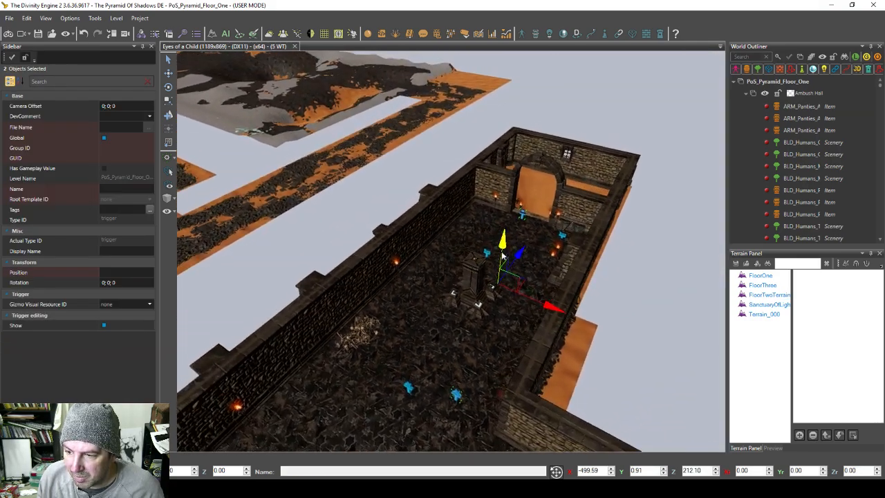
pyautogui.moveTo(552, 307); pyautogui.dragTo(279, 201)
pyautogui.moveTo(279, 201); pyautogui.dragTo(719, 346, button='middle')
pyautogui.moveTo(719, 346); pyautogui.dragTo(330, 218)
pyautogui.moveTo(330, 218); pyautogui.dragTo(539, 299, button='middle')
pyautogui.moveTo(539, 299); pyautogui.dragTo(304, 193)
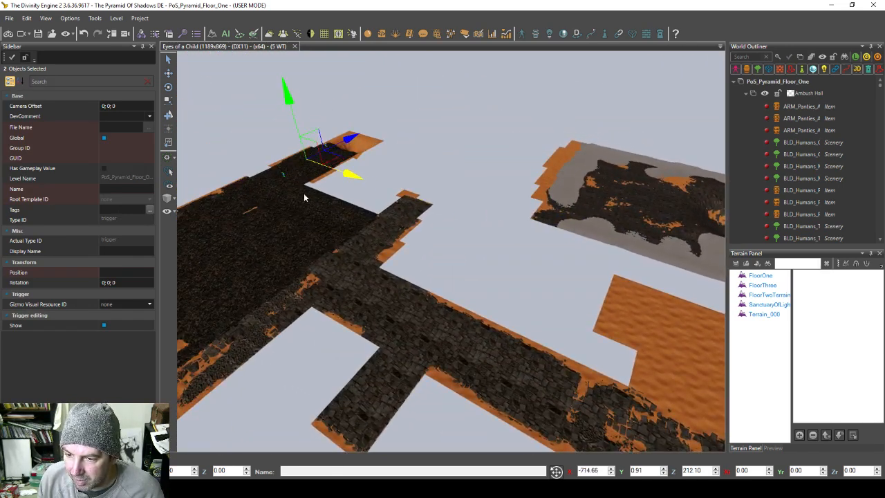
pyautogui.moveTo(307, 195); pyautogui.dragTo(425, 256, button='middle')
pyautogui.scroll(2, 333, 208)
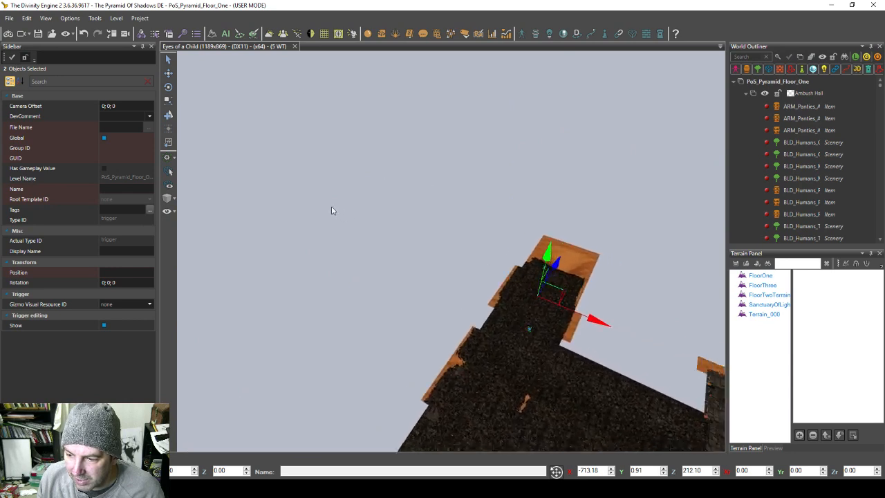
pyautogui.moveTo(539, 296); pyautogui.dragTo(326, 206, button='middle')
pyautogui.scroll(4, 331, 207)
pyautogui.moveTo(235, 207); pyautogui.dragTo(339, 208, button='middle')
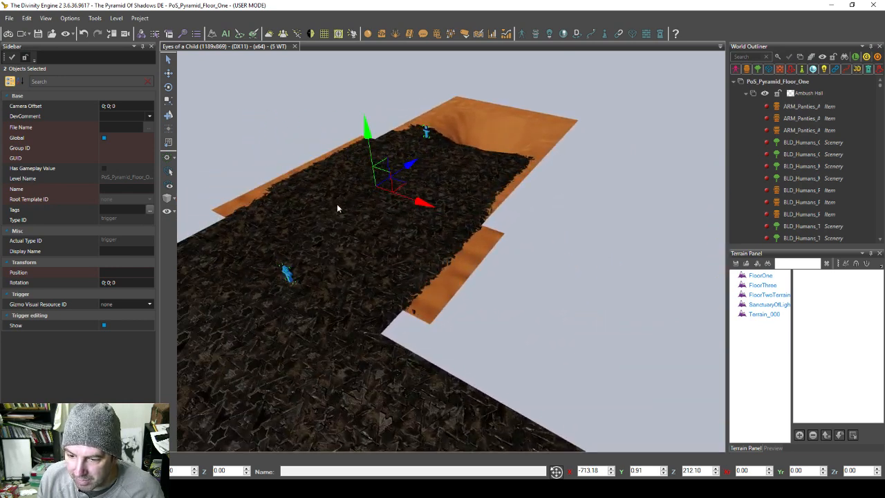
pyautogui.scroll(-2, 336, 205)
# Step: Open the level data for editing, widen its panel and set the level's atmosphere to ATM_Default
pyautogui.click(116, 18)
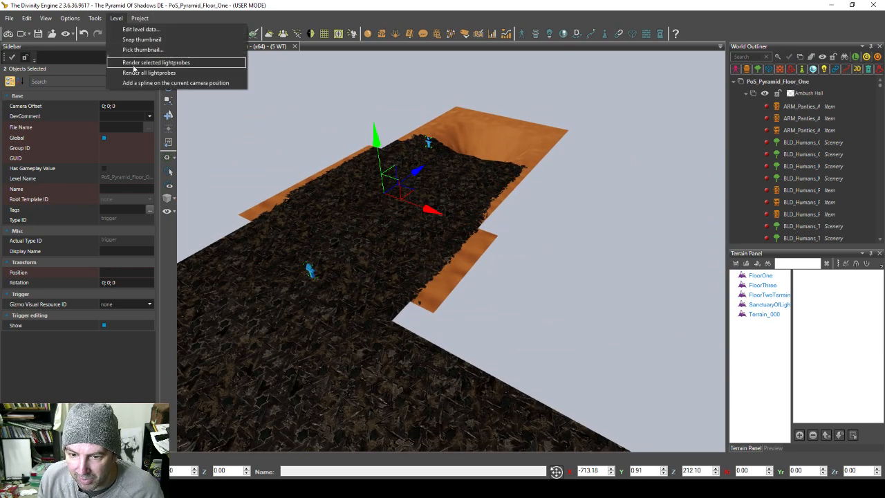
pyautogui.click(131, 30)
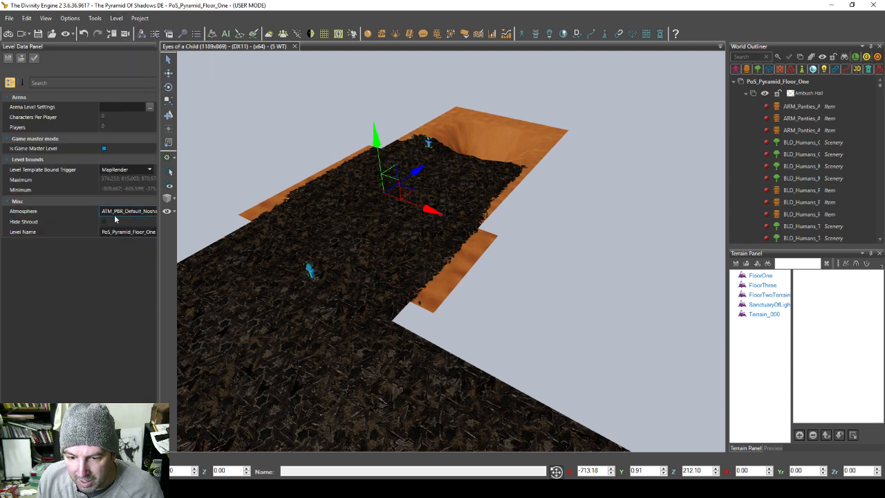
pyautogui.moveTo(159, 215); pyautogui.dragTo(183, 215)
pyautogui.click(174, 210)
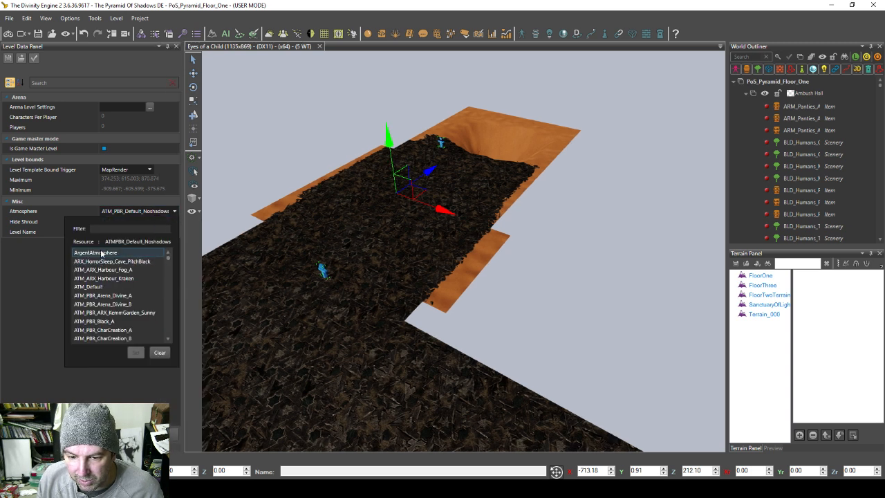
pyautogui.click(101, 287)
pyautogui.click(136, 353)
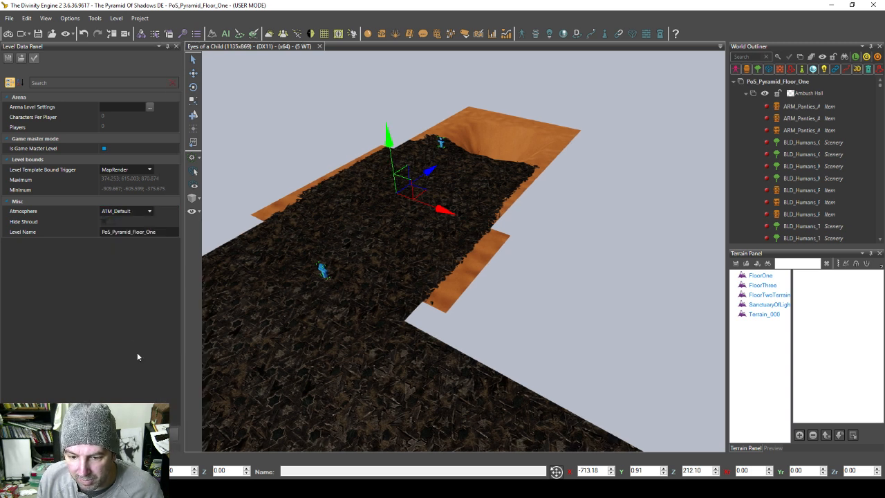
# Step: Test the level in game mode, looking around the starting area's lighting, and return to the editor
pyautogui.click(8, 33)
pyautogui.click(415, 287)
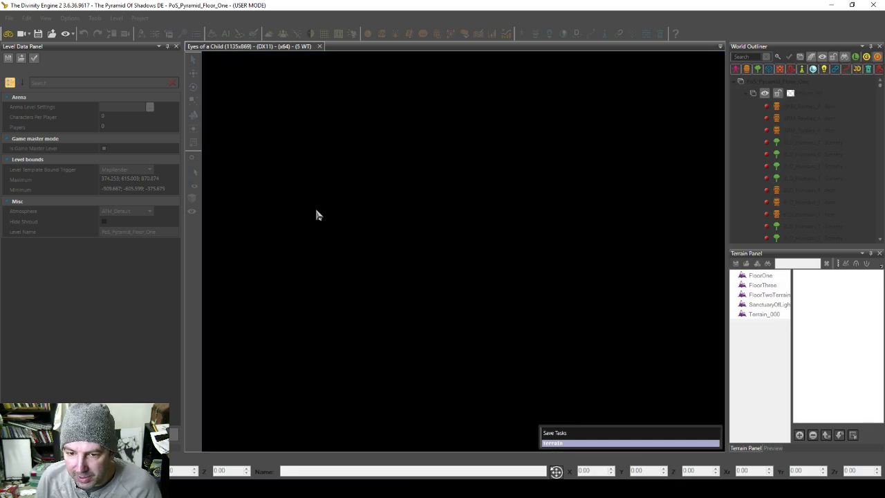
pyautogui.click(464, 320)
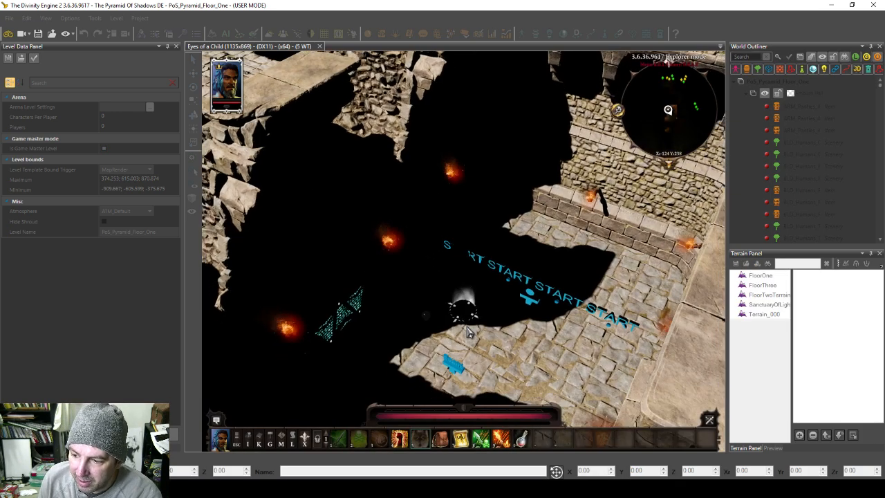
pyautogui.moveTo(463, 320)
pyautogui.mouseDown(button='middle')
pyautogui.moveTo(549, 309)
pyautogui.moveTo(524, 313)
pyautogui.mouseUp(button='middle')
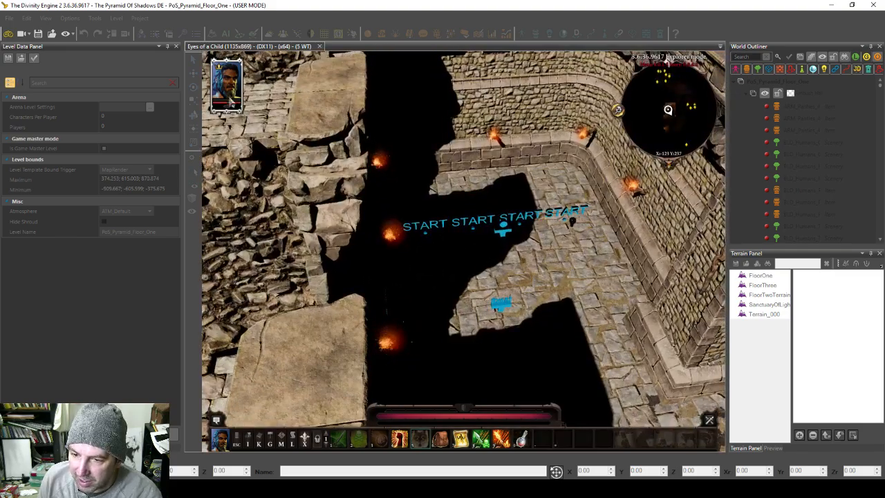
pyautogui.click(9, 34)
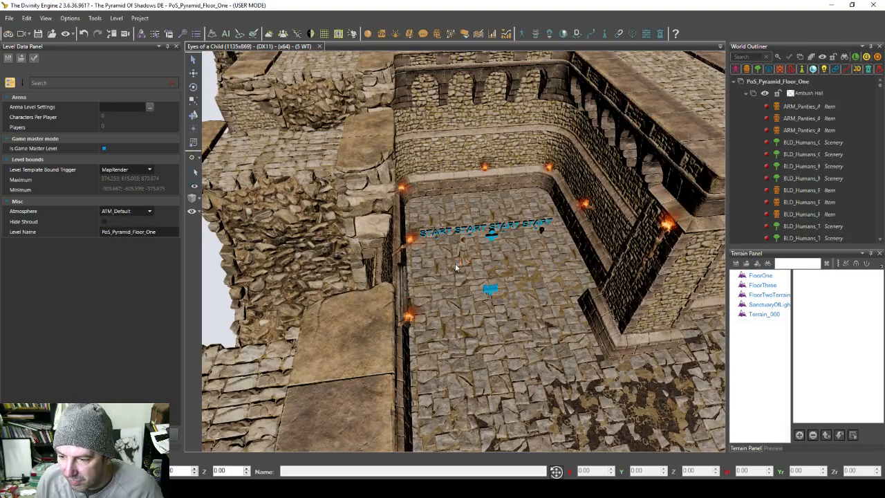
# Step: Run Seedfill on the AI grid for the duplicated terrain and display the AI grid overlay
pyautogui.moveTo(455, 263); pyautogui.dragTo(423, 201, button='middle')
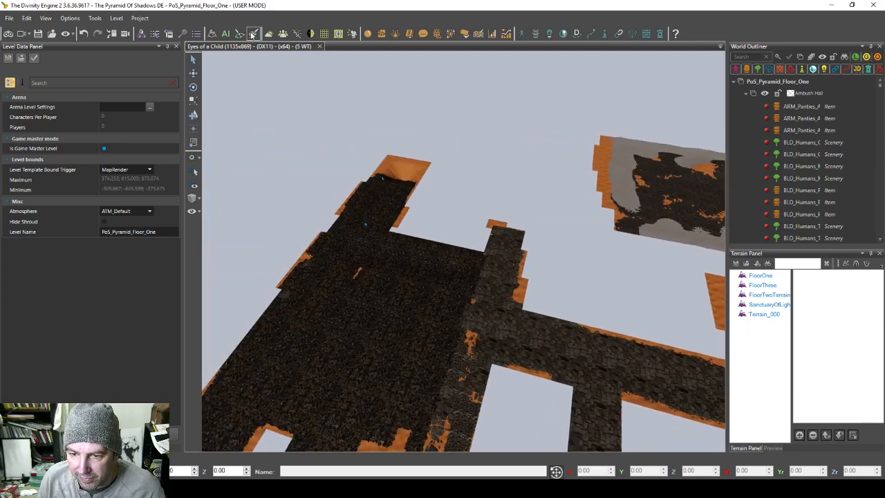
pyautogui.click(226, 34)
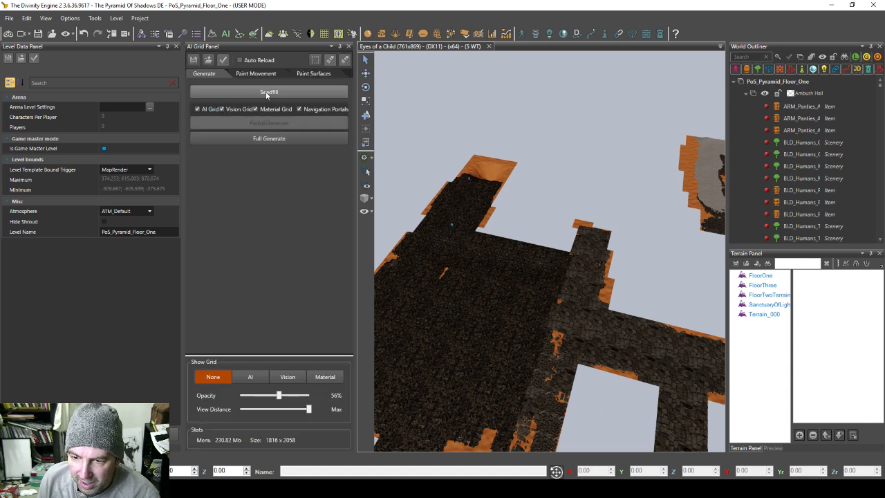
pyautogui.click(267, 93)
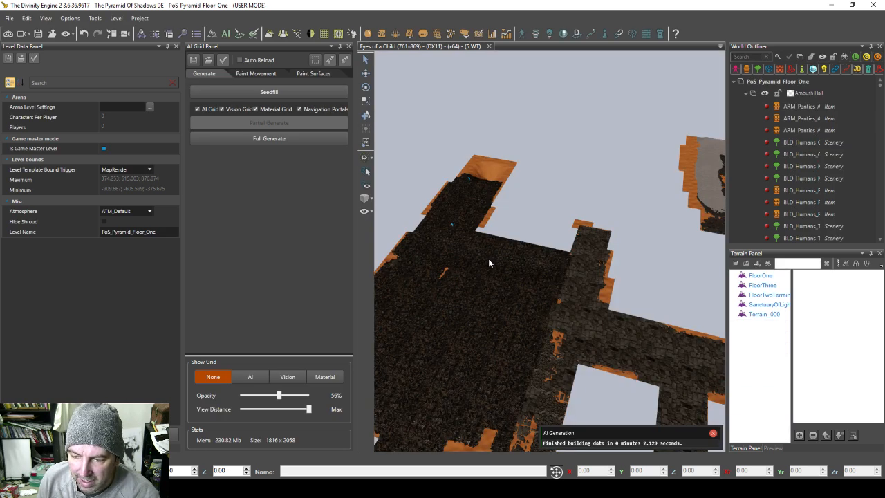
pyautogui.click(249, 379)
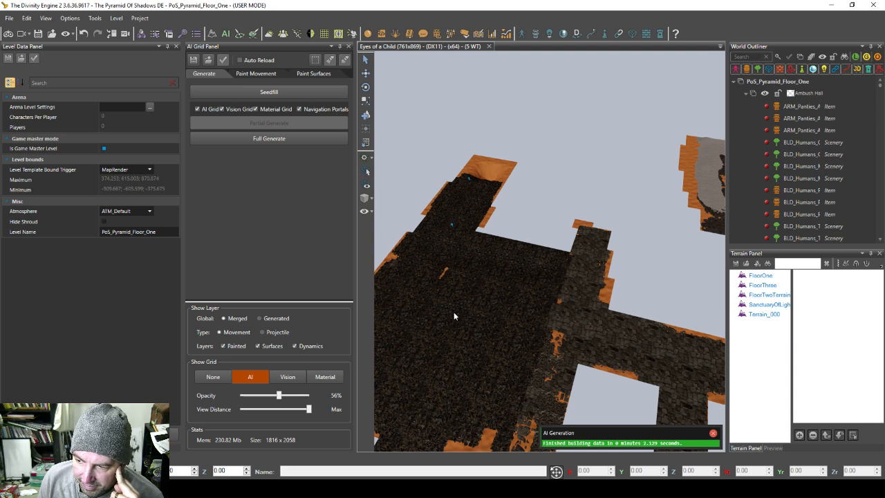
# Step: Select Terrain_000 together with its triggers and move them to about X -512.76, Z -181.65, inside the AI grid area
pyautogui.press('w')
pyautogui.moveTo(454, 312)
pyautogui.mouseDown(button='right')
pyautogui.moveTo(467, 309)
pyautogui.moveTo(453, 311)
pyautogui.mouseUp(button='right')
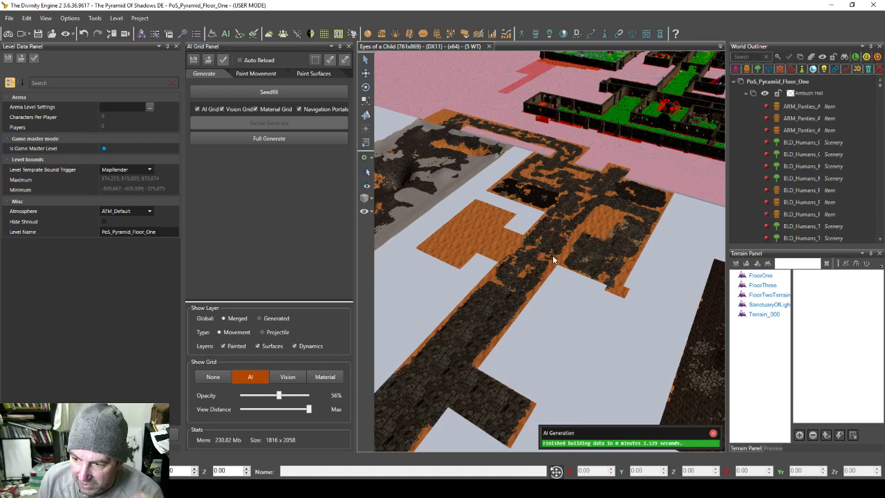
pyautogui.moveTo(553, 255); pyautogui.dragTo(435, 187, button='right')
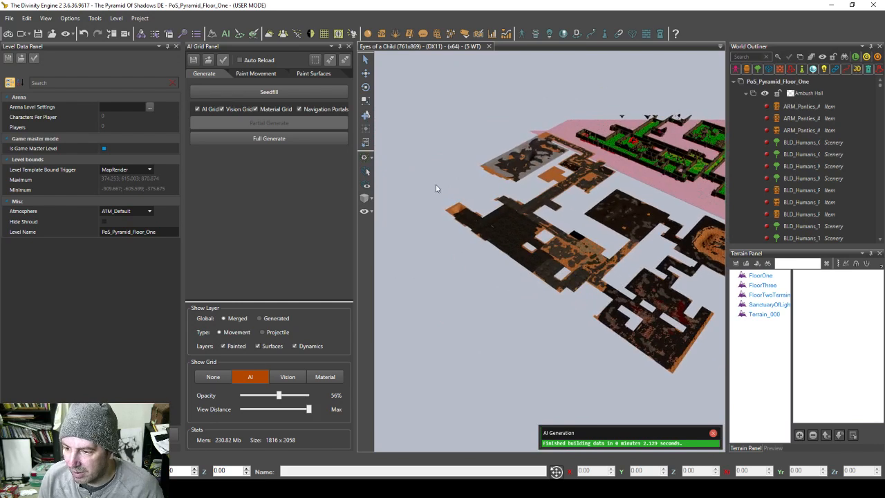
pyautogui.moveTo(429, 185); pyautogui.dragTo(502, 254)
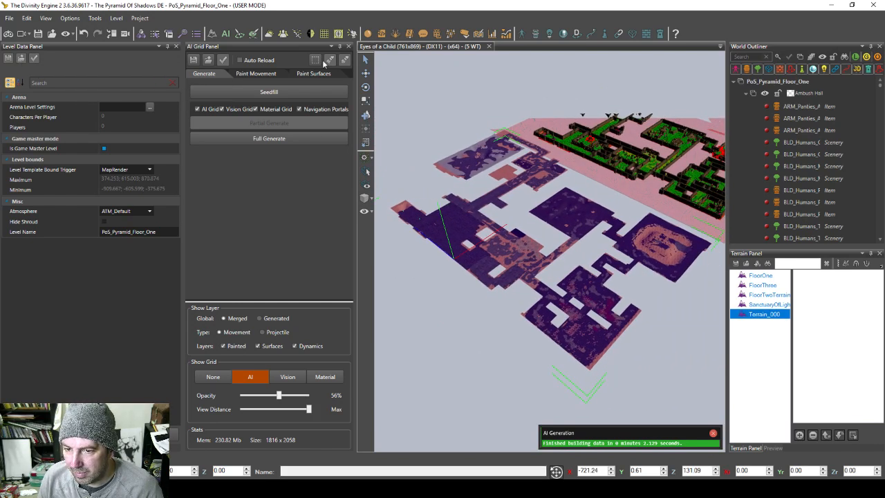
pyautogui.click(485, 266)
pyautogui.moveTo(464, 249); pyautogui.dragTo(486, 246, button='right')
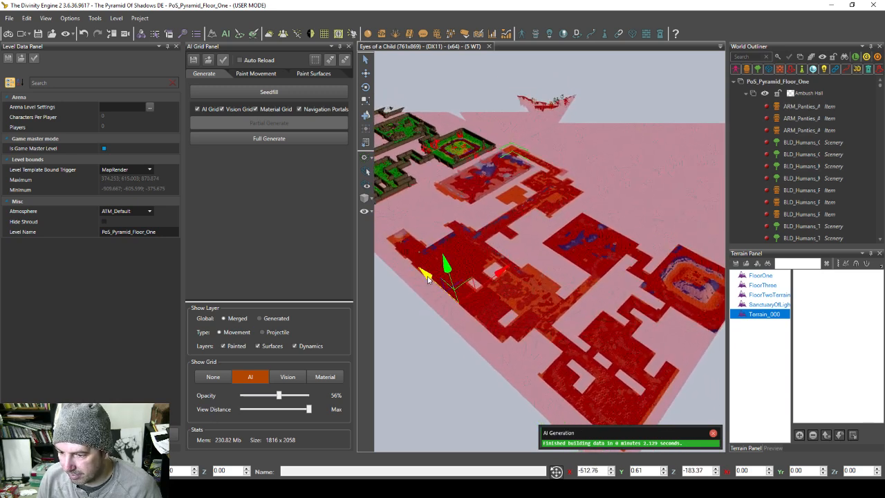
# Step: Run Seedfill again for the relocated terrain, deselect it and inspect the AI grid coverage up close
pyautogui.click(261, 92)
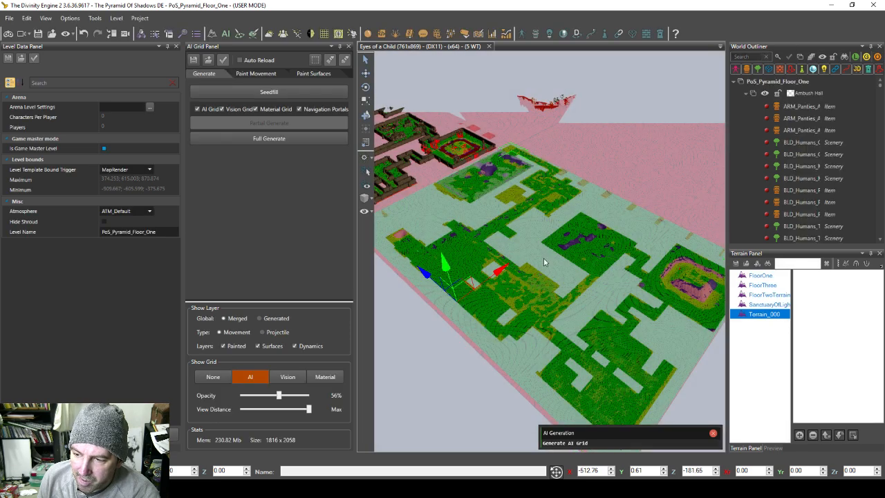
pyautogui.moveTo(431, 290); pyautogui.dragTo(510, 284, button='right')
pyautogui.rightClick(510, 280)
pyautogui.click(531, 286)
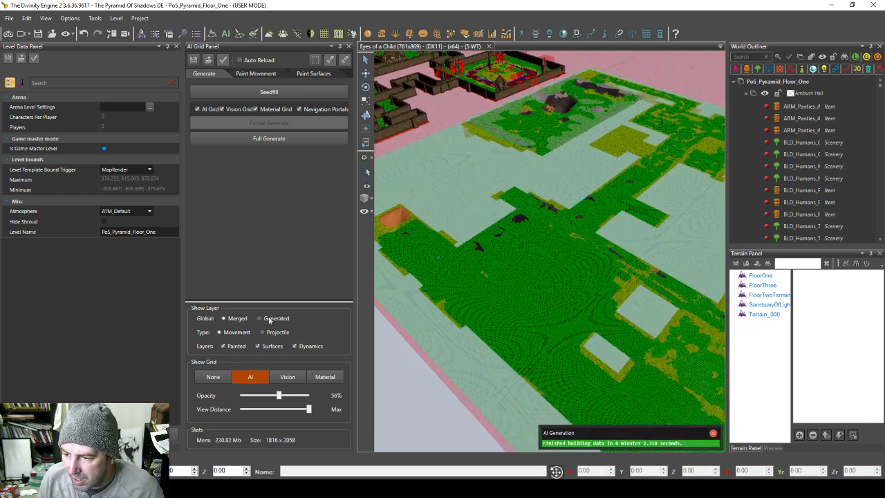
# Step: Hide the AI grid overlay and save the level with the relocated terrain
pyautogui.click(216, 378)
pyautogui.moveTo(498, 304)
pyautogui.mouseDown(button='middle')
pyautogui.moveTo(462, 301)
pyautogui.moveTo(455, 286)
pyautogui.moveTo(501, 311)
pyautogui.moveTo(483, 300)
pyautogui.mouseUp(button='middle')
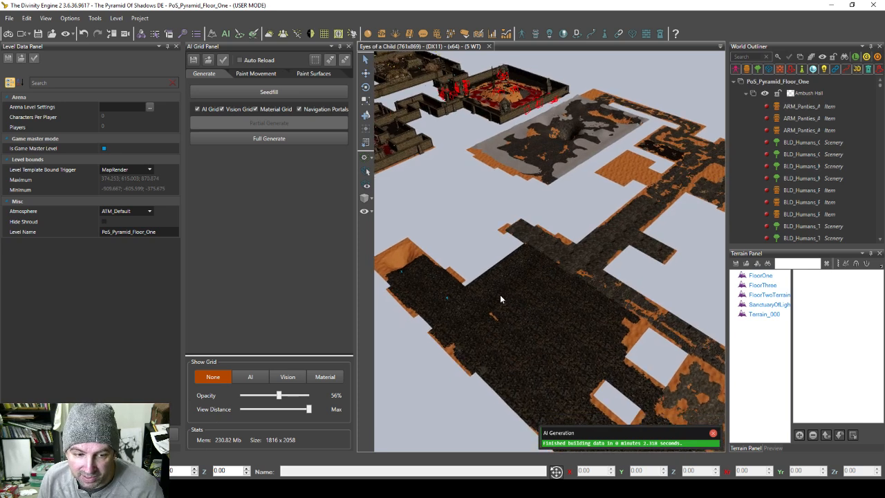
pyautogui.moveTo(494, 298); pyautogui.dragTo(443, 270, button='middle')
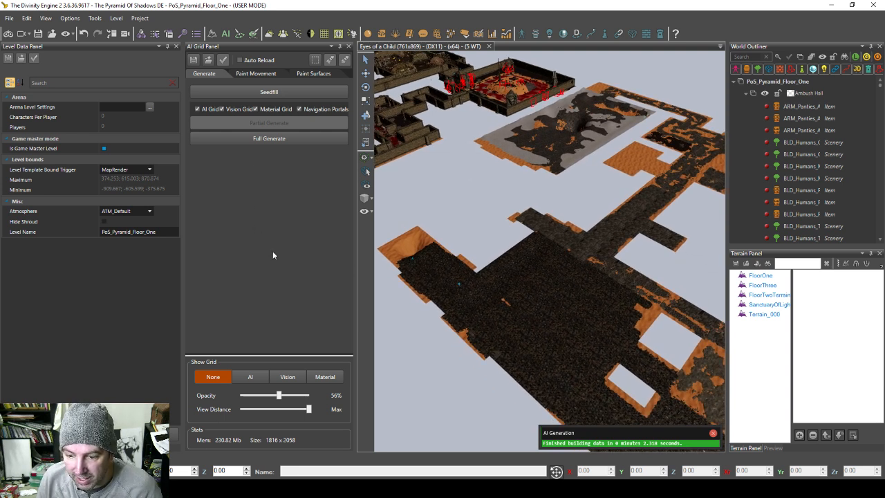
pyautogui.click(38, 33)
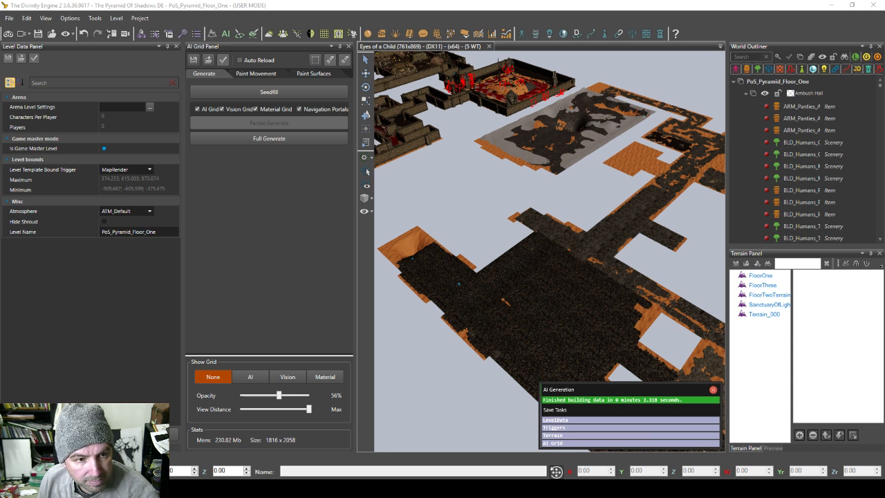
# Step: Switch from the editor to Divinity: Original Sin 2 and go past the title screen to the main menu
pyautogui.click(830, 8)
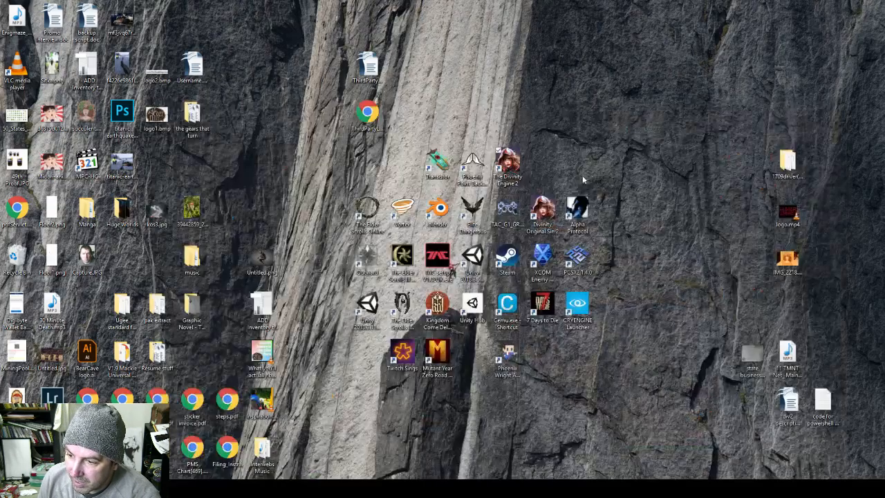
pyautogui.doubleClick(543, 207)
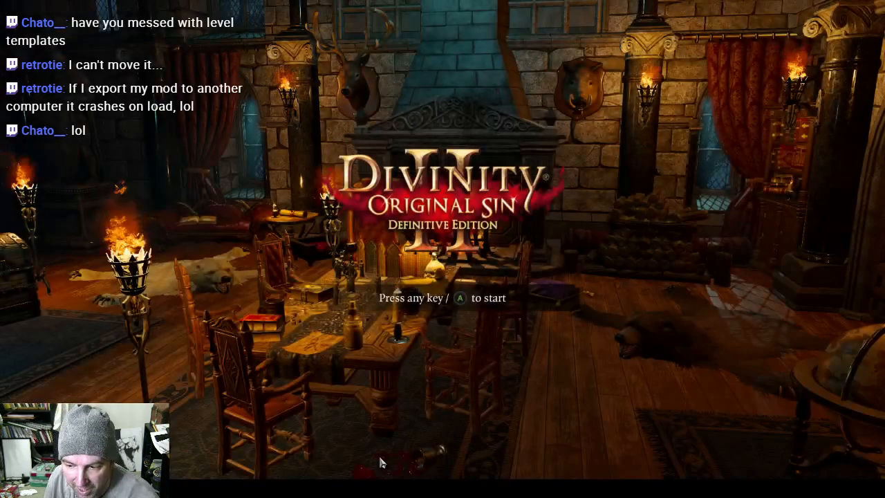
pyautogui.click(476, 447)
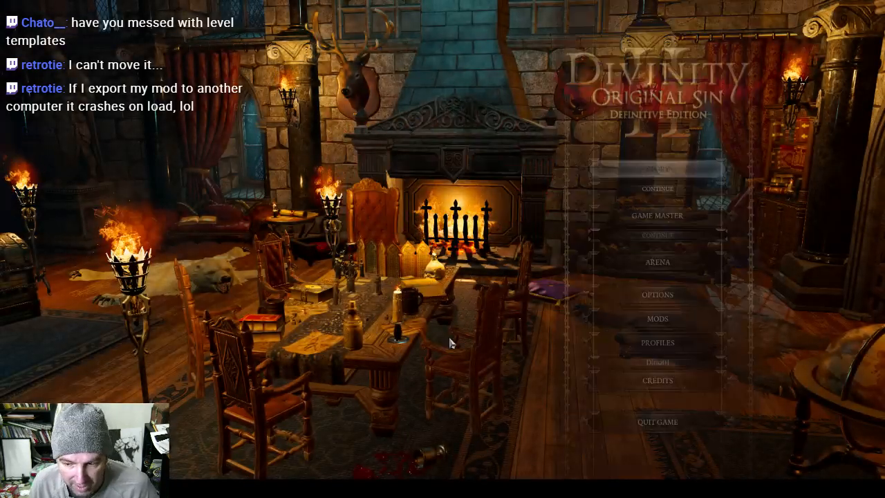
# Step: Begin a new single-player campaign of The Pyramid Of Shadows DE in Classic Mode
pyautogui.click(662, 170)
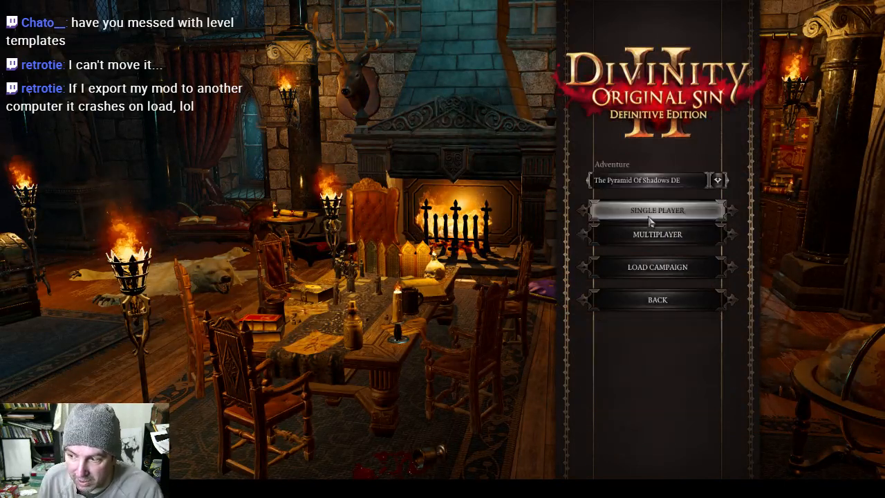
pyautogui.click(654, 211)
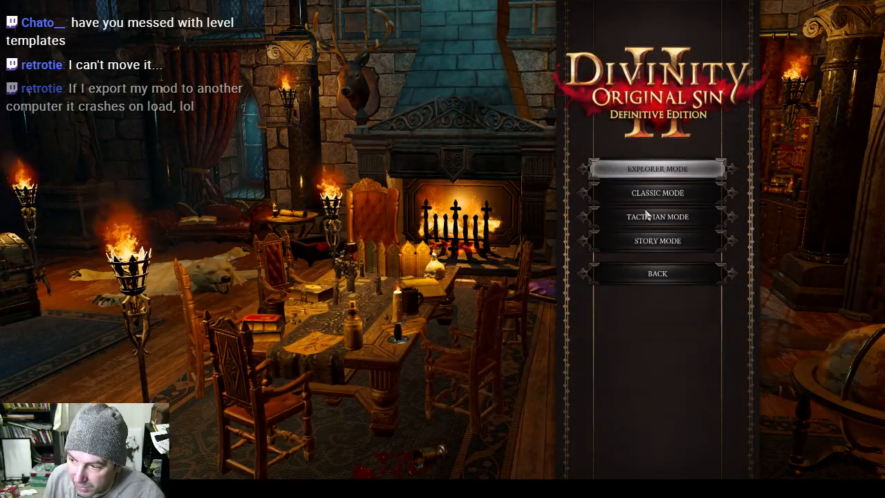
pyautogui.click(658, 273)
pyautogui.click(652, 180)
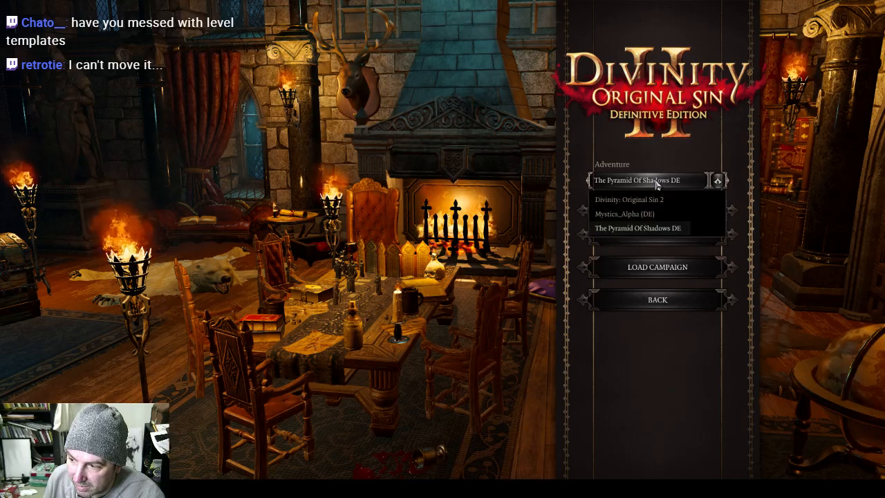
pyautogui.click(654, 181)
pyautogui.click(657, 210)
pyautogui.click(664, 193)
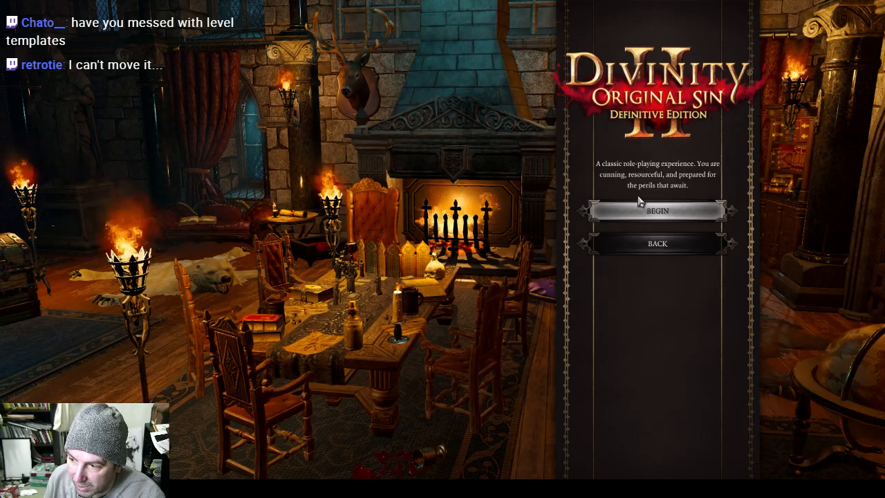
pyautogui.click(638, 211)
# Step: Start the game with The Red Prince and confirm that character creation is done
pyautogui.click(477, 287)
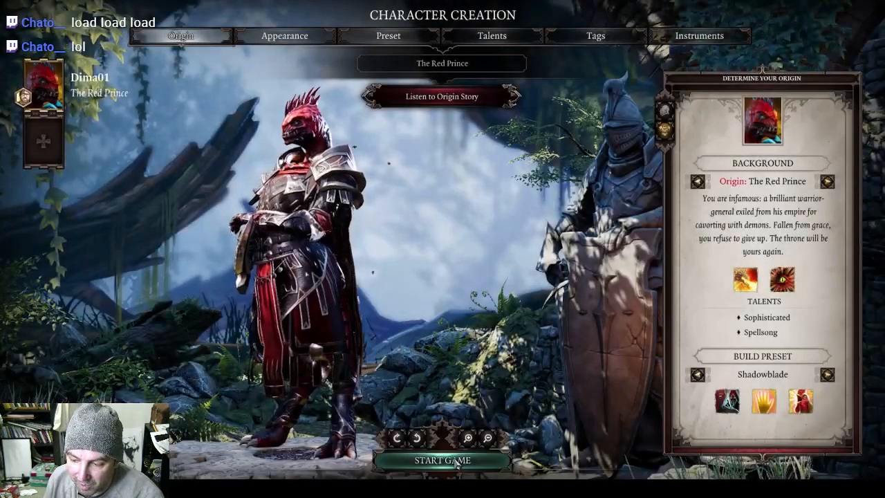
pyautogui.click(442, 460)
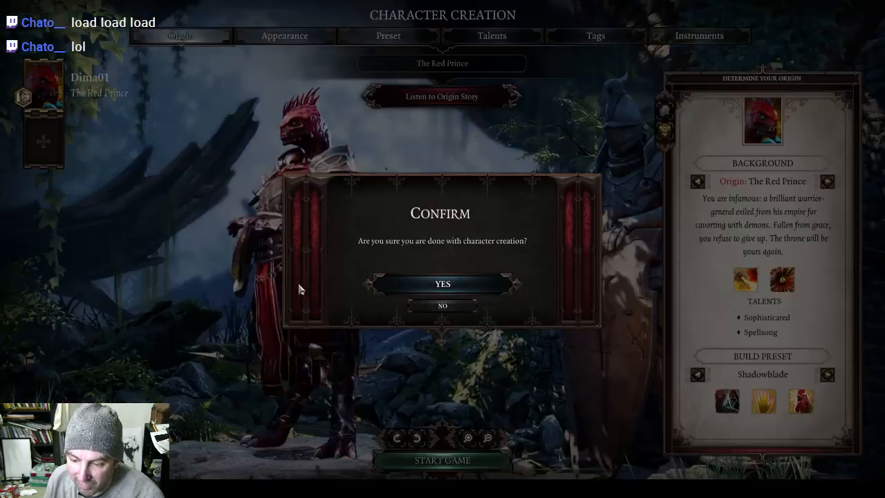
pyautogui.click(399, 277)
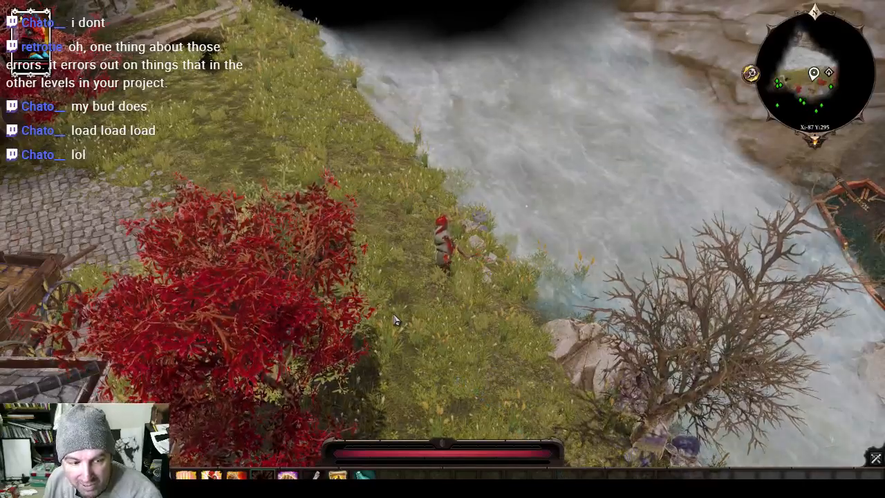
# Step: Move the character up the mossy stairs and use the stone block at their top to enter the pyramid
pyautogui.click(453, 349)
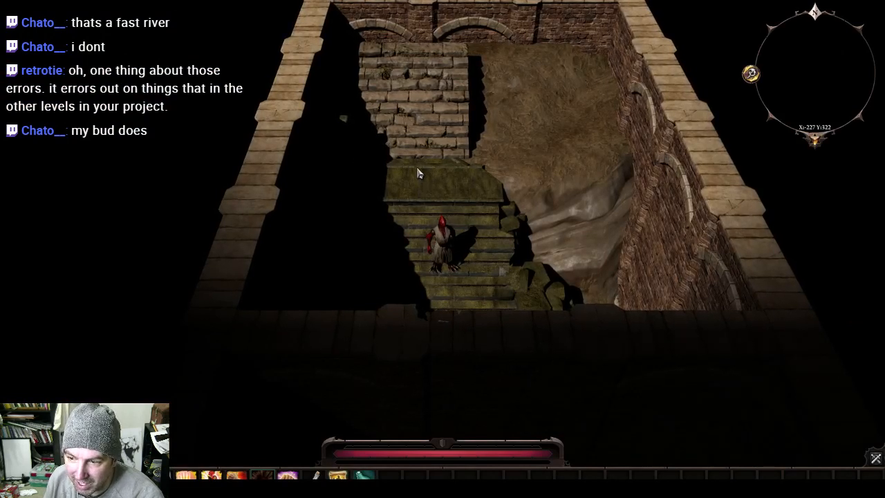
pyautogui.scroll(-5, 423, 178)
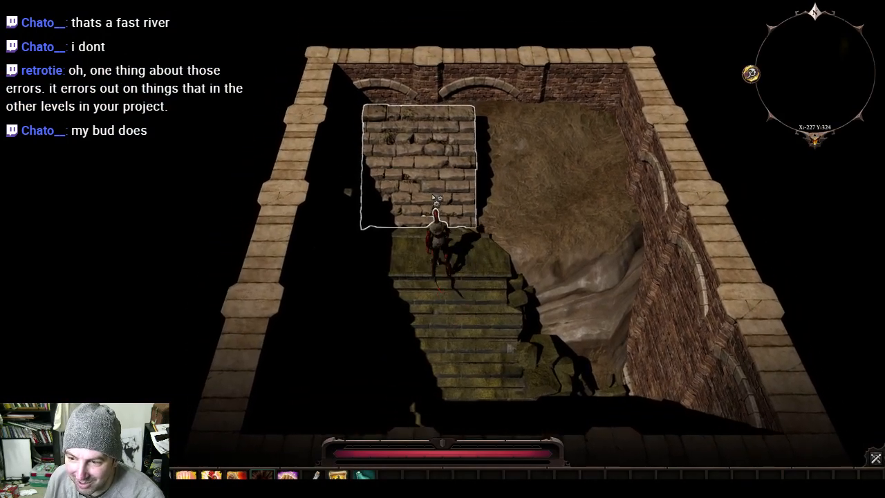
pyautogui.click(434, 199)
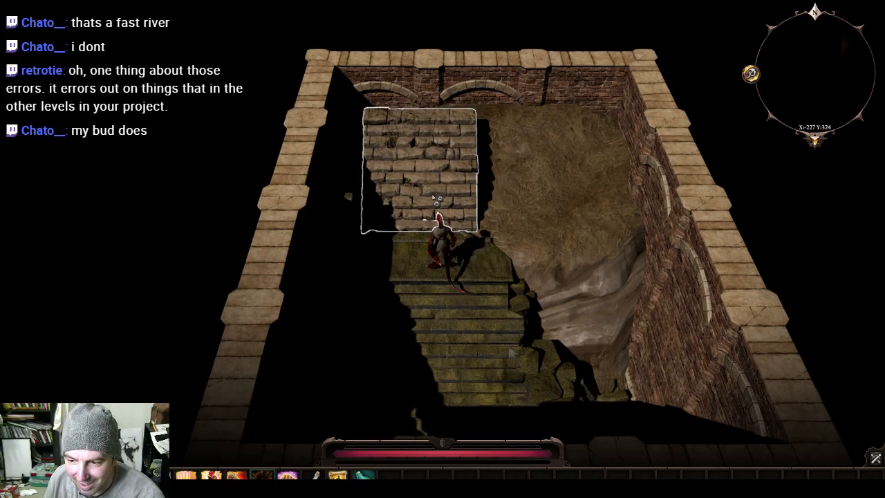
# Step: Test whether the character can walk on the dark ground and orange sand of the terrain, checking it from several angles
pyautogui.moveTo(419, 296); pyautogui.dragTo(768, 297, button='middle')
pyautogui.click(277, 202)
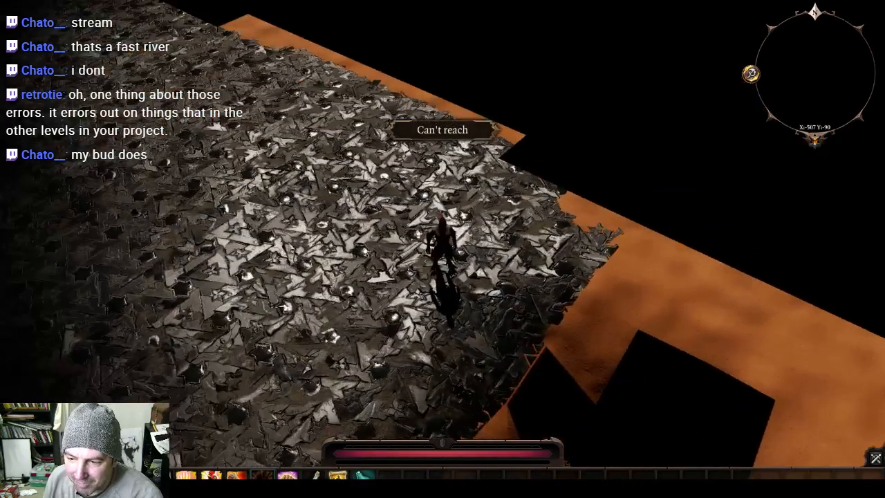
pyautogui.moveTo(201, 166); pyautogui.dragTo(337, 142, button='middle')
pyautogui.click(462, 110)
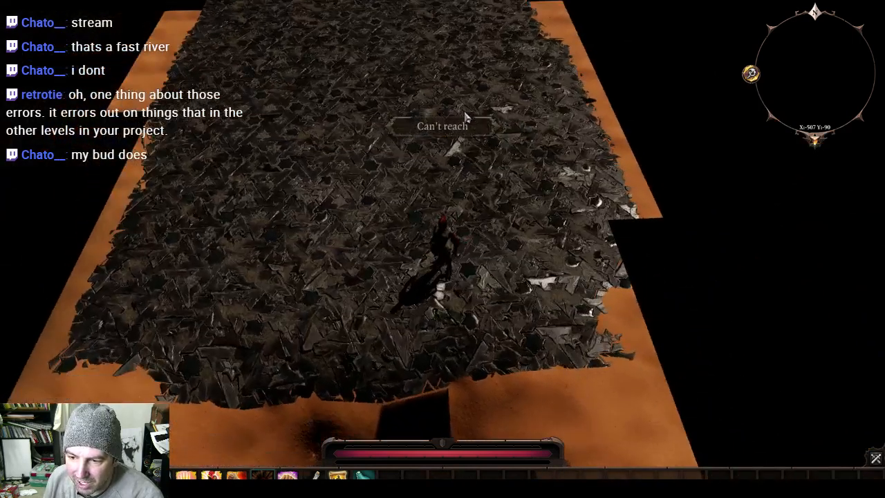
pyautogui.moveTo(498, 131); pyautogui.dragTo(641, 251, button='middle')
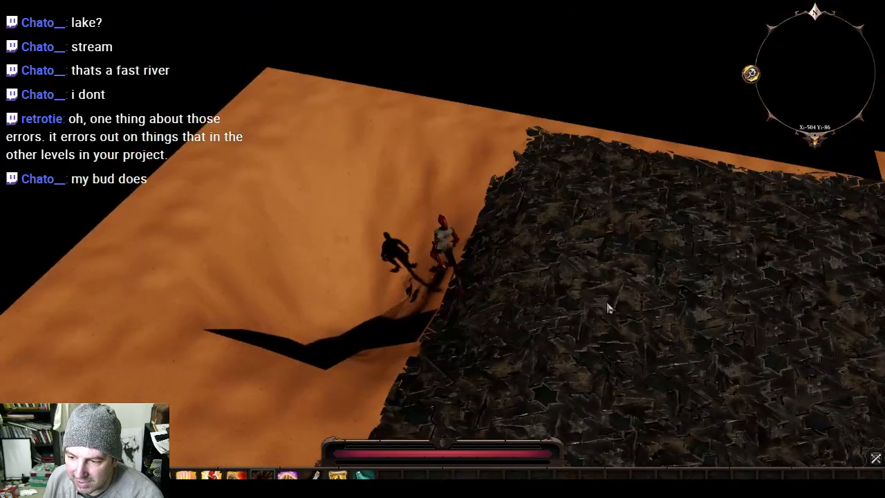
pyautogui.click(358, 246)
pyautogui.moveTo(355, 279); pyautogui.dragTo(534, 191, button='middle')
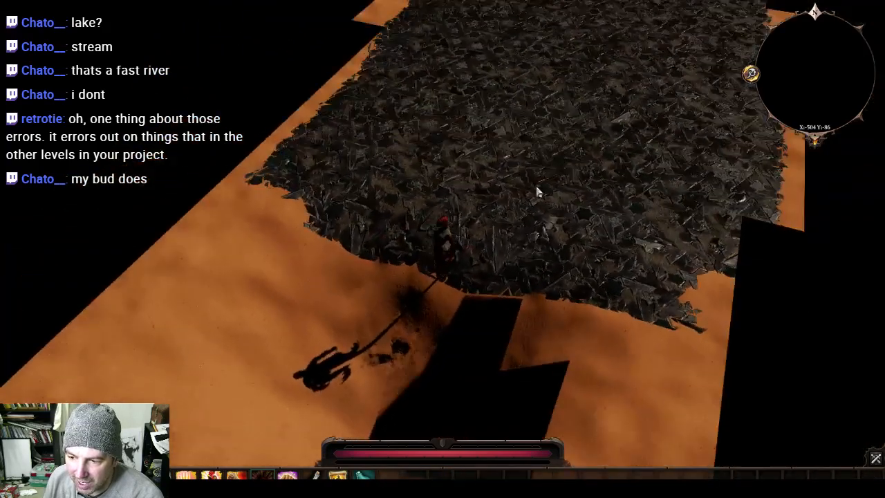
pyautogui.click(531, 191)
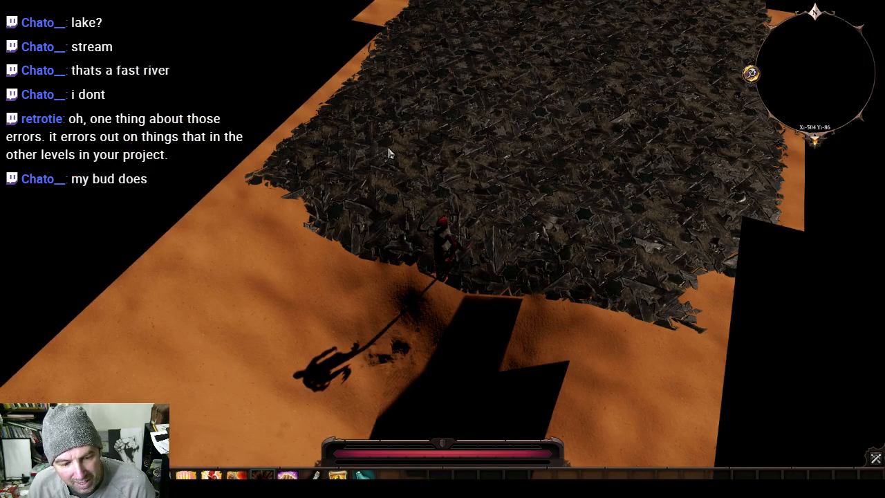
# Step: Quit the game and return to the level in The Divinity Engine 2
pyautogui.press('Escape')
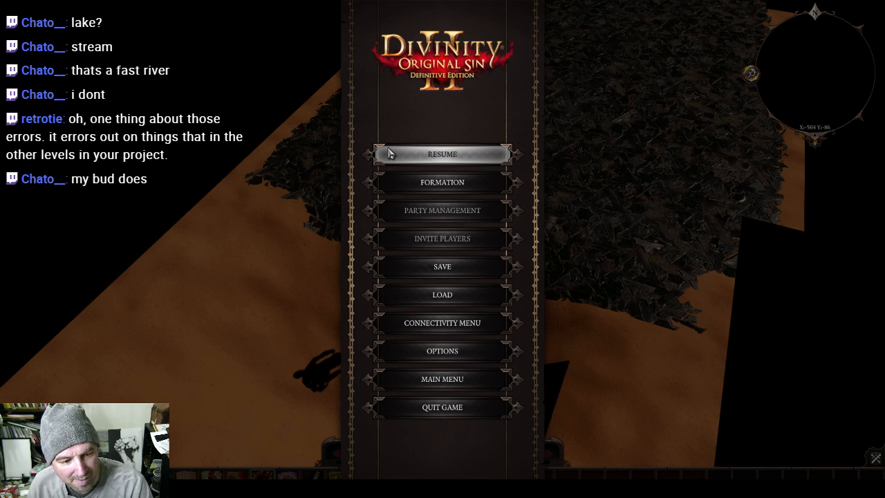
pyautogui.click(407, 412)
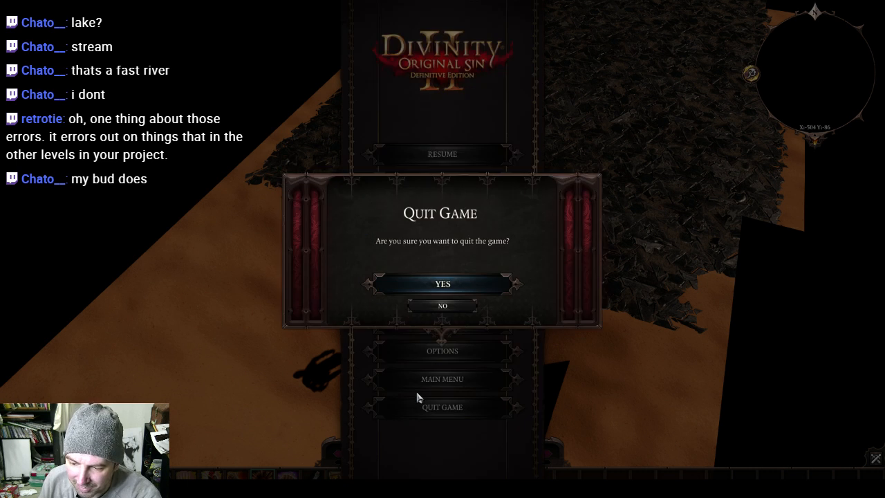
pyautogui.click(457, 289)
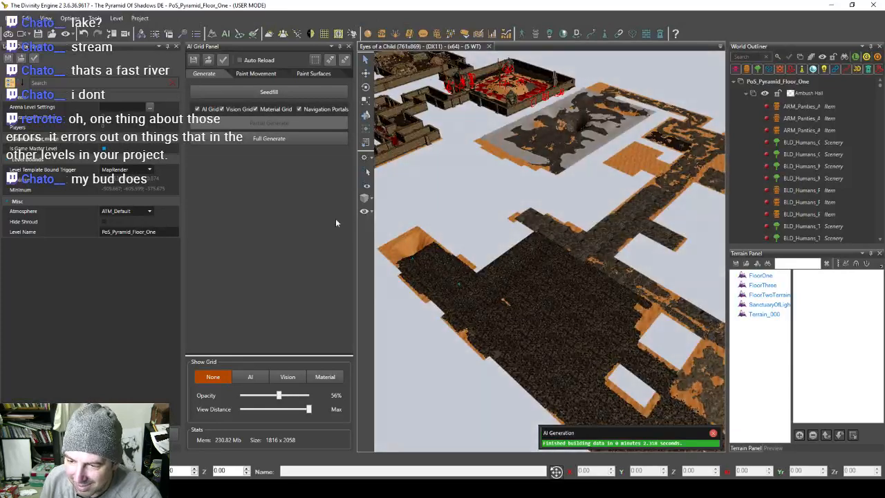
# Step: Display the AI grid overlay again and examine its coverage of the relocated terrain around the starting area
pyautogui.click(341, 46)
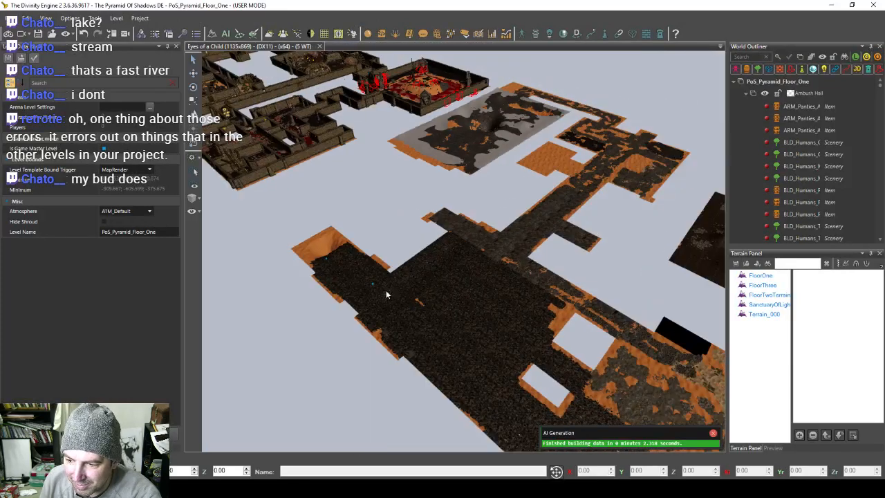
pyautogui.moveTo(406, 309); pyautogui.dragTo(392, 243, button='middle')
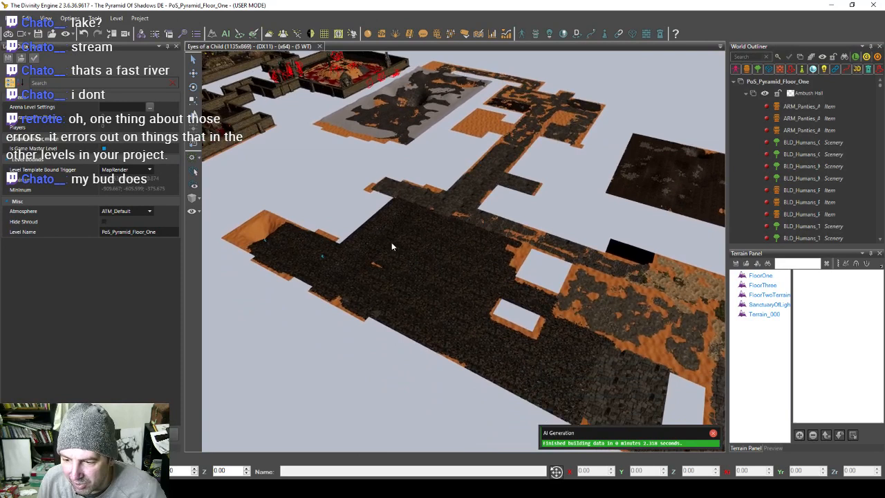
pyautogui.click(226, 33)
pyautogui.click(251, 379)
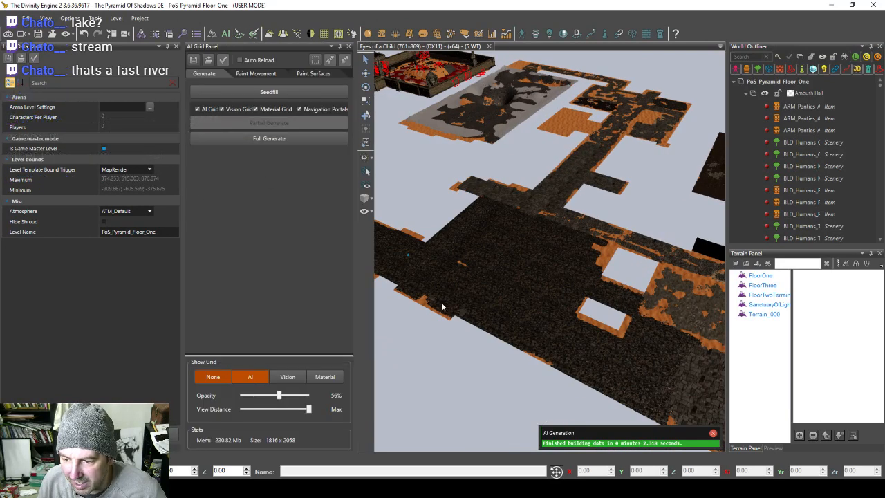
pyautogui.moveTo(512, 321); pyautogui.dragTo(547, 319, button='middle')
pyautogui.scroll(6, 547, 319)
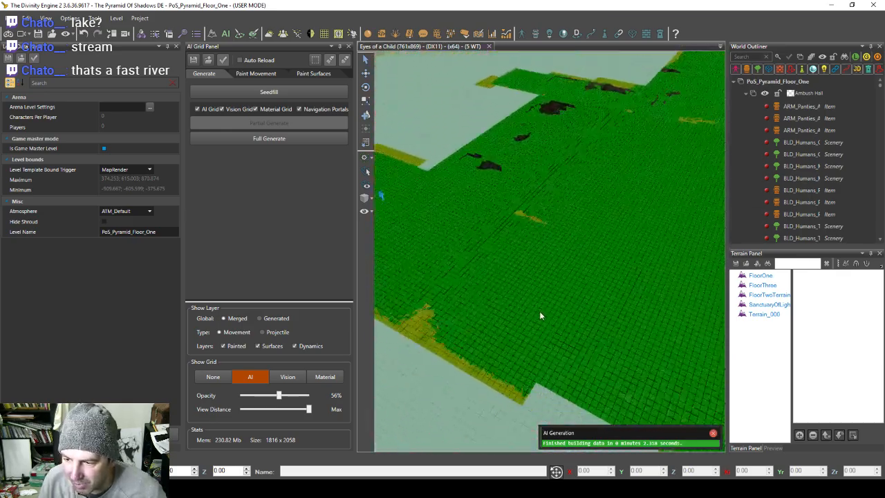
pyautogui.scroll(-8, 541, 316)
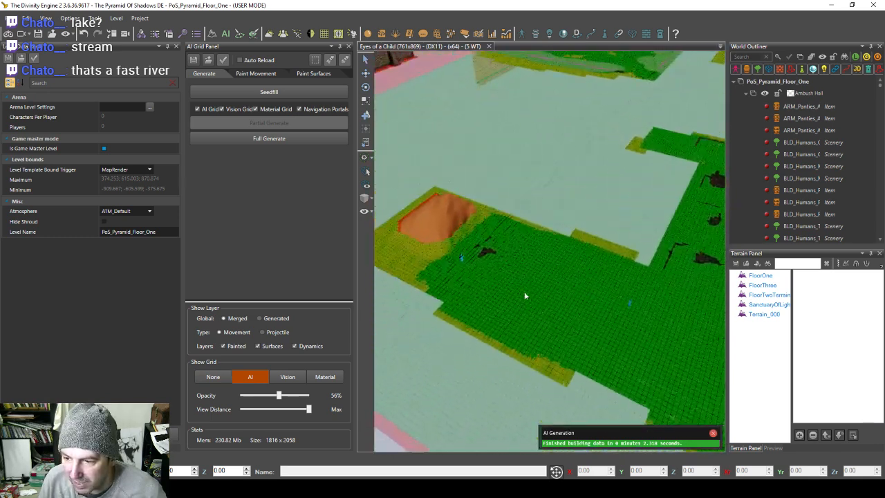
# Step: Check the starting area in the editor's game mode, return to editing and reload the AI grid
pyautogui.click(9, 34)
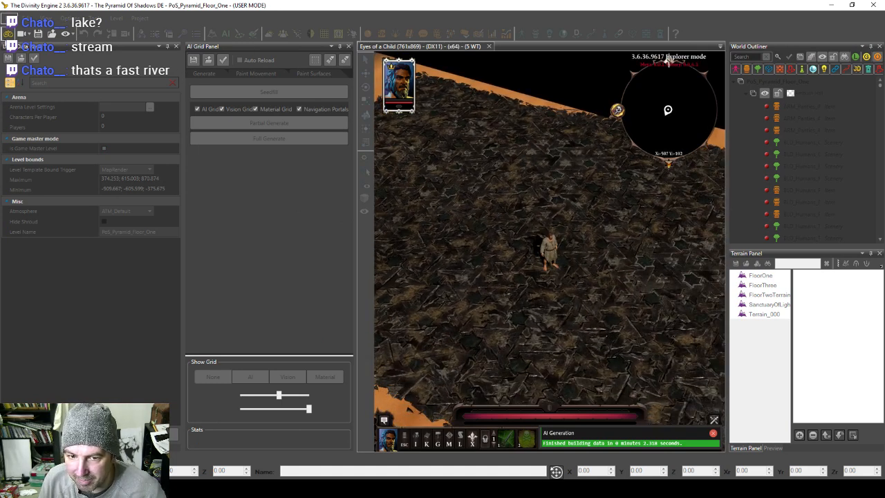
pyautogui.hotkey('ctrl', 'g')
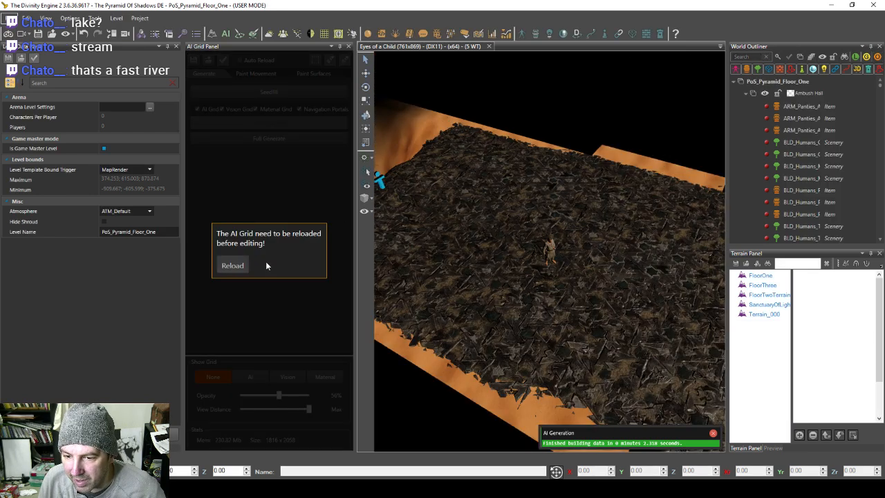
pyautogui.click(352, 35)
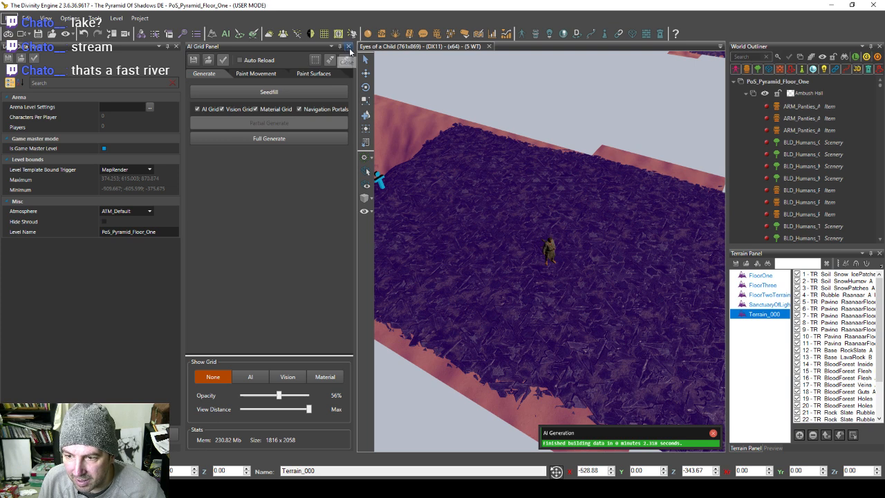
# Step: Close the AI Grid panel and delete the Soil Snow IcePatches, SnowHumpy and SnowPatches texture layers from Terrain_000
pyautogui.click(349, 47)
pyautogui.rightClick(388, 226)
pyautogui.click(401, 233)
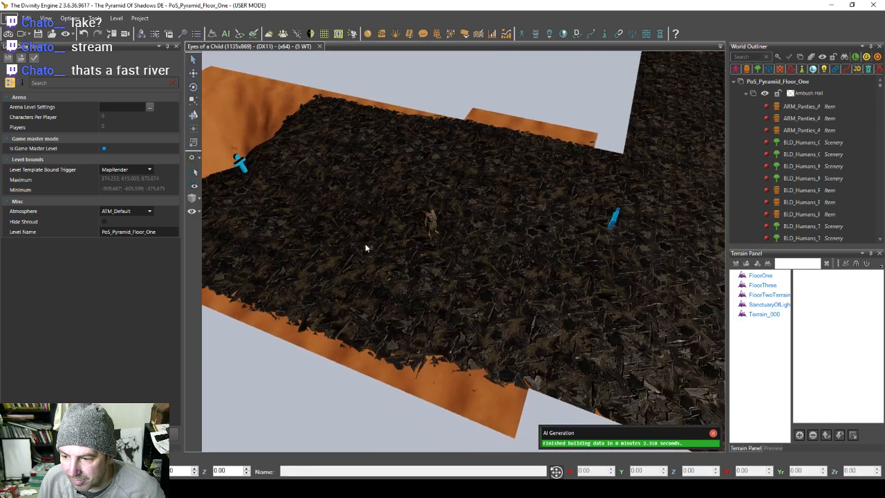
pyautogui.scroll(-5, 365, 248)
pyautogui.scroll(3, 397, 255)
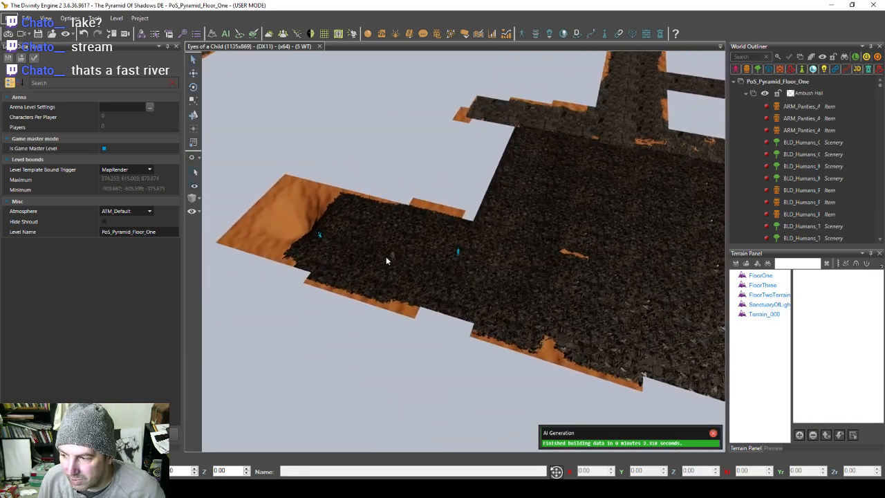
pyautogui.click(764, 314)
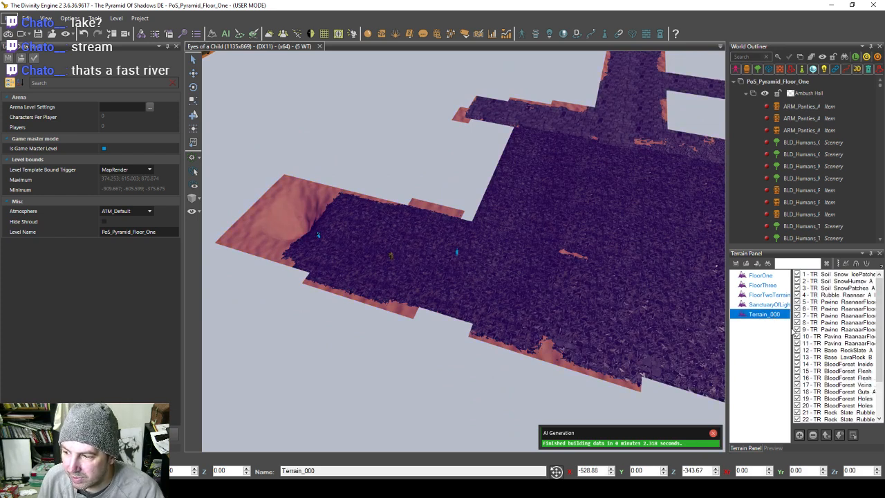
pyautogui.click(845, 276)
pyautogui.click(813, 435)
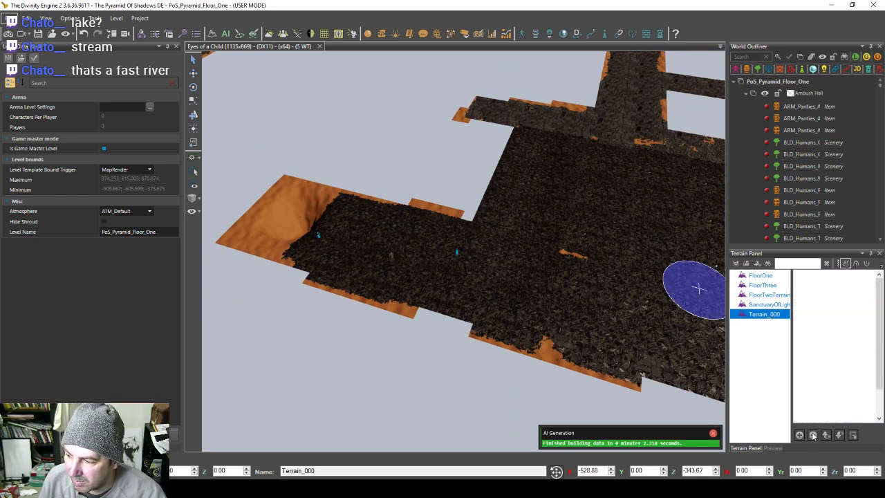
pyautogui.click(826, 276)
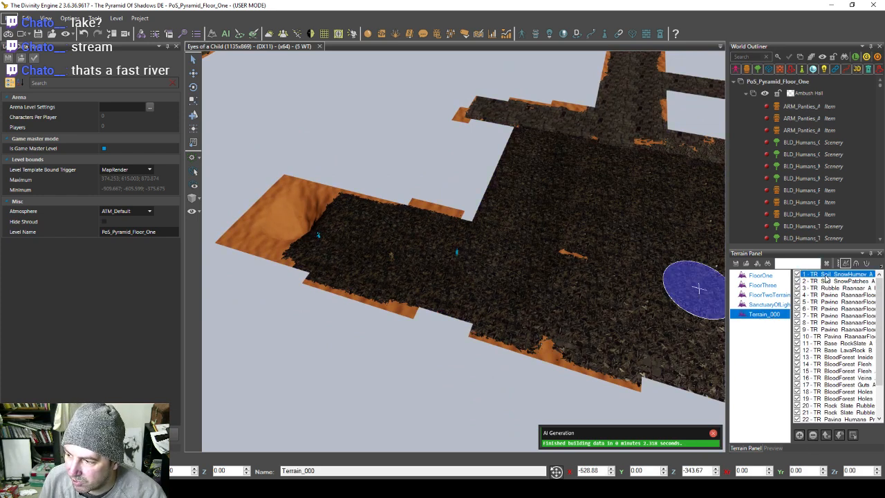
pyautogui.click(814, 435)
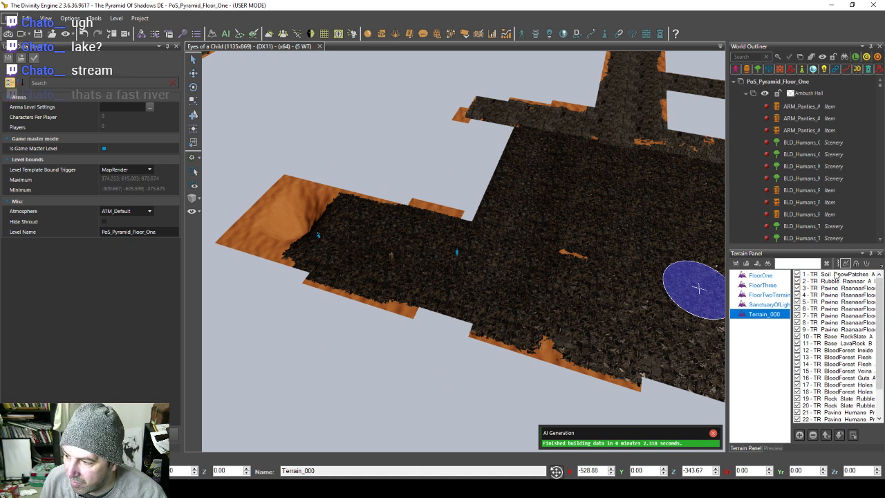
pyautogui.click(835, 276)
pyautogui.click(814, 435)
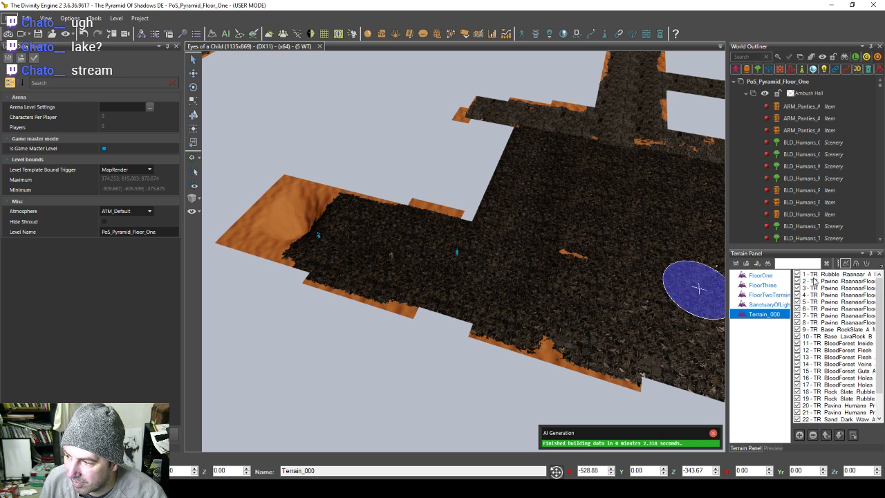
# Step: Toggle the visibility of Terrain_000's remaining texture layers one at a time to identify the one that forms the dark ground
pyautogui.click(798, 275)
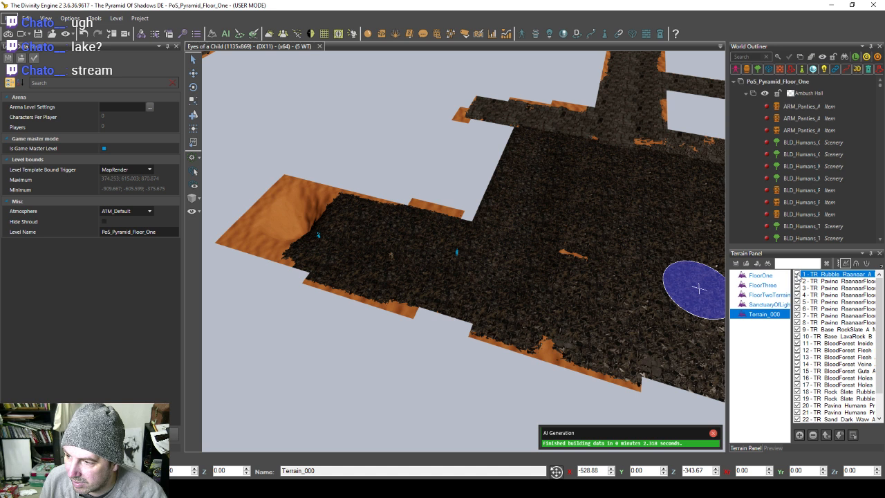
pyautogui.click(800, 282)
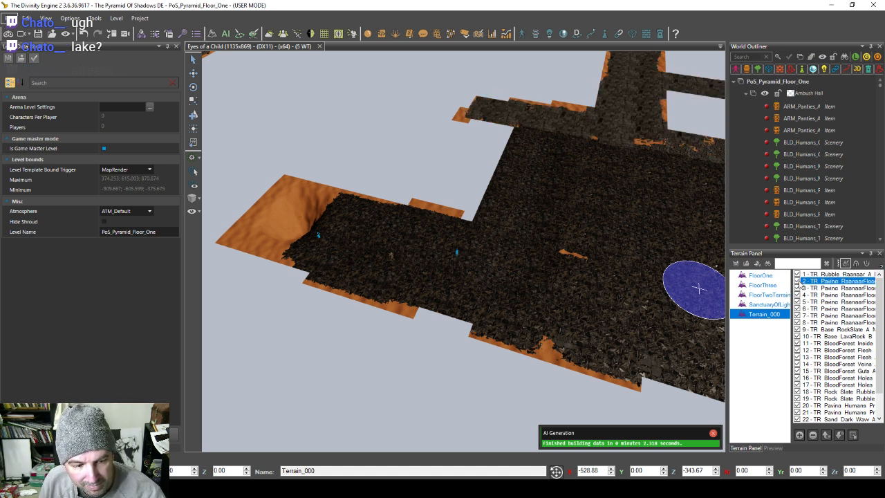
pyautogui.click(828, 275)
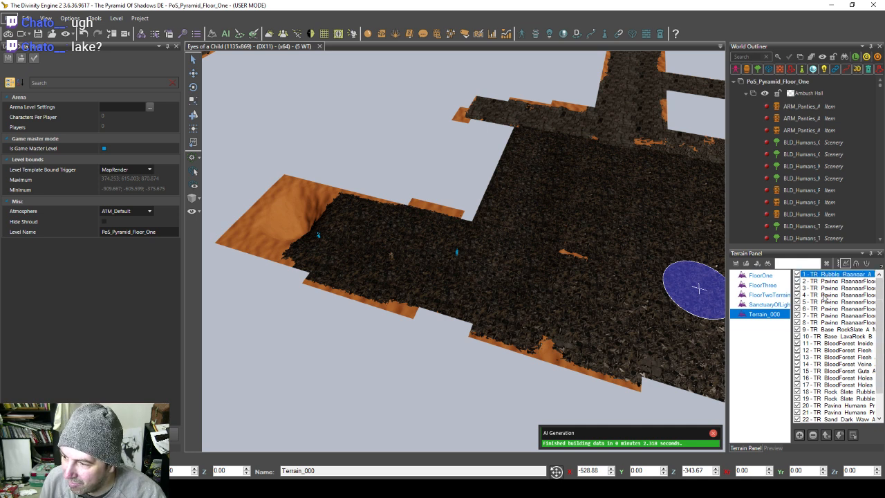
pyautogui.scroll(-2, 824, 297)
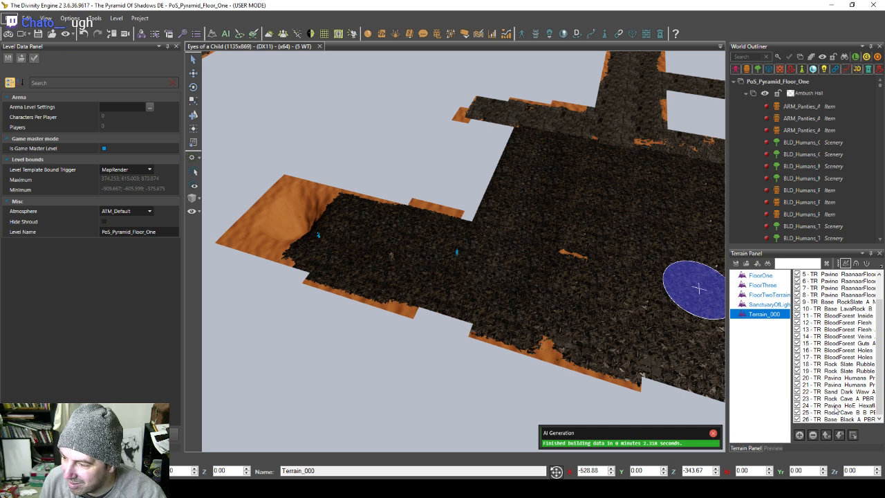
pyautogui.scroll(1, 837, 410)
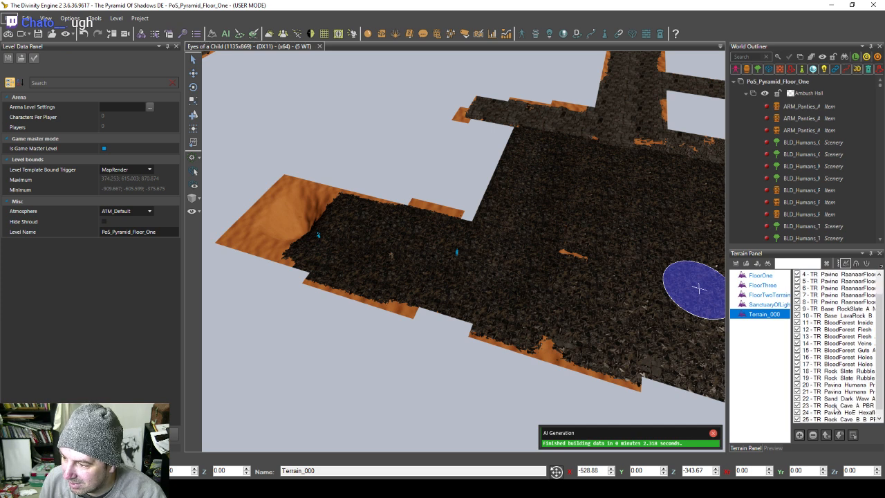
pyautogui.scroll(-1, 837, 410)
pyautogui.click(797, 407)
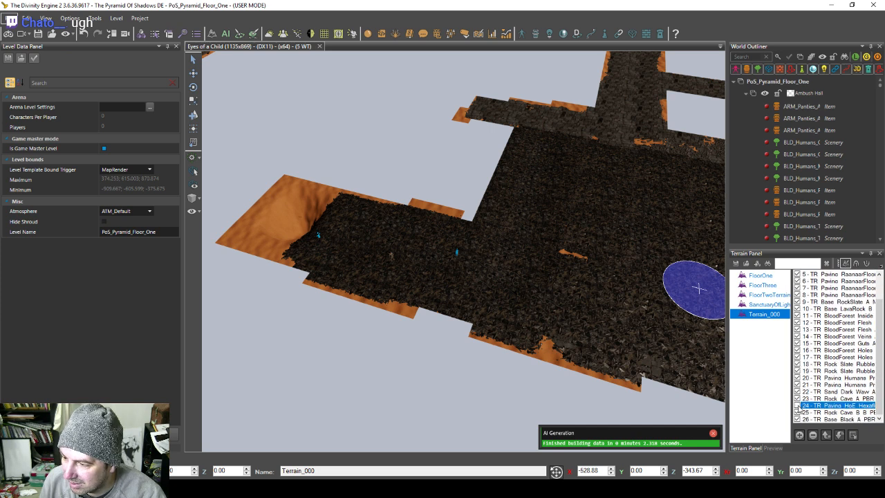
pyautogui.click(798, 414)
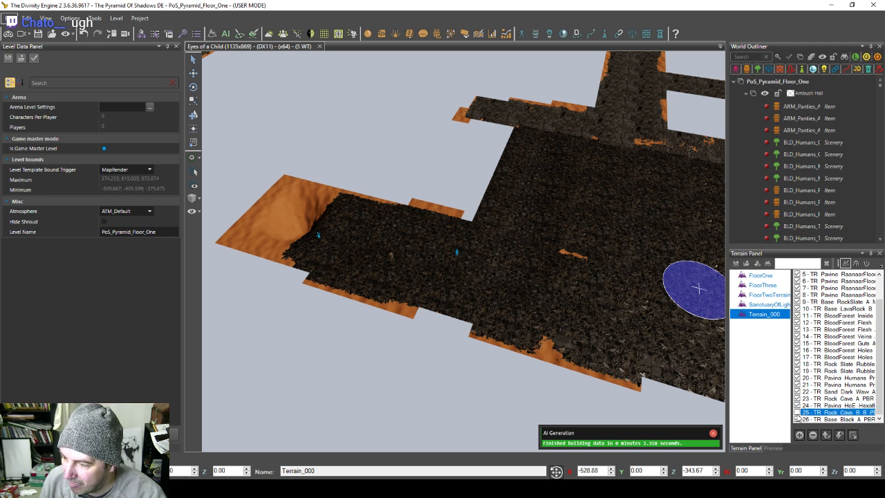
pyautogui.click(798, 399)
pyautogui.click(798, 392)
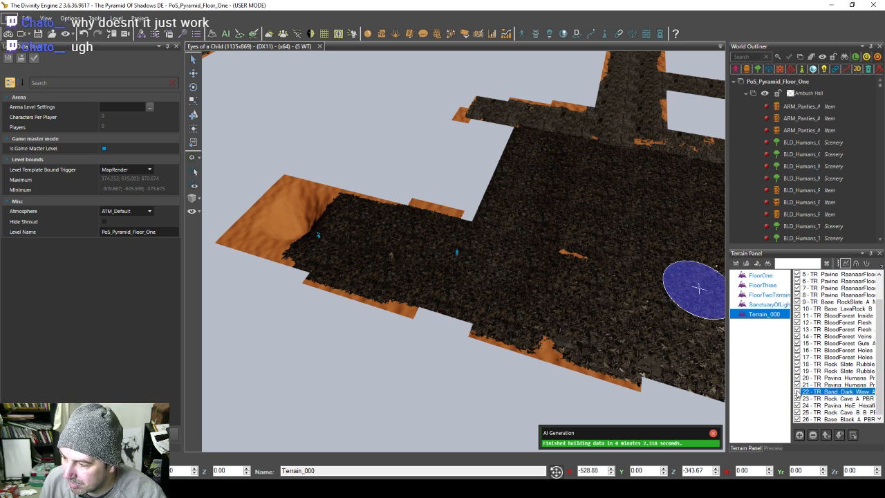
pyautogui.click(798, 385)
pyautogui.click(797, 379)
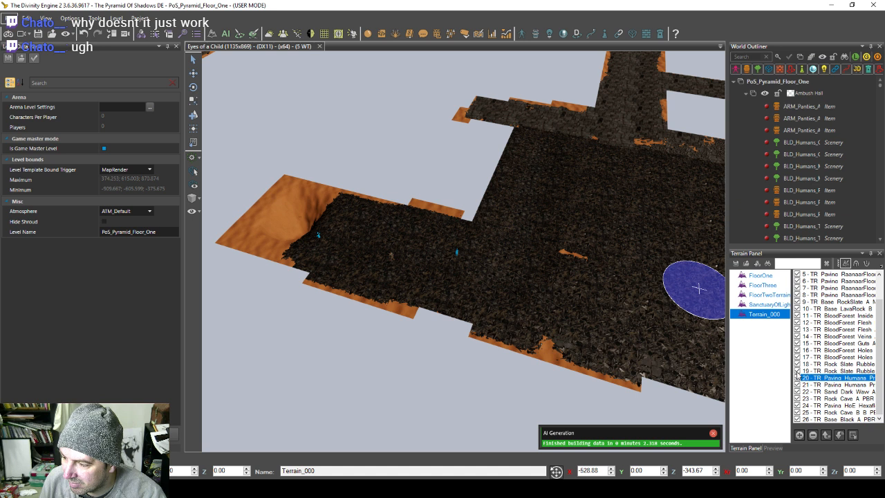
pyautogui.click(798, 372)
pyautogui.click(798, 365)
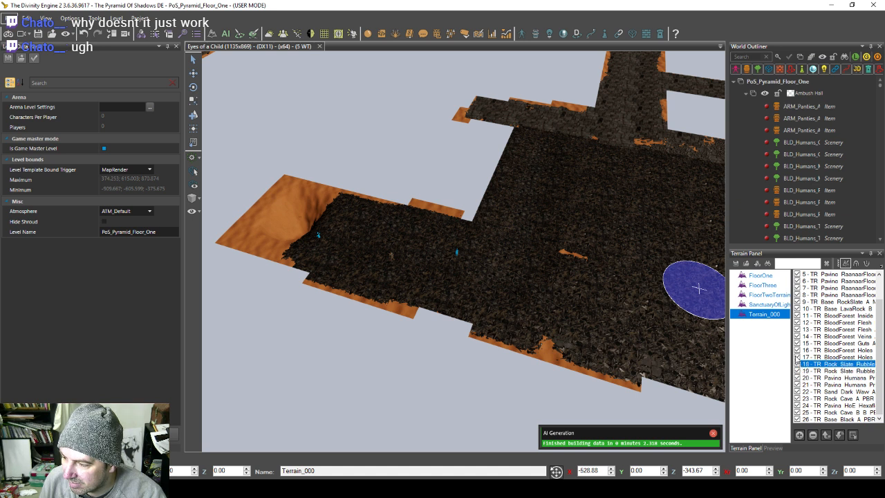
pyautogui.click(798, 357)
pyautogui.click(798, 309)
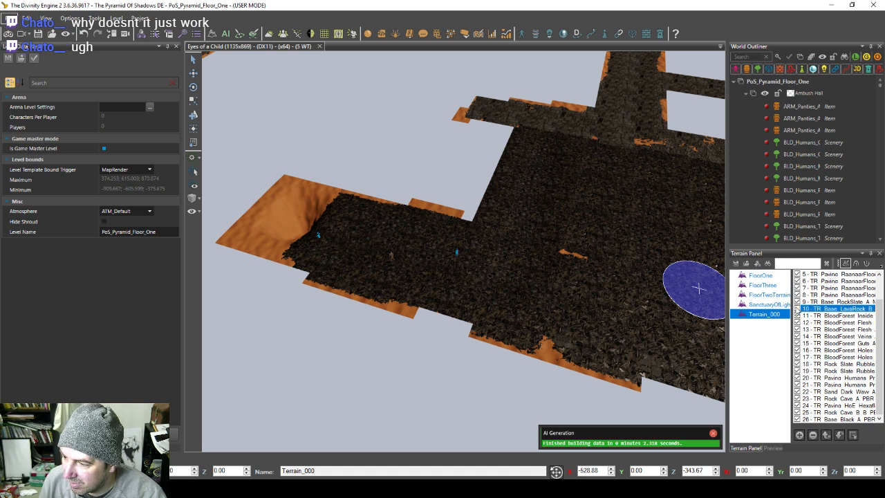
pyautogui.scroll(3, 798, 313)
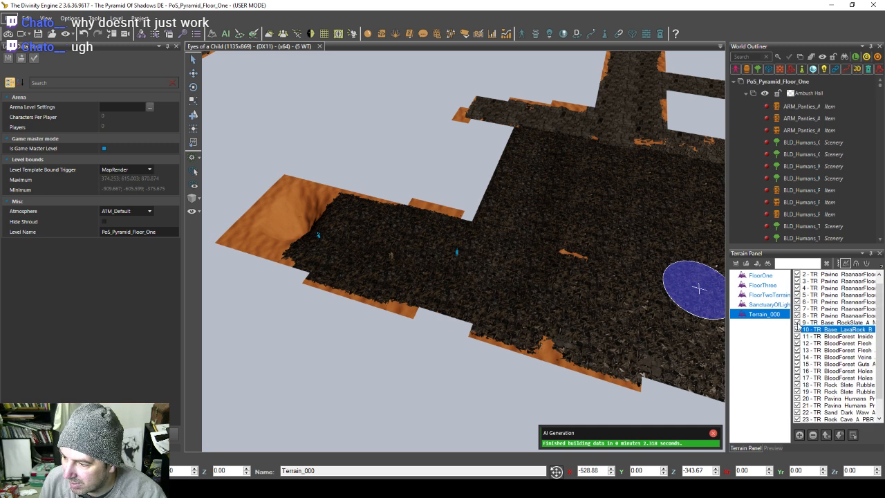
pyautogui.click(797, 323)
pyautogui.click(798, 317)
pyautogui.click(797, 310)
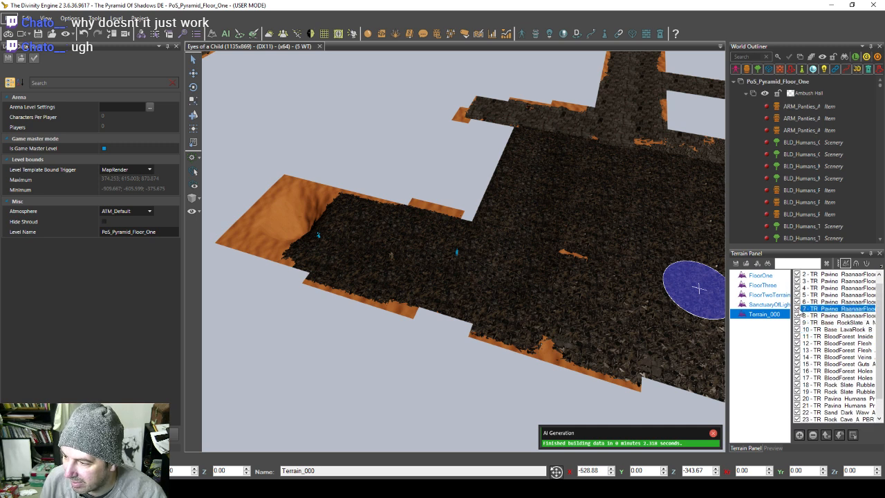
pyautogui.click(797, 304)
# Step: Hide layer 5, the Paving RaanaarFloor texture covering the starting area, and delete it from Terrain_000
pyautogui.click(798, 297)
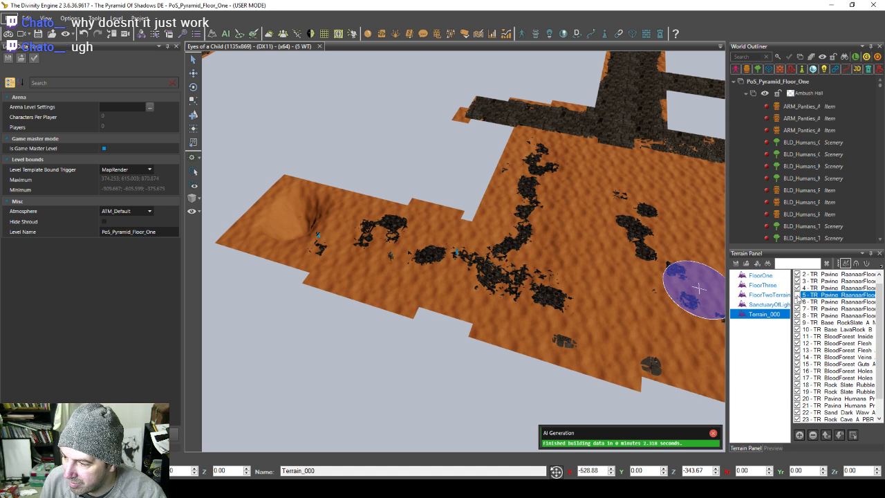
pyautogui.click(797, 296)
pyautogui.click(797, 296)
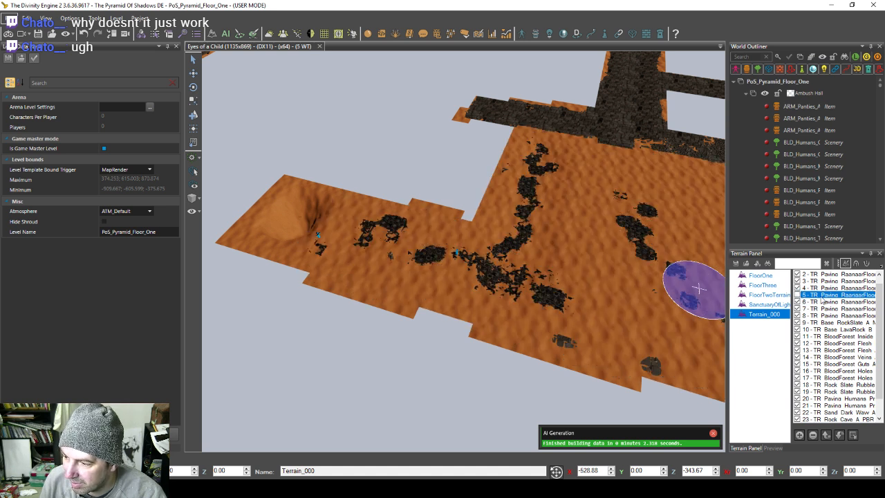
pyautogui.click(812, 436)
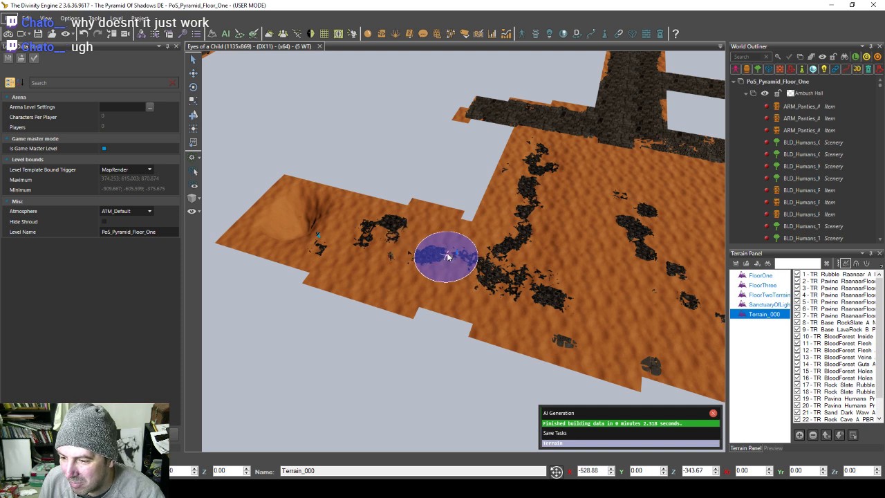
# Step: Run a full generation of the level's AI grid and close the AI Grid panel
pyautogui.moveTo(449, 256)
pyautogui.mouseDown(button='middle')
pyautogui.moveTo(465, 258)
pyautogui.moveTo(434, 256)
pyautogui.mouseUp(button='middle')
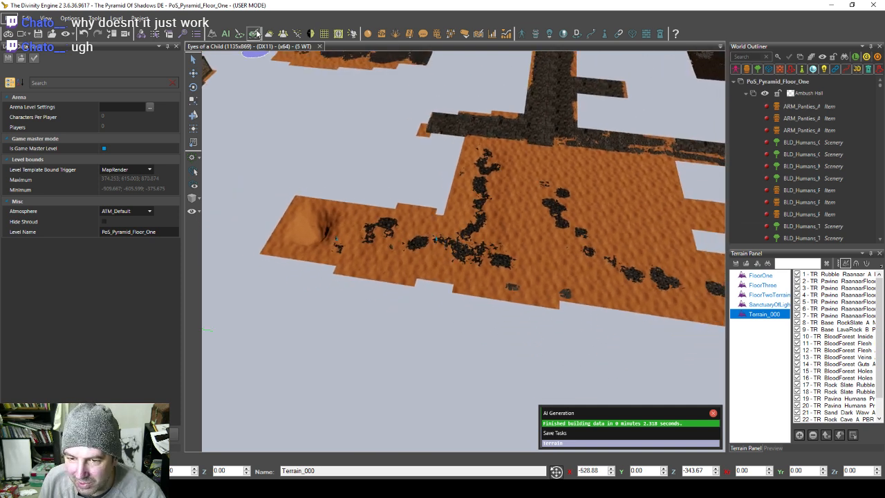
pyautogui.click(225, 33)
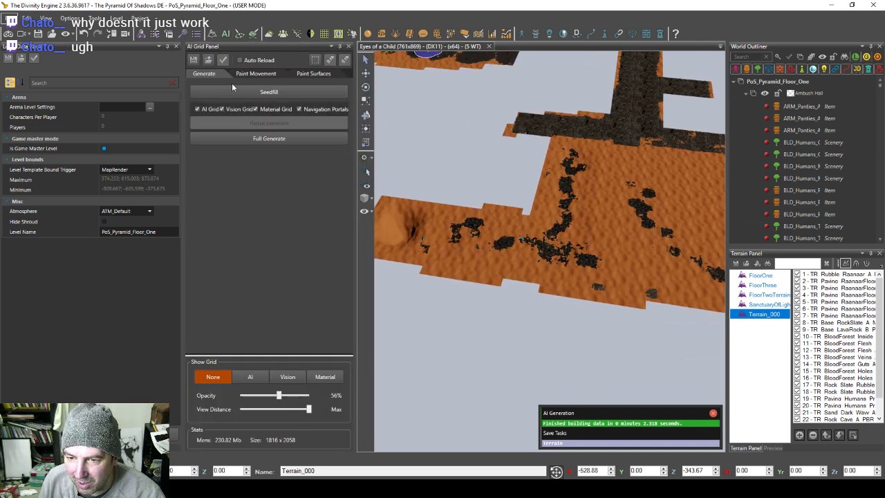
pyautogui.click(261, 137)
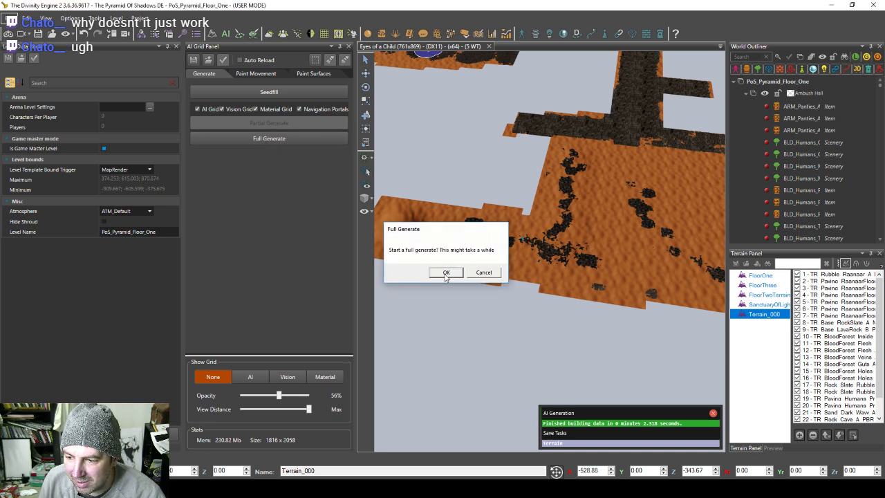
pyautogui.click(447, 272)
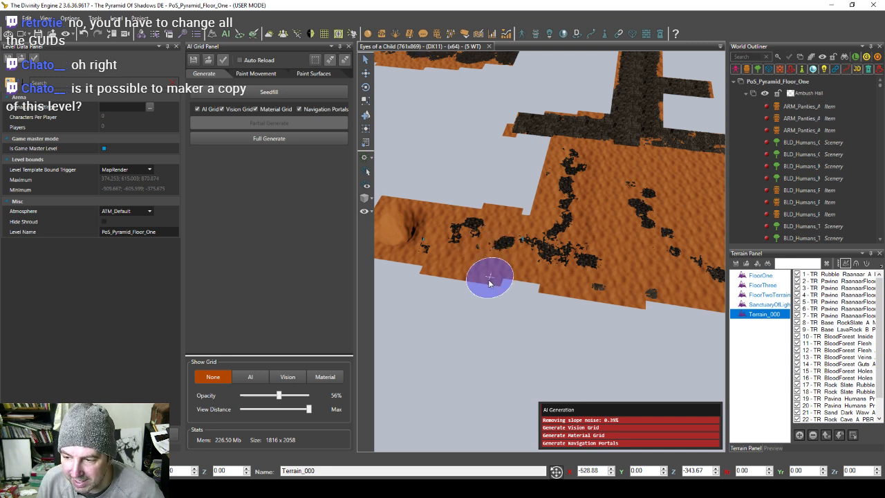
pyautogui.click(348, 46)
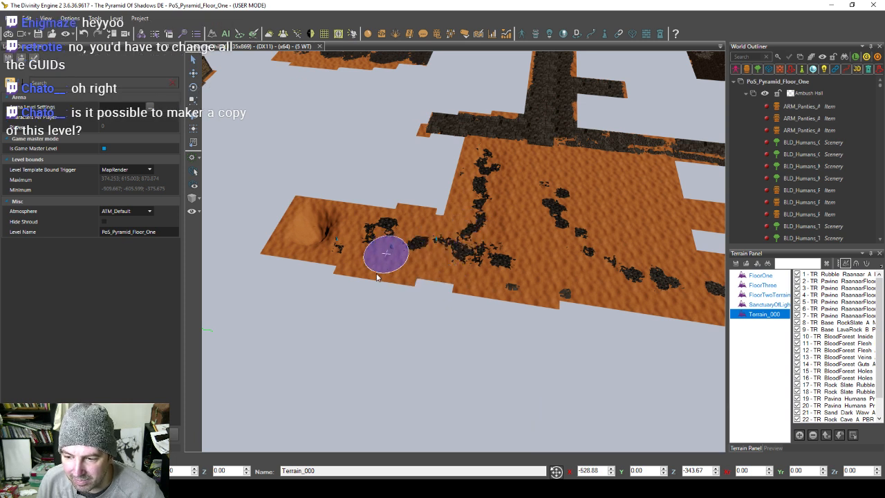
# Step: Select Terrain_000 and inspect its sand and paving coverage from the starting area across the neighbouring rooms and corridors
pyautogui.click(193, 61)
pyautogui.click(402, 240)
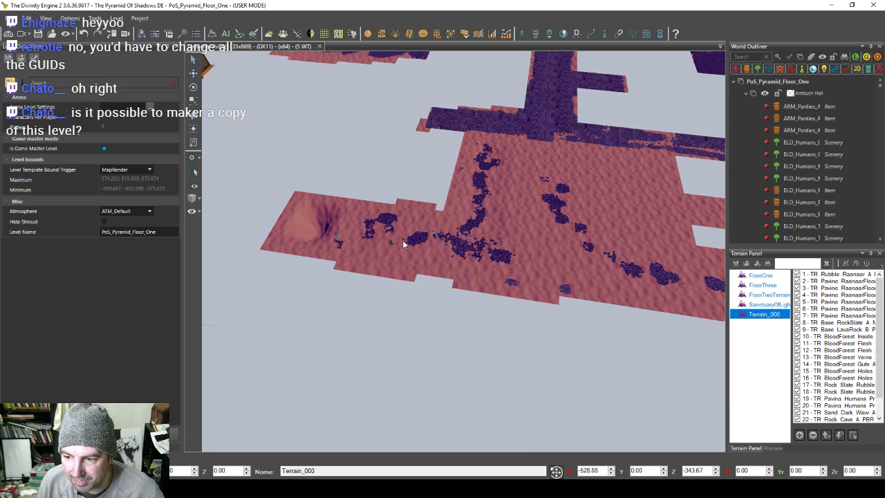
pyautogui.moveTo(402, 240)
pyautogui.mouseDown(button='middle')
pyautogui.moveTo(392, 298)
pyautogui.moveTo(395, 272)
pyautogui.mouseUp(button='middle')
pyautogui.scroll(5, 391, 296)
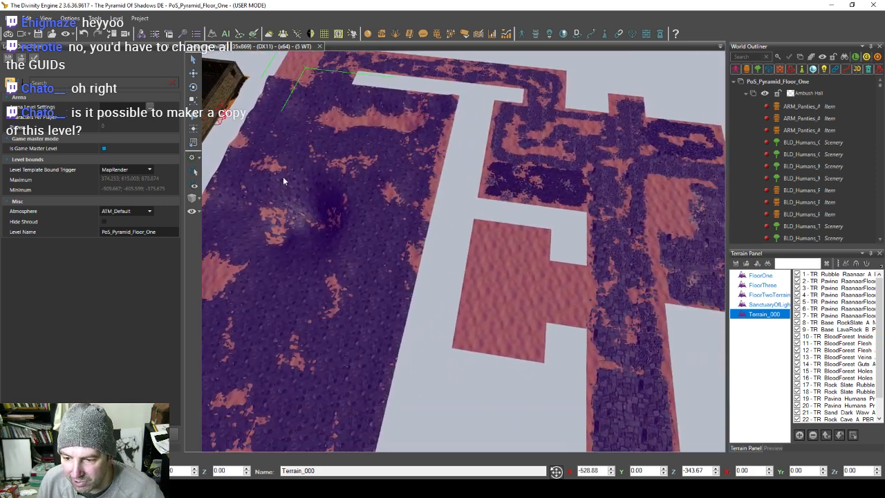
pyautogui.moveTo(520, 277); pyautogui.dragTo(460, 233, button='middle')
pyautogui.moveTo(321, 216); pyautogui.dragTo(404, 268, button='middle')
pyautogui.scroll(-5, 359, 240)
pyautogui.scroll(5, 377, 259)
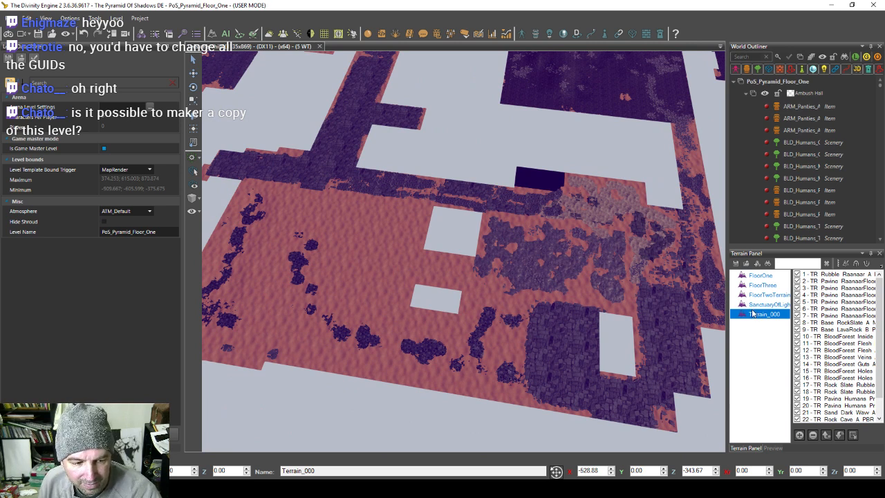
pyautogui.click(761, 317)
pyautogui.click(764, 316)
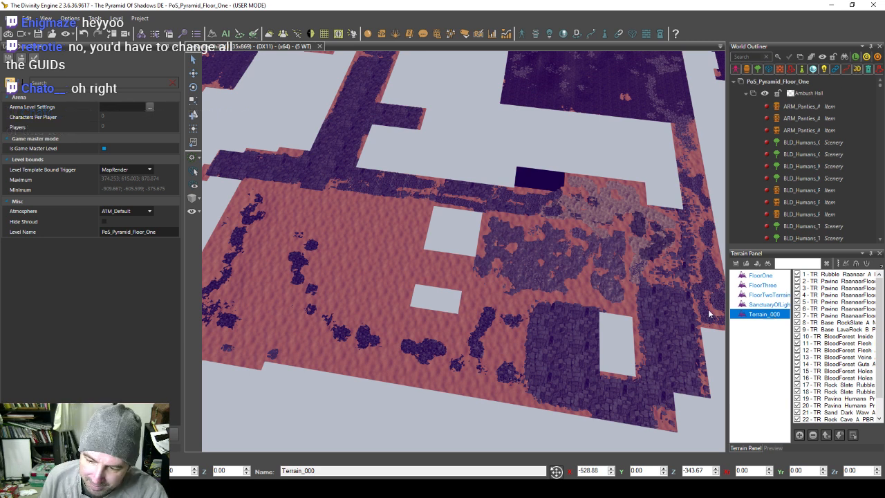
pyautogui.press('a')
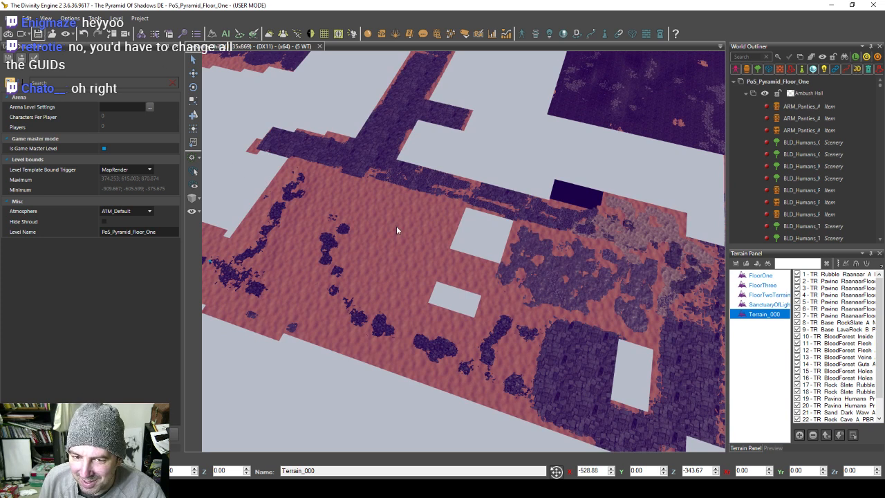
# Step: Switch to Divinity: Original Sin 2, launching the Definitive Edition and skipping the intro to reach its main menu
pyautogui.click(828, 5)
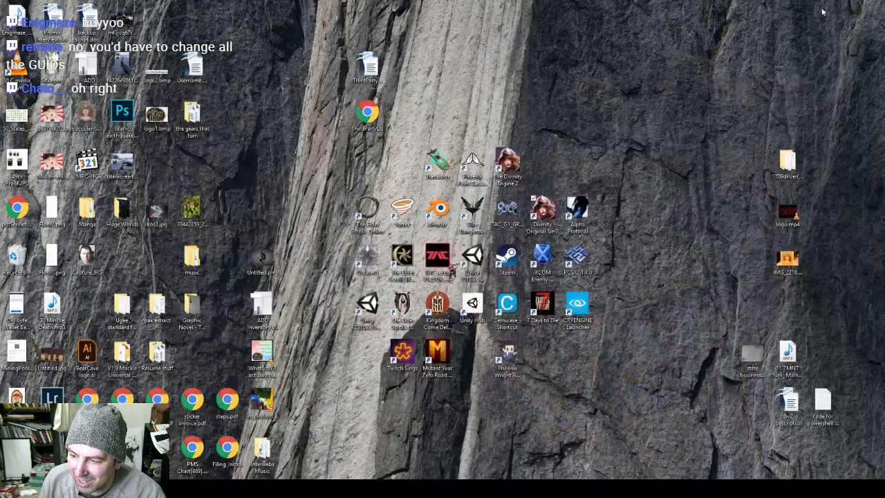
pyautogui.doubleClick(544, 208)
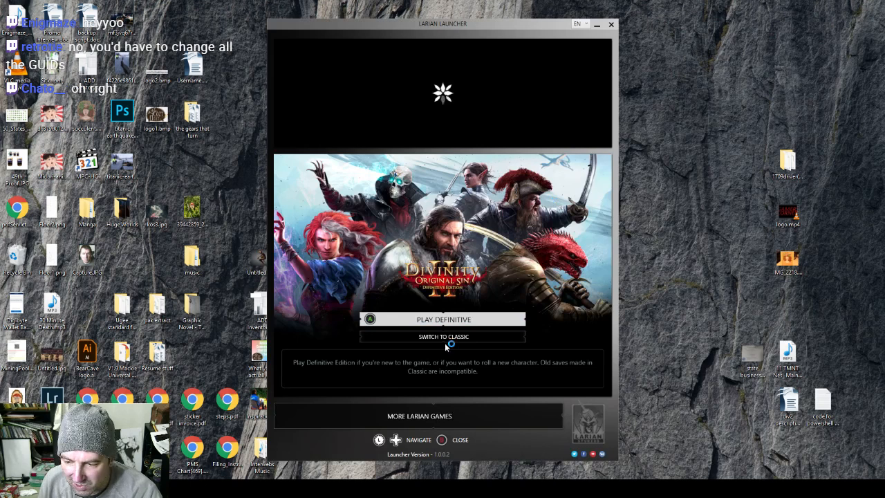
pyautogui.click(462, 324)
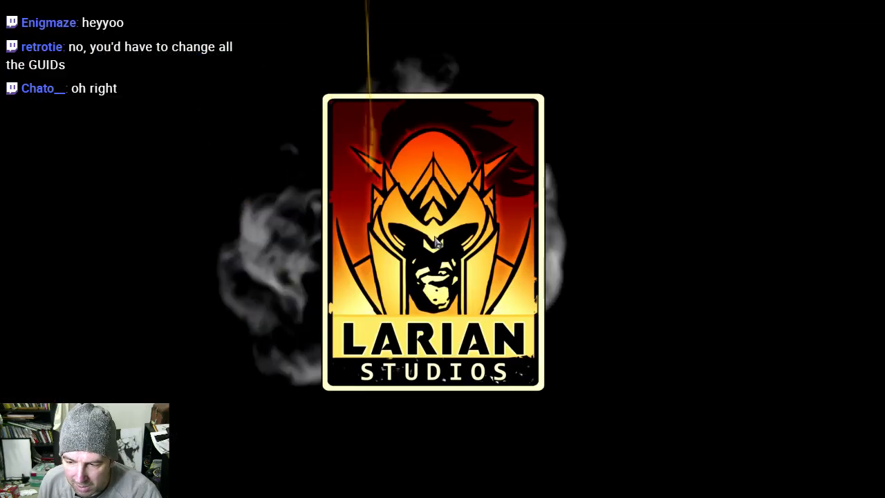
pyautogui.press('Escape')
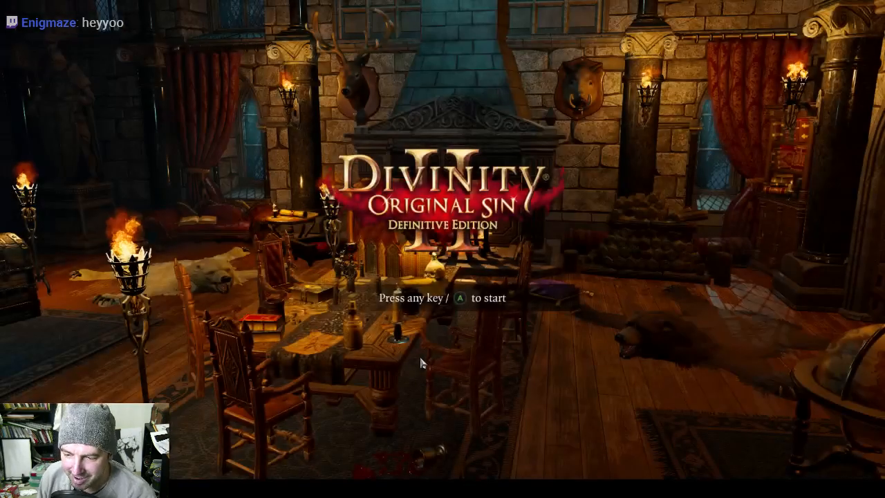
pyautogui.click(443, 337)
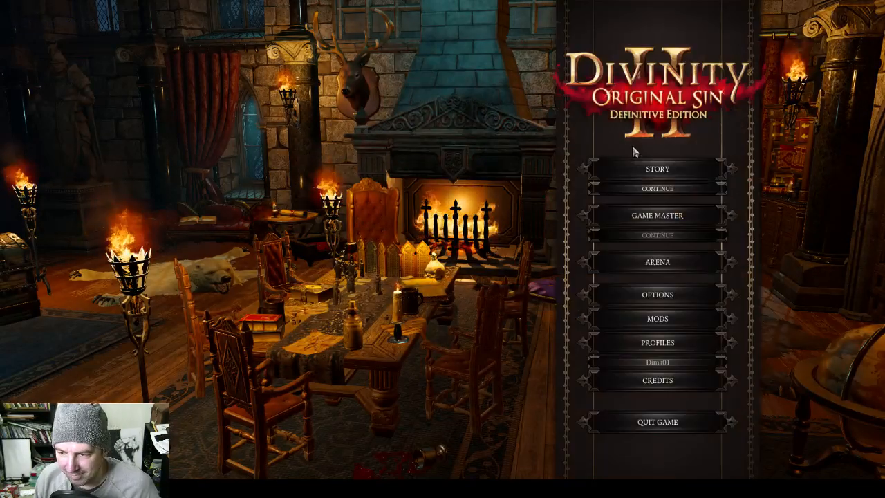
# Step: Begin a single-player story campaign of The Pyramid Of Shadows DE in Classic Mode
pyautogui.click(628, 170)
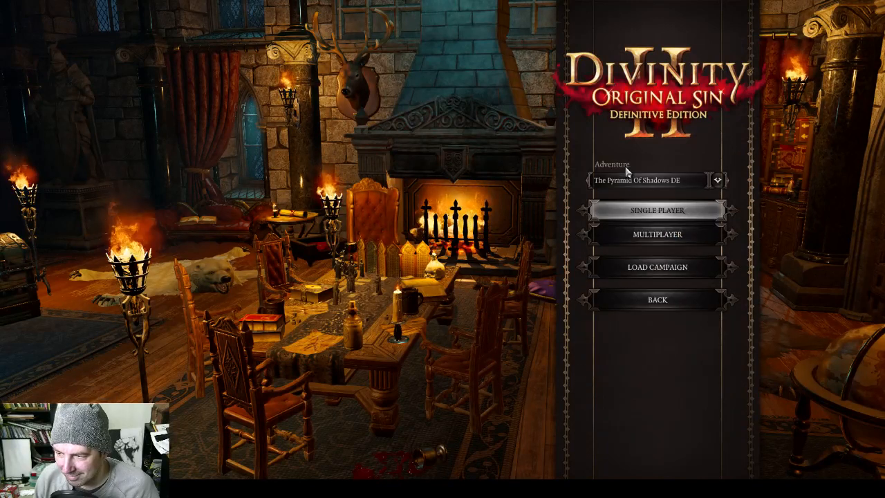
pyautogui.click(636, 214)
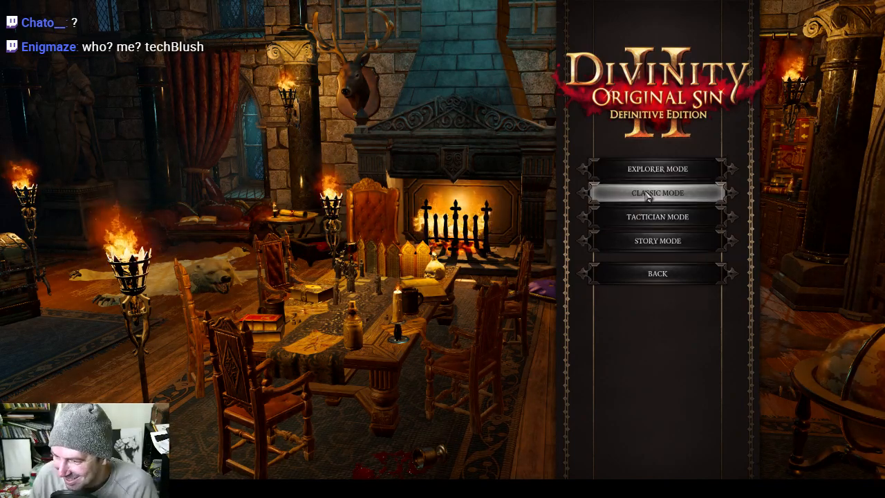
pyautogui.click(653, 274)
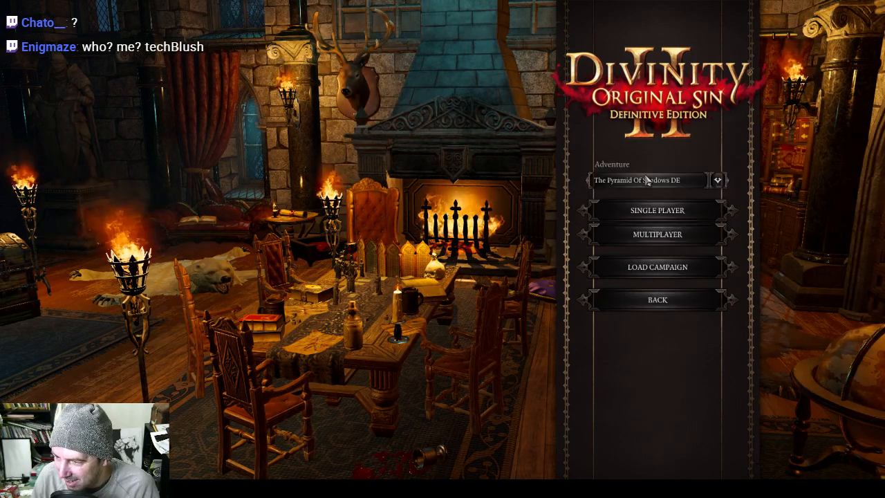
pyautogui.click(650, 211)
pyautogui.click(641, 192)
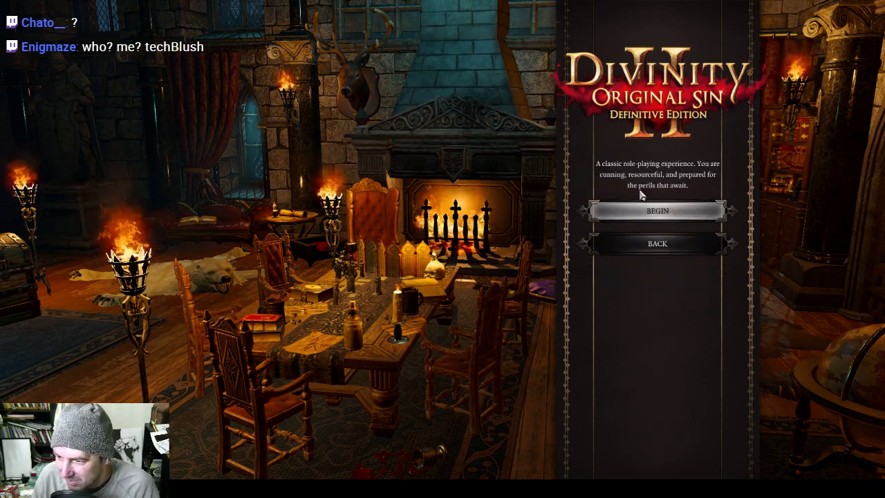
pyautogui.click(641, 210)
# Step: Start the game with The Red Prince as a Cleric and confirm that character creation is done
pyautogui.click(442, 293)
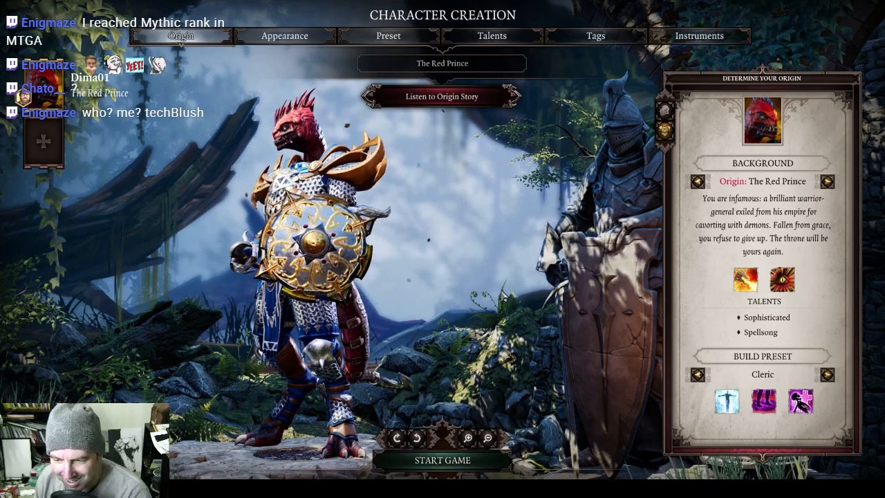
pyautogui.click(443, 460)
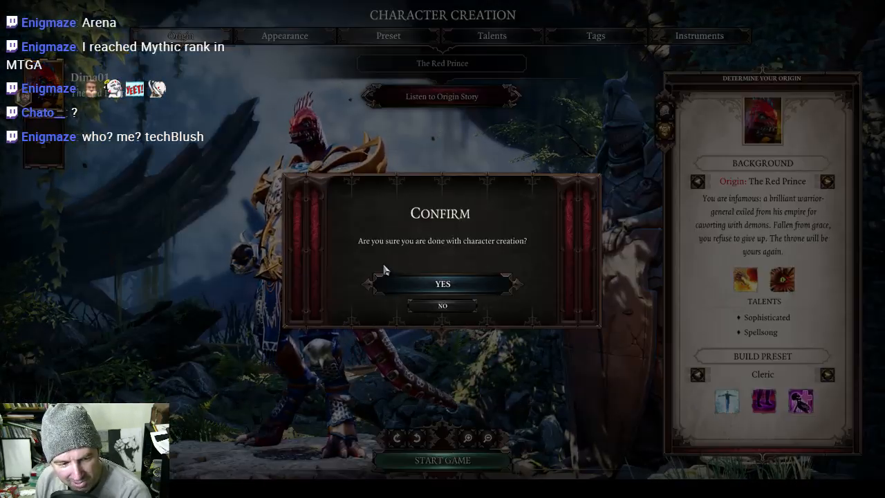
pyautogui.click(454, 285)
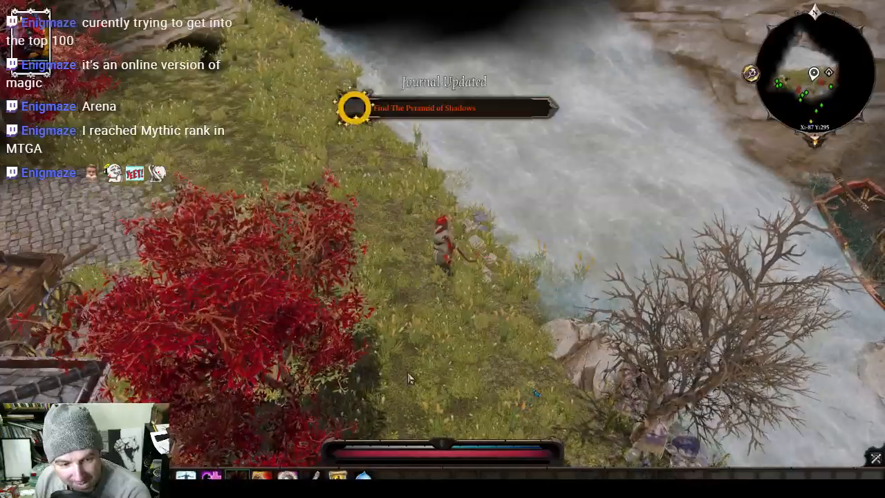
# Step: Go to the walled stairway room and interact with the stone block at the top of its steps
pyautogui.moveTo(419, 369); pyautogui.dragTo(512, 368, button='middle')
pyautogui.click(608, 381)
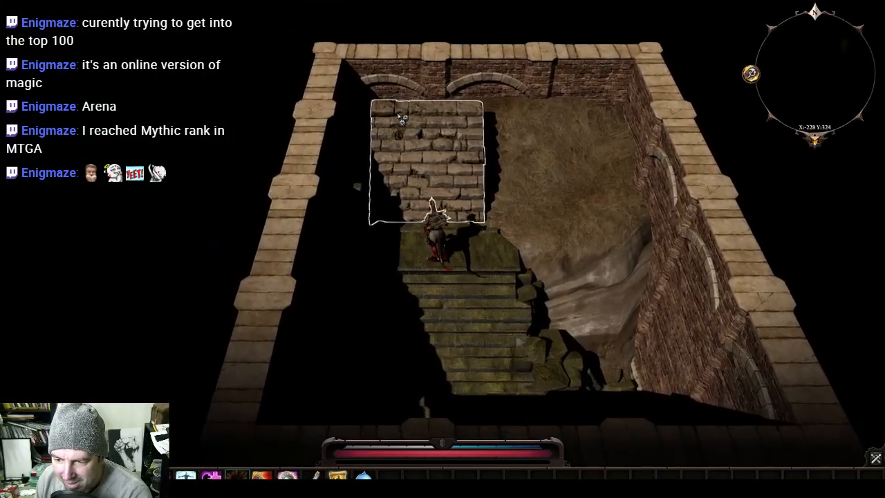
pyautogui.click(401, 119)
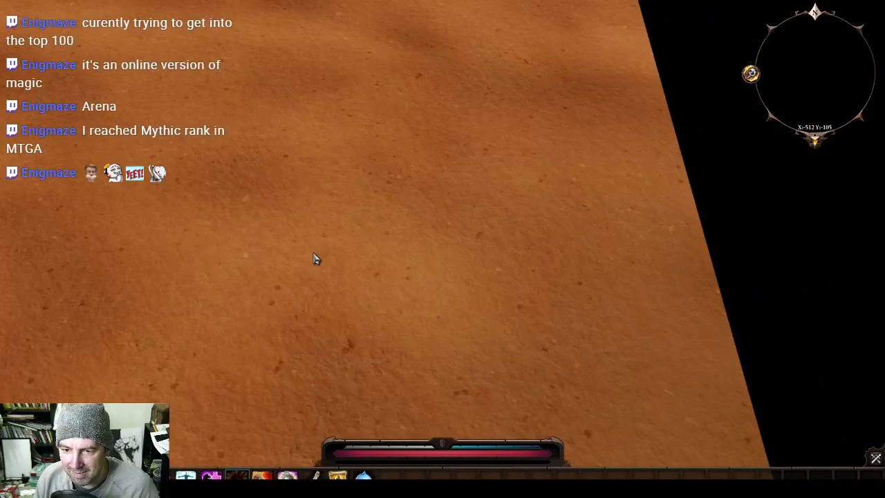
# Step: Walk the character across the sand from the arrival point to test whether the terrain is walkable
pyautogui.click(313, 259)
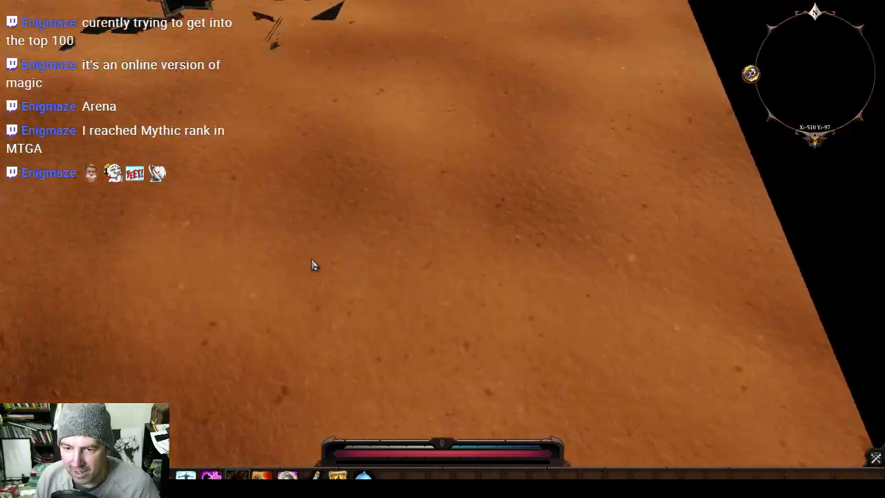
pyautogui.click(312, 264)
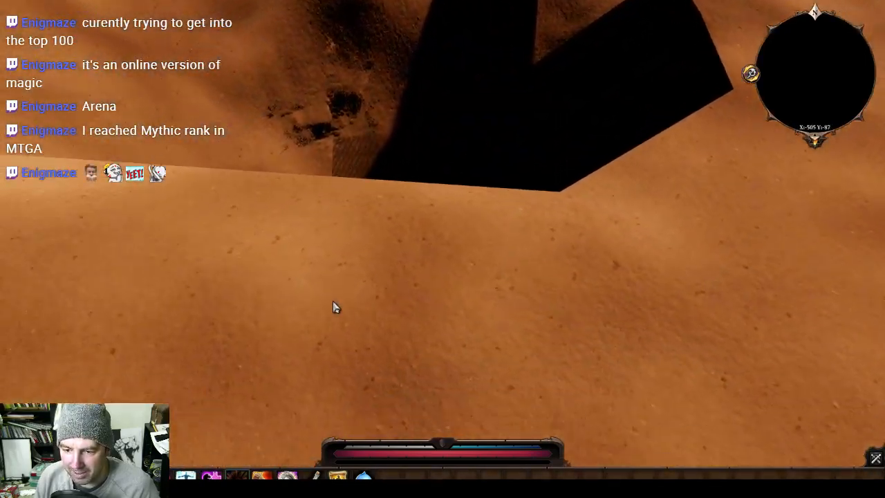
pyautogui.click(332, 308)
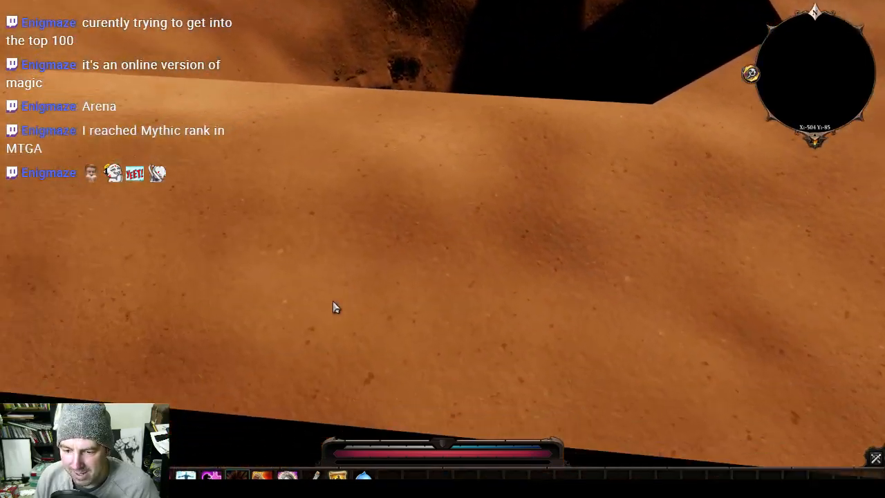
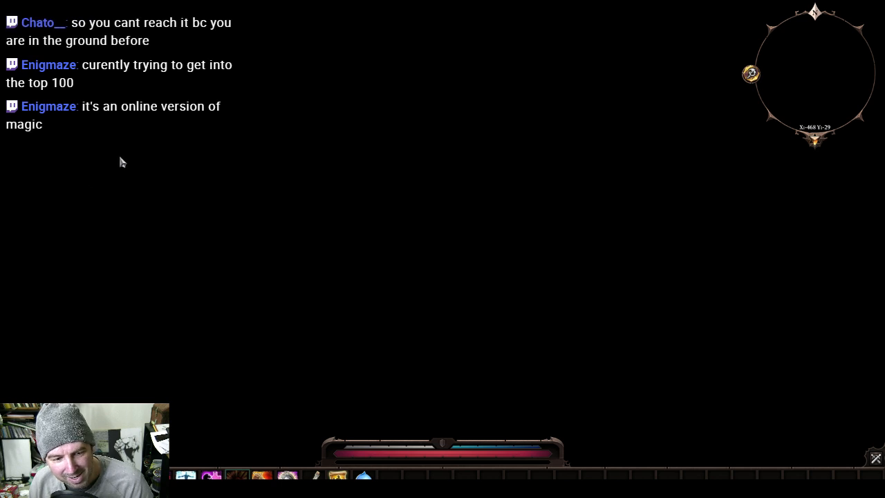
# Step: Quit the game and return to The Divinity Engine 2
pyautogui.press('Escape')
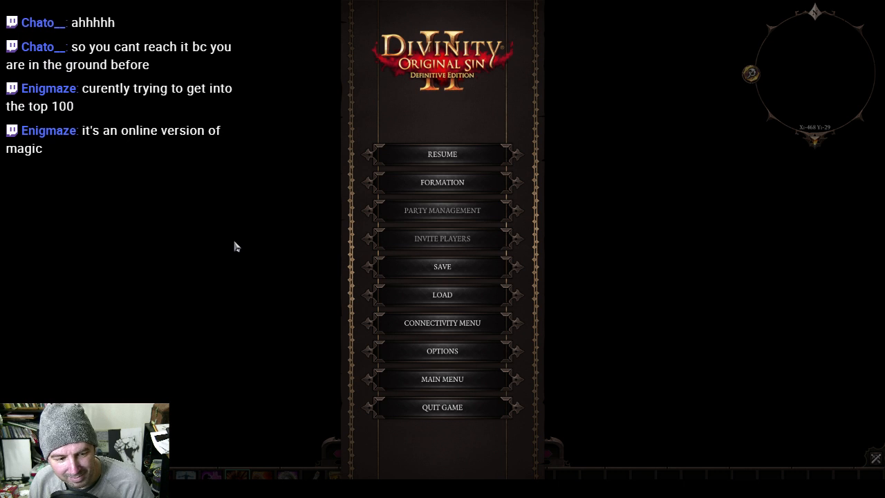
pyautogui.click(449, 408)
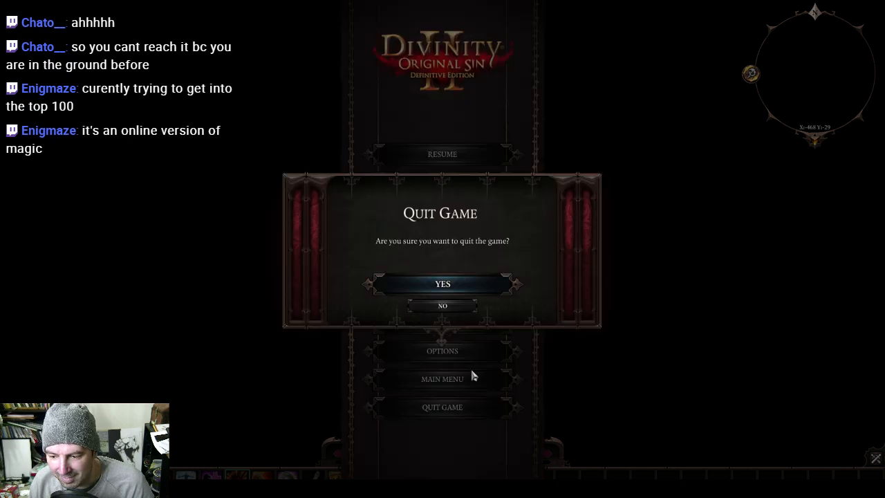
pyautogui.click(462, 286)
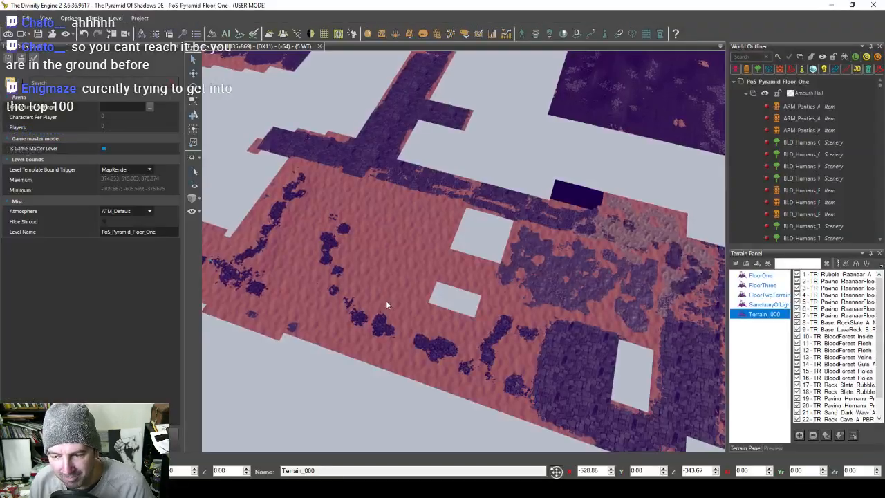
# Step: Delete the relocated Terrain_000 from the level and accept that the deletion has no undo
pyautogui.moveTo(386, 300); pyautogui.dragTo(474, 305, button='middle')
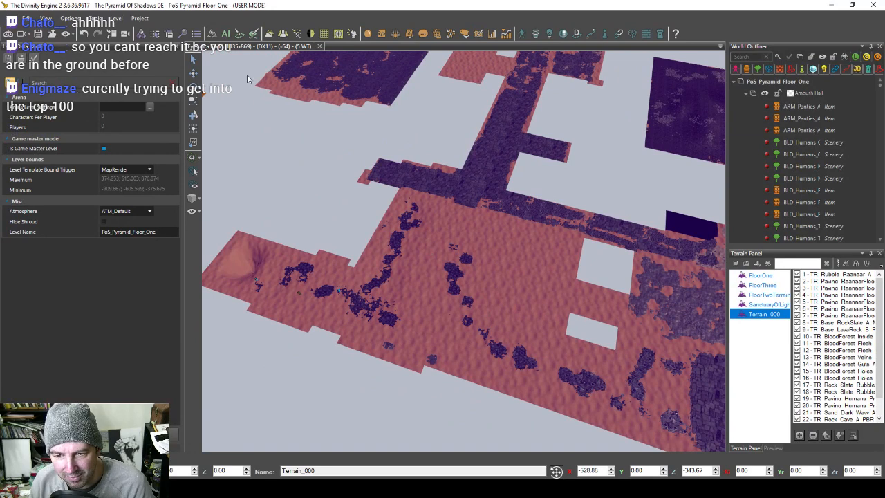
pyautogui.moveTo(358, 308); pyautogui.dragTo(358, 304, button='right')
pyautogui.moveTo(358, 304); pyautogui.dragTo(401, 342, button='middle')
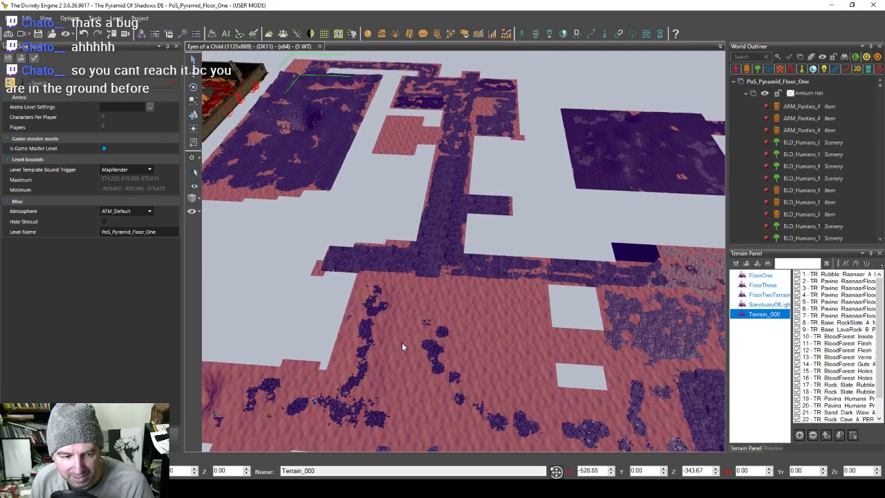
pyautogui.press('Delete')
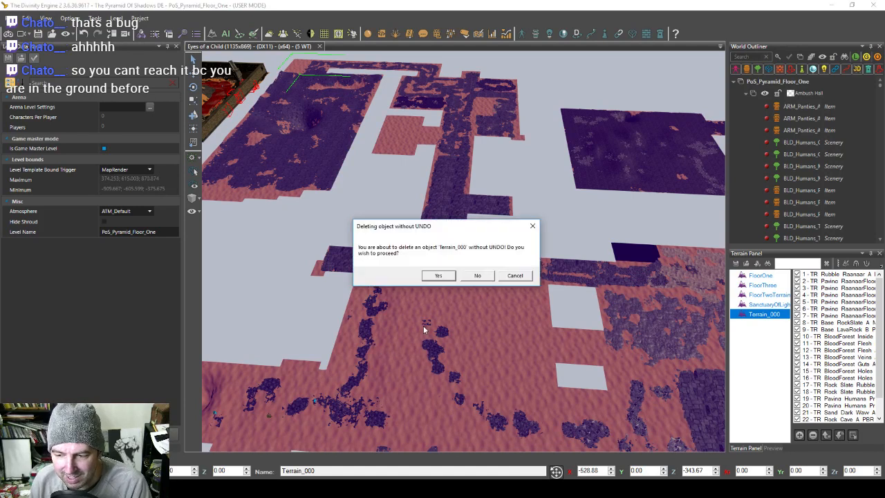
pyautogui.click(438, 276)
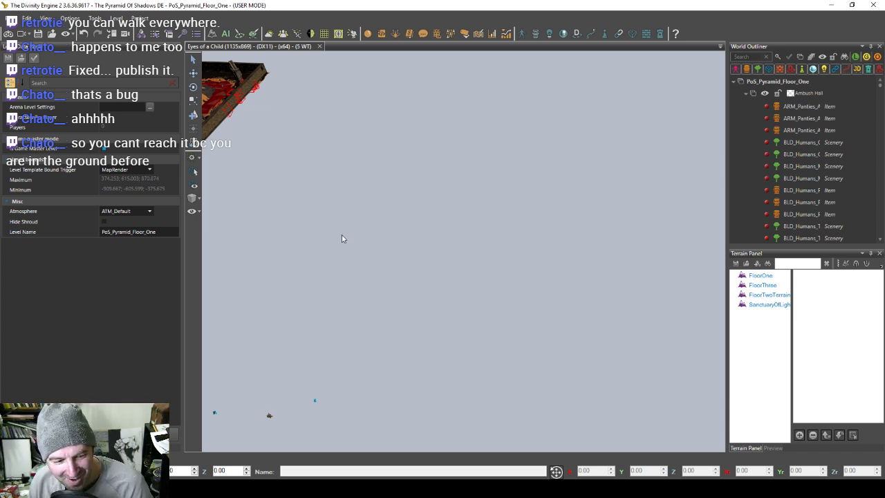
# Step: Select the leftover starting-area objects, including Floor2StartingArea_000, and move them into the furnished second-floor starting area at about X -499.5, Z 212.6
pyautogui.moveTo(391, 275); pyautogui.dragTo(444, 237, button='middle')
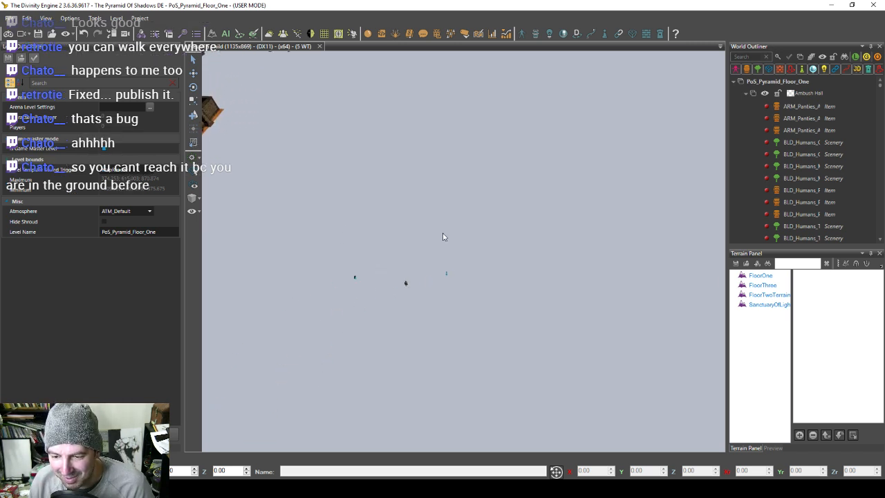
pyautogui.click(413, 300)
pyautogui.moveTo(413, 300); pyautogui.dragTo(616, 302, button='middle')
pyautogui.moveTo(612, 285); pyautogui.dragTo(632, 322)
pyautogui.moveTo(537, 242); pyautogui.dragTo(668, 338)
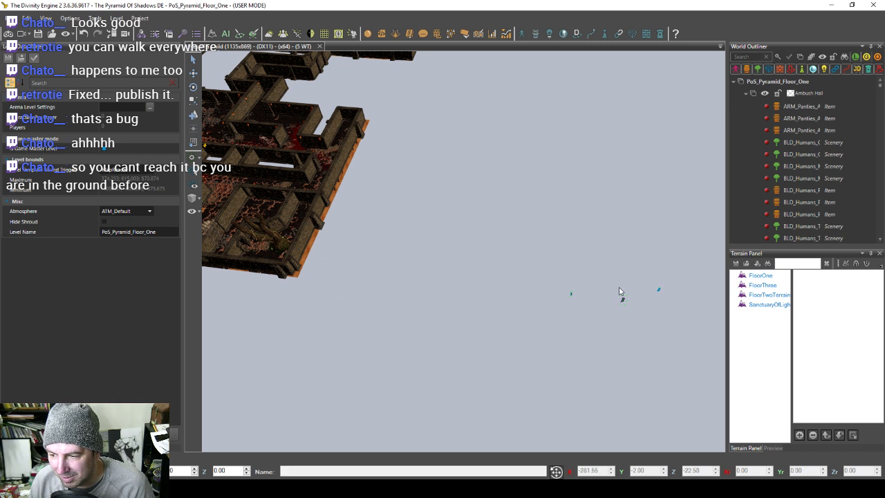
pyautogui.moveTo(594, 320); pyautogui.dragTo(594, 320)
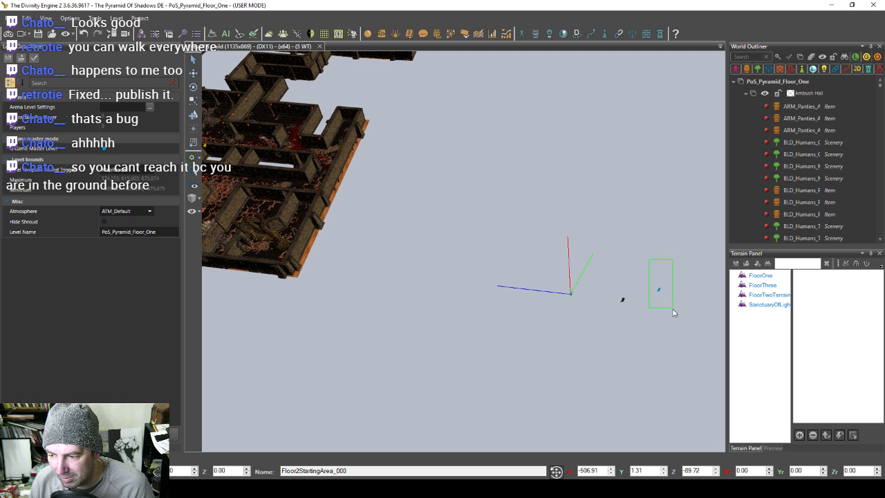
pyautogui.moveTo(674, 312); pyautogui.dragTo(674, 313)
pyautogui.moveTo(589, 326); pyautogui.dragTo(586, 324)
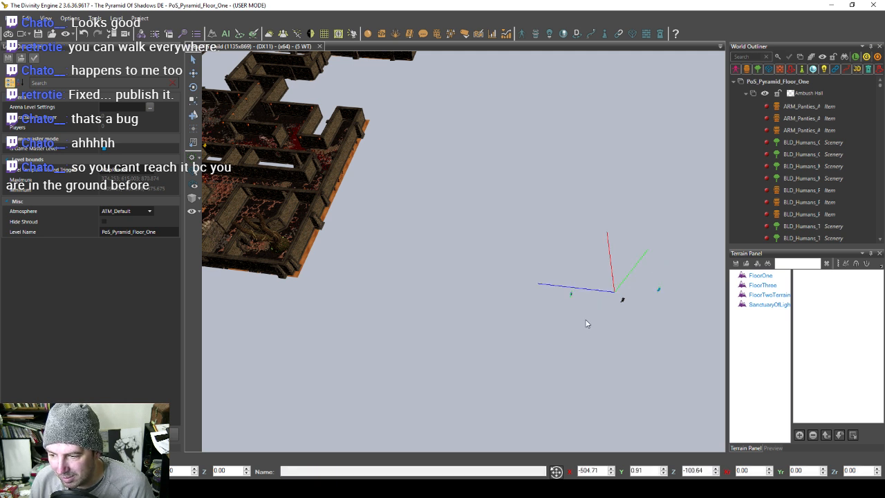
pyautogui.click(194, 78)
pyautogui.moveTo(592, 276); pyautogui.dragTo(396, 263)
pyautogui.press('a')
pyautogui.press('w')
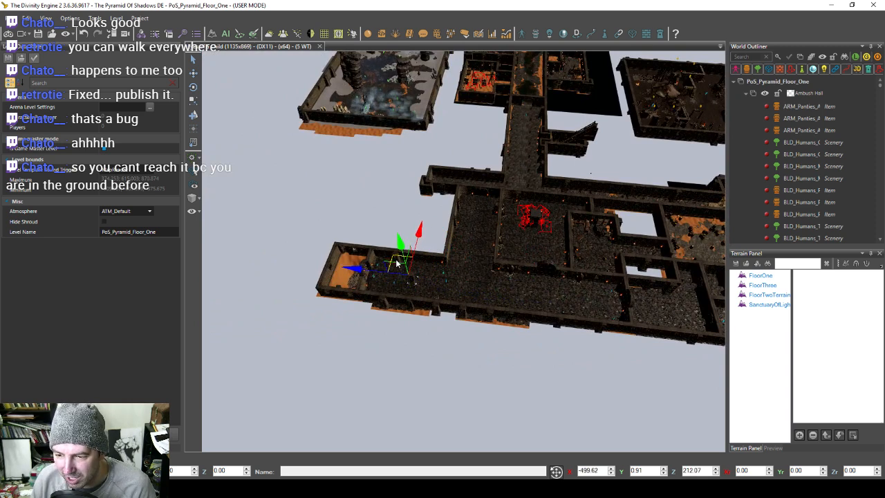
# Step: Inspect the second-floor starting area and neighbouring rooms, and select FloorTwoTerrain to check its coverage
pyautogui.scroll(8, 387, 297)
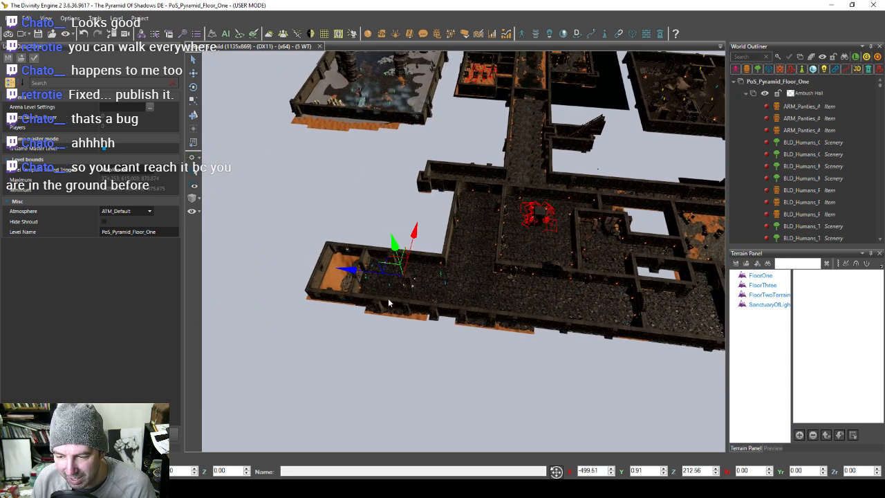
pyautogui.scroll(2, 417, 290)
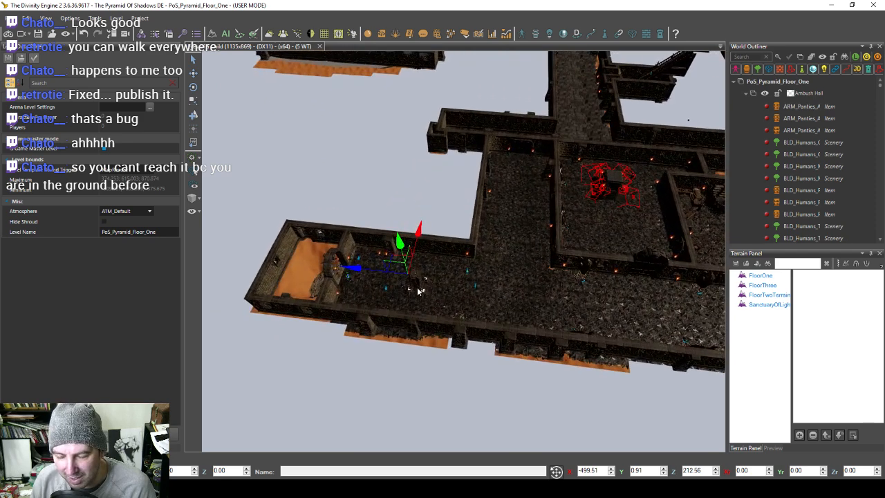
pyautogui.scroll(8, 418, 290)
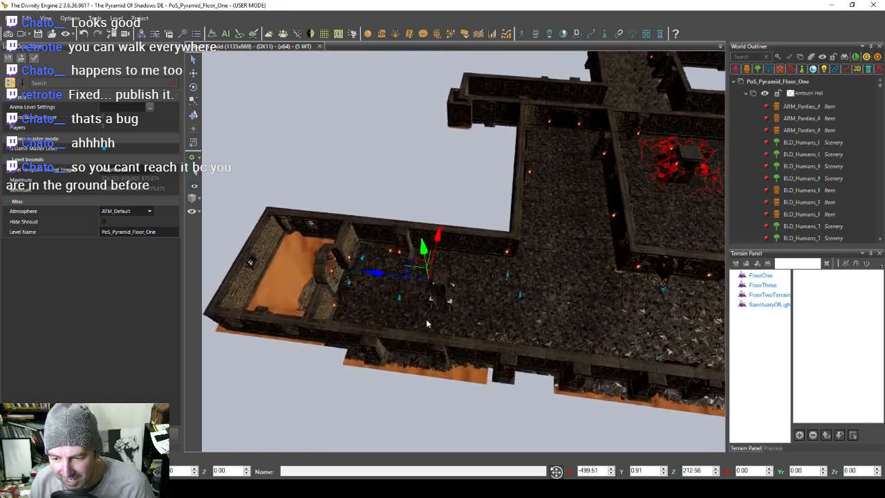
pyautogui.moveTo(396, 319); pyautogui.dragTo(372, 322, button='middle')
pyautogui.moveTo(454, 311); pyautogui.dragTo(335, 350, button='middle')
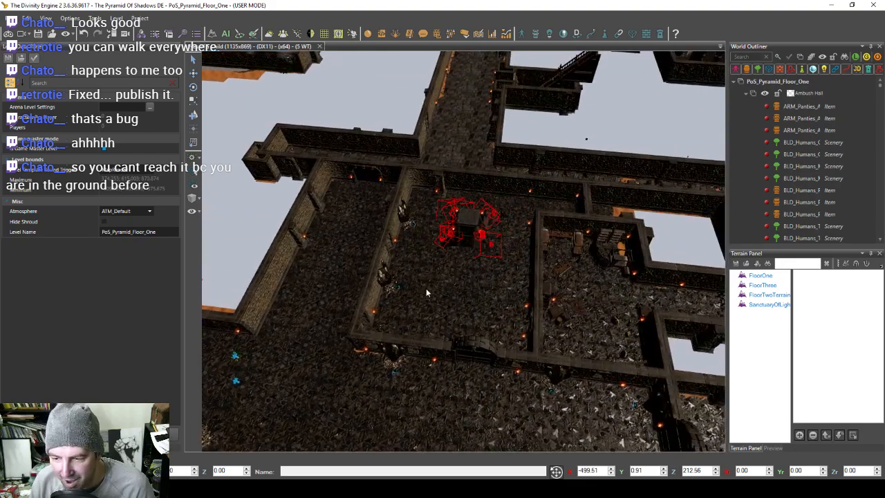
pyautogui.moveTo(426, 291); pyautogui.dragTo(419, 316, button='middle')
pyautogui.click(396, 311)
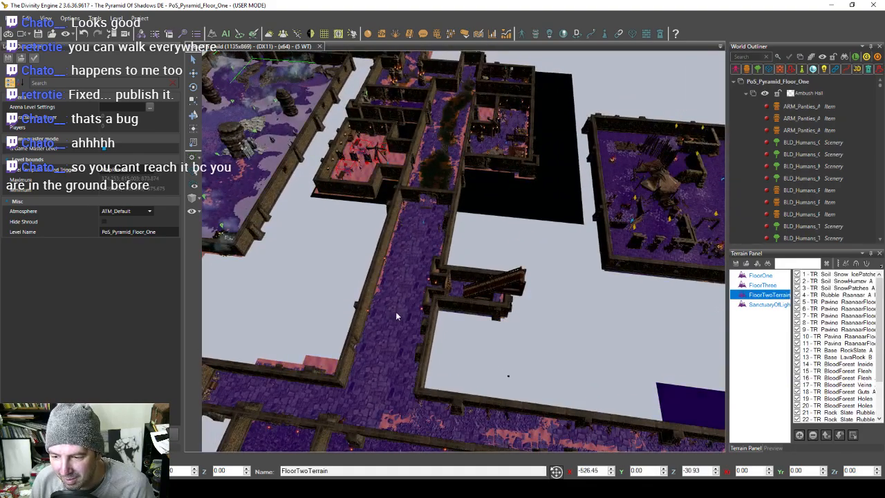
# Step: Examine the whole second floor from above with FloorTwoTerrain selected to check its extent, and bring up that terrain's properties
pyautogui.moveTo(421, 281); pyautogui.dragTo(416, 294, button='middle')
pyautogui.scroll(-5, 415, 294)
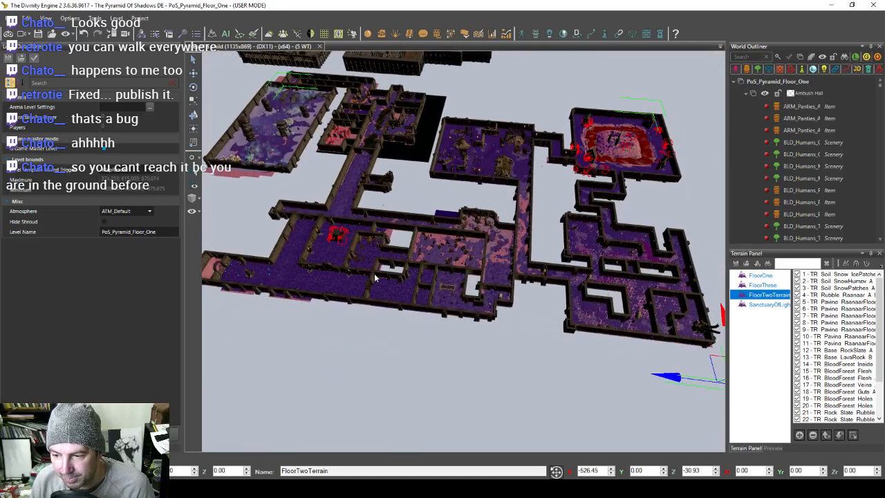
pyautogui.moveTo(490, 303); pyautogui.dragTo(384, 283, button='middle')
pyautogui.scroll(-2, 384, 284)
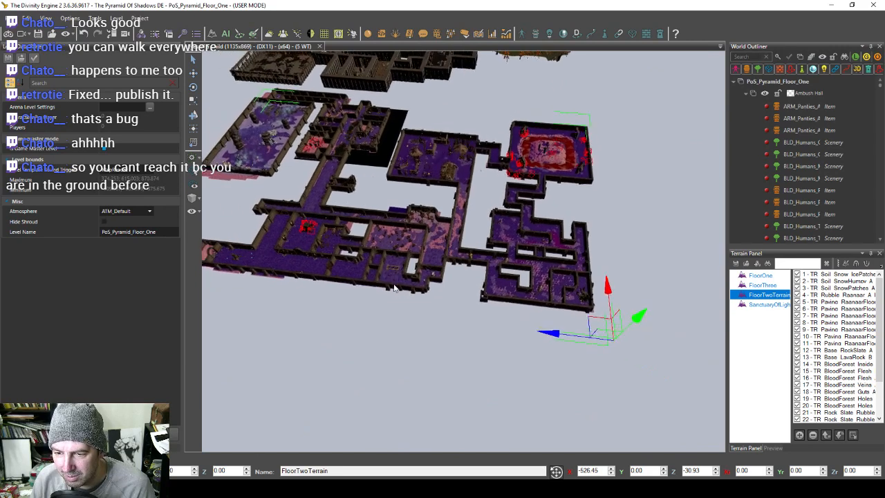
pyautogui.moveTo(499, 302); pyautogui.dragTo(453, 310, button='middle')
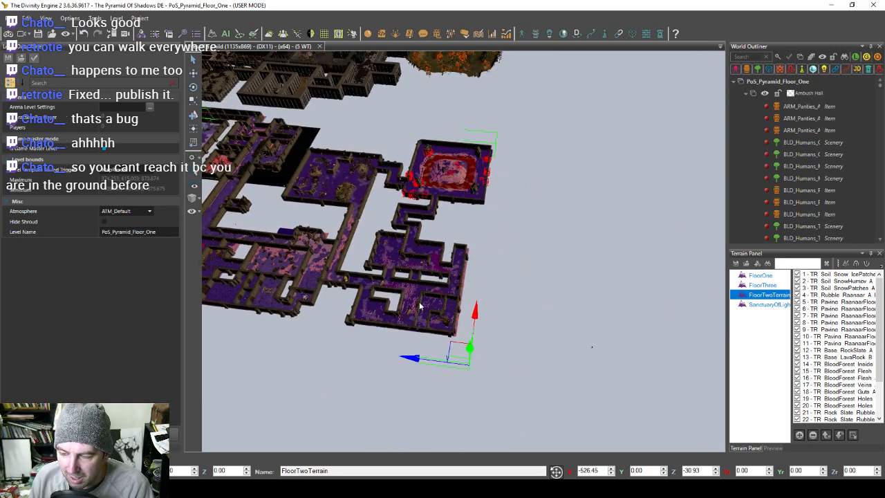
pyautogui.moveTo(520, 348); pyautogui.dragTo(507, 345, button='right')
pyautogui.moveTo(499, 341); pyautogui.dragTo(482, 336, button='middle')
pyautogui.moveTo(476, 335); pyautogui.dragTo(469, 314, button='middle')
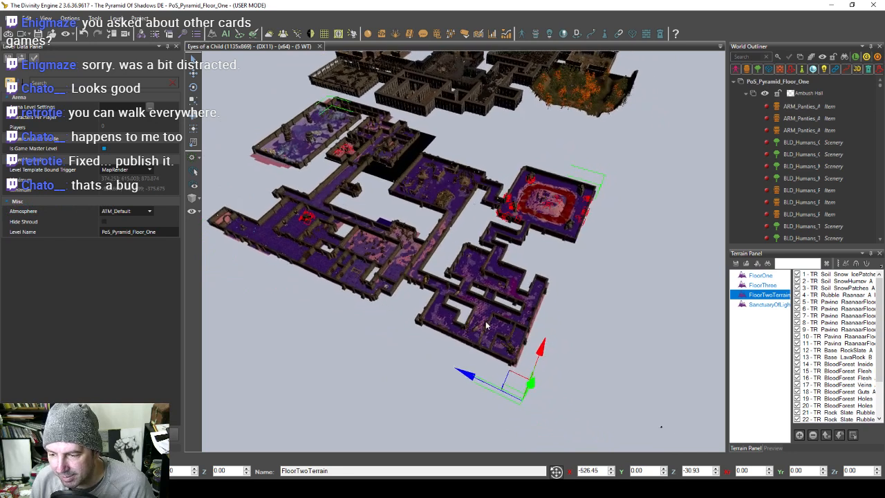
pyautogui.click(763, 305)
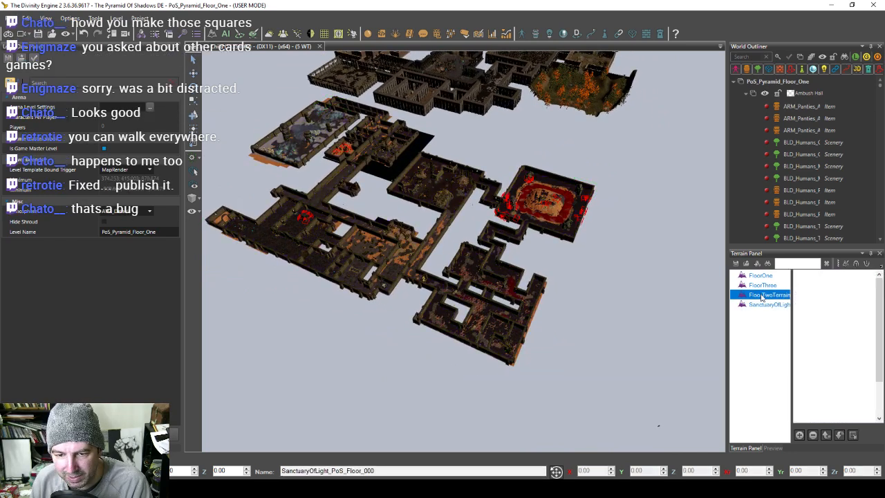
pyautogui.click(762, 295)
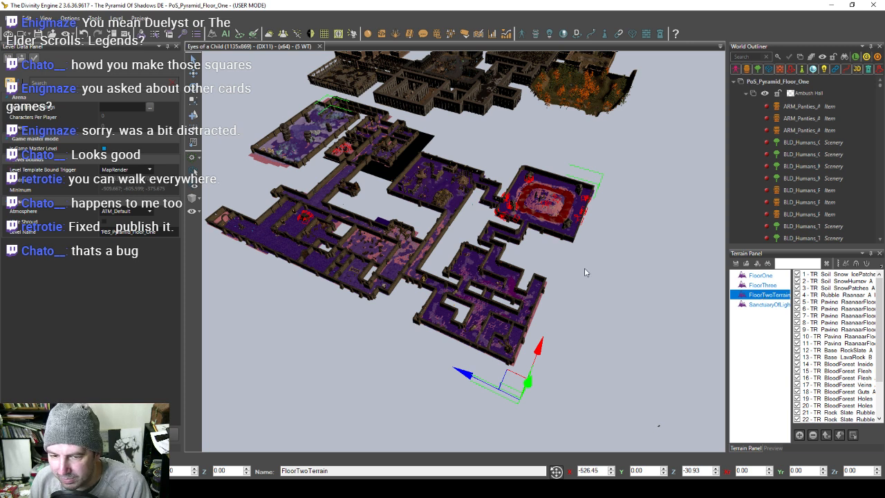
pyautogui.click(176, 46)
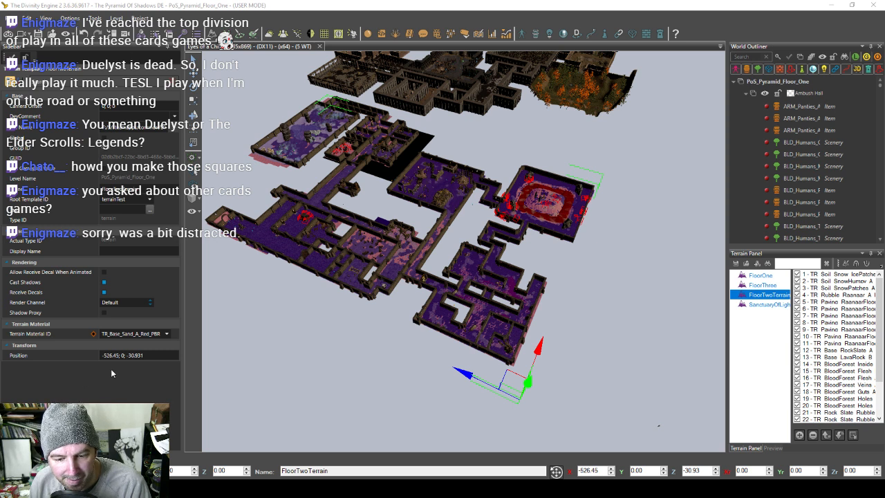
# Step: Delete FloorTwoTerrain from the level, accepting that the deletion has no undo, and save the terrain changes
pyautogui.click(769, 304)
pyautogui.click(768, 294)
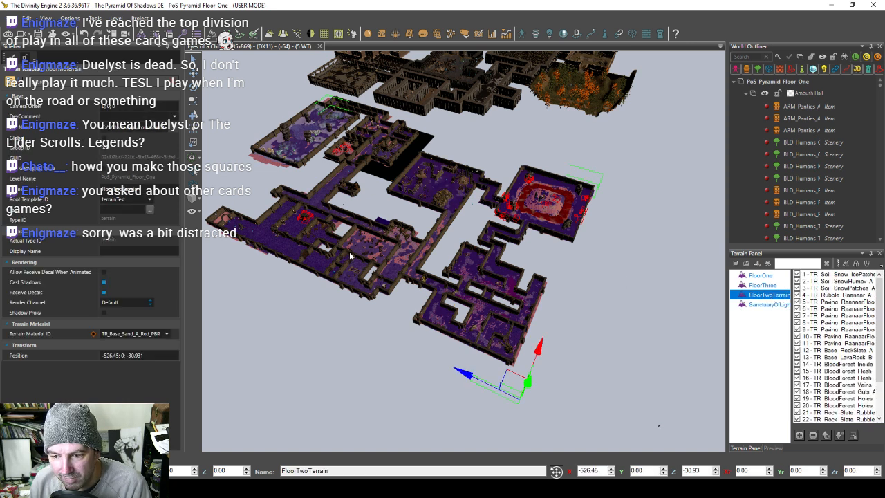
pyautogui.press('Delete')
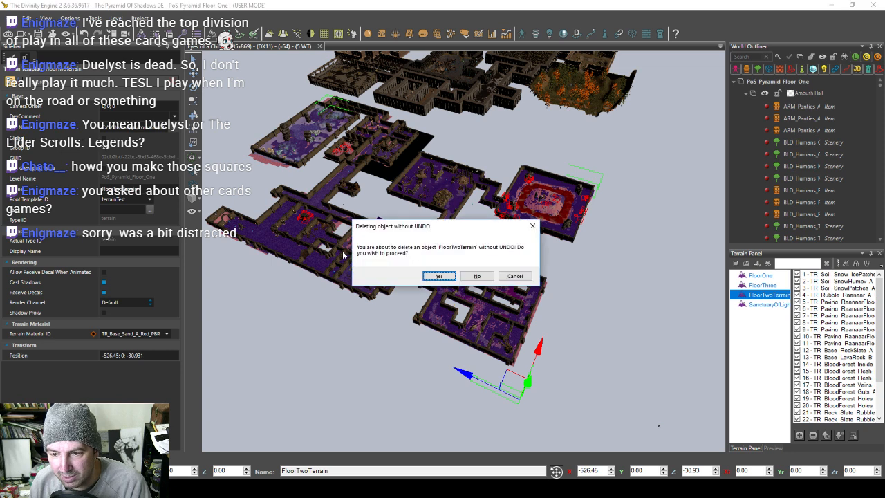
pyautogui.click(440, 277)
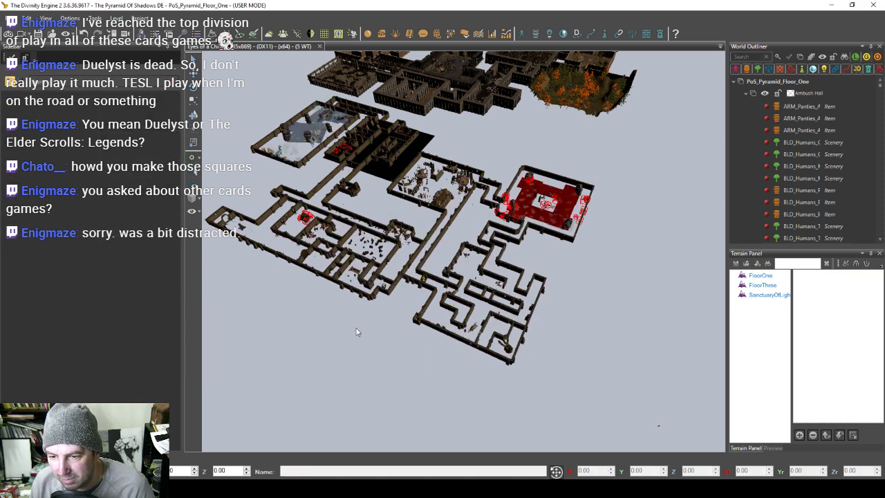
pyautogui.moveTo(370, 285); pyautogui.dragTo(303, 184, button='right')
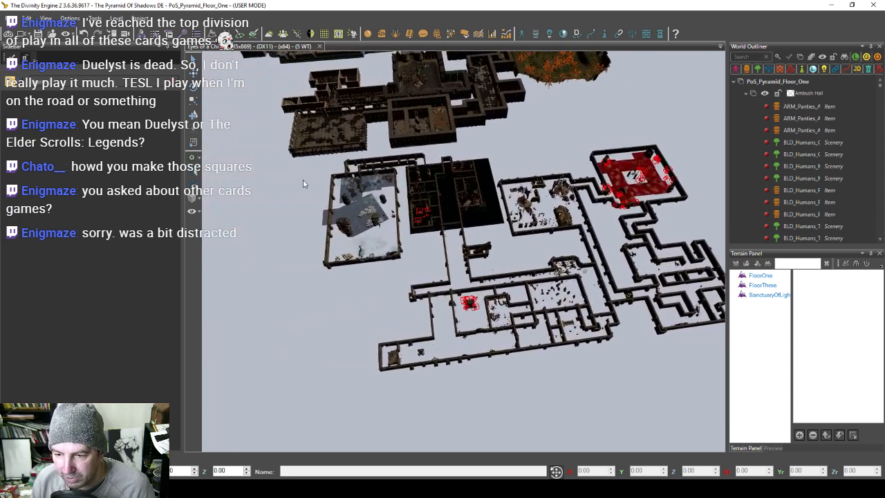
pyautogui.click(736, 264)
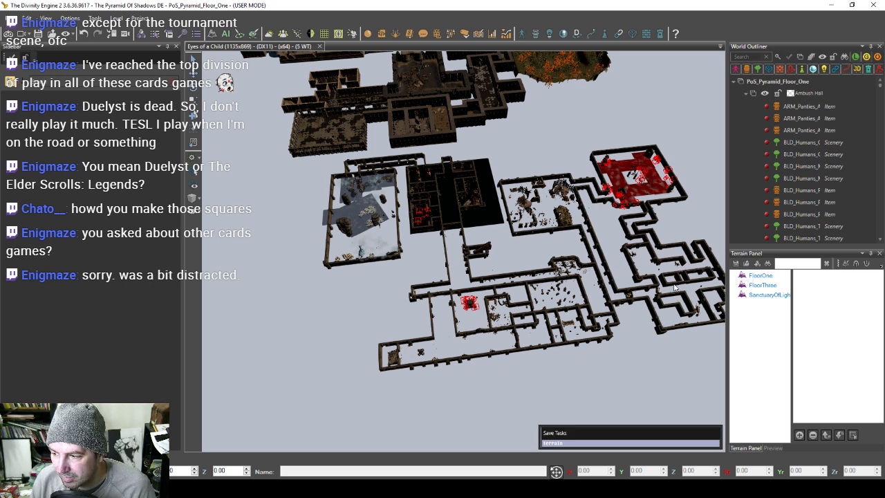
# Step: Begin a new terrain 5 patches wide and 7 patches high, and open the Resource Manager as a tabbed document for choosing its material
pyautogui.click(759, 264)
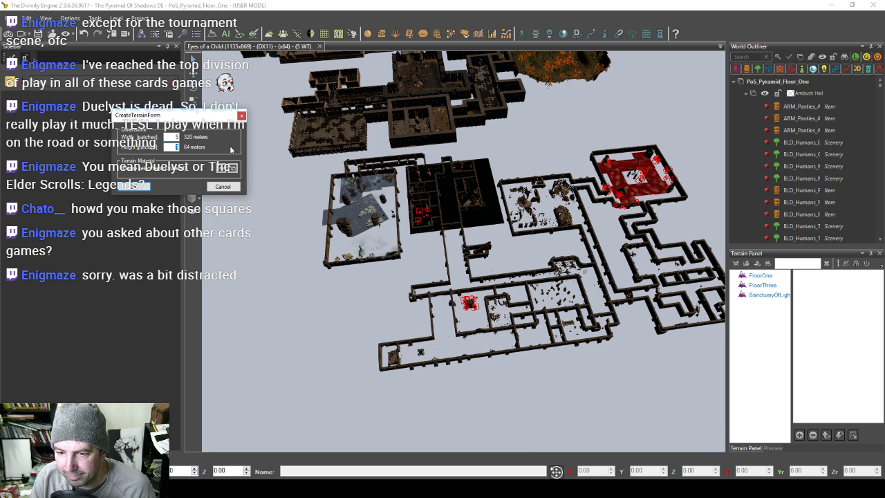
pyautogui.write('7')
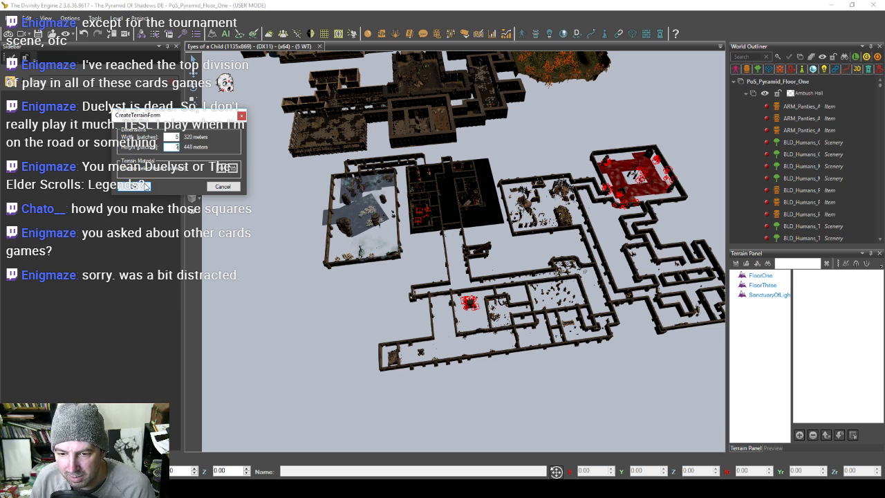
pyautogui.click(231, 169)
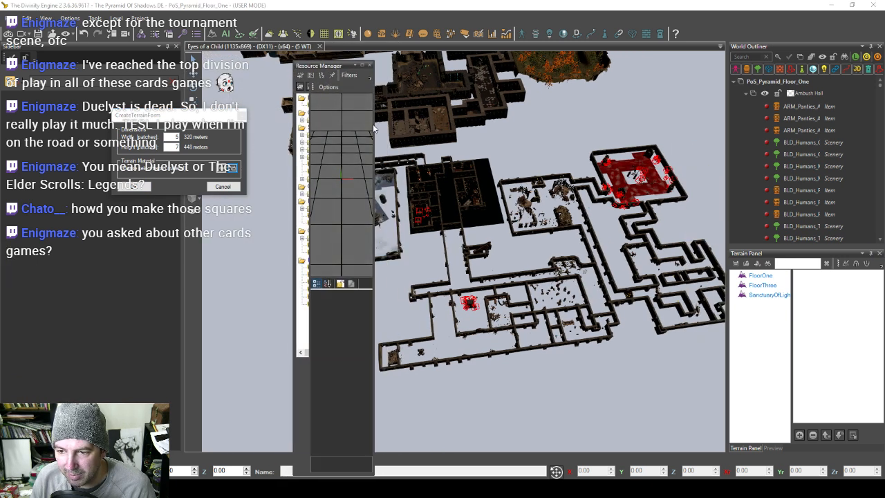
pyautogui.moveTo(373, 124); pyautogui.dragTo(556, 125)
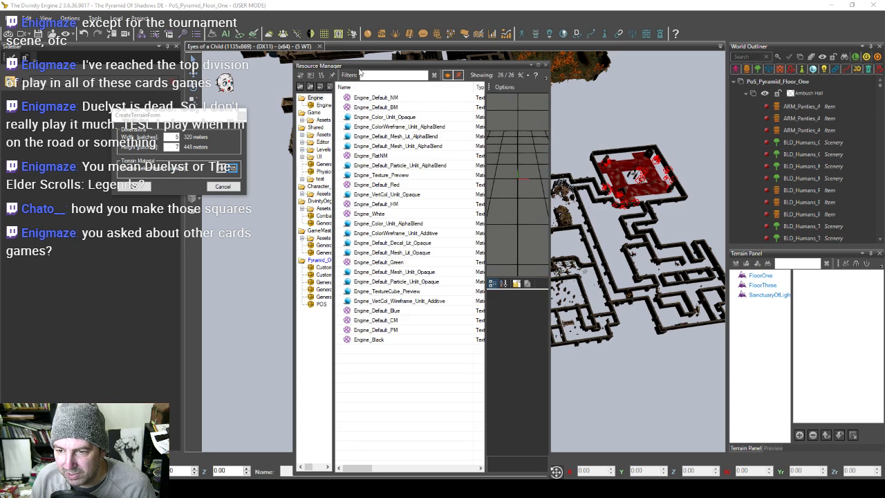
pyautogui.moveTo(361, 67); pyautogui.dragTo(377, 134)
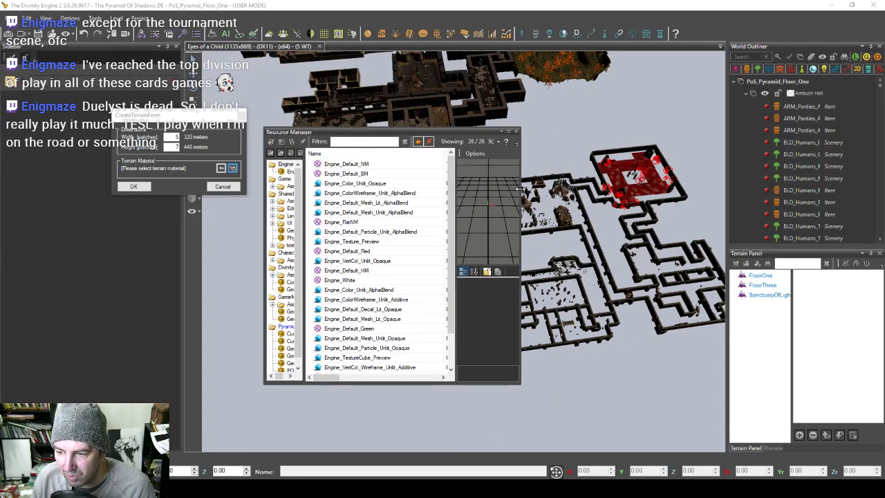
pyautogui.rightClick(298, 135)
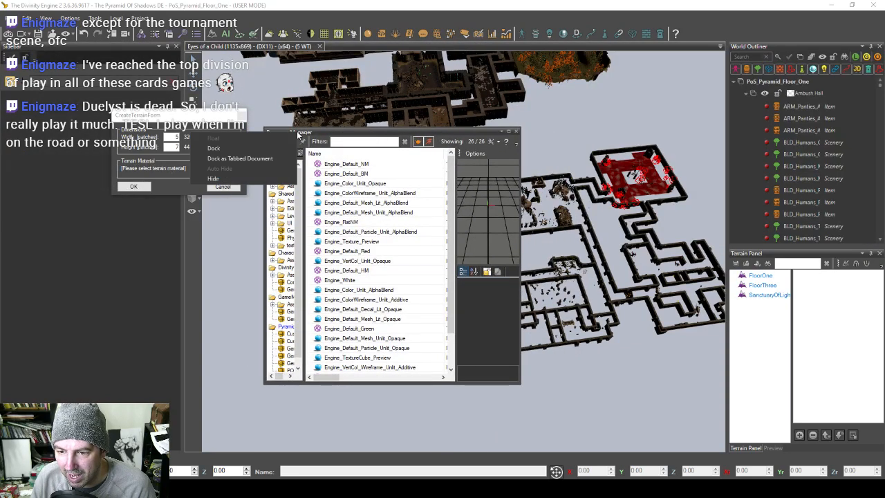
pyautogui.click(253, 159)
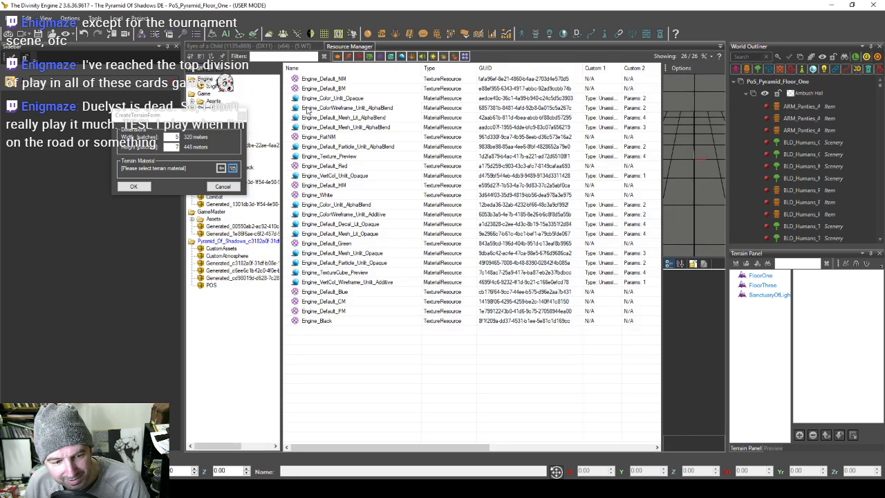
# Step: Browse to the Shared Terrain assets and filter them to material resources matching "red"
pyautogui.moveTo(187, 119)
pyautogui.mouseDown()
pyautogui.moveTo(146, 130)
pyautogui.moveTo(124, 122)
pyautogui.mouseUp()
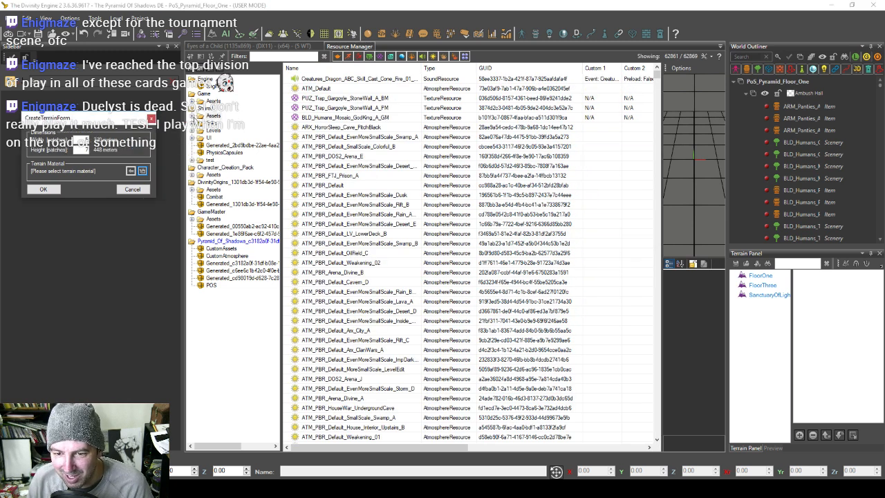
pyautogui.click(192, 116)
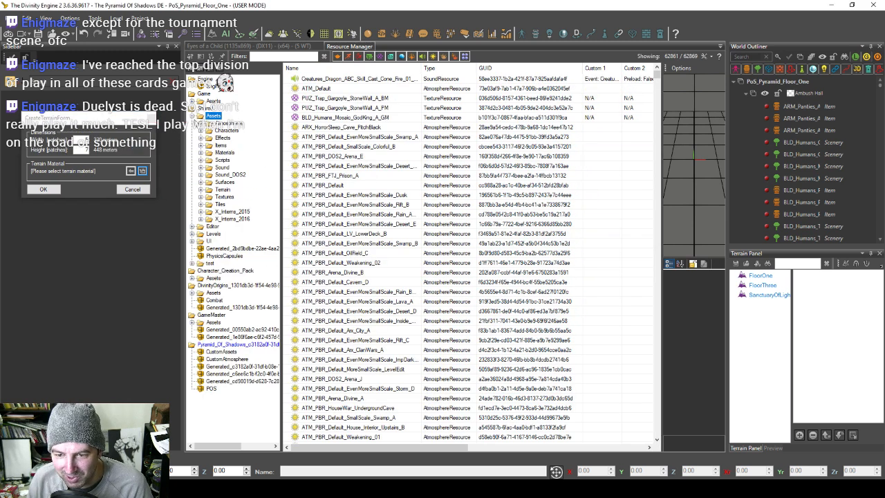
pyautogui.click(222, 189)
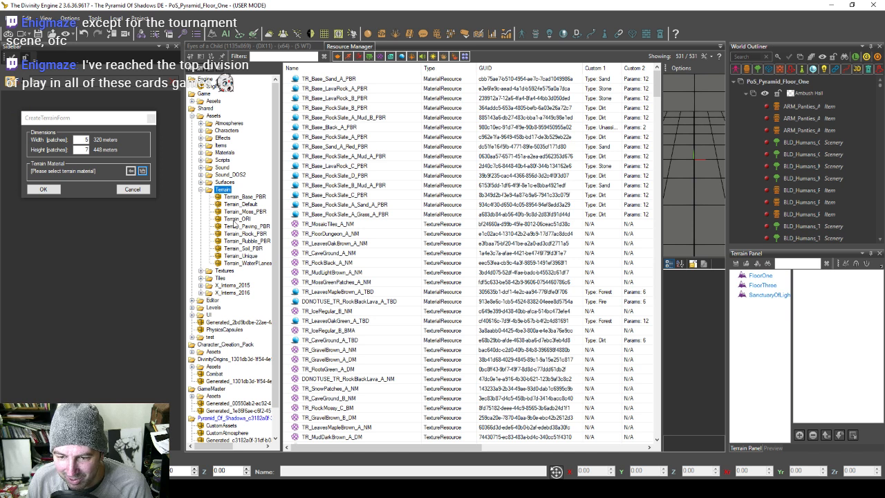
pyautogui.click(402, 56)
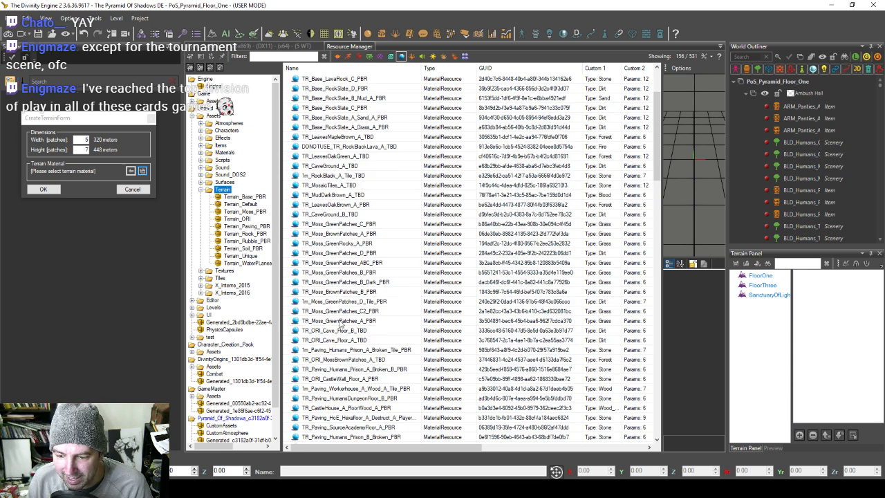
pyautogui.click(303, 56)
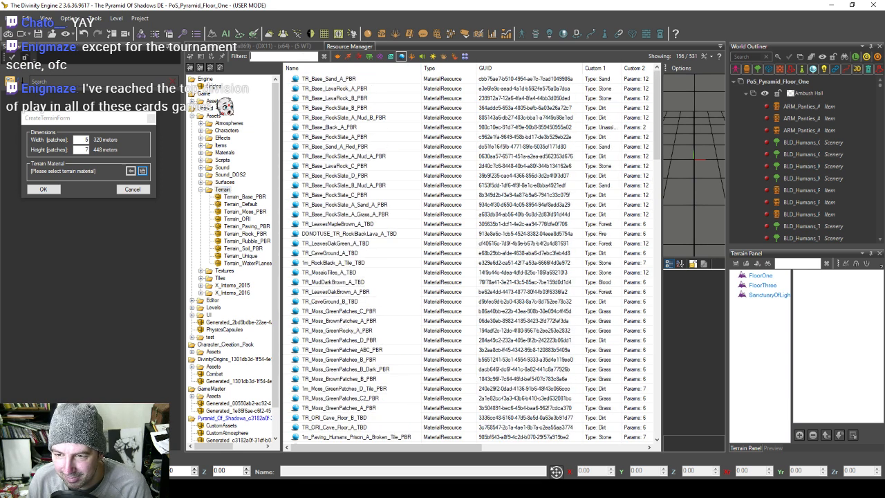
pyautogui.write('red')
# Step: Compare the red sand materials, assign TR_Base_Sand_A_Red_PBR as the terrain material, create the terrain and return to the level view
pyautogui.click(335, 79)
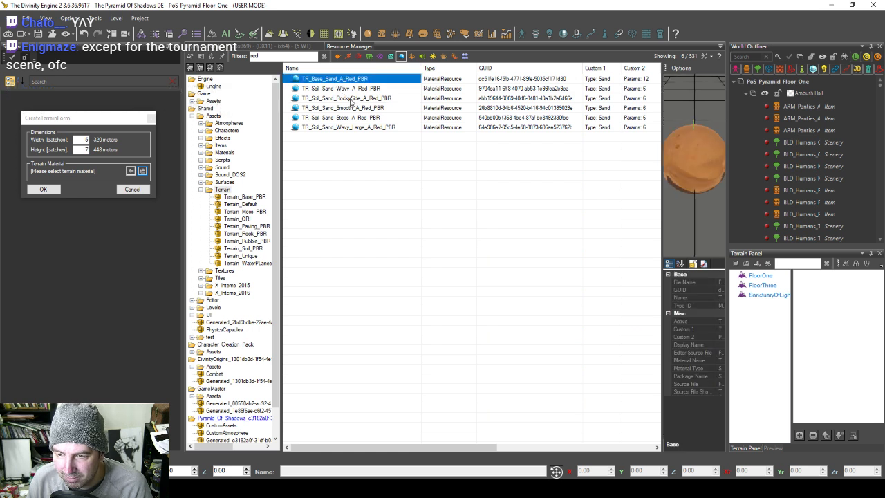
pyautogui.click(345, 88)
pyautogui.click(344, 99)
pyautogui.click(342, 90)
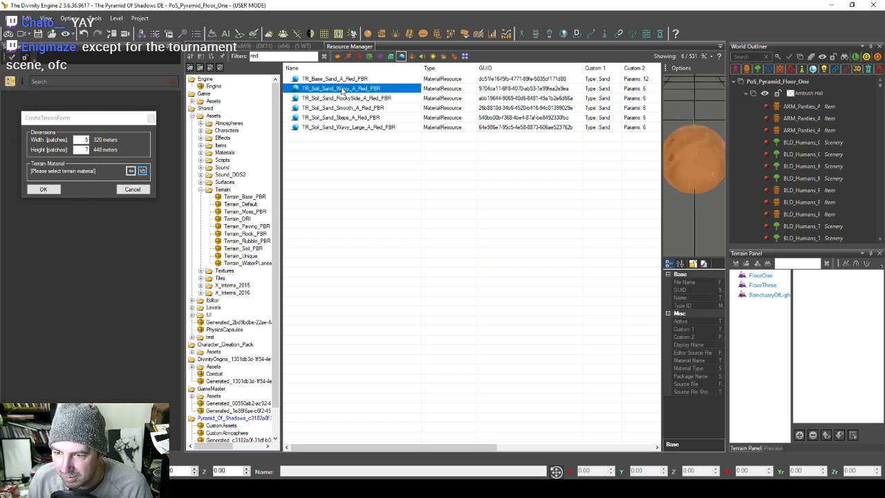
pyautogui.click(341, 79)
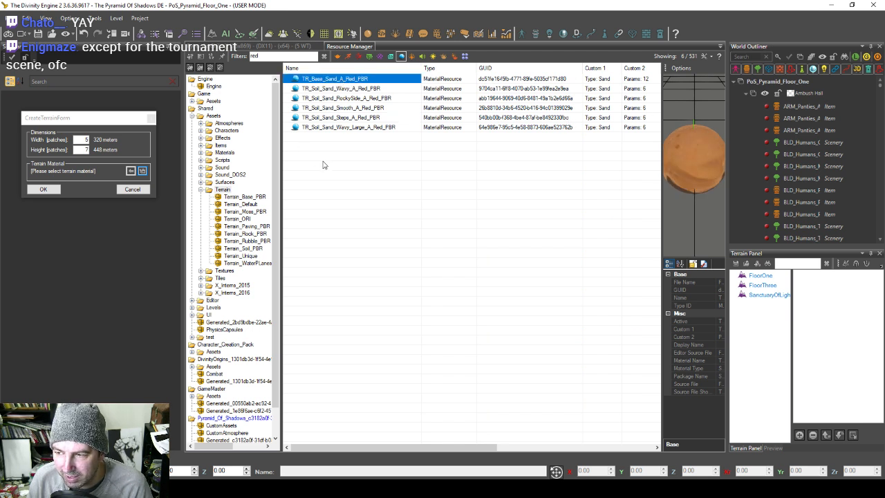
pyautogui.click(132, 170)
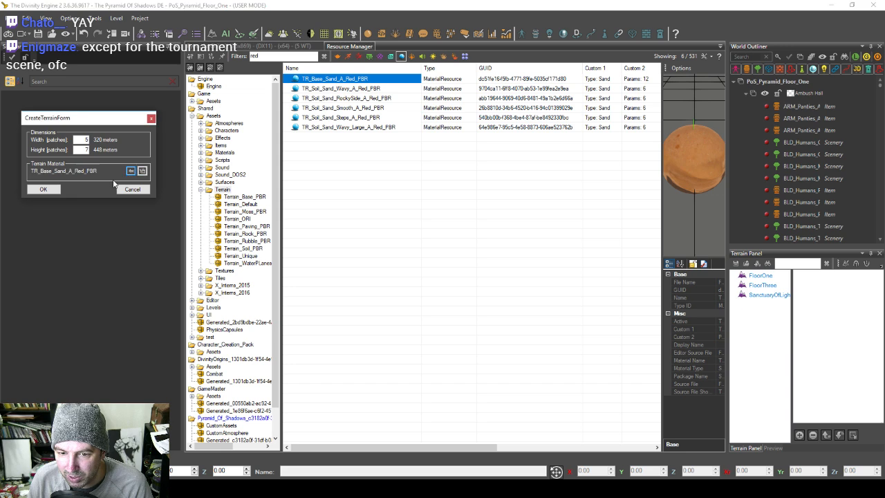
pyautogui.click(43, 188)
pyautogui.click(271, 45)
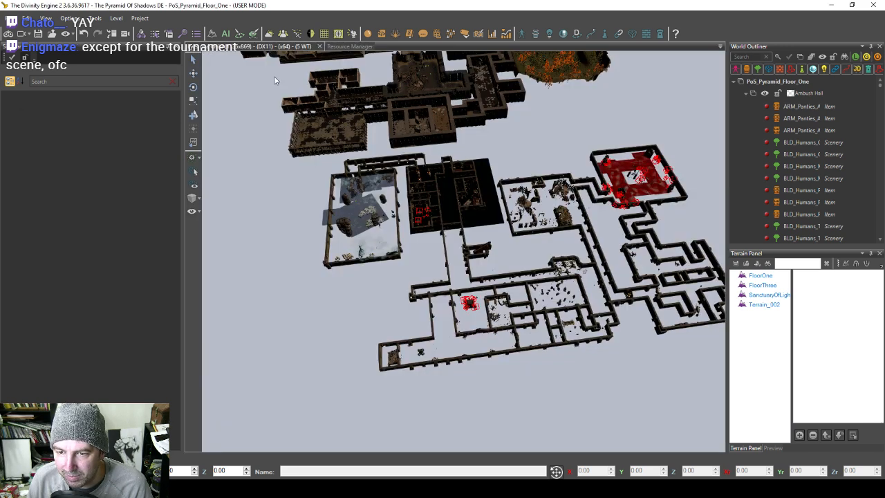
# Step: Move the new red sand terrain beneath the second-floor rooms to about X -549.28, Z -71.90, and check its coverage along the edges
pyautogui.moveTo(426, 257); pyautogui.dragTo(489, 184, button='middle')
pyautogui.moveTo(490, 184); pyautogui.dragTo(398, 261, button='right')
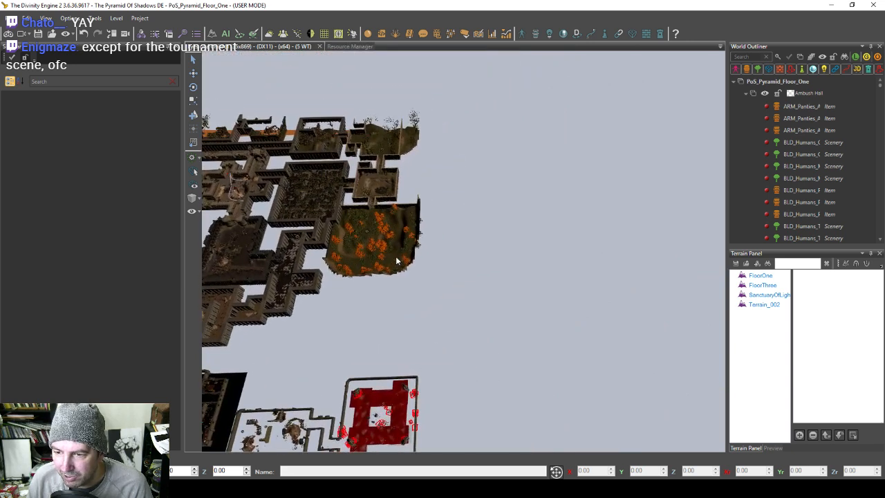
pyautogui.click(766, 306)
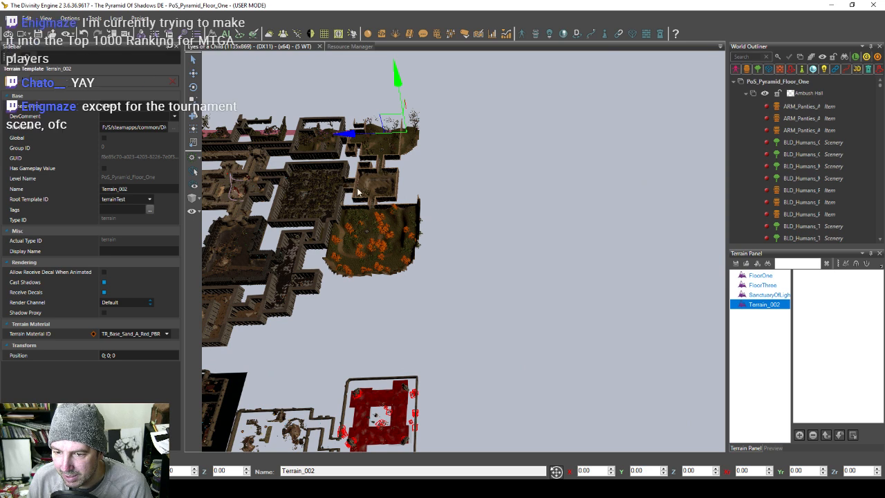
pyautogui.moveTo(343, 185); pyautogui.dragTo(451, 214, button='right')
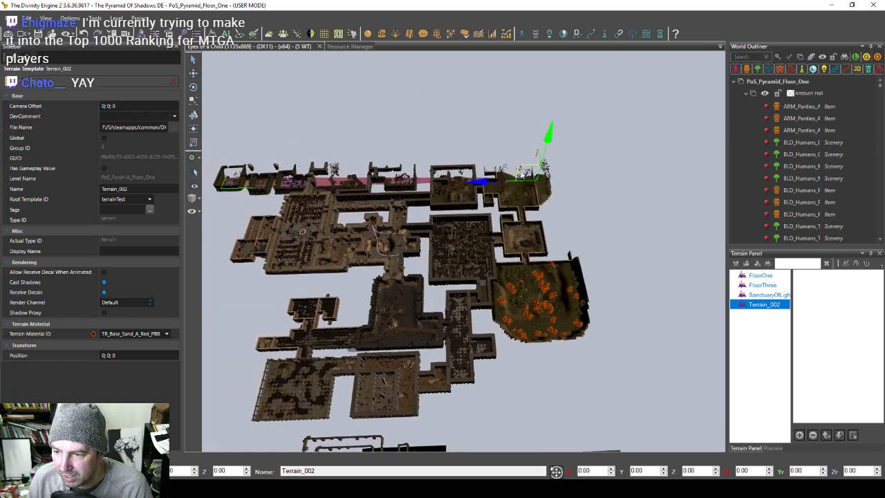
pyautogui.moveTo(504, 164); pyautogui.dragTo(449, 213, button='middle')
pyautogui.moveTo(449, 217); pyautogui.dragTo(464, 217, button='right')
pyautogui.moveTo(471, 216); pyautogui.dragTo(646, 366)
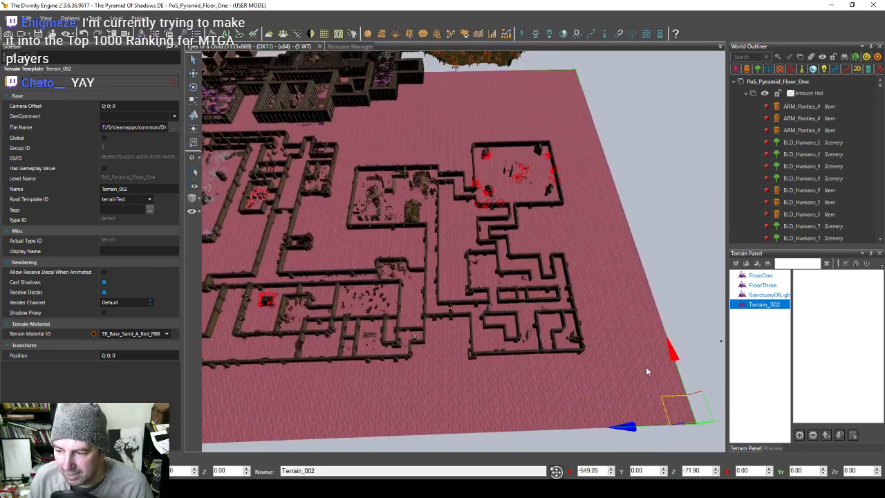
pyautogui.moveTo(435, 296); pyautogui.dragTo(343, 215, button='right')
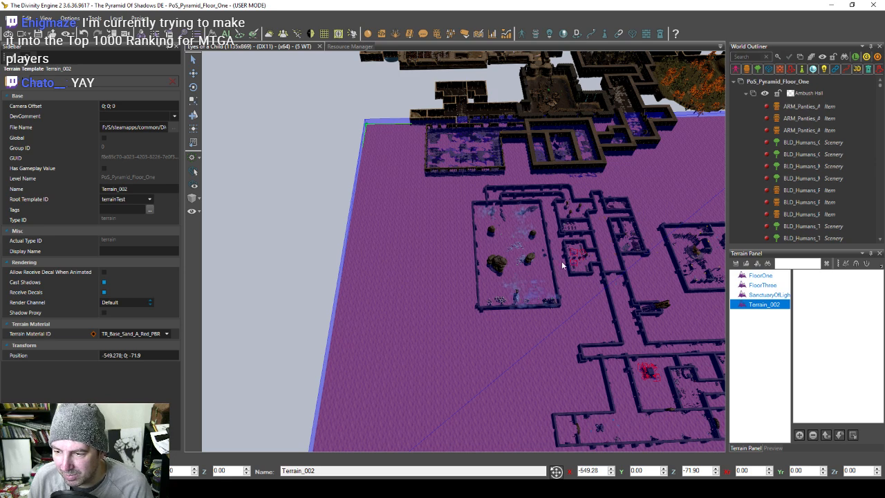
pyautogui.moveTo(562, 264); pyautogui.dragTo(622, 278, button='middle')
pyautogui.moveTo(414, 259); pyautogui.dragTo(373, 289, button='right')
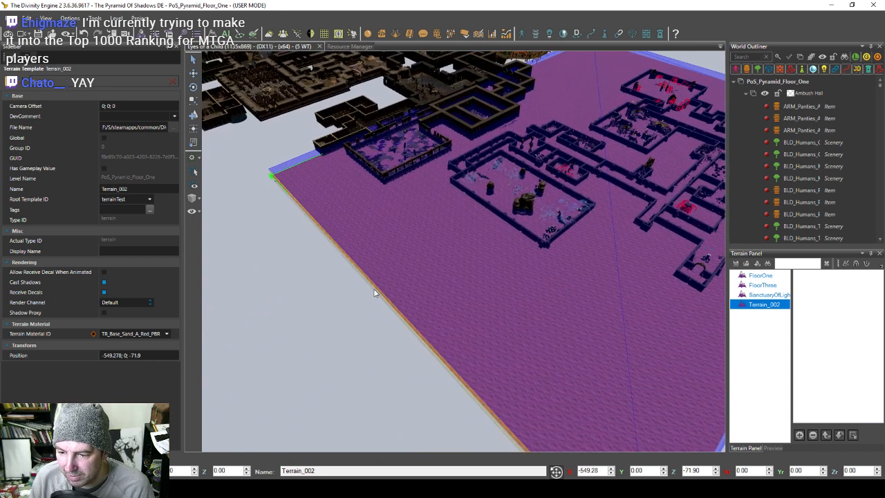
# Step: Pull the red sand terrain's outer X-side edge inward toward the second-floor rooms
pyautogui.moveTo(350, 325); pyautogui.dragTo(485, 272)
pyautogui.press('d')
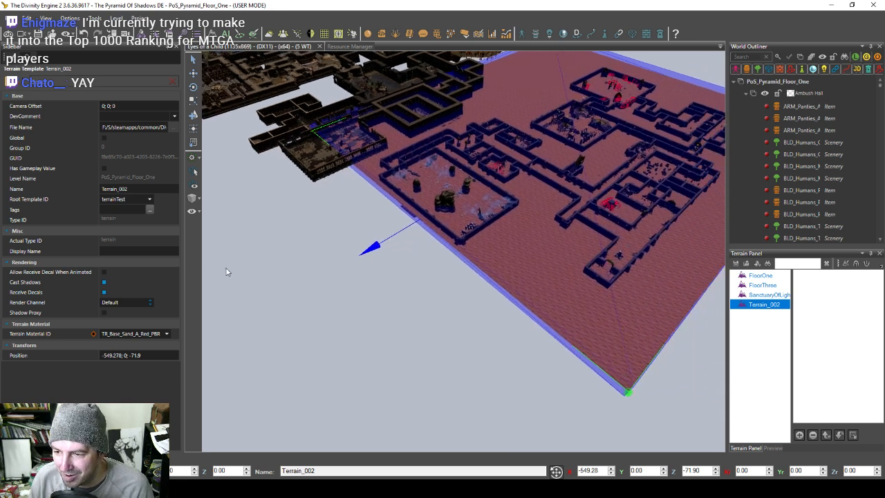
pyautogui.press('d')
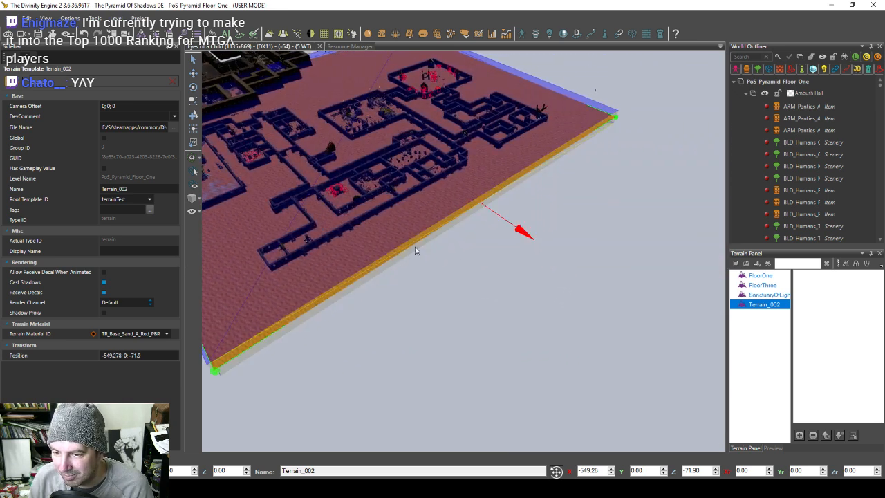
pyautogui.moveTo(523, 234); pyautogui.dragTo(489, 211)
pyautogui.moveTo(423, 308); pyautogui.dragTo(415, 199, button='middle')
# Step: Shift the terrain along X and to about Z -36.26 so it sits beneath the whole room layout
pyautogui.moveTo(564, 75); pyautogui.dragTo(652, 101)
pyautogui.moveTo(506, 301); pyautogui.dragTo(464, 295, button='middle')
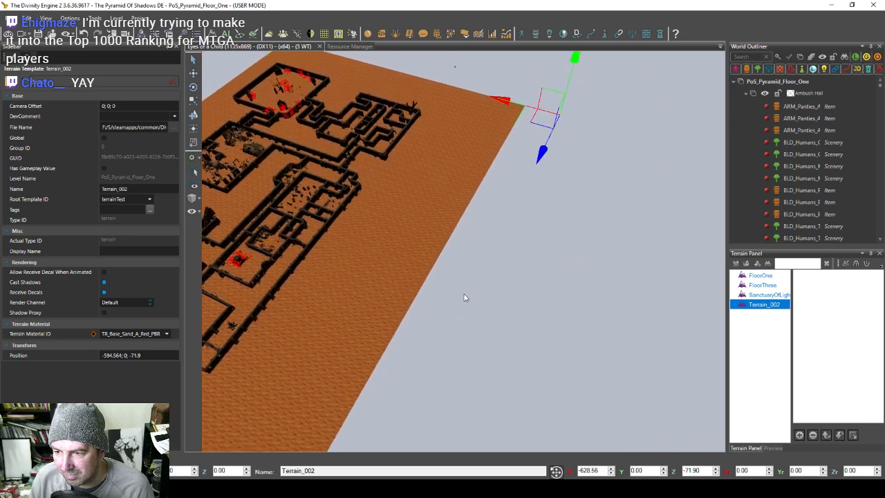
pyautogui.moveTo(543, 155); pyautogui.dragTo(532, 182)
pyautogui.moveTo(334, 274); pyautogui.dragTo(596, 198, button='middle')
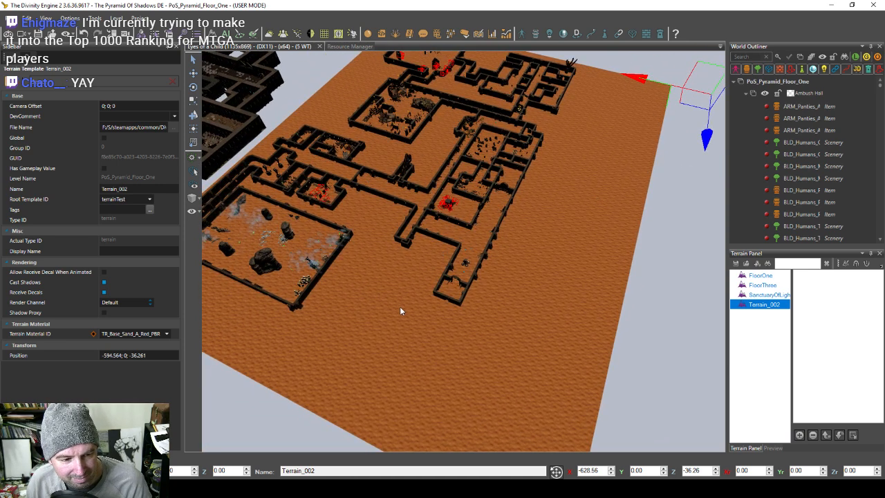
# Step: Resize the terrain by pulling its front and outer side edges in closer to the room walls
pyautogui.moveTo(400, 306); pyautogui.dragTo(382, 283, button='middle')
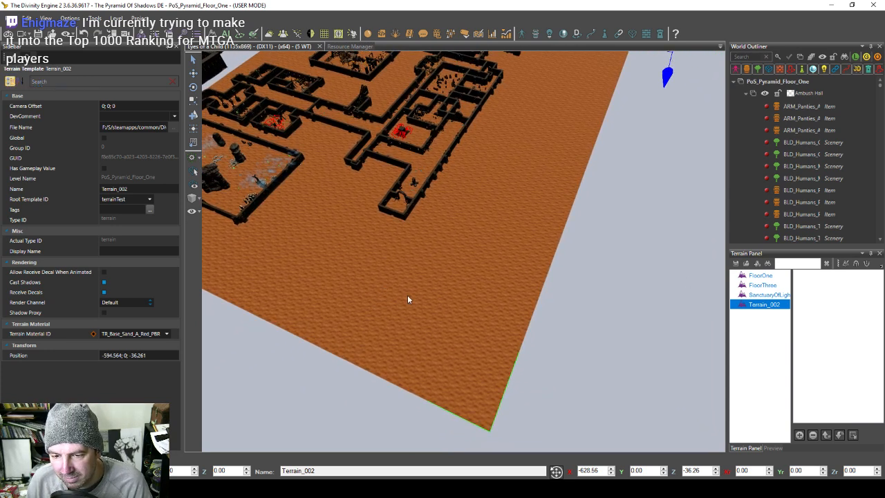
pyautogui.scroll(-3, 408, 294)
pyautogui.click(194, 133)
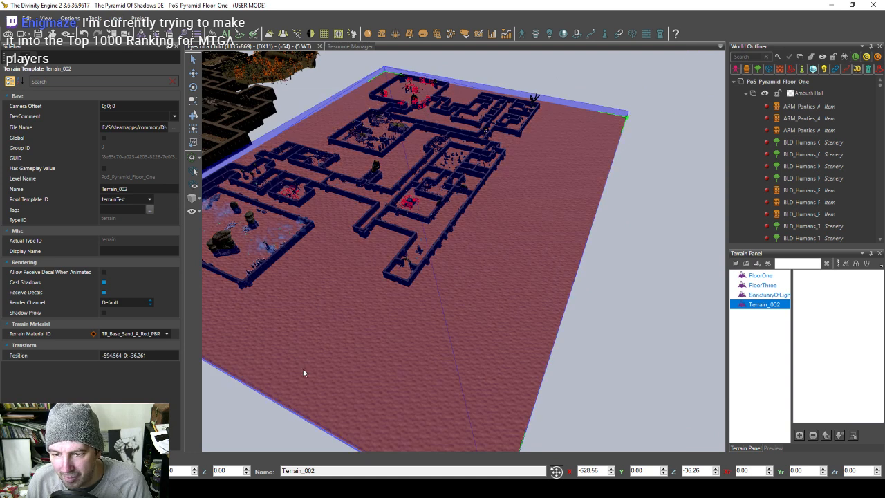
pyautogui.moveTo(351, 339); pyautogui.dragTo(415, 295, button='middle')
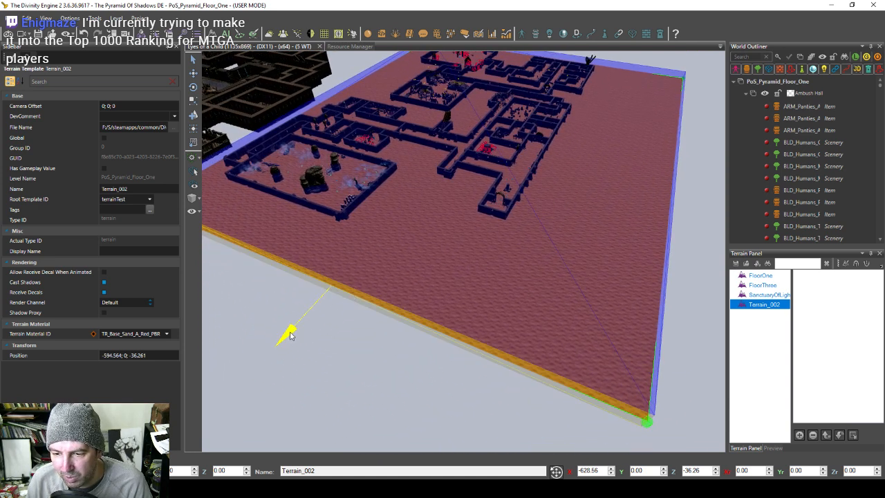
pyautogui.moveTo(328, 302); pyautogui.dragTo(349, 279)
pyautogui.moveTo(495, 312); pyautogui.dragTo(346, 283, button='middle')
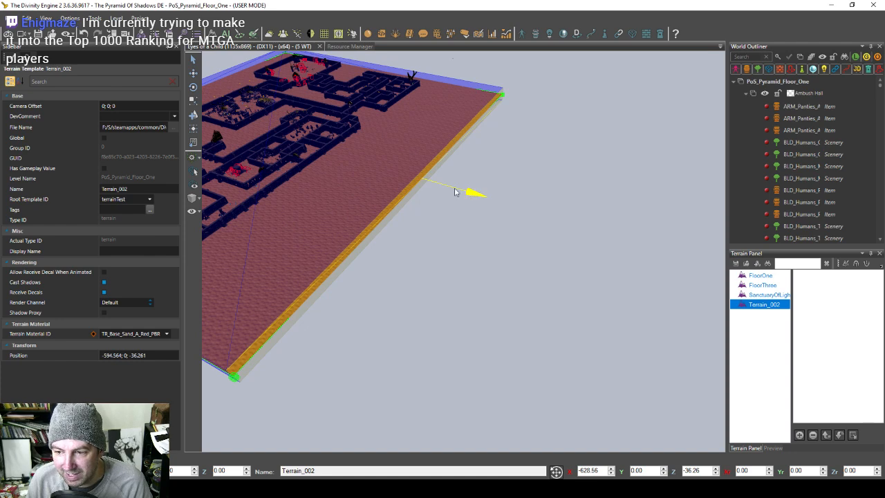
pyautogui.moveTo(456, 191); pyautogui.dragTo(371, 168)
pyautogui.moveTo(371, 167); pyautogui.dragTo(439, 301, button='right')
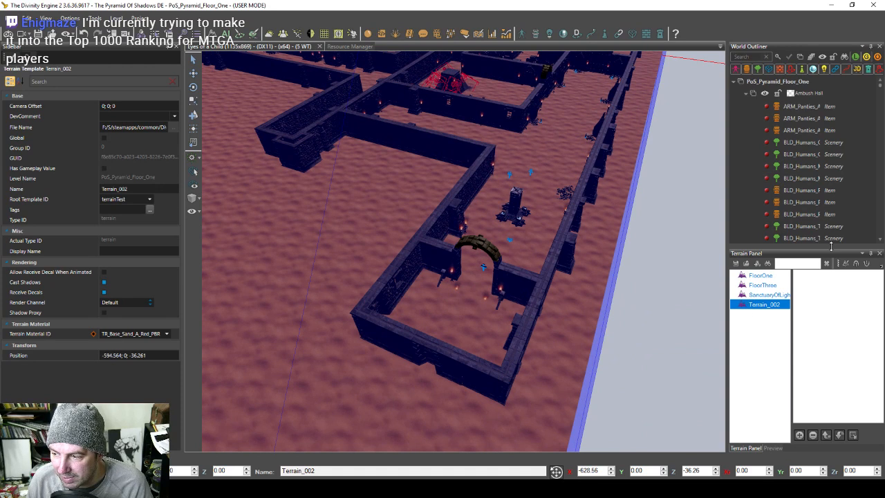
# Step: Rearrange the Terrain Panel tools so all sculpting tools are shown, and check the terrain brush parameters
pyautogui.moveTo(838, 263); pyautogui.dragTo(740, 276)
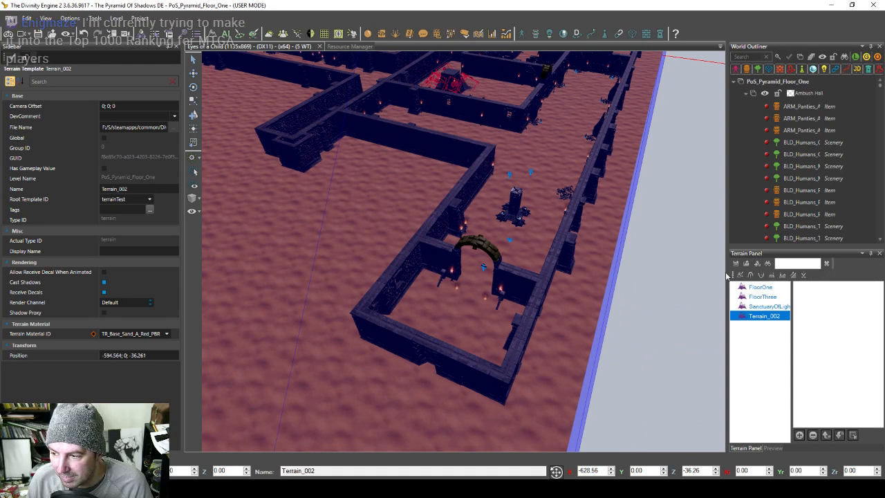
pyautogui.rightClick(742, 277)
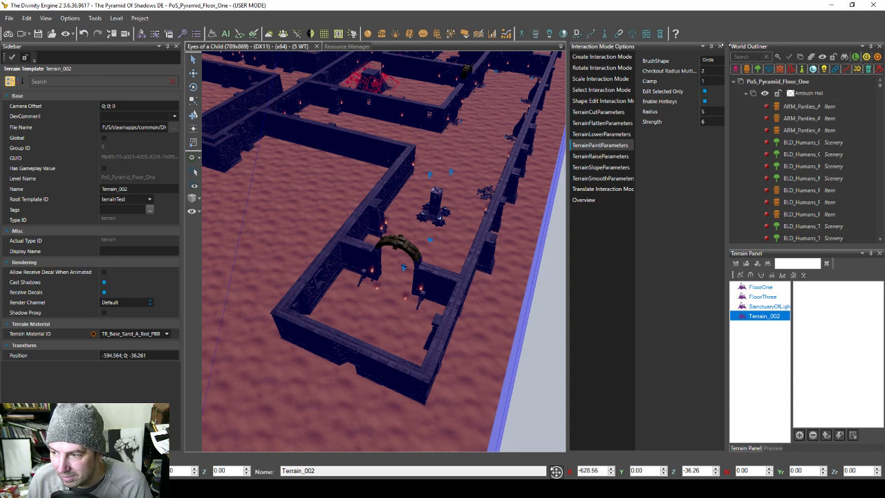
pyautogui.click(720, 47)
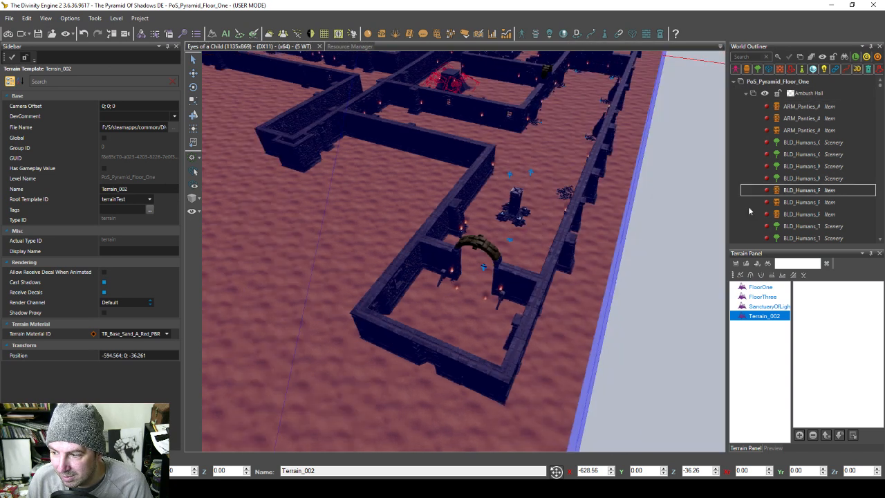
# Step: Lower and smooth the sand inside the small end room by the archway to uncover its wooden stairs
pyautogui.click(749, 275)
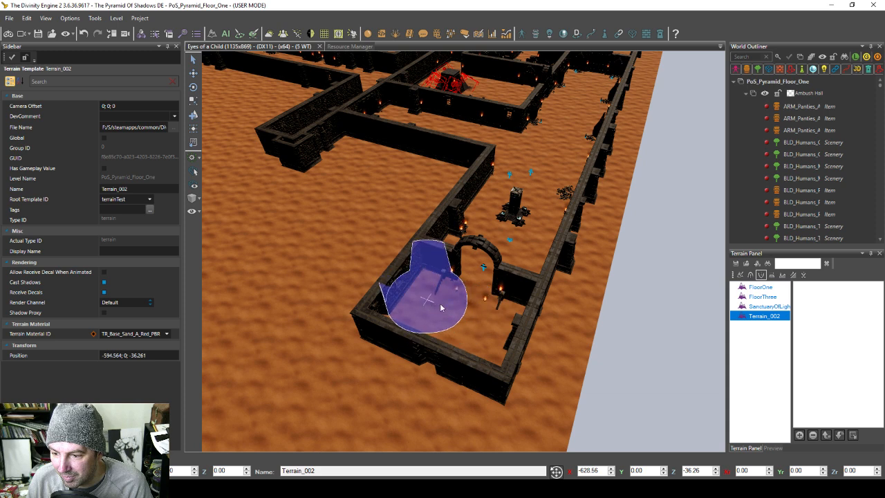
pyautogui.moveTo(440, 307)
pyautogui.mouseDown()
pyautogui.moveTo(466, 333)
pyautogui.moveTo(446, 320)
pyautogui.moveTo(441, 338)
pyautogui.moveTo(466, 336)
pyautogui.mouseUp()
pyautogui.press('d')
pyautogui.press('w')
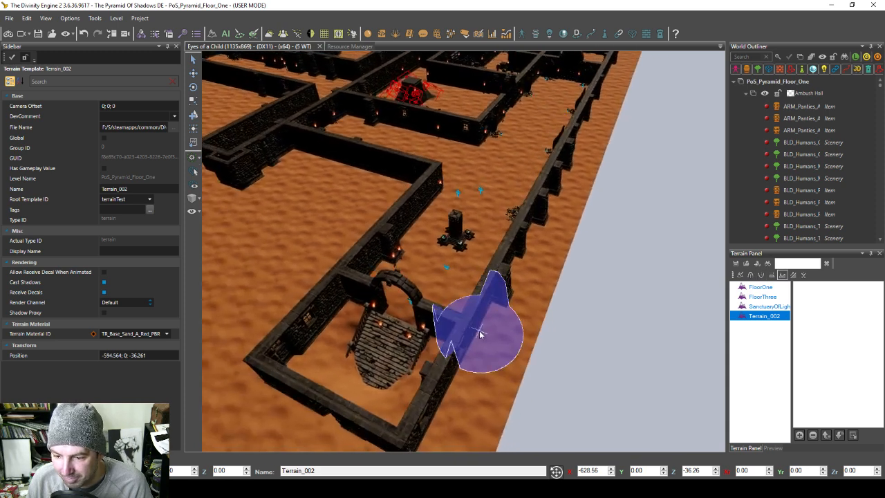
pyautogui.press('a')
pyautogui.moveTo(517, 274); pyautogui.dragTo(483, 277, button='middle')
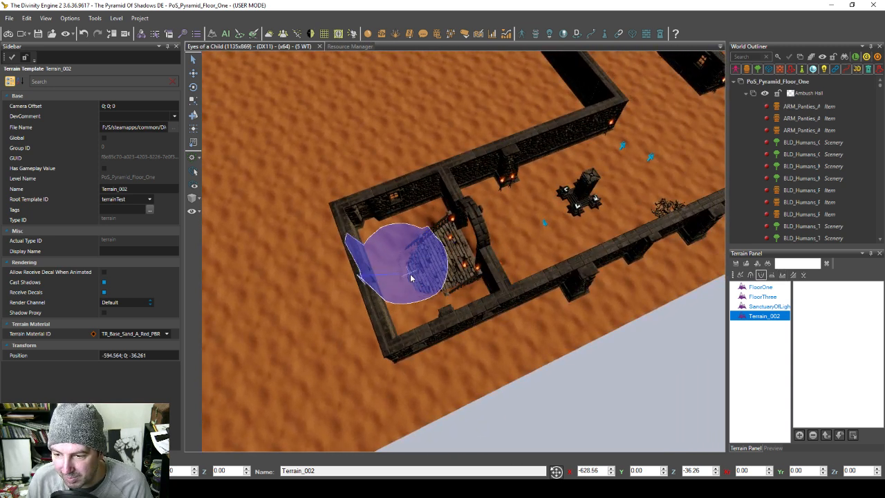
pyautogui.press('w')
pyautogui.press('a')
pyautogui.press('d')
pyautogui.press('s')
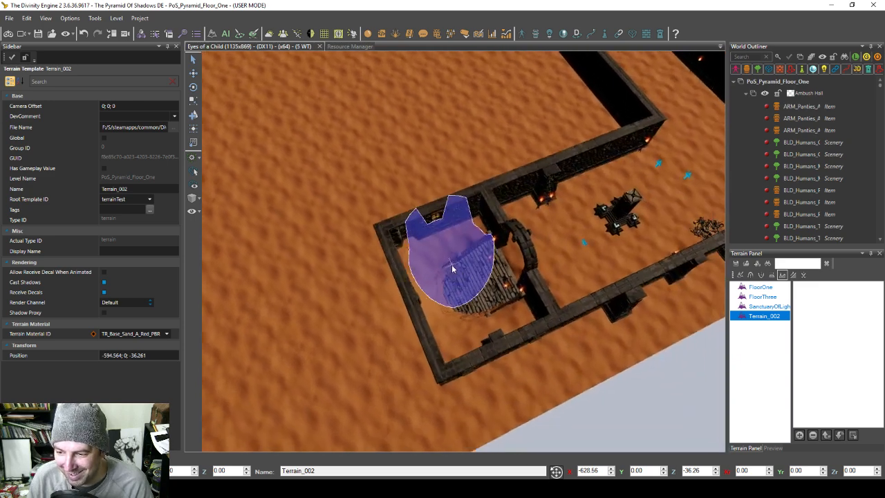
# Step: Examine the sand terrain through the neighbouring rooms and corridors, including around the stone structure, for spots that need sculpting
pyautogui.press('w')
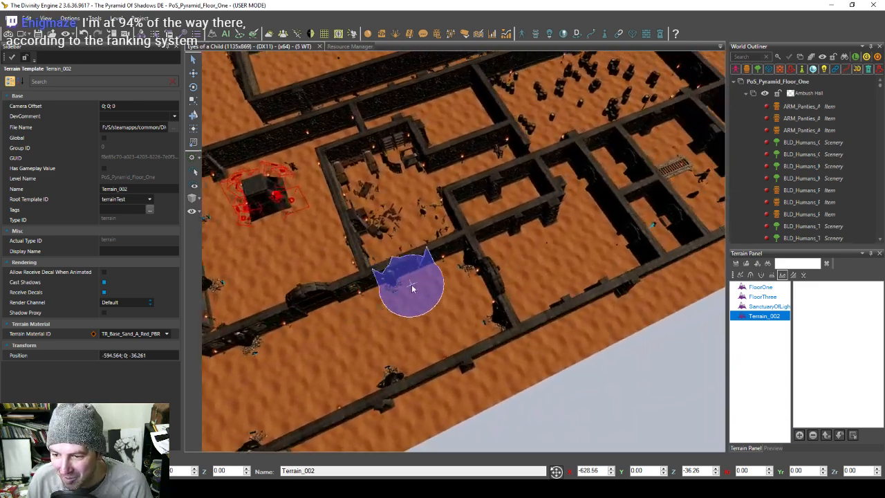
pyautogui.press('a')
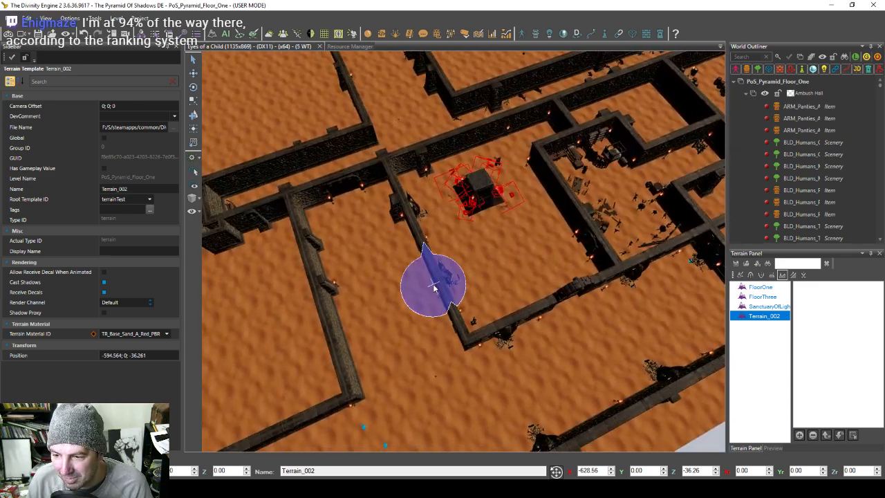
pyautogui.scroll(5, 434, 289)
pyautogui.press('w')
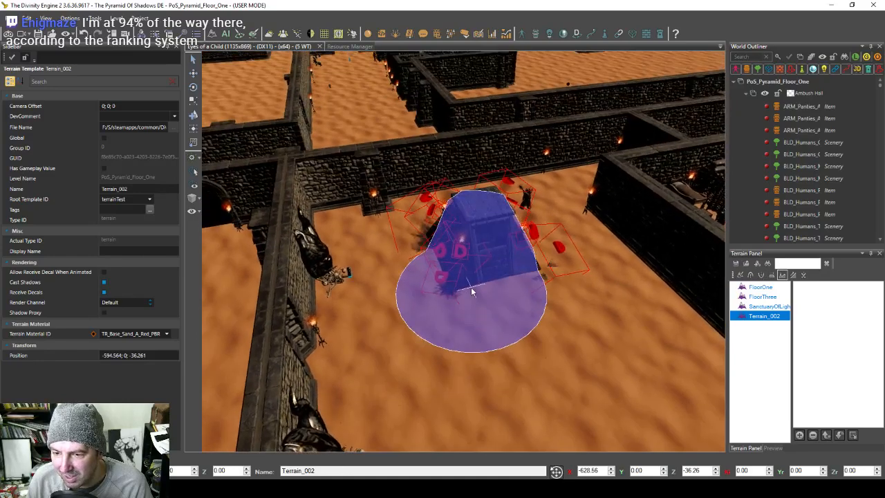
pyautogui.press('s')
pyautogui.scroll(3, 470, 288)
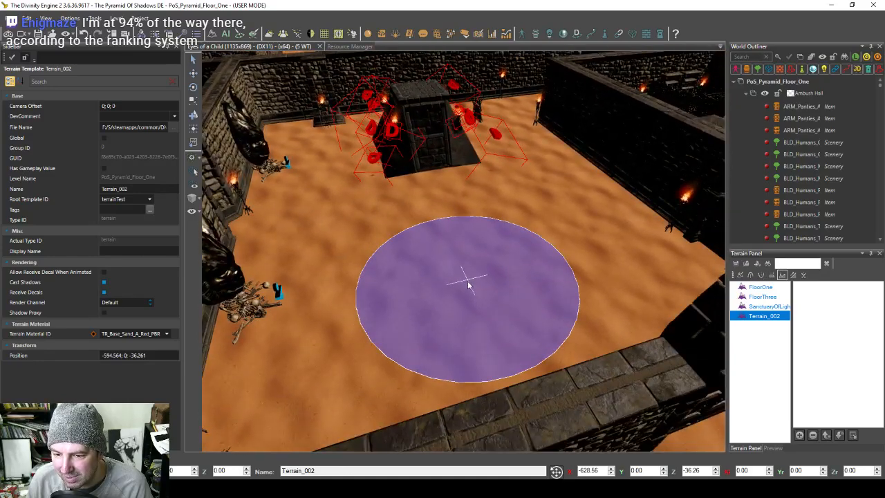
pyautogui.scroll(4, 468, 283)
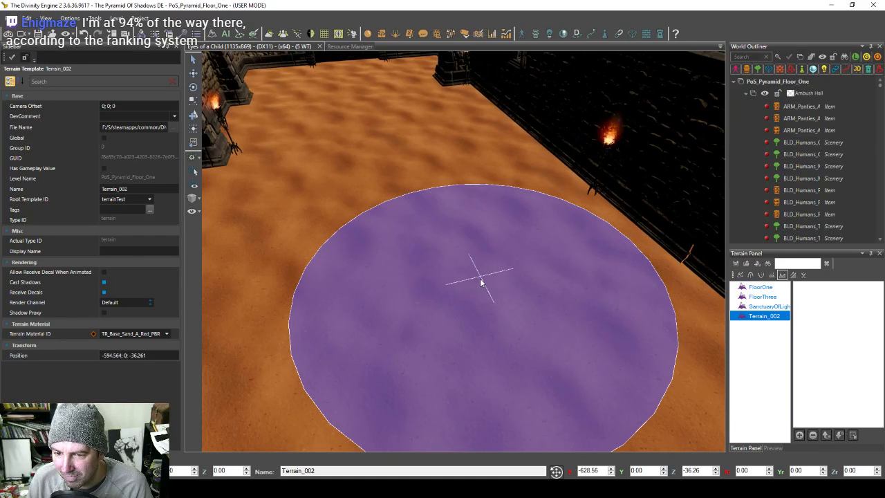
pyautogui.press('a')
pyautogui.scroll(-4, 486, 282)
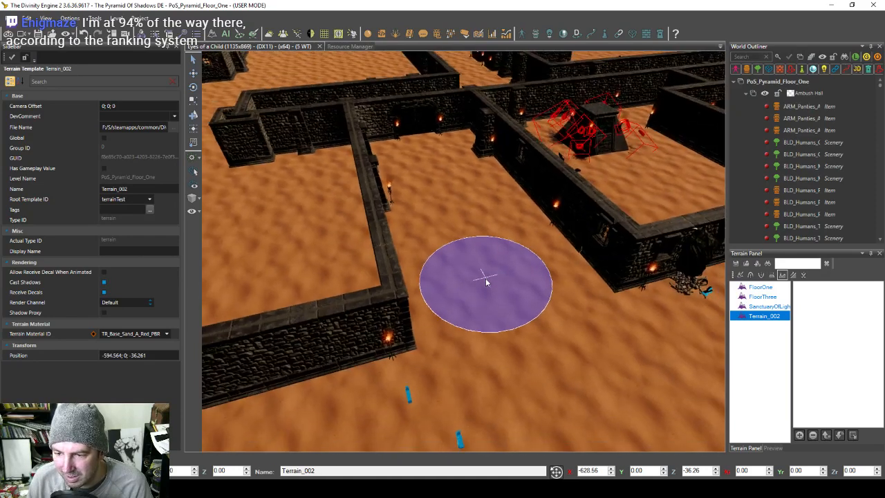
pyautogui.scroll(-1, 485, 282)
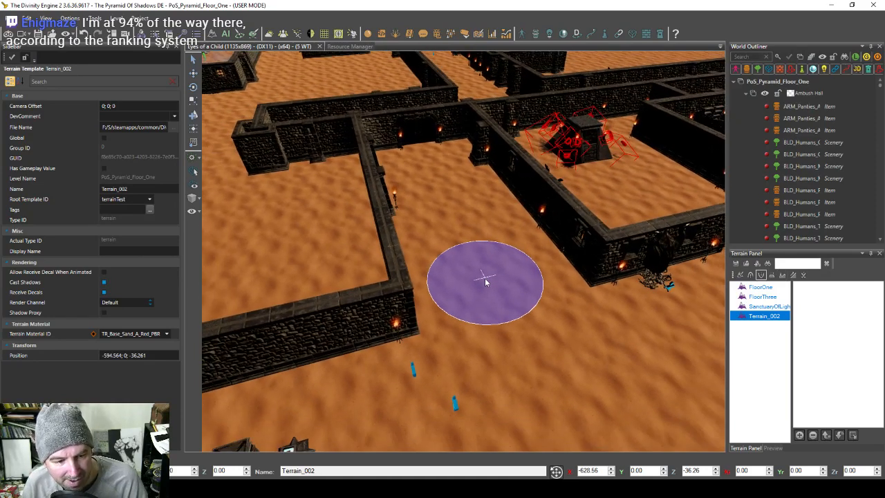
pyautogui.scroll(-1, 485, 282)
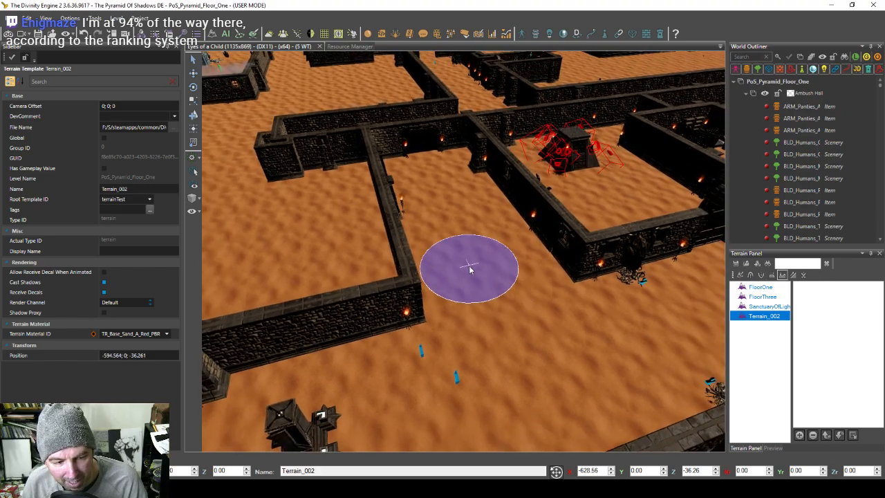
pyautogui.scroll(-2, 470, 267)
pyautogui.scroll(-3, 463, 271)
pyautogui.scroll(-2, 467, 275)
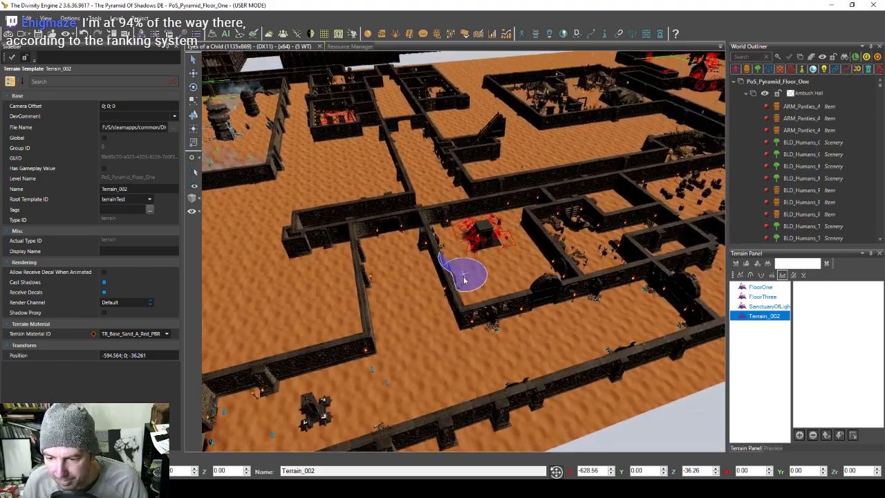
# Step: Lower the sand around the middle and back rock formations in the large misty hall
pyautogui.scroll(6, 473, 283)
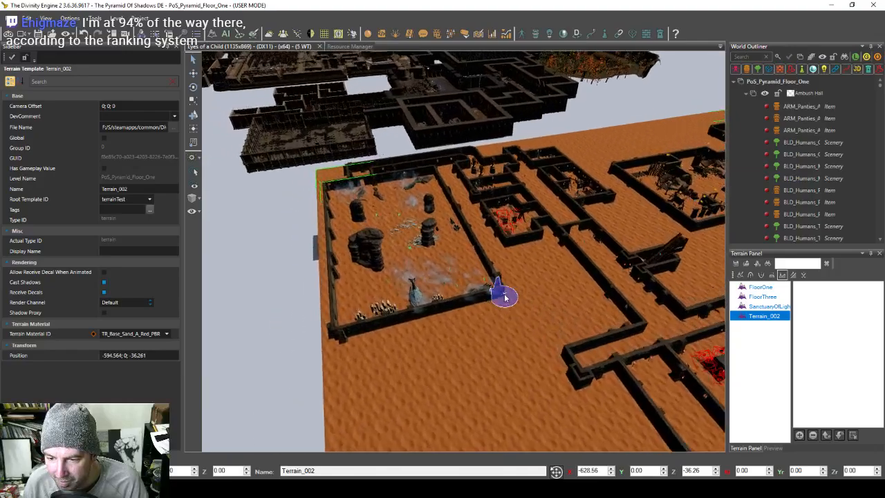
pyautogui.scroll(4, 505, 300)
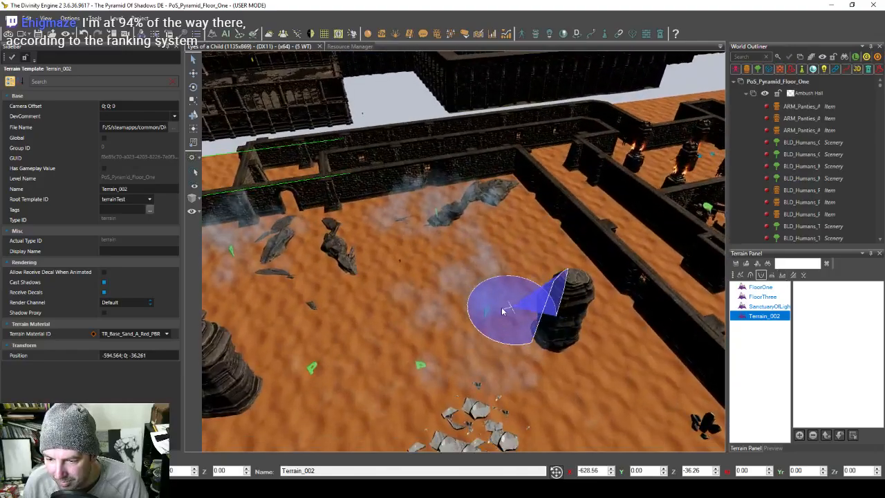
pyautogui.scroll(2, 429, 304)
pyautogui.scroll(-3, 373, 308)
pyautogui.scroll(1, 372, 301)
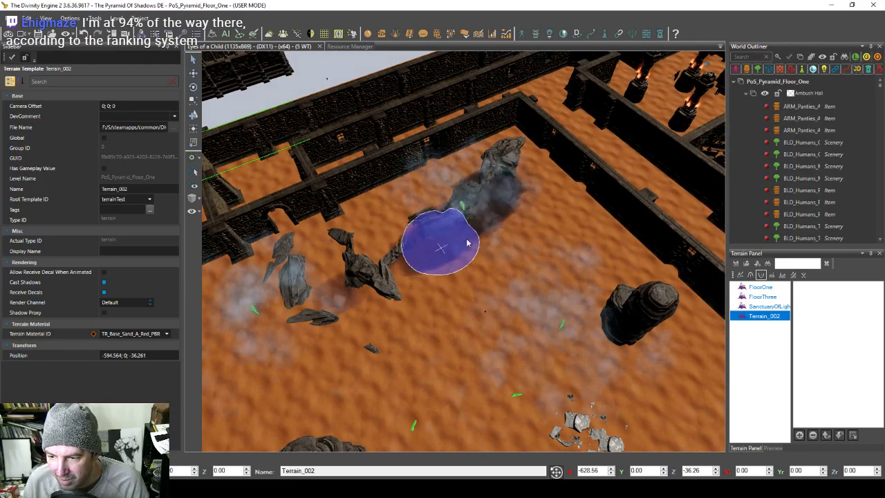
pyautogui.press('Left')
pyautogui.press('Down')
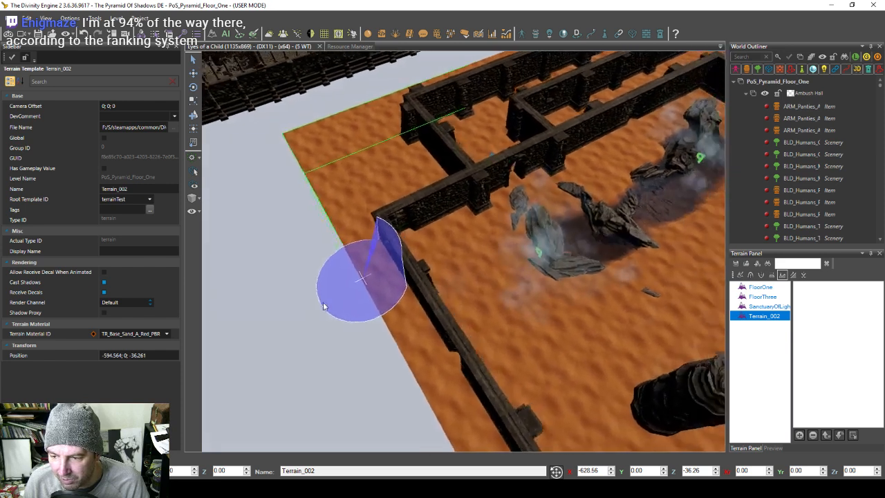
# Step: Extend the sunken area around the rock formation near the misty hall's corner and join it to the other hollows
pyautogui.press('Right')
pyautogui.press('5')
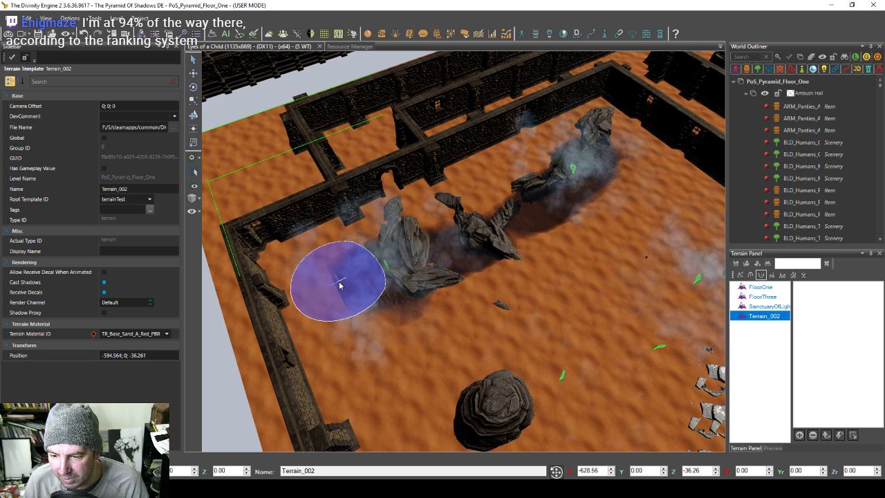
pyautogui.click(751, 276)
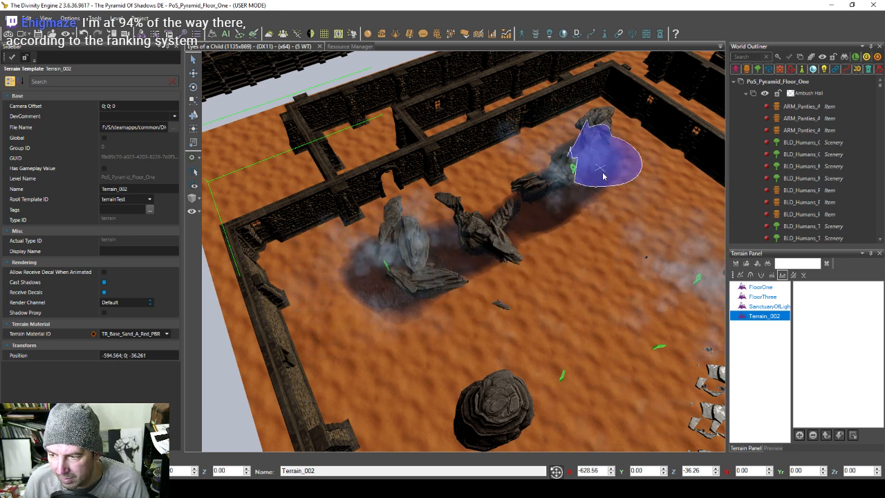
pyautogui.moveTo(551, 253); pyautogui.dragTo(527, 270, button='middle')
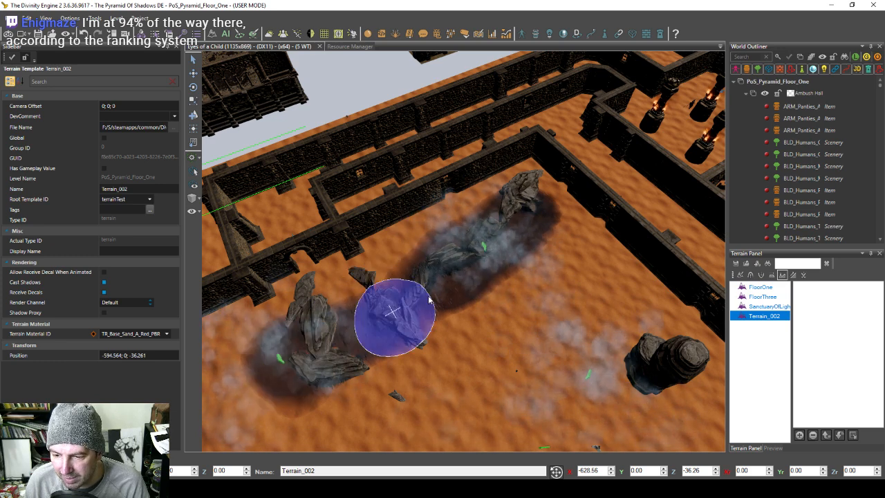
# Step: Lower the sand in a closed ring around the chained figure in the walled room to expose the red pool beneath
pyautogui.moveTo(411, 352)
pyautogui.mouseDown(button='middle')
pyautogui.moveTo(477, 287)
pyautogui.moveTo(497, 306)
pyautogui.moveTo(493, 320)
pyautogui.moveTo(444, 337)
pyautogui.moveTo(362, 336)
pyautogui.moveTo(309, 368)
pyautogui.moveTo(325, 247)
pyautogui.moveTo(350, 263)
pyautogui.moveTo(389, 253)
pyautogui.moveTo(363, 277)
pyautogui.moveTo(381, 275)
pyautogui.moveTo(371, 276)
pyautogui.mouseUp(button='middle')
pyautogui.scroll(5, 477, 287)
pyautogui.scroll(1, 364, 278)
pyautogui.scroll(5, 366, 276)
pyautogui.scroll(-8, 366, 275)
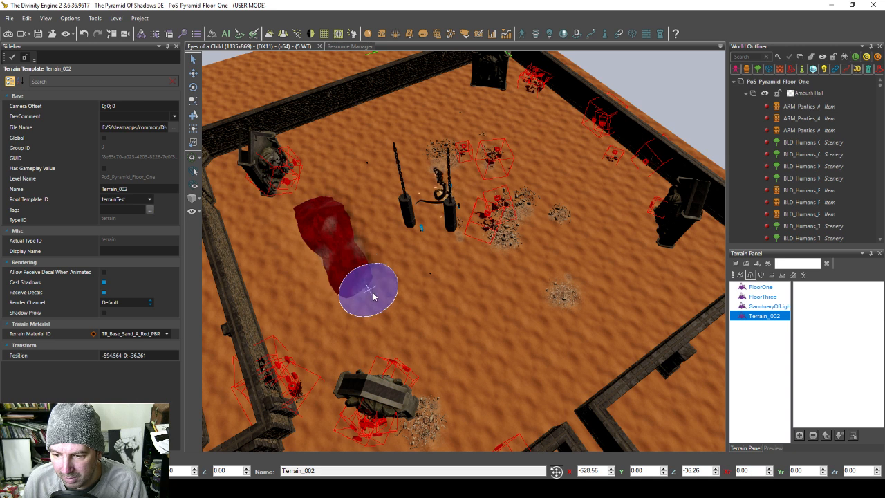
pyautogui.moveTo(372, 299); pyautogui.dragTo(374, 312)
pyautogui.moveTo(429, 308)
pyautogui.mouseDown()
pyautogui.moveTo(458, 311)
pyautogui.moveTo(555, 249)
pyautogui.moveTo(500, 275)
pyautogui.mouseUp()
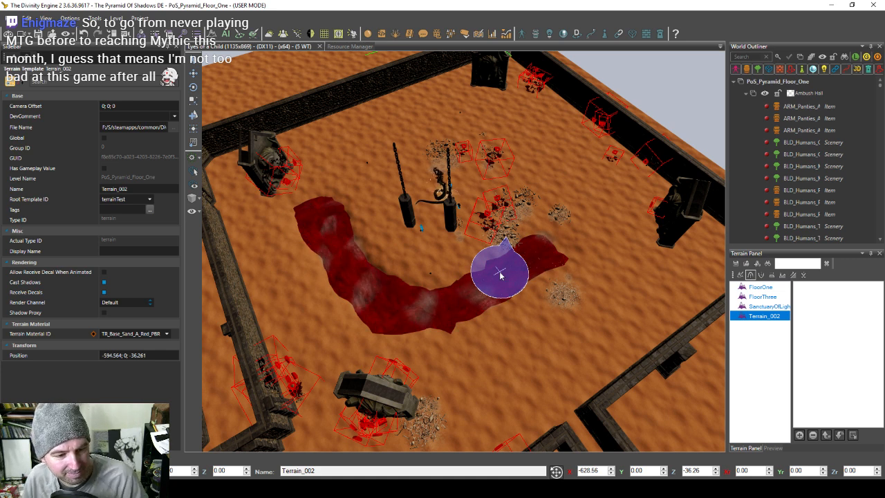
pyautogui.moveTo(490, 287); pyautogui.dragTo(466, 326, button='middle')
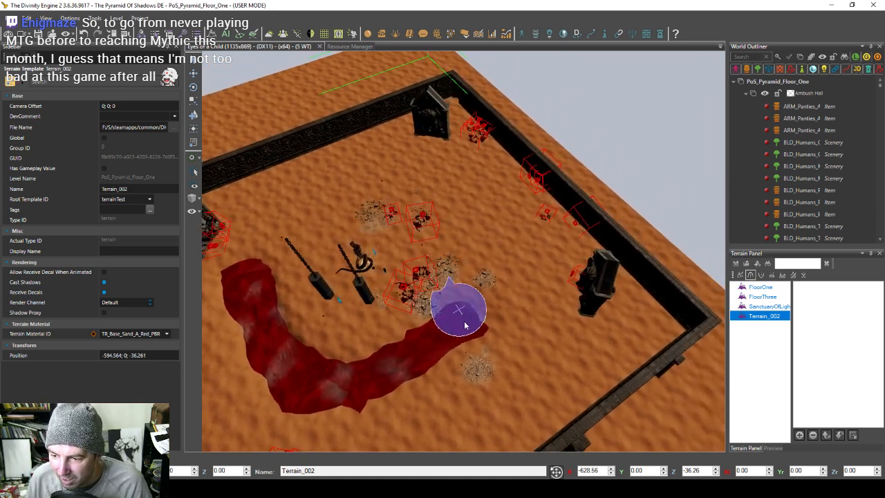
pyautogui.moveTo(466, 326)
pyautogui.mouseDown()
pyautogui.moveTo(501, 310)
pyautogui.moveTo(518, 269)
pyautogui.moveTo(467, 209)
pyautogui.moveTo(503, 244)
pyautogui.moveTo(490, 222)
pyautogui.moveTo(434, 188)
pyautogui.moveTo(382, 176)
pyautogui.moveTo(433, 179)
pyautogui.moveTo(425, 196)
pyautogui.moveTo(372, 224)
pyautogui.mouseUp()
pyautogui.press('a')
pyautogui.press('w')
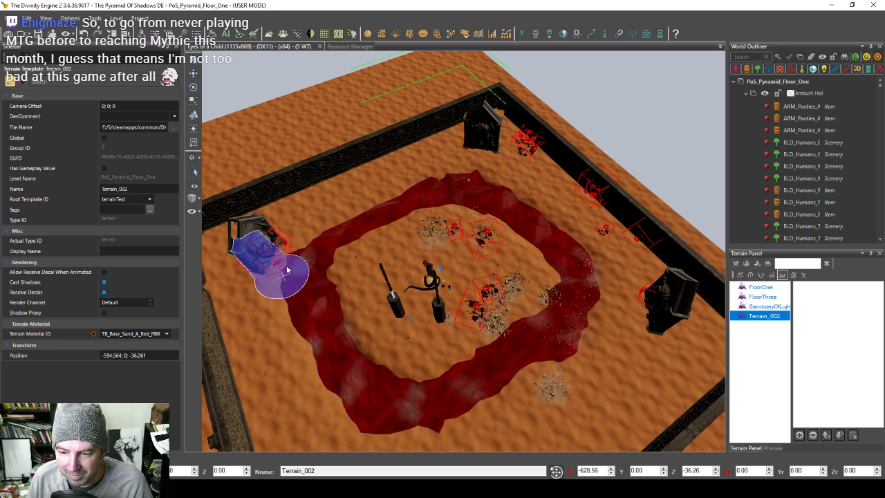
# Step: Raise the sand on the central island near the hanging chains, inside the red ring
pyautogui.scroll(5, 288, 287)
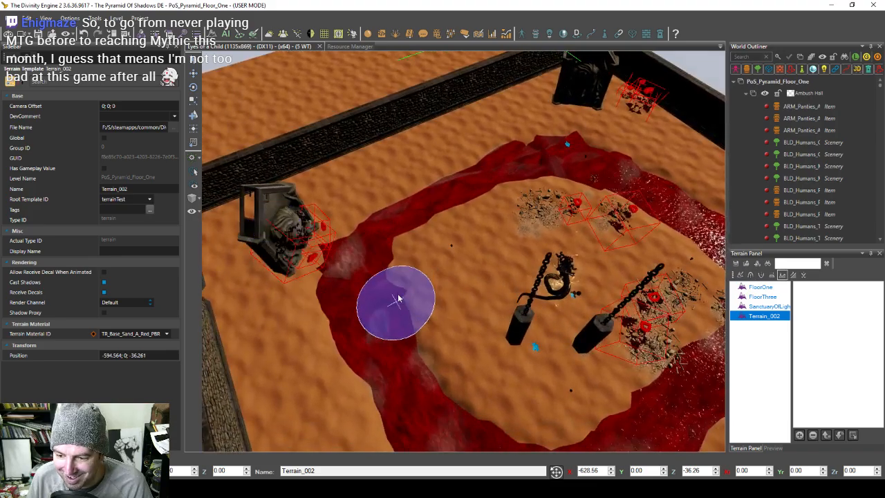
pyautogui.moveTo(446, 380); pyautogui.dragTo(409, 361, button='middle')
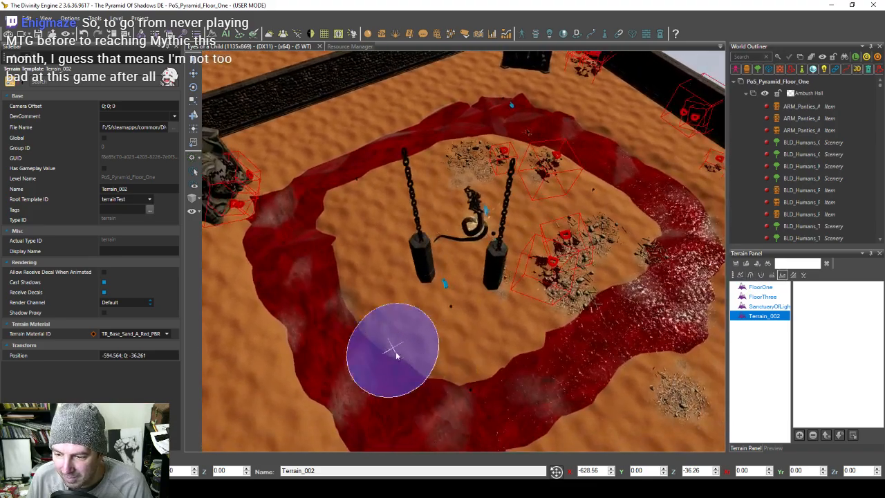
pyautogui.moveTo(463, 364); pyautogui.dragTo(445, 345, button='middle')
pyautogui.scroll(5, 446, 344)
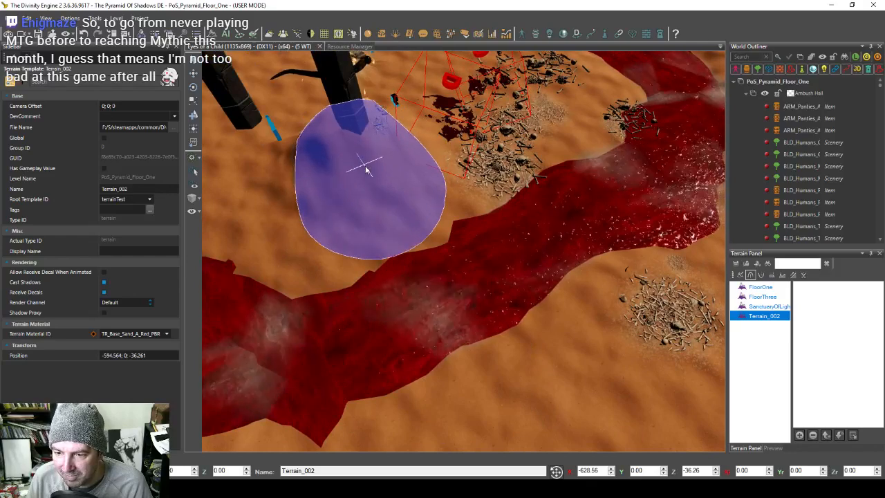
pyautogui.moveTo(367, 158)
pyautogui.mouseDown()
pyautogui.moveTo(362, 141)
pyautogui.moveTo(316, 156)
pyautogui.mouseUp()
pyautogui.moveTo(332, 153)
pyautogui.mouseDown(button='middle')
pyautogui.moveTo(579, 165)
pyautogui.moveTo(572, 176)
pyautogui.mouseUp(button='middle')
pyautogui.moveTo(452, 197); pyautogui.dragTo(338, 93)
# Step: Level the raised island out toward the inner edge of the red ring, across the bone piles and around the chained figure
pyautogui.moveTo(338, 93); pyautogui.dragTo(348, 177, button='middle')
pyautogui.moveTo(348, 177)
pyautogui.keyDown('shift'); pyautogui.mouseDown()
pyautogui.moveTo(362, 232)
pyautogui.moveTo(389, 180)
pyautogui.moveTo(476, 168)
pyautogui.moveTo(460, 206)
pyautogui.moveTo(550, 239)
pyautogui.moveTo(530, 279)
pyautogui.mouseUp(); pyautogui.keyUp('shift')
pyautogui.moveTo(530, 279); pyautogui.dragTo(491, 289, button='middle')
pyautogui.keyDown('shift'); pyautogui.moveTo(491, 289); pyautogui.dragTo(279, 242); pyautogui.keyUp('shift')
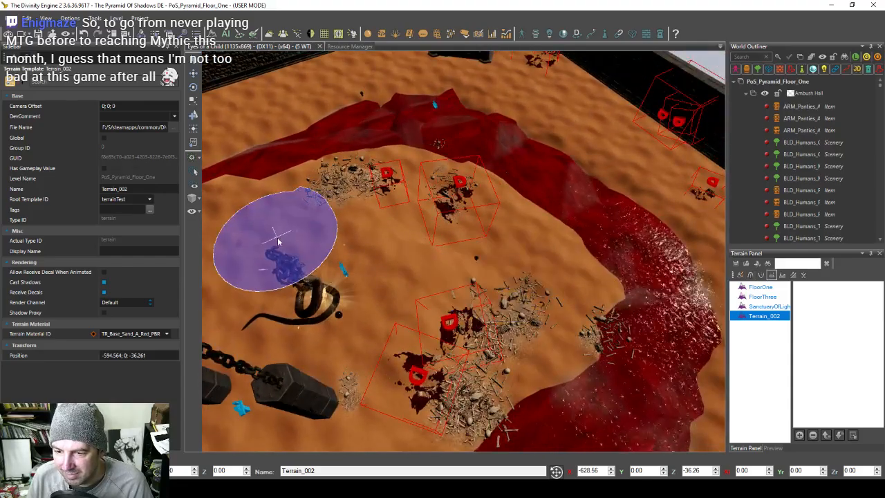
pyautogui.moveTo(341, 198)
pyautogui.keyDown('shift'); pyautogui.mouseDown()
pyautogui.moveTo(385, 189)
pyautogui.moveTo(386, 175)
pyautogui.moveTo(270, 184)
pyautogui.mouseUp(); pyautogui.keyUp('shift')
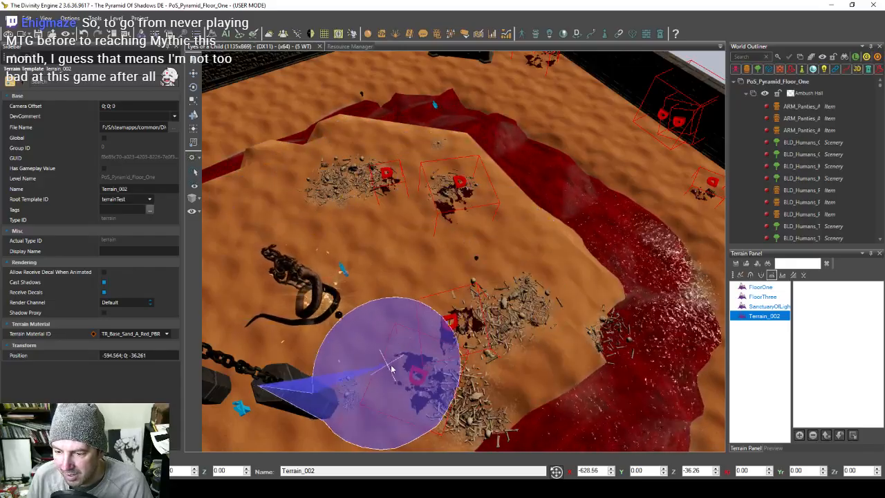
pyautogui.moveTo(399, 346); pyautogui.dragTo(404, 325, button='middle')
pyautogui.moveTo(428, 305); pyautogui.dragTo(405, 311, button='middle')
pyautogui.moveTo(387, 282)
pyautogui.mouseDown(button='middle')
pyautogui.moveTo(454, 272)
pyautogui.moveTo(440, 278)
pyautogui.moveTo(462, 279)
pyautogui.moveTo(440, 281)
pyautogui.moveTo(455, 284)
pyautogui.moveTo(466, 278)
pyautogui.moveTo(466, 257)
pyautogui.mouseUp(button='middle')
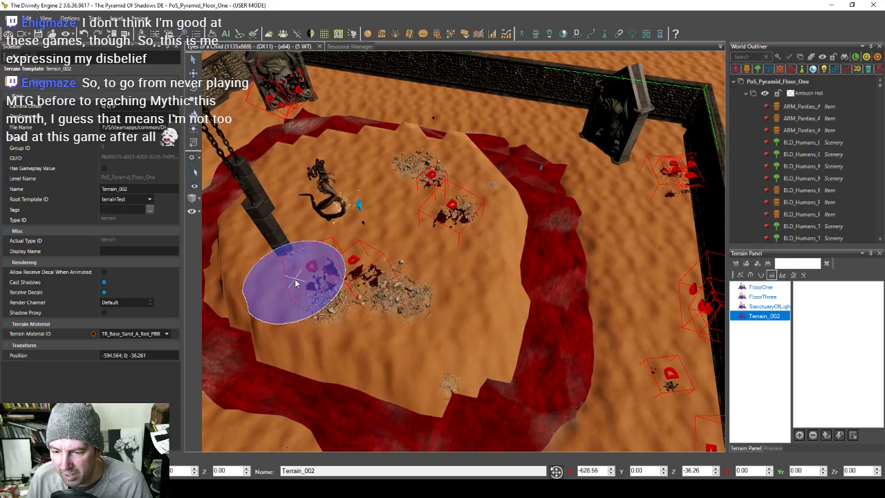
pyautogui.moveTo(266, 271); pyautogui.dragTo(390, 302, button='middle')
pyautogui.moveTo(390, 301)
pyautogui.mouseDown()
pyautogui.moveTo(425, 314)
pyautogui.moveTo(384, 266)
pyautogui.moveTo(365, 269)
pyautogui.moveTo(316, 247)
pyautogui.moveTo(346, 247)
pyautogui.mouseUp()
pyautogui.hotkey('ctrl', 'z')
# Step: Reshape and smooth the island's banks into a rounded edge along the red ring
pyautogui.moveTo(377, 267); pyautogui.dragTo(391, 269, button='middle')
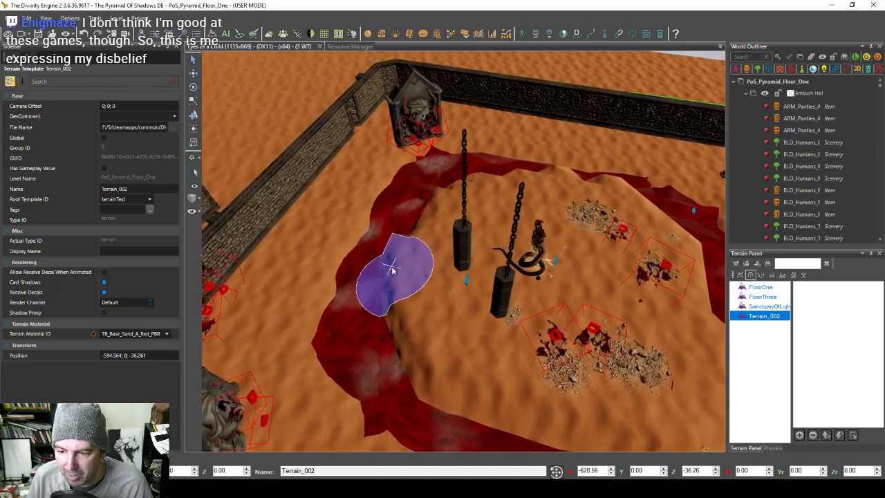
pyautogui.moveTo(391, 251)
pyautogui.mouseDown()
pyautogui.moveTo(402, 253)
pyautogui.moveTo(393, 267)
pyautogui.moveTo(404, 319)
pyautogui.moveTo(451, 317)
pyautogui.moveTo(426, 322)
pyautogui.moveTo(389, 305)
pyautogui.moveTo(385, 377)
pyautogui.moveTo(465, 394)
pyautogui.mouseUp()
pyautogui.moveTo(451, 380); pyautogui.dragTo(423, 352, button='middle')
pyautogui.moveTo(422, 352)
pyautogui.mouseDown()
pyautogui.moveTo(414, 326)
pyautogui.moveTo(518, 351)
pyautogui.moveTo(624, 336)
pyautogui.moveTo(616, 332)
pyautogui.mouseUp()
pyautogui.moveTo(616, 332); pyautogui.dragTo(565, 348, button='middle')
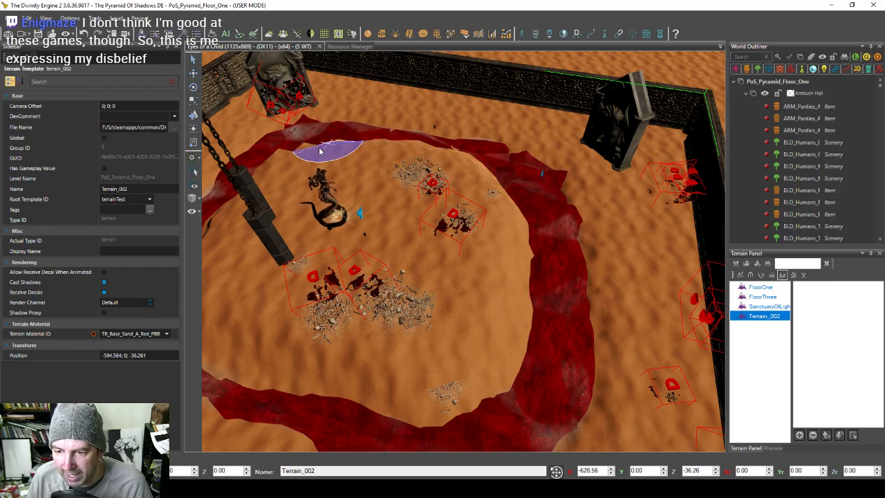
# Step: Lower the sand at the ring's corner nearest the dark shrine to widen the red pool there
pyautogui.scroll(5, 296, 174)
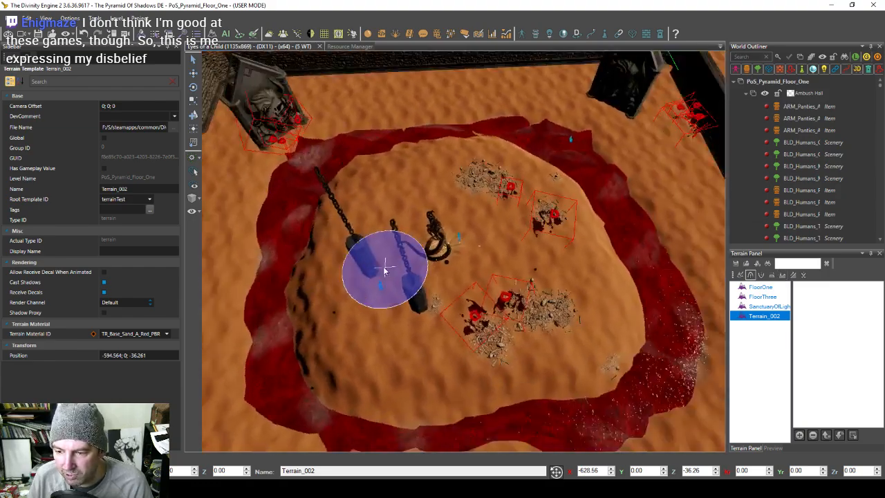
pyautogui.moveTo(384, 270)
pyautogui.mouseDown(button='middle')
pyautogui.moveTo(395, 270)
pyautogui.moveTo(360, 239)
pyautogui.mouseUp(button='middle')
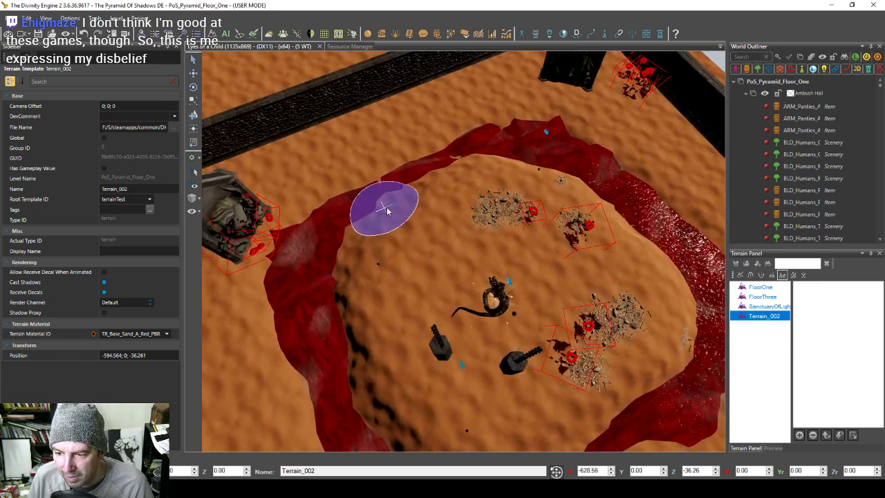
pyautogui.press('2')
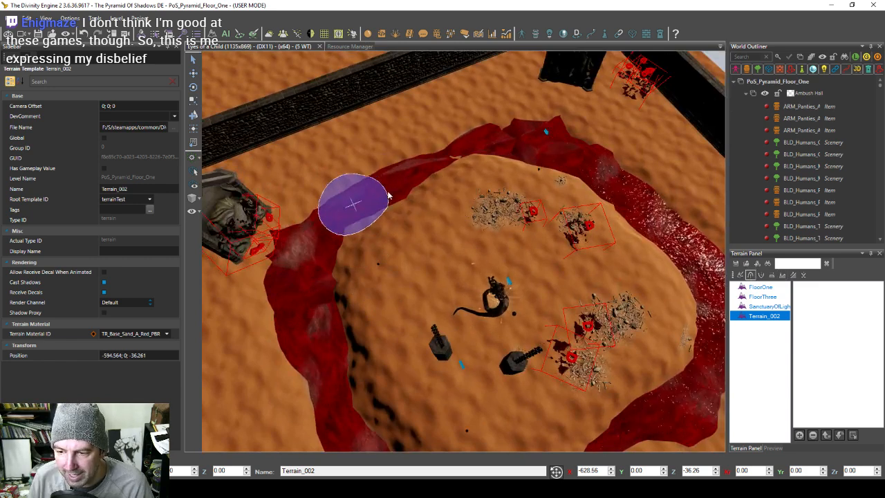
pyautogui.scroll(-3, 383, 220)
pyautogui.moveTo(391, 241)
pyautogui.mouseDown(button='middle')
pyautogui.moveTo(379, 237)
pyautogui.moveTo(413, 245)
pyautogui.mouseUp(button='middle')
pyautogui.scroll(3, 413, 245)
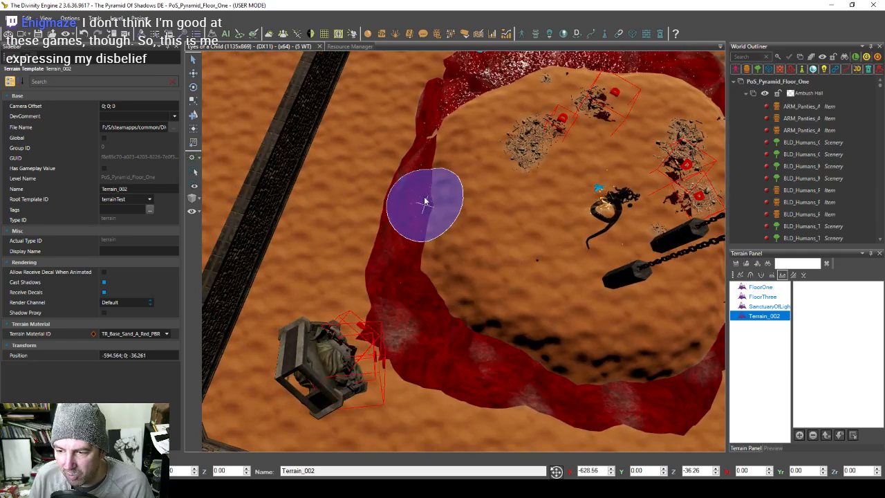
pyautogui.moveTo(413, 146); pyautogui.dragTo(398, 189, button='middle')
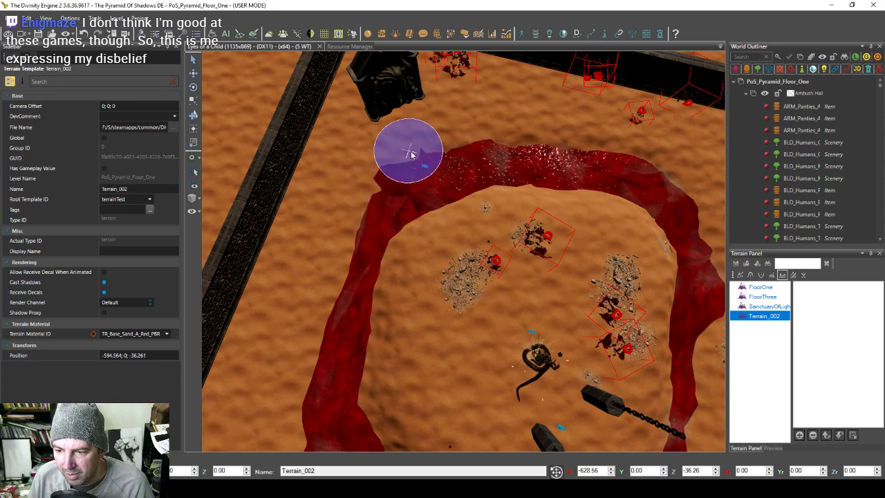
pyautogui.moveTo(419, 155)
pyautogui.mouseDown()
pyautogui.moveTo(434, 155)
pyautogui.moveTo(423, 130)
pyautogui.moveTo(484, 144)
pyautogui.mouseUp()
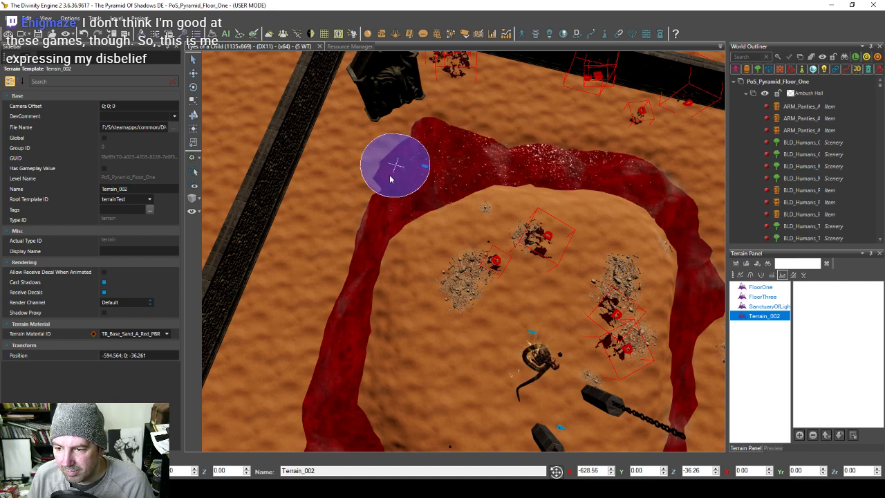
pyautogui.moveTo(368, 211); pyautogui.dragTo(373, 196)
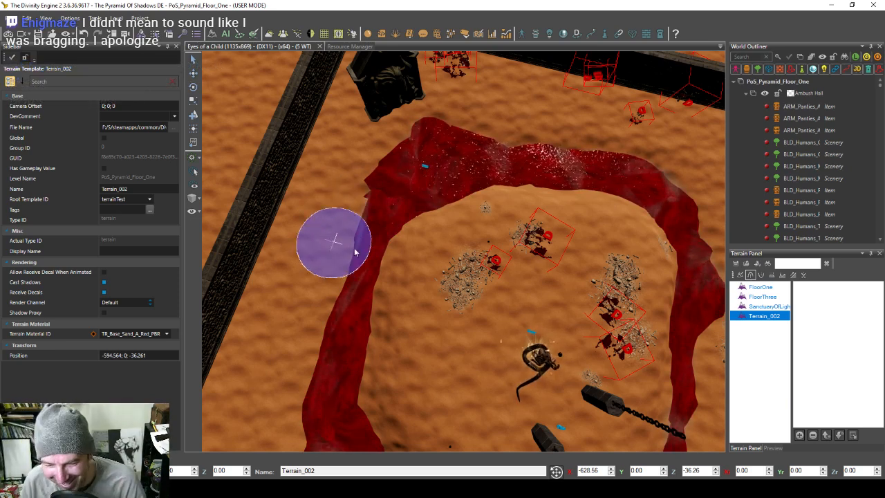
# Step: Rework the outer bank of the ring just beside the widened corner, on the side facing the long wall
pyautogui.keyDown('shift'); pyautogui.moveTo(356, 251); pyautogui.dragTo(368, 188); pyautogui.keyUp('shift')
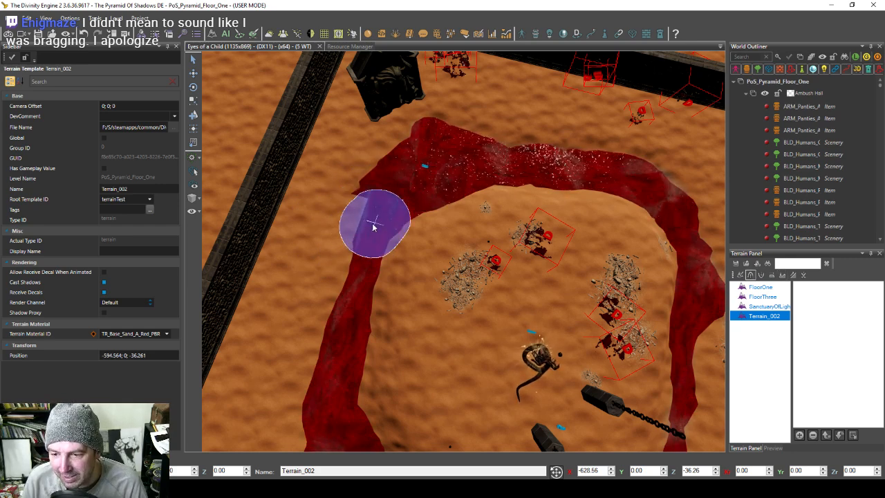
pyautogui.moveTo(373, 225); pyautogui.dragTo(356, 229, button='middle')
pyautogui.scroll(6, 356, 229)
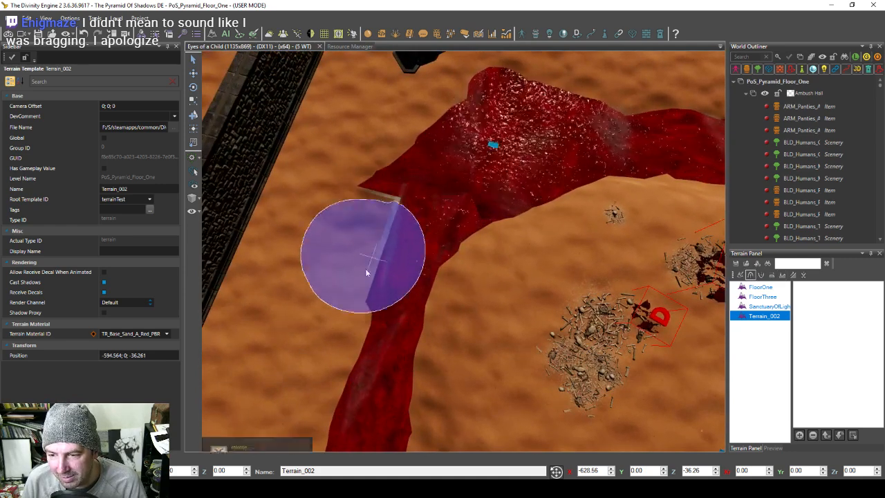
pyautogui.scroll(-4, 390, 247)
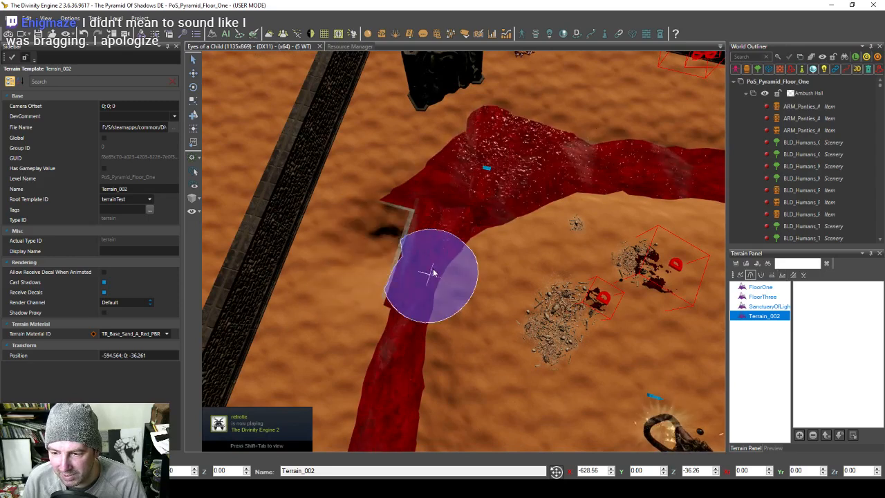
pyautogui.scroll(4, 443, 273)
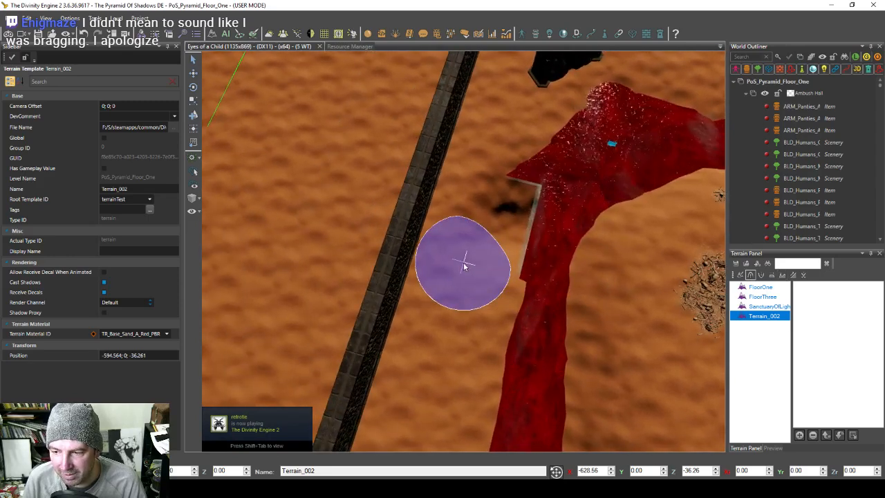
pyautogui.press('d')
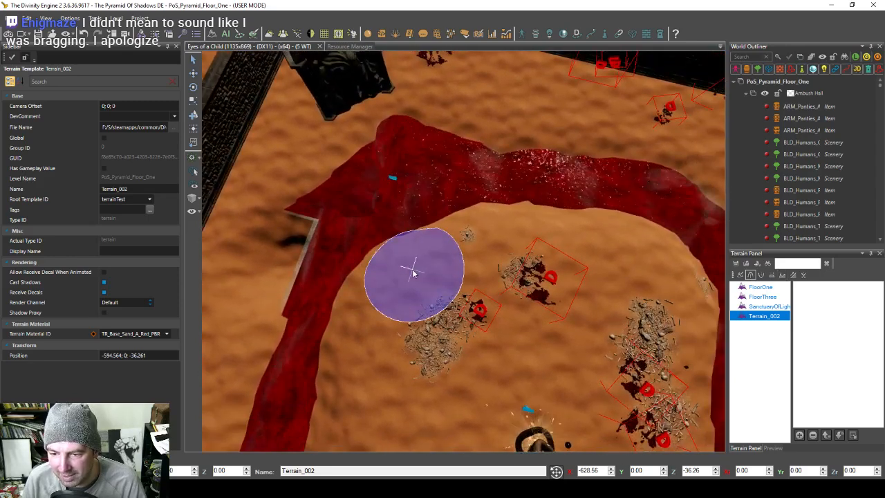
# Step: Raise and smooth the sand over the exposed straight edge of the red surface beside the ring's corner
pyautogui.scroll(3, 432, 270)
pyautogui.moveTo(446, 266); pyautogui.dragTo(444, 260, button='right')
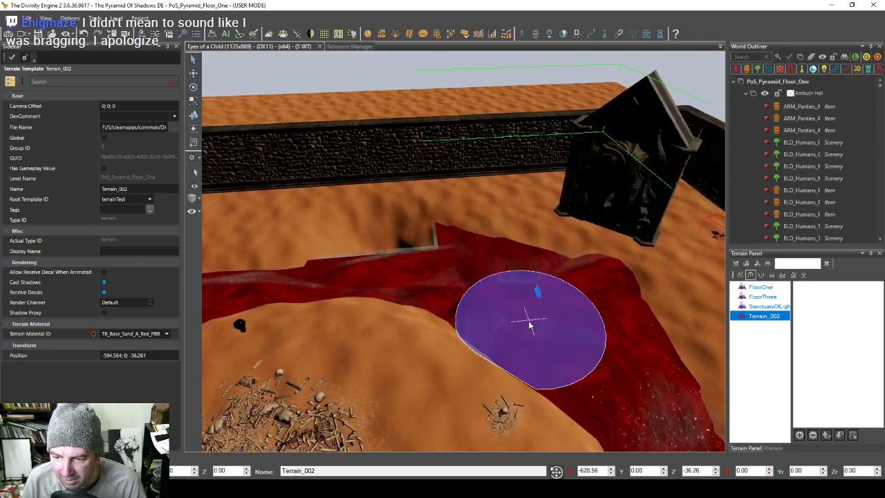
pyautogui.scroll(4, 520, 323)
pyautogui.moveTo(523, 320)
pyautogui.mouseDown()
pyautogui.moveTo(409, 310)
pyautogui.moveTo(396, 327)
pyautogui.moveTo(369, 327)
pyautogui.moveTo(422, 330)
pyautogui.mouseUp()
pyautogui.scroll(-4, 423, 330)
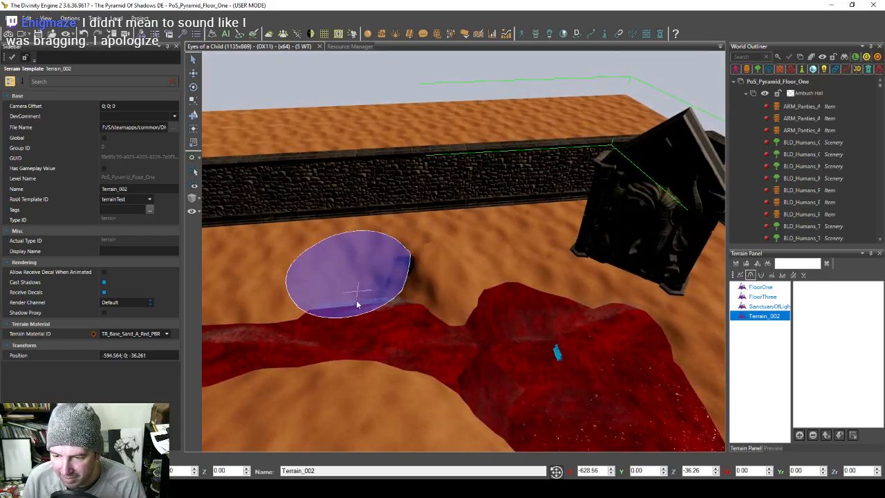
pyautogui.moveTo(358, 304)
pyautogui.mouseDown()
pyautogui.moveTo(464, 279)
pyautogui.moveTo(514, 278)
pyautogui.mouseUp()
pyautogui.moveTo(469, 267); pyautogui.dragTo(496, 303, button='middle')
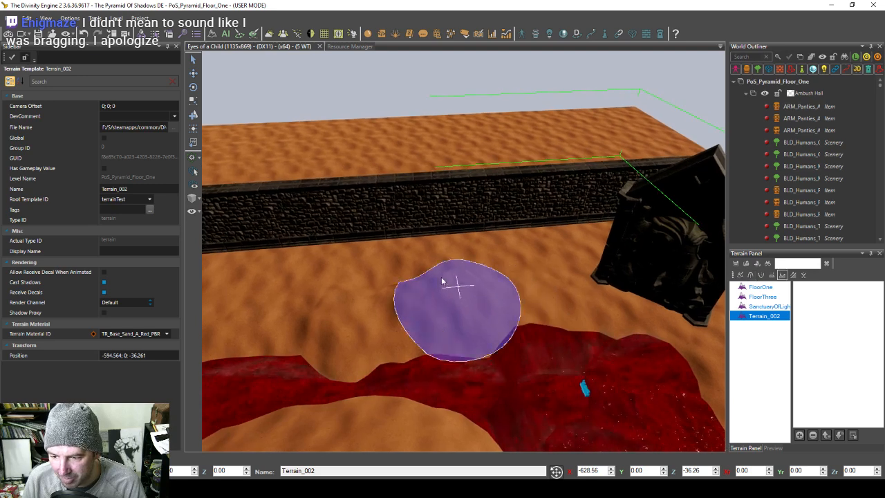
pyautogui.keyDown('shift'); pyautogui.moveTo(443, 283); pyautogui.dragTo(337, 294); pyautogui.keyUp('shift')
# Step: Refine and smooth the sand banks around the red pool's corner near the dark shrine
pyautogui.keyDown('alt'); pyautogui.moveTo(367, 297); pyautogui.dragTo(336, 316, button='middle'); pyautogui.keyUp('alt')
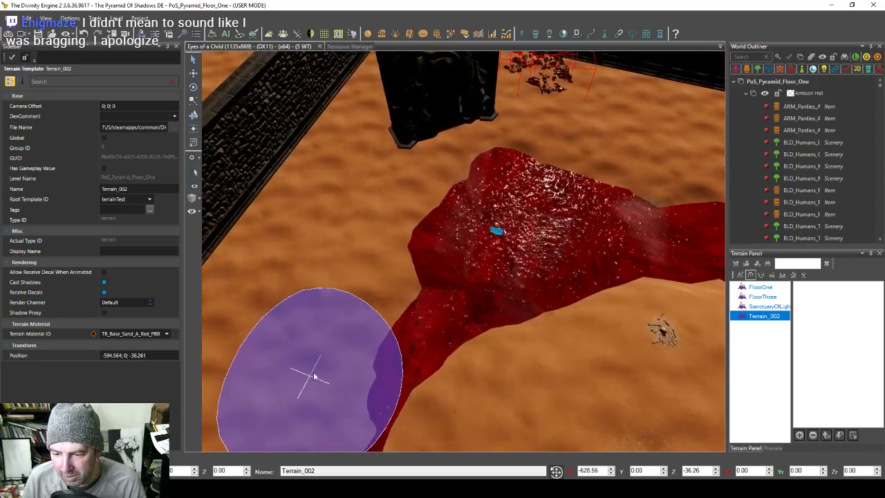
pyautogui.keyDown('alt'); pyautogui.moveTo(306, 375); pyautogui.dragTo(411, 332, button='middle'); pyautogui.keyUp('alt')
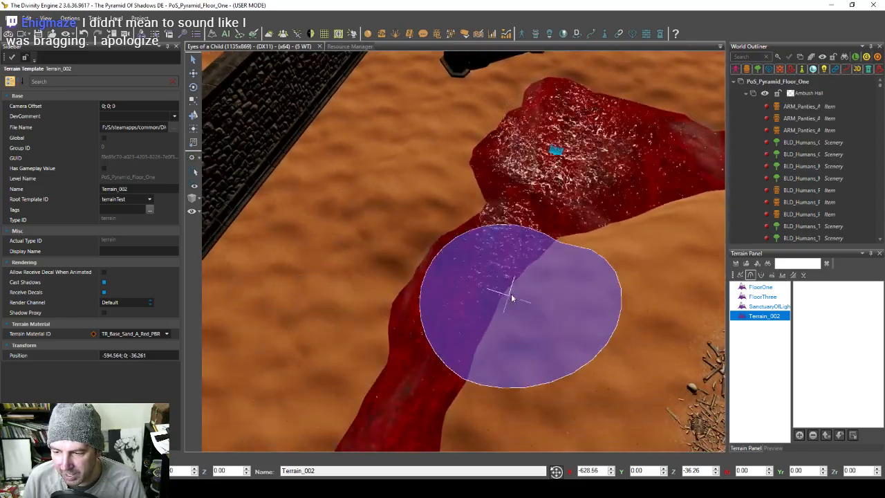
pyautogui.keyDown('alt'); pyautogui.moveTo(469, 296); pyautogui.dragTo(438, 306, button='middle'); pyautogui.keyUp('alt')
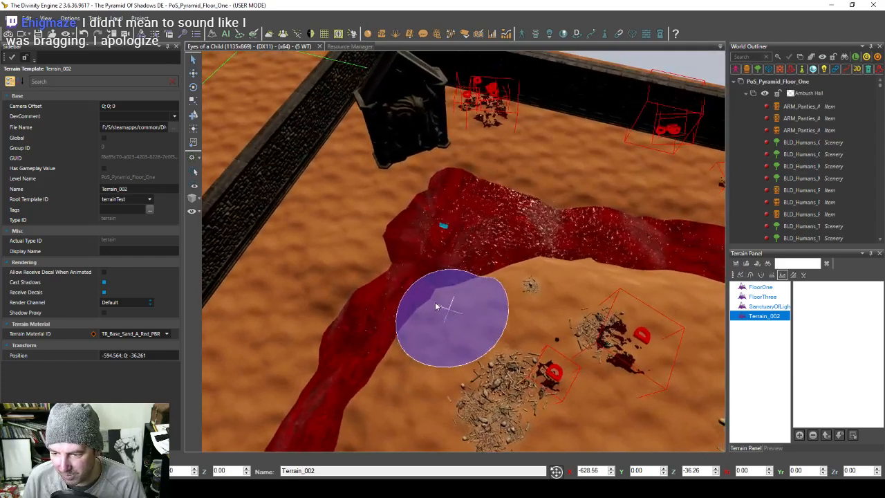
pyautogui.keyDown('alt'); pyautogui.moveTo(593, 278); pyautogui.dragTo(436, 257, button='middle'); pyautogui.keyUp('alt')
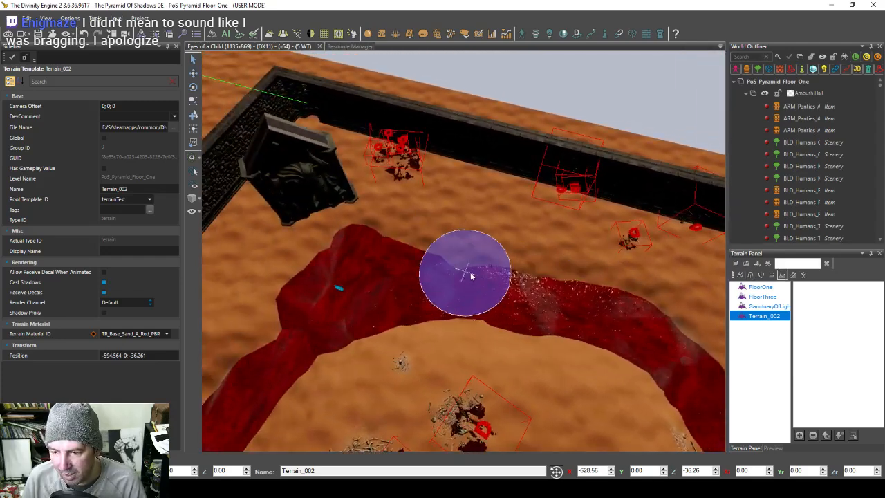
pyautogui.moveTo(291, 315)
pyautogui.keyDown('shift'); pyautogui.mouseDown()
pyautogui.moveTo(288, 300)
pyautogui.moveTo(263, 332)
pyautogui.moveTo(270, 353)
pyautogui.mouseUp(); pyautogui.keyUp('shift')
# Step: Sculpt and smooth the ring's outer bank in front of the tilted statue at the neighbouring corner
pyautogui.scroll(-3, 408, 332)
pyautogui.moveTo(417, 336); pyautogui.dragTo(369, 294, button='middle')
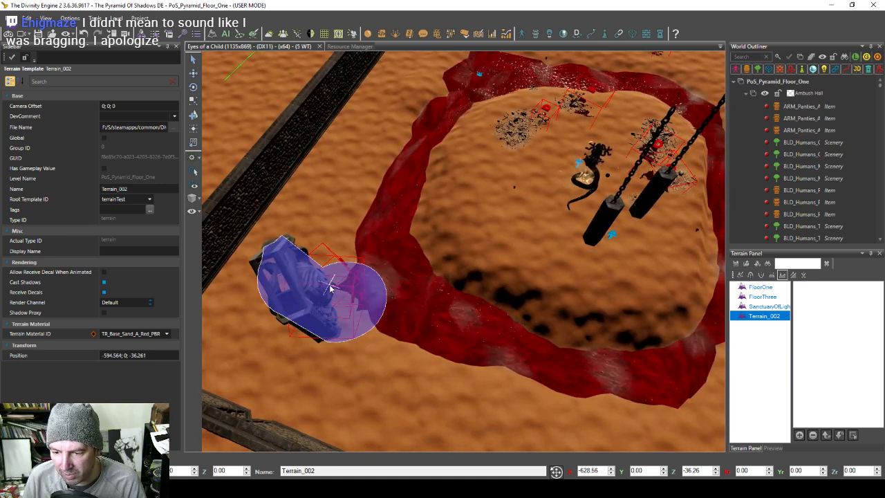
pyautogui.keyDown('shift'); pyautogui.moveTo(351, 300); pyautogui.dragTo(352, 295); pyautogui.keyUp('shift')
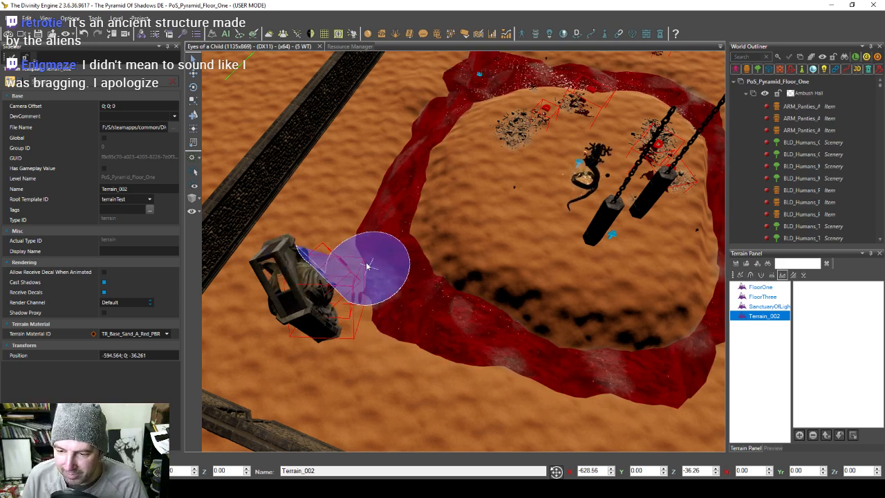
pyautogui.moveTo(365, 300)
pyautogui.keyDown('shift'); pyautogui.mouseDown()
pyautogui.moveTo(376, 306)
pyautogui.moveTo(364, 287)
pyautogui.moveTo(386, 293)
pyautogui.mouseUp(); pyautogui.keyUp('shift')
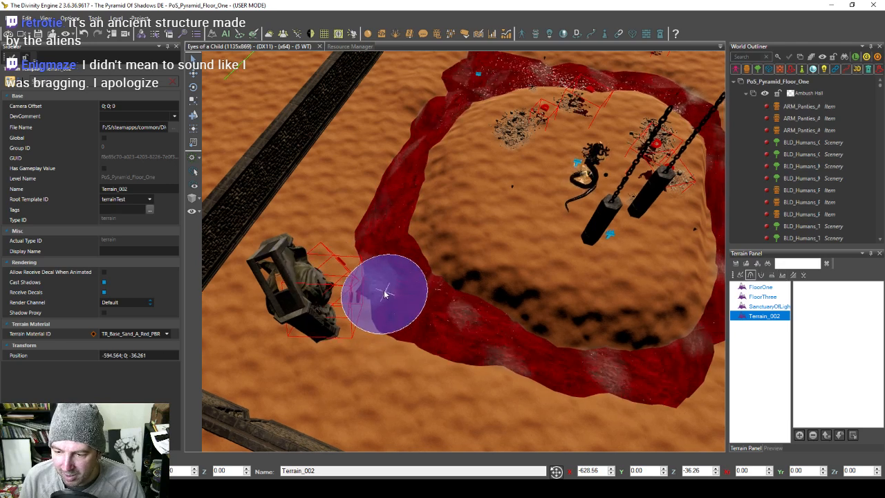
pyautogui.moveTo(385, 293); pyautogui.dragTo(367, 289, button='middle')
pyautogui.moveTo(367, 288)
pyautogui.keyDown('shift'); pyautogui.mouseDown()
pyautogui.moveTo(386, 268)
pyautogui.moveTo(349, 209)
pyautogui.moveTo(353, 221)
pyautogui.mouseUp(); pyautogui.keyUp('shift')
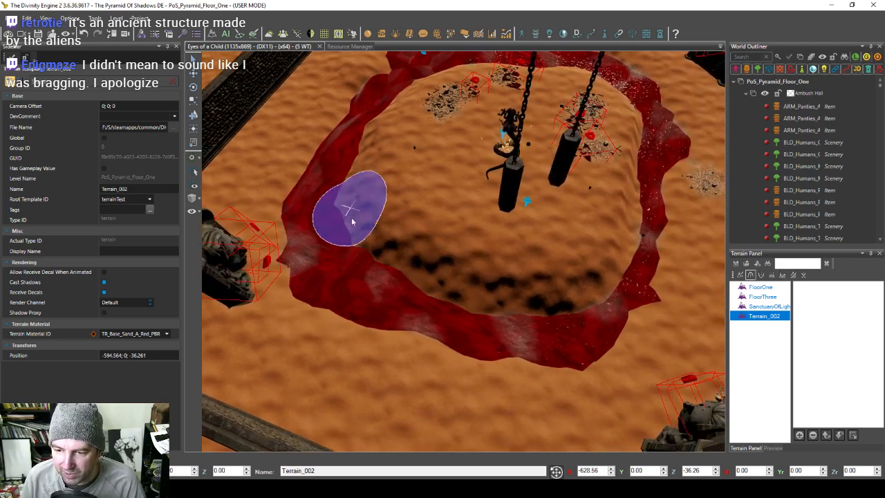
# Step: Widen the red ring at the corner beside the tilted statue by lowering and smoothing the surrounding sand
pyautogui.moveTo(353, 221); pyautogui.dragTo(397, 275, button='middle')
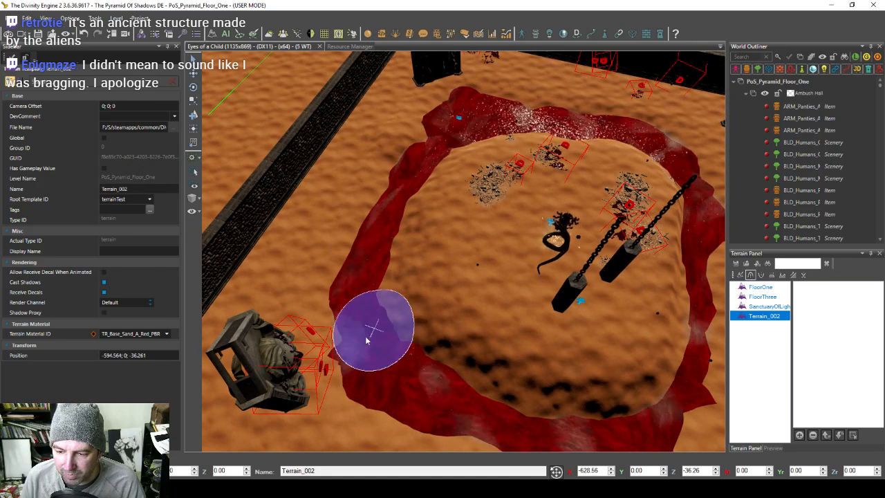
pyautogui.moveTo(340, 331)
pyautogui.mouseDown()
pyautogui.moveTo(318, 339)
pyautogui.moveTo(314, 374)
pyautogui.moveTo(303, 359)
pyautogui.moveTo(328, 365)
pyautogui.mouseUp()
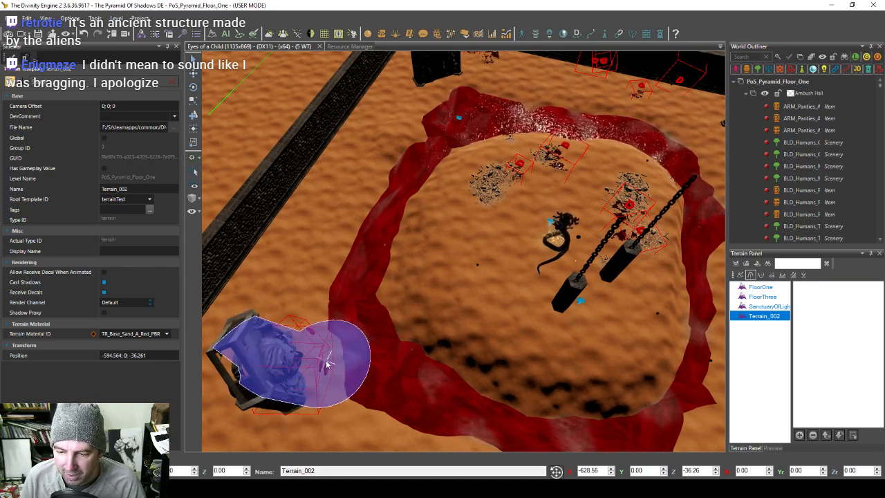
pyautogui.moveTo(387, 412); pyautogui.dragTo(302, 318, button='middle')
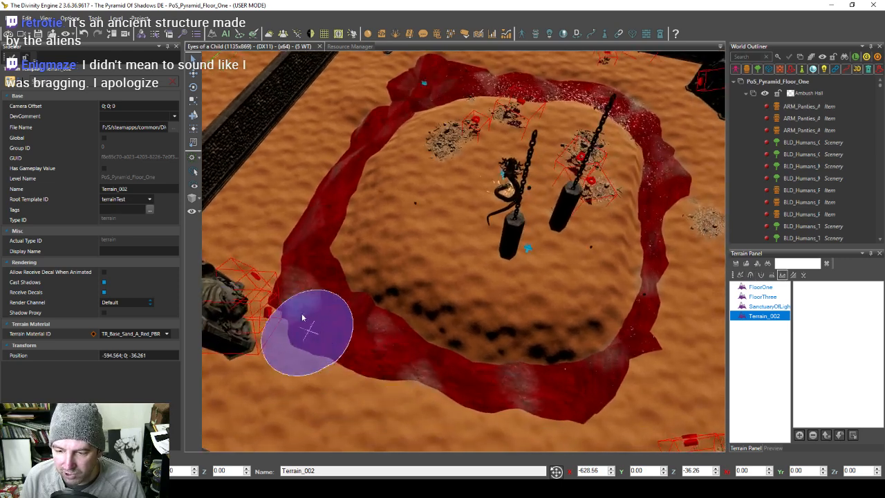
pyautogui.keyDown('shift'); pyautogui.moveTo(302, 317); pyautogui.dragTo(289, 317); pyautogui.keyUp('shift')
pyautogui.moveTo(289, 336); pyautogui.dragTo(326, 353, button='middle')
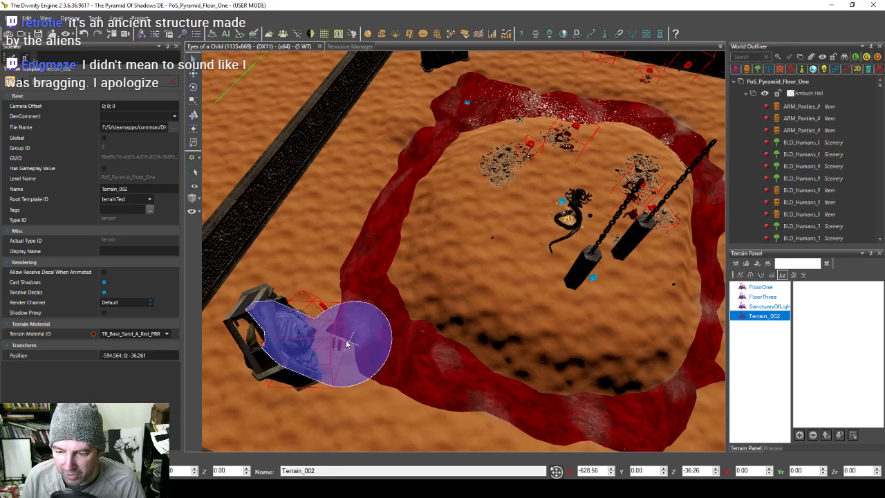
pyautogui.moveTo(356, 340); pyautogui.dragTo(366, 340)
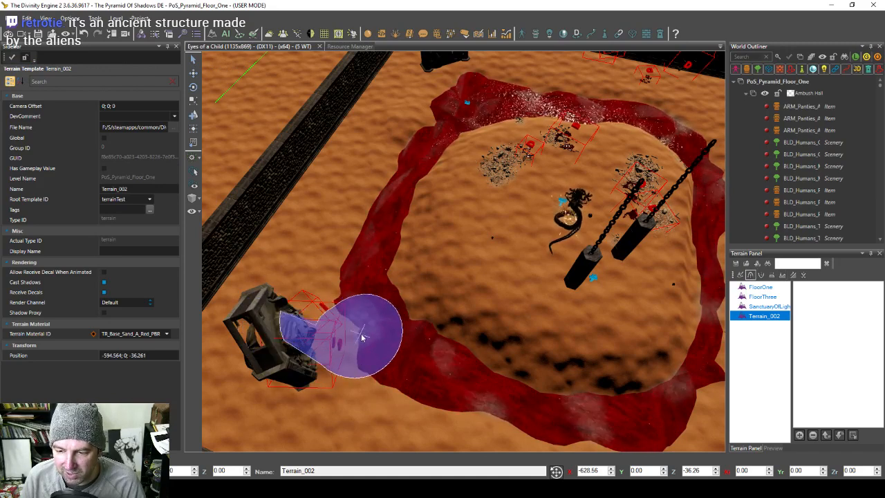
# Step: Reshape the ring's jagged corner and widen its narrow side by lowering and smoothing the outer sand bank near the rubble pile
pyautogui.moveTo(368, 342); pyautogui.dragTo(292, 336, button='middle')
pyautogui.press('shift')
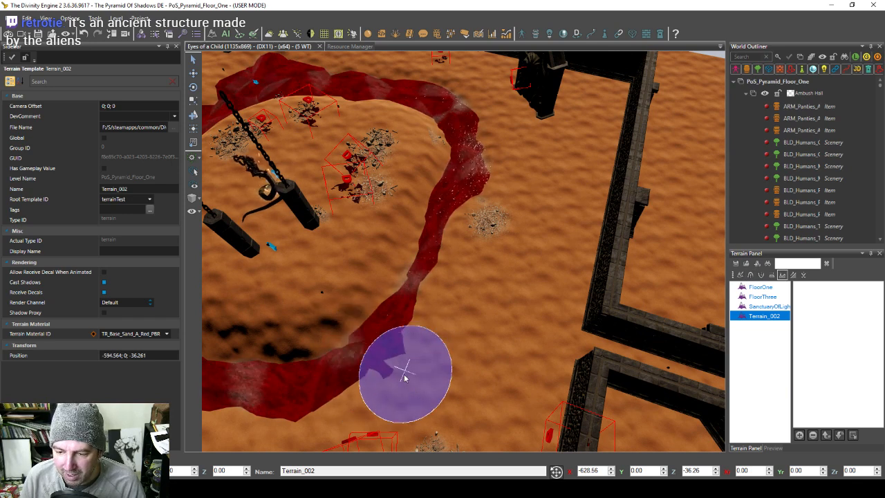
pyautogui.moveTo(406, 378); pyautogui.dragTo(433, 364, button='middle')
pyautogui.scroll(2, 433, 370)
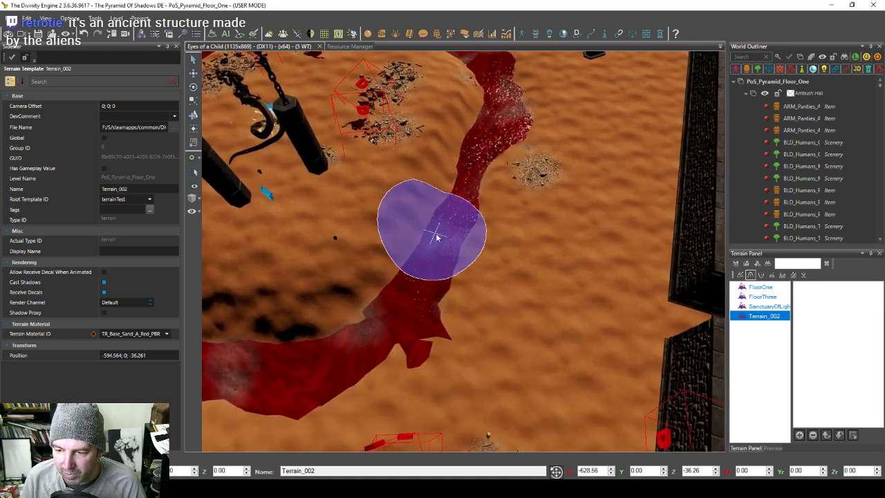
pyautogui.moveTo(446, 233); pyautogui.dragTo(441, 253, button='middle')
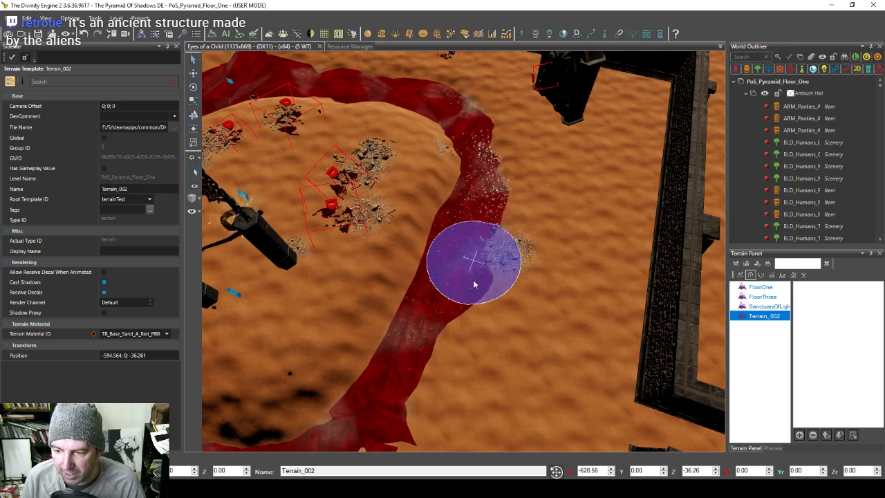
pyautogui.moveTo(483, 301); pyautogui.dragTo(429, 291, button='middle')
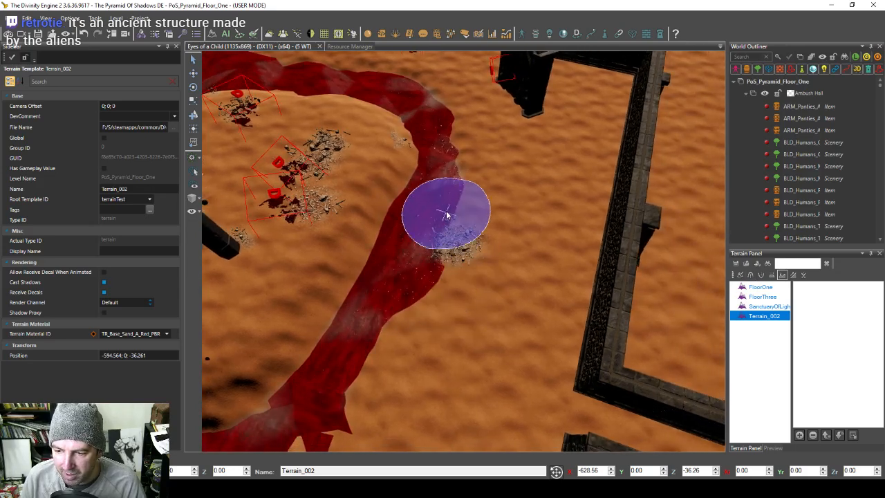
pyautogui.moveTo(453, 164)
pyautogui.mouseDown(button='middle')
pyautogui.moveTo(459, 203)
pyautogui.moveTo(450, 228)
pyautogui.mouseUp(button='middle')
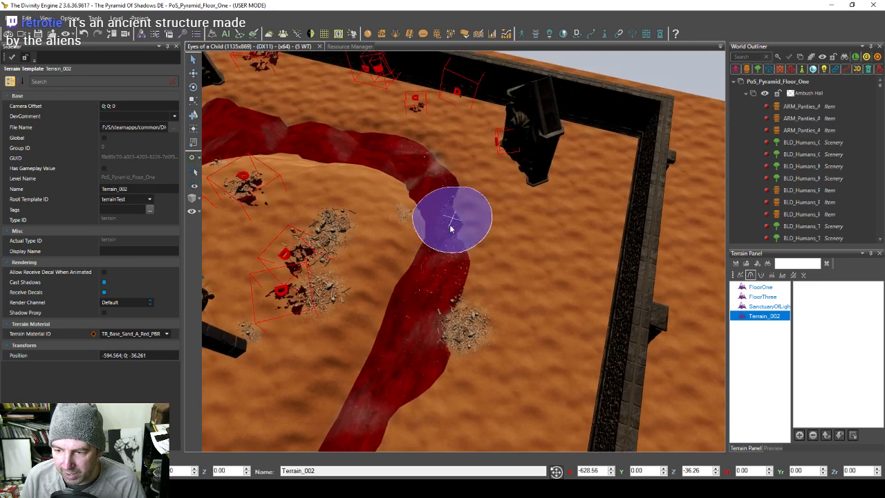
pyautogui.moveTo(439, 277); pyautogui.dragTo(458, 234, button='middle')
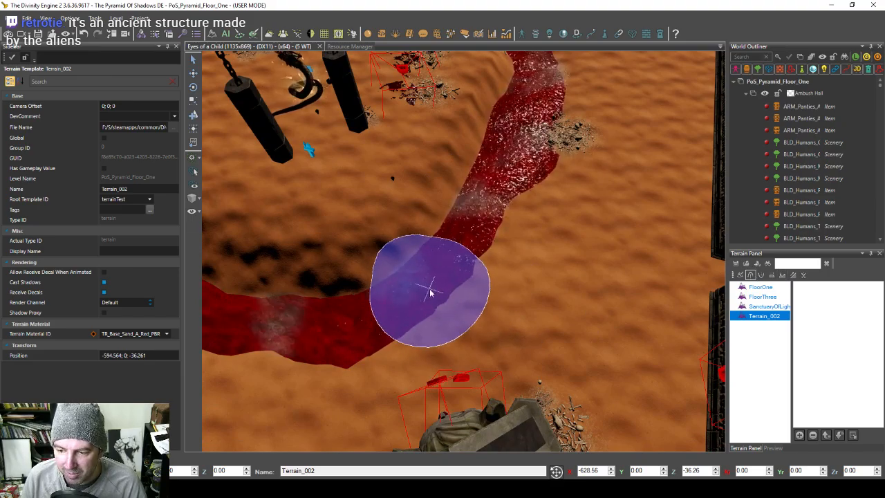
# Step: Carve back the central mound's edge between the reshaped corner and the rubble pile to widen the red channel
pyautogui.press('a')
pyautogui.press('w')
pyautogui.press('d')
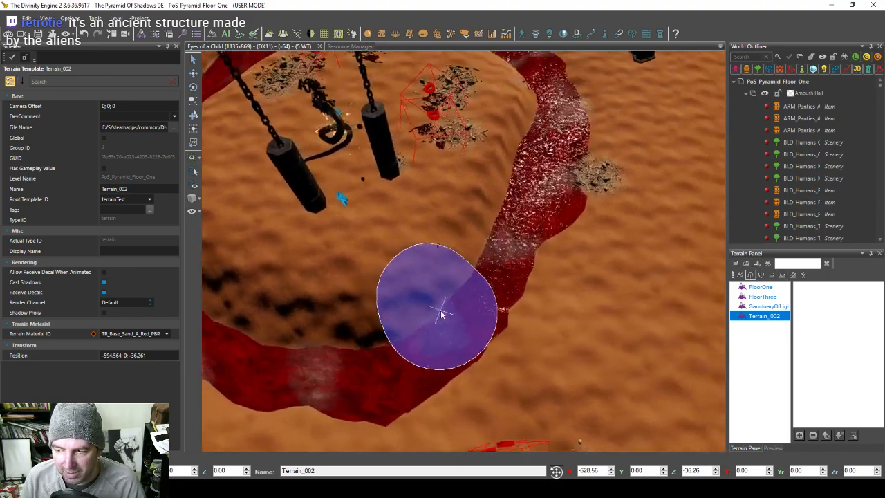
pyautogui.press('w')
pyautogui.press('d')
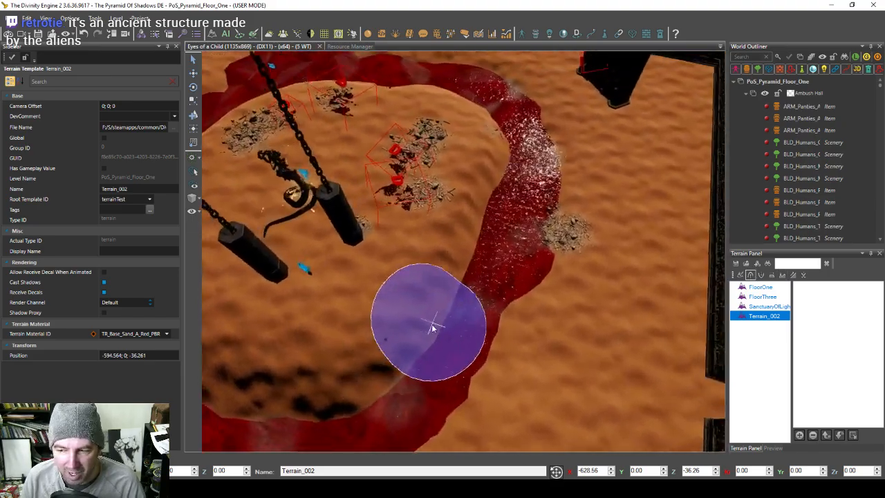
# Step: Trim and smooth the bulging far corner of the red ring in front of the dark shrine
pyautogui.hotkey('shift', 'w')
pyautogui.hotkey('shift', 'a')
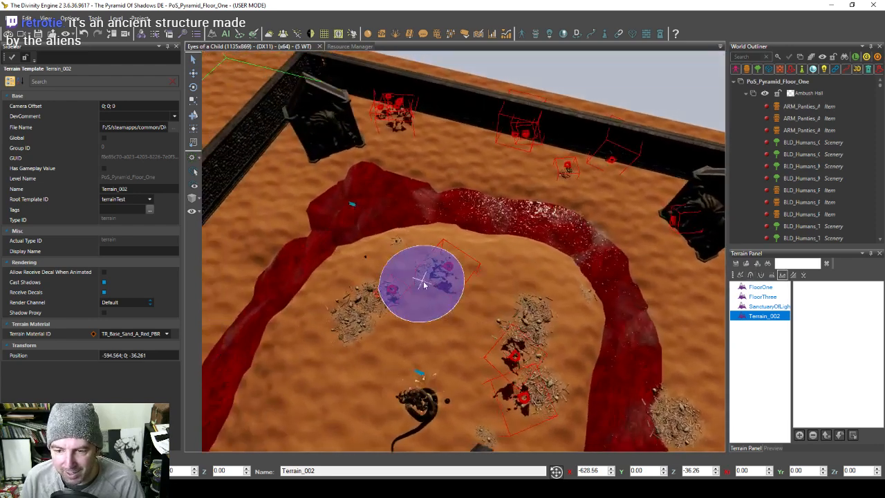
pyautogui.hotkey('shift', 'w')
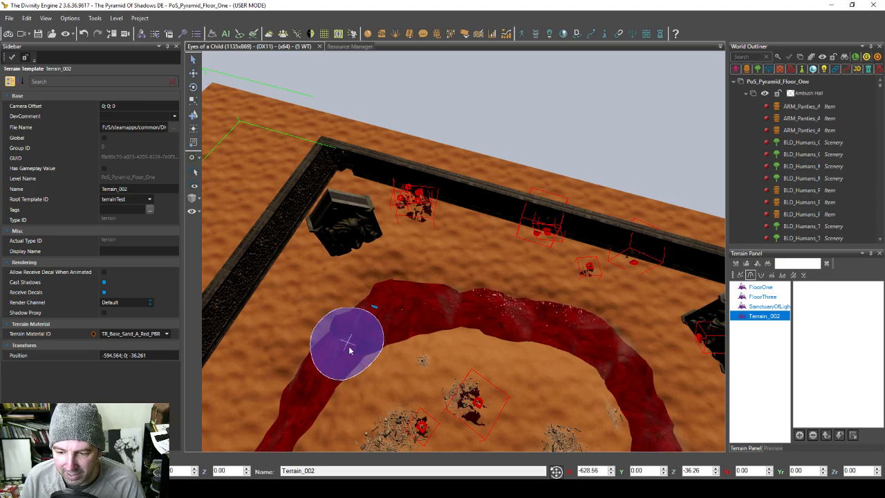
# Step: Examine the shape and width of the red ring all the way around the central mound
pyautogui.press('w')
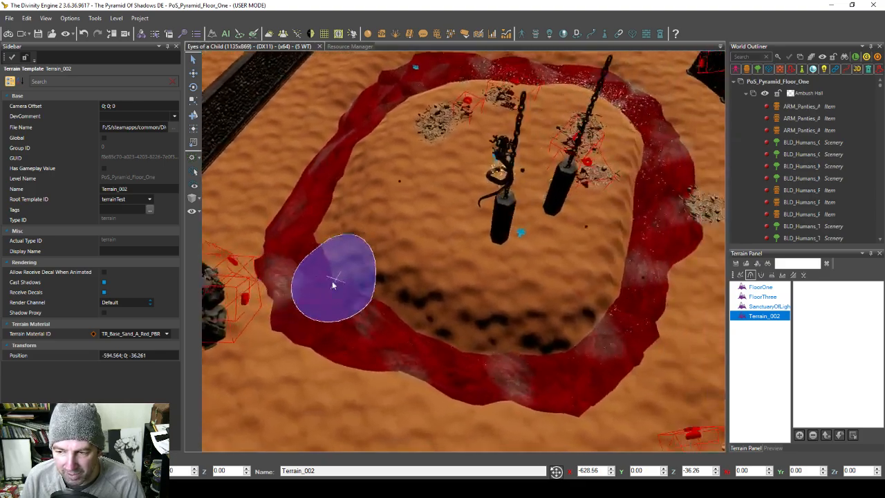
pyautogui.press('d')
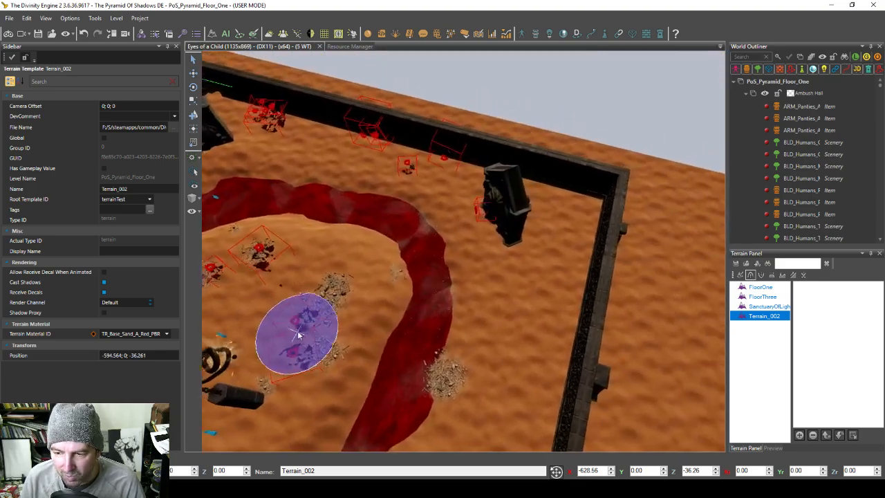
pyautogui.press('w')
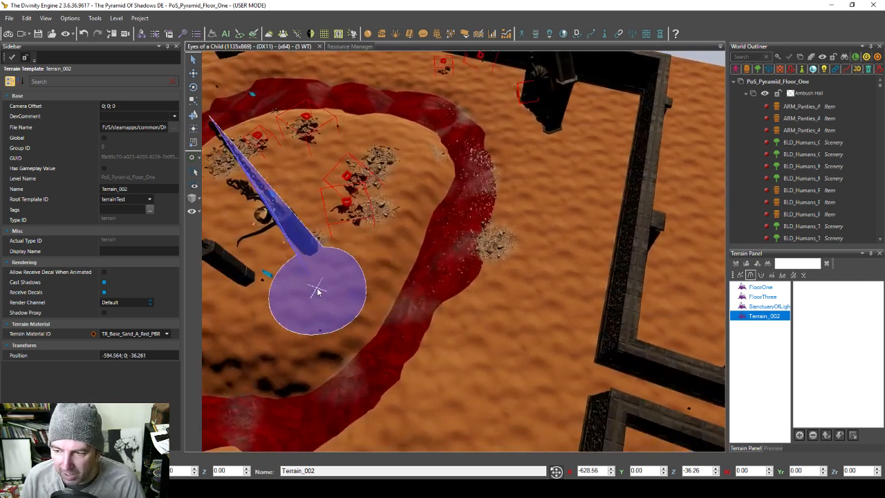
pyautogui.press('w')
pyautogui.press('d')
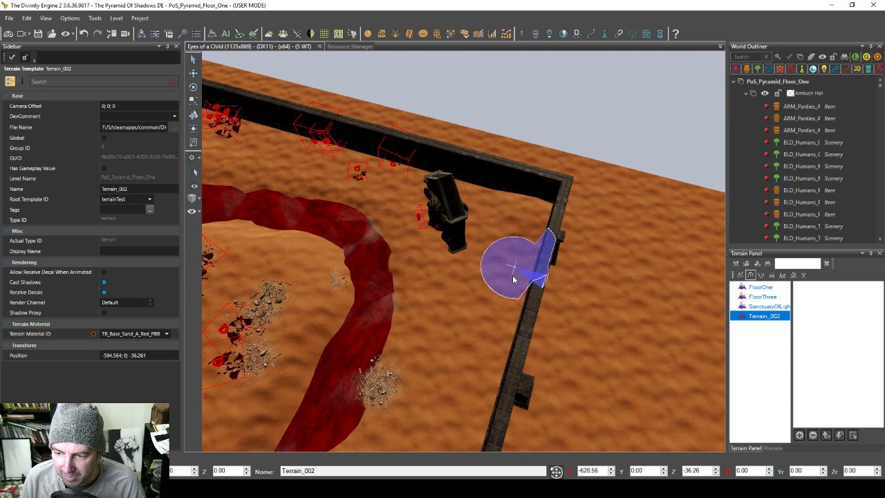
pyautogui.press('w')
pyautogui.press('a')
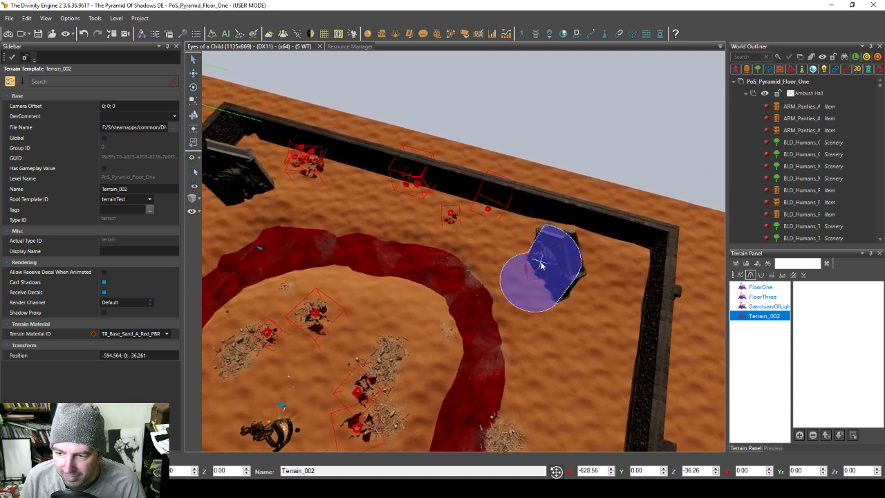
pyautogui.press('a')
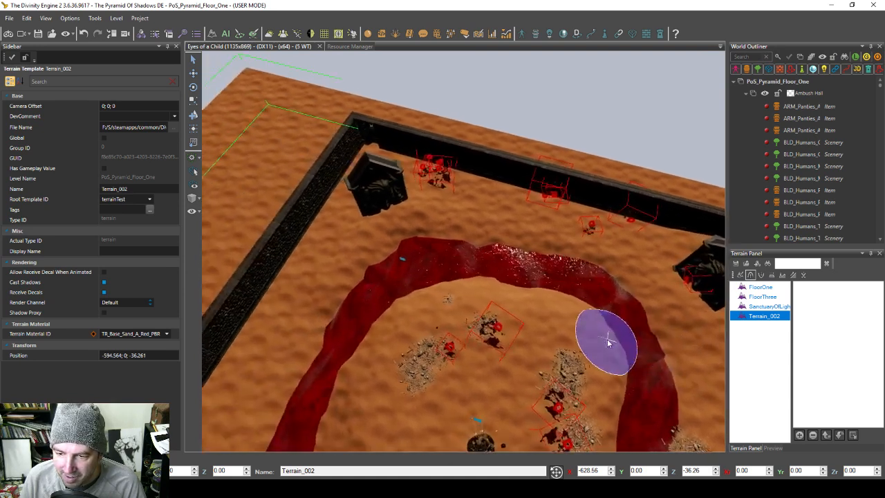
# Step: Inspect the sand terrain around the outer edge of the red moat and beside the nearby statues and walls
pyautogui.scroll(3, 376, 211)
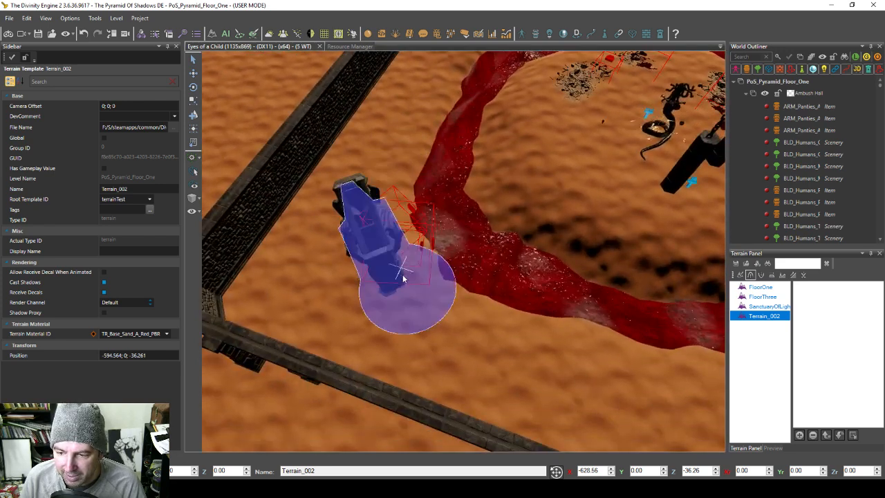
pyautogui.press('d')
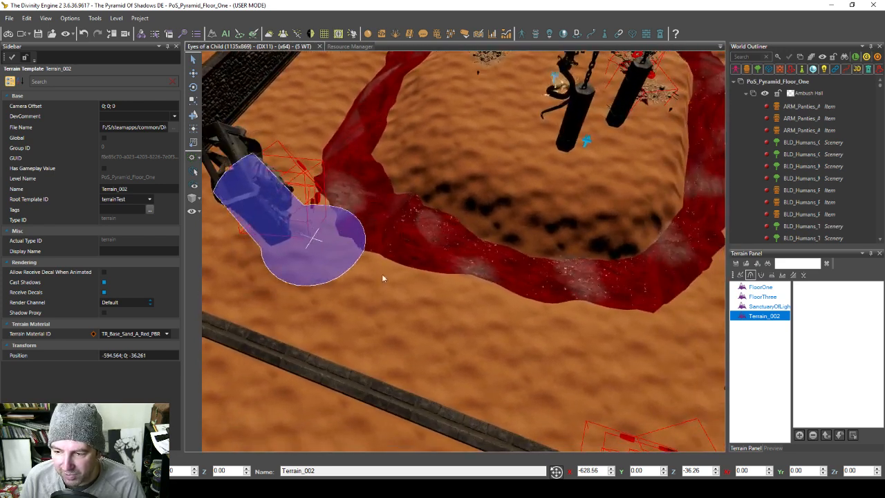
pyautogui.press('d')
pyautogui.press('d')
pyautogui.press('s')
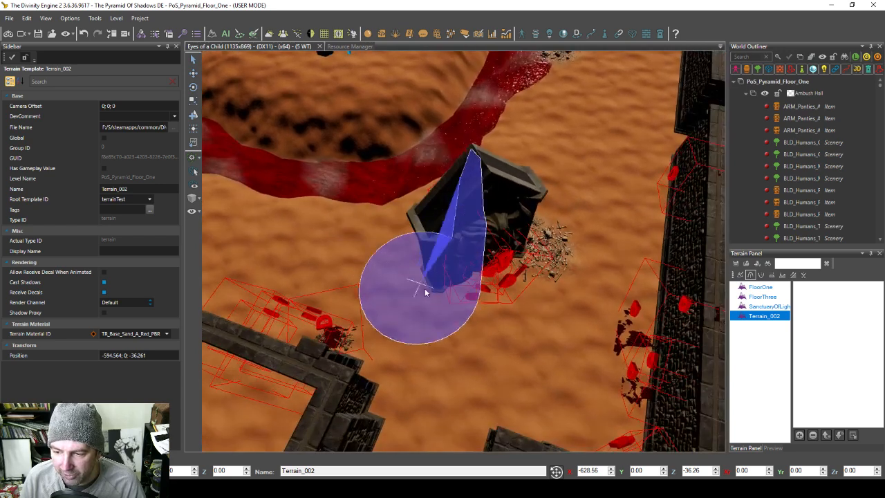
pyautogui.press('d')
pyautogui.moveTo(532, 278); pyautogui.dragTo(508, 290, button='middle')
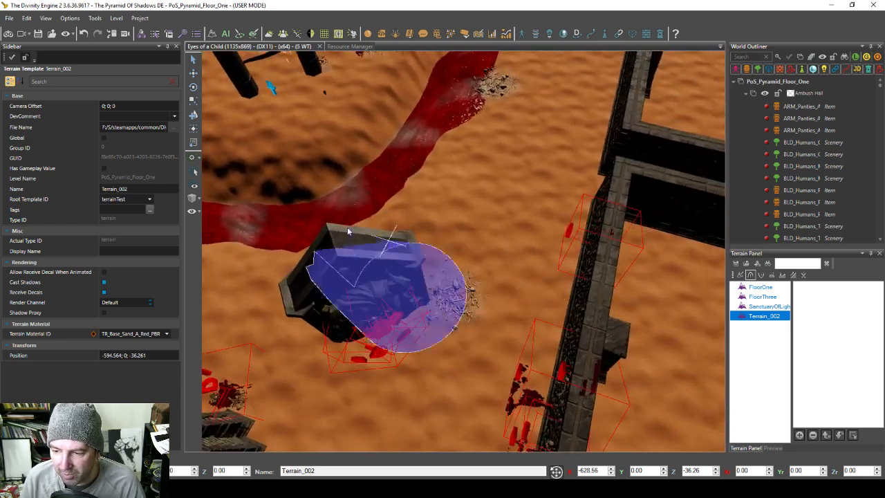
pyautogui.moveTo(350, 231); pyautogui.dragTo(399, 231, button='middle')
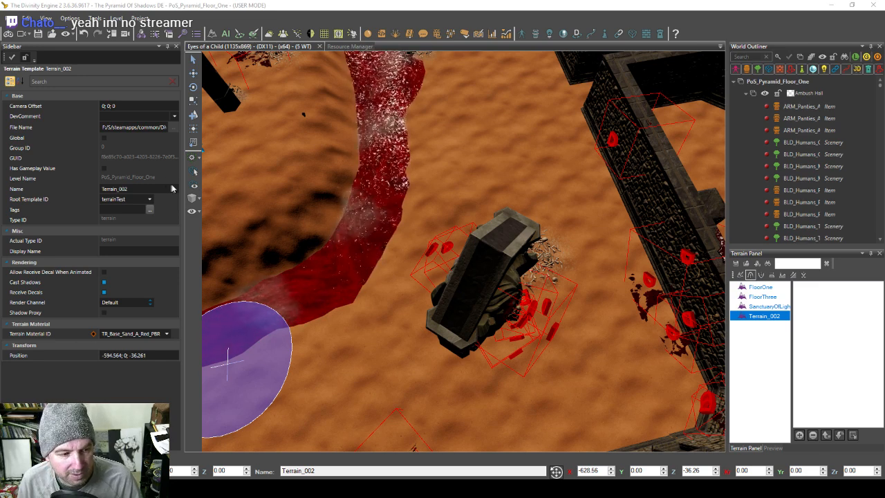
# Step: Maximize the browser window showing pipeline.gg and read through the team, playbook and testimonials sections
pyautogui.moveTo(396, 235); pyautogui.dragTo(408, 97)
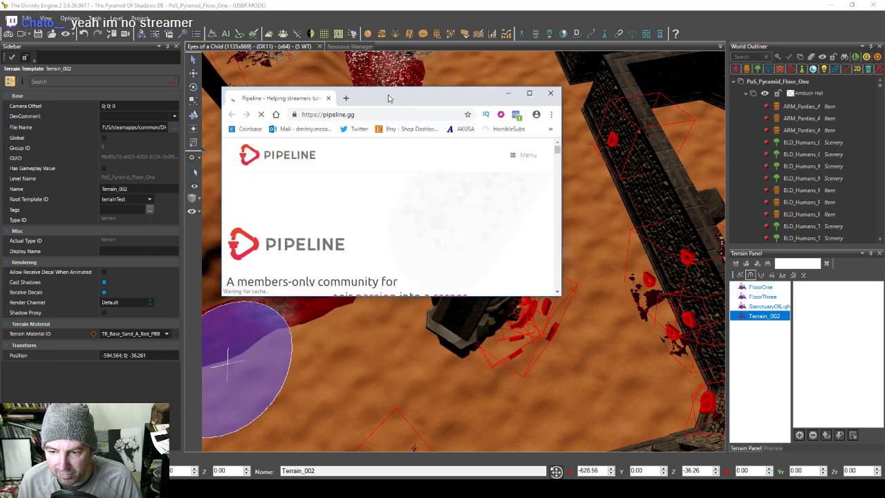
pyautogui.doubleClick(388, 100)
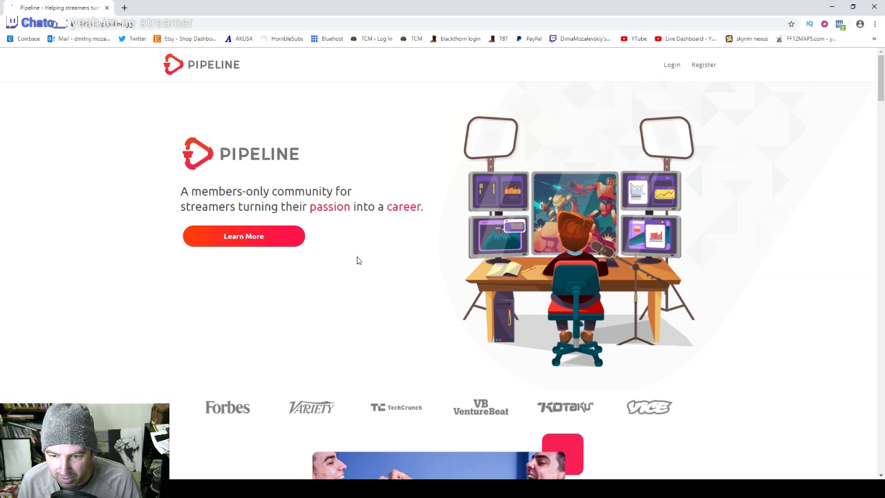
pyautogui.scroll(-10, 251, 229)
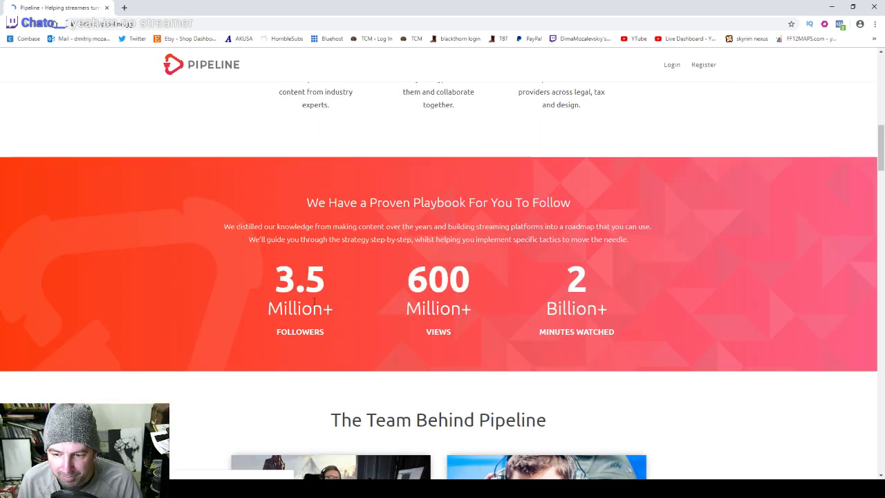
pyautogui.scroll(-3, 304, 304)
pyautogui.scroll(-1, 304, 304)
pyautogui.scroll(-10, 304, 308)
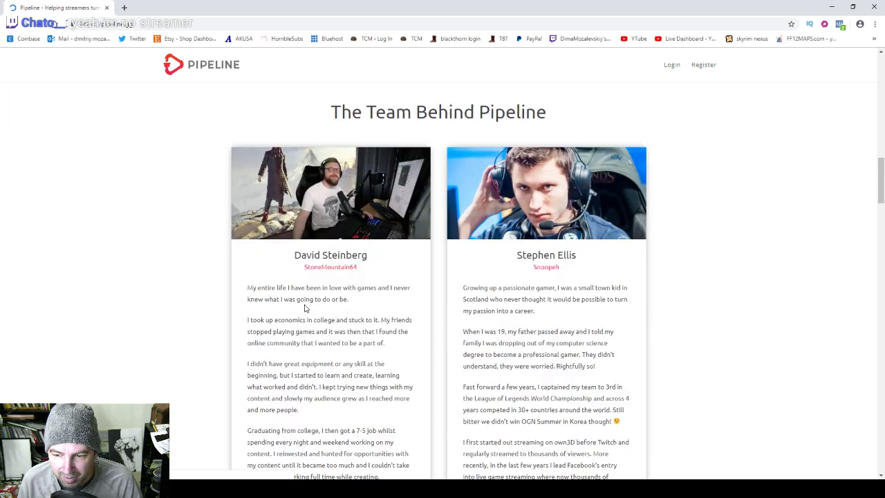
pyautogui.scroll(-4, 305, 308)
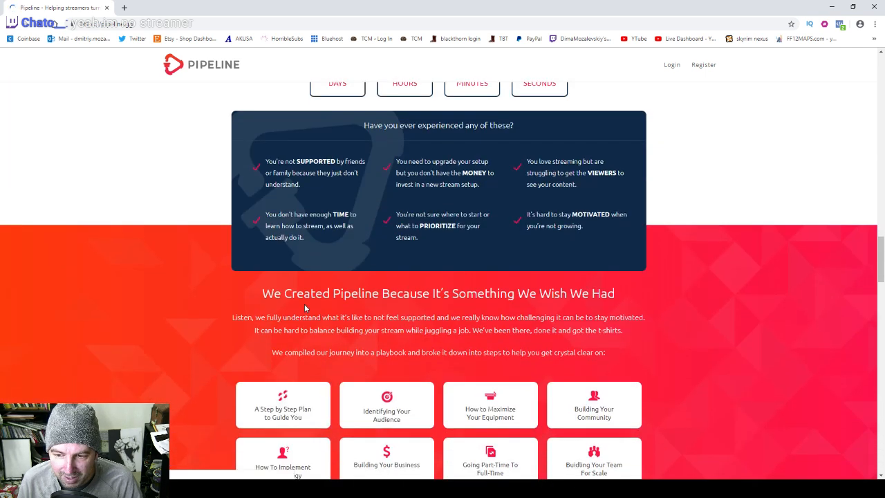
pyautogui.scroll(1, 304, 304)
pyautogui.scroll(-3, 227, 284)
pyautogui.scroll(-3, 226, 283)
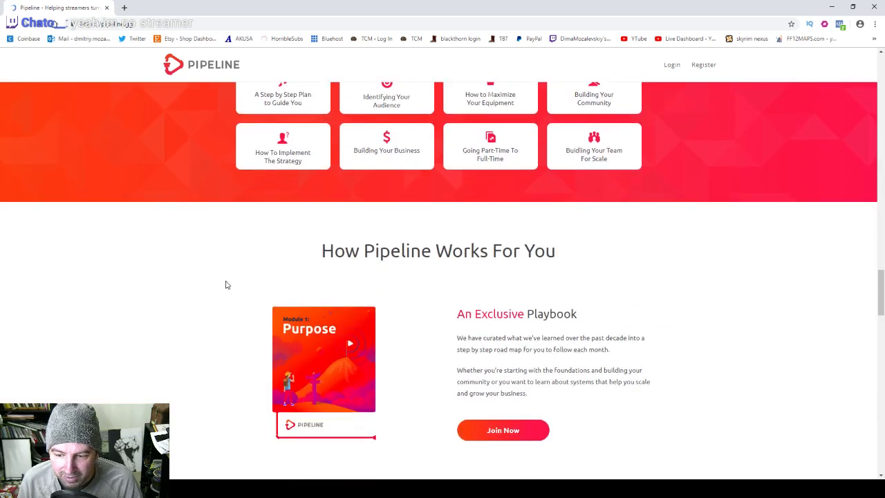
pyautogui.scroll(-15, 225, 284)
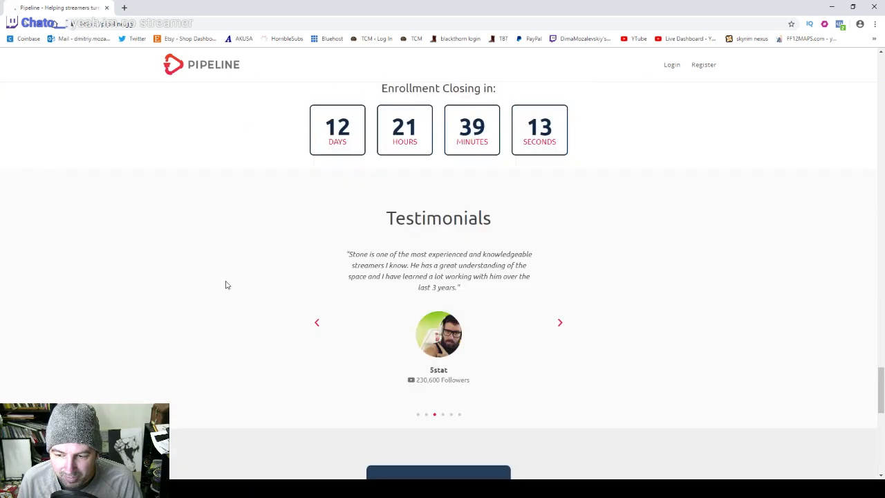
pyautogui.scroll(-1, 339, 163)
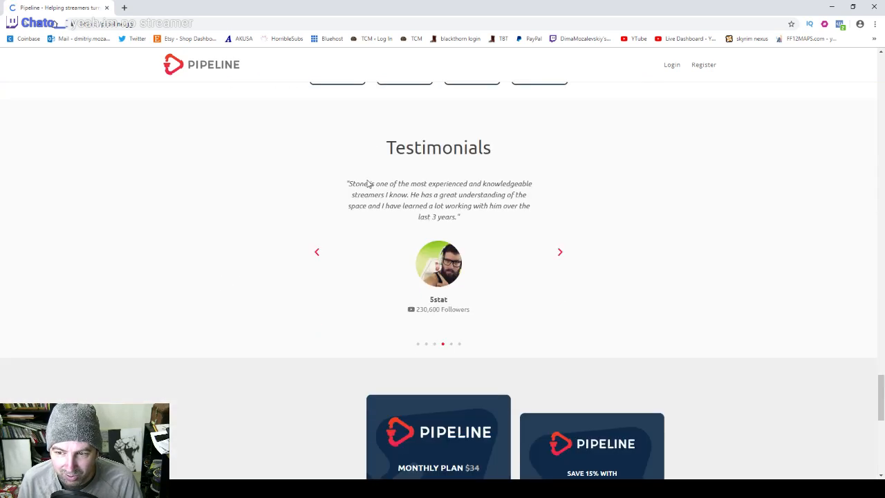
# Step: Revisit the enrollment and How Pipeline Works For You sections, and check the membership pricing
pyautogui.scroll(4, 366, 186)
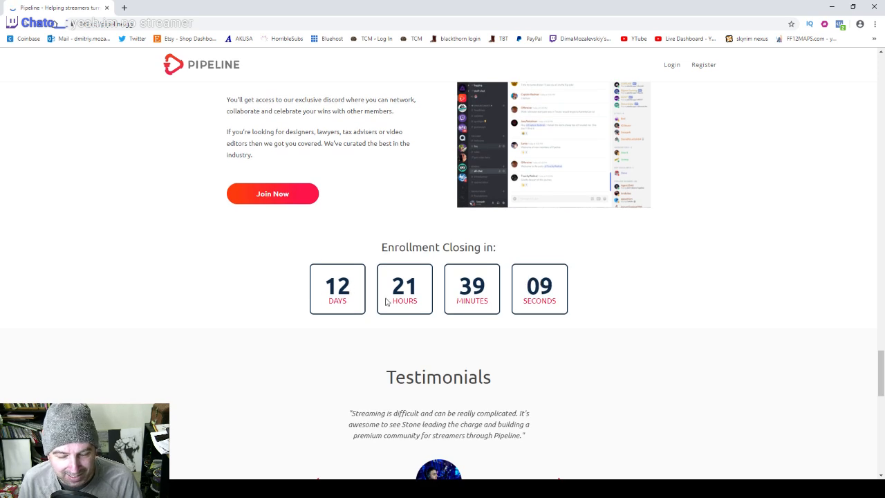
pyautogui.scroll(12, 224, 309)
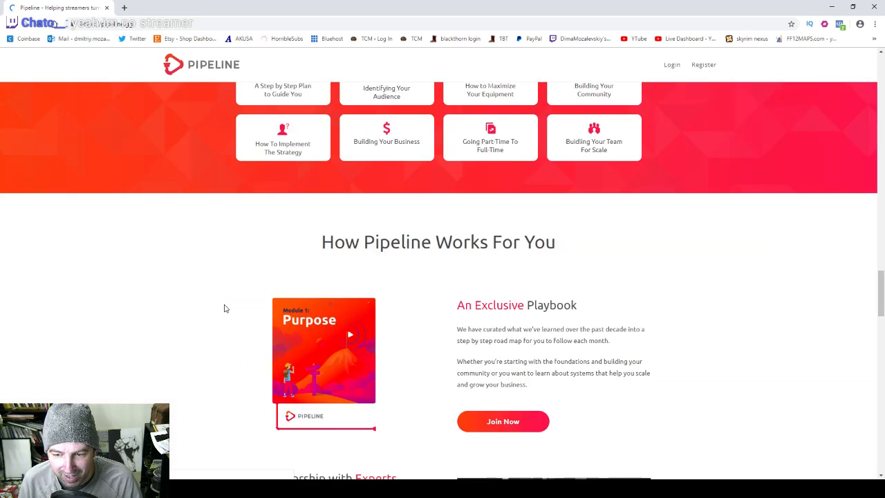
pyautogui.scroll(4, 225, 304)
pyautogui.scroll(-12, 225, 303)
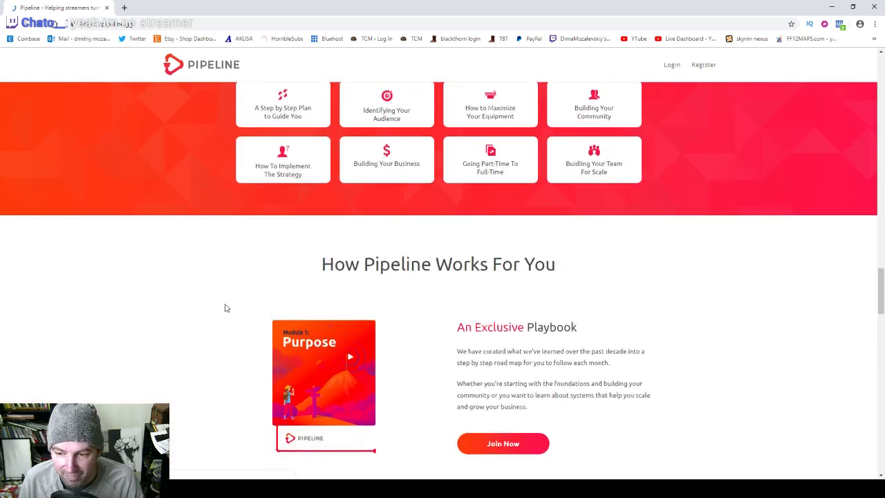
pyautogui.scroll(-15, 229, 304)
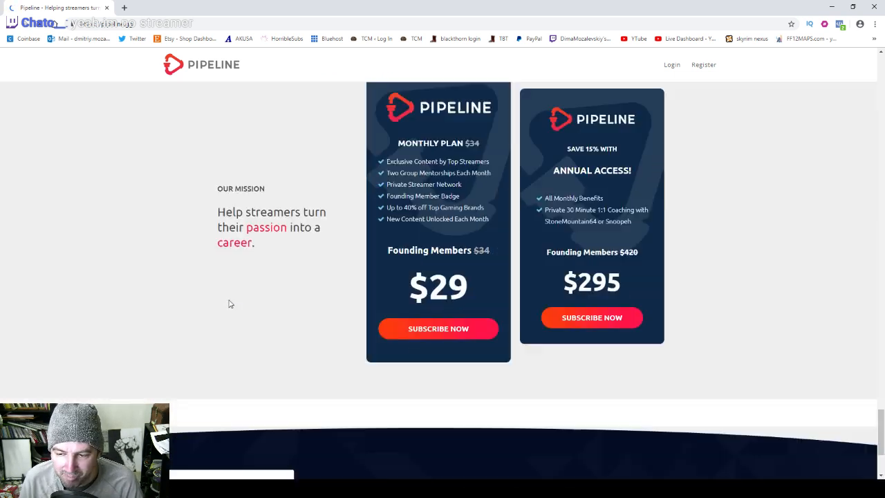
pyautogui.scroll(4, 406, 261)
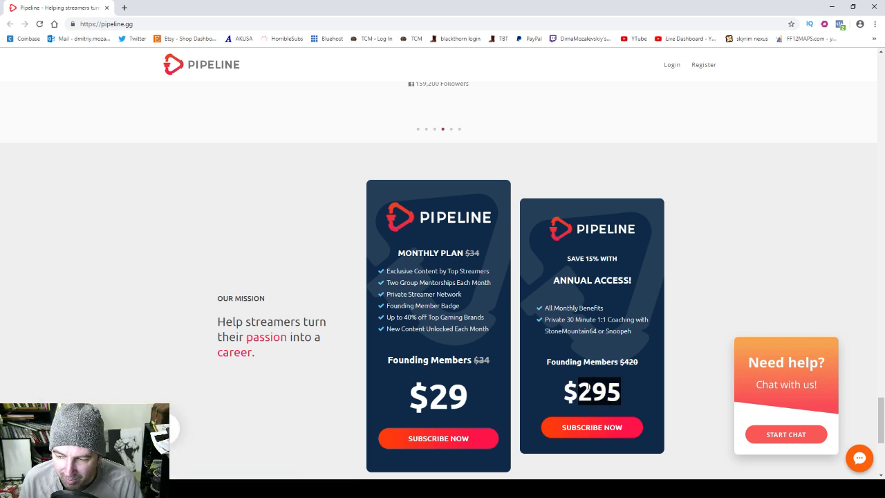
# Step: Compare the Pipeline monthly and annual plans, and close the page to return to The Divinity Engine
pyautogui.scroll(-3, 599, 387)
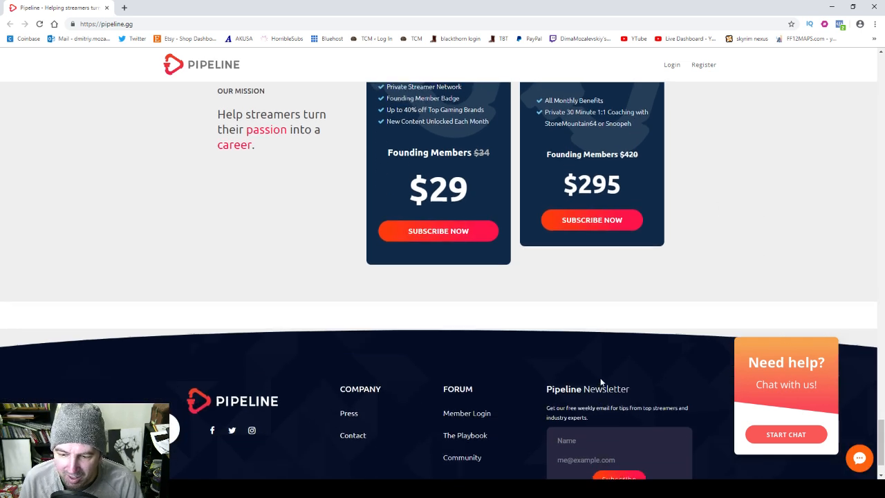
pyautogui.scroll(2, 599, 381)
pyautogui.scroll(5, 599, 378)
pyautogui.scroll(-3, 599, 377)
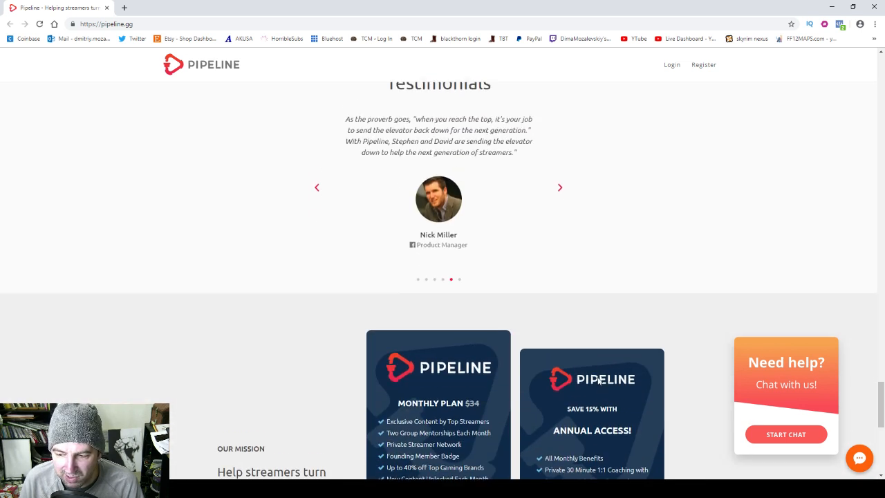
pyautogui.scroll(-1, 598, 377)
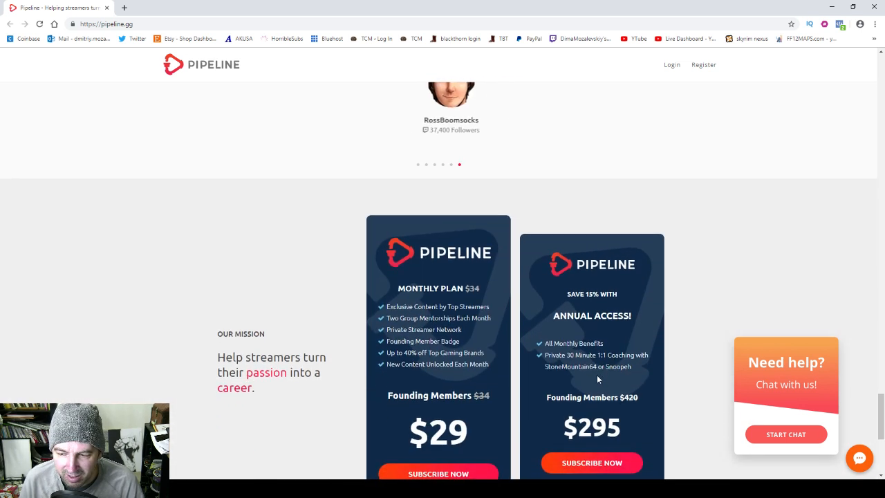
pyautogui.scroll(-1, 497, 330)
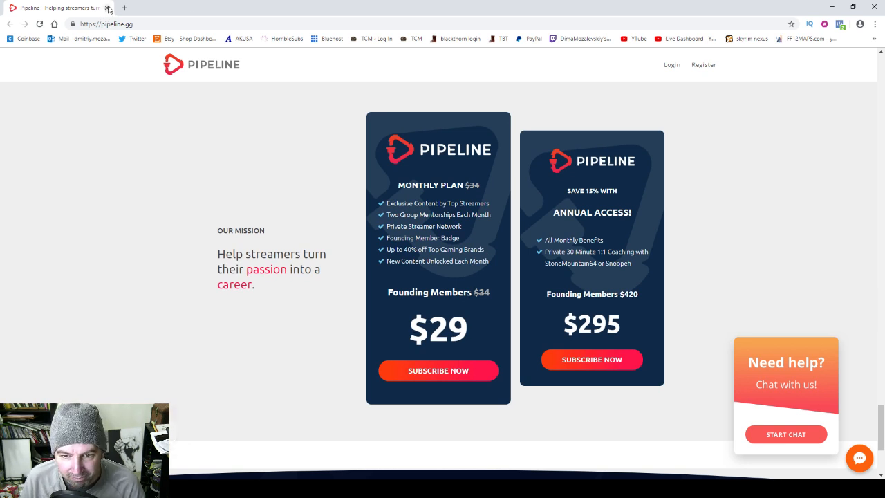
pyautogui.click(108, 8)
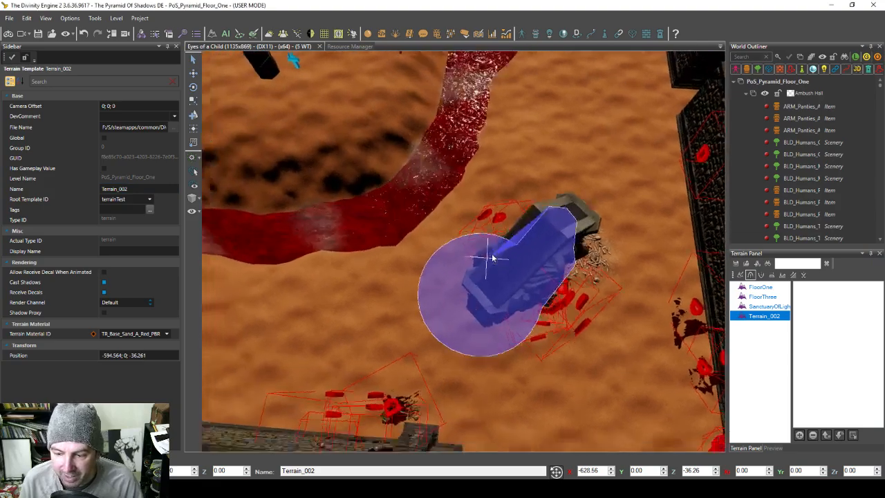
# Step: Examine the terrain along the red moat's banks and the central mound with the terrain brush active
pyautogui.moveTo(493, 258)
pyautogui.mouseDown(button='middle')
pyautogui.moveTo(504, 256)
pyautogui.moveTo(438, 258)
pyautogui.mouseUp(button='middle')
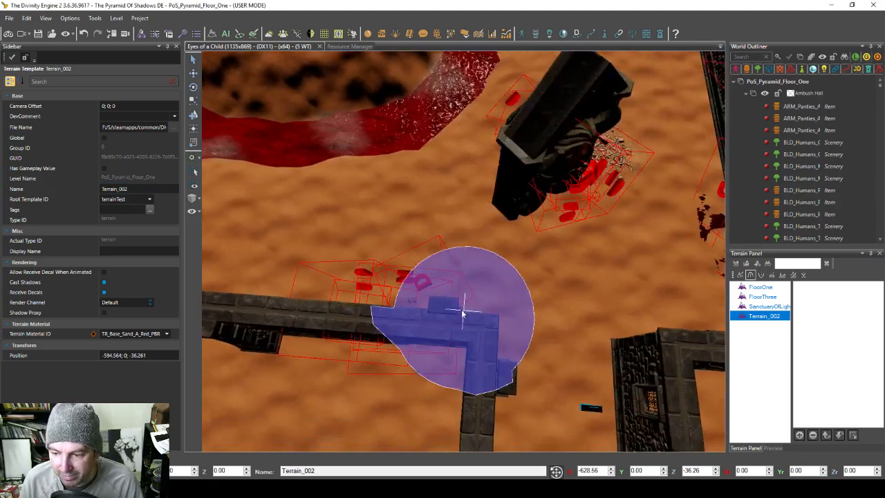
pyautogui.moveTo(369, 288)
pyautogui.mouseDown(button='middle')
pyautogui.moveTo(415, 294)
pyautogui.moveTo(457, 316)
pyautogui.moveTo(419, 312)
pyautogui.moveTo(396, 325)
pyautogui.moveTo(440, 308)
pyautogui.mouseUp(button='middle')
pyautogui.scroll(-3, 454, 316)
pyautogui.press('shift')
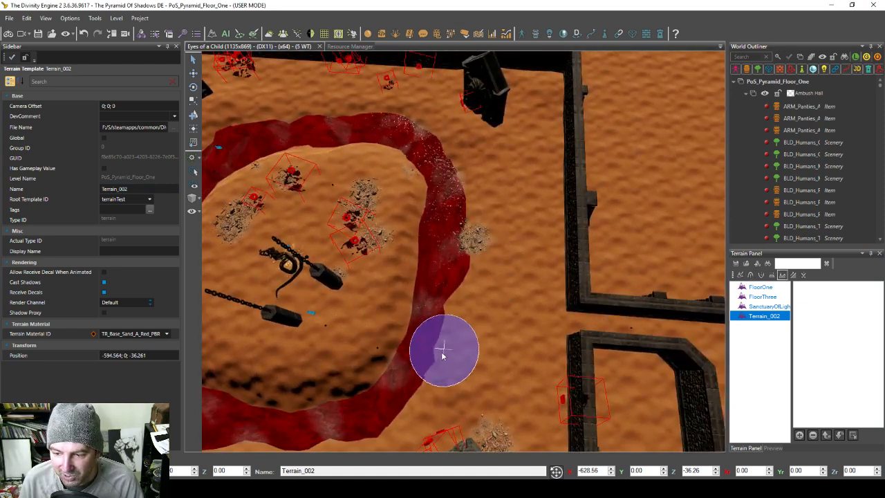
pyautogui.moveTo(443, 373)
pyautogui.mouseDown(button='middle')
pyautogui.moveTo(466, 359)
pyautogui.moveTo(443, 380)
pyautogui.mouseUp(button='middle')
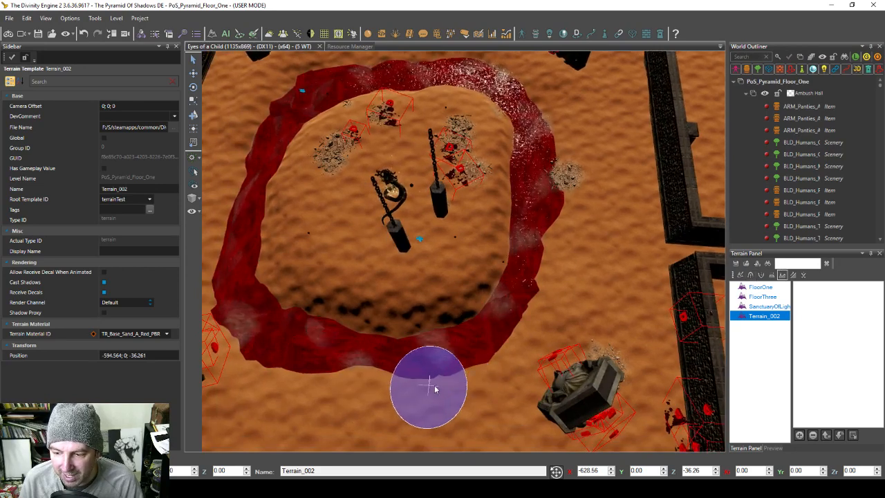
pyautogui.moveTo(226, 321)
pyautogui.mouseDown(button='middle')
pyautogui.moveTo(275, 348)
pyautogui.moveTo(306, 395)
pyautogui.mouseUp(button='middle')
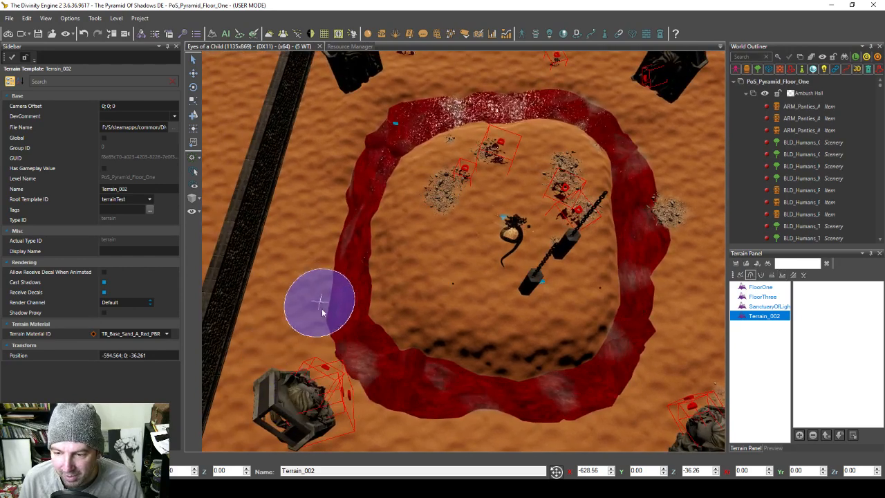
pyautogui.moveTo(321, 312)
pyautogui.mouseDown(button='middle')
pyautogui.moveTo(312, 306)
pyautogui.moveTo(381, 346)
pyautogui.mouseUp(button='middle')
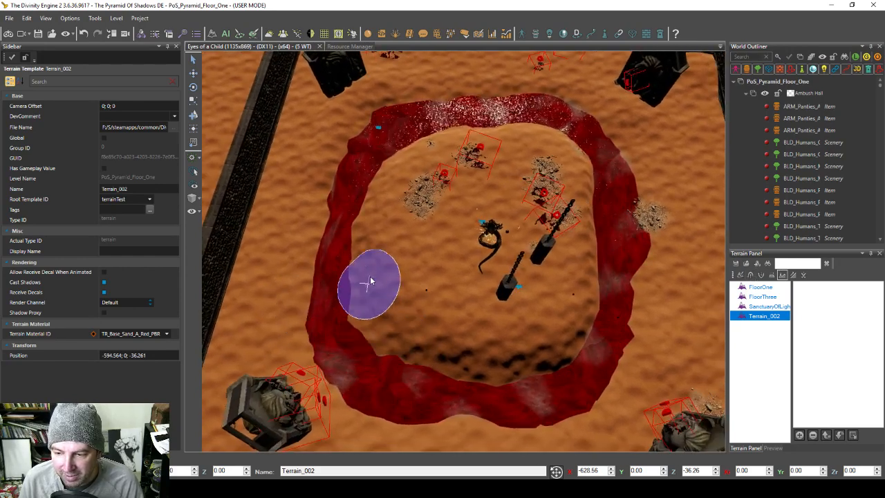
pyautogui.moveTo(371, 280)
pyautogui.mouseDown(button='middle')
pyautogui.moveTo(395, 310)
pyautogui.moveTo(385, 320)
pyautogui.mouseUp(button='middle')
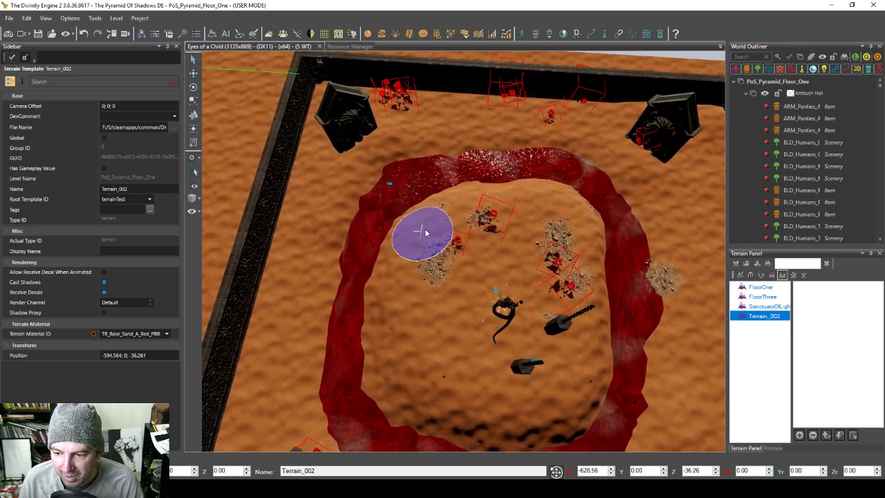
pyautogui.moveTo(425, 233); pyautogui.dragTo(395, 261, button='middle')
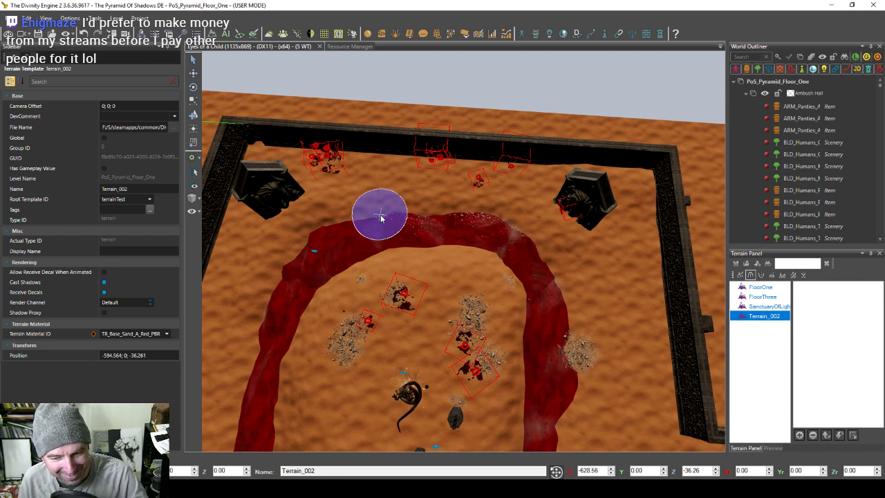
# Step: Check the ground between the red moat, the statues and the surrounding stone walls from several angles
pyautogui.press('s')
pyautogui.moveTo(458, 262); pyautogui.dragTo(453, 252, button='right')
pyautogui.press('d')
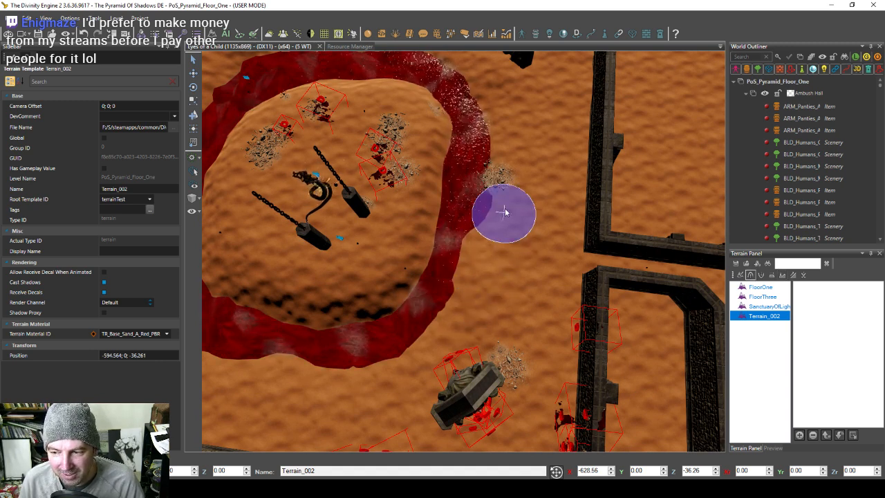
pyautogui.moveTo(486, 251); pyautogui.dragTo(504, 238, button='middle')
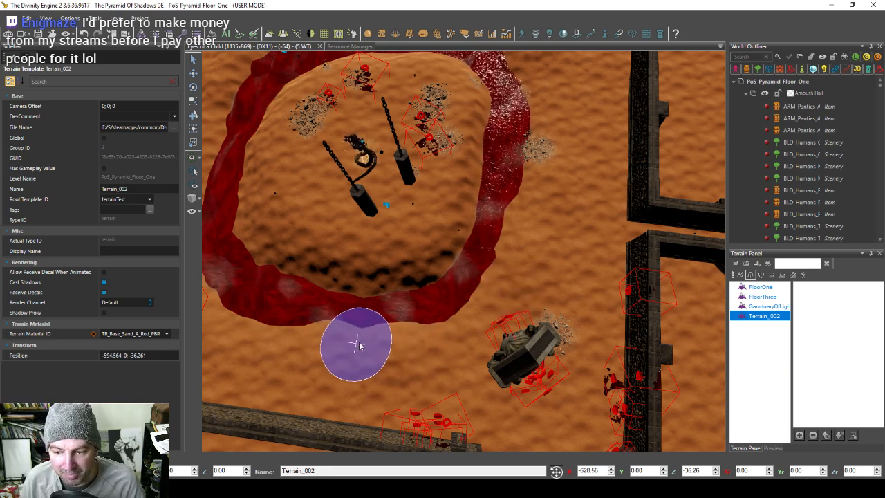
pyautogui.moveTo(418, 363)
pyautogui.mouseDown(button='middle')
pyautogui.moveTo(443, 349)
pyautogui.moveTo(437, 334)
pyautogui.moveTo(480, 310)
pyautogui.moveTo(486, 259)
pyautogui.mouseUp(button='middle')
pyautogui.scroll(5, 477, 284)
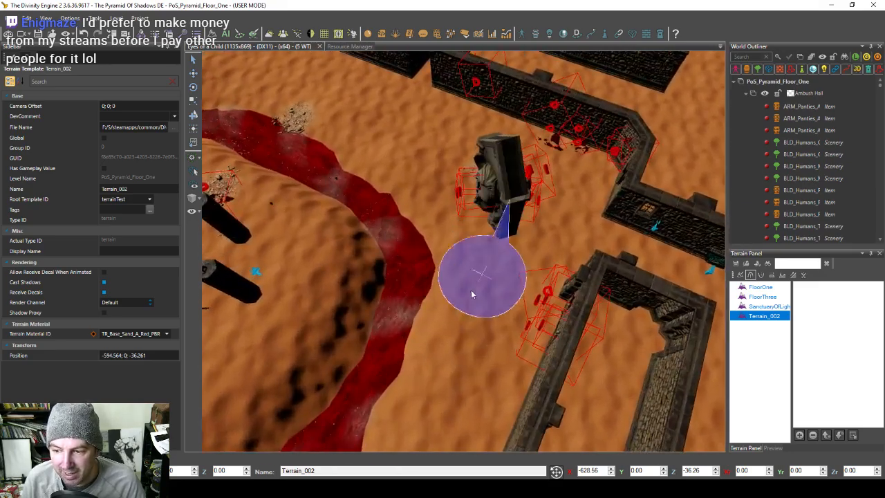
pyautogui.scroll(-5, 401, 387)
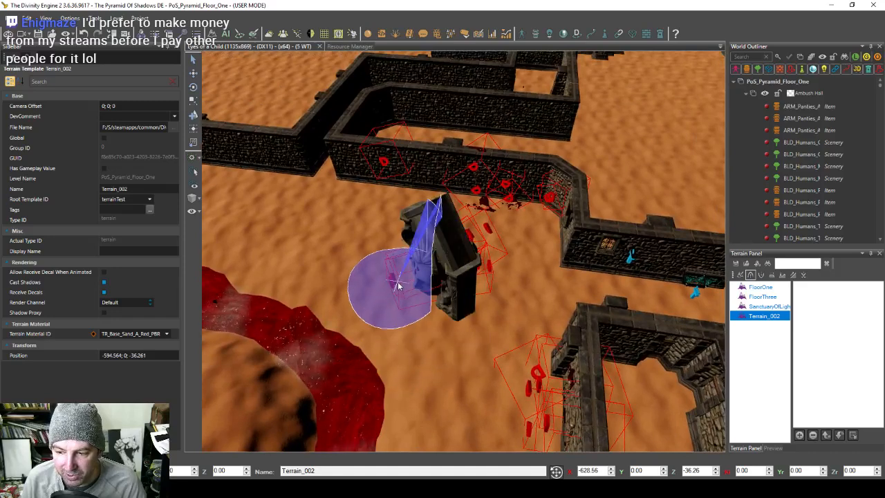
pyautogui.moveTo(435, 358); pyautogui.dragTo(484, 367, button='middle')
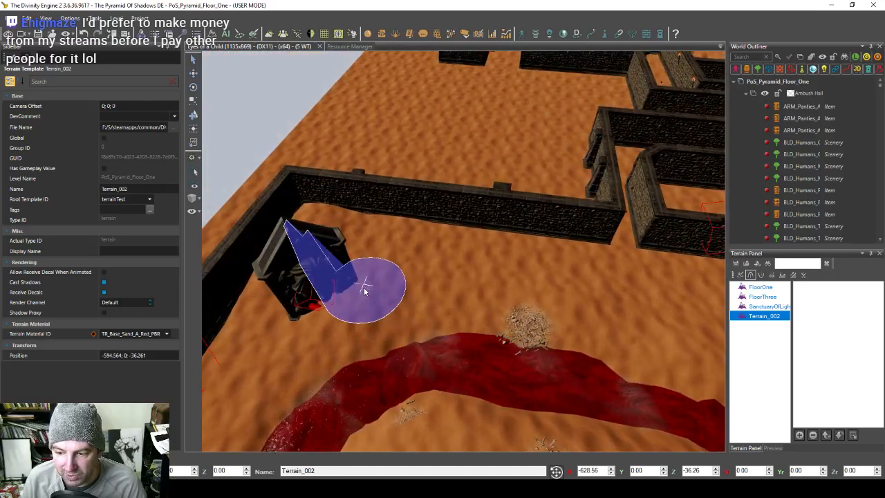
# Step: Survey the walled camp beyond the red moat, from the tents and palisades to the L-shaped stone wall
pyautogui.moveTo(349, 325); pyautogui.dragTo(322, 334, button='middle')
pyautogui.press('d')
pyautogui.hotkey('shift', 'd')
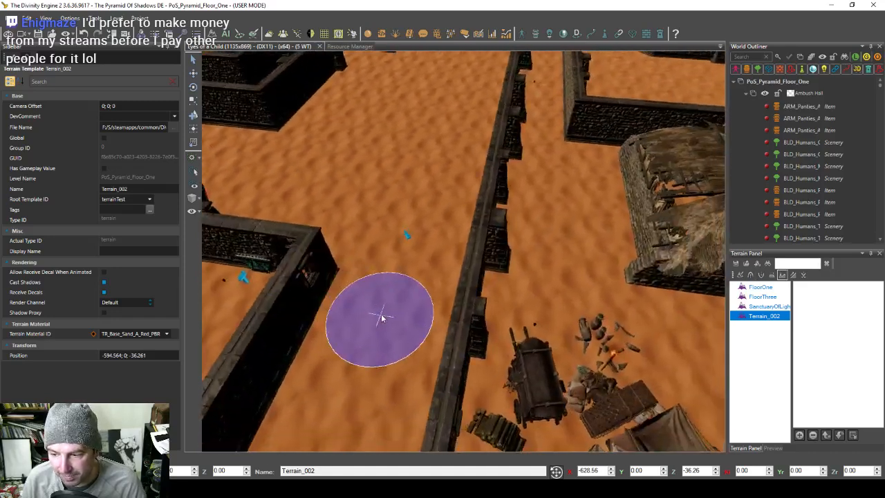
pyautogui.scroll(-3, 381, 313)
pyautogui.scroll(-3, 377, 310)
pyautogui.press('d')
pyautogui.press('w')
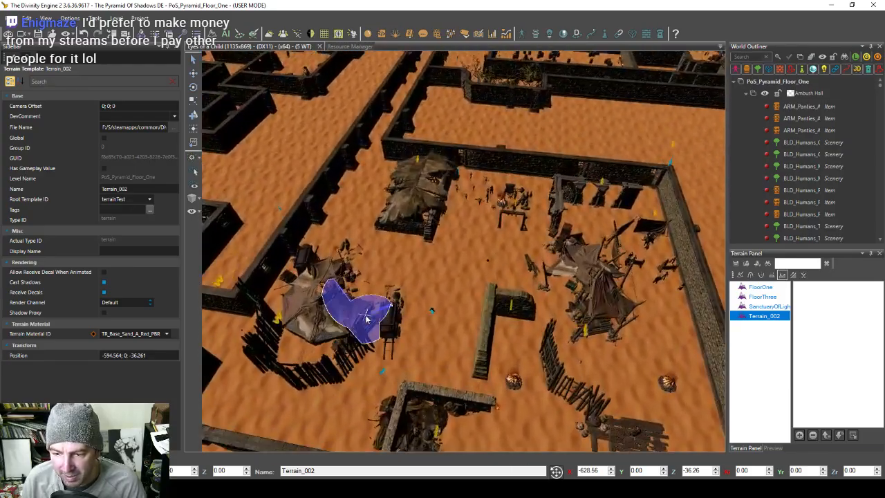
pyautogui.scroll(4, 364, 317)
pyautogui.press('d')
pyautogui.moveTo(365, 318); pyautogui.dragTo(447, 306, button='middle')
pyautogui.press('a')
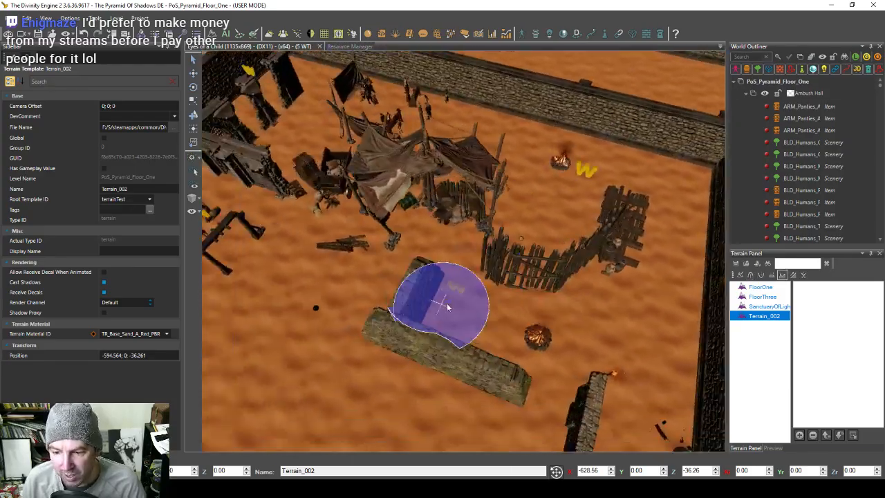
pyautogui.scroll(2, 454, 305)
pyautogui.press('d')
pyautogui.press('w')
pyautogui.press('a')
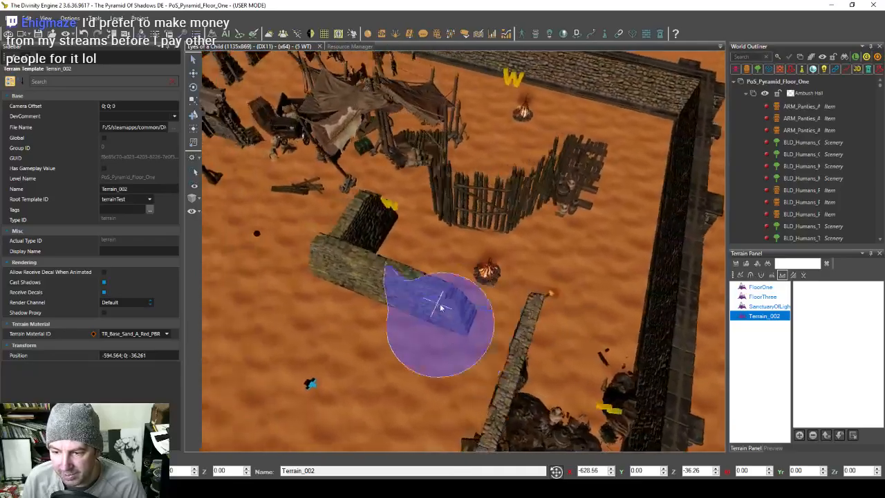
# Step: Examine the sand at the base of the L-shaped stone wall, the nearby tents and the barred stone building
pyautogui.scroll(3, 437, 339)
pyautogui.moveTo(435, 358); pyautogui.dragTo(435, 339, button='middle')
pyautogui.press('s')
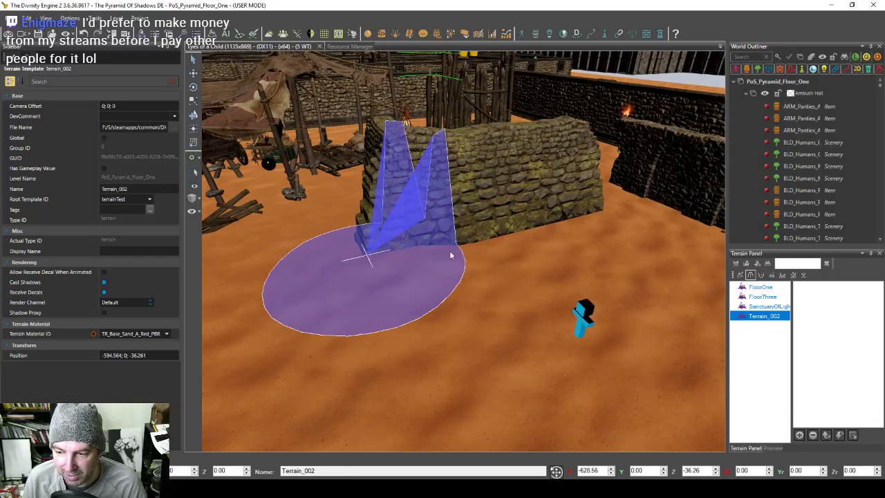
pyautogui.scroll(-5, 499, 261)
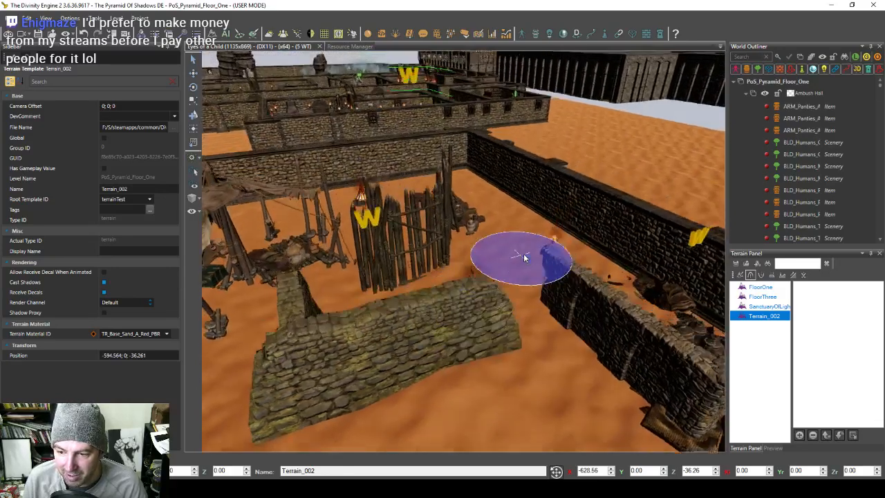
pyautogui.moveTo(499, 260); pyautogui.dragTo(487, 280, button='middle')
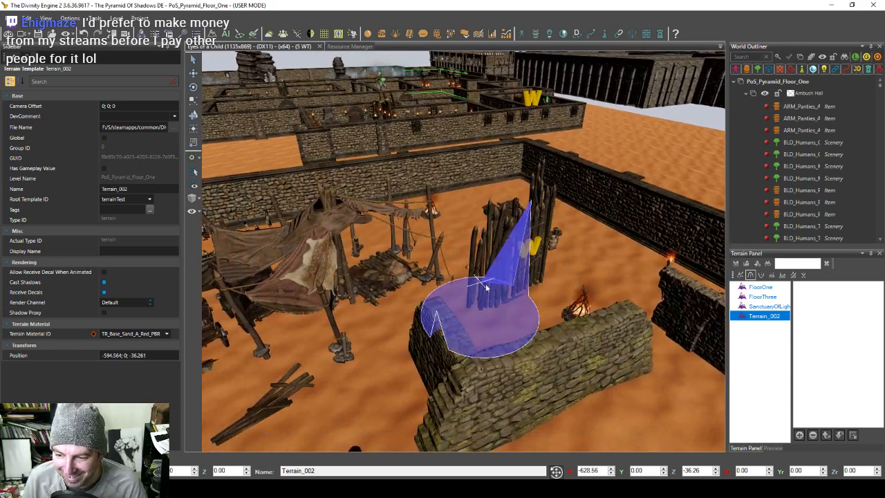
pyautogui.press('a')
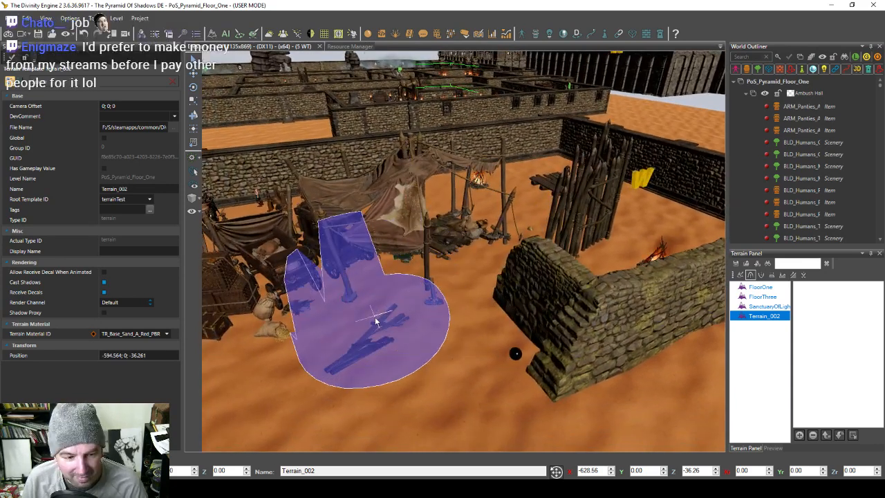
pyautogui.moveTo(356, 325); pyautogui.dragTo(390, 289, button='middle')
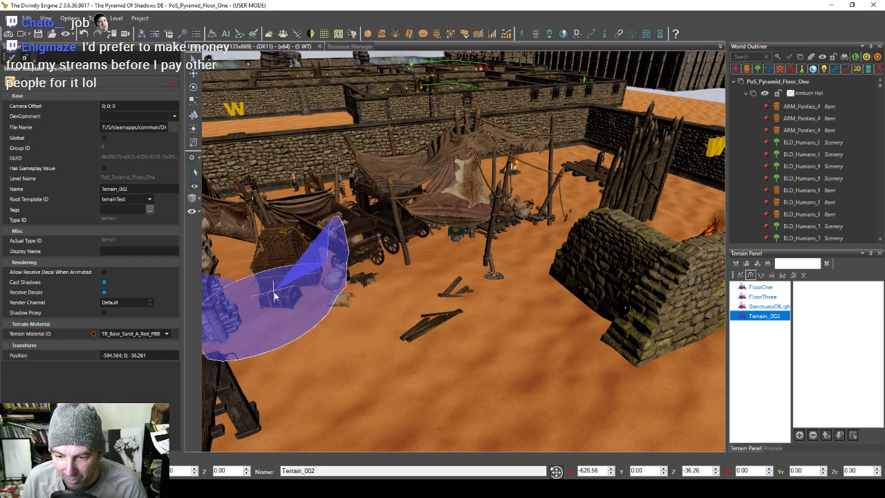
pyautogui.moveTo(274, 296)
pyautogui.mouseDown(button='middle')
pyautogui.moveTo(306, 316)
pyautogui.moveTo(394, 313)
pyautogui.mouseUp(button='middle')
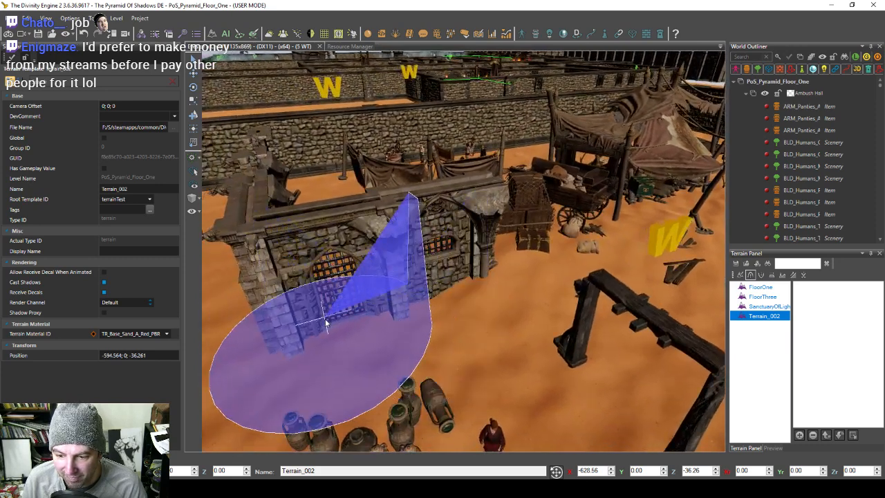
pyautogui.moveTo(326, 319)
pyautogui.mouseDown(button='middle')
pyautogui.moveTo(306, 268)
pyautogui.moveTo(375, 271)
pyautogui.moveTo(419, 300)
pyautogui.moveTo(397, 305)
pyautogui.moveTo(389, 266)
pyautogui.moveTo(399, 262)
pyautogui.moveTo(484, 329)
pyautogui.mouseUp(button='middle')
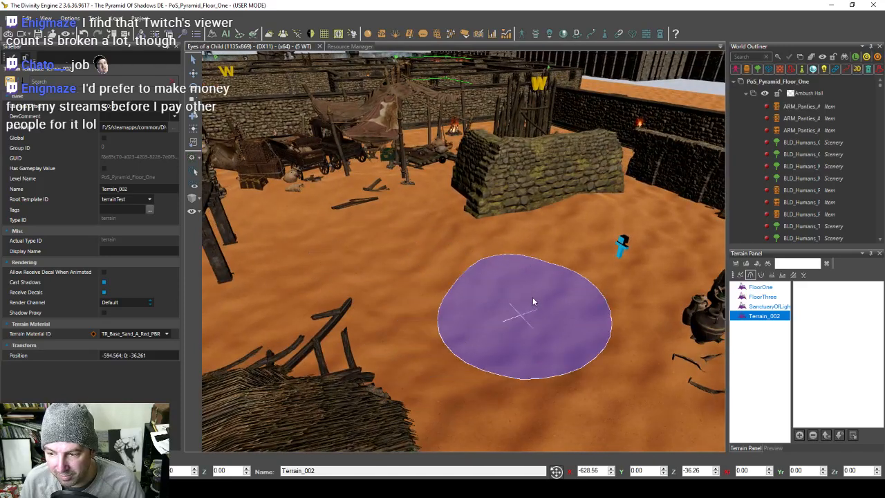
pyautogui.moveTo(533, 301)
pyautogui.mouseDown(button='middle')
pyautogui.moveTo(571, 306)
pyautogui.moveTo(555, 311)
pyautogui.moveTo(504, 291)
pyautogui.moveTo(437, 320)
pyautogui.moveTo(395, 290)
pyautogui.moveTo(491, 274)
pyautogui.moveTo(457, 275)
pyautogui.moveTo(421, 252)
pyautogui.moveTo(420, 281)
pyautogui.moveTo(446, 277)
pyautogui.moveTo(451, 232)
pyautogui.mouseUp(button='middle')
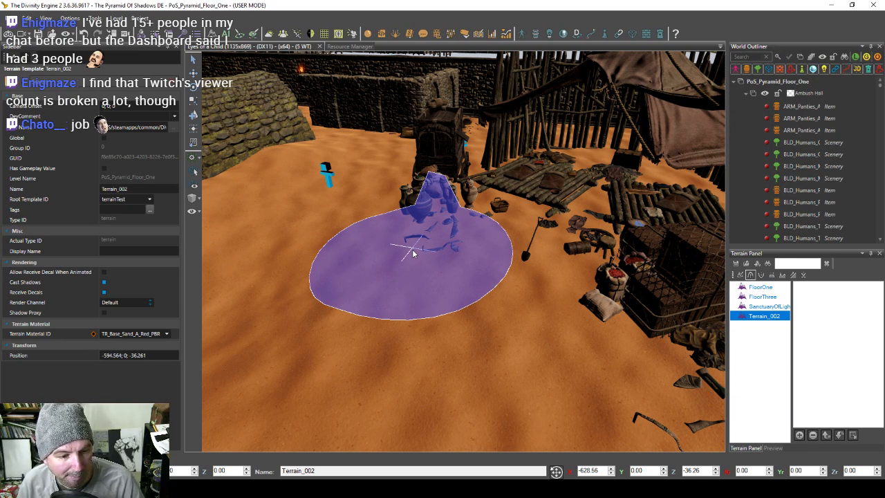
# Step: Inspect the ground up close around the wagon and pottery, the ruined walled corner, and the tents and carts
pyautogui.moveTo(413, 255)
pyautogui.mouseDown(button='middle')
pyautogui.moveTo(415, 280)
pyautogui.moveTo(467, 234)
pyautogui.moveTo(454, 237)
pyautogui.moveTo(544, 244)
pyautogui.moveTo(426, 182)
pyautogui.moveTo(411, 221)
pyautogui.moveTo(424, 209)
pyautogui.moveTo(421, 215)
pyautogui.mouseUp(button='middle')
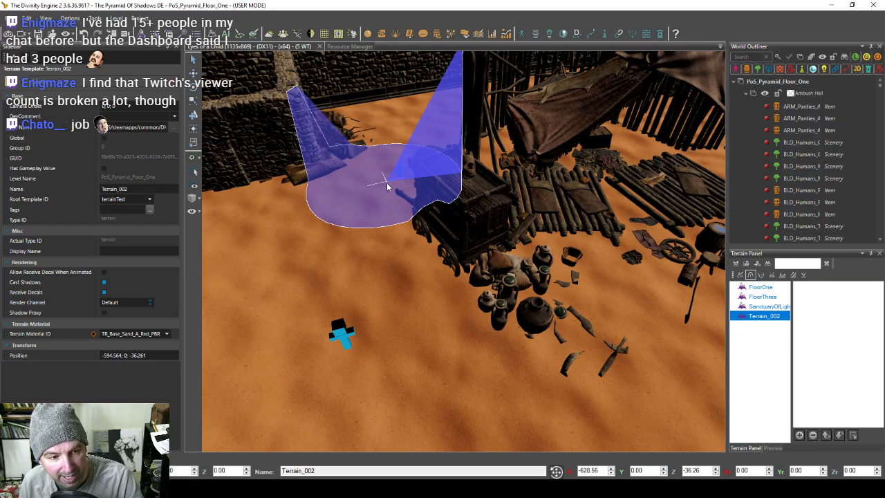
pyautogui.moveTo(387, 183)
pyautogui.mouseDown(button='middle')
pyautogui.moveTo(388, 201)
pyautogui.moveTo(413, 213)
pyautogui.moveTo(396, 258)
pyautogui.moveTo(421, 254)
pyautogui.moveTo(408, 252)
pyautogui.mouseUp(button='middle')
pyautogui.moveTo(417, 293)
pyautogui.mouseDown(button='middle')
pyautogui.moveTo(405, 267)
pyautogui.moveTo(325, 200)
pyautogui.moveTo(364, 228)
pyautogui.mouseUp(button='middle')
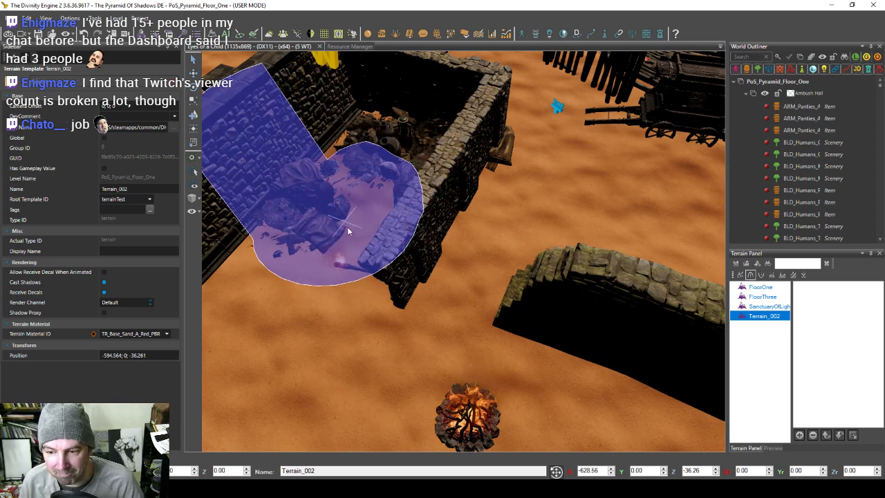
pyautogui.moveTo(348, 231); pyautogui.dragTo(426, 258, button='middle')
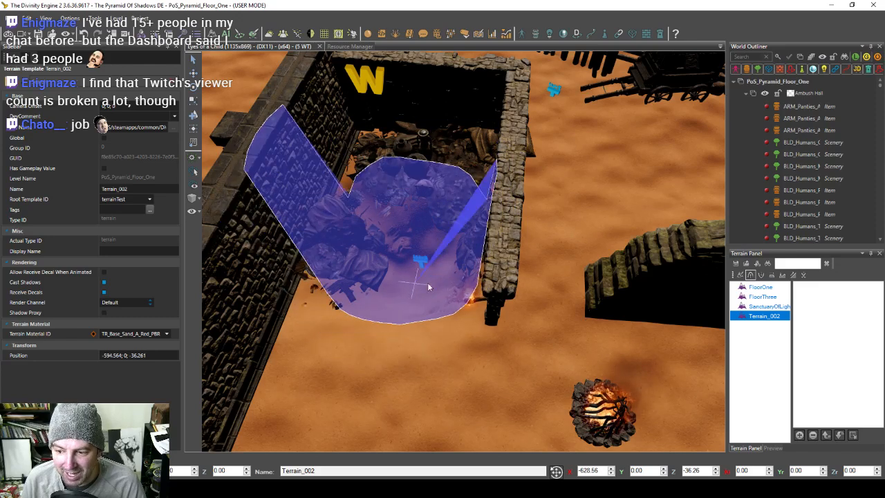
pyautogui.moveTo(428, 287); pyautogui.dragTo(409, 310, button='middle')
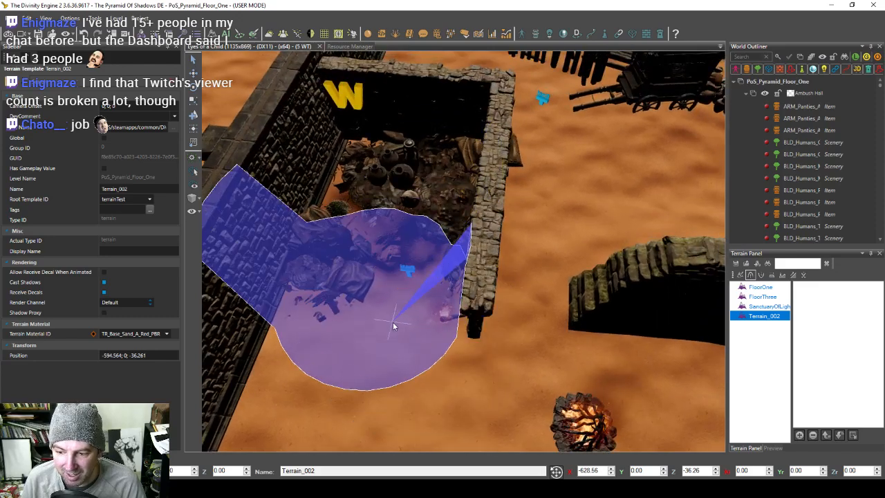
pyautogui.moveTo(351, 332)
pyautogui.mouseDown(button='middle')
pyautogui.moveTo(343, 298)
pyautogui.moveTo(323, 291)
pyautogui.moveTo(457, 222)
pyautogui.mouseUp(button='middle')
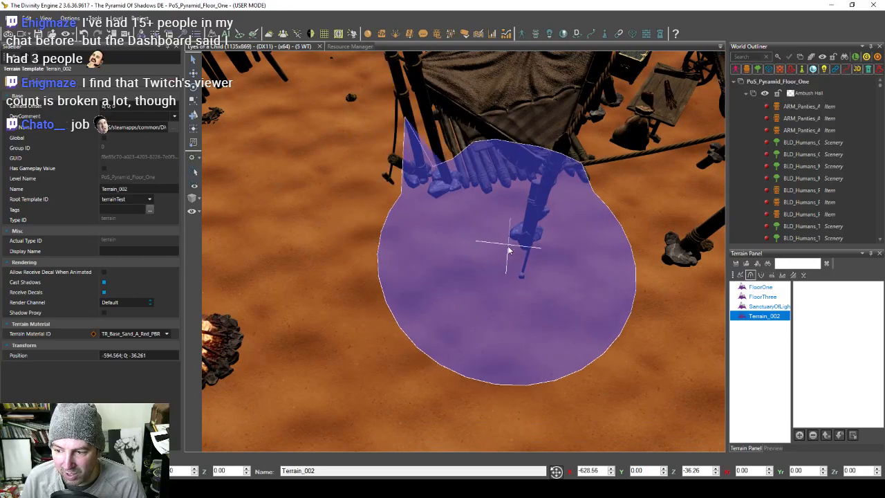
pyautogui.moveTo(636, 305)
pyautogui.mouseDown(button='middle')
pyautogui.moveTo(419, 242)
pyautogui.moveTo(489, 227)
pyautogui.moveTo(452, 238)
pyautogui.moveTo(433, 201)
pyautogui.moveTo(453, 212)
pyautogui.mouseUp(button='middle')
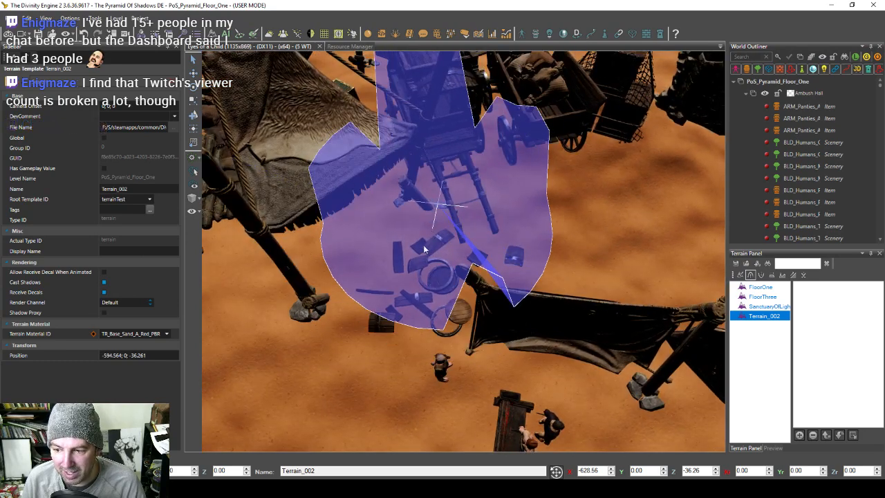
pyautogui.scroll(3, 419, 257)
pyautogui.moveTo(419, 256)
pyautogui.mouseDown(button='middle')
pyautogui.moveTo(406, 262)
pyautogui.moveTo(357, 178)
pyautogui.mouseUp(button='middle')
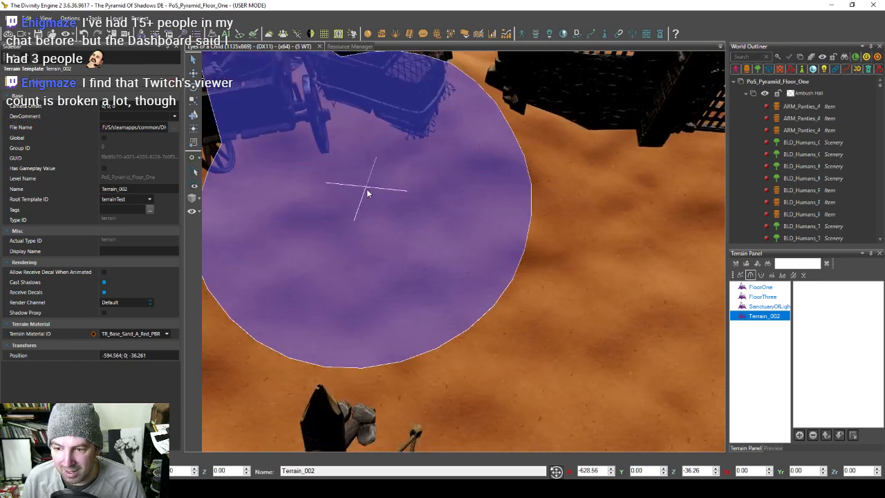
pyautogui.scroll(-3, 375, 194)
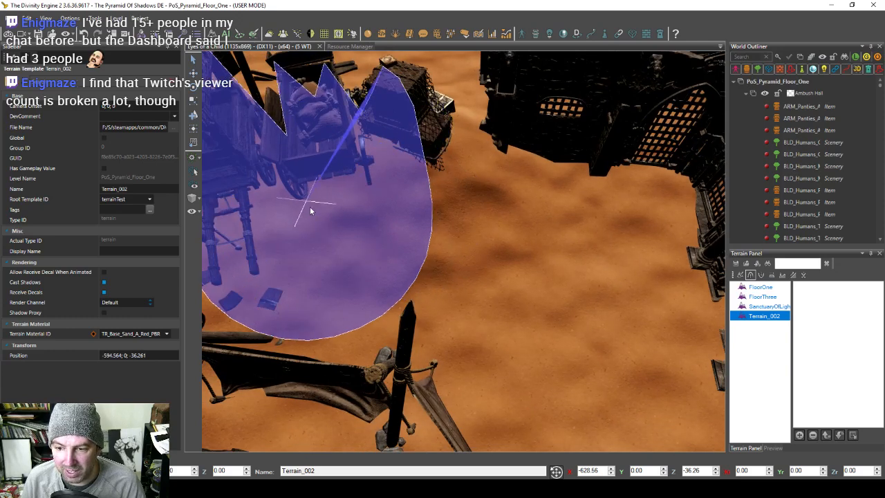
pyautogui.moveTo(457, 234); pyautogui.dragTo(332, 218, button='middle')
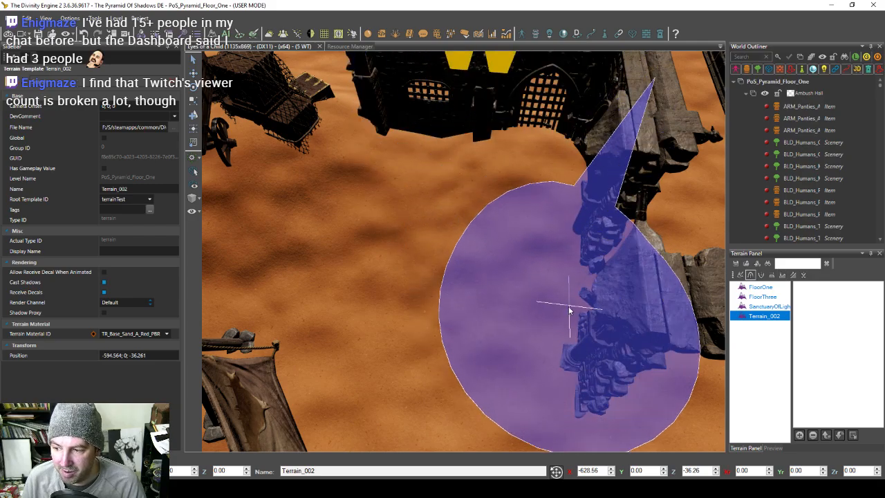
# Step: Check the terrain between the broken stone walls, the cloth canopies and the benches beside the perimeter wall
pyautogui.press('s')
pyautogui.press('d')
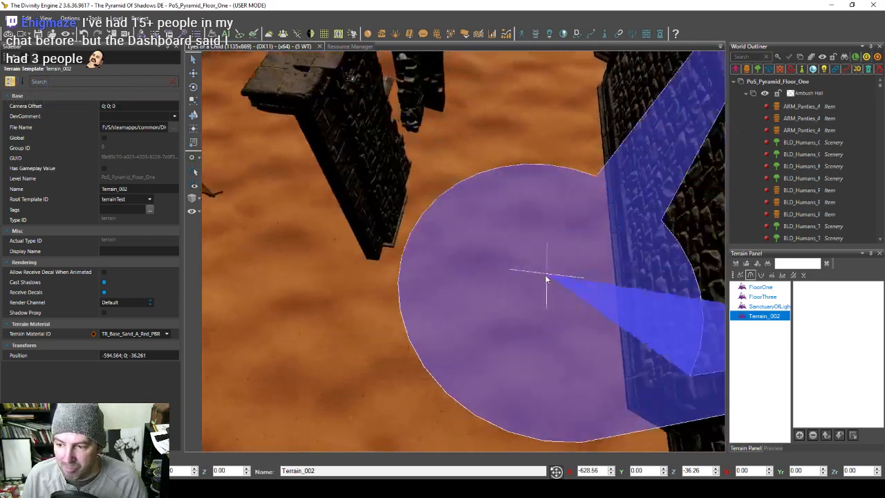
pyautogui.press('s')
pyautogui.press('a')
pyautogui.scroll(-2, 564, 283)
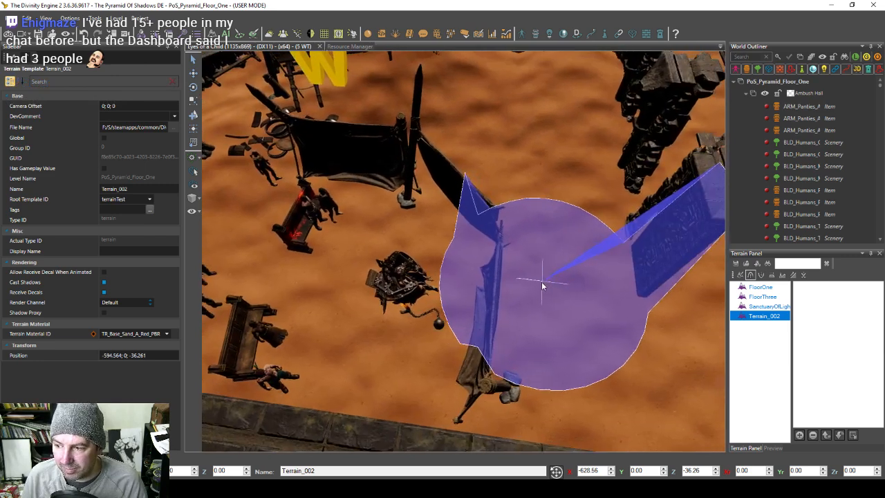
pyautogui.press('s')
pyautogui.press('a')
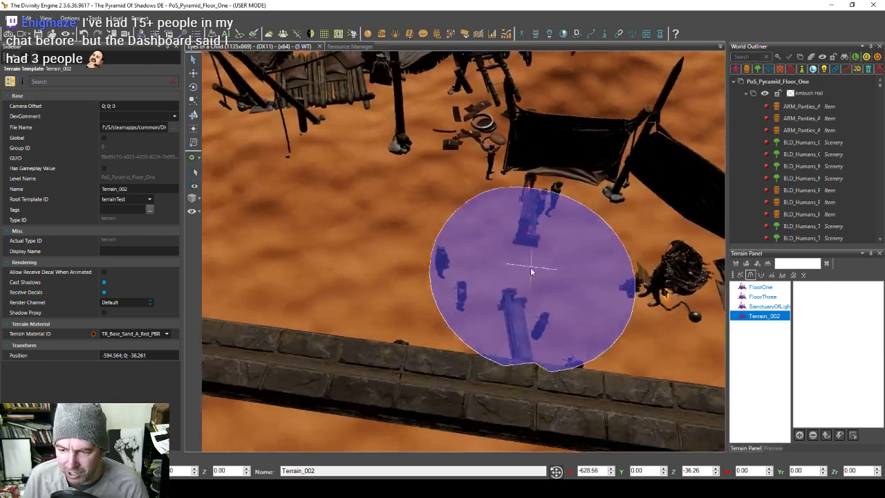
pyautogui.press('s')
pyautogui.scroll(-2, 428, 295)
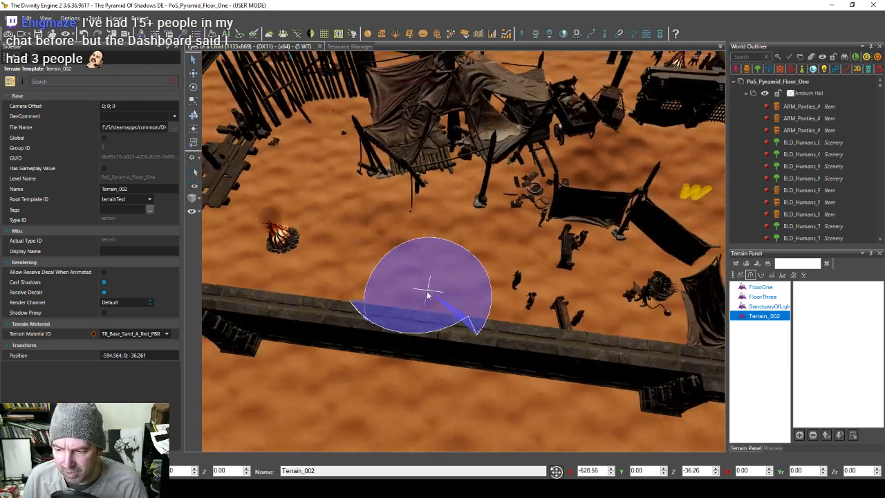
# Step: Examine the sand along the camp's perimeter walls, around the campfires, the wooden platform and the palisade
pyautogui.moveTo(427, 295)
pyautogui.mouseDown(button='middle')
pyautogui.moveTo(474, 288)
pyautogui.moveTo(464, 290)
pyautogui.mouseUp(button='middle')
pyautogui.press('d')
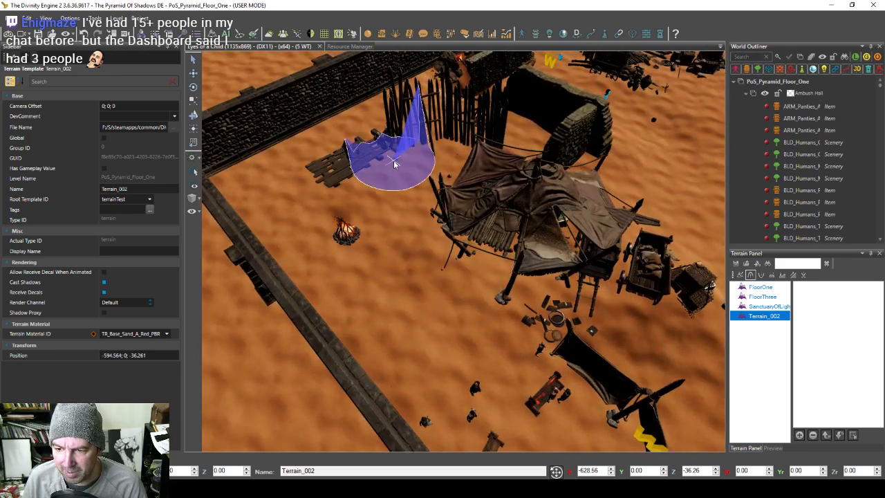
pyautogui.press('a')
pyautogui.press('w')
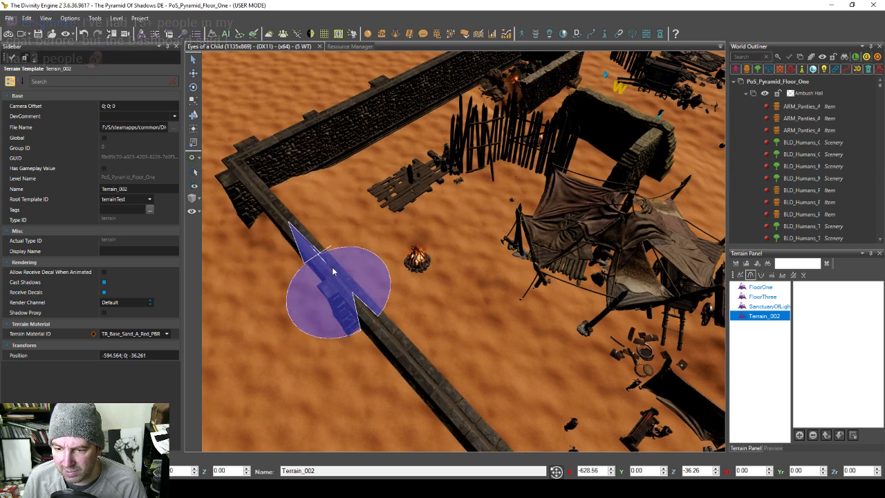
pyautogui.press('d')
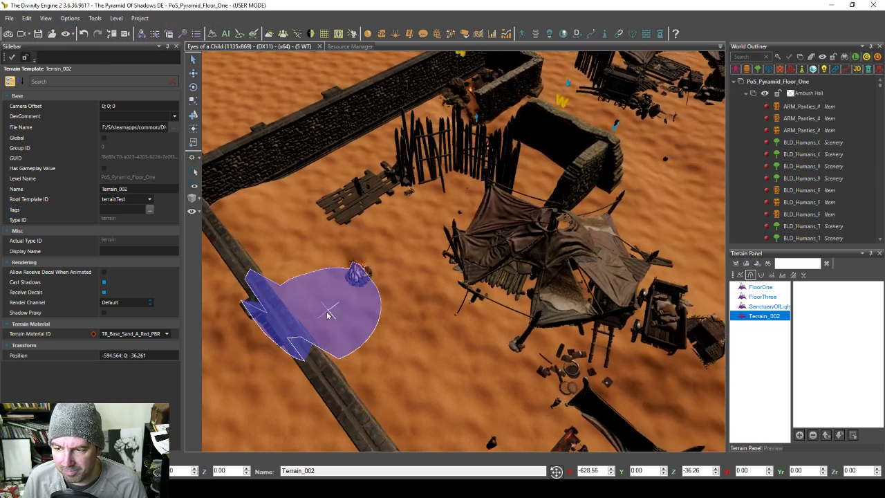
pyautogui.press('w')
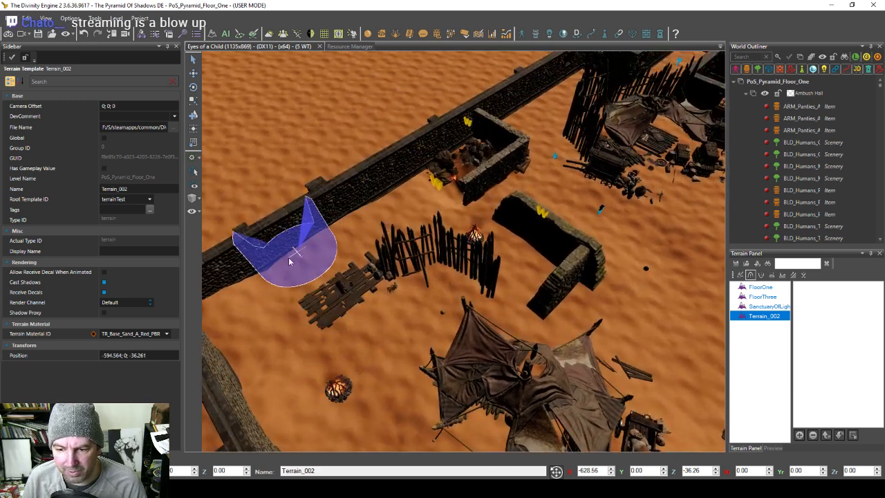
pyautogui.moveTo(301, 268)
pyautogui.mouseDown(button='middle')
pyautogui.moveTo(346, 264)
pyautogui.moveTo(349, 276)
pyautogui.moveTo(362, 264)
pyautogui.mouseUp(button='middle')
pyautogui.press('a')
pyautogui.press('w')
pyautogui.press('a')
pyautogui.scroll(2, 360, 264)
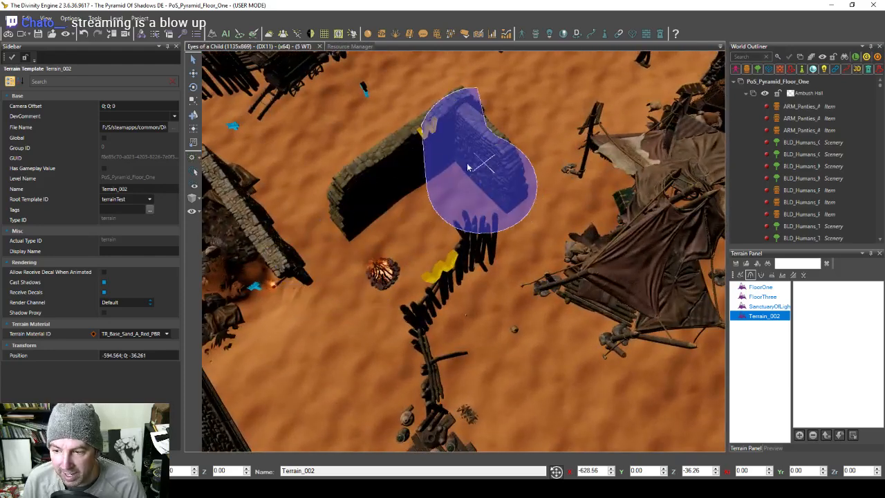
# Step: Review the terrain from above across the camp's open ground, the palisaded tent and the neighbouring walled corridors
pyautogui.press('w')
pyautogui.press('d')
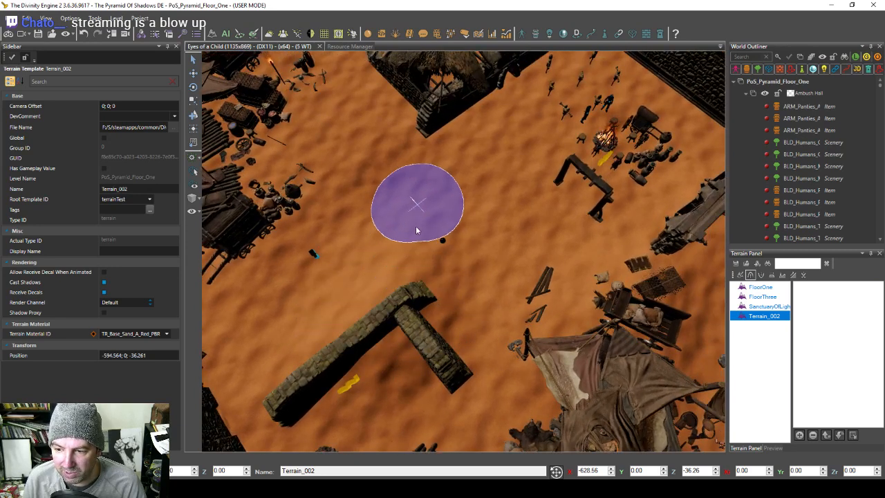
pyautogui.press('a')
pyautogui.press('s')
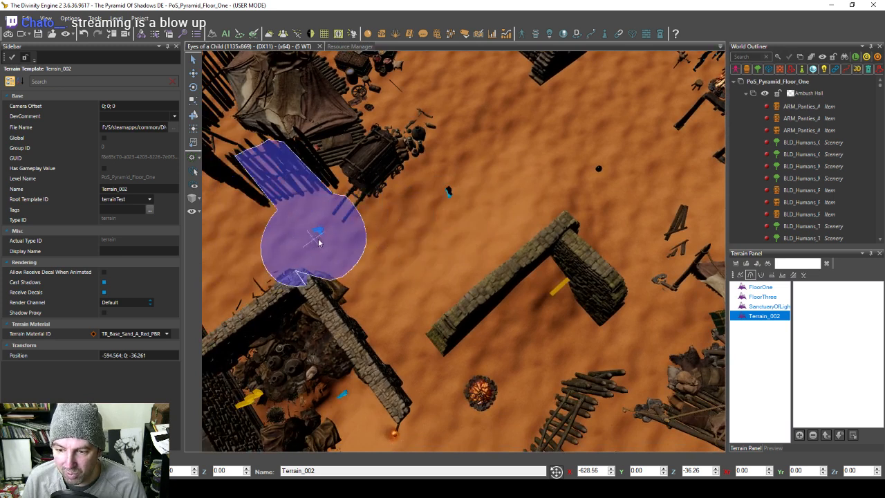
pyautogui.press('a')
pyautogui.press('w')
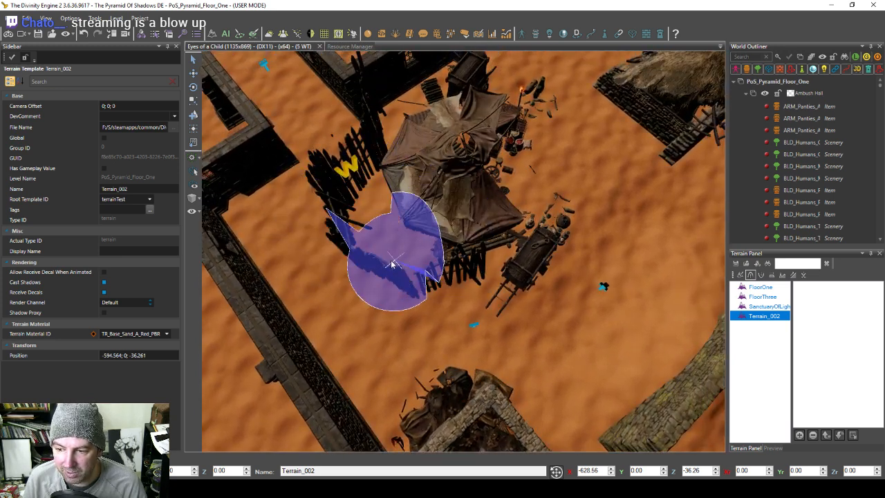
pyautogui.press('w')
pyautogui.press('d')
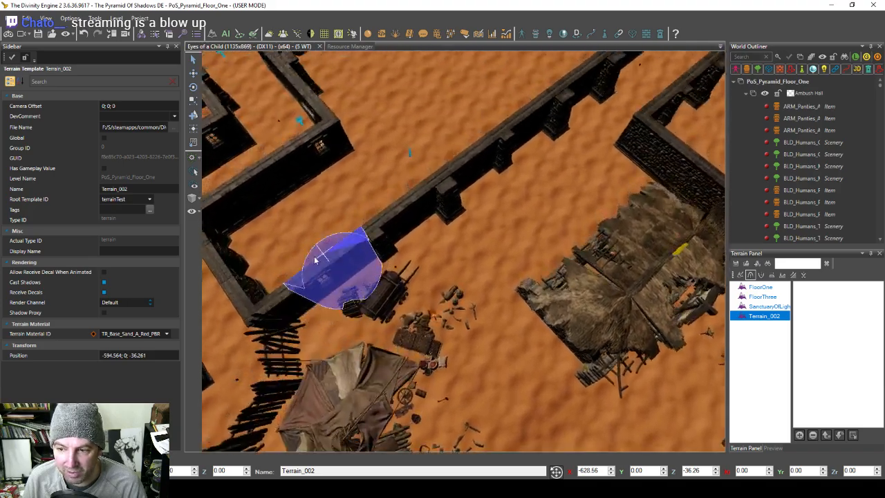
pyautogui.press('w')
pyautogui.press('d')
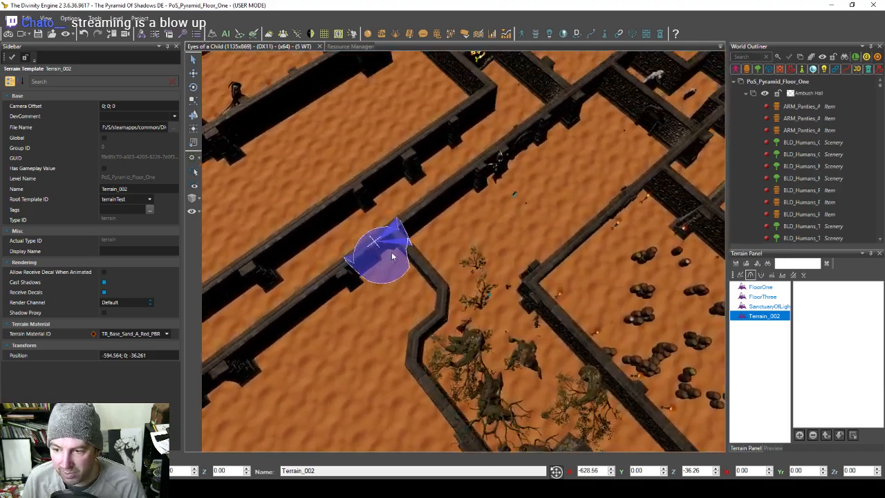
# Step: Review the sand terrain from above across the maze corridors, the walled room of round clusters, the grated enclosure and the skeleton-lined wall
pyautogui.press('w')
pyautogui.press('d')
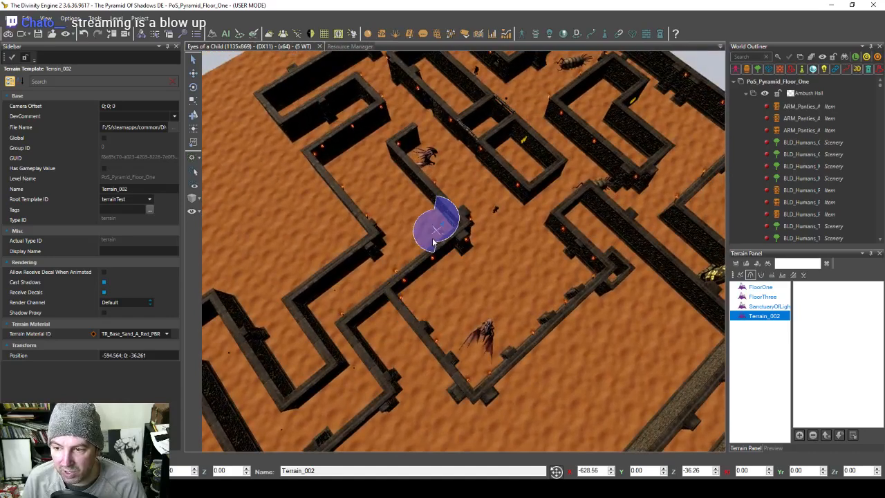
pyautogui.press('w')
pyautogui.press('d')
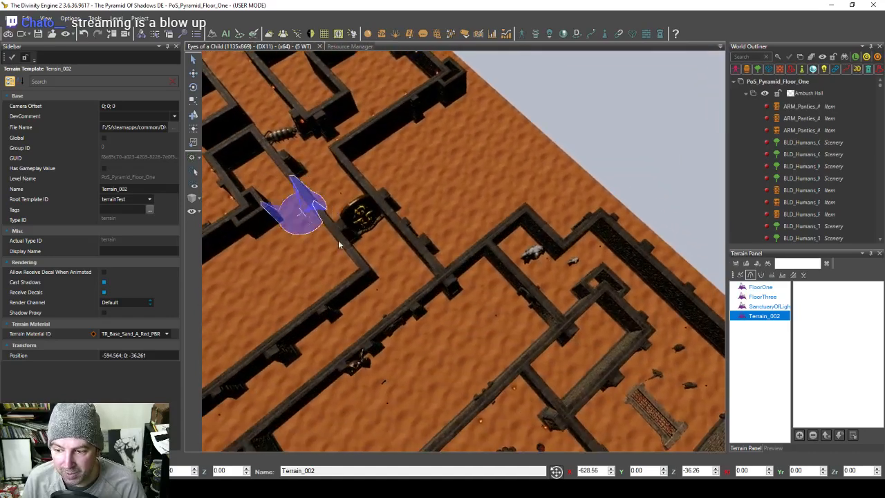
pyautogui.press('s')
pyautogui.press('d')
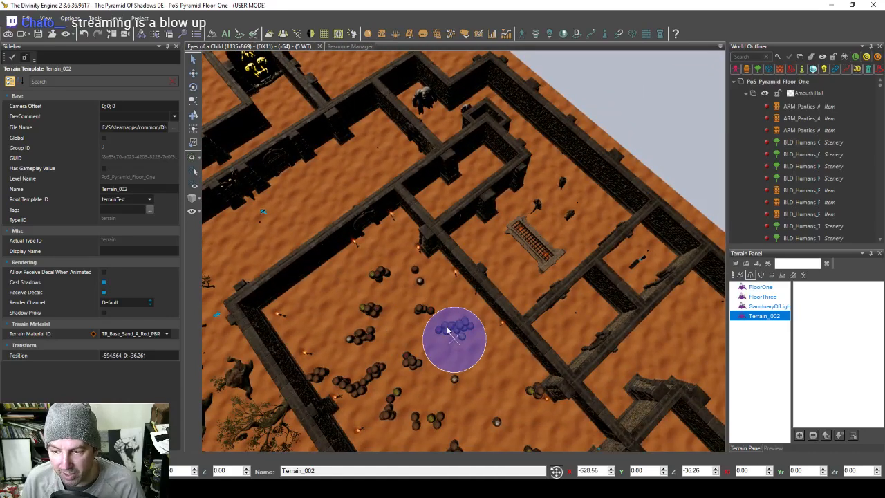
pyautogui.press('s')
pyautogui.press('s')
pyautogui.press('d')
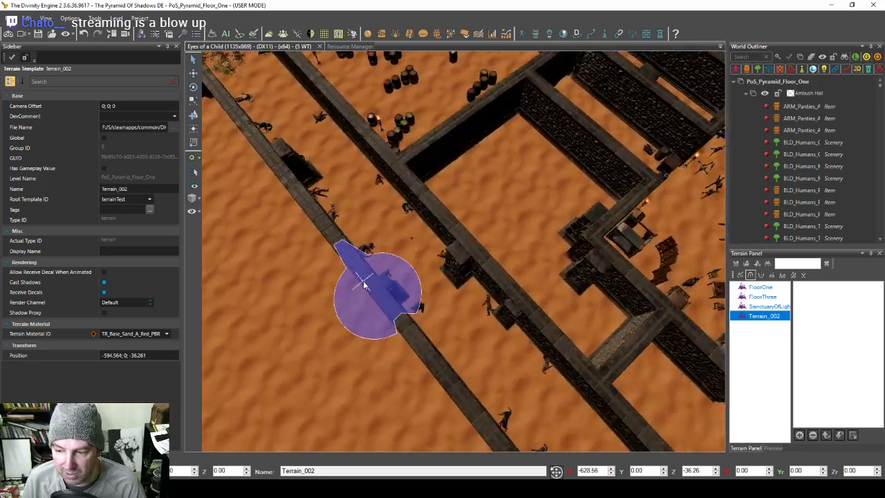
pyautogui.press('s')
pyautogui.press('d')
pyautogui.press('a')
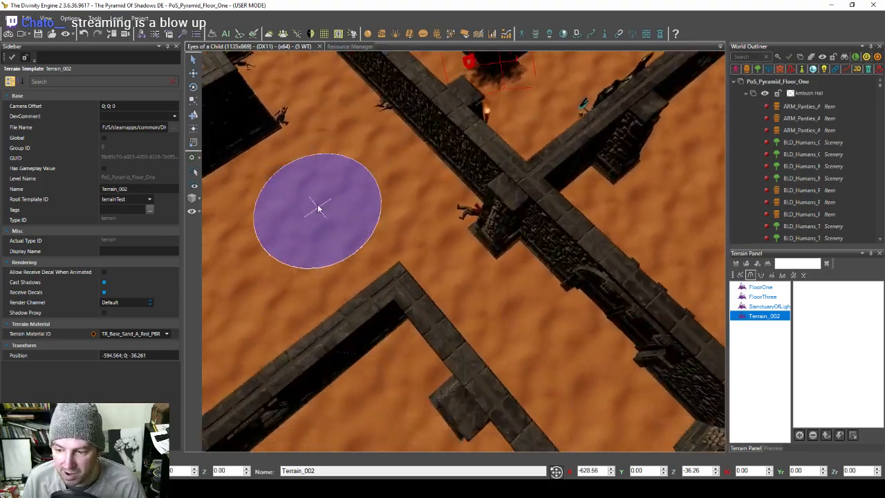
# Step: Check the terrain around the torchlit corridors, the bench-filled room, the furnished chambers and the neighbouring rock-pillar arena
pyautogui.press('s')
pyautogui.press('d')
pyautogui.press('w')
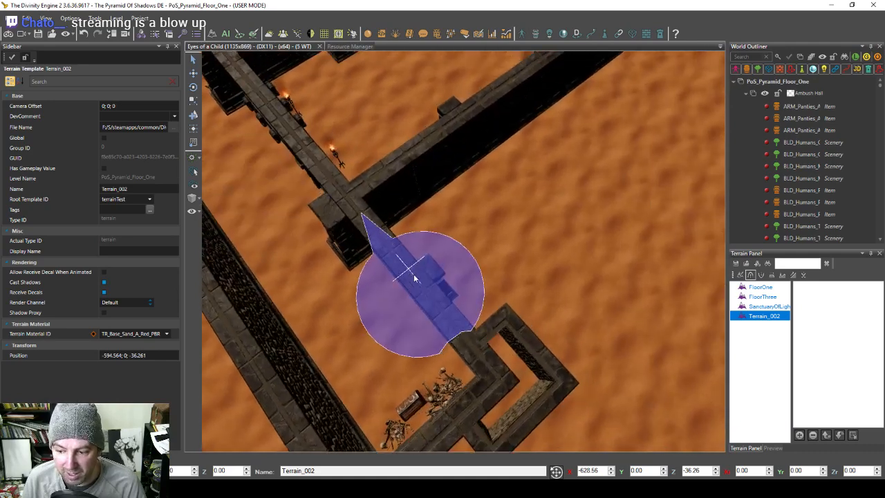
pyautogui.press('s')
pyautogui.press('a')
pyautogui.scroll(-3, 445, 256)
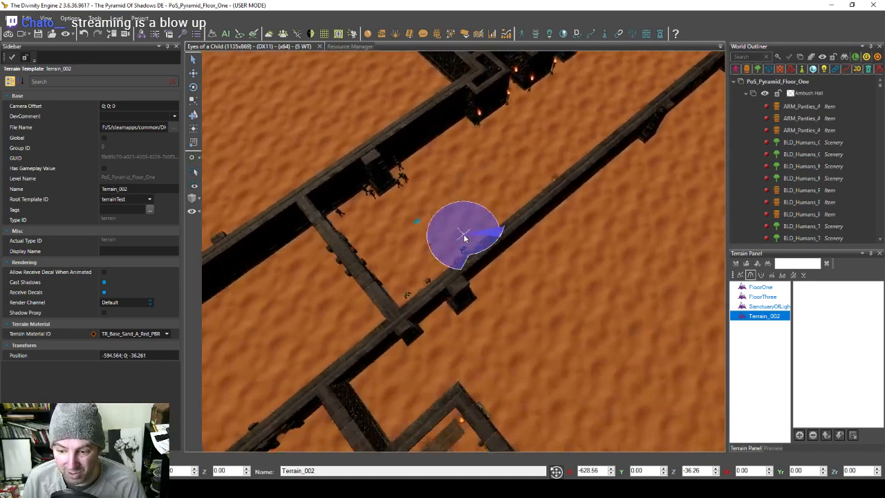
pyautogui.press('s')
pyautogui.press('s')
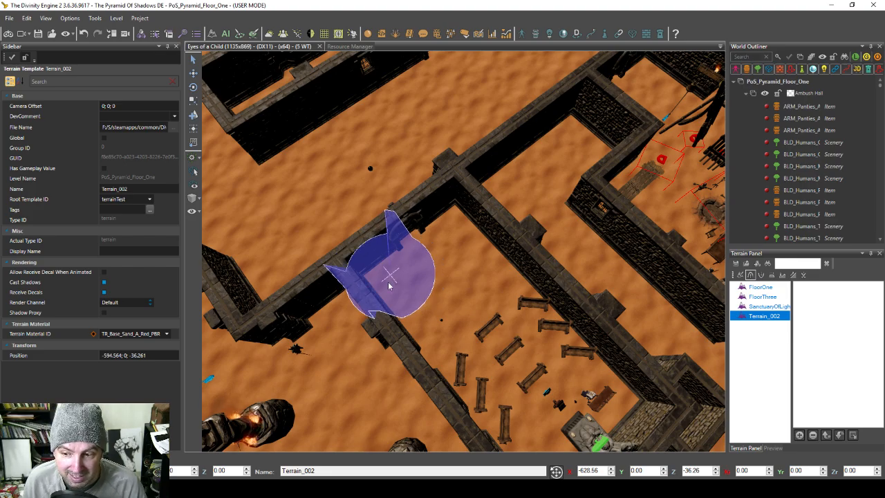
pyautogui.press('w')
pyautogui.press('w')
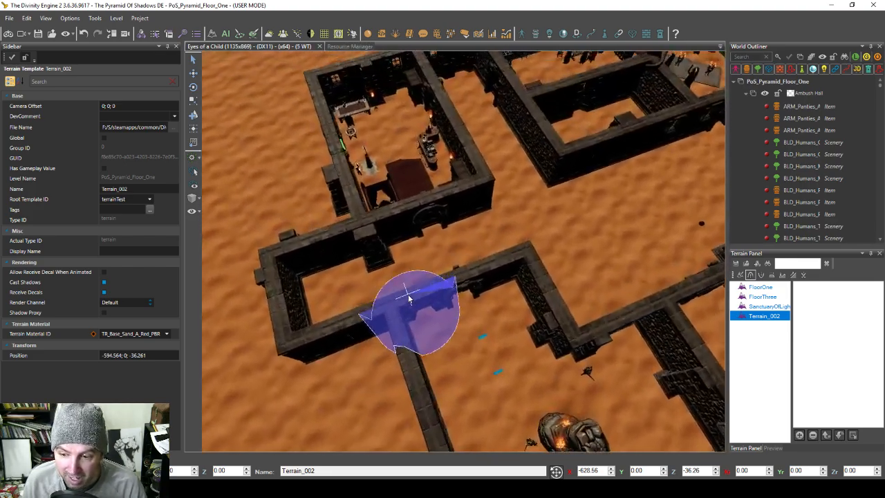
pyautogui.press('w')
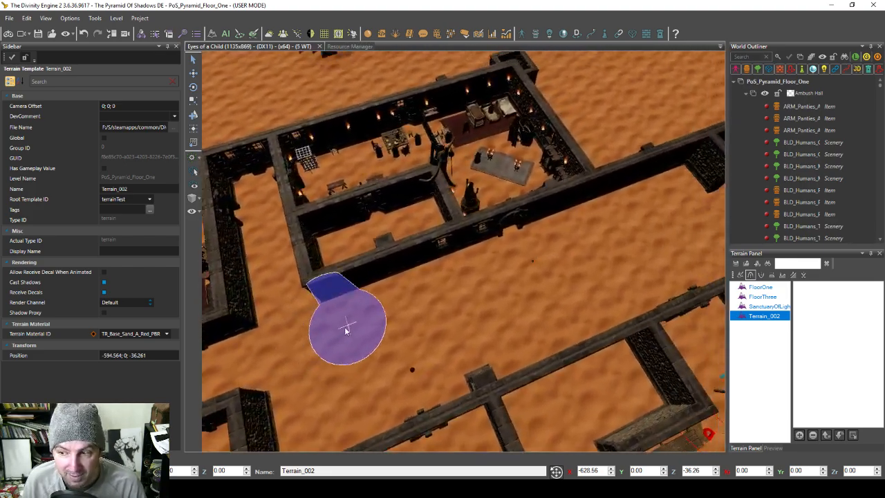
pyautogui.press('w')
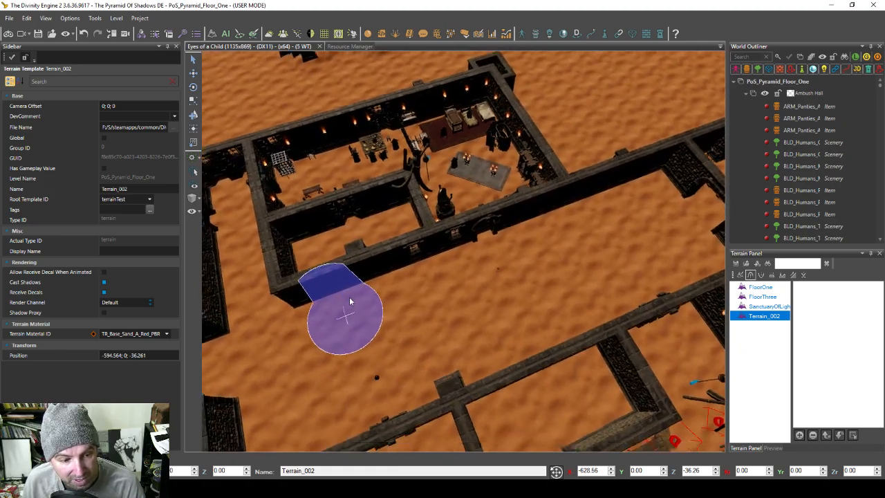
pyautogui.press('w')
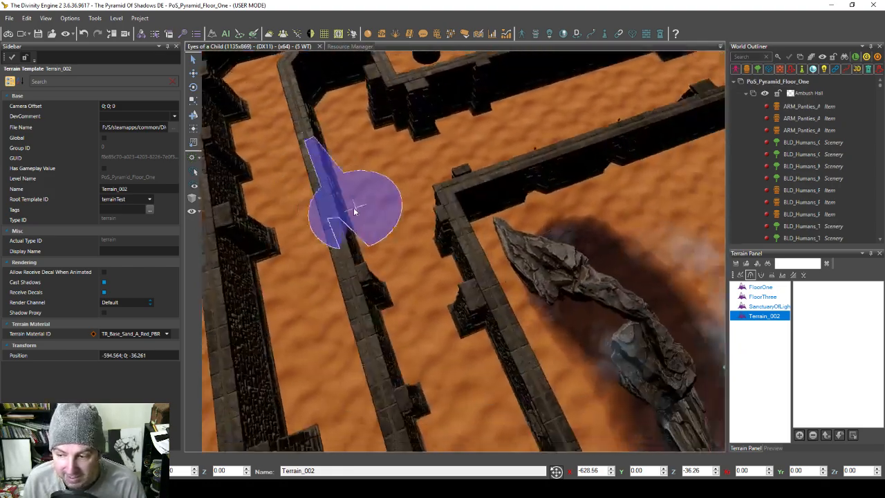
pyautogui.press('d')
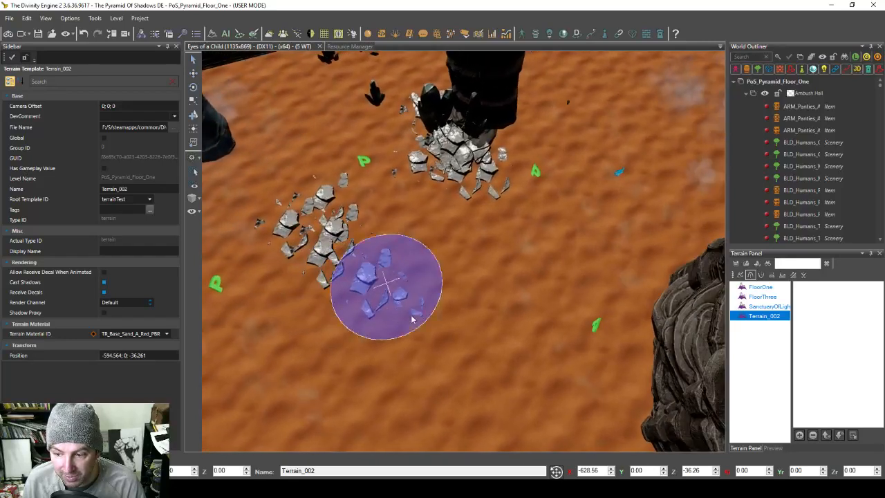
# Step: Lower the sand beside the scattered broken slabs to carve out a dark pool between the rock pillars
pyautogui.moveTo(387, 325)
pyautogui.mouseDown()
pyautogui.moveTo(404, 365)
pyautogui.moveTo(387, 315)
pyautogui.moveTo(423, 265)
pyautogui.moveTo(484, 377)
pyautogui.moveTo(396, 241)
pyautogui.moveTo(482, 316)
pyautogui.moveTo(316, 346)
pyautogui.moveTo(415, 365)
pyautogui.mouseUp()
pyautogui.press('s')
pyautogui.moveTo(468, 349)
pyautogui.mouseDown()
pyautogui.moveTo(352, 224)
pyautogui.moveTo(454, 271)
pyautogui.moveTo(592, 231)
pyautogui.moveTo(527, 236)
pyautogui.mouseUp()
pyautogui.press('w')
pyautogui.press('s')
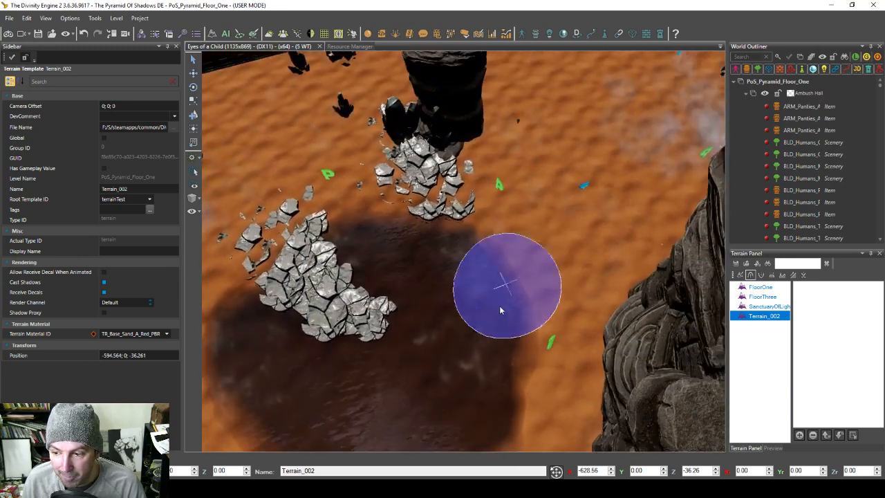
pyautogui.press('w')
pyautogui.press('s')
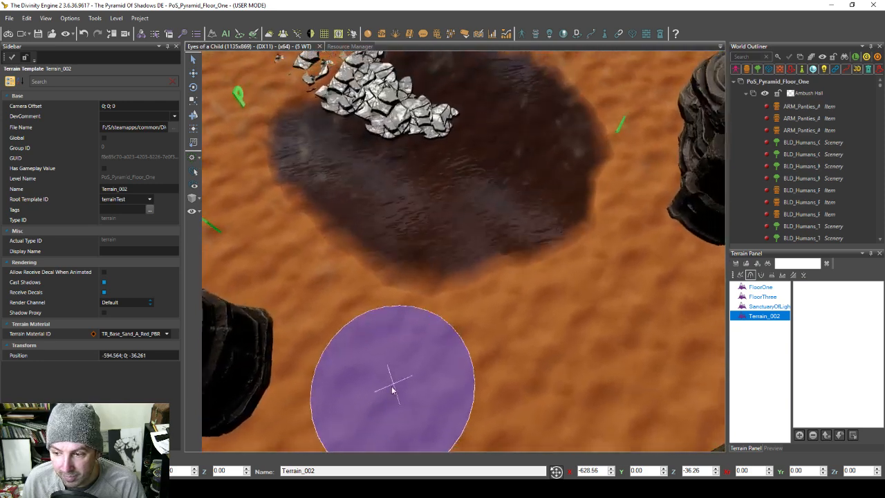
# Step: Widen the dark pool by lowering the sand along its outer edge and toward the large layered rock pillar
pyautogui.moveTo(490, 332)
pyautogui.mouseDown()
pyautogui.moveTo(372, 300)
pyautogui.moveTo(400, 312)
pyautogui.mouseUp()
pyautogui.press('d')
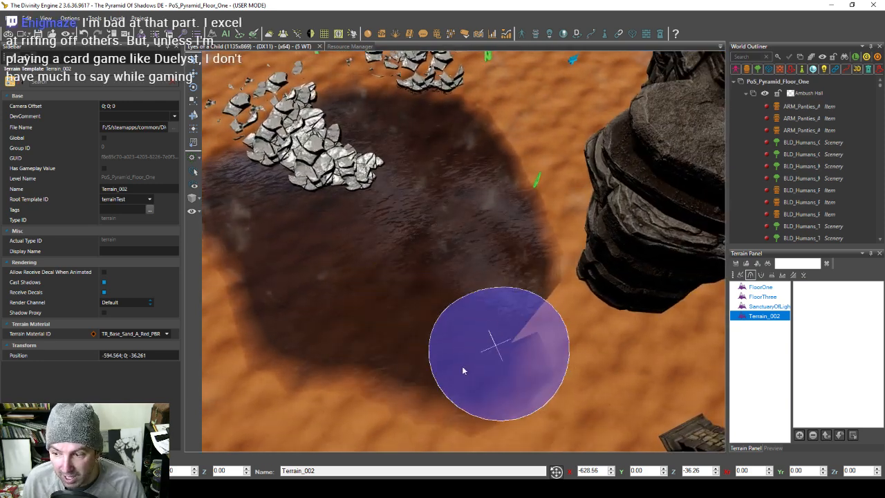
pyautogui.press('d')
pyautogui.press('w')
pyautogui.press('s')
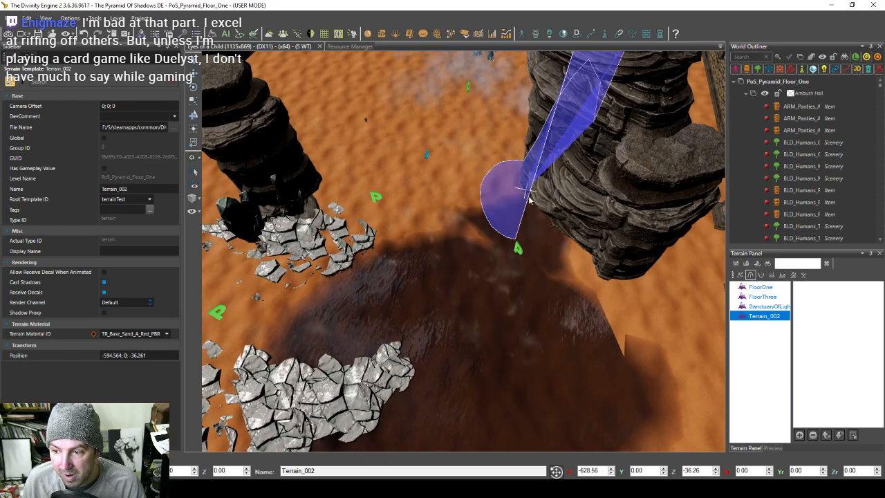
# Step: Smooth the jagged pool edge around the base of the layered rock pillar, including the pointed corner facing the perimeter wall
pyautogui.press('d')
pyautogui.press('w')
pyautogui.press('a')
pyautogui.press('s')
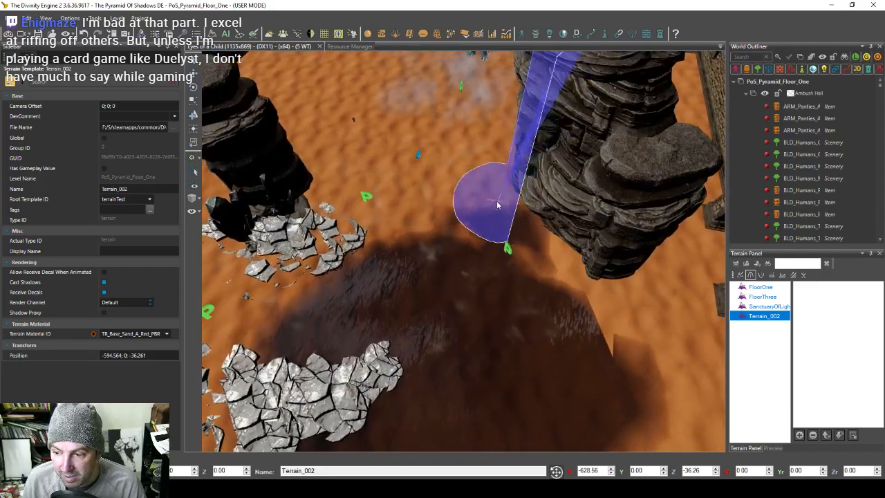
pyautogui.moveTo(497, 205)
pyautogui.keyDown('shift'); pyautogui.mouseDown()
pyautogui.moveTo(571, 259)
pyautogui.moveTo(484, 212)
pyautogui.moveTo(502, 250)
pyautogui.moveTo(611, 348)
pyautogui.mouseUp(); pyautogui.keyUp('shift')
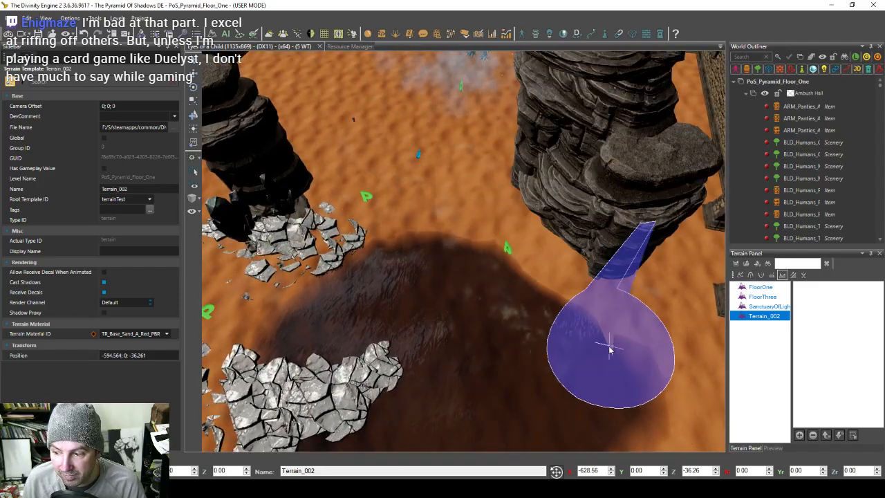
pyautogui.press('d')
pyautogui.press('s')
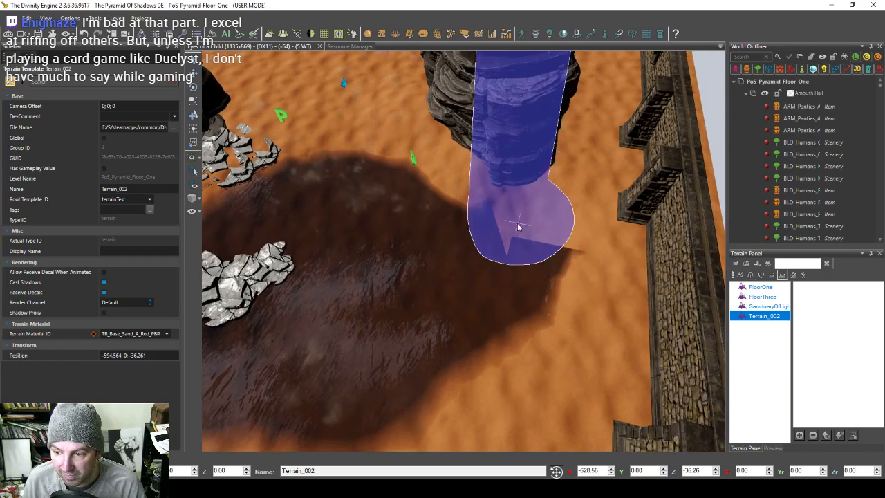
pyautogui.moveTo(522, 244); pyautogui.dragTo(544, 272)
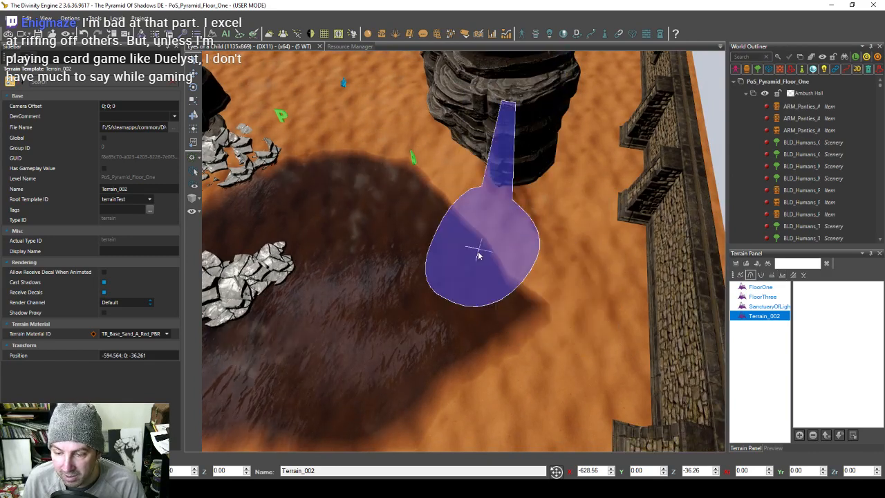
# Step: Extend the dark pool with a lowered channel running out to the stone perimeter wall
pyautogui.press('s')
pyautogui.press('a')
pyautogui.press('d')
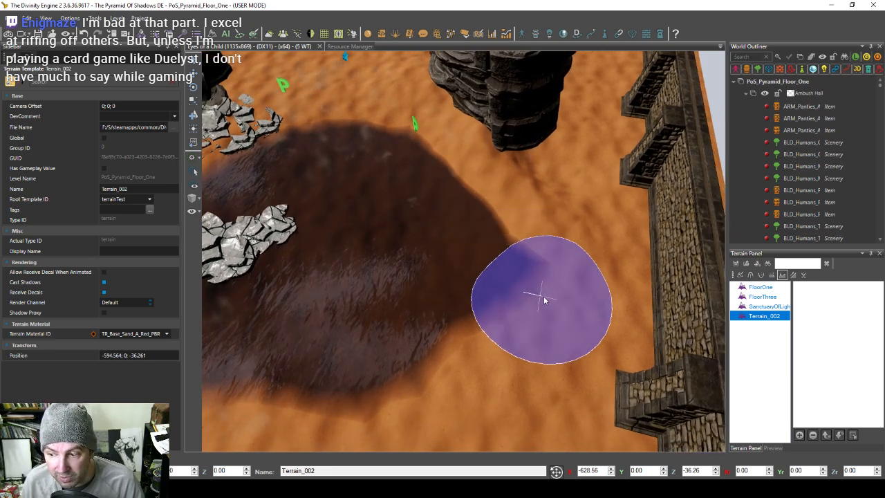
pyautogui.moveTo(536, 291)
pyautogui.mouseDown()
pyautogui.moveTo(509, 320)
pyautogui.moveTo(618, 306)
pyautogui.moveTo(419, 306)
pyautogui.moveTo(425, 312)
pyautogui.mouseUp()
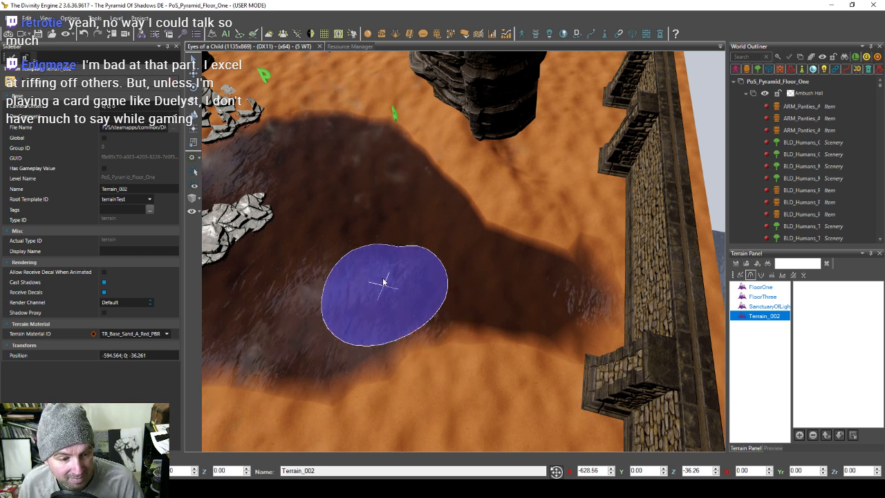
# Step: Smooth the pool's sandy bank from the new channel round to the end beside the broken slabs
pyautogui.moveTo(422, 258); pyautogui.dragTo(426, 263, button='right')
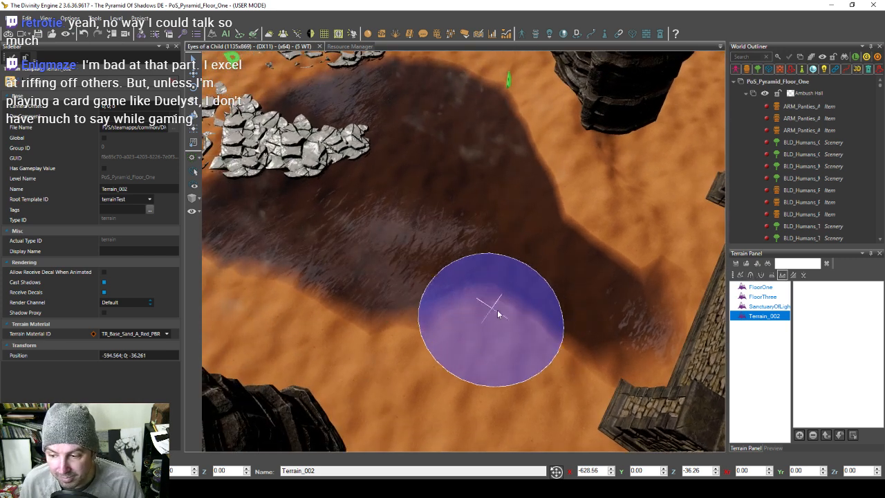
pyautogui.moveTo(381, 324); pyautogui.dragTo(412, 330, button='middle')
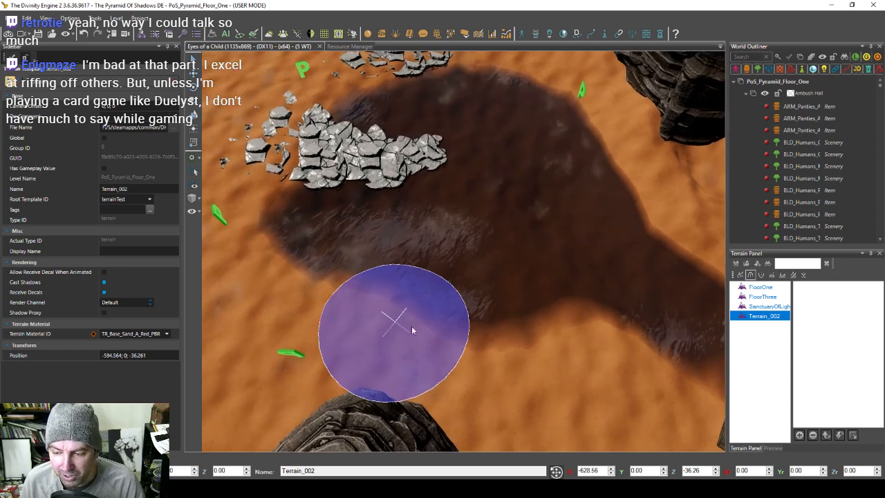
pyautogui.moveTo(413, 330)
pyautogui.keyDown('shift'); pyautogui.mouseDown()
pyautogui.moveTo(549, 336)
pyautogui.moveTo(325, 288)
pyautogui.moveTo(288, 231)
pyautogui.mouseUp(); pyautogui.keyUp('shift')
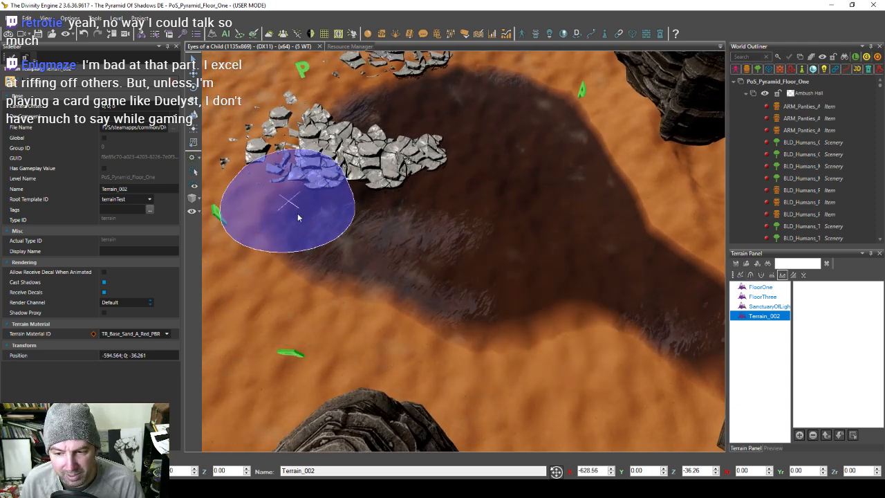
pyautogui.moveTo(296, 212)
pyautogui.mouseDown(button='right')
pyautogui.moveTo(297, 201)
pyautogui.moveTo(293, 208)
pyautogui.mouseUp(button='right')
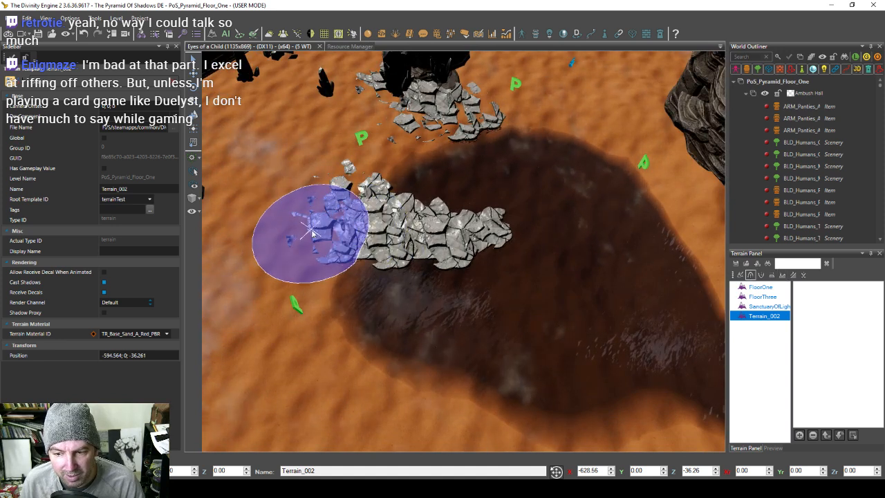
# Step: Lower the sand at the outer end of the broken slabs to expose more of them and smooth the surrounding ground
pyautogui.moveTo(312, 238)
pyautogui.mouseDown()
pyautogui.moveTo(317, 214)
pyautogui.moveTo(329, 218)
pyautogui.mouseUp()
pyautogui.moveTo(329, 218); pyautogui.dragTo(336, 224, button='middle')
pyautogui.moveTo(336, 224)
pyautogui.mouseDown()
pyautogui.moveTo(354, 235)
pyautogui.moveTo(396, 199)
pyautogui.moveTo(401, 208)
pyautogui.moveTo(517, 172)
pyautogui.mouseUp()
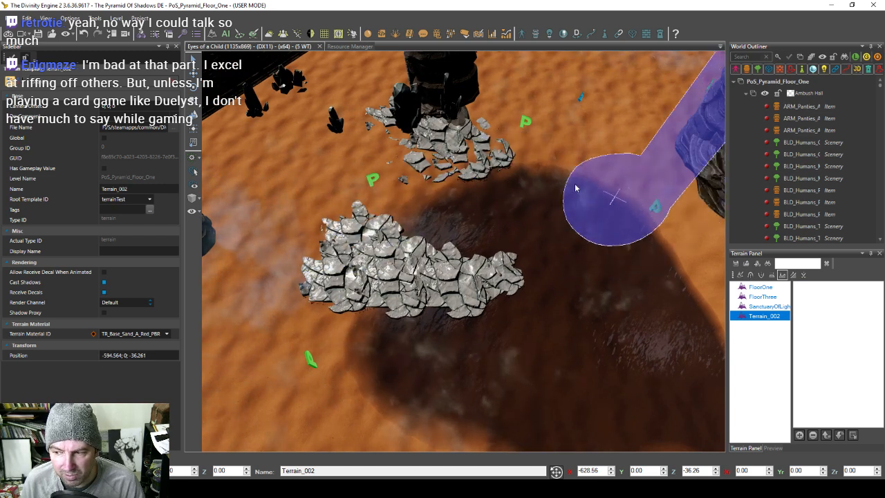
pyautogui.moveTo(322, 219); pyautogui.dragTo(363, 219, button='middle')
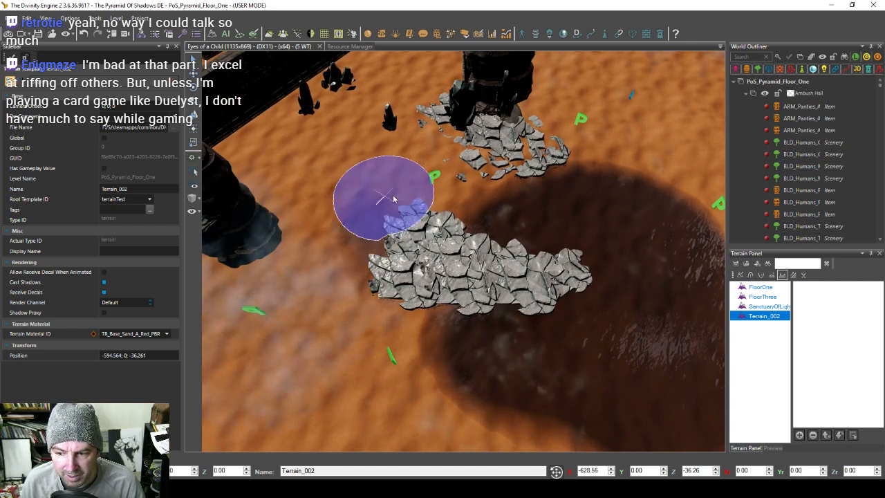
pyautogui.keyDown('shift'); pyautogui.moveTo(394, 199); pyautogui.dragTo(366, 221); pyautogui.keyUp('shift')
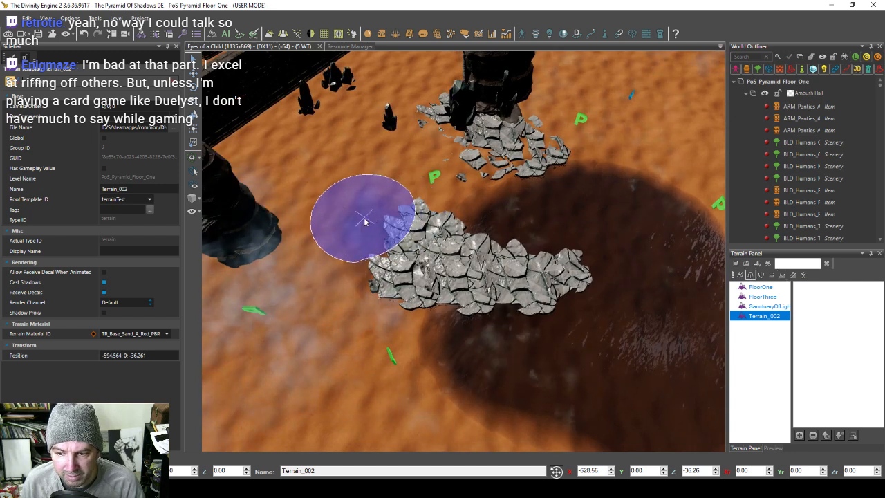
# Step: Inspect the arena's sand from above along the corridor walls, the rock arch, the rock pillars and the bone-strewn corner
pyautogui.moveTo(350, 281)
pyautogui.mouseDown(button='middle')
pyautogui.moveTo(364, 276)
pyautogui.moveTo(339, 258)
pyautogui.moveTo(378, 264)
pyautogui.mouseUp(button='middle')
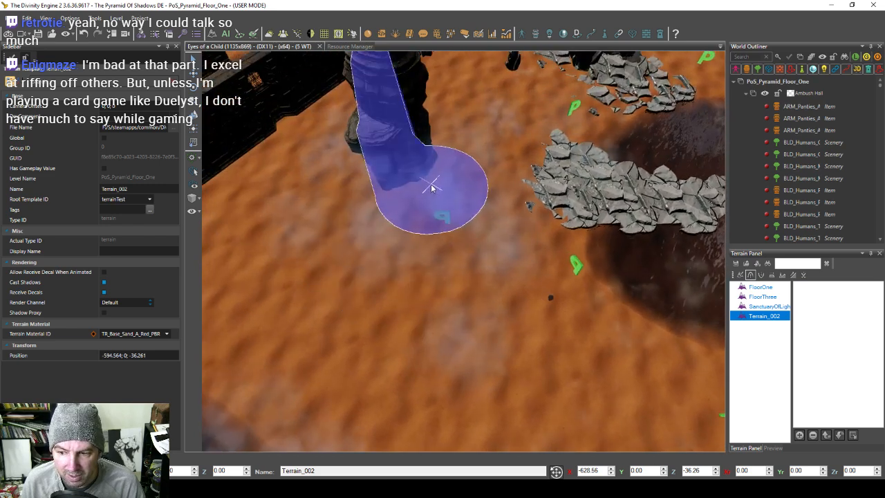
pyautogui.moveTo(435, 191)
pyautogui.mouseDown()
pyautogui.moveTo(385, 168)
pyautogui.moveTo(389, 256)
pyautogui.mouseUp()
pyautogui.moveTo(432, 292)
pyautogui.mouseDown(button='middle')
pyautogui.moveTo(439, 278)
pyautogui.moveTo(450, 287)
pyautogui.mouseUp(button='middle')
pyautogui.moveTo(298, 278); pyautogui.dragTo(332, 265, button='middle')
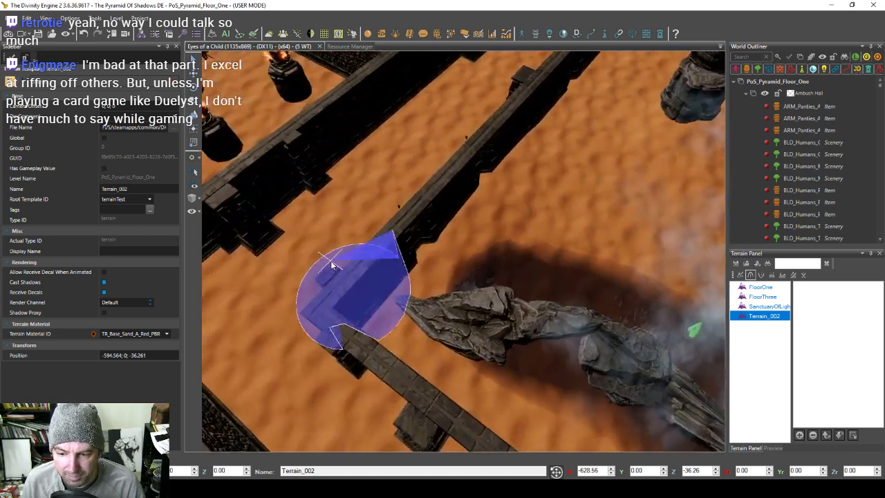
pyautogui.moveTo(419, 293)
pyautogui.mouseDown(button='middle')
pyautogui.moveTo(394, 294)
pyautogui.moveTo(439, 255)
pyautogui.mouseUp(button='middle')
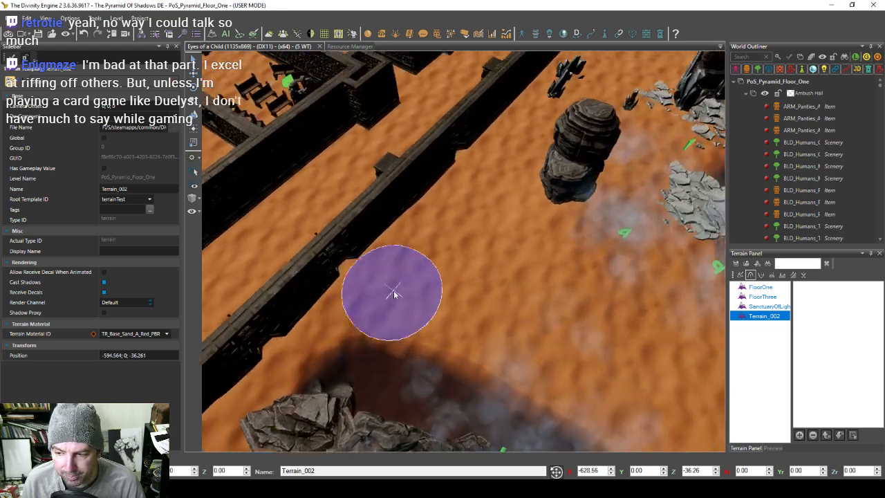
pyautogui.moveTo(376, 348)
pyautogui.mouseDown(button='middle')
pyautogui.moveTo(359, 328)
pyautogui.moveTo(395, 316)
pyautogui.mouseUp(button='middle')
pyautogui.moveTo(305, 265)
pyautogui.mouseDown(button='middle')
pyautogui.moveTo(297, 316)
pyautogui.moveTo(296, 302)
pyautogui.moveTo(336, 253)
pyautogui.moveTo(400, 223)
pyautogui.moveTo(438, 267)
pyautogui.moveTo(395, 276)
pyautogui.moveTo(352, 233)
pyautogui.moveTo(386, 217)
pyautogui.moveTo(403, 180)
pyautogui.moveTo(340, 207)
pyautogui.moveTo(385, 159)
pyautogui.moveTo(391, 174)
pyautogui.moveTo(406, 172)
pyautogui.moveTo(414, 152)
pyautogui.moveTo(435, 181)
pyautogui.moveTo(414, 199)
pyautogui.mouseUp(button='middle')
pyautogui.moveTo(414, 199); pyautogui.dragTo(401, 199)
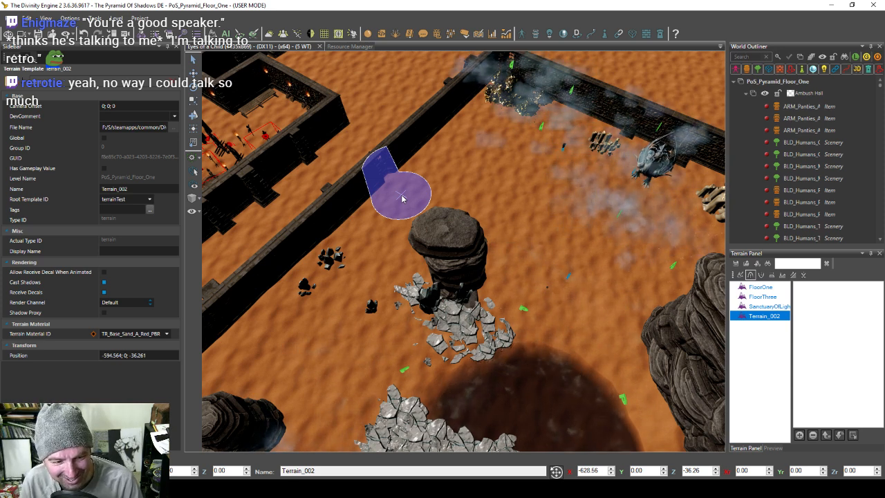
pyautogui.moveTo(434, 171); pyautogui.dragTo(410, 203, button='middle')
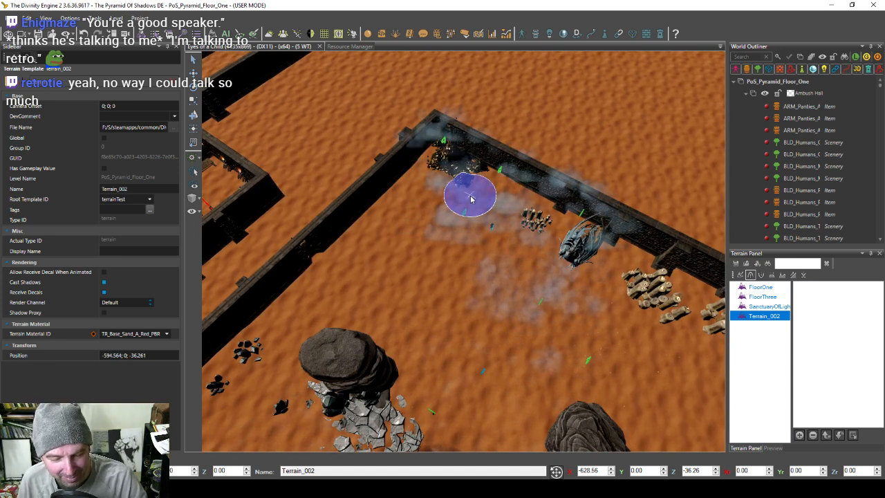
# Step: Build up uneven sand between the large rock pillars and the stone perimeter wall, near the dark pool's channel
pyautogui.moveTo(482, 210); pyautogui.dragTo(446, 204, button='middle')
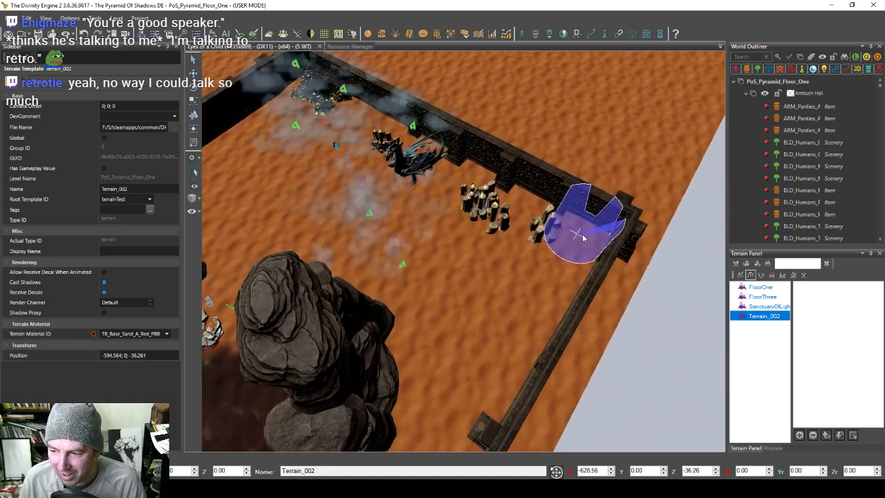
pyautogui.moveTo(575, 295); pyautogui.dragTo(571, 309, button='middle')
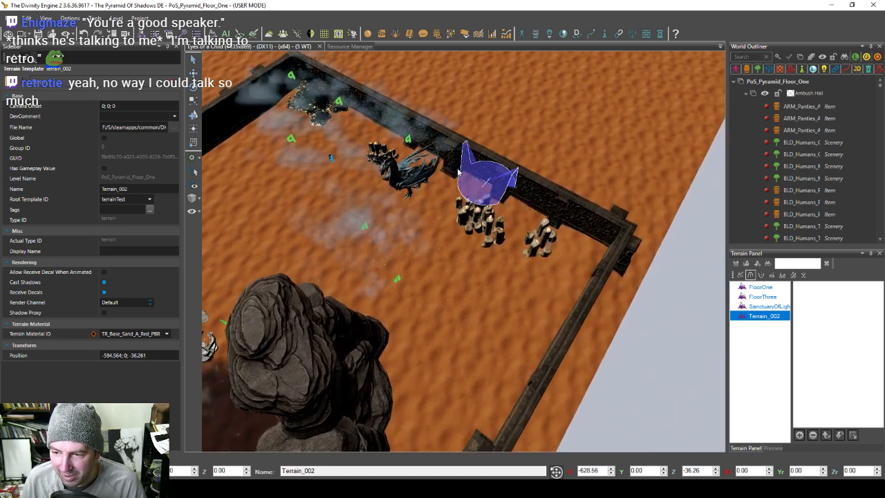
pyautogui.moveTo(486, 188)
pyautogui.mouseDown(button='middle')
pyautogui.moveTo(480, 151)
pyautogui.moveTo(453, 124)
pyautogui.mouseUp(button='middle')
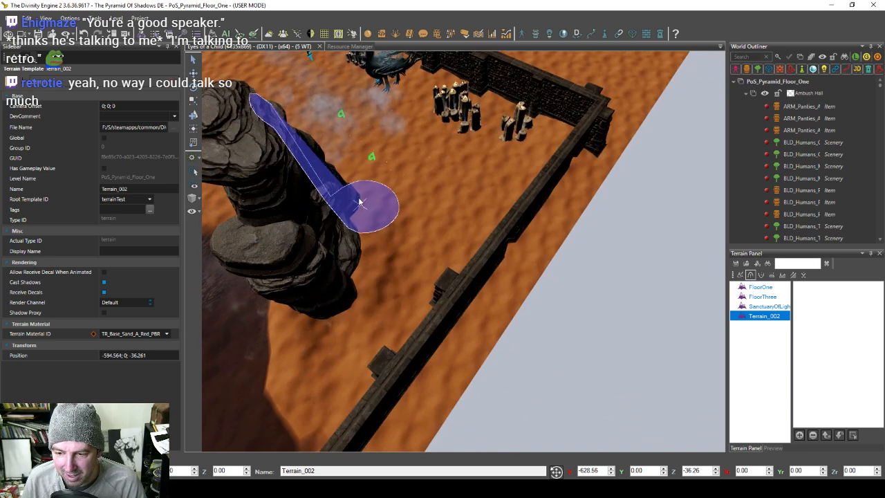
pyautogui.moveTo(460, 250)
pyautogui.mouseDown(button='middle')
pyautogui.moveTo(443, 255)
pyautogui.moveTo(457, 237)
pyautogui.moveTo(447, 250)
pyautogui.mouseUp(button='middle')
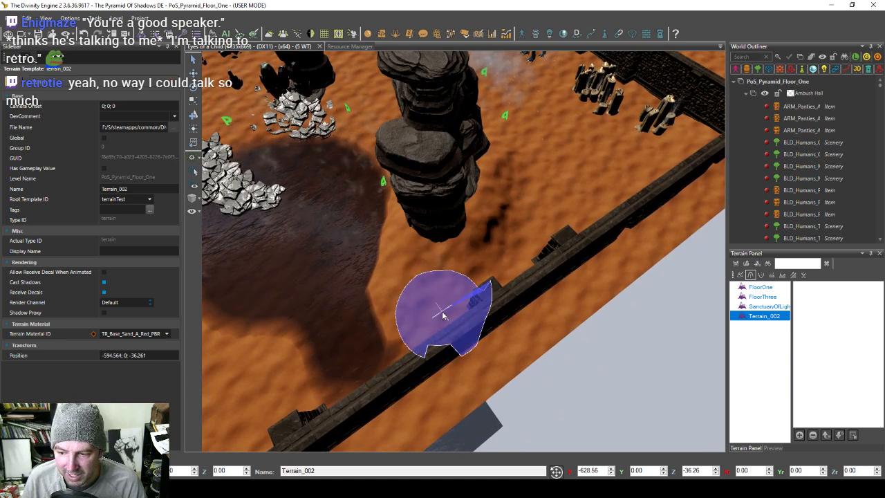
pyautogui.moveTo(445, 310)
pyautogui.mouseDown(button='middle')
pyautogui.moveTo(451, 294)
pyautogui.moveTo(471, 289)
pyautogui.mouseUp(button='middle')
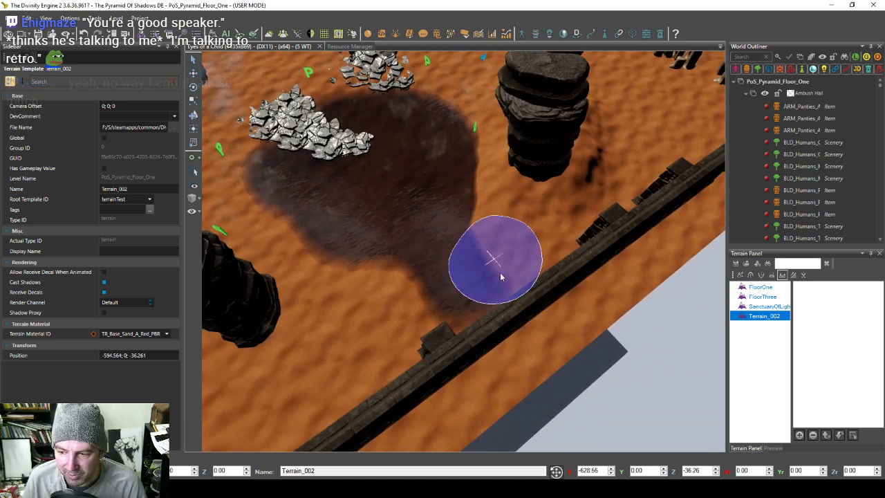
pyautogui.press('2')
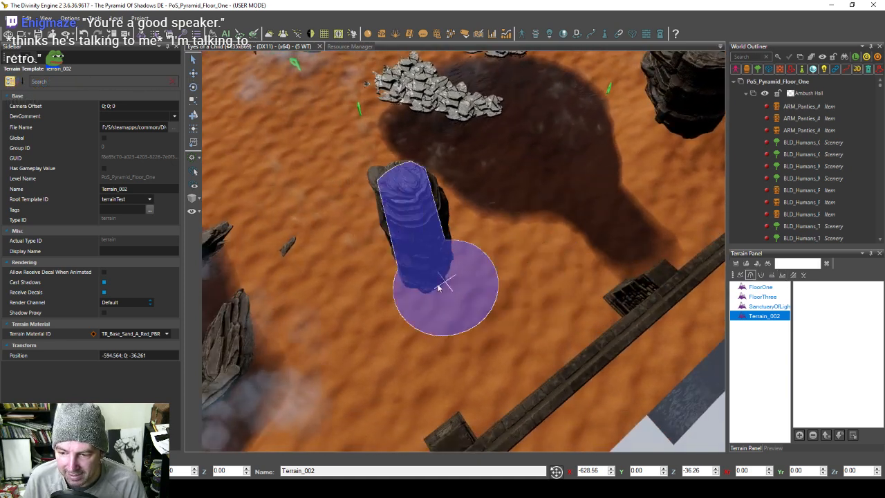
pyautogui.press('w')
pyautogui.press('d')
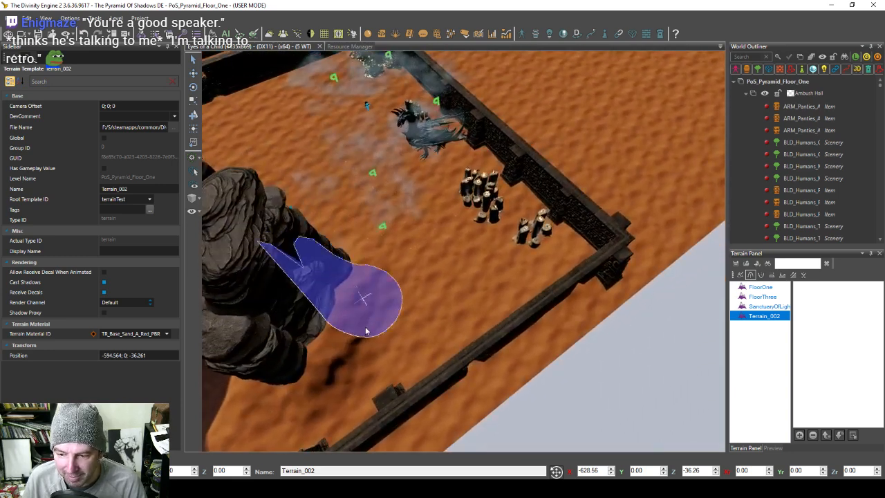
# Step: Raise the sand at the foot of the large rock pillars facing the candle clusters and soften the new bumps
pyautogui.press('shift')
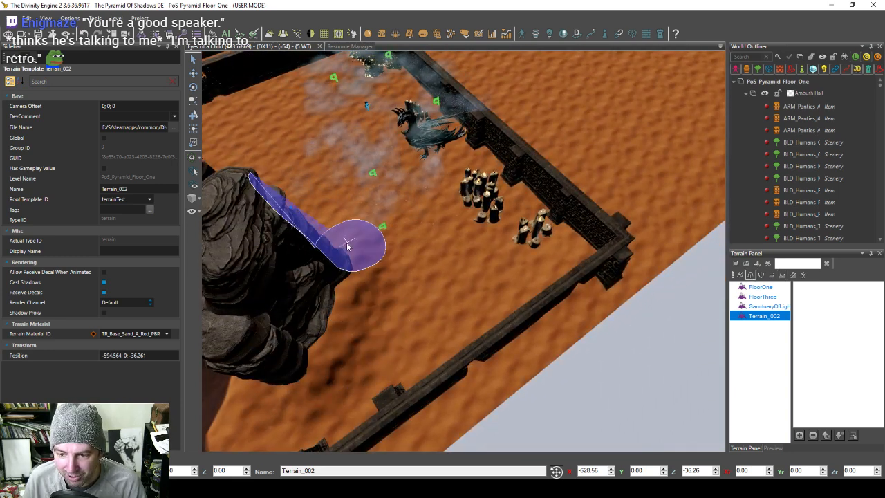
pyautogui.press('q')
pyautogui.press('a')
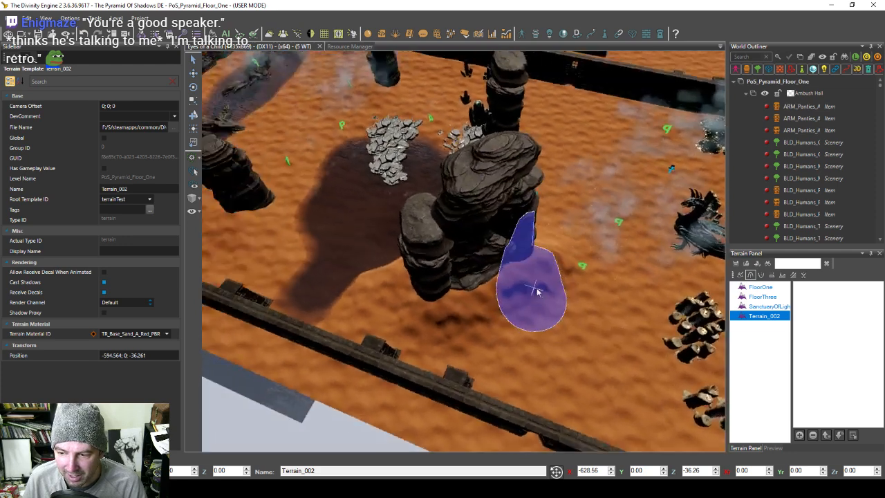
pyautogui.press('d')
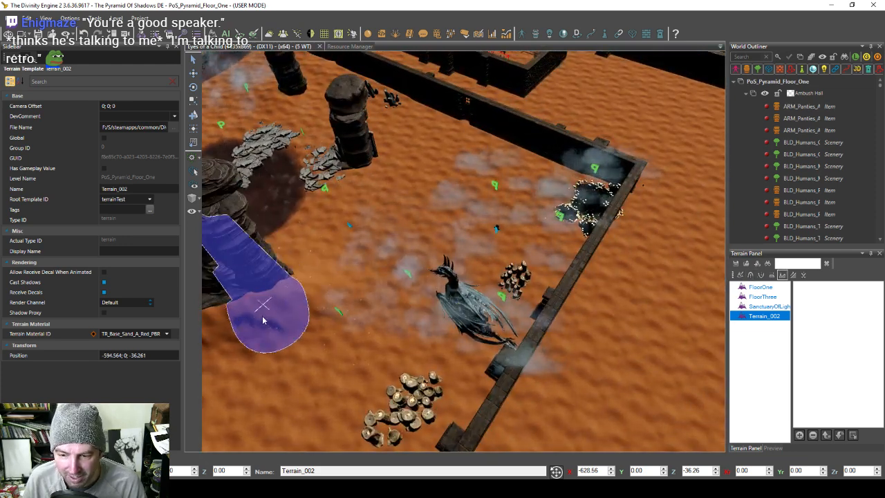
pyautogui.press('a')
pyautogui.press('s')
pyautogui.press('a')
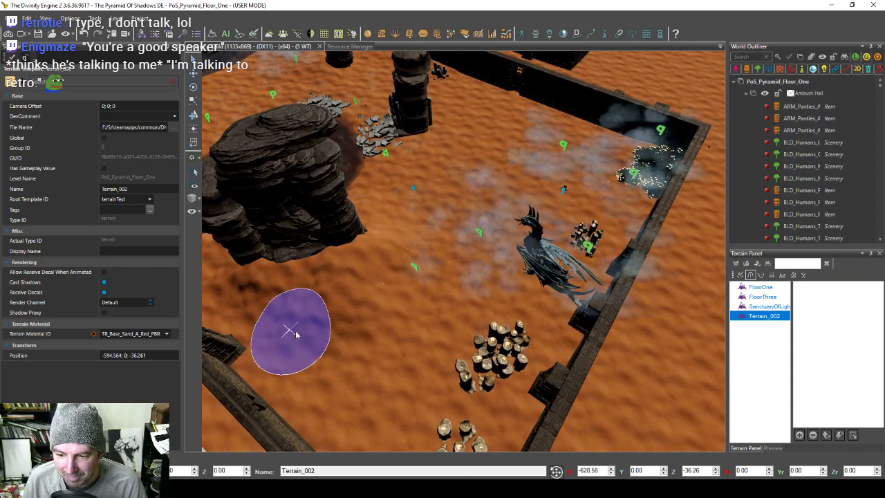
pyautogui.press('a')
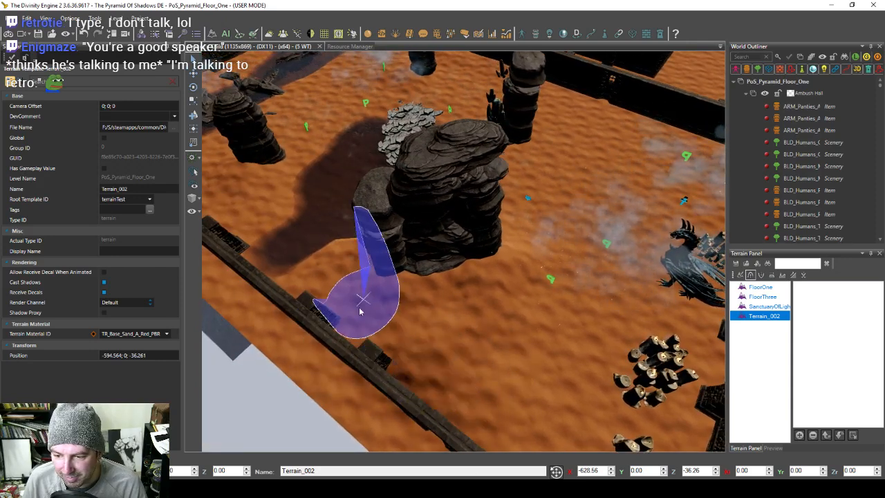
# Step: Smooth the raised sand along the perimeter wall behind the large rock pillars
pyautogui.press('d')
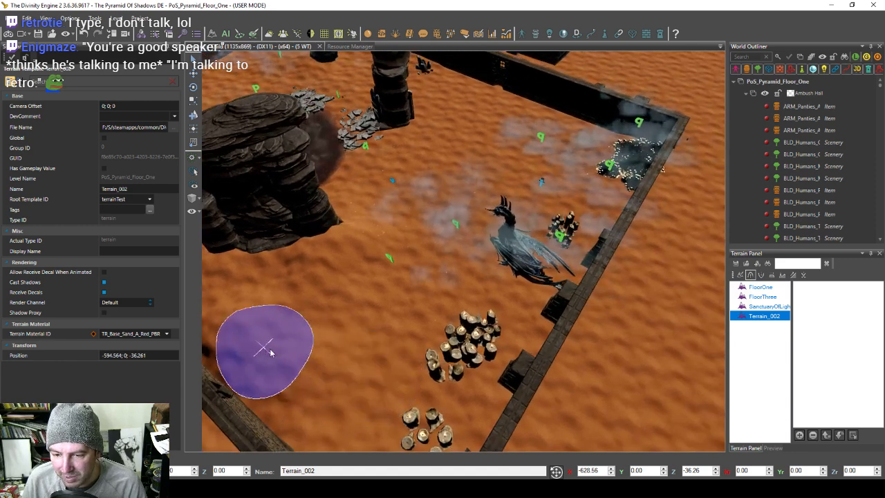
pyautogui.press('s')
pyautogui.press('a')
pyautogui.press('d')
pyautogui.press('w')
pyautogui.press('shift')
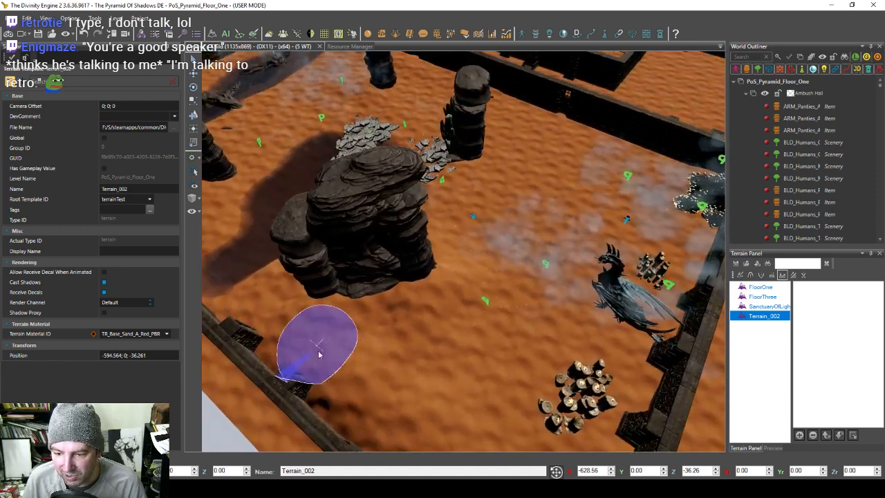
pyautogui.press('d')
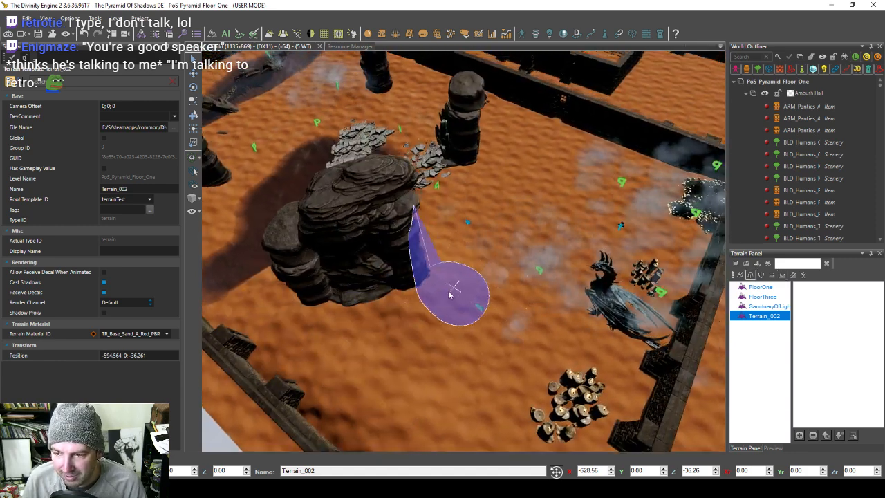
# Step: Inspect the arena's sand around the broken slabs, the dark pool, the candle clusters and the lone rock pillars
pyautogui.press('w')
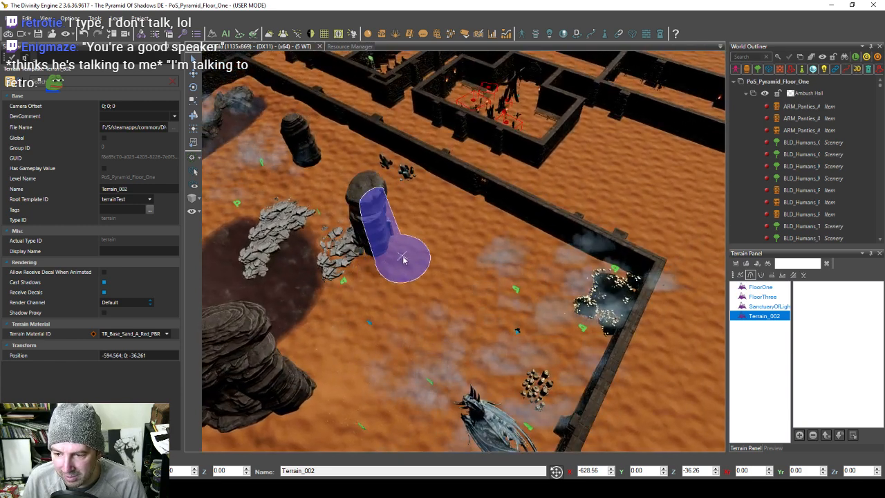
pyautogui.press('w')
pyautogui.press('a')
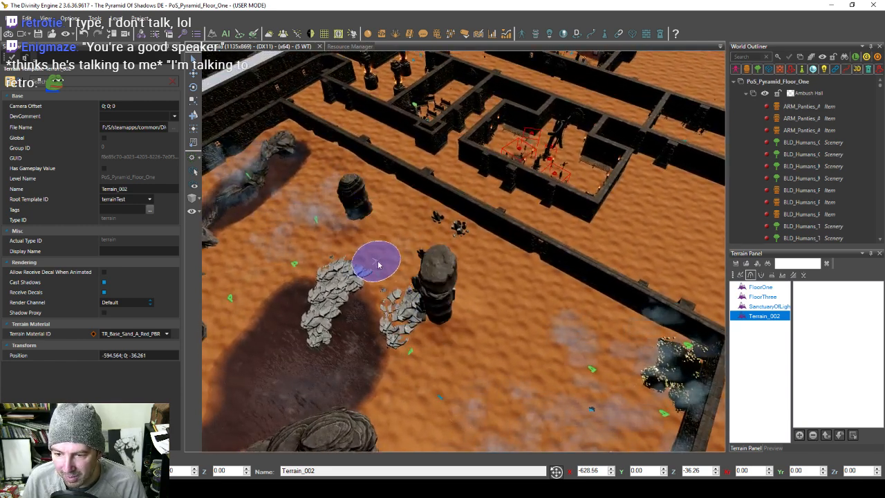
pyautogui.press('d')
pyautogui.press('s')
pyautogui.press('d')
pyautogui.press('a')
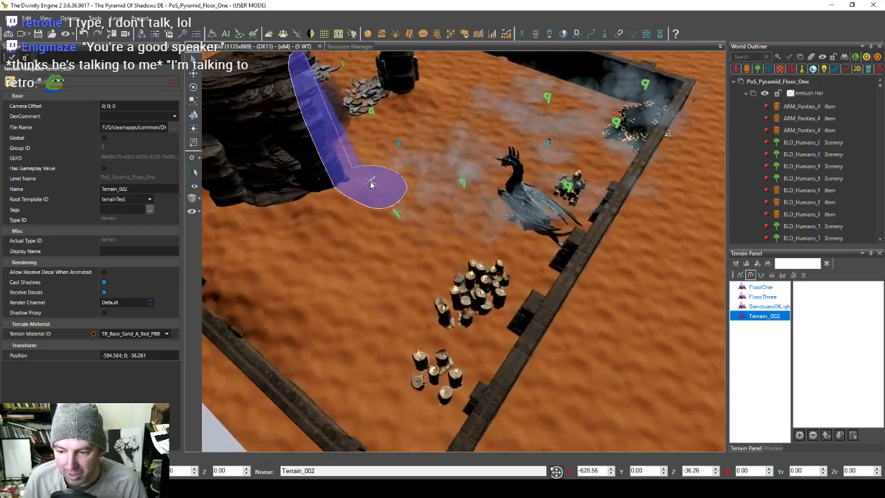
pyautogui.press('s')
pyautogui.press('a')
pyautogui.press('w')
pyautogui.press('a')
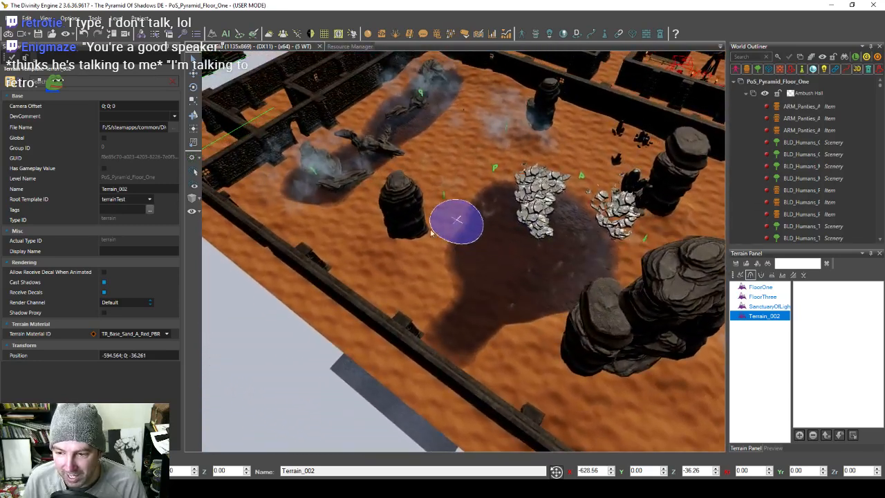
pyautogui.press('w')
pyautogui.press('d')
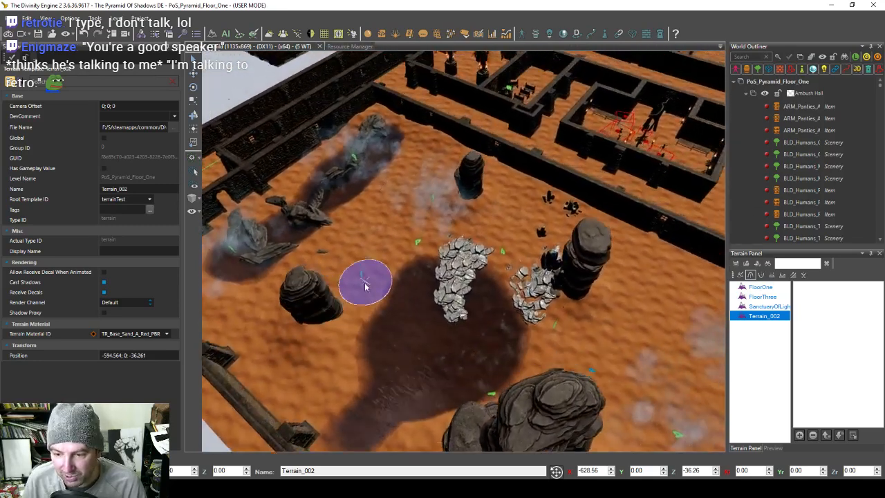
pyautogui.press('a')
pyautogui.press('a')
pyautogui.press('d')
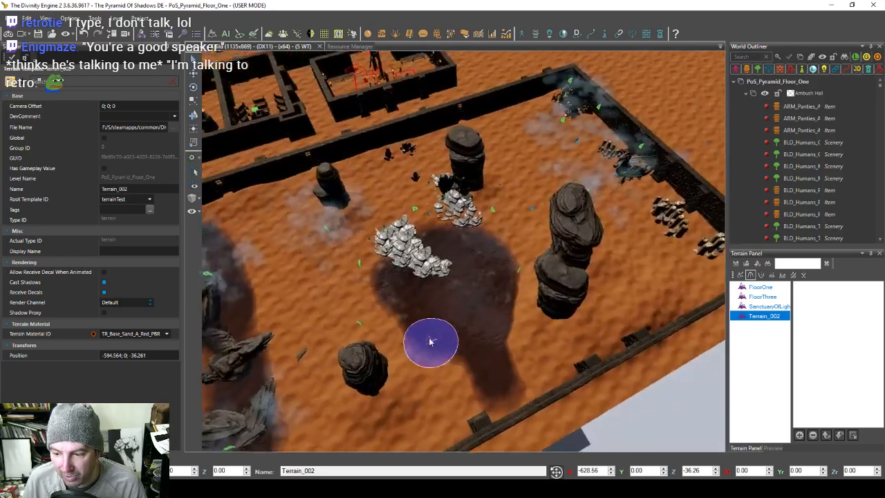
pyautogui.press('s')
pyautogui.press('a')
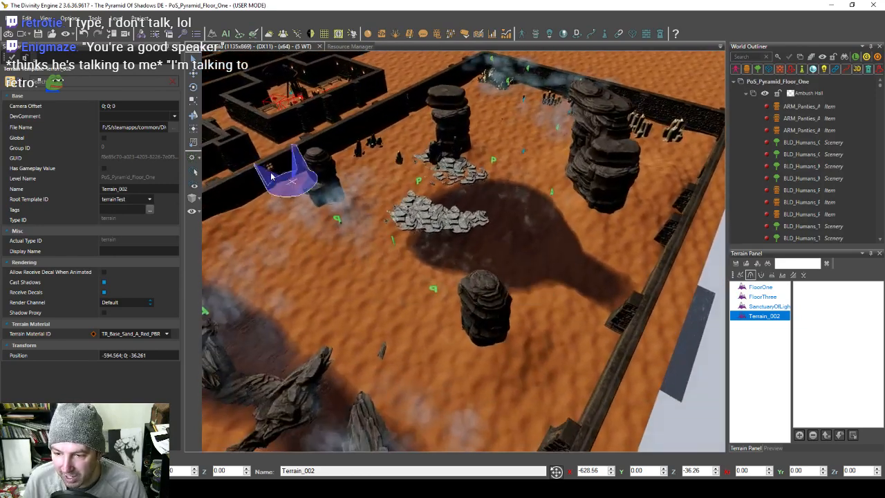
pyautogui.press('w')
pyautogui.press('d')
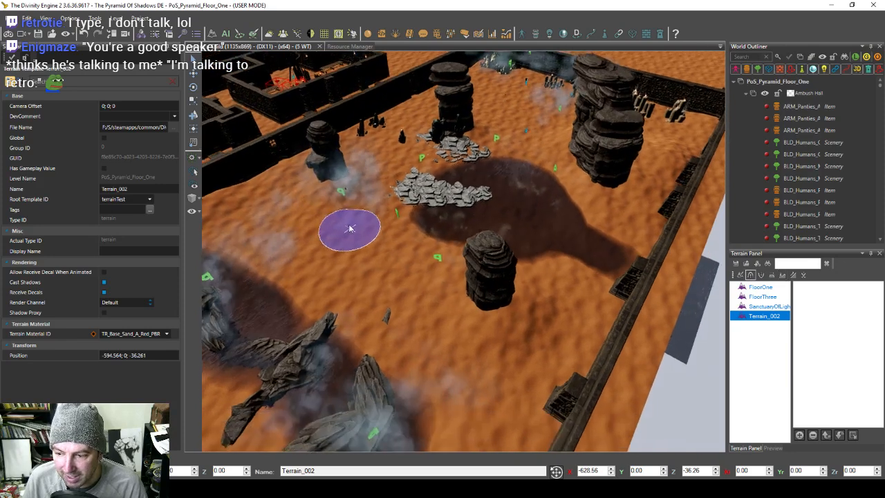
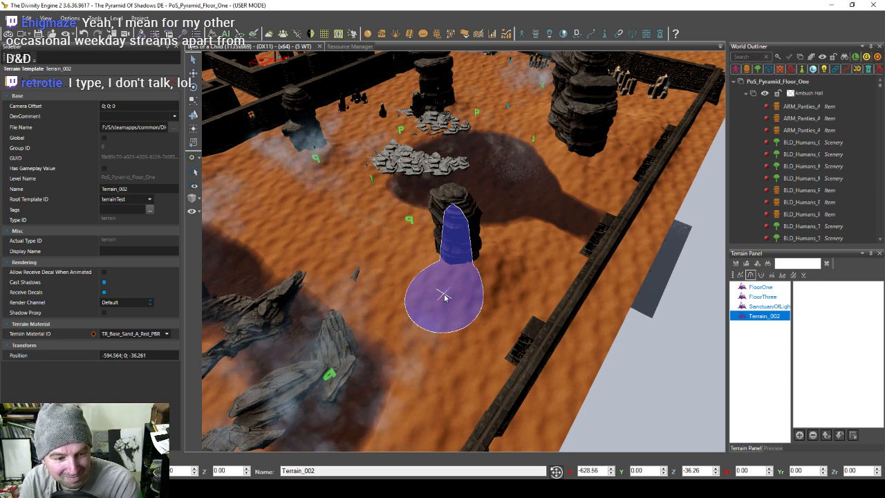
# Step: Add gentle unevenness to the sand around the lone rock pillar and in the corridor corner beside the stone arch
pyautogui.moveTo(463, 319)
pyautogui.mouseDown(button='middle')
pyautogui.moveTo(510, 293)
pyautogui.moveTo(490, 276)
pyautogui.moveTo(478, 303)
pyautogui.moveTo(468, 300)
pyautogui.mouseUp(button='middle')
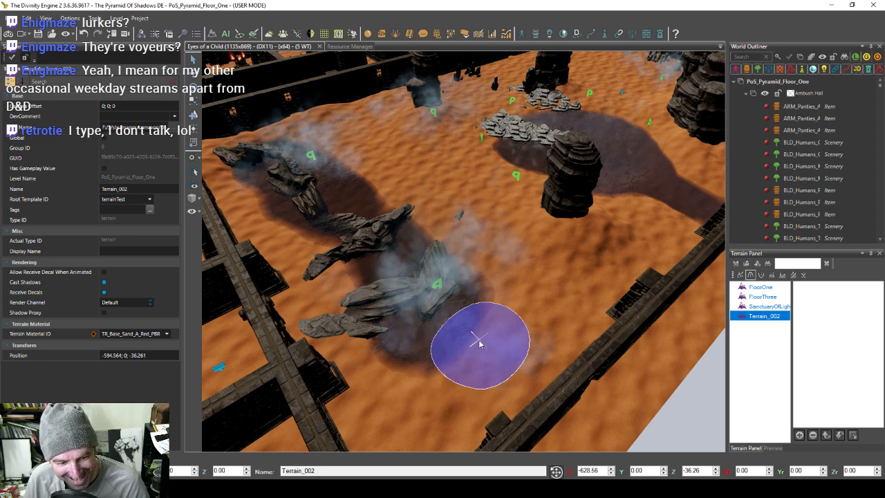
pyautogui.moveTo(463, 348)
pyautogui.mouseDown(button='middle')
pyautogui.moveTo(415, 327)
pyautogui.moveTo(411, 443)
pyautogui.moveTo(438, 320)
pyautogui.moveTo(419, 320)
pyautogui.moveTo(512, 297)
pyautogui.mouseUp(button='middle')
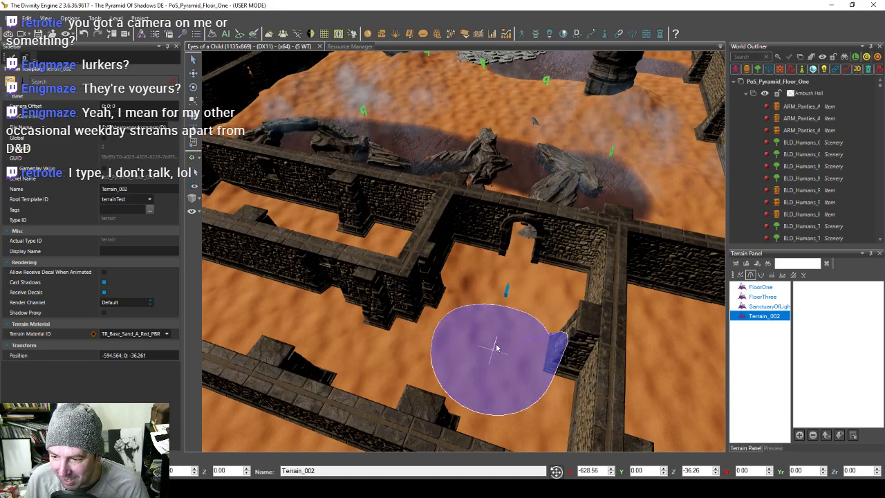
pyautogui.press('shift')
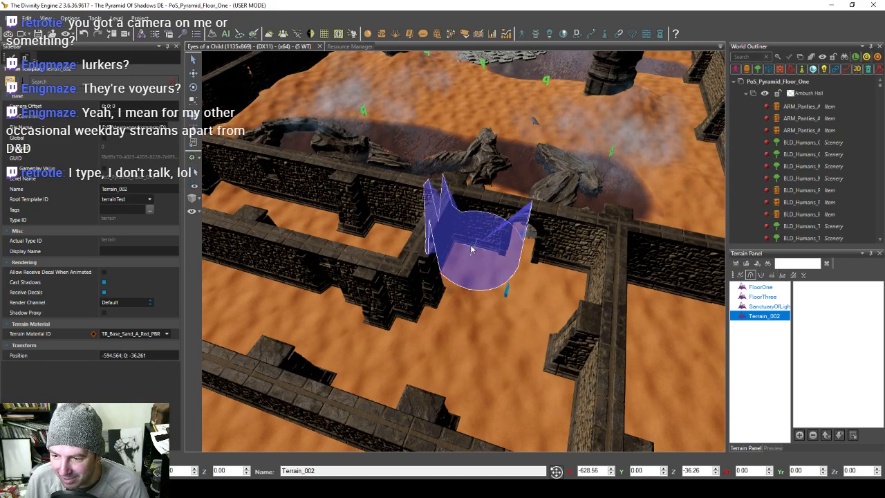
pyautogui.press('w')
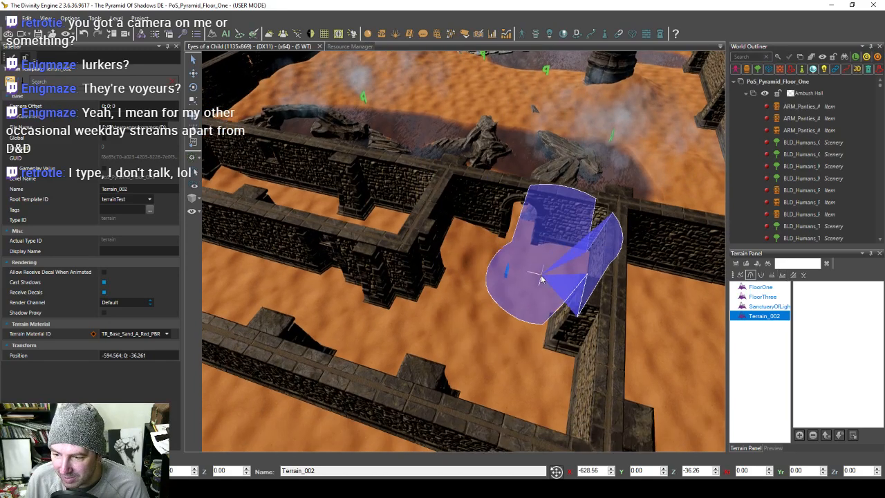
pyautogui.press('a')
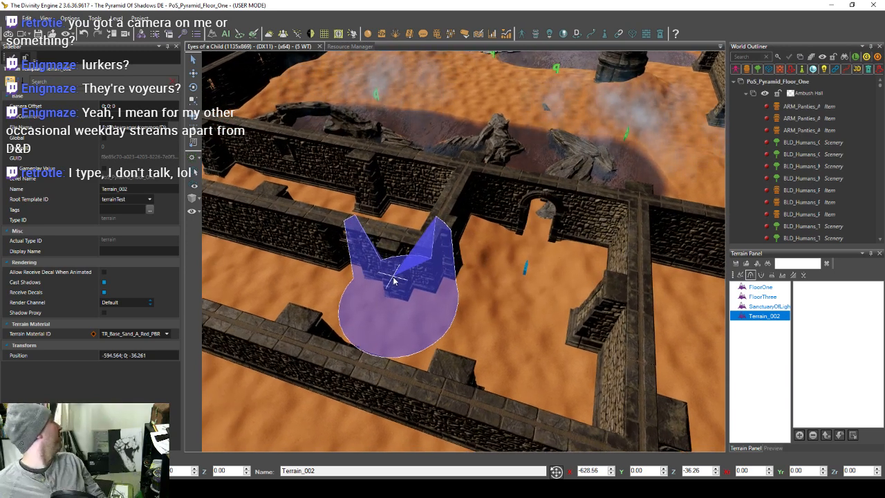
# Step: Raise a strip of sand along the narrow corridor beside the red-carpeted room, up to its opening onto the wide corridor
pyautogui.press('w')
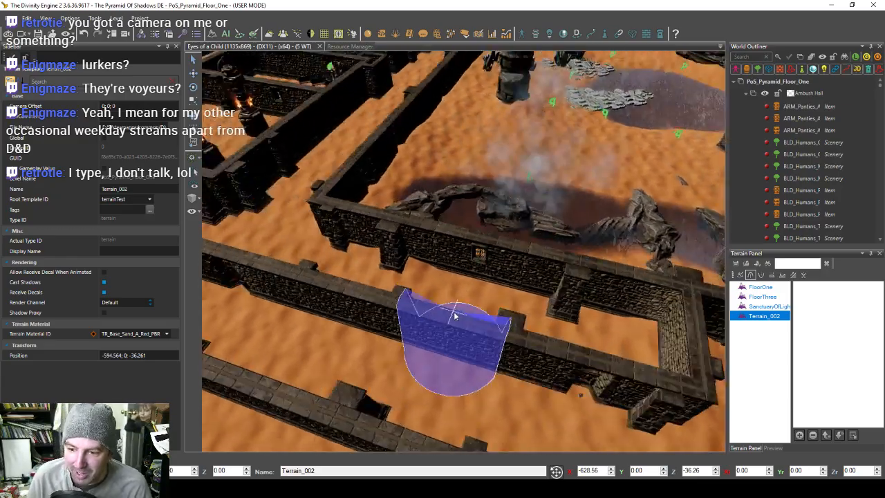
pyautogui.press('w')
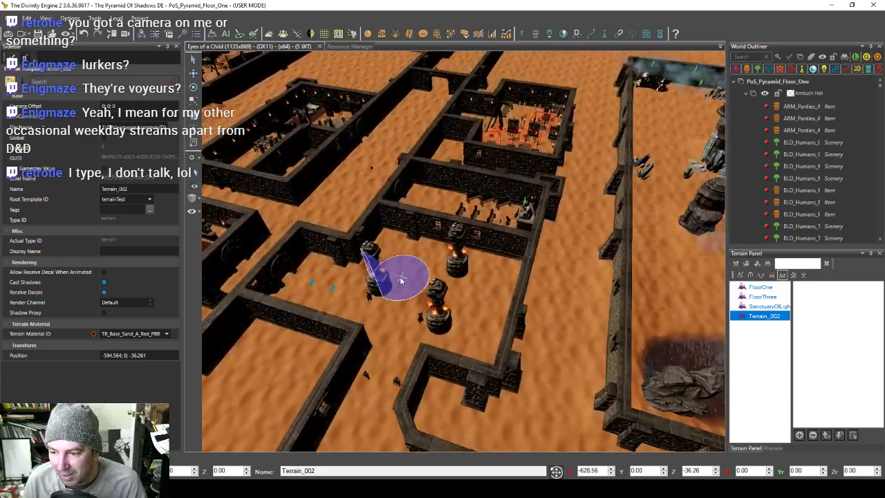
pyautogui.press('a')
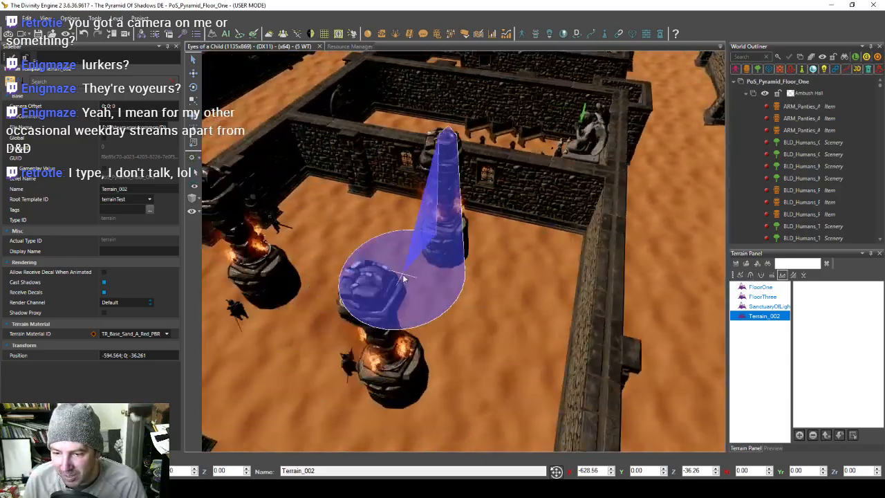
pyautogui.press('s')
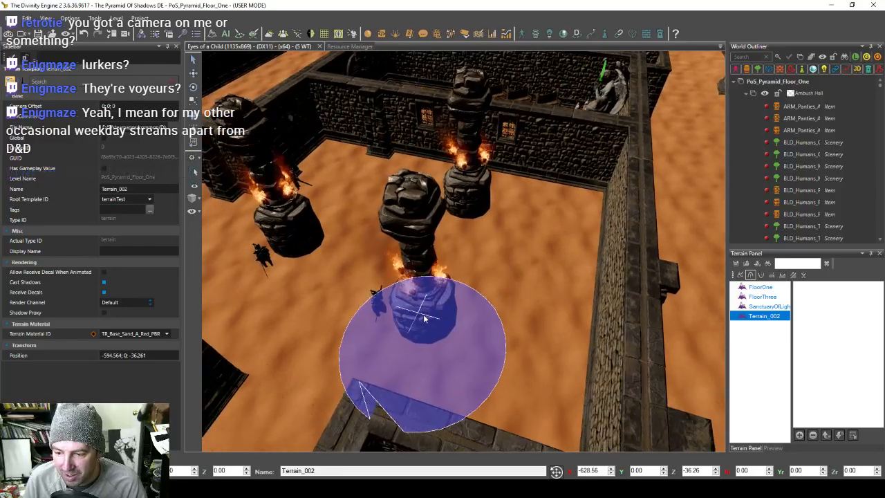
pyautogui.moveTo(425, 316); pyautogui.dragTo(460, 323, button='middle')
pyautogui.moveTo(391, 285)
pyautogui.mouseDown(button='middle')
pyautogui.moveTo(447, 308)
pyautogui.moveTo(438, 276)
pyautogui.moveTo(415, 278)
pyautogui.mouseUp(button='middle')
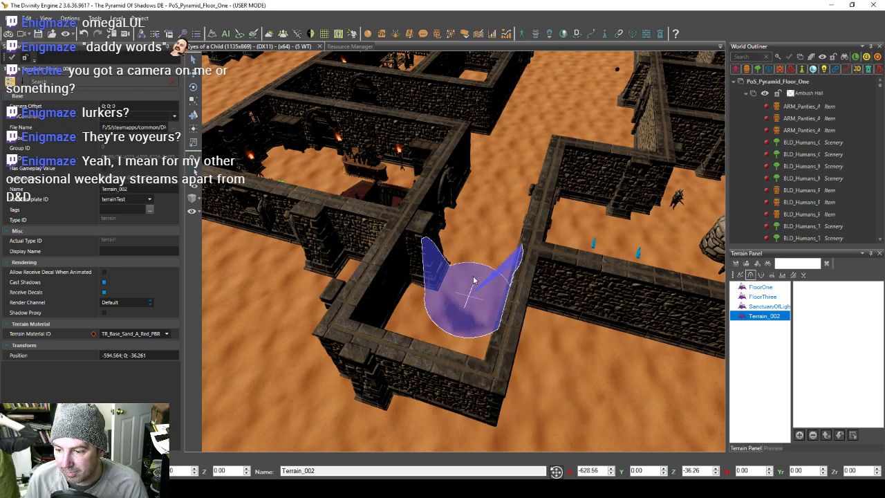
pyautogui.press('shift')
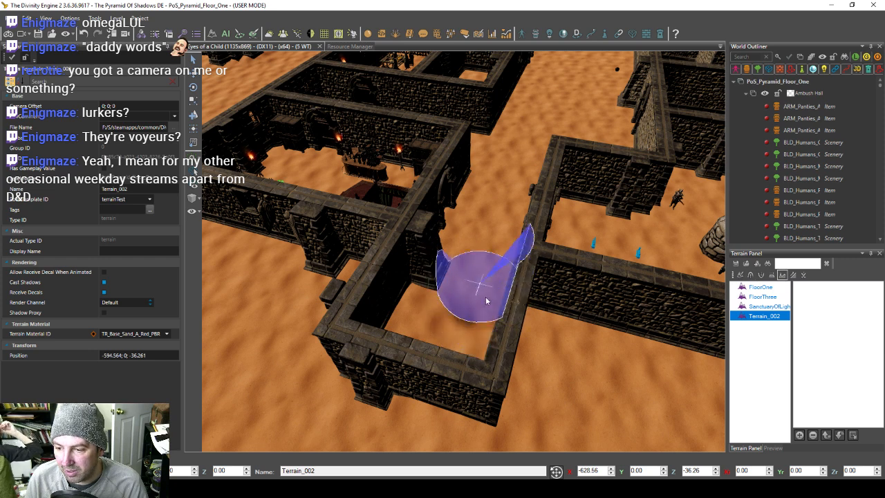
pyautogui.moveTo(459, 302); pyautogui.dragTo(445, 321, button='middle')
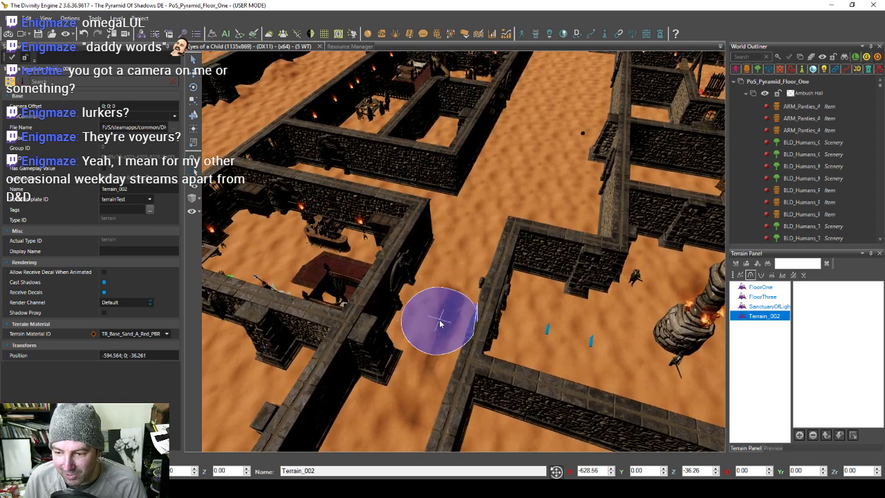
pyautogui.moveTo(440, 323); pyautogui.dragTo(435, 329, button='middle')
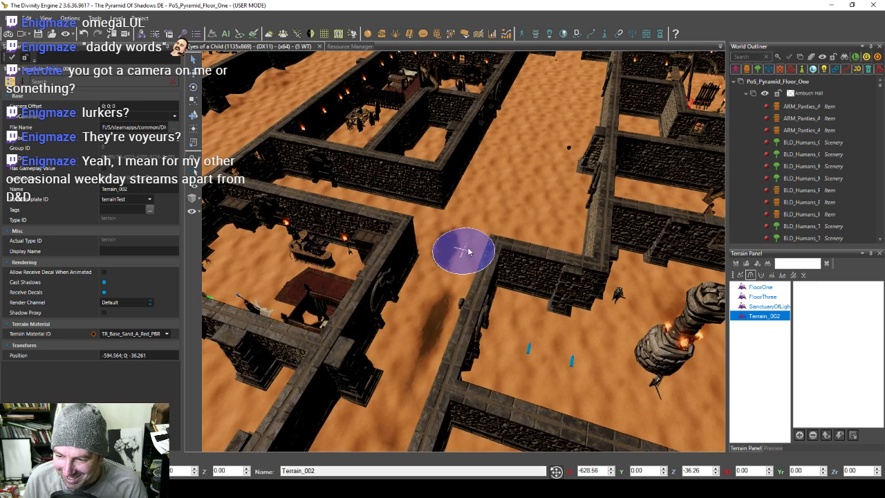
pyautogui.moveTo(468, 251)
pyautogui.mouseDown(button='middle')
pyautogui.moveTo(466, 233)
pyautogui.moveTo(413, 281)
pyautogui.moveTo(440, 293)
pyautogui.mouseUp(button='middle')
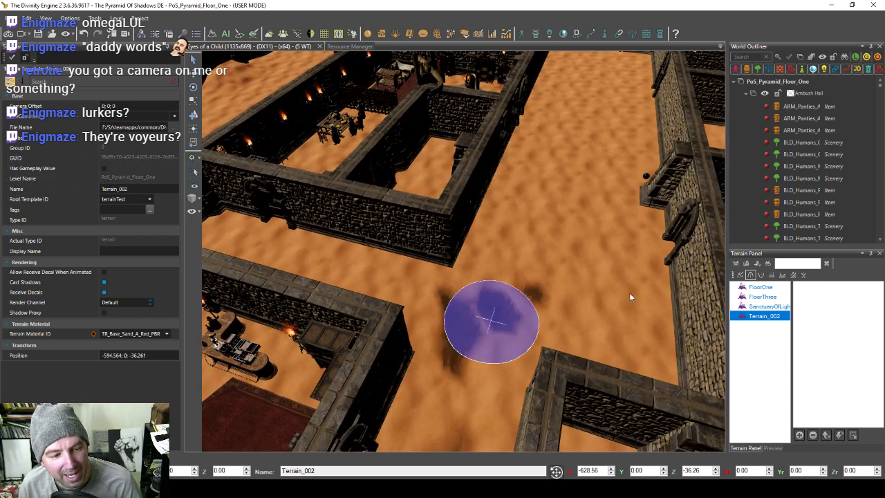
# Step: Raise and smooth an uneven ridge of sand along the middle of the wide corridor towards the stone arch
pyautogui.click(783, 275)
pyautogui.moveTo(531, 311)
pyautogui.mouseDown()
pyautogui.moveTo(483, 320)
pyautogui.moveTo(496, 316)
pyautogui.moveTo(516, 273)
pyautogui.moveTo(556, 256)
pyautogui.moveTo(552, 281)
pyautogui.moveTo(575, 188)
pyautogui.mouseUp()
pyautogui.moveTo(577, 173); pyautogui.dragTo(552, 215, button='middle')
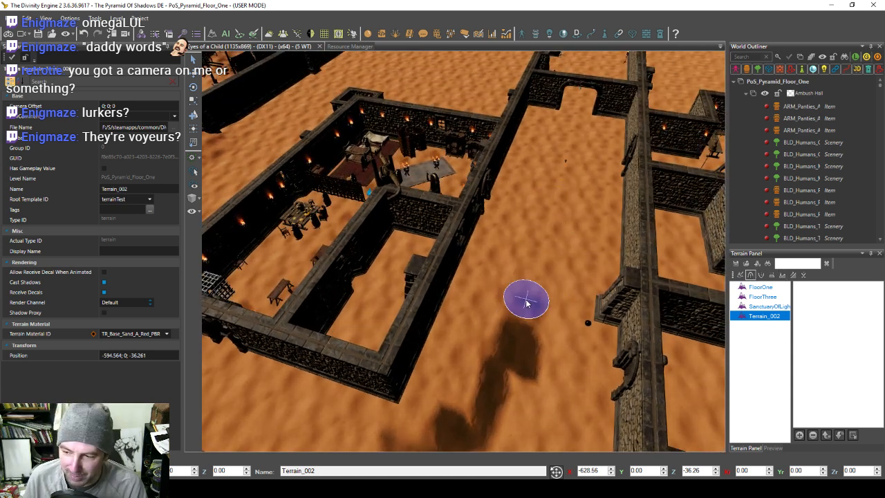
pyautogui.moveTo(529, 299)
pyautogui.mouseDown()
pyautogui.moveTo(527, 309)
pyautogui.moveTo(551, 271)
pyautogui.moveTo(563, 228)
pyautogui.moveTo(552, 206)
pyautogui.moveTo(567, 181)
pyautogui.mouseUp()
pyautogui.moveTo(568, 180); pyautogui.dragTo(543, 200, button='middle')
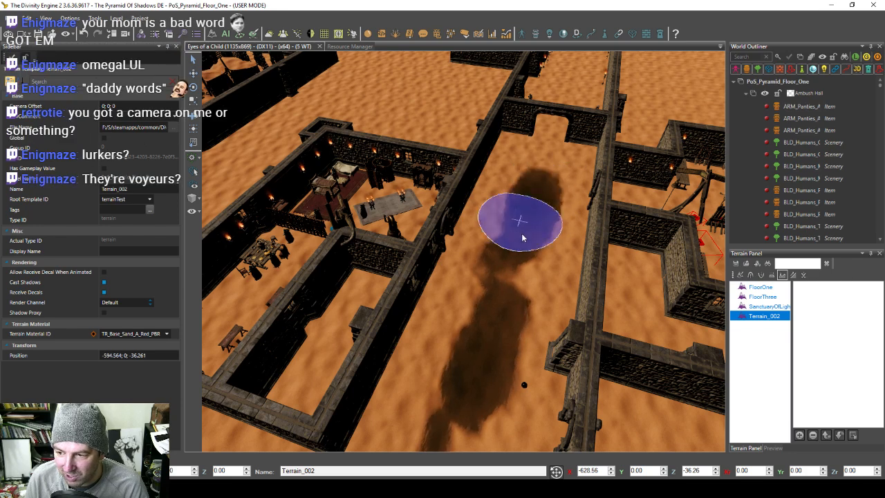
pyautogui.moveTo(504, 331)
pyautogui.mouseDown(button='middle')
pyautogui.moveTo(419, 302)
pyautogui.moveTo(441, 293)
pyautogui.mouseUp(button='middle')
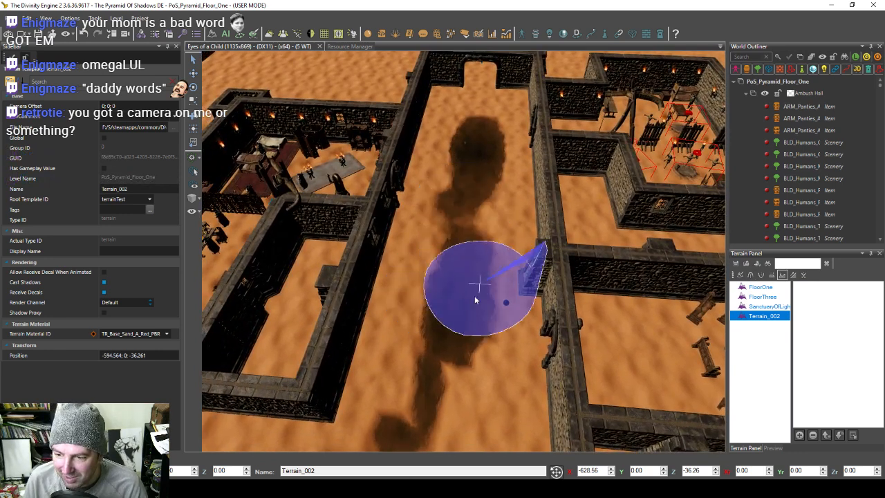
# Step: Extend the sculpted sand around the building corner into the side passage between the furnished rooms and soften it
pyautogui.moveTo(468, 360)
pyautogui.mouseDown(button='middle')
pyautogui.moveTo(477, 328)
pyautogui.moveTo(389, 347)
pyautogui.moveTo(427, 346)
pyautogui.moveTo(427, 338)
pyautogui.mouseUp(button='middle')
pyautogui.moveTo(426, 338)
pyautogui.mouseDown()
pyautogui.moveTo(359, 326)
pyautogui.moveTo(428, 327)
pyautogui.moveTo(388, 327)
pyautogui.mouseUp()
pyautogui.moveTo(474, 330)
pyautogui.mouseDown(button='middle')
pyautogui.moveTo(474, 320)
pyautogui.moveTo(428, 292)
pyautogui.mouseUp(button='middle')
pyautogui.moveTo(307, 253)
pyautogui.mouseDown()
pyautogui.moveTo(298, 207)
pyautogui.moveTo(339, 315)
pyautogui.moveTo(374, 289)
pyautogui.moveTo(376, 343)
pyautogui.mouseUp()
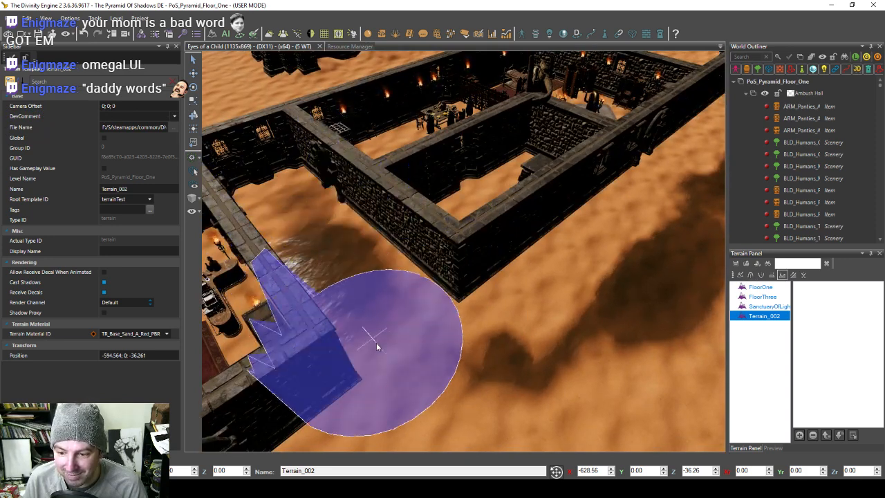
# Step: Smooth the raised sand in the narrow corridor between the red-carpeted room and the rock-pillar room
pyautogui.moveTo(380, 345)
pyautogui.mouseDown(button='middle')
pyautogui.moveTo(380, 311)
pyautogui.moveTo(417, 308)
pyautogui.mouseUp(button='middle')
pyautogui.scroll(-3, 381, 315)
pyautogui.scroll(-3, 417, 308)
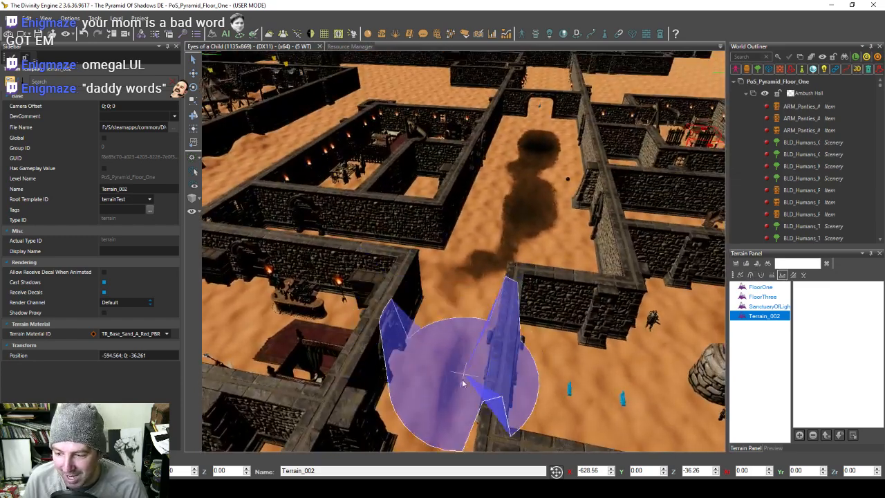
pyautogui.scroll(3, 394, 366)
pyautogui.scroll(2, 450, 392)
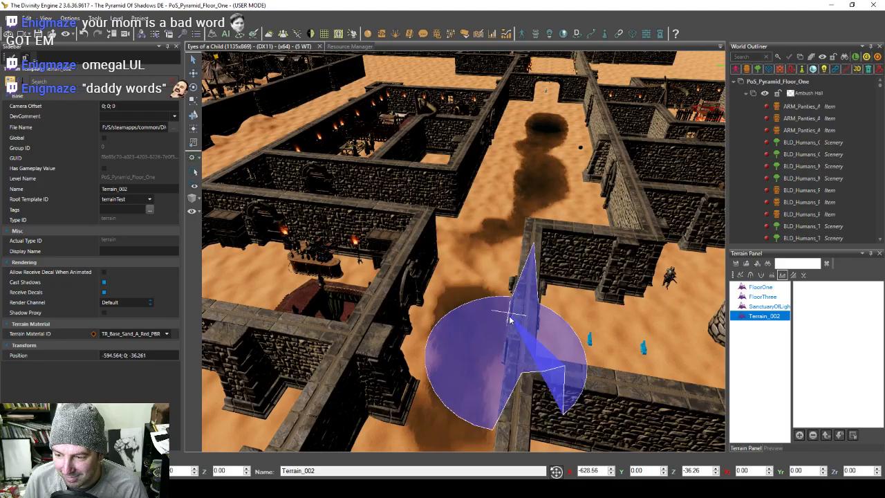
pyautogui.scroll(2, 488, 368)
pyautogui.keyDown('shift'); pyautogui.moveTo(489, 363); pyautogui.dragTo(477, 265); pyautogui.keyUp('shift')
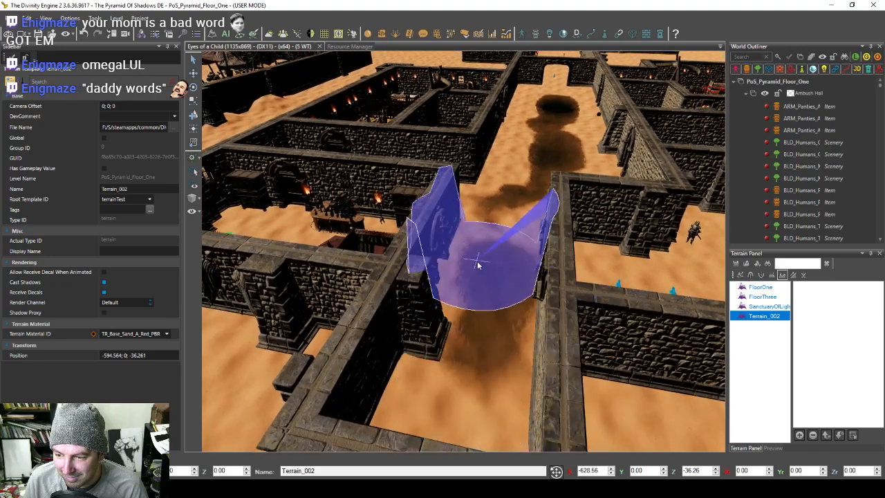
# Step: Raise the sand in the wide corridor up to the foot of the stone arch and smooth the result
pyautogui.scroll(-4, 494, 349)
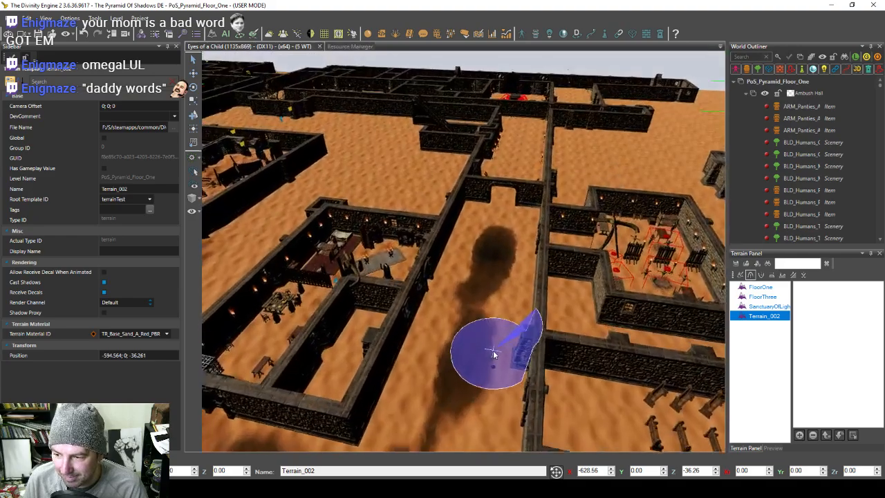
pyautogui.moveTo(493, 353)
pyautogui.mouseDown(button='middle')
pyautogui.moveTo(475, 336)
pyautogui.moveTo(485, 354)
pyautogui.mouseUp(button='middle')
pyautogui.scroll(2, 486, 354)
pyautogui.scroll(-2, 485, 354)
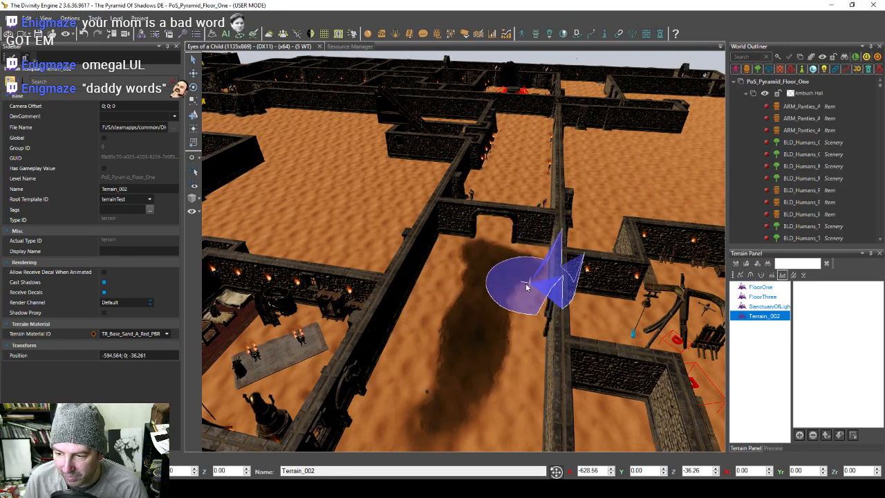
# Step: Inspect the sand around the furnished rooms, the open ground behind them and the walled tent camp
pyautogui.moveTo(482, 350)
pyautogui.mouseDown(button='middle')
pyautogui.moveTo(544, 312)
pyautogui.moveTo(517, 322)
pyautogui.mouseUp(button='middle')
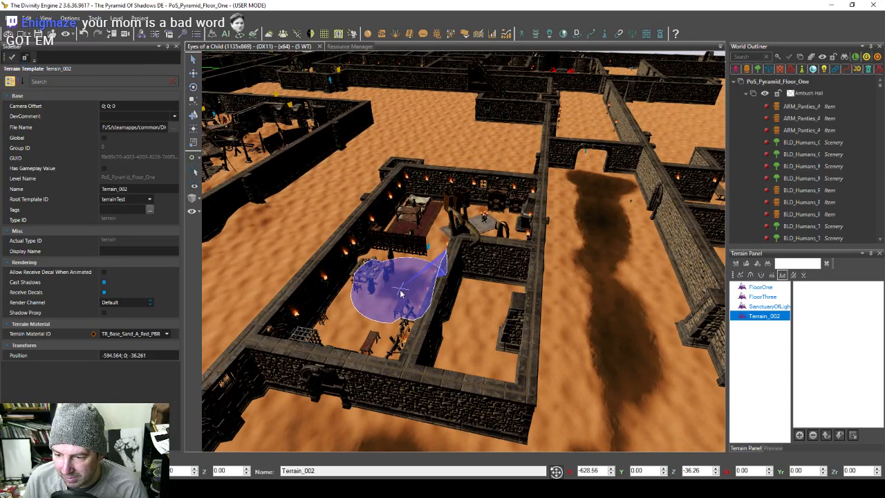
pyautogui.moveTo(432, 327); pyautogui.dragTo(444, 315, button='middle')
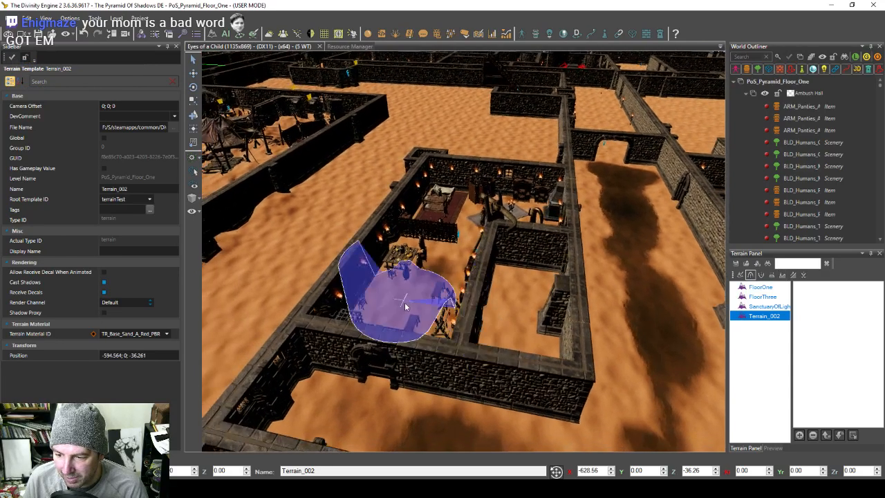
pyautogui.moveTo(495, 332)
pyautogui.mouseDown(button='middle')
pyautogui.moveTo(475, 360)
pyautogui.moveTo(488, 350)
pyautogui.moveTo(494, 408)
pyautogui.moveTo(484, 428)
pyautogui.mouseUp(button='middle')
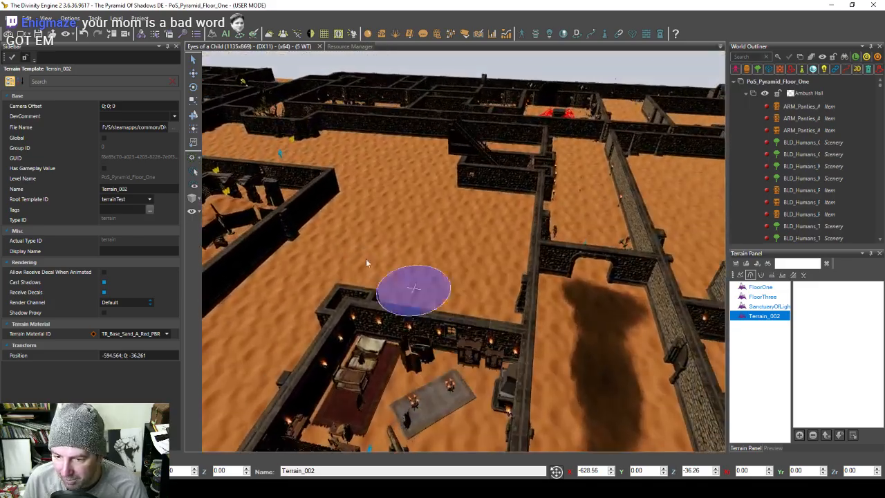
pyautogui.moveTo(366, 258)
pyautogui.mouseDown(button='middle')
pyautogui.moveTo(454, 282)
pyautogui.moveTo(443, 292)
pyautogui.moveTo(432, 277)
pyautogui.moveTo(351, 317)
pyautogui.mouseUp(button='middle')
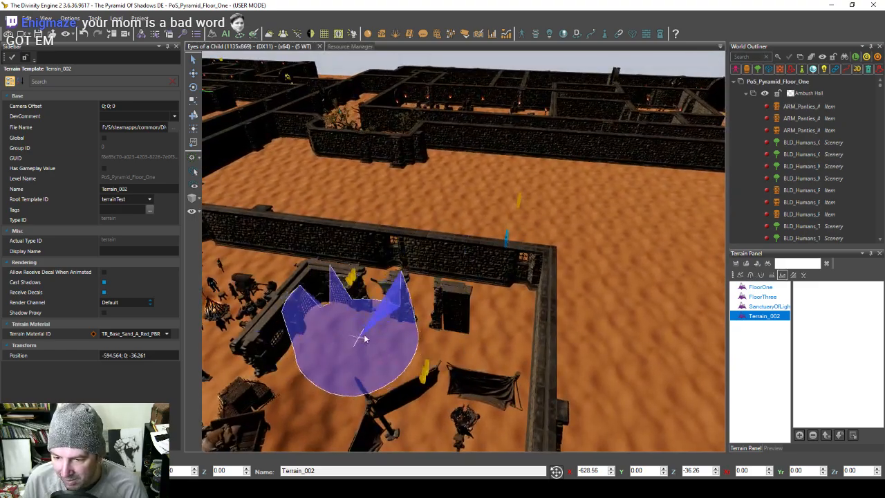
pyautogui.scroll(4, 365, 338)
pyautogui.scroll(-6, 390, 325)
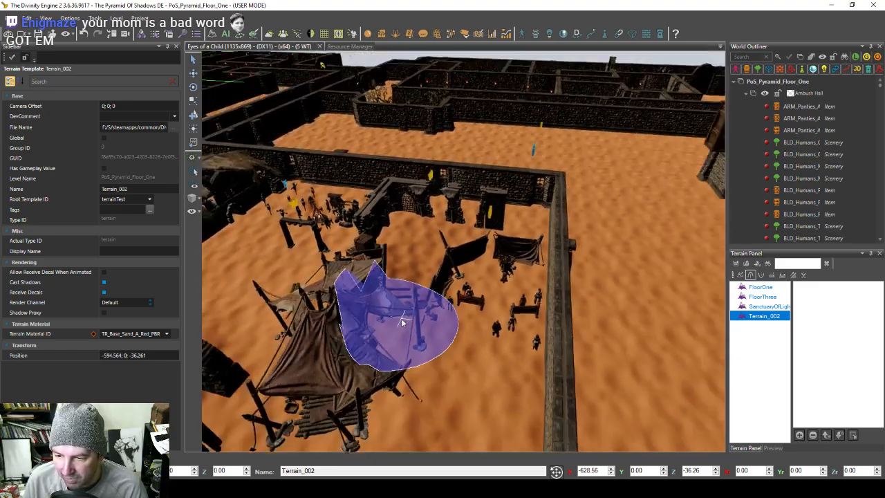
pyautogui.scroll(-4, 403, 320)
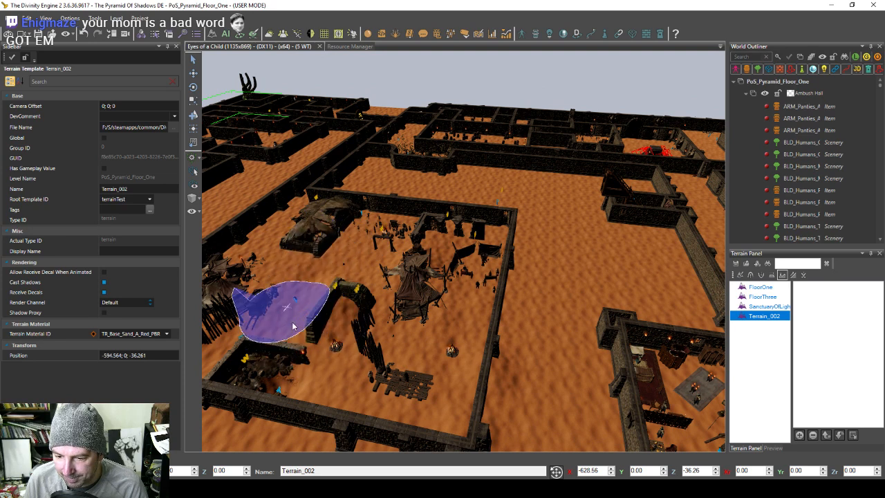
pyautogui.press('a')
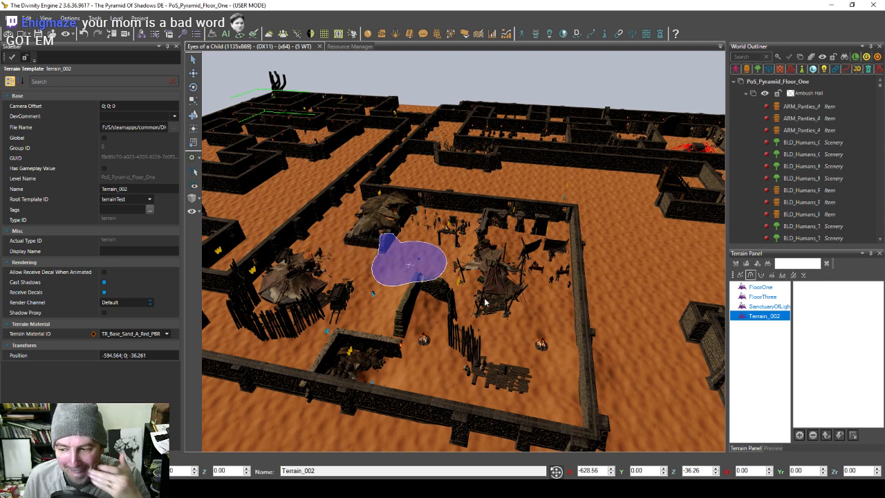
pyautogui.press('shift')
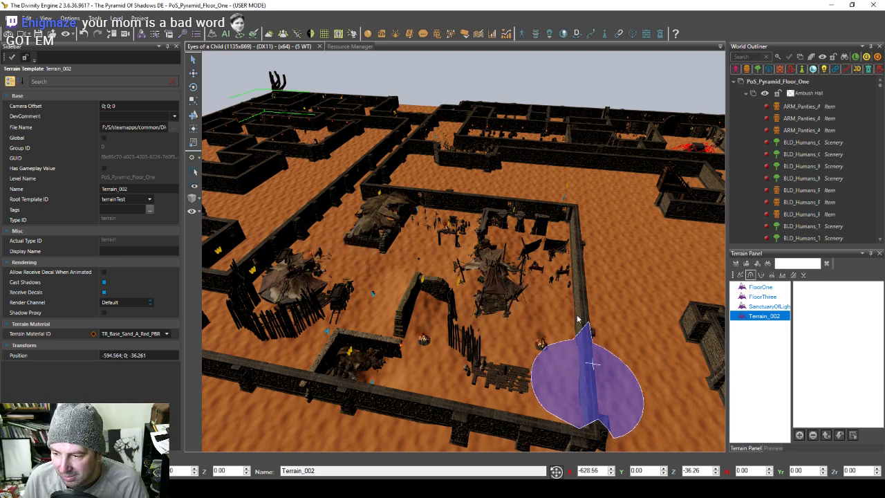
pyautogui.moveTo(495, 345)
pyautogui.mouseDown(button='middle')
pyautogui.moveTo(571, 304)
pyautogui.moveTo(563, 292)
pyautogui.moveTo(604, 299)
pyautogui.mouseUp(button='middle')
# Step: Smooth and flatten the sand mound on the open ground between the tent camp's wall and the furnished rooms
pyautogui.scroll(5, 604, 298)
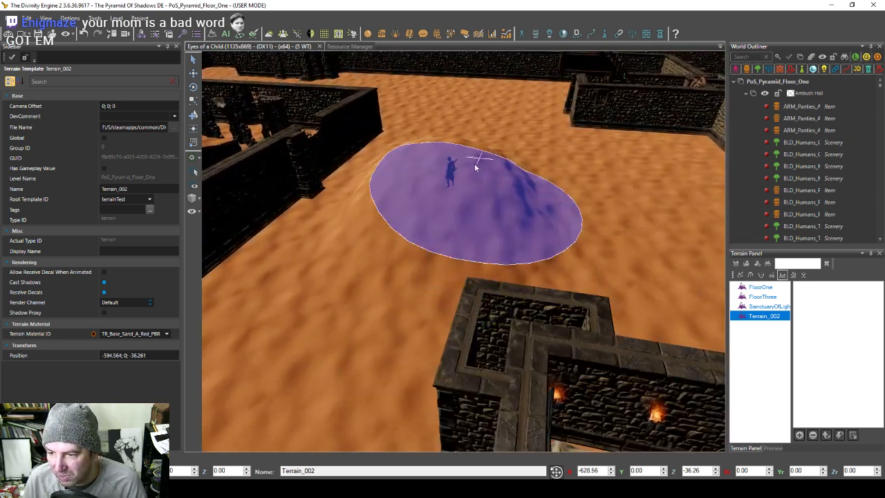
pyautogui.scroll(-5, 468, 175)
pyautogui.moveTo(471, 217); pyautogui.dragTo(394, 270, button='middle')
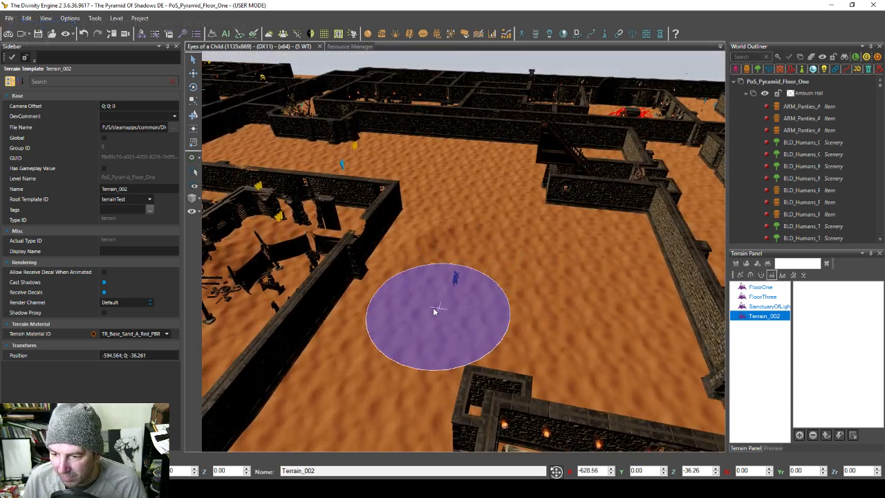
pyautogui.moveTo(478, 262); pyautogui.dragTo(447, 319, button='middle')
pyautogui.moveTo(489, 282)
pyautogui.mouseDown(button='middle')
pyautogui.moveTo(434, 273)
pyautogui.moveTo(419, 295)
pyautogui.moveTo(431, 330)
pyautogui.moveTo(421, 306)
pyautogui.moveTo(342, 318)
pyautogui.moveTo(352, 333)
pyautogui.moveTo(332, 305)
pyautogui.moveTo(429, 341)
pyautogui.moveTo(569, 318)
pyautogui.moveTo(297, 283)
pyautogui.moveTo(361, 280)
pyautogui.moveTo(322, 224)
pyautogui.moveTo(288, 243)
pyautogui.moveTo(433, 258)
pyautogui.moveTo(457, 270)
pyautogui.moveTo(458, 259)
pyautogui.moveTo(421, 281)
pyautogui.moveTo(434, 290)
pyautogui.moveTo(419, 241)
pyautogui.moveTo(419, 257)
pyautogui.moveTo(440, 274)
pyautogui.moveTo(435, 249)
pyautogui.moveTo(500, 227)
pyautogui.moveTo(455, 278)
pyautogui.moveTo(389, 273)
pyautogui.moveTo(397, 217)
pyautogui.mouseUp(button='middle')
# Step: Run a full generate of the AI grid, vision grid, material grid and navigation portals for the level
pyautogui.click(226, 34)
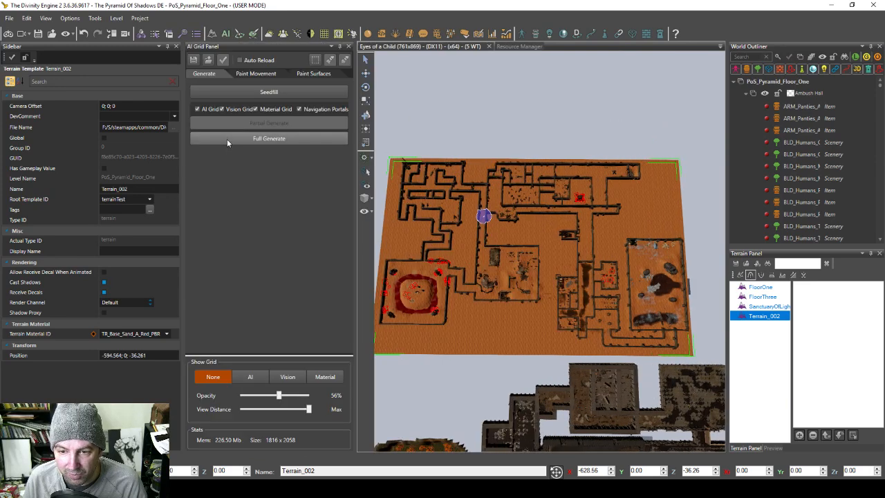
pyautogui.click(269, 139)
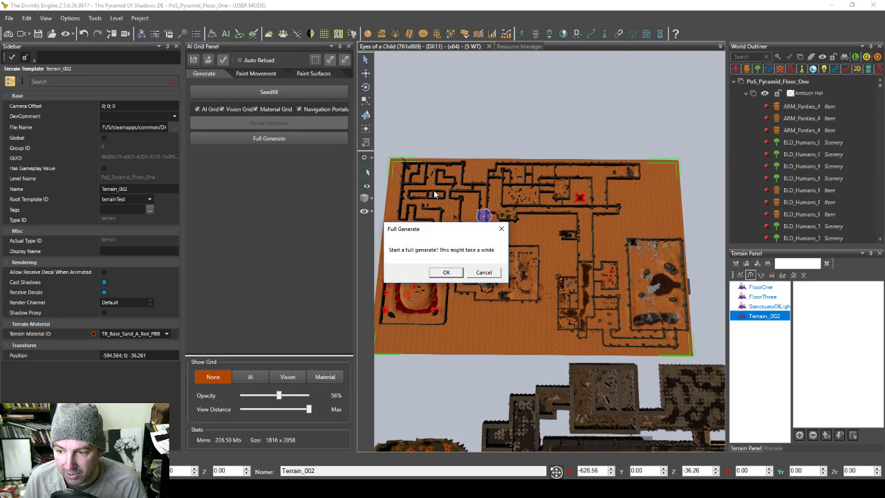
pyautogui.click(443, 272)
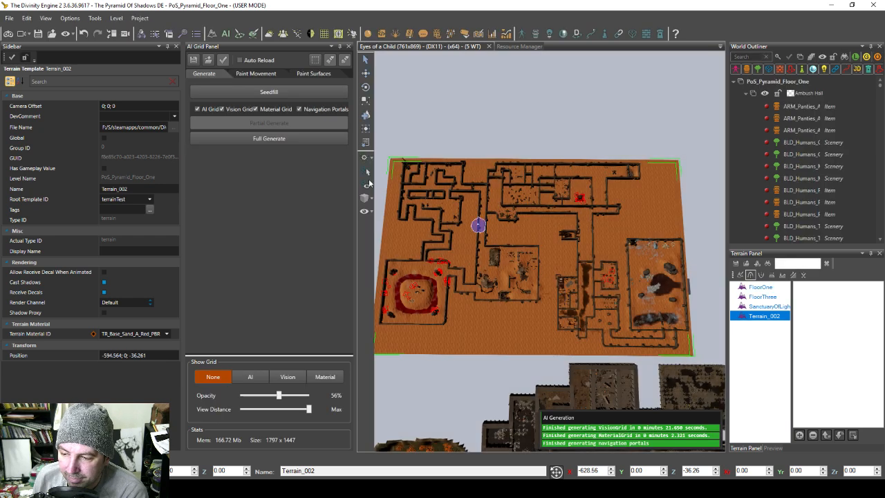
# Step: Display the AI grid overlay and examine the walkable and blocked areas across the pyramid floor and the neighbouring areas
pyautogui.click(249, 377)
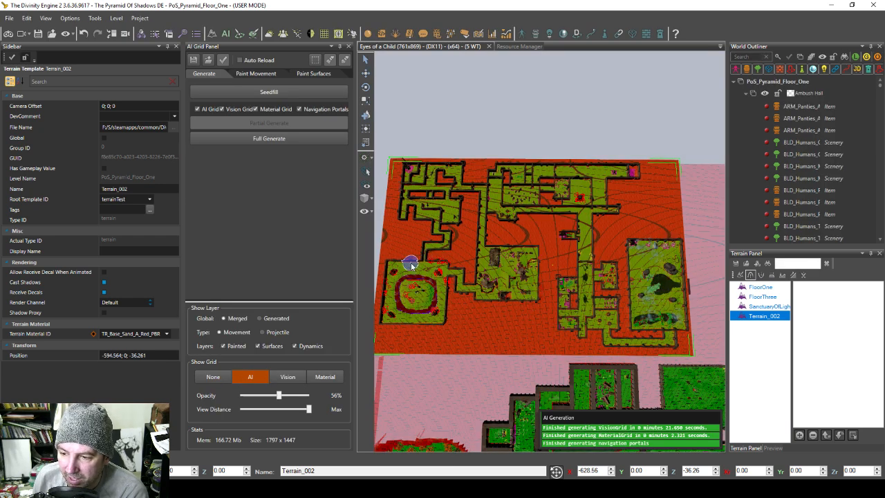
pyautogui.moveTo(581, 297); pyautogui.dragTo(578, 178, button='middle')
pyautogui.moveTo(583, 241); pyautogui.dragTo(529, 198, button='middle')
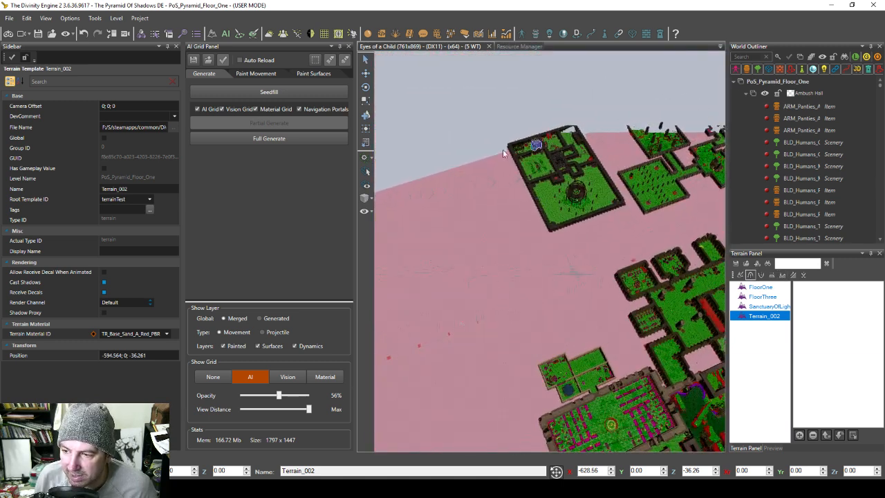
pyautogui.moveTo(487, 231)
pyautogui.mouseDown(button='middle')
pyautogui.moveTo(569, 188)
pyautogui.moveTo(551, 270)
pyautogui.mouseUp(button='middle')
pyautogui.press('s')
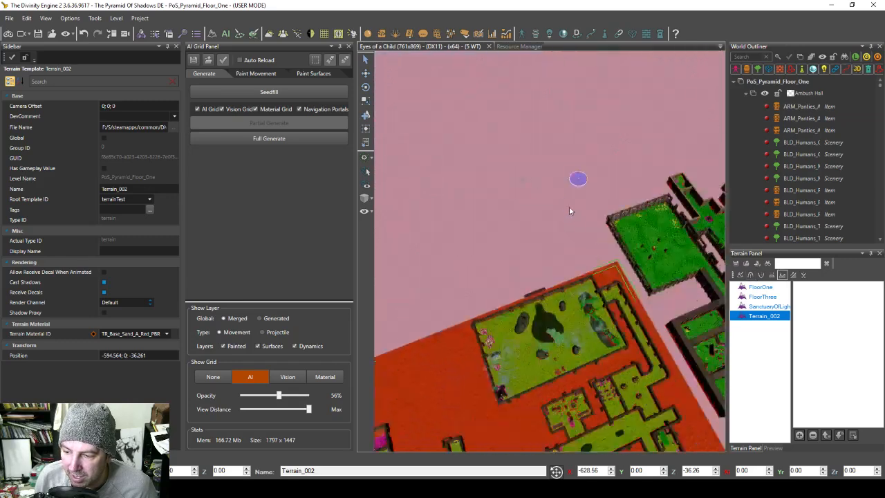
pyautogui.moveTo(513, 157)
pyautogui.mouseDown(button='middle')
pyautogui.moveTo(573, 266)
pyautogui.moveTo(524, 254)
pyautogui.moveTo(577, 330)
pyautogui.moveTo(538, 327)
pyautogui.mouseUp(button='middle')
pyautogui.keyDown('shift'); pyautogui.moveTo(626, 266); pyautogui.dragTo(555, 336, button='middle'); pyautogui.keyUp('shift')
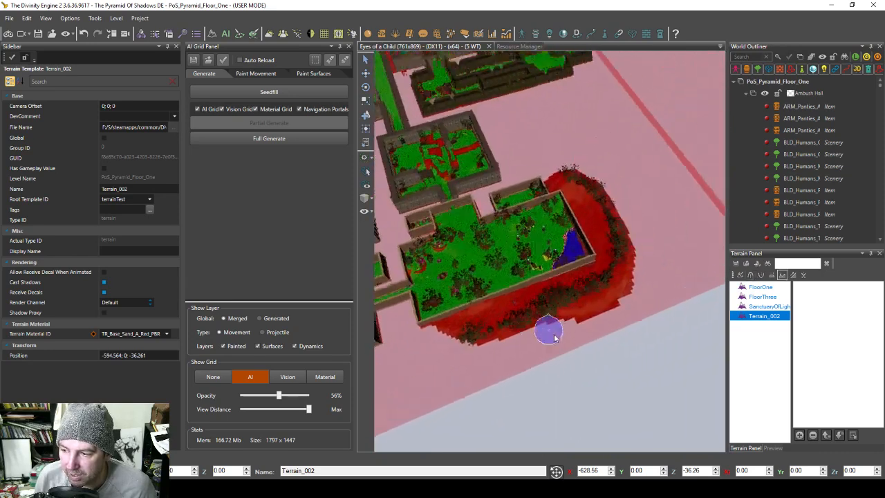
# Step: Examine the AI grid overlay across the outlying areas and the walled rooms of the main pyramid floor
pyautogui.keyDown('shift'); pyautogui.moveTo(553, 201); pyautogui.dragTo(572, 311, button='middle'); pyautogui.keyUp('shift')
pyautogui.keyDown('shift'); pyautogui.moveTo(571, 178); pyautogui.dragTo(566, 258, button='middle'); pyautogui.keyUp('shift')
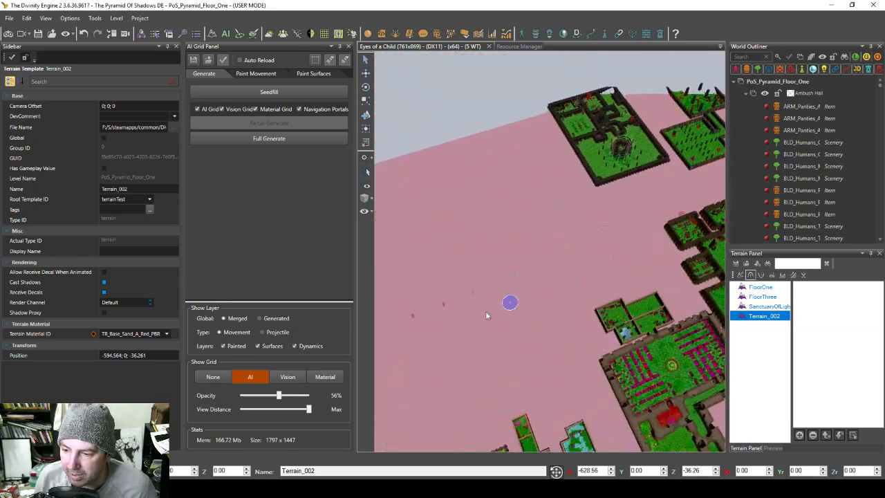
pyautogui.moveTo(488, 316); pyautogui.dragTo(561, 113, button='middle')
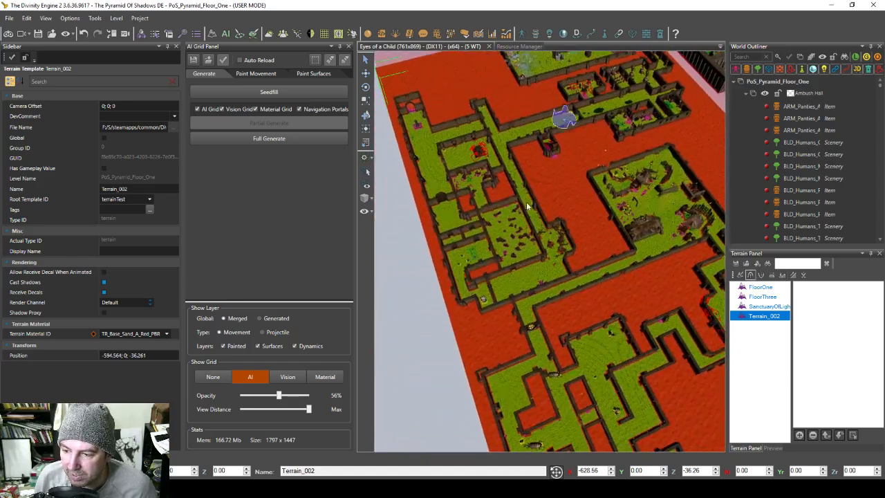
# Step: Hide the AI grid overlay and save the level with its changed terrain and triggers
pyautogui.click(213, 377)
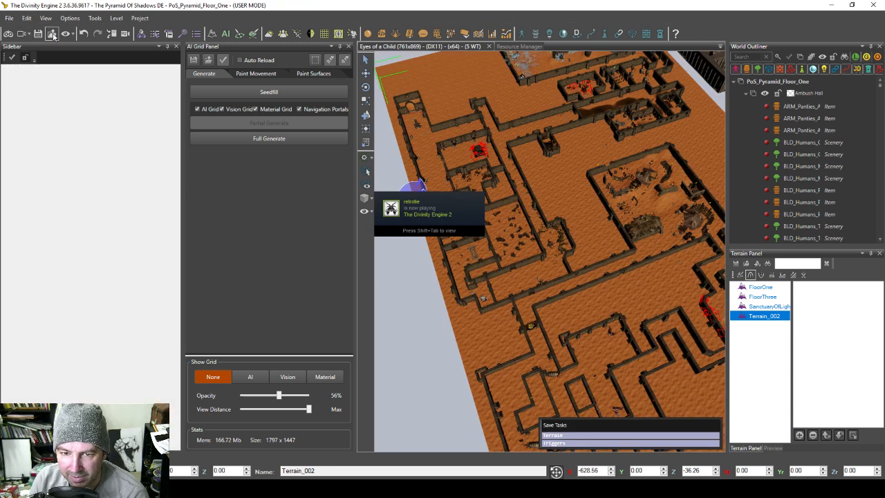
pyautogui.click(52, 33)
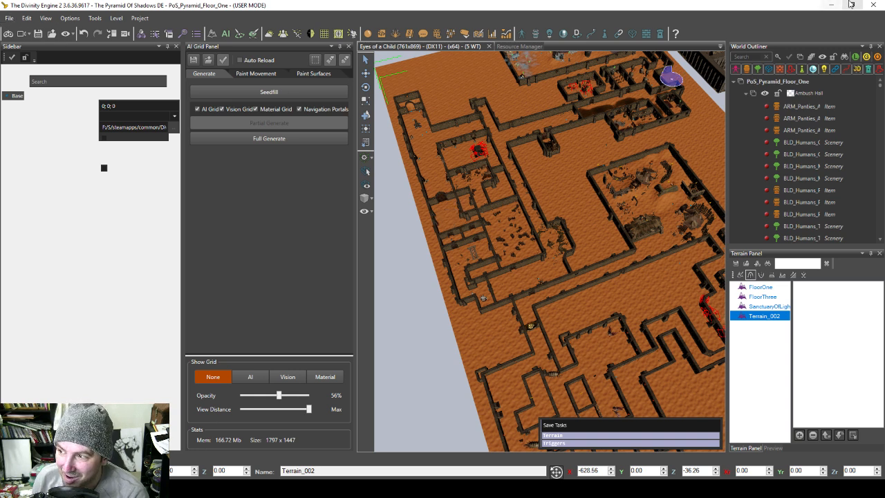
# Step: Switch to the game by minimizing the editor and launching Divinity: Original Sin II in its Definitive Edition
pyautogui.click(832, 5)
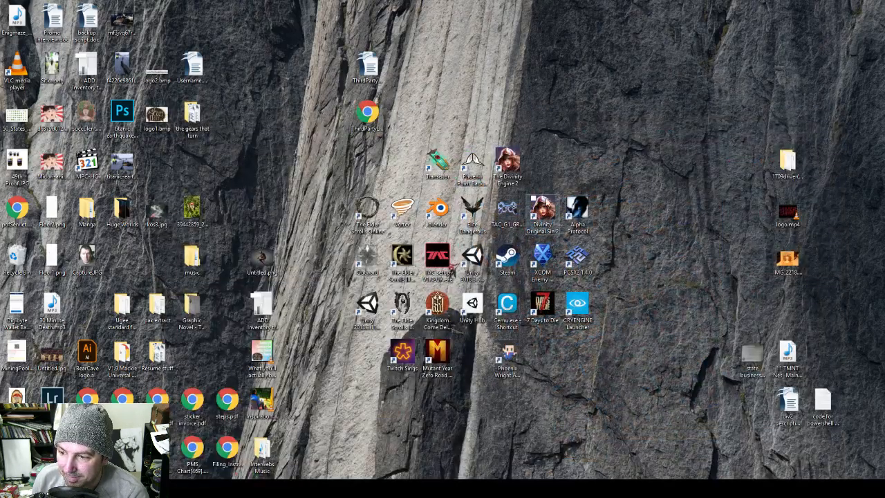
pyautogui.doubleClick(543, 211)
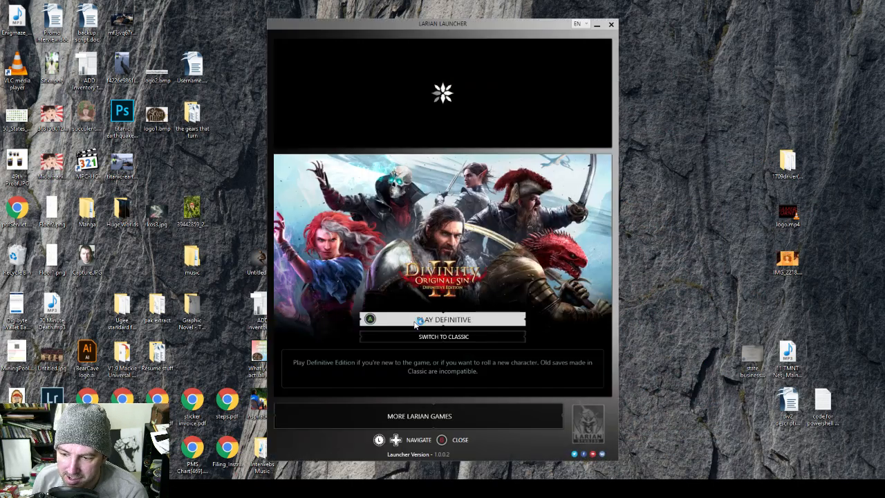
pyautogui.click(421, 318)
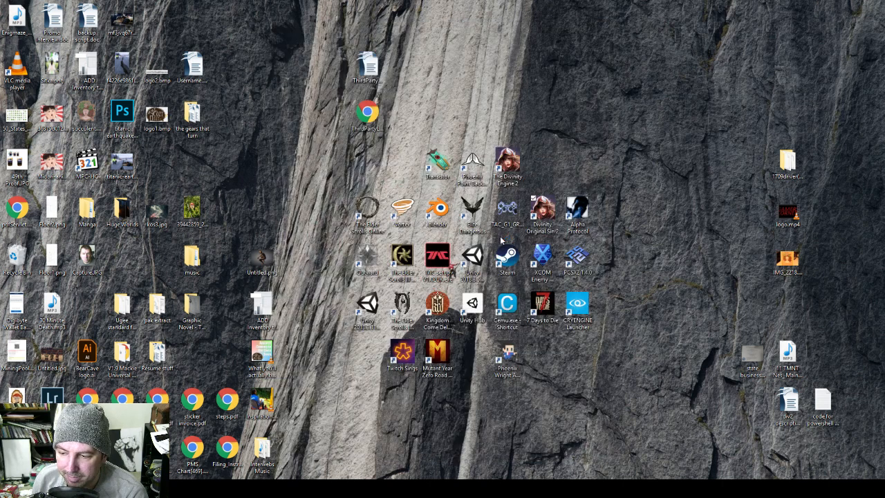
pyautogui.press('XF86AudioLowerVolume')
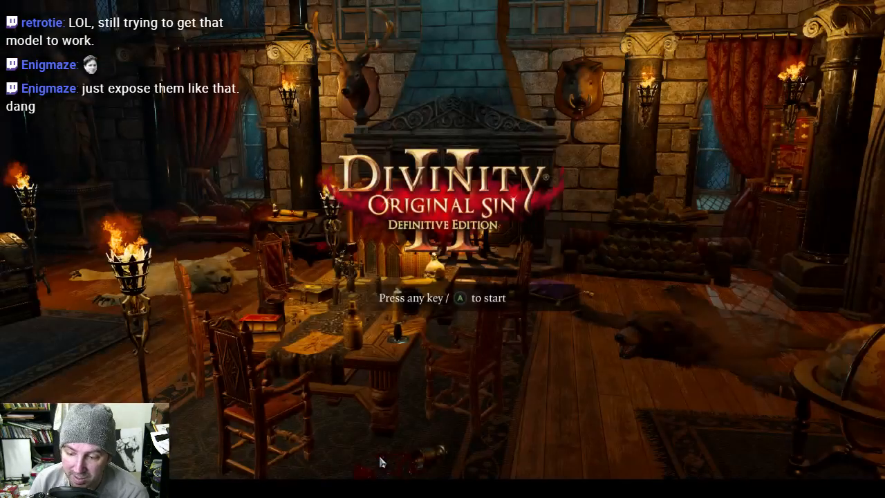
# Step: Start a new single-player campaign of The Pyramid Of Shadows DE with The Red Prince and the Shadowblade preset
pyautogui.click(410, 392)
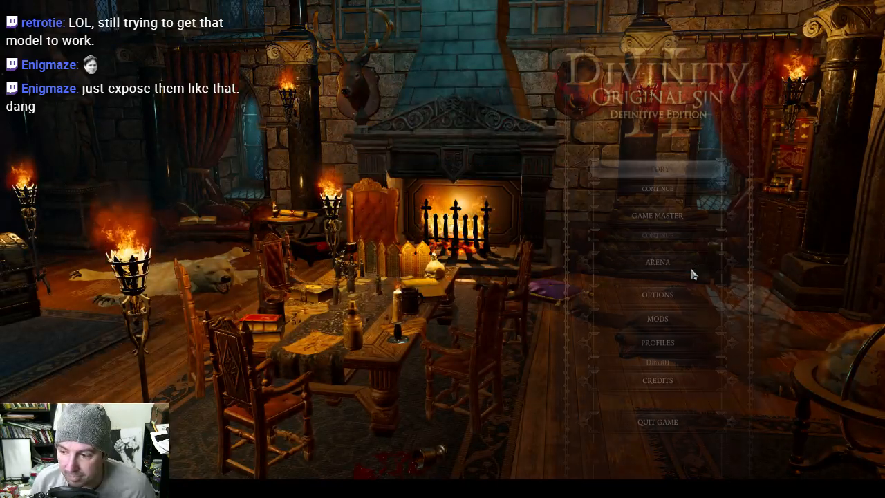
pyautogui.click(658, 171)
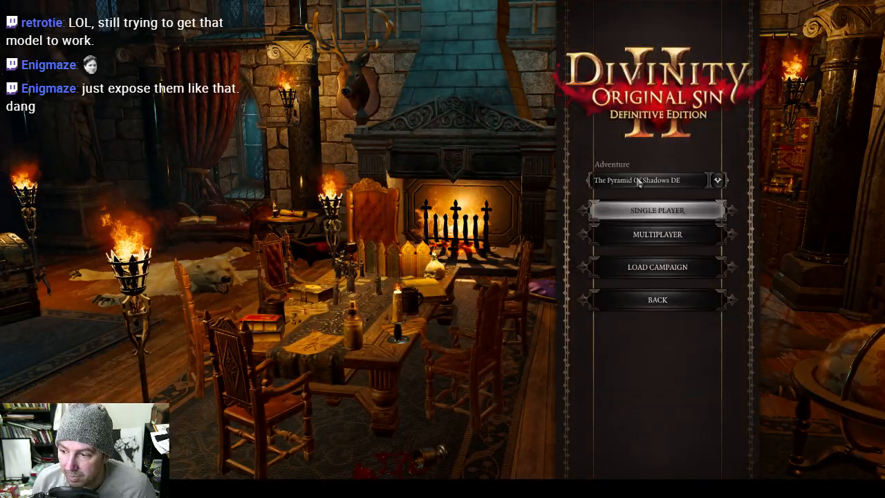
pyautogui.click(652, 220)
pyautogui.click(647, 194)
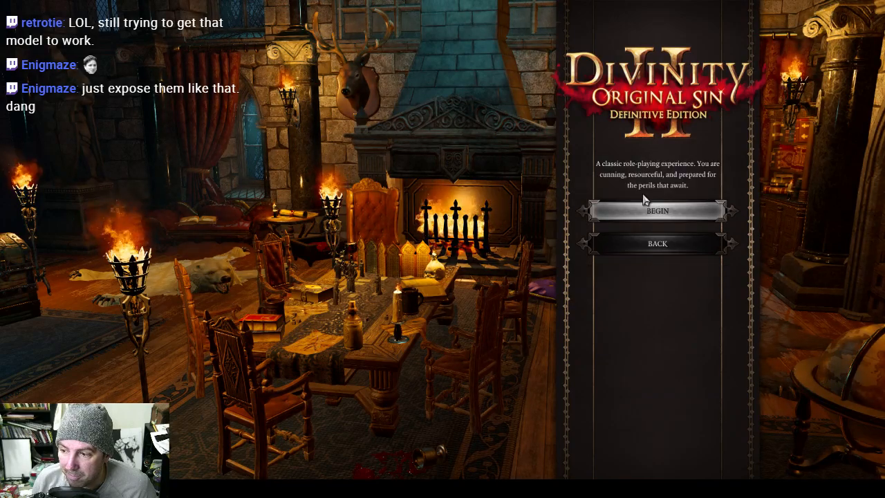
pyautogui.click(645, 212)
pyautogui.click(443, 281)
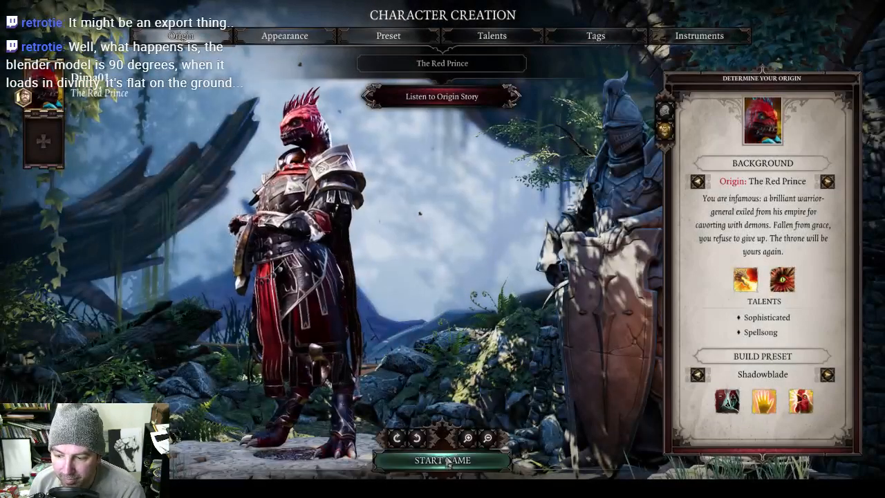
pyautogui.click(446, 461)
pyautogui.click(427, 283)
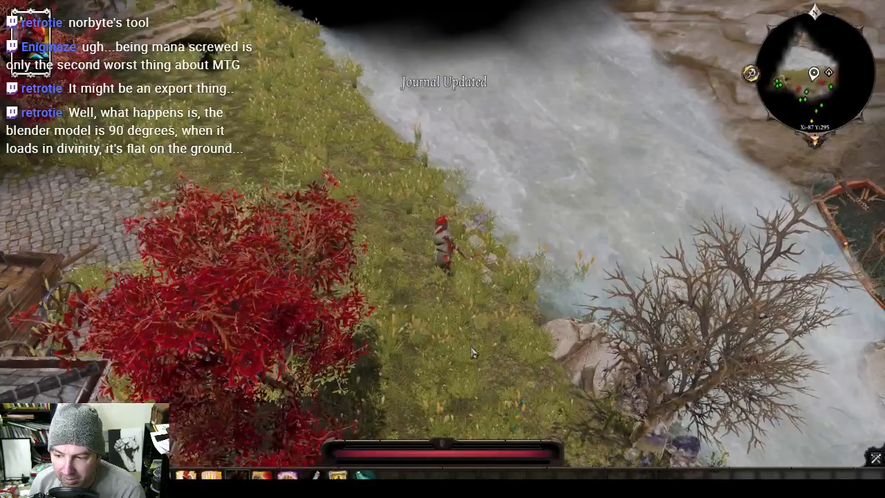
# Step: Walk the character from the pyramid's entrance archway across the sand floor and along the stone walls to check the terrain
pyautogui.click(471, 354)
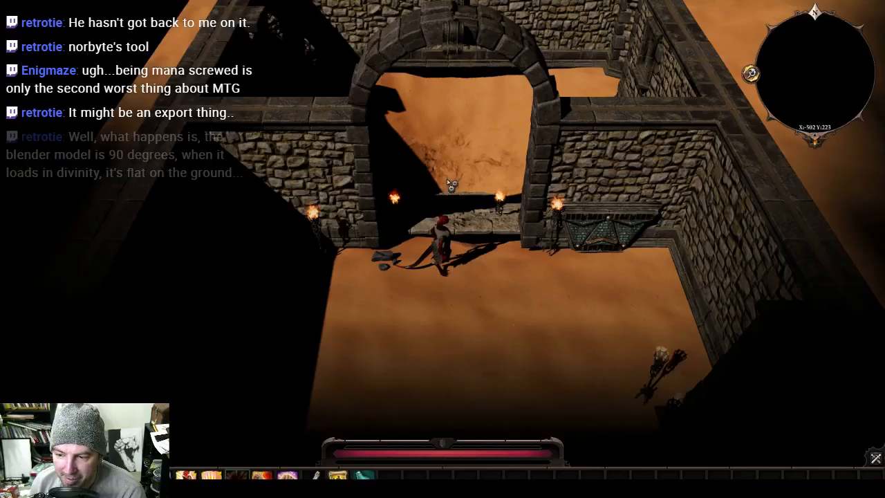
pyautogui.click(480, 365)
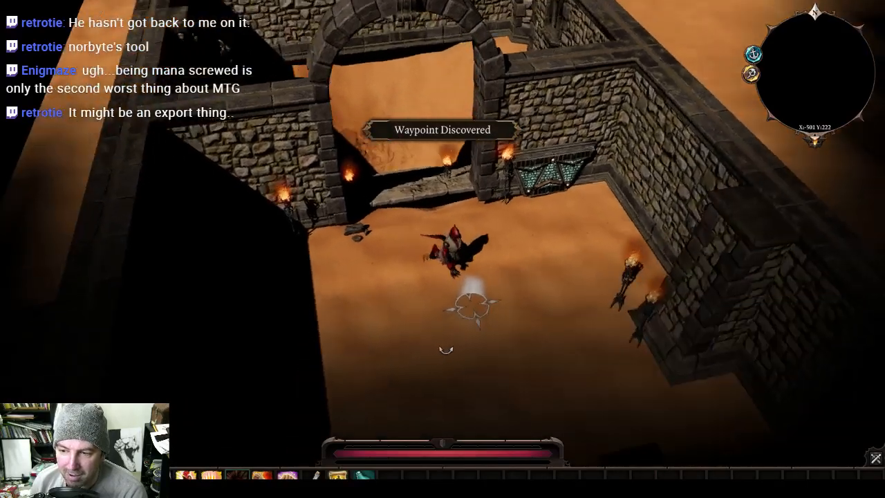
pyautogui.moveTo(446, 349); pyautogui.dragTo(571, 298, button='middle')
pyautogui.click(583, 287)
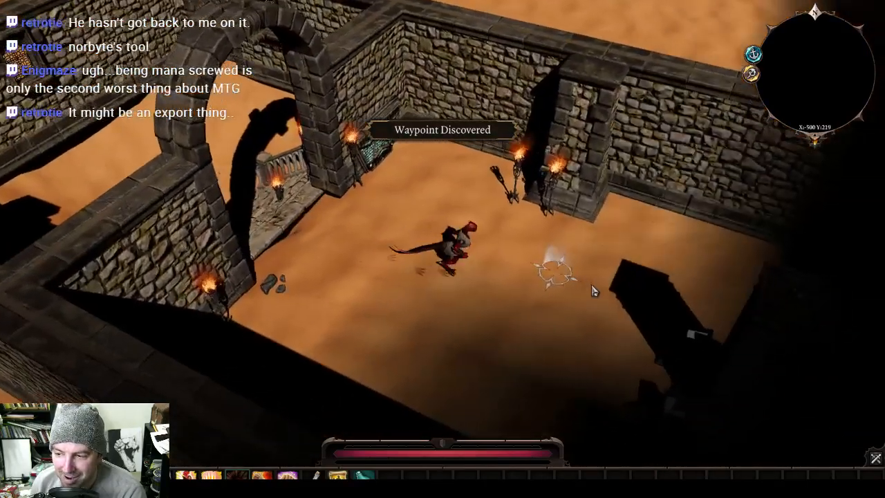
pyautogui.moveTo(491, 310)
pyautogui.mouseDown(button='middle')
pyautogui.moveTo(526, 308)
pyautogui.moveTo(577, 241)
pyautogui.mouseUp(button='middle')
pyautogui.click(496, 120)
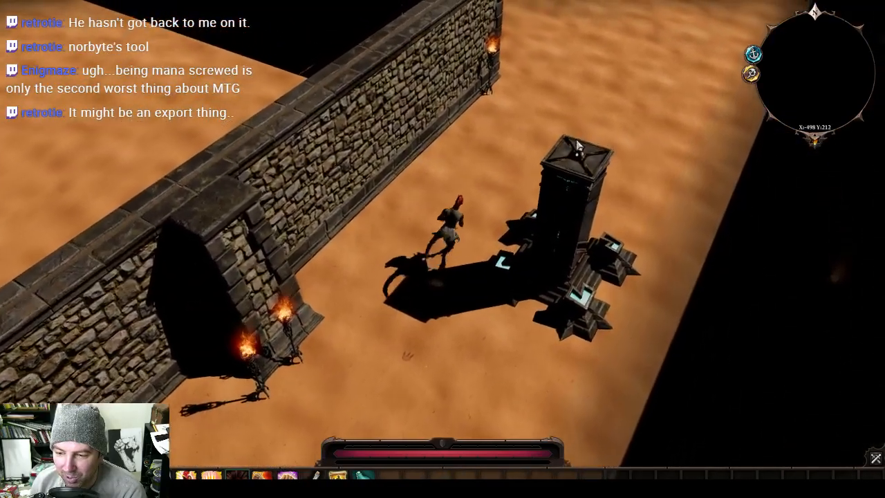
# Step: Continue through the sand-floored rooms and corridors to the narrow walled room and open the ornate chest there
pyautogui.moveTo(577, 142); pyautogui.dragTo(511, 132)
pyautogui.moveTo(510, 136); pyautogui.dragTo(370, 286, button='middle')
pyautogui.click(629, 190)
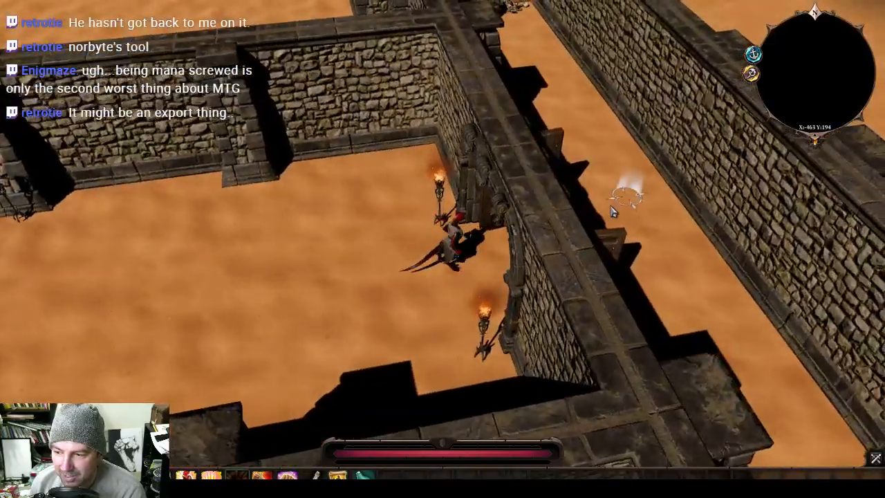
pyautogui.moveTo(629, 190)
pyautogui.mouseDown(button='middle')
pyautogui.moveTo(593, 198)
pyautogui.moveTo(584, 158)
pyautogui.moveTo(528, 162)
pyautogui.moveTo(431, 203)
pyautogui.moveTo(440, 193)
pyautogui.mouseUp(button='middle')
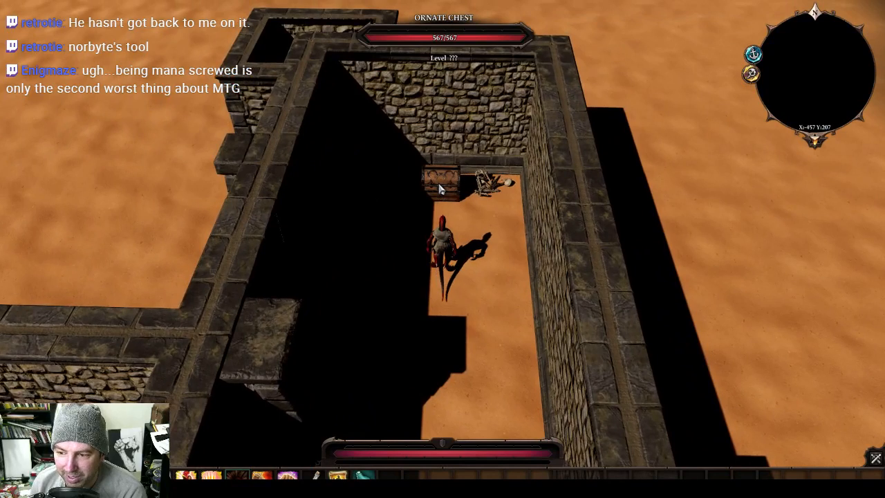
pyautogui.click(440, 190)
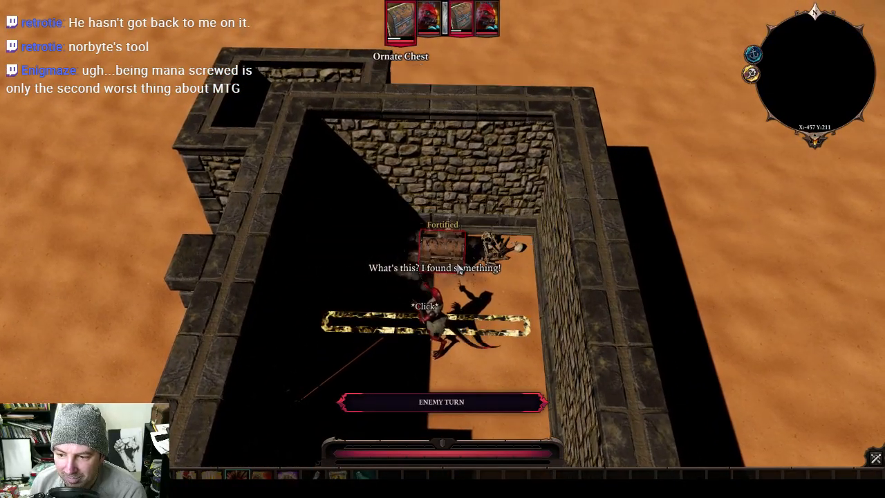
pyautogui.moveTo(438, 256)
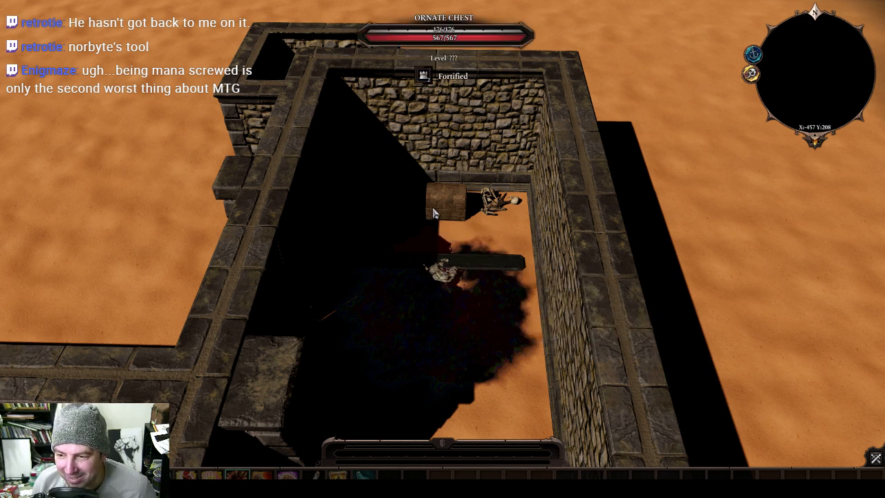
pyautogui.press('Escape')
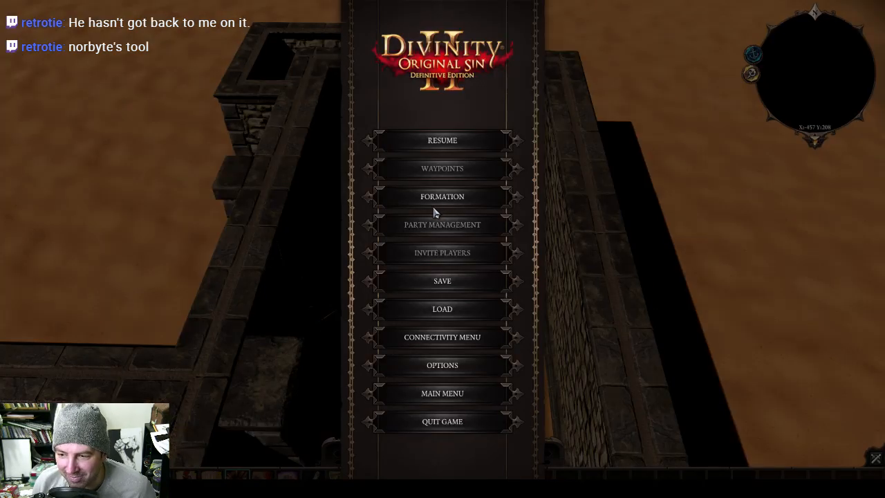
pyautogui.click(443, 311)
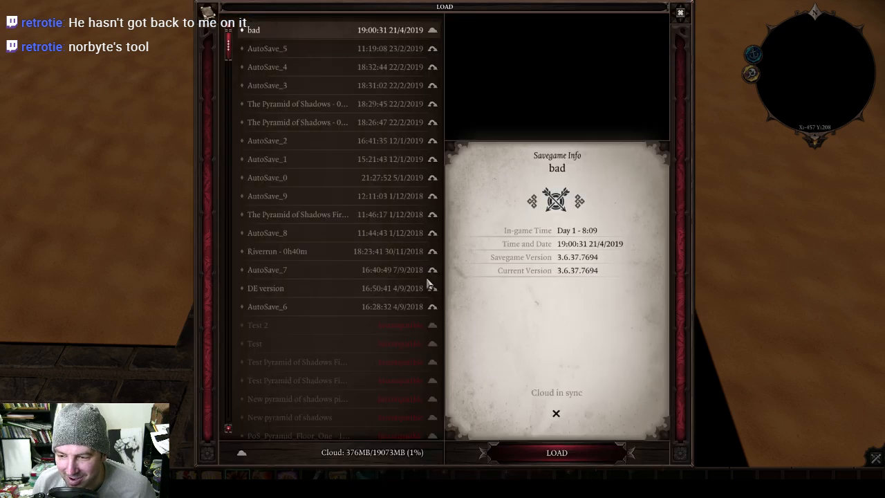
pyautogui.doubleClick(310, 31)
pyautogui.click(442, 306)
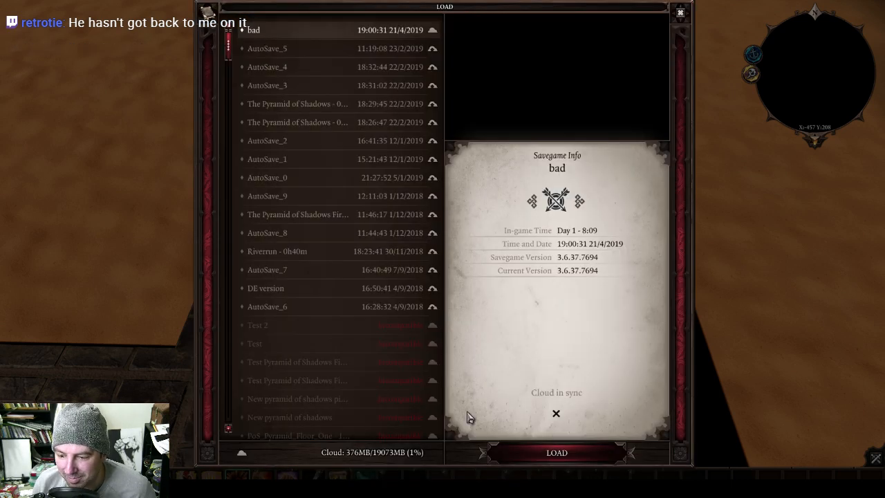
pyautogui.press('Escape')
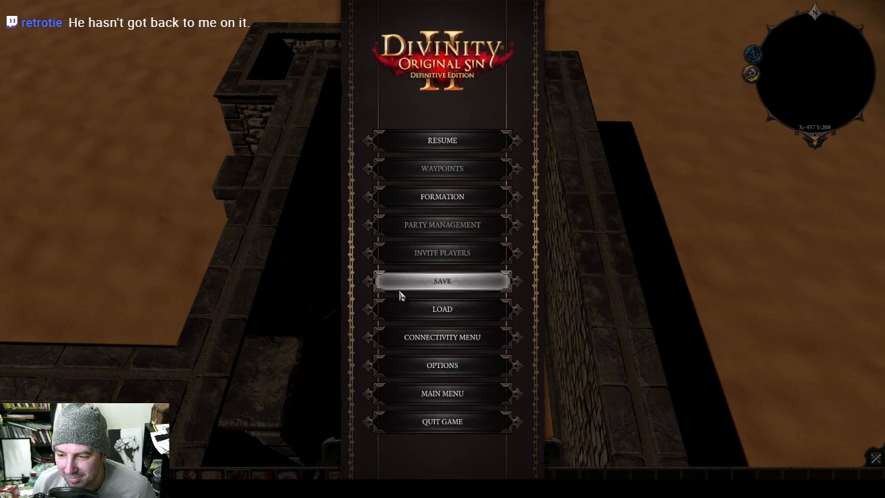
# Step: Return to the main menu and start a new single-player Pyramid Of Shadows DE campaign with The Red Prince and the Witch preset
pyautogui.click(434, 393)
pyautogui.click(446, 284)
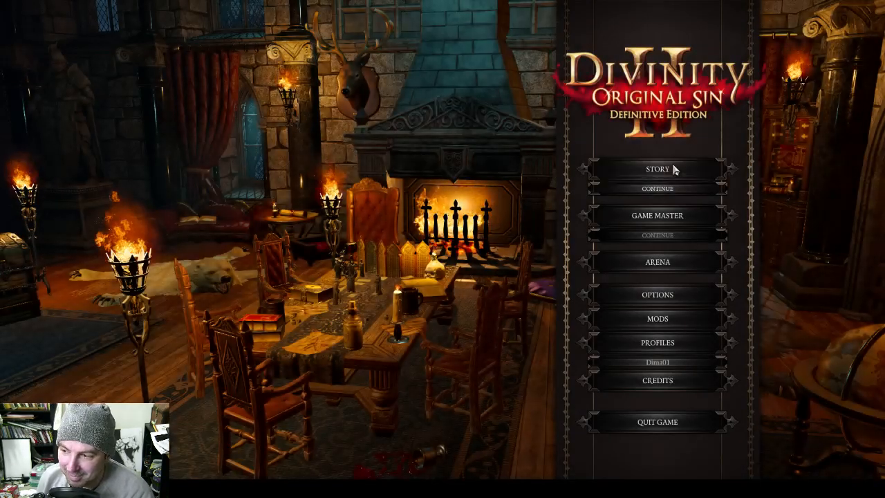
pyautogui.click(643, 172)
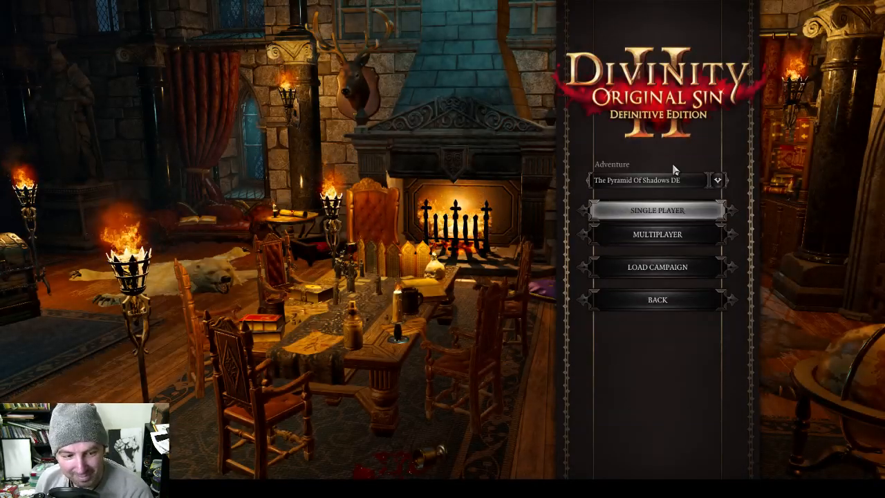
pyautogui.click(640, 213)
pyautogui.click(642, 193)
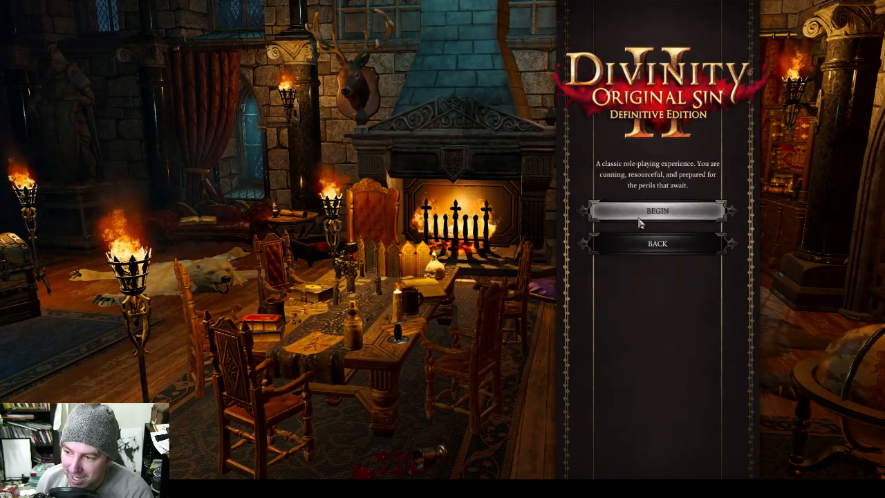
pyautogui.click(640, 209)
pyautogui.click(449, 280)
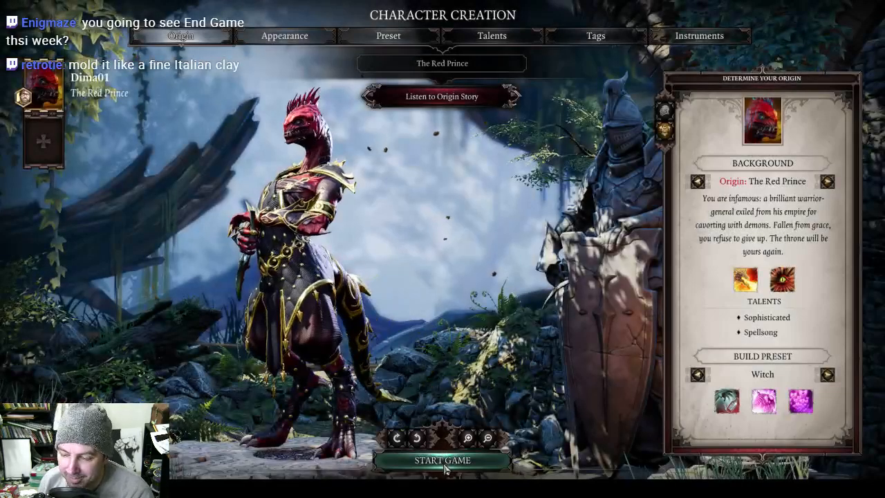
pyautogui.click(446, 461)
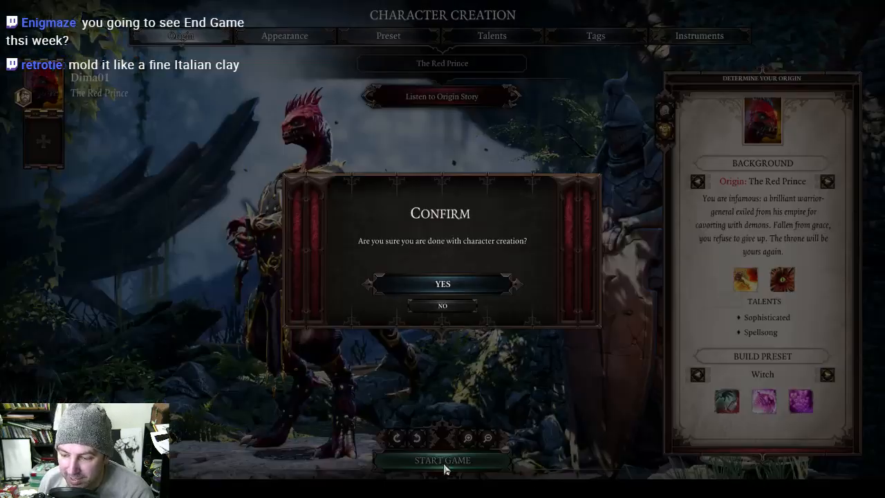
pyautogui.click(427, 284)
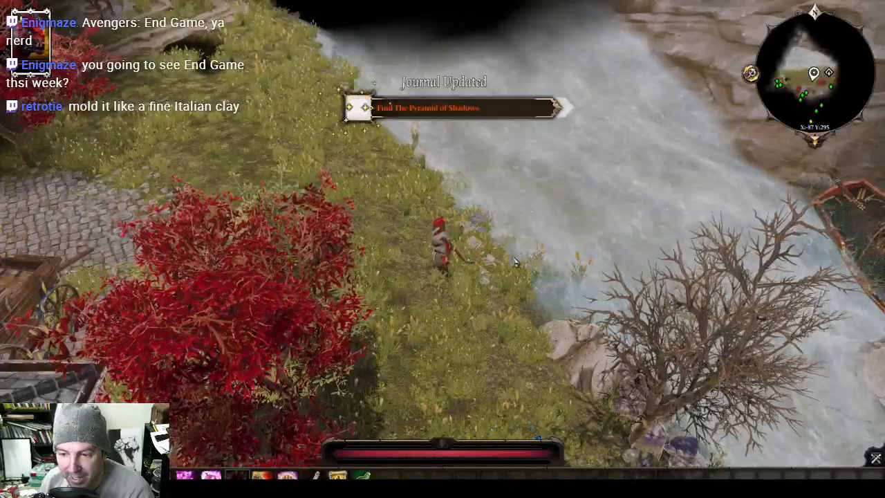
# Step: Talk to the armoured woman standing beside the brick building and recruit her into the party
pyautogui.moveTo(517, 259); pyautogui.dragTo(359, 217, button='middle')
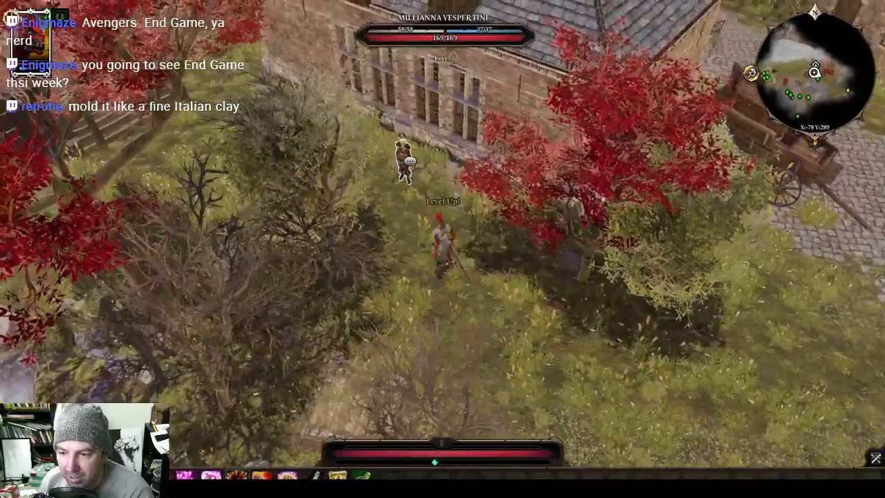
pyautogui.click(410, 161)
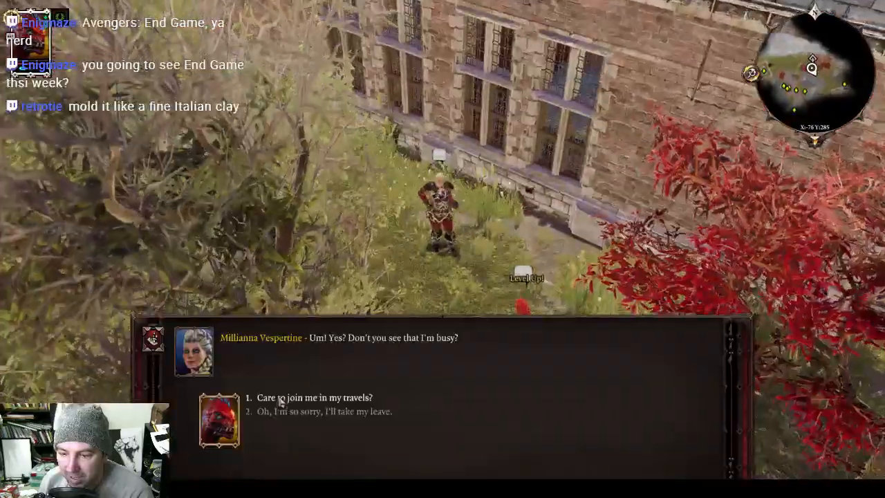
pyautogui.click(279, 399)
pyautogui.click(280, 405)
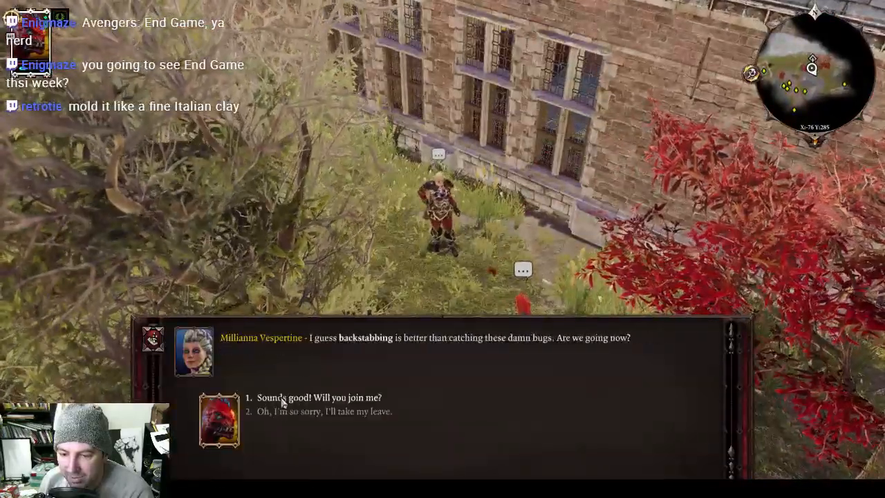
pyautogui.click(280, 405)
pyautogui.click(280, 405)
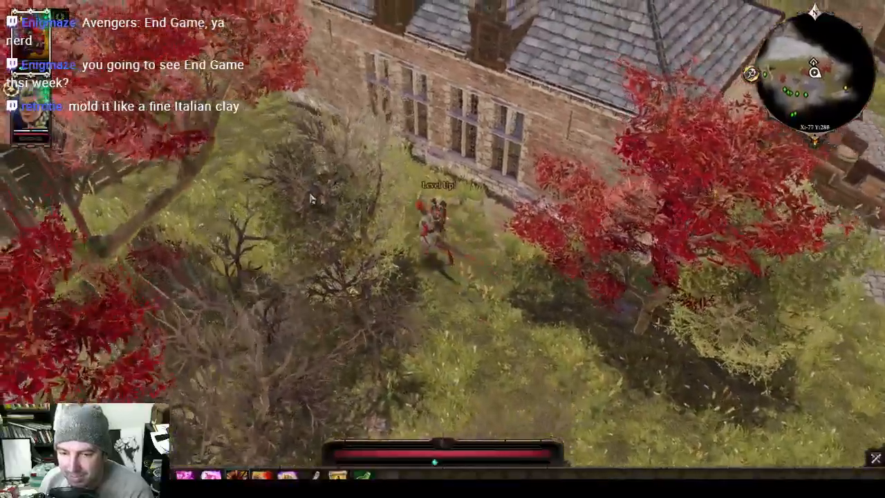
# Step: Lead the party around the brick house to the dog beside the stone wall and recruit it by barking back
pyautogui.moveTo(311, 199)
pyautogui.mouseDown(button='middle')
pyautogui.moveTo(379, 101)
pyautogui.moveTo(470, 118)
pyautogui.mouseUp(button='middle')
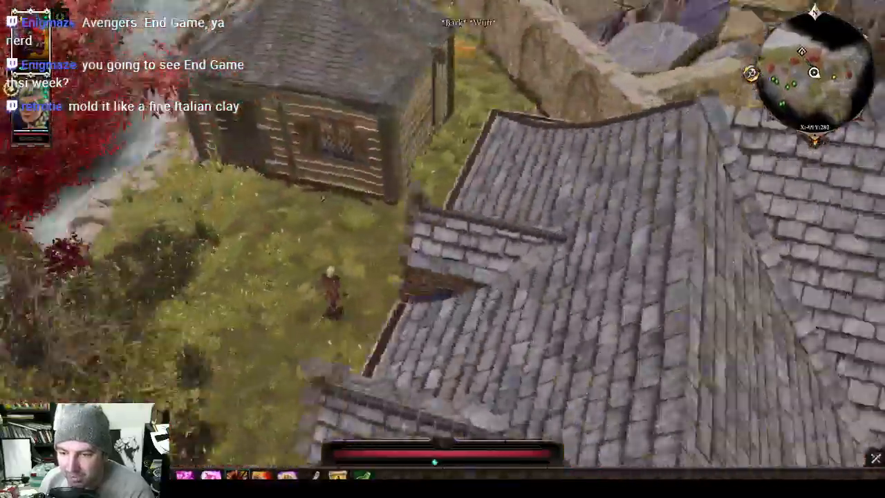
pyautogui.click(574, 178)
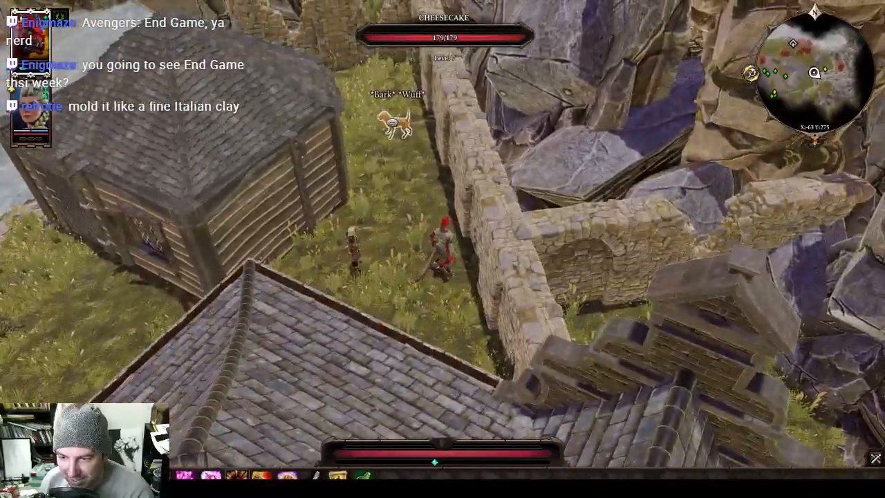
pyautogui.click(393, 124)
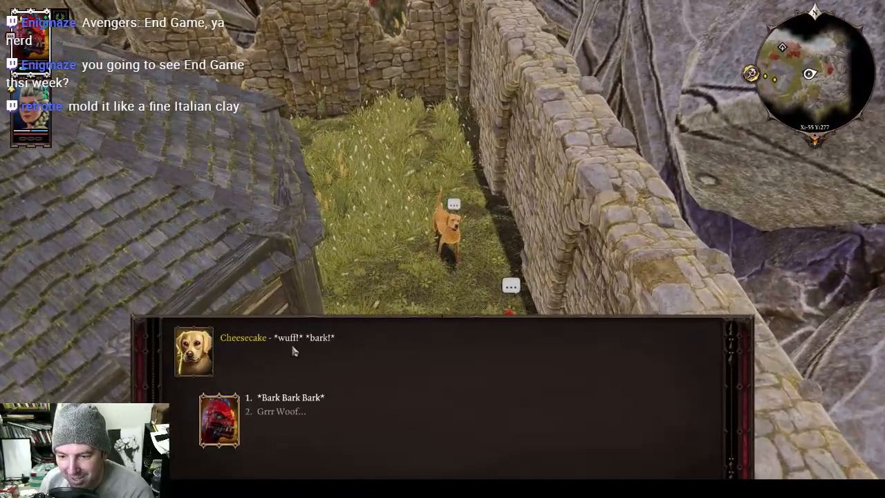
pyautogui.click(280, 400)
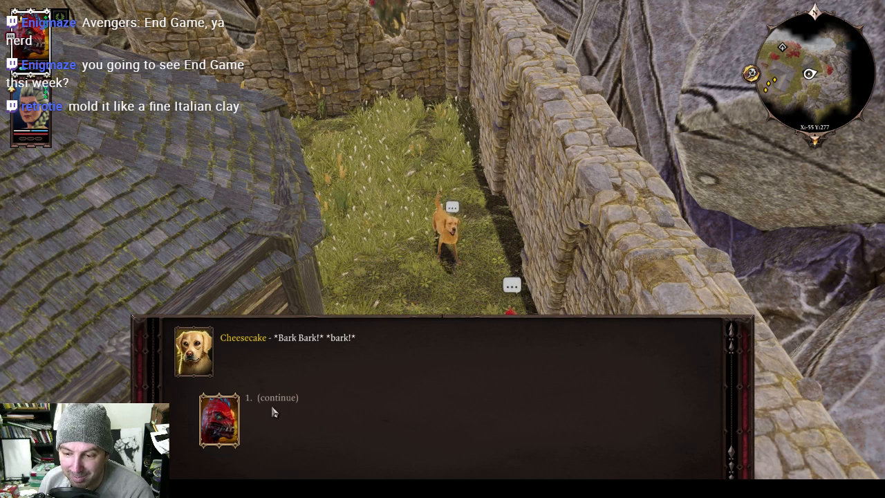
pyautogui.click(273, 404)
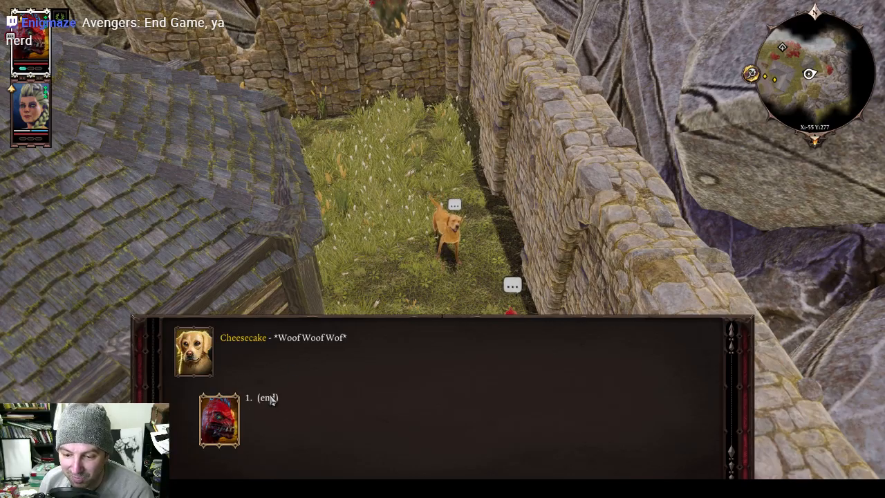
pyautogui.click(269, 399)
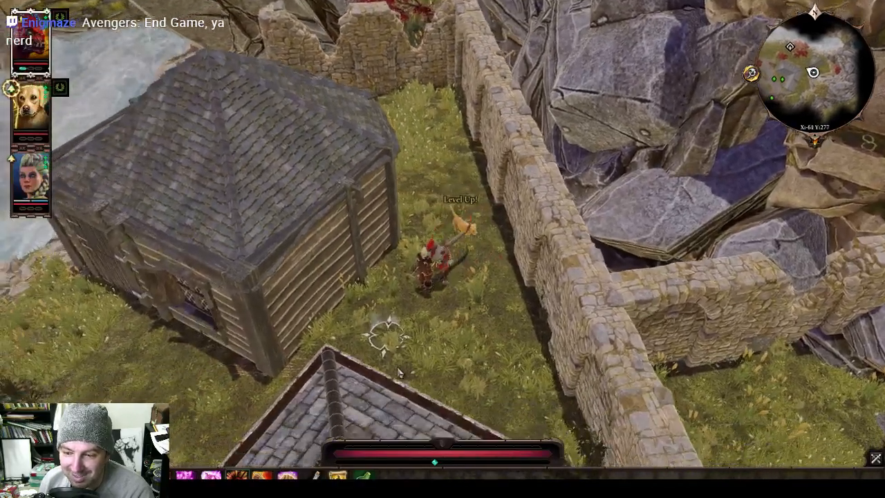
# Step: Walk the party past the loaded wagon to the fountain garden and recruit the woman standing there
pyautogui.moveTo(399, 373); pyautogui.dragTo(334, 267, button='middle')
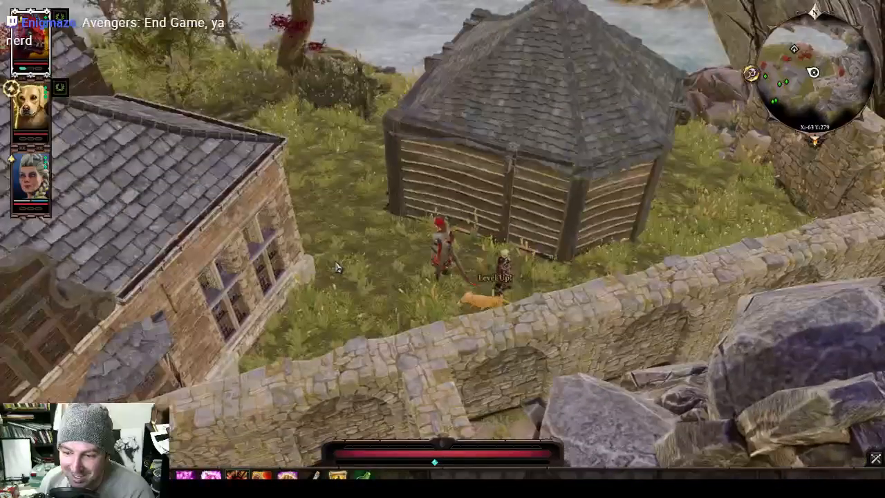
pyautogui.click(336, 173)
pyautogui.moveTo(378, 163); pyautogui.dragTo(654, 206, button='middle')
pyautogui.click(460, 171)
pyautogui.click(424, 141)
pyautogui.click(654, 206)
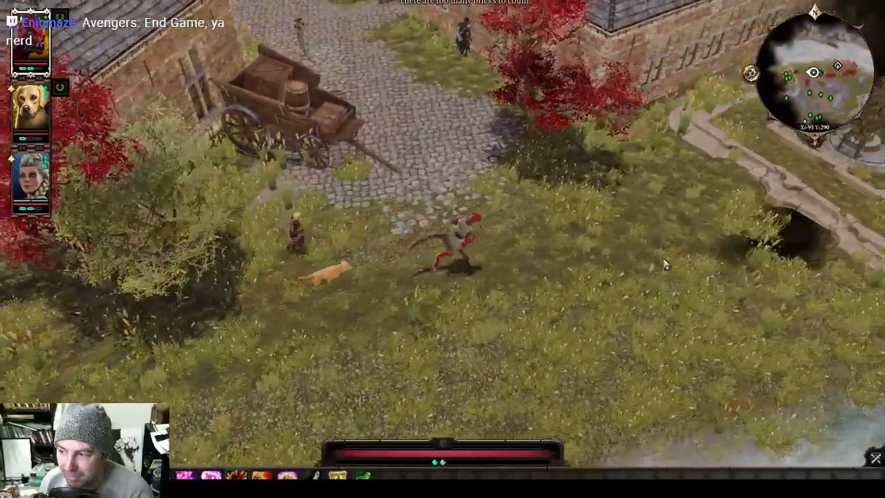
pyautogui.click(664, 265)
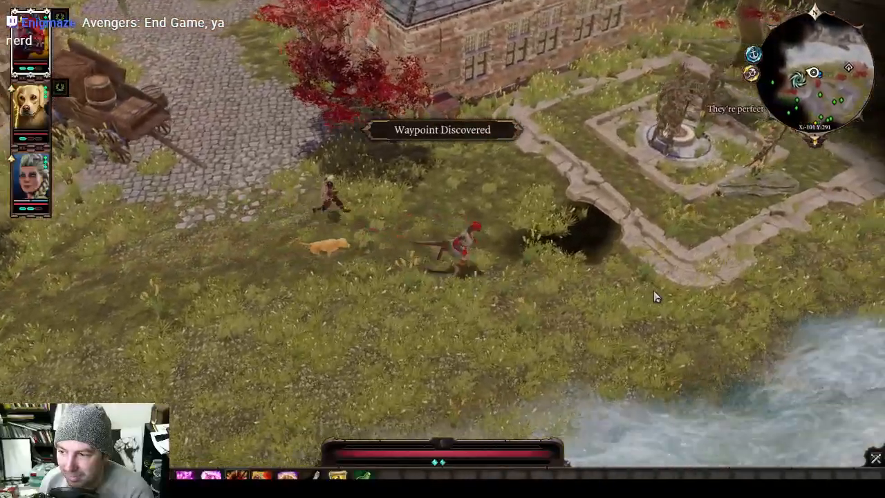
pyautogui.moveTo(656, 297); pyautogui.dragTo(558, 195, button='middle')
pyautogui.click(579, 172)
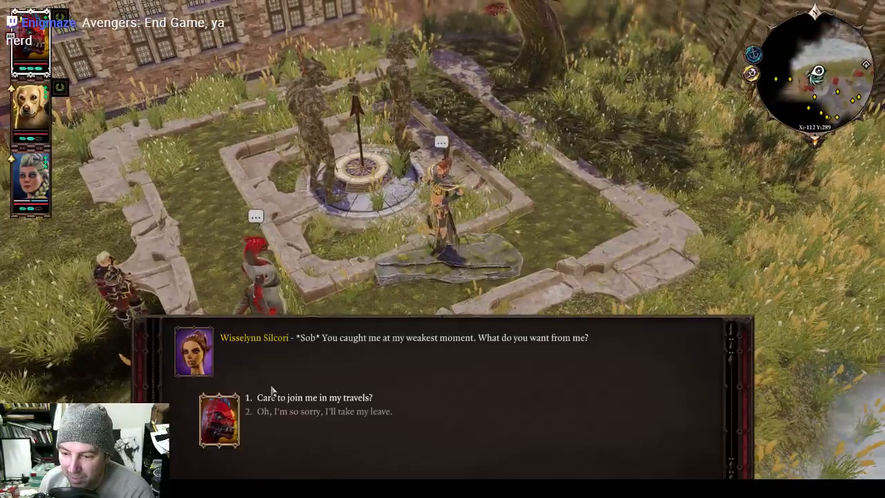
pyautogui.click(277, 402)
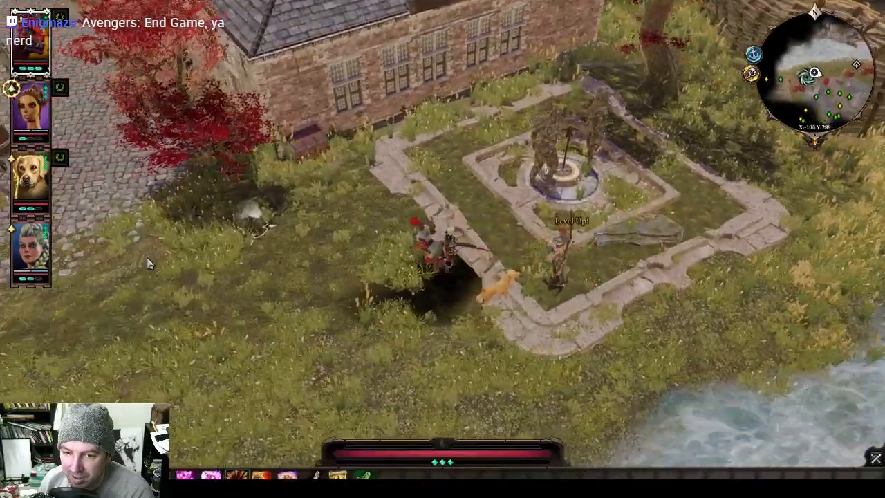
# Step: Go back to the cobbled street and recruit the bearded man in black armour beside the brick building
pyautogui.click(148, 261)
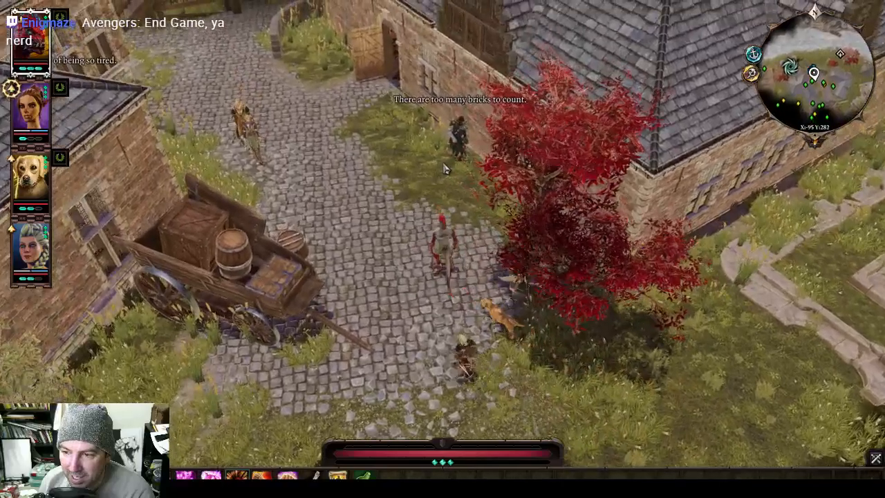
pyautogui.click(448, 165)
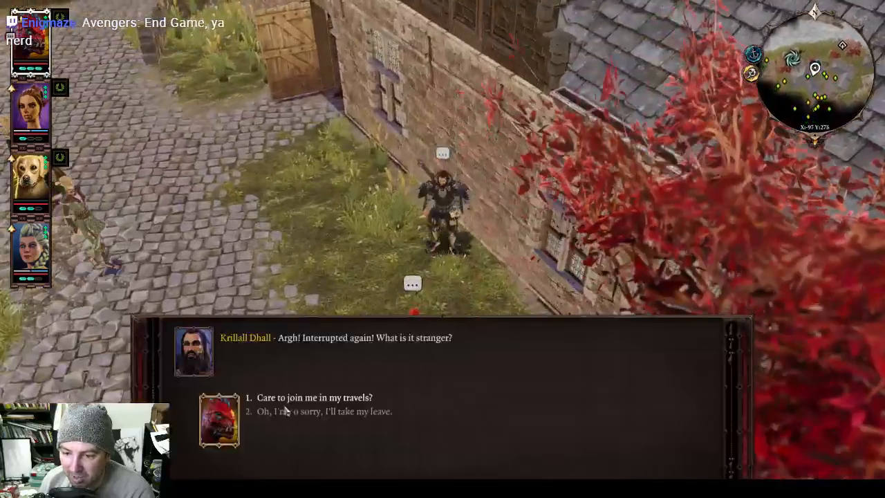
pyautogui.click(291, 400)
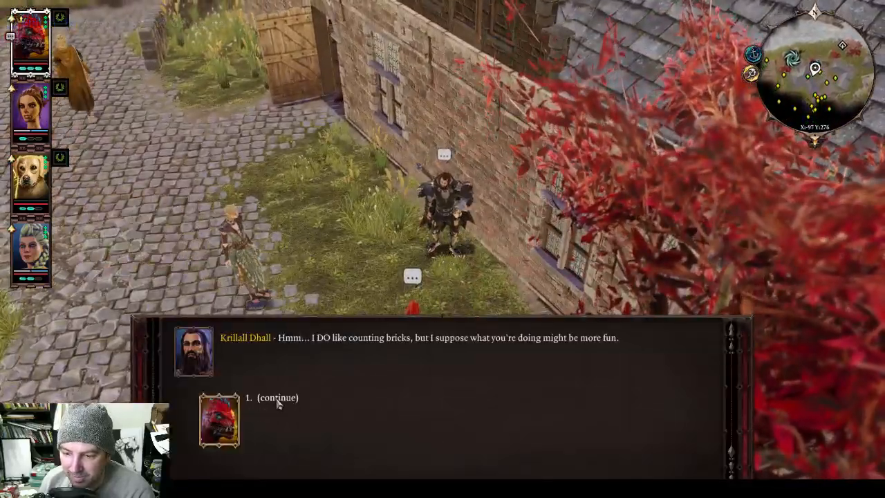
pyautogui.click(278, 399)
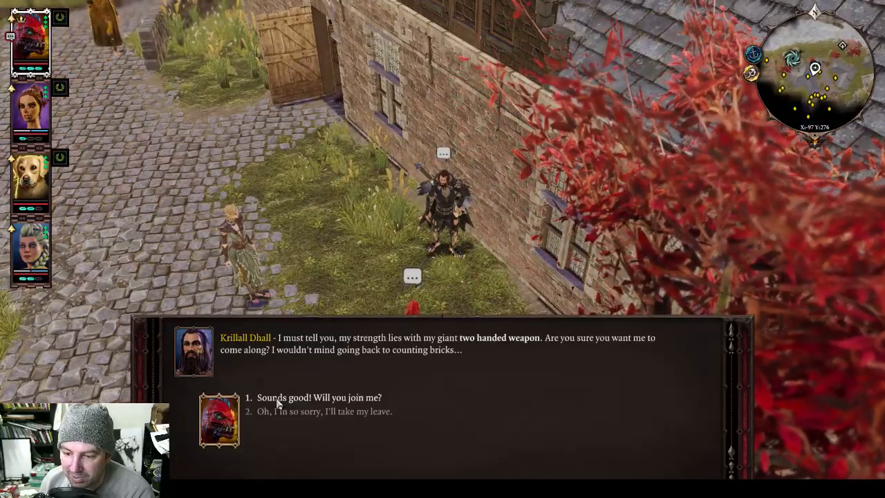
pyautogui.click(276, 398)
pyautogui.click(276, 399)
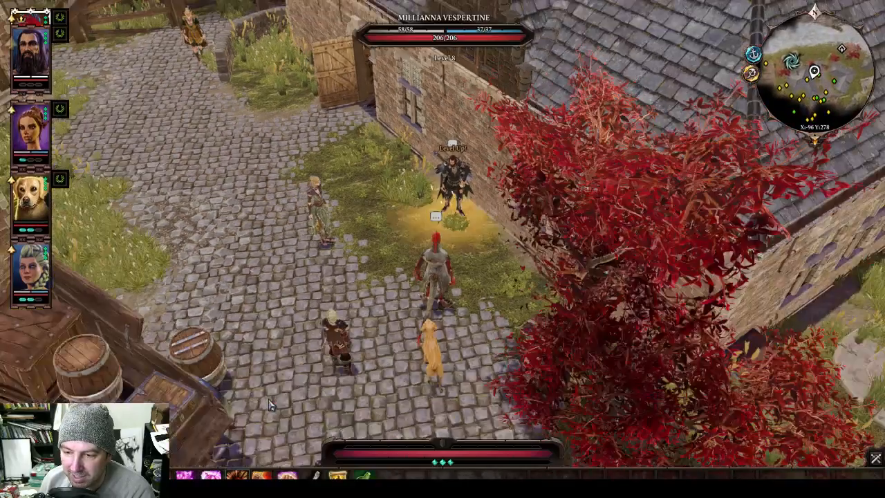
# Step: Lead the full party from the cobbled street across the grass and onward to the brick-walled underground stairs
pyautogui.click(370, 375)
pyautogui.moveTo(377, 372); pyautogui.dragTo(495, 364, button='middle')
pyautogui.click(304, 360)
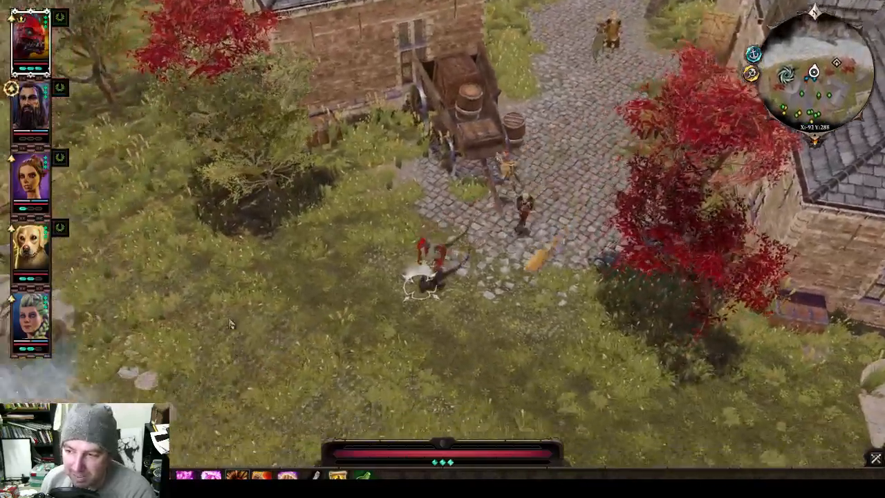
pyautogui.click(247, 240)
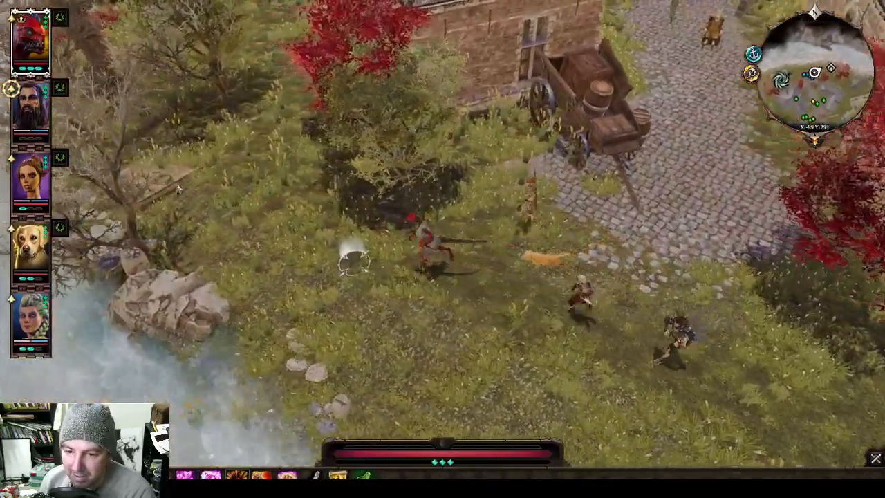
pyautogui.click(177, 188)
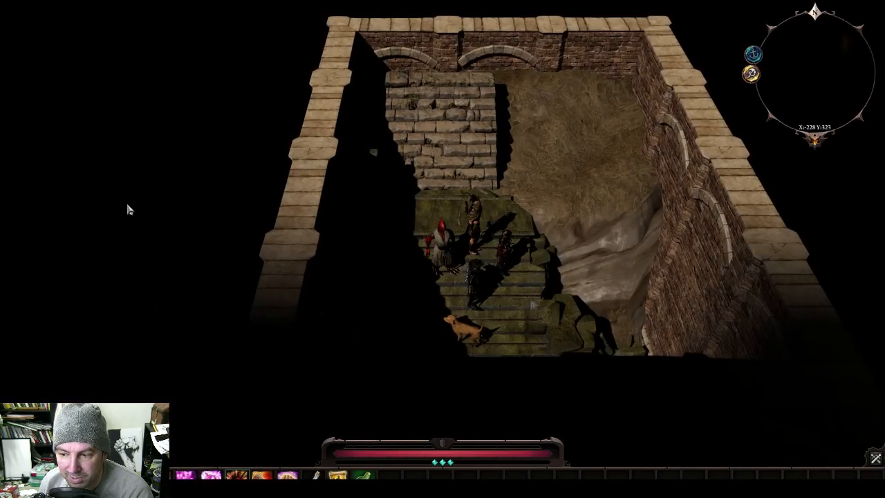
# Step: Save the game at the underground stairs, overwriting the existing savegame "bad"
pyautogui.press('Escape')
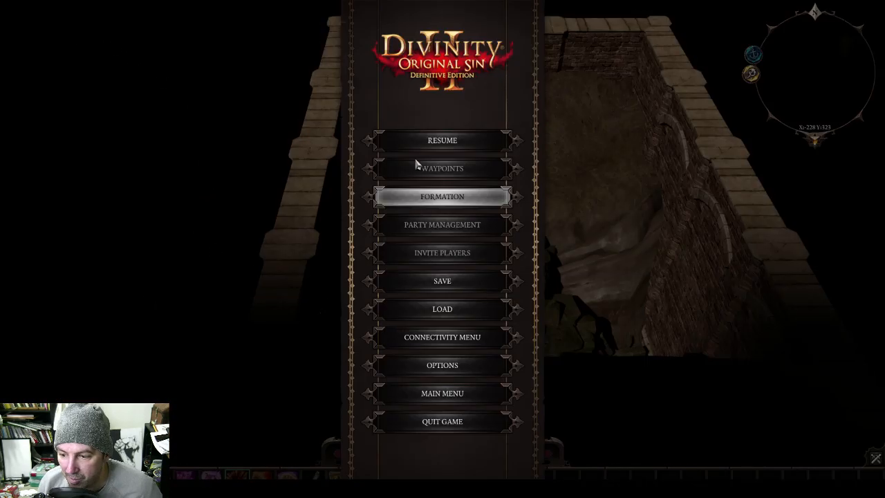
pyautogui.click(423, 279)
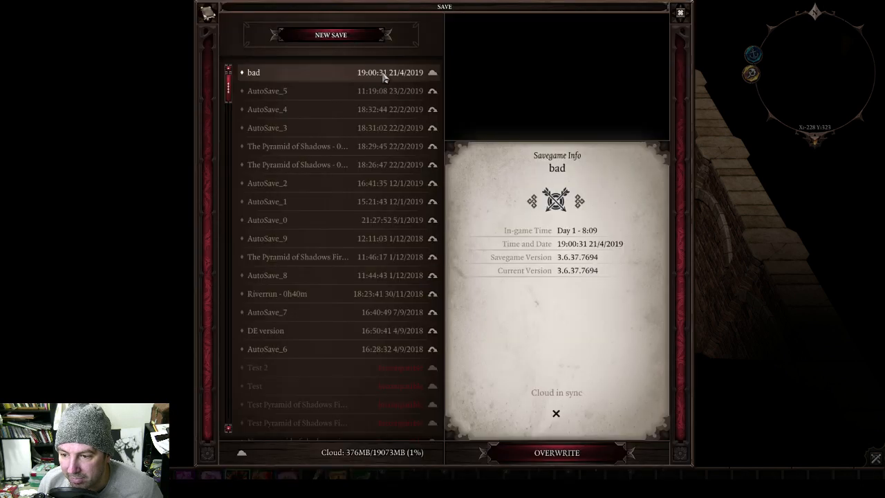
pyautogui.doubleClick(254, 74)
pyautogui.click(427, 284)
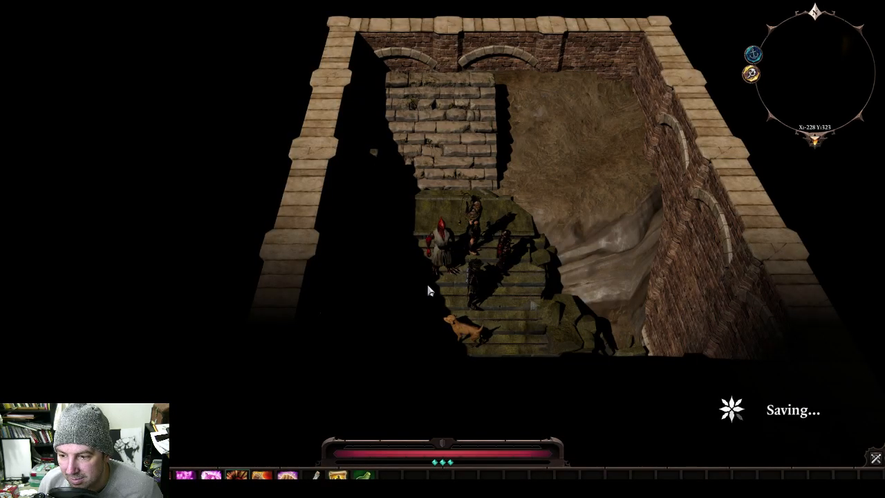
# Step: Load the savegame "bad" and accept losing unsaved progress
pyautogui.press('Escape')
pyautogui.press('Escape')
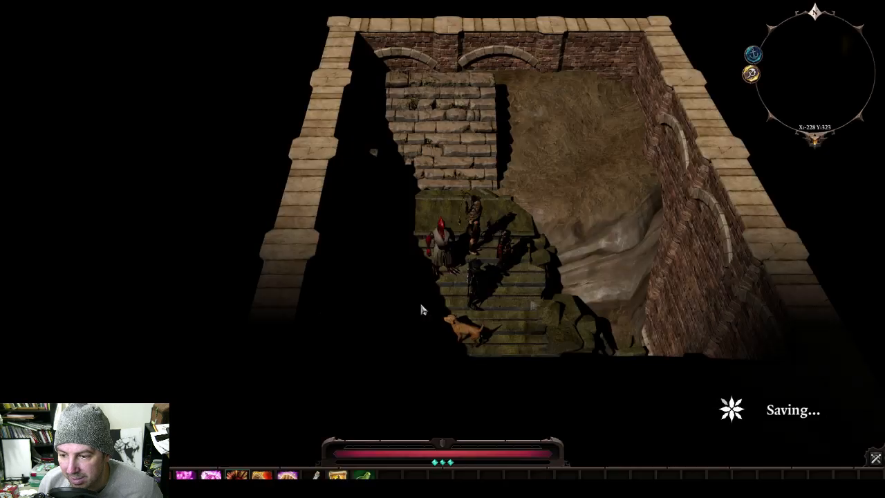
pyautogui.press('Escape')
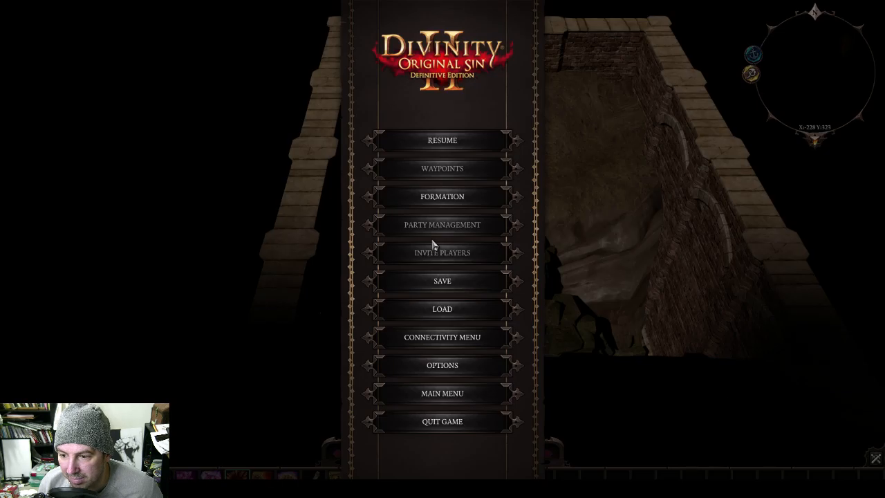
pyautogui.click(436, 311)
pyautogui.doubleClick(258, 32)
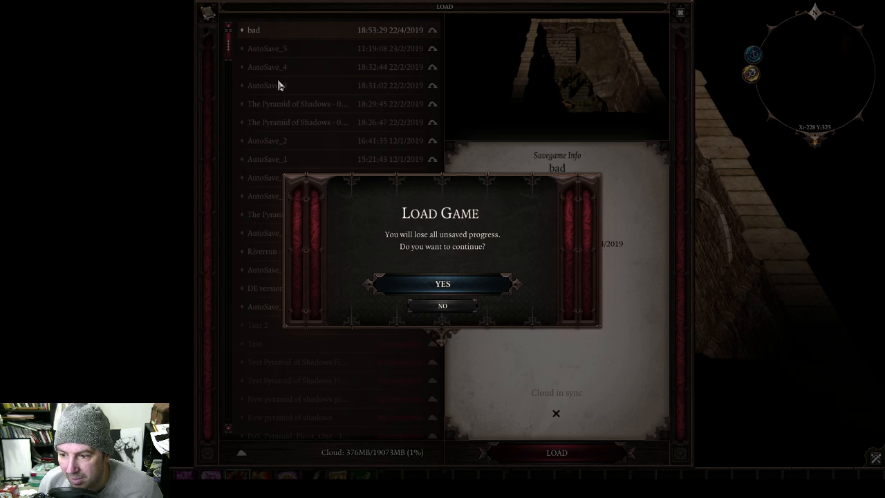
pyautogui.click(444, 285)
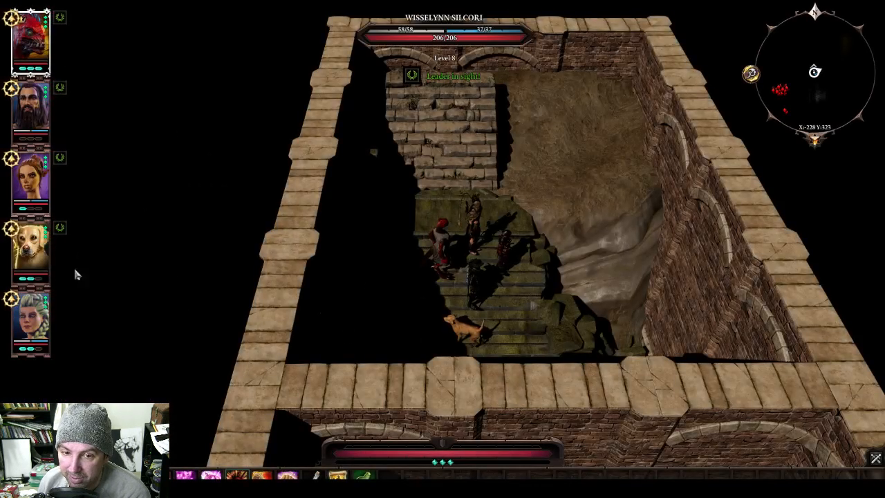
# Step: Take the party from the brick-walled stairs into the pyramid and walk from the entrance archway past the obelisk
pyautogui.click(462, 133)
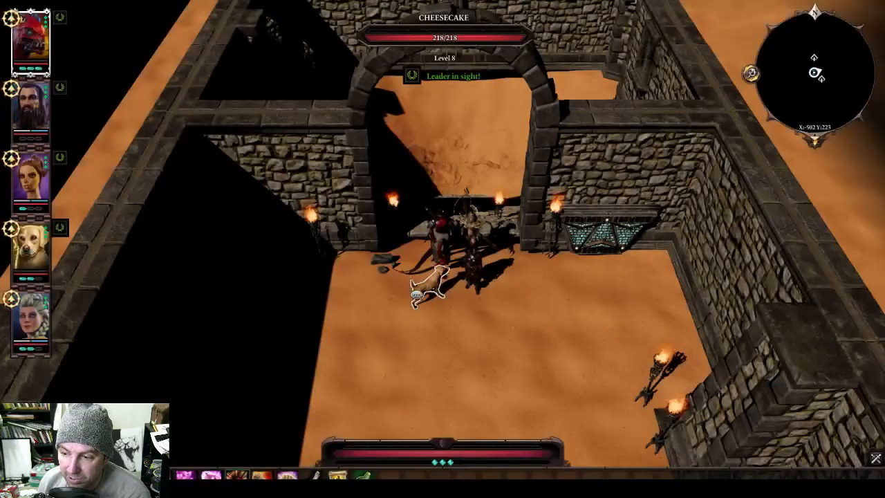
pyautogui.moveTo(453, 308)
pyautogui.mouseDown(button='middle')
pyautogui.moveTo(549, 318)
pyautogui.moveTo(617, 309)
pyautogui.mouseUp(button='middle')
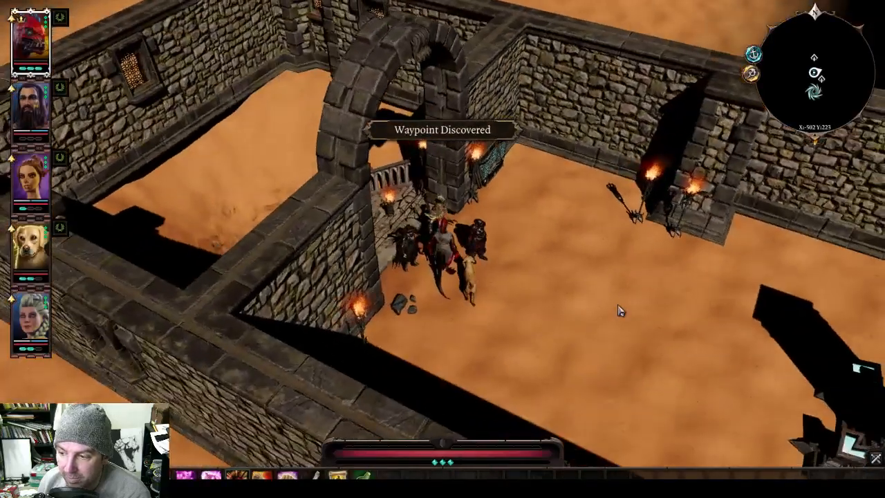
pyautogui.click(617, 308)
pyautogui.moveTo(498, 304)
pyautogui.mouseDown(button='middle')
pyautogui.moveTo(706, 298)
pyautogui.moveTo(612, 155)
pyautogui.mouseUp(button='middle')
pyautogui.click(592, 125)
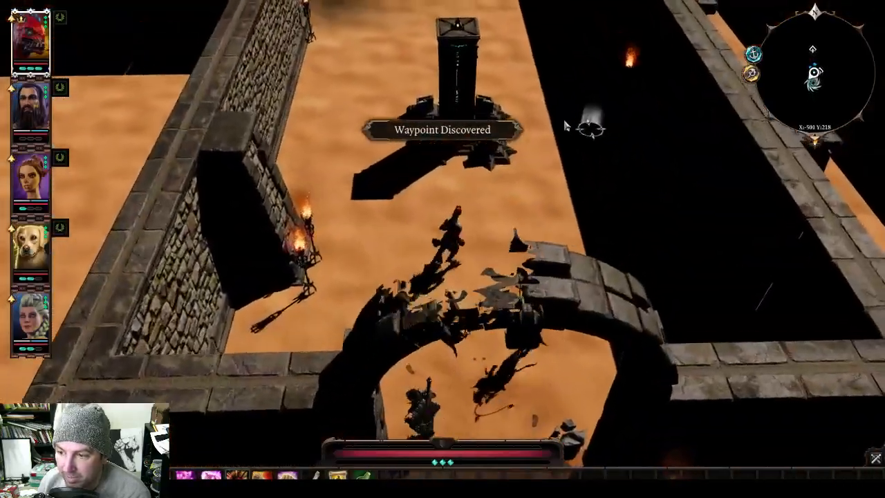
pyautogui.moveTo(562, 119)
pyautogui.mouseDown(button='middle')
pyautogui.moveTo(527, 145)
pyautogui.moveTo(523, 112)
pyautogui.mouseUp(button='middle')
pyautogui.click(523, 112)
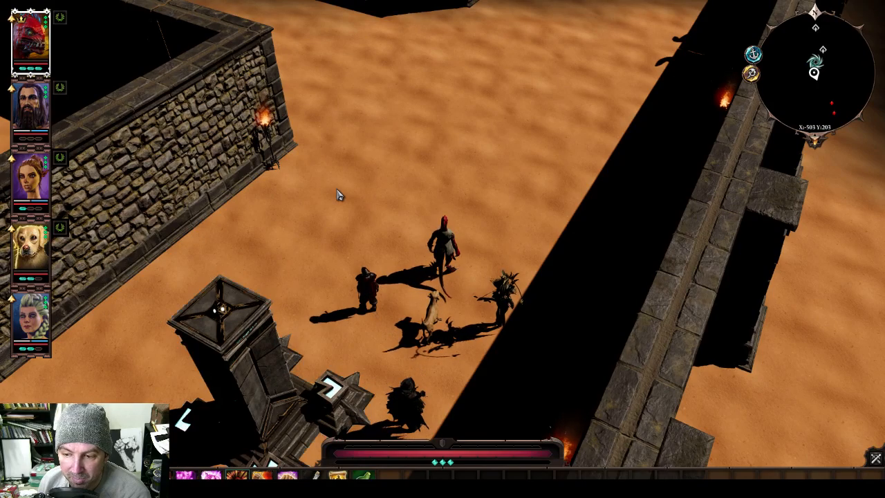
# Step: Walk the party across the sand floor around the stone wall corner to the torch-lit doorway with the open wooden door
pyautogui.click(380, 182)
pyautogui.moveTo(380, 182)
pyautogui.mouseDown(button='middle')
pyautogui.moveTo(469, 188)
pyautogui.moveTo(529, 165)
pyautogui.moveTo(550, 141)
pyautogui.mouseUp(button='middle')
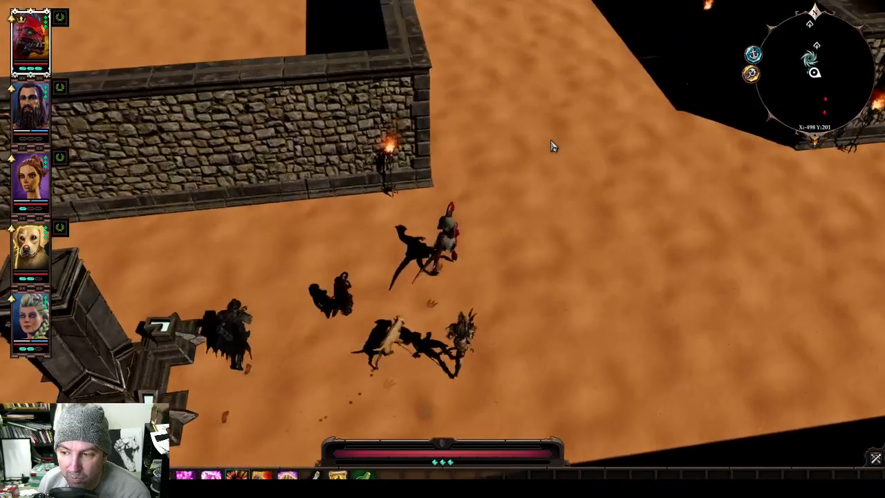
pyautogui.click(550, 139)
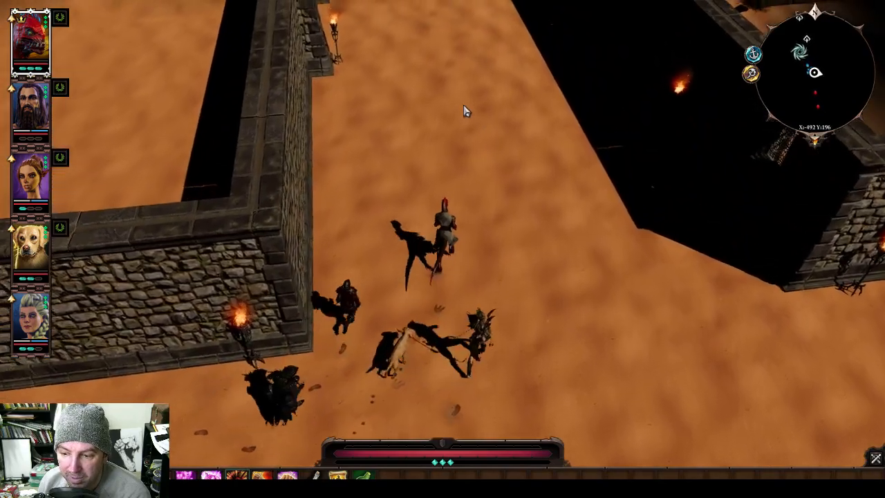
pyautogui.moveTo(464, 105)
pyautogui.mouseDown()
pyautogui.moveTo(407, 111)
pyautogui.moveTo(457, 112)
pyautogui.moveTo(422, 119)
pyautogui.mouseUp()
pyautogui.click(443, 103)
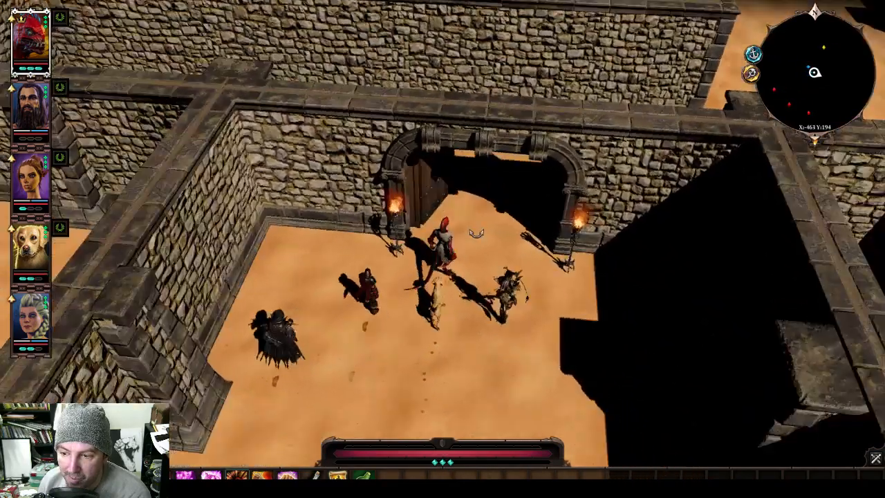
# Step: Walk the party through the torch-lit doorway and along the sand corridor to the shadowed area before the arched door
pyautogui.moveTo(476, 233); pyautogui.dragTo(343, 226, button='middle')
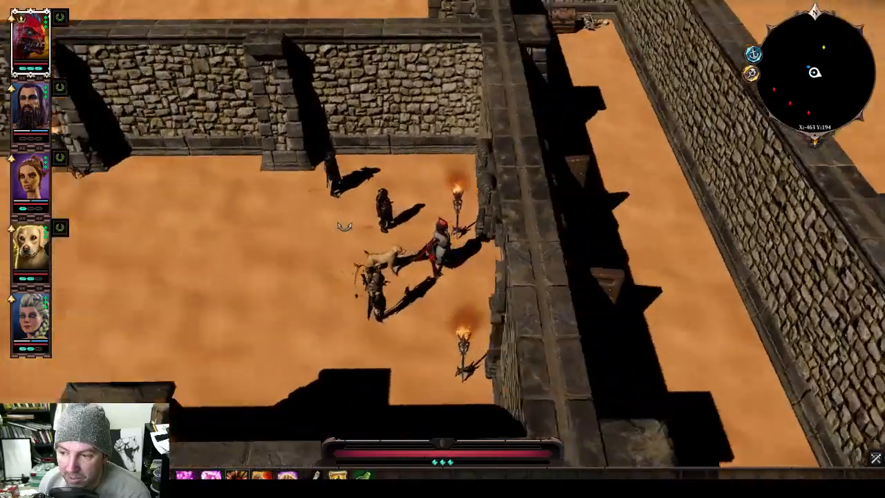
pyautogui.click(649, 301)
pyautogui.moveTo(664, 310)
pyautogui.mouseDown(button='middle')
pyautogui.moveTo(640, 307)
pyautogui.moveTo(568, 228)
pyautogui.moveTo(567, 182)
pyautogui.moveTo(464, 111)
pyautogui.moveTo(454, 111)
pyautogui.moveTo(457, 124)
pyautogui.moveTo(482, 178)
pyautogui.moveTo(335, 167)
pyautogui.mouseUp(button='middle')
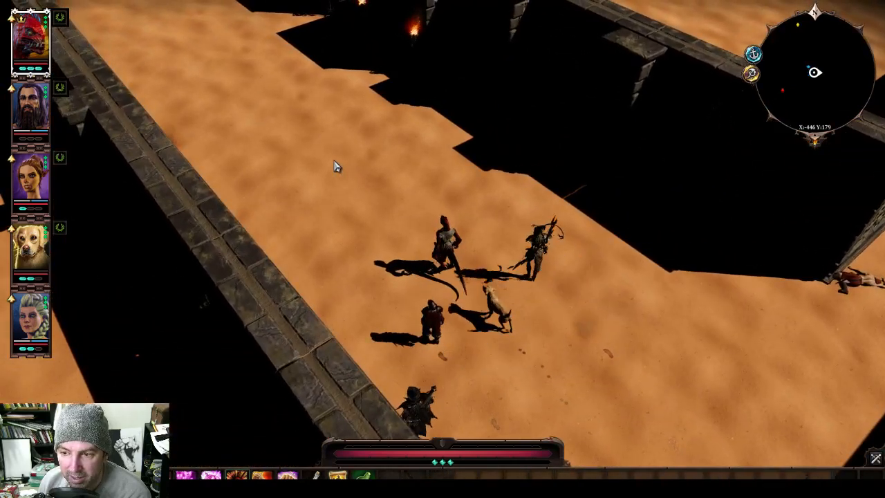
pyautogui.click(368, 148)
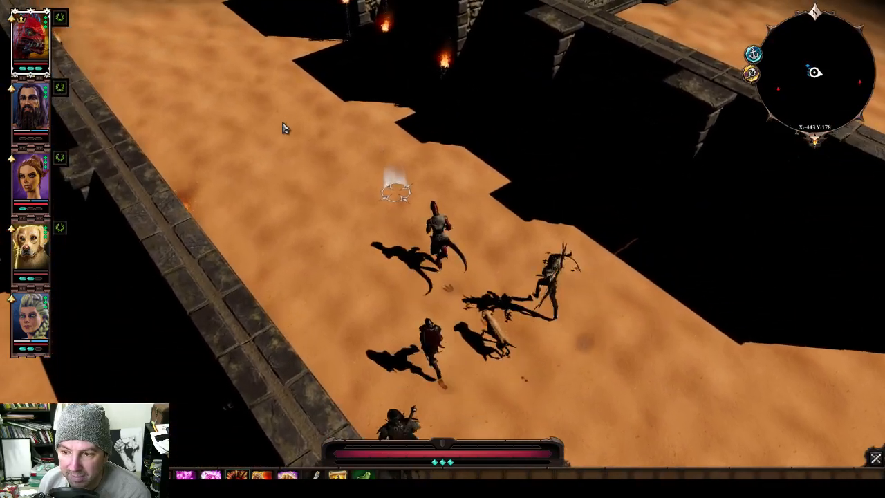
pyautogui.moveTo(302, 178)
pyautogui.mouseDown(button='middle')
pyautogui.moveTo(375, 182)
pyautogui.moveTo(364, 161)
pyautogui.moveTo(395, 98)
pyautogui.mouseUp(button='middle')
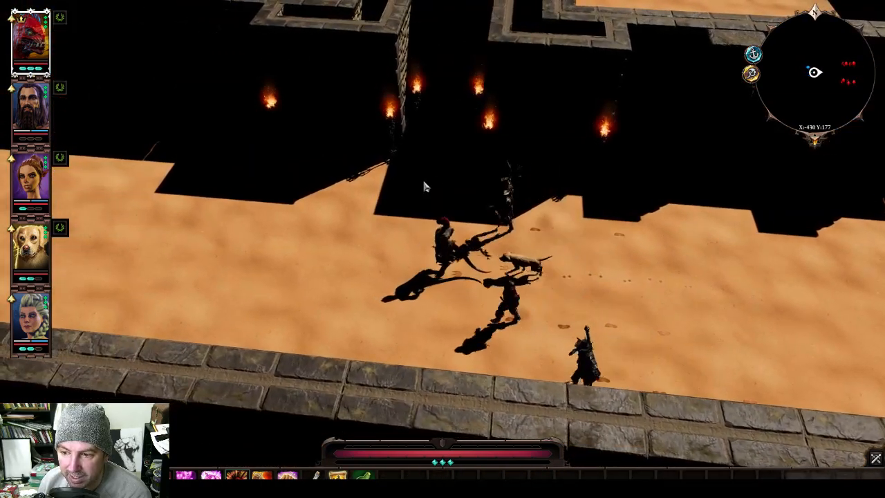
pyautogui.click(433, 184)
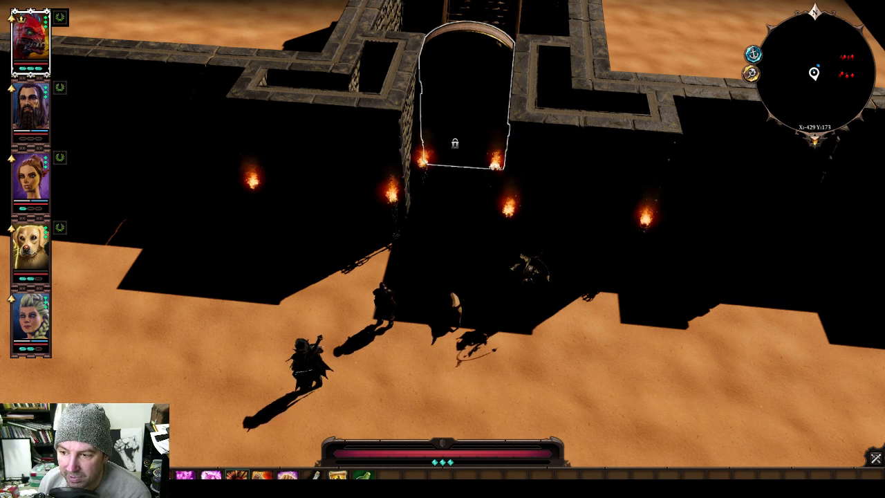
# Step: Try to open the locked arched door between the torches, then check the same door's available actions during combat
pyautogui.rightClick(465, 83)
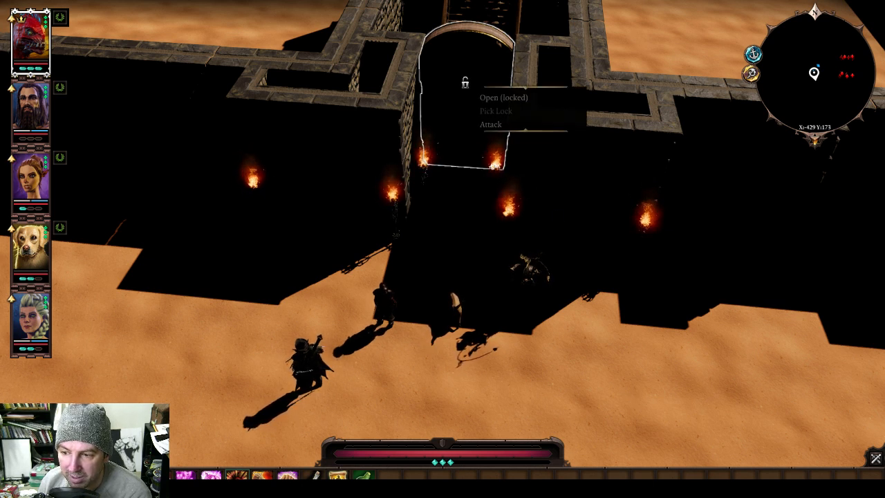
pyautogui.click(495, 98)
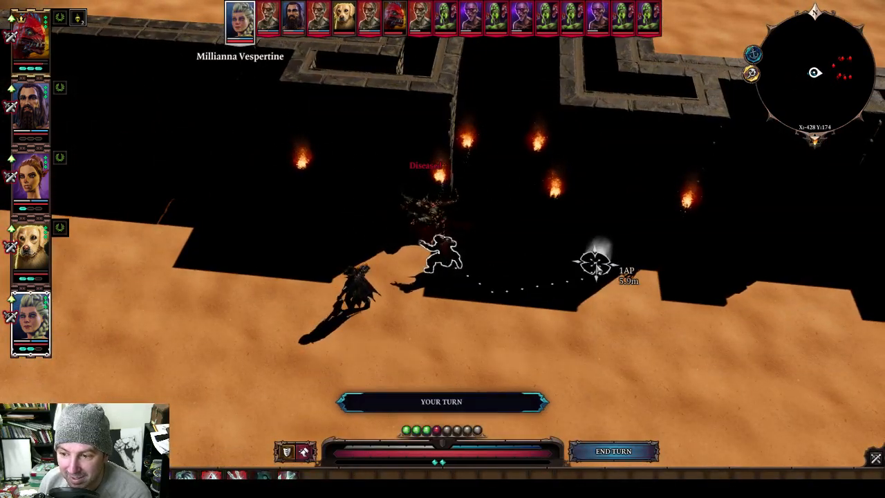
pyautogui.moveTo(526, 284); pyautogui.dragTo(484, 266, button='middle')
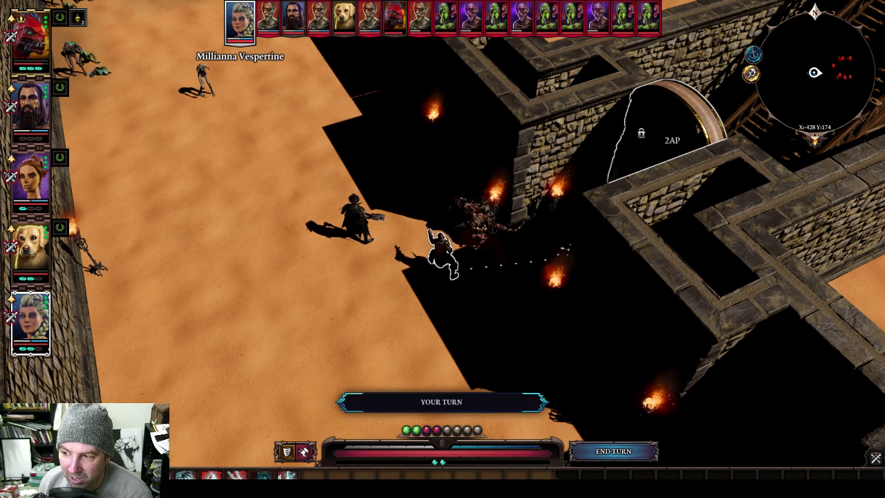
pyautogui.rightClick(641, 133)
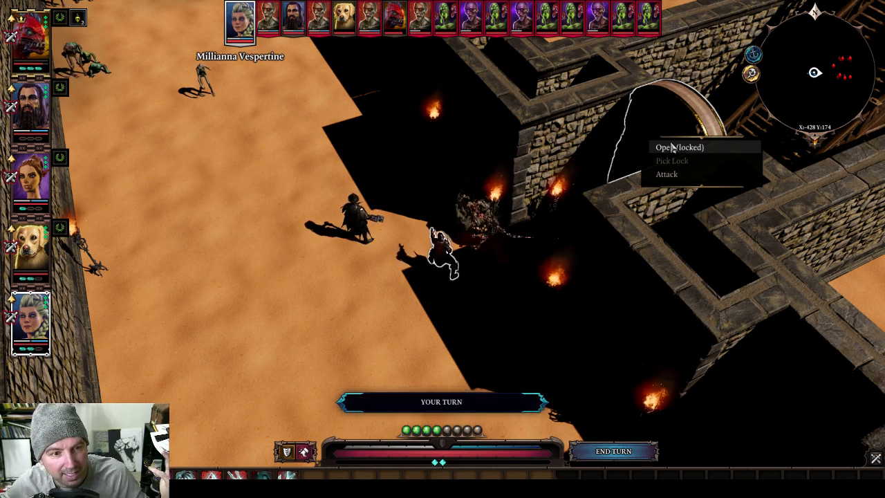
# Step: Quit the game from the ongoing combat and confirm leaving
pyautogui.press('Escape')
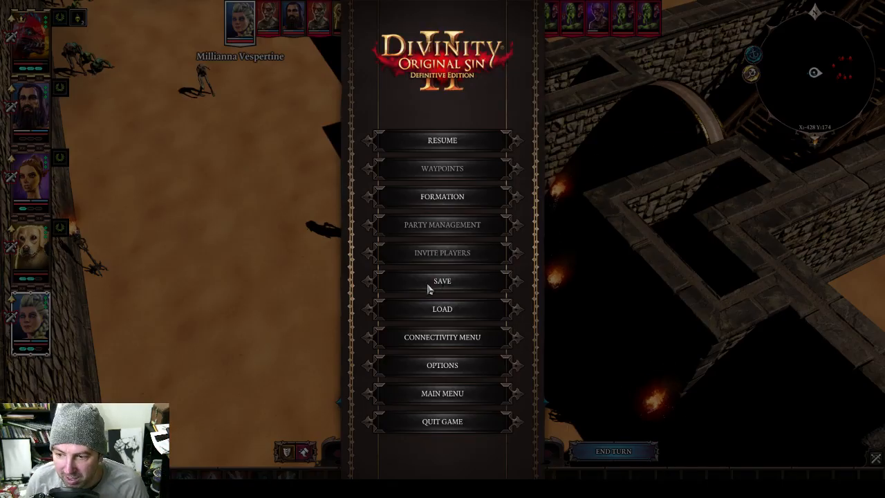
pyautogui.click(439, 423)
pyautogui.click(444, 285)
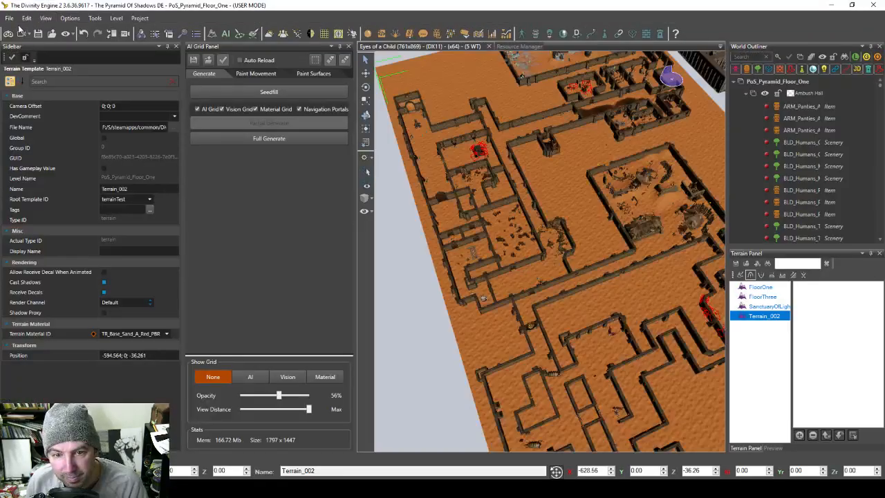
# Step: Save everything in the PoS_Pyramid_Floor_One project and force the editor to exit
pyautogui.click(6, 19)
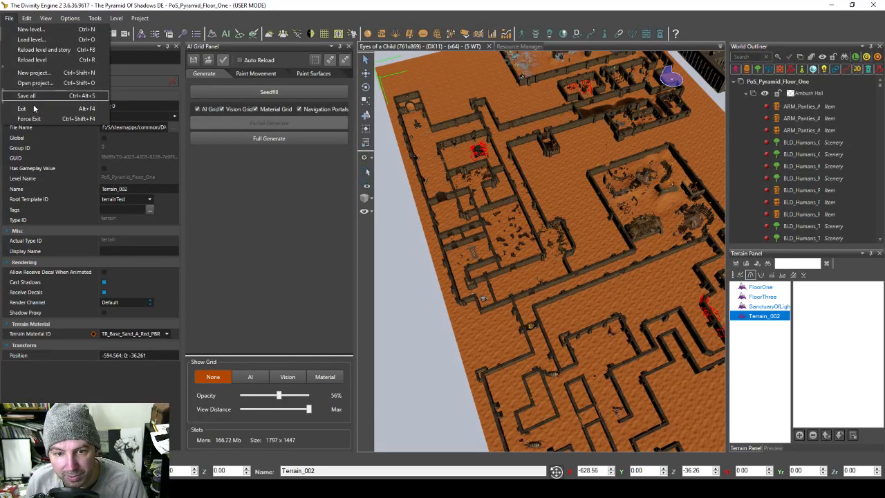
pyautogui.click(31, 97)
pyautogui.click(10, 19)
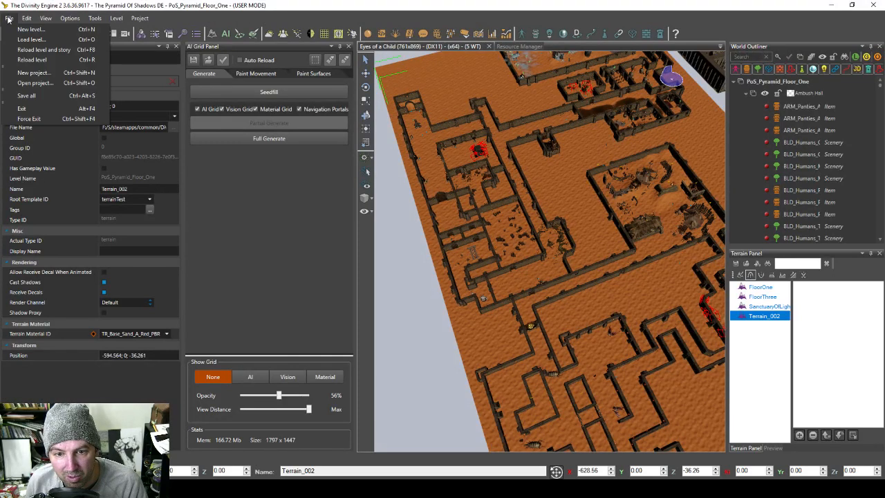
pyautogui.click(30, 118)
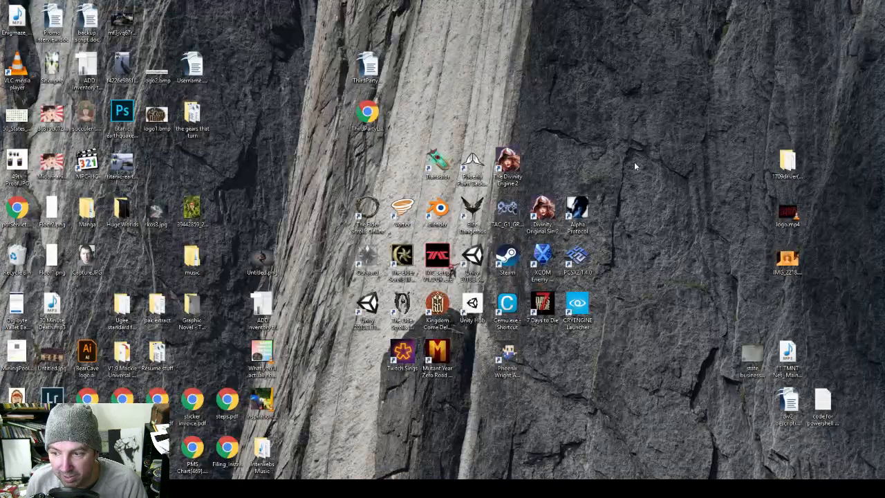
# Step: Relaunch The Divinity Engine 2, load the Pyramid_Of_Shadows project with level PoS_Pyramid_Floor_One, and close the message log
pyautogui.doubleClick(509, 166)
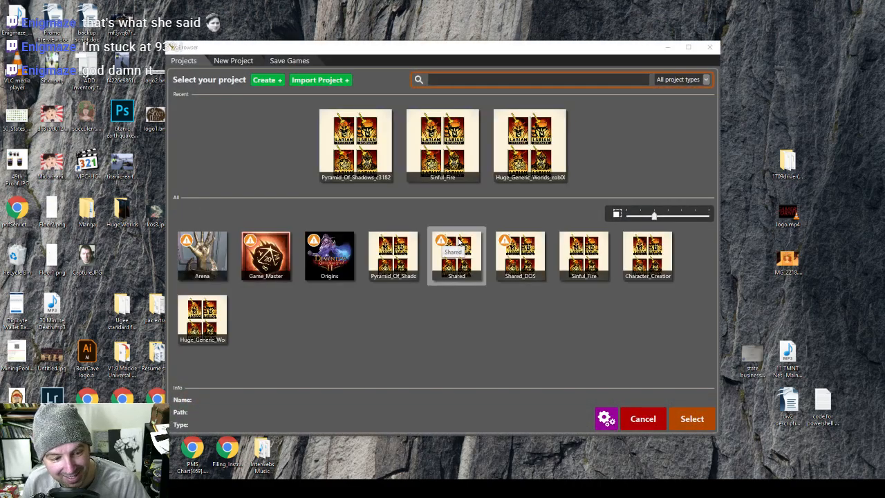
pyautogui.doubleClick(339, 151)
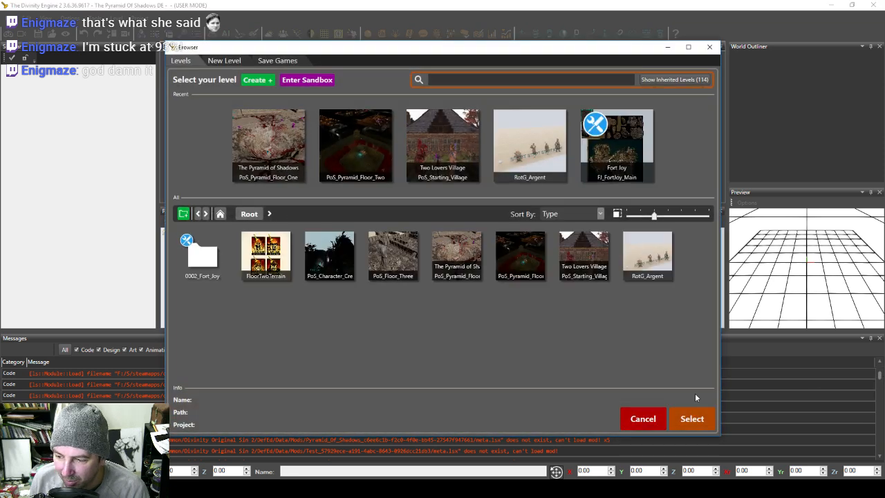
pyautogui.doubleClick(249, 125)
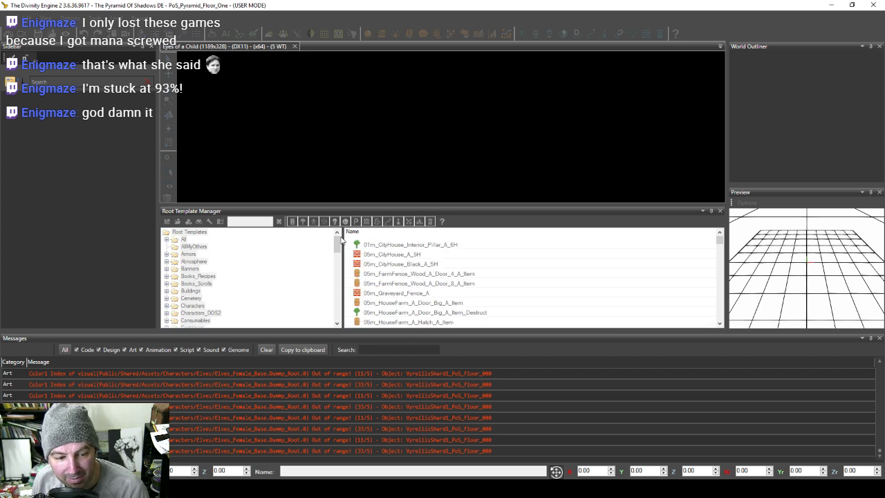
pyautogui.click(874, 339)
# Step: Select the sand terrain in the entrance room in front of the torch-lit archway
pyautogui.scroll(-10, 435, 183)
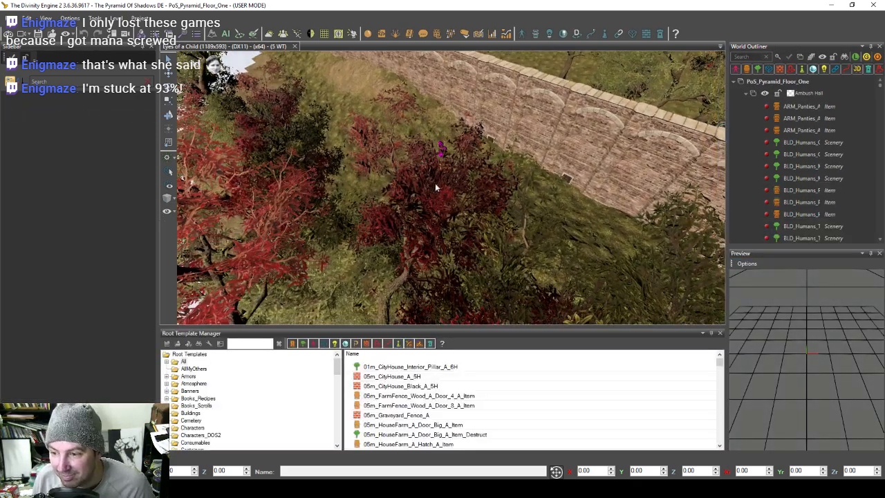
pyautogui.moveTo(435, 183); pyautogui.dragTo(477, 291, button='middle')
pyautogui.moveTo(418, 232); pyautogui.dragTo(413, 272, button='middle')
pyautogui.scroll(8, 434, 270)
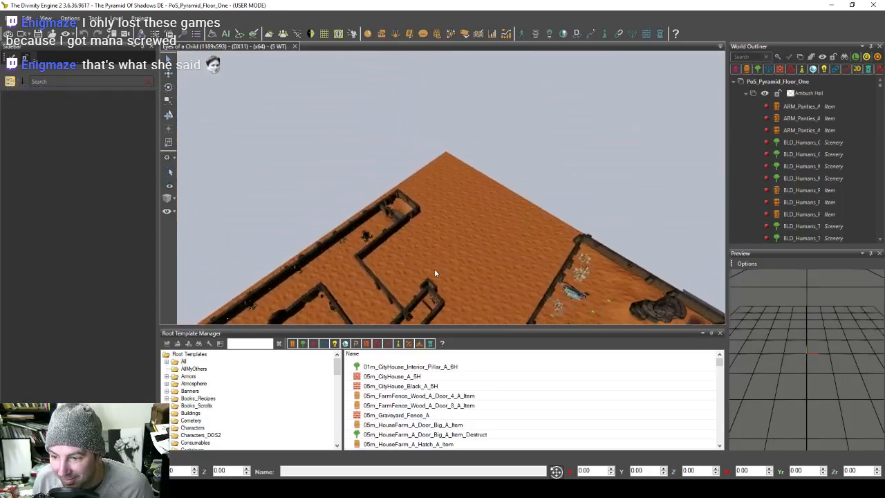
pyautogui.scroll(6, 444, 266)
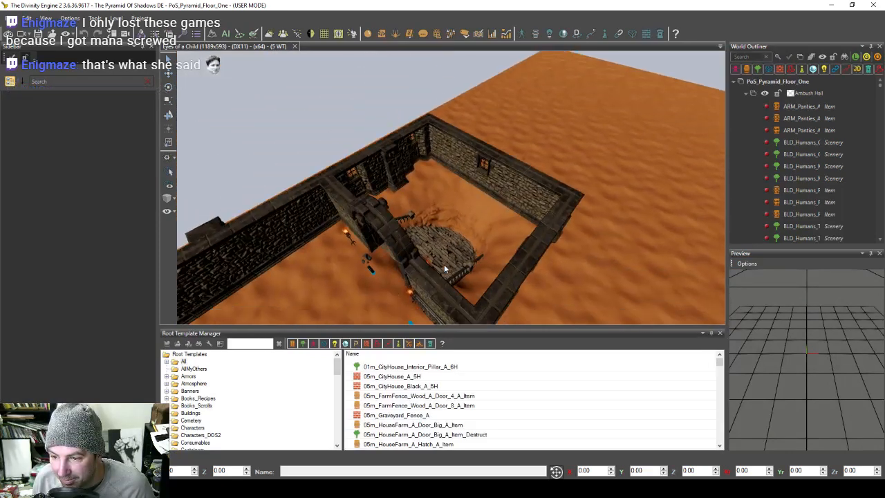
pyautogui.scroll(6, 453, 261)
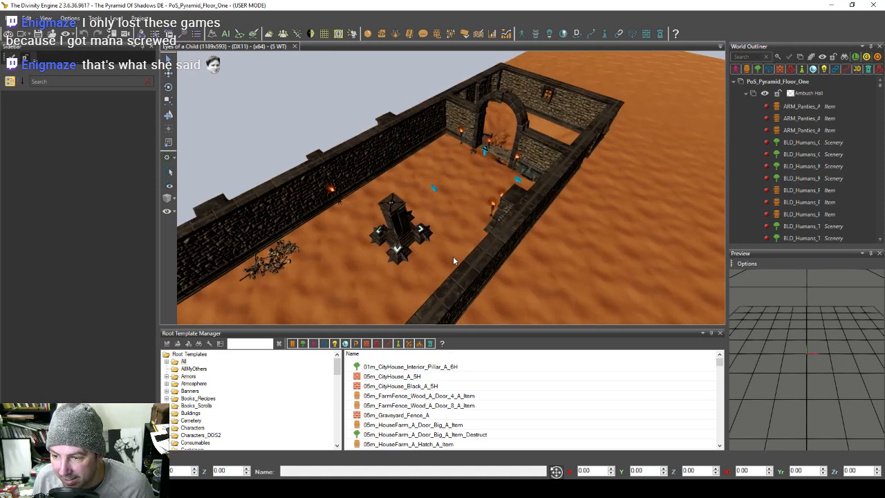
pyautogui.scroll(3, 450, 263)
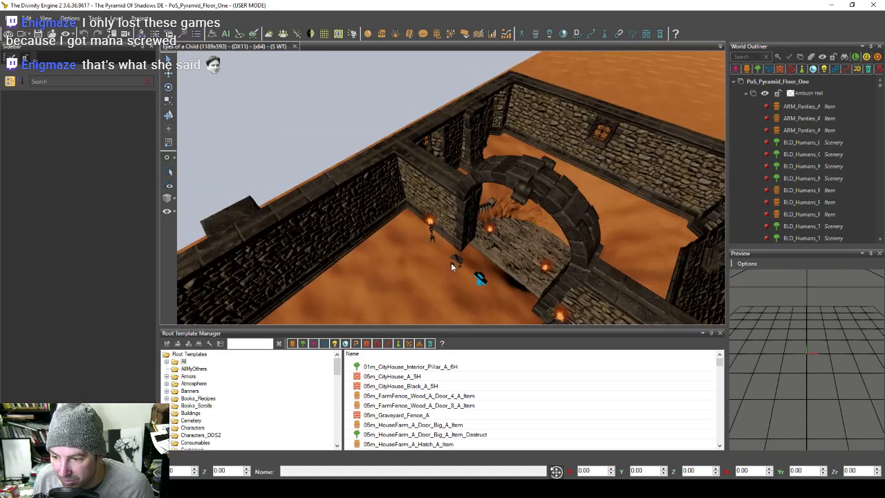
pyautogui.scroll(4, 508, 277)
pyautogui.scroll(3, 507, 275)
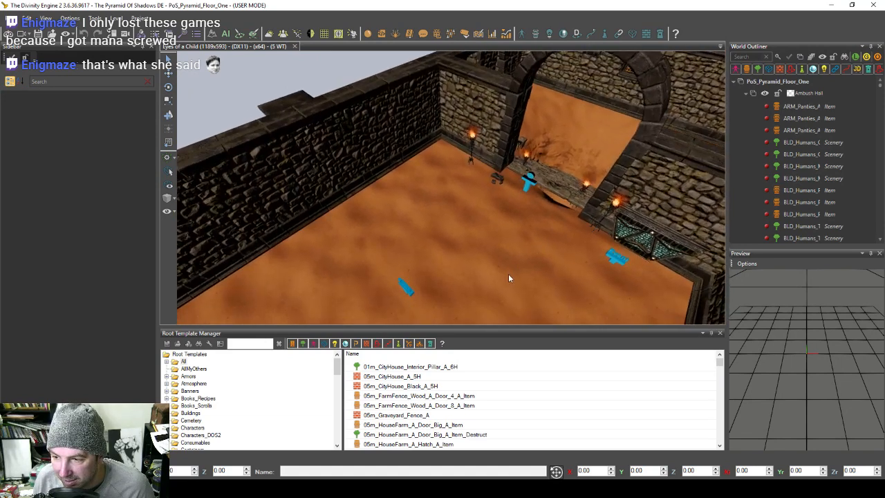
pyautogui.click(507, 274)
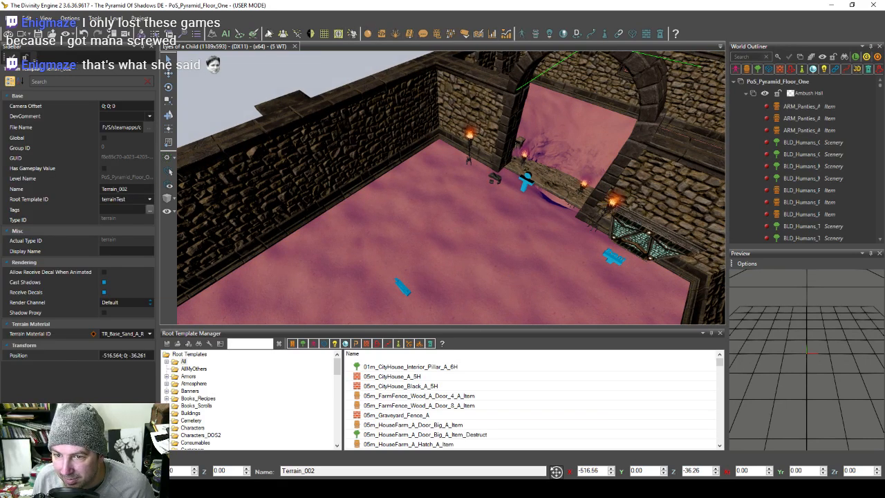
# Step: Show the terrain tools, dock them together with the preview, and select Terrain_002
pyautogui.click(213, 33)
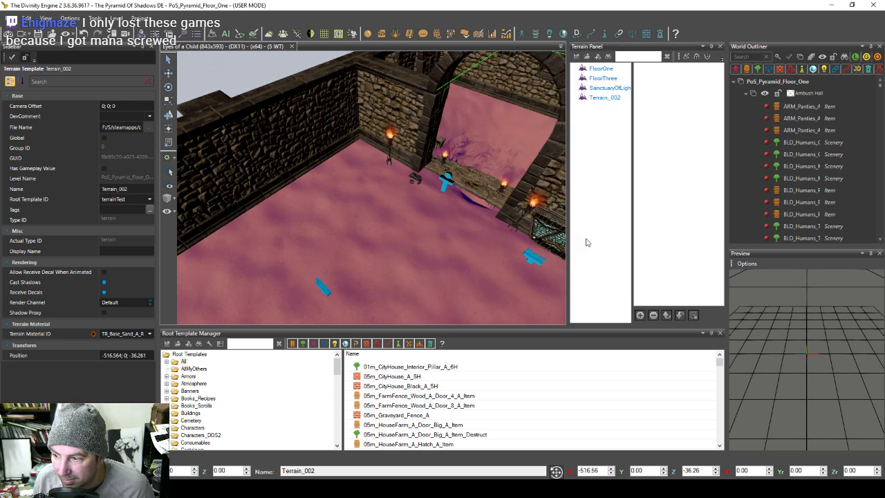
pyautogui.moveTo(642, 51); pyautogui.dragTo(807, 352)
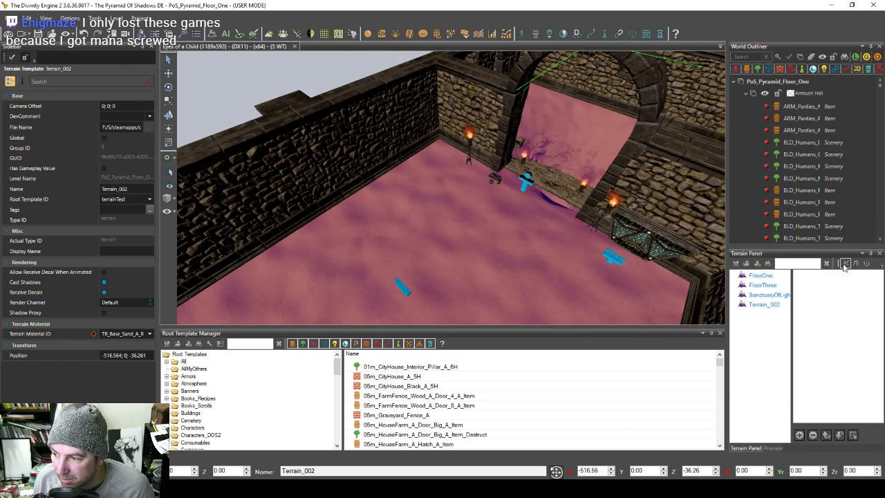
pyautogui.click(763, 316)
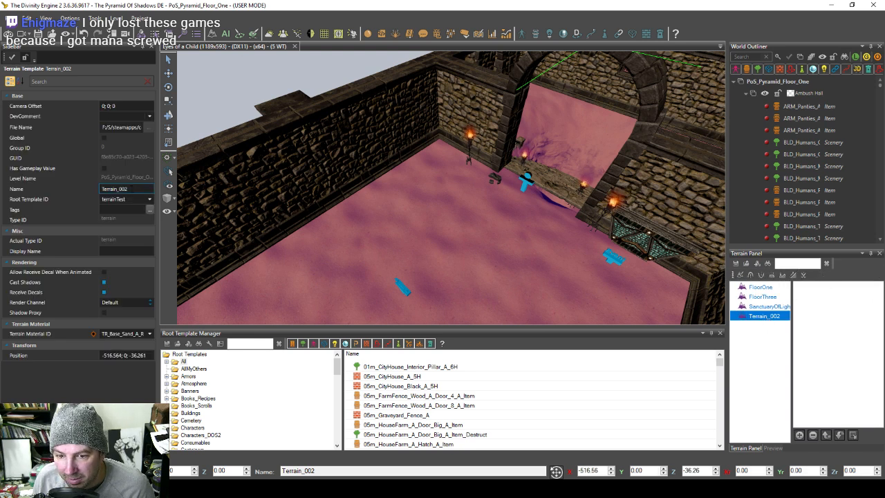
# Step: Rename the terrain Terrain_002 to FloorTwo and reselect it in the terrain list
pyautogui.moveTo(135, 188); pyautogui.dragTo(63, 181)
pyautogui.write('FloorTwo')
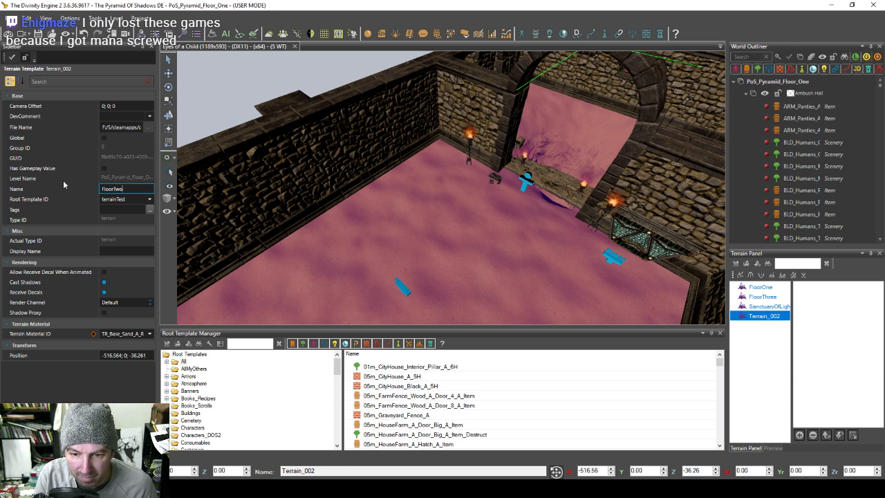
pyautogui.press('Return')
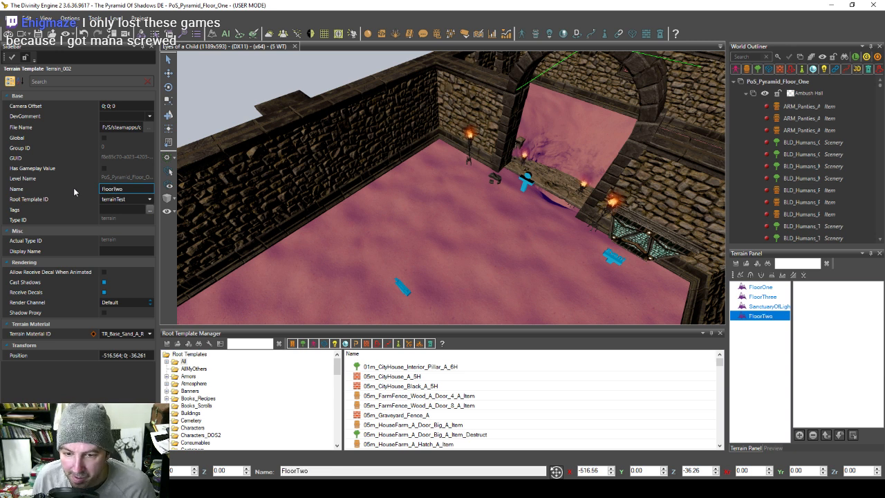
pyautogui.click(123, 251)
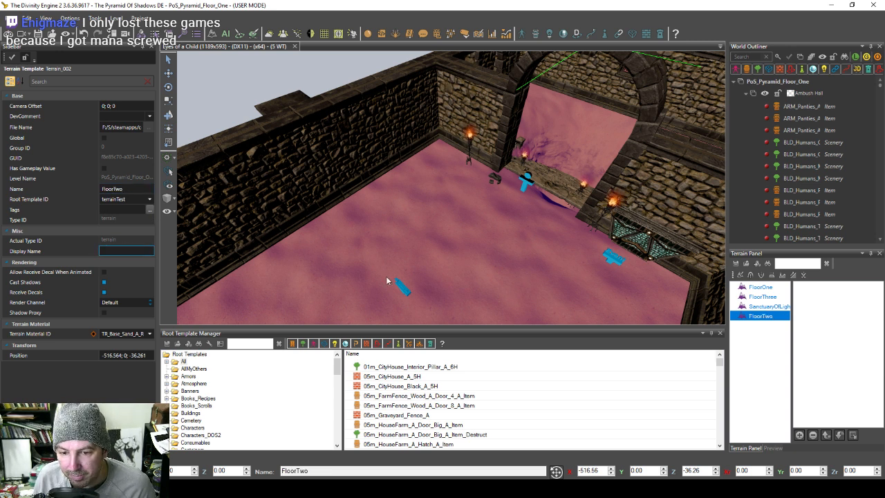
pyautogui.click(759, 337)
pyautogui.click(763, 318)
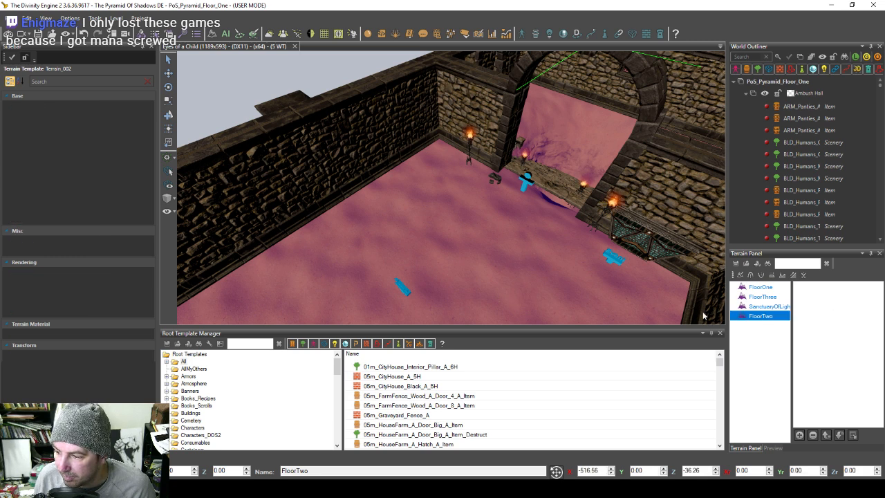
# Step: Activate the terrain sculpting brush for FloorTwo, try smoothing the sand below the archway, and adjust the brush to a medium radius
pyautogui.click(750, 275)
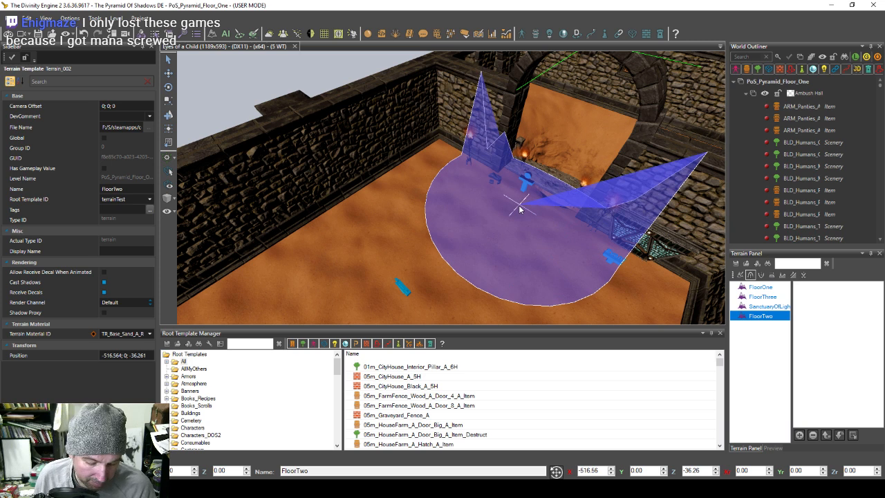
pyautogui.scroll(3, 521, 208)
pyautogui.scroll(-10, 542, 205)
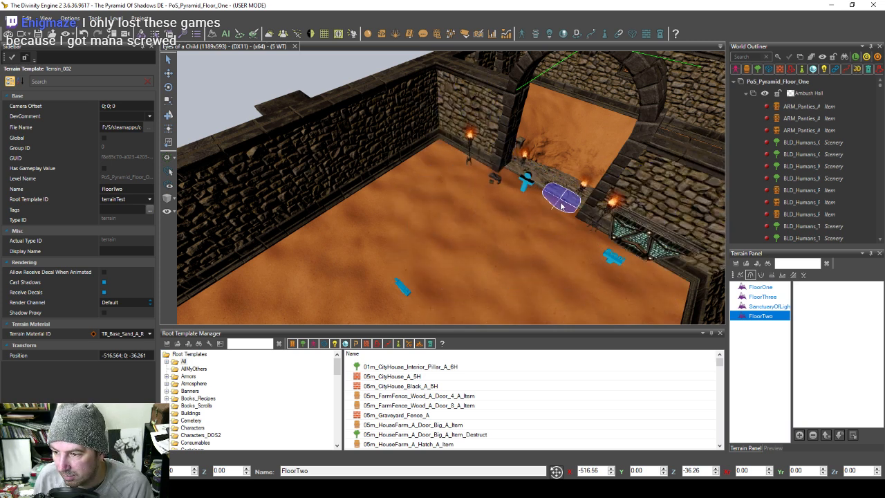
pyautogui.press('shift')
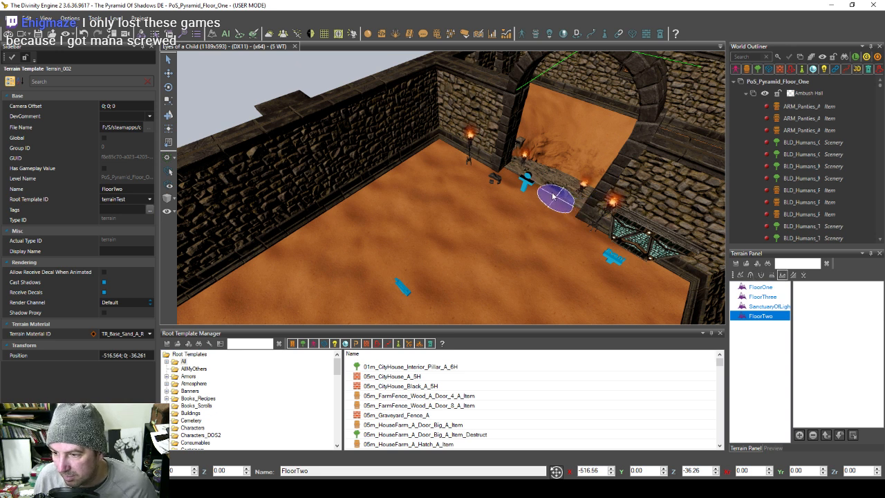
pyautogui.keyDown('shift'); pyautogui.moveTo(553, 195); pyautogui.dragTo(556, 200); pyautogui.keyUp('shift')
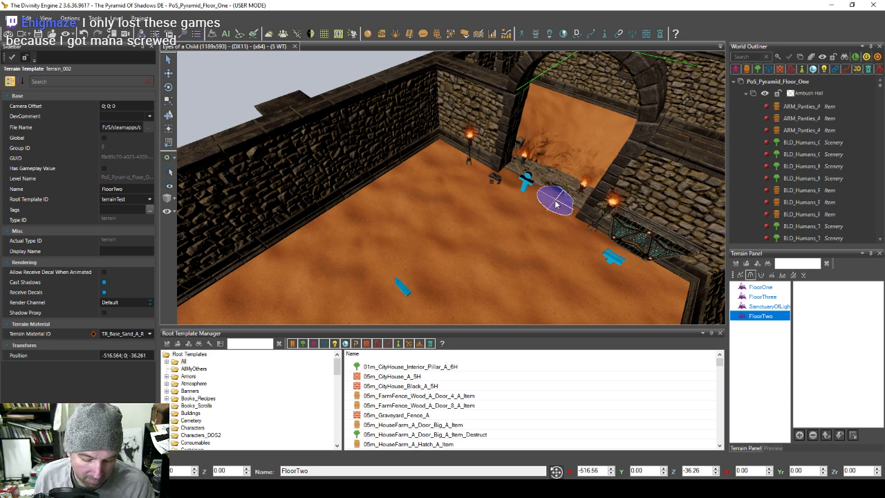
pyautogui.keyDown('ctrl'); pyautogui.scroll(5, 556, 204); pyautogui.keyUp('ctrl')
pyautogui.keyDown('ctrl'); pyautogui.scroll(-2, 556, 204); pyautogui.keyUp('ctrl')
pyautogui.keyDown('ctrl'); pyautogui.scroll(3, 556, 206); pyautogui.keyUp('ctrl')
pyautogui.keyDown('ctrl'); pyautogui.scroll(-4, 556, 205); pyautogui.keyUp('ctrl')
pyautogui.keyDown('ctrl'); pyautogui.scroll(1, 556, 206); pyautogui.keyUp('ctrl')
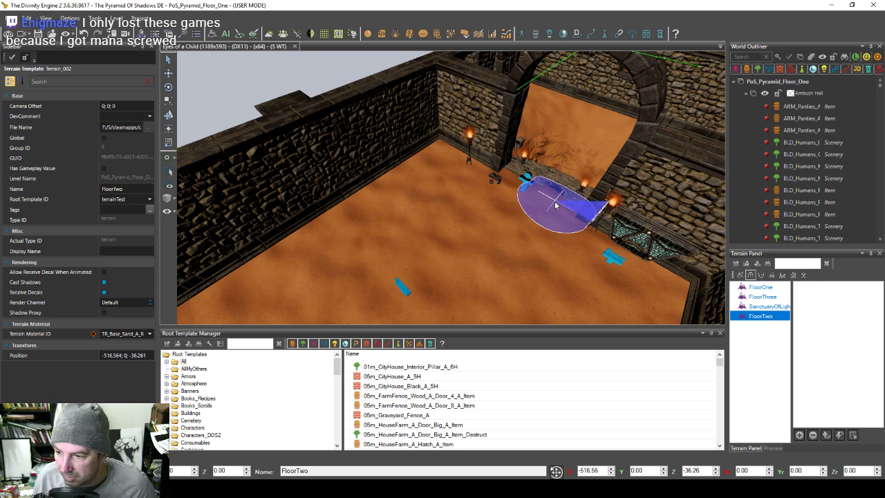
# Step: Inspect the sand floor around the arch and the obelisk room, and compare it with the paved floors of the neighbouring area
pyautogui.moveTo(581, 240); pyautogui.dragTo(568, 245, button='middle')
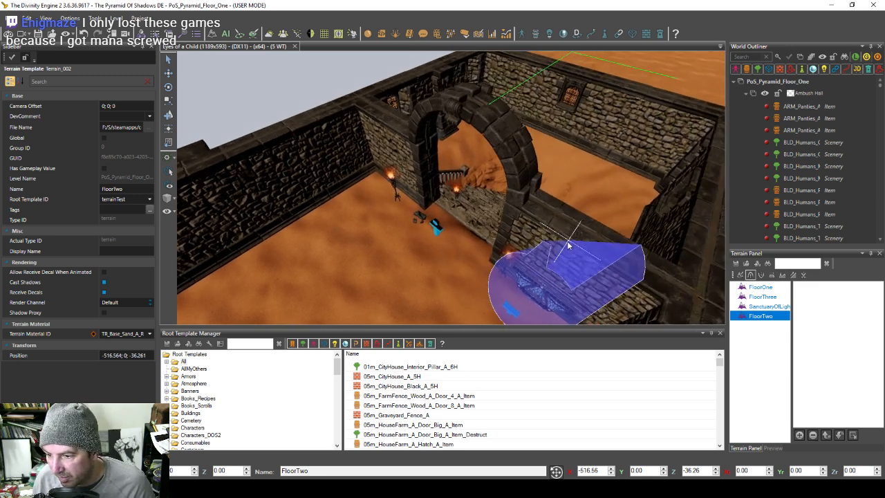
pyautogui.press('w')
pyautogui.press('d')
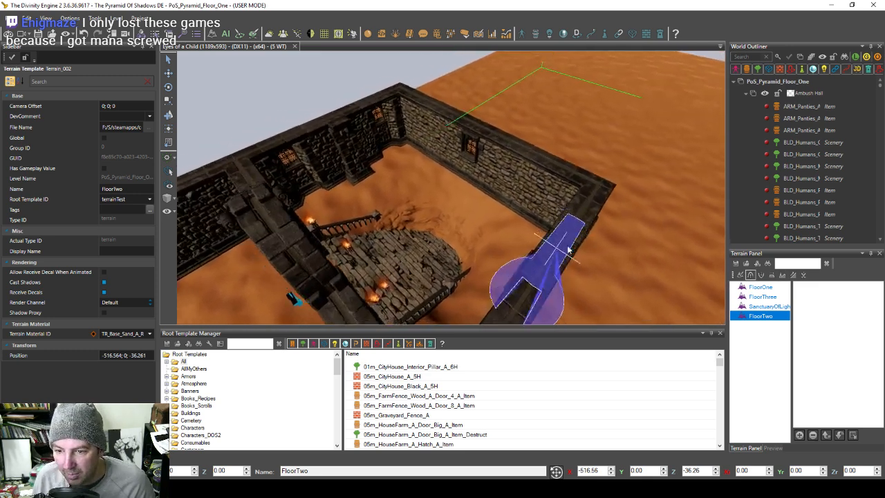
pyautogui.press('s')
pyautogui.press('a')
pyautogui.press('s')
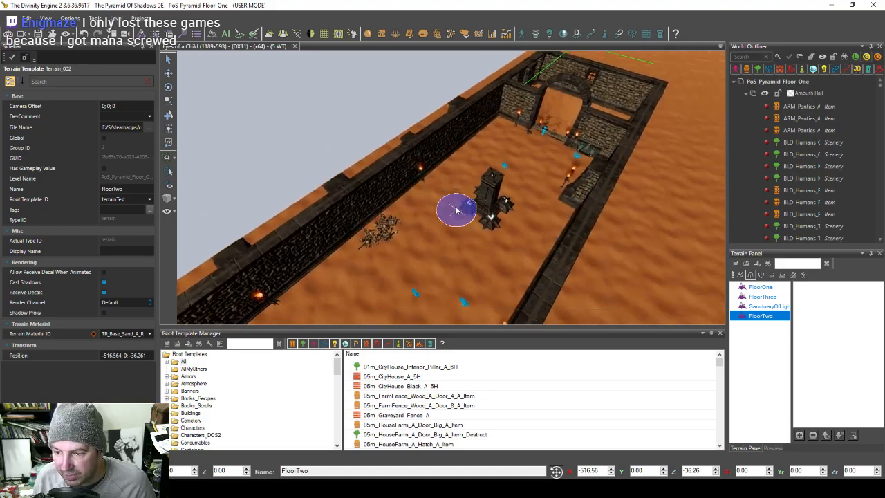
pyautogui.press('d')
pyautogui.moveTo(456, 210); pyautogui.dragTo(357, 227, button='middle')
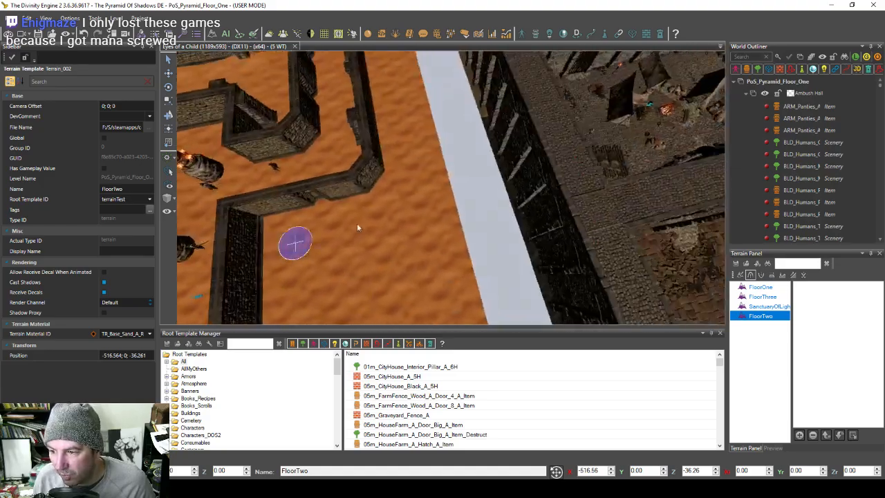
pyautogui.press('d')
pyautogui.press('w')
pyautogui.press('s')
pyautogui.press('a')
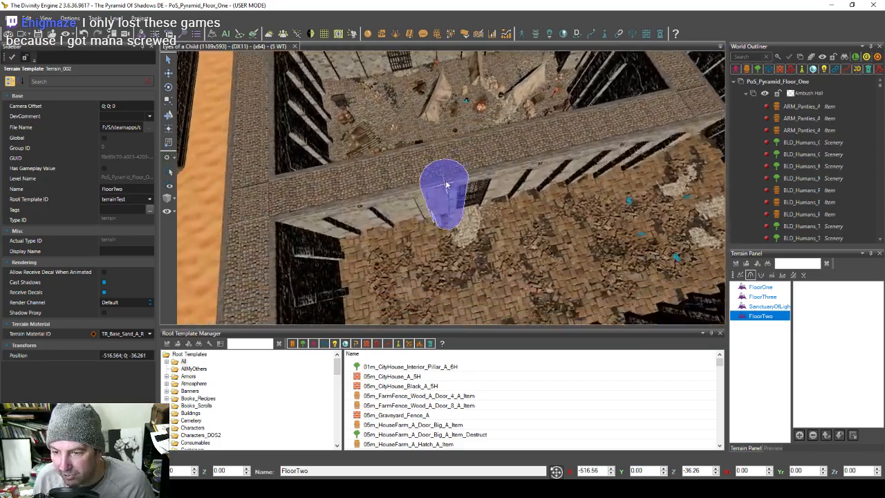
pyautogui.press('s')
pyautogui.press('a')
pyautogui.press('d')
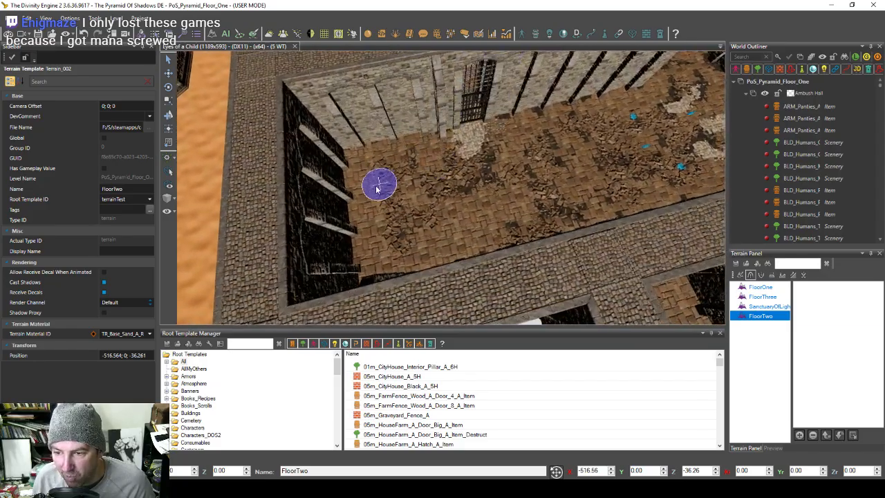
pyautogui.press('a')
pyautogui.press('s')
pyautogui.moveTo(417, 198)
pyautogui.mouseDown(button='right')
pyautogui.moveTo(478, 198)
pyautogui.moveTo(534, 164)
pyautogui.moveTo(562, 172)
pyautogui.moveTo(374, 169)
pyautogui.moveTo(424, 198)
pyautogui.moveTo(401, 211)
pyautogui.moveTo(381, 206)
pyautogui.mouseUp(button='right')
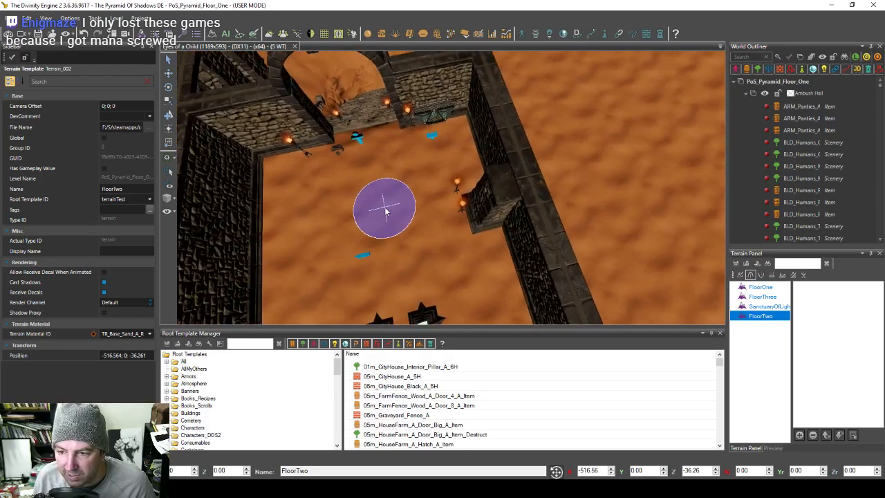
pyautogui.moveTo(425, 188)
pyautogui.mouseDown(button='right')
pyautogui.moveTo(395, 178)
pyautogui.moveTo(378, 151)
pyautogui.moveTo(364, 198)
pyautogui.moveTo(377, 162)
pyautogui.moveTo(387, 169)
pyautogui.moveTo(375, 158)
pyautogui.moveTo(424, 168)
pyautogui.moveTo(454, 188)
pyautogui.moveTo(442, 166)
pyautogui.mouseUp(button='right')
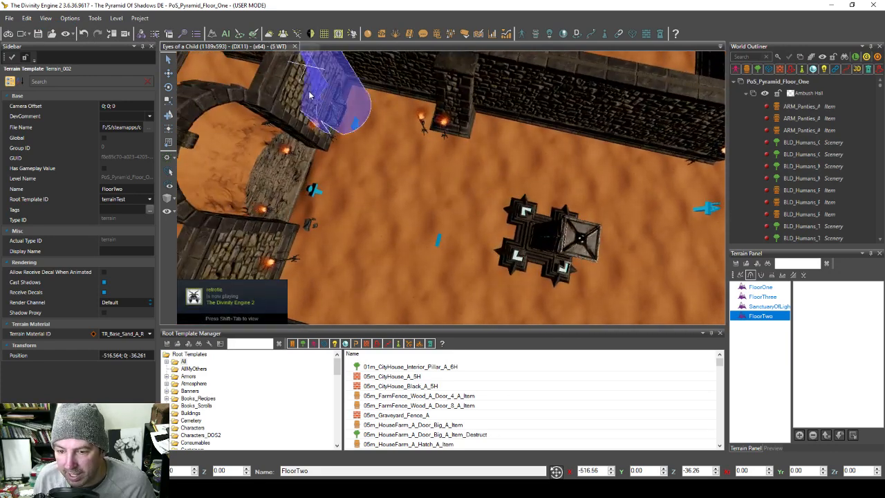
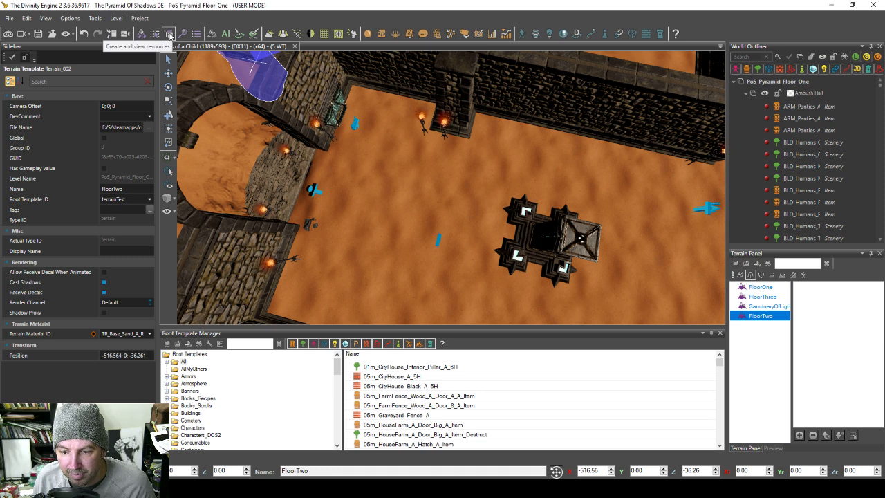
# Step: Show the Resource Manager and dock it as a tabbed document beside the level viewport
pyautogui.click(169, 33)
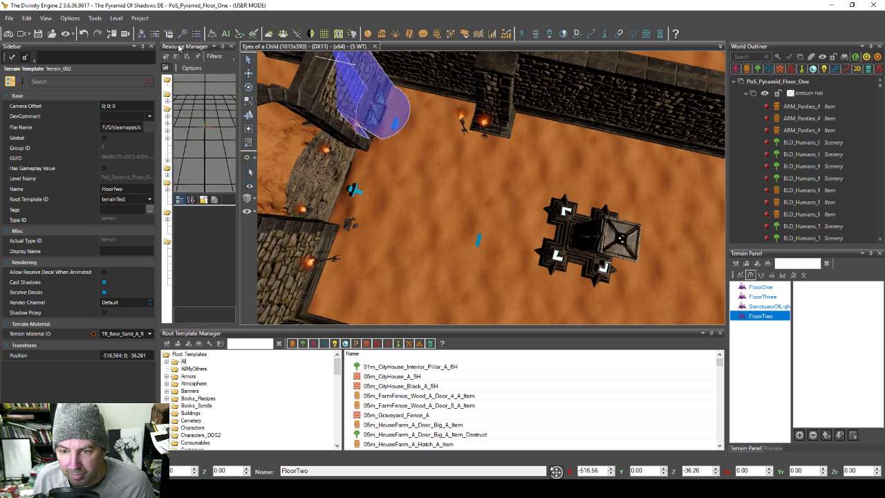
pyautogui.moveTo(179, 47); pyautogui.dragTo(263, 112)
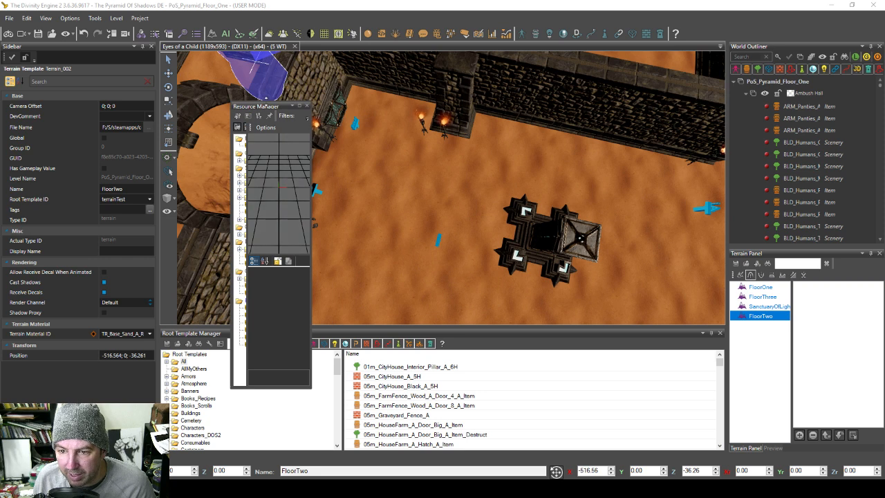
pyautogui.rightClick(262, 111)
pyautogui.click(228, 134)
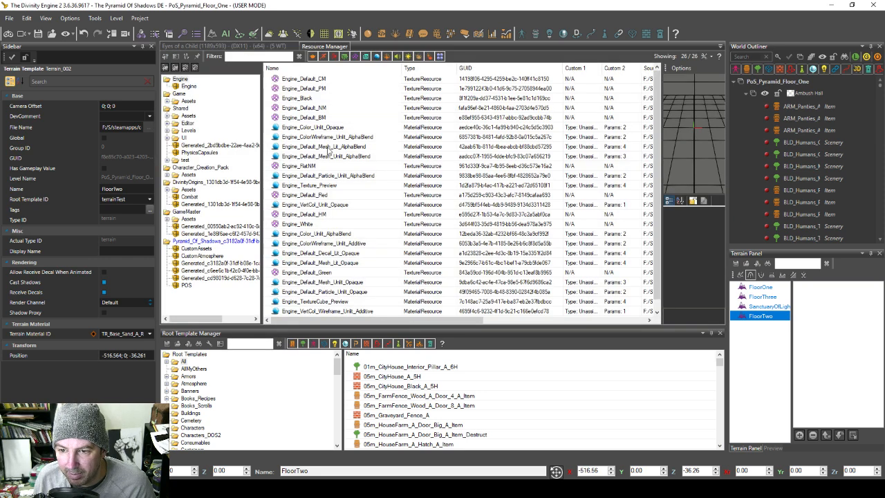
# Step: Filter the resources to materials, show the Terrain folder of the Shared assets, and sort the list by Custom 2
pyautogui.click(376, 56)
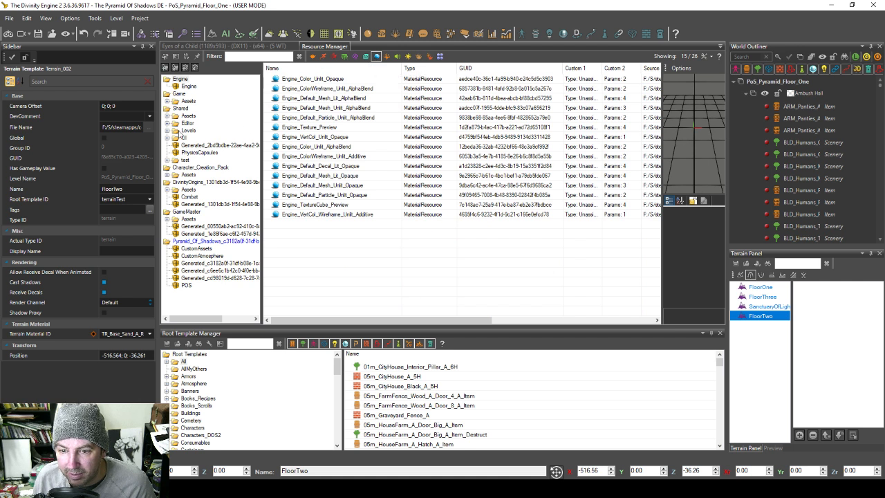
pyautogui.click(167, 116)
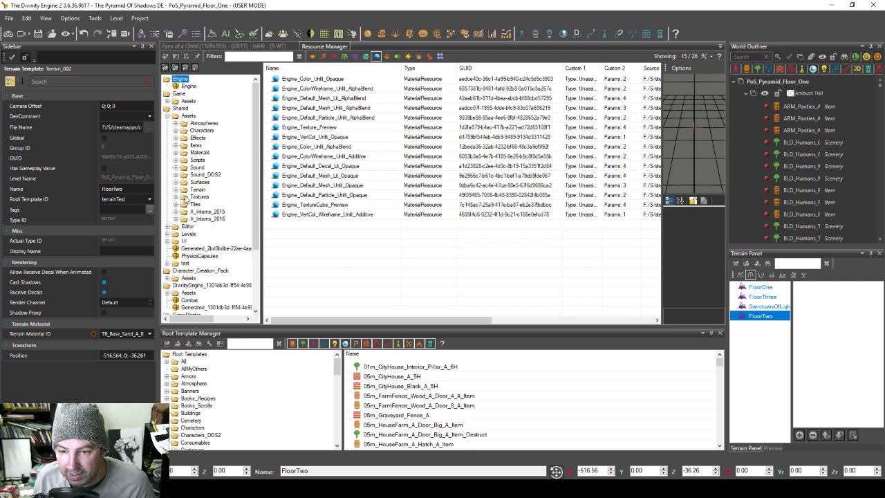
pyautogui.click(177, 189)
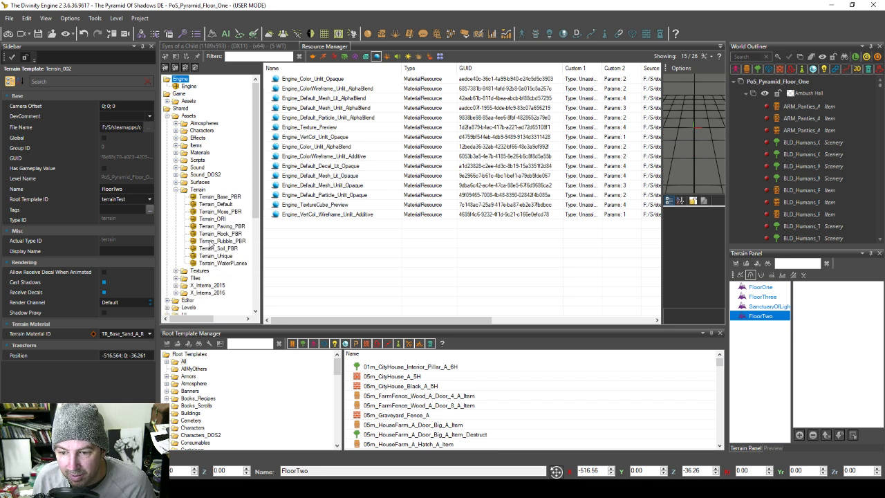
pyautogui.click(198, 190)
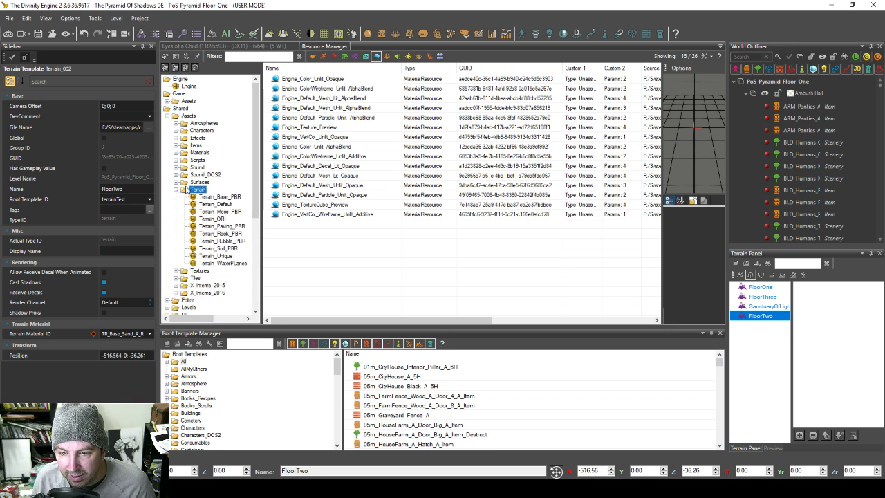
pyautogui.click(620, 68)
pyautogui.click(622, 69)
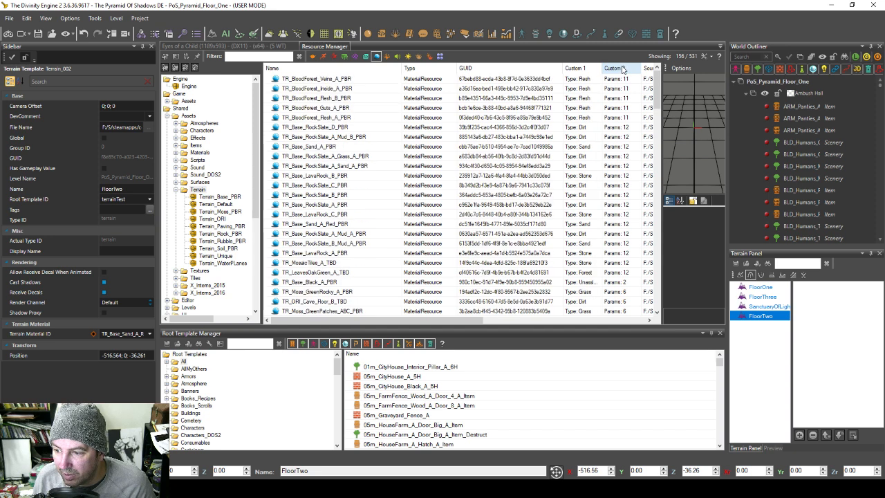
# Step: Select TR_ORI_Cave_Floor_B_TBD, enlarge its preview, and add it as a material layer on the FloorTwo terrain
pyautogui.scroll(-10, 591, 191)
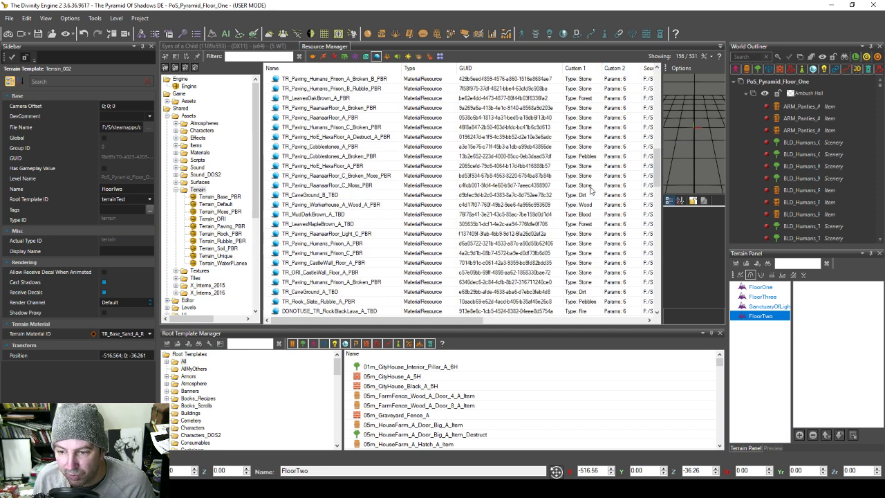
pyautogui.scroll(-10, 592, 190)
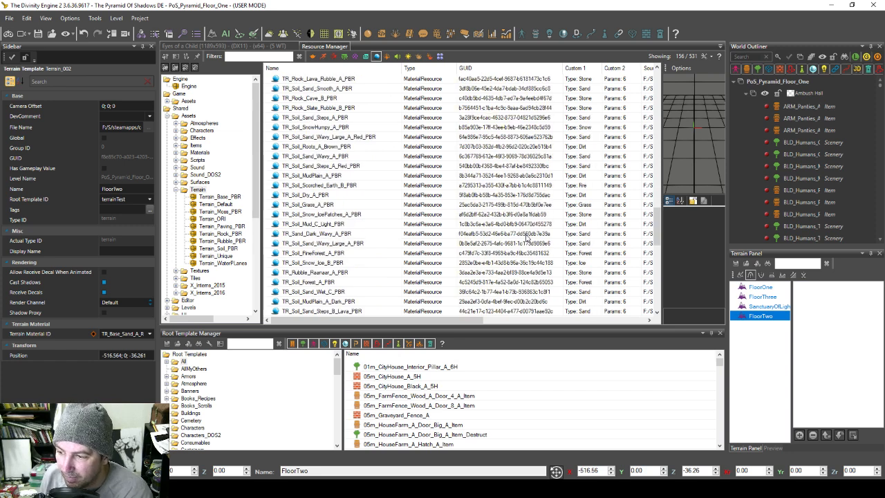
pyautogui.scroll(-5, 526, 237)
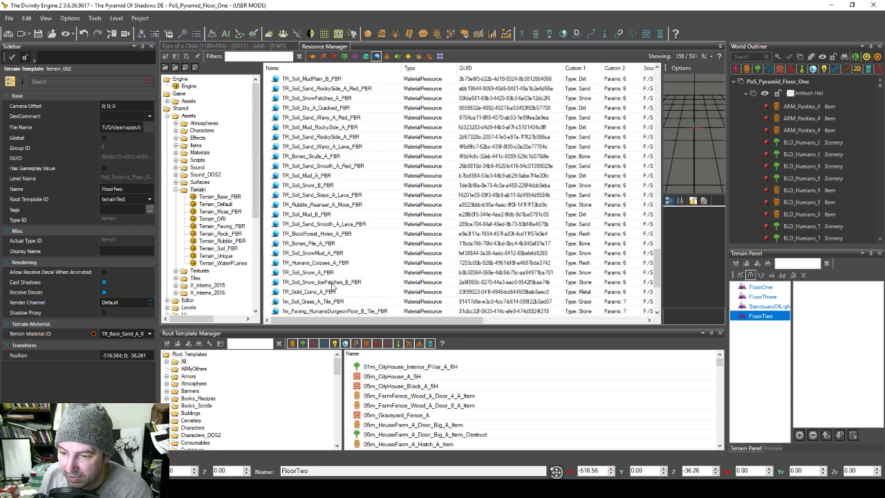
pyautogui.scroll(10, 319, 257)
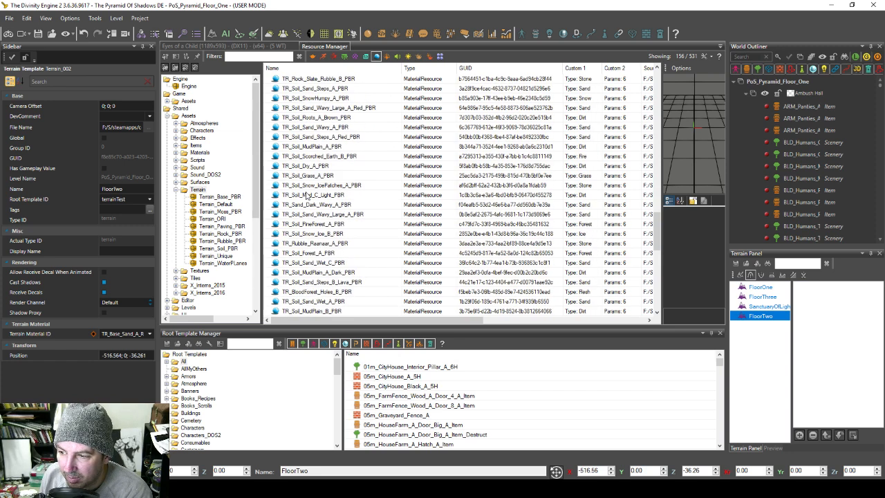
pyautogui.scroll(8, 313, 198)
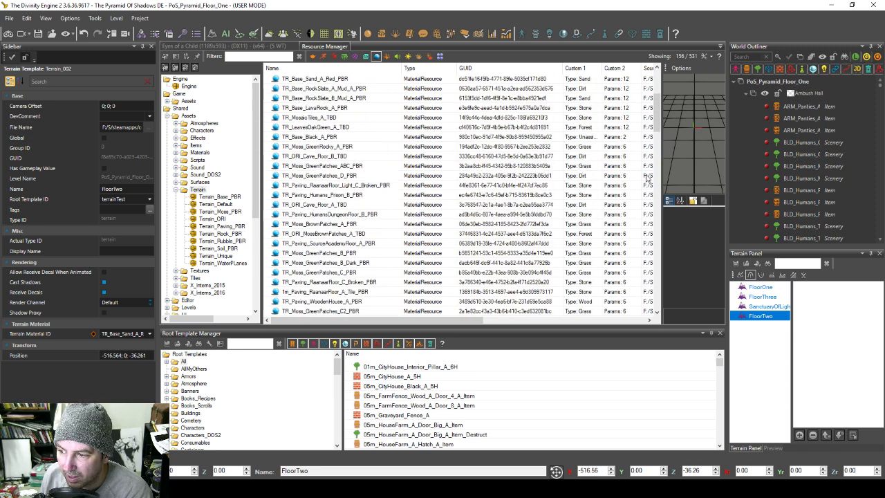
pyautogui.click(301, 157)
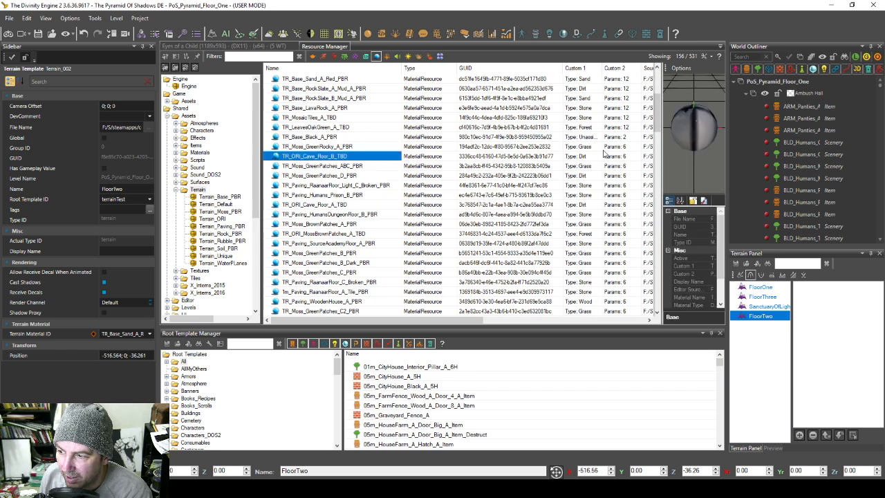
pyautogui.moveTo(661, 148); pyautogui.dragTo(545, 150)
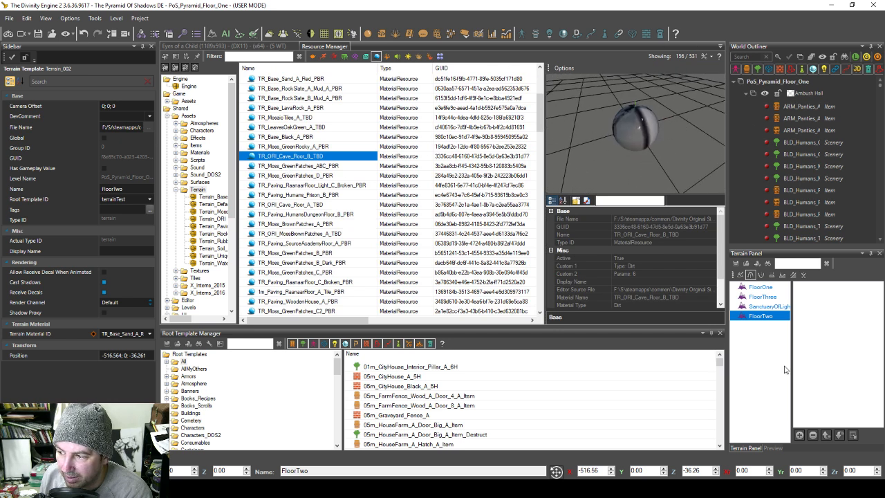
pyautogui.click(800, 435)
pyautogui.click(479, 284)
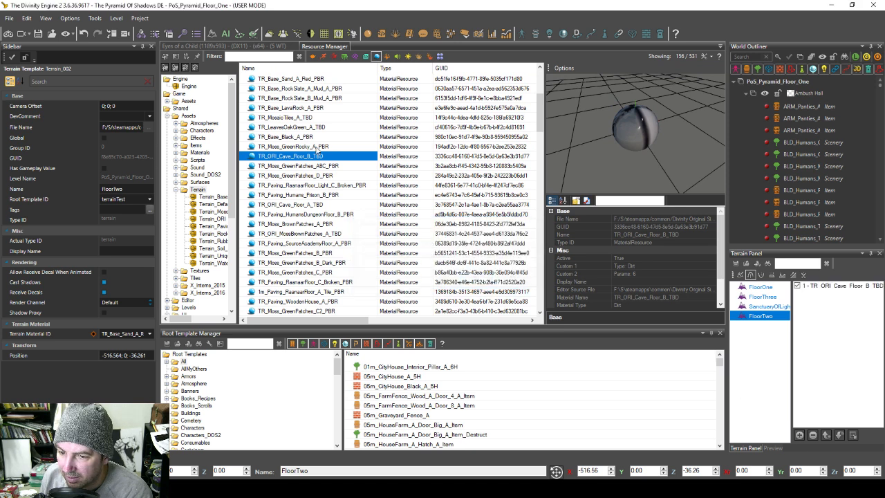
# Step: Preview the terrain materials from TR_Paving_RaanaarFloor_Light_C_Broken_PBR down to TR_Moss_GreenPatches_C_PBR one after another
pyautogui.click(292, 186)
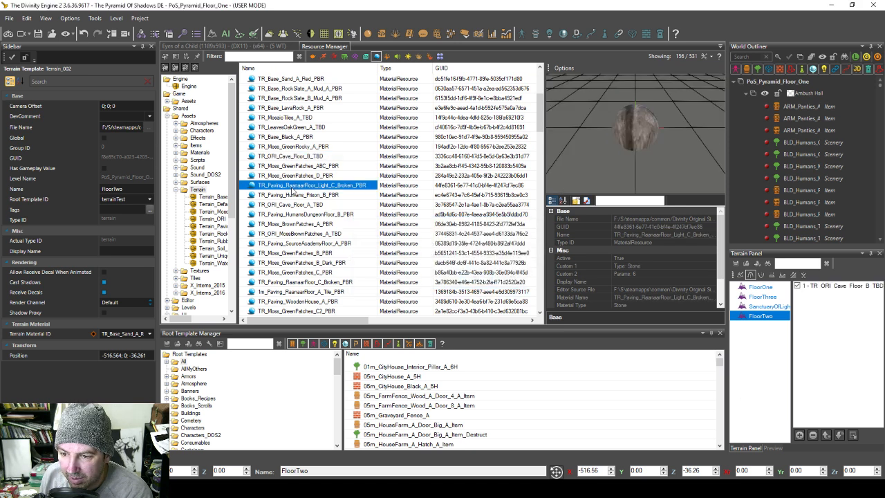
pyautogui.click(296, 196)
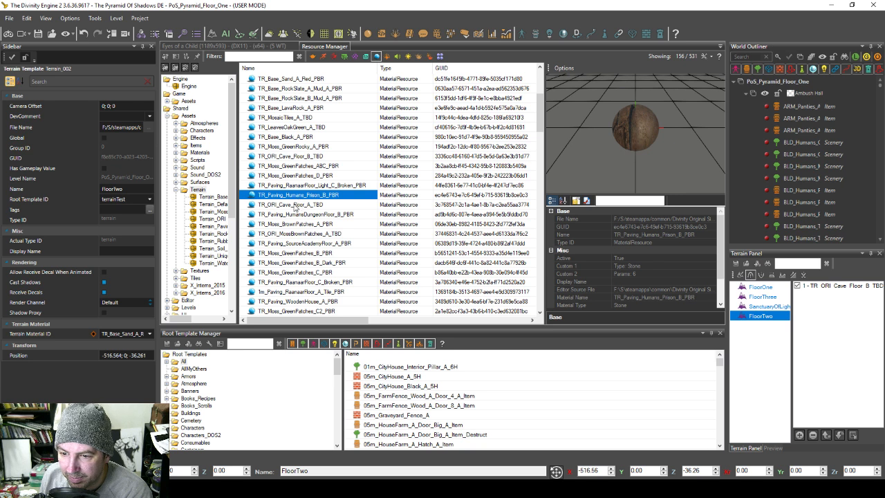
pyautogui.click(296, 205)
pyautogui.click(291, 215)
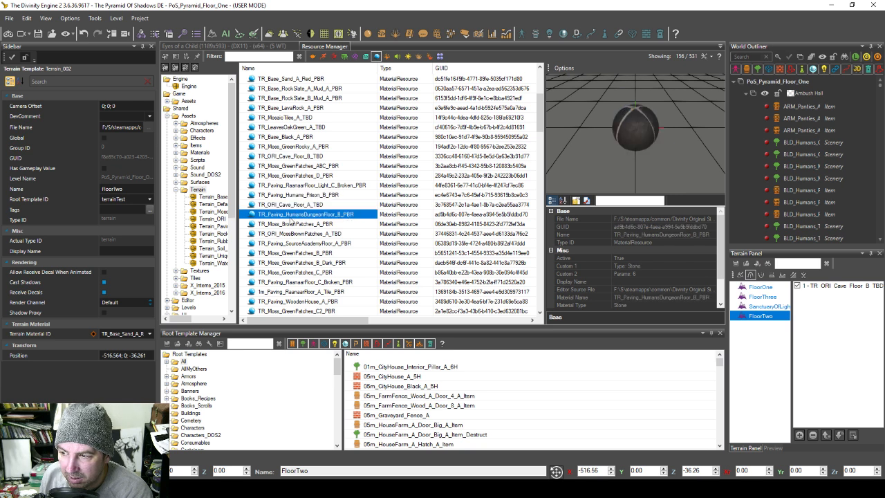
pyautogui.click(287, 225)
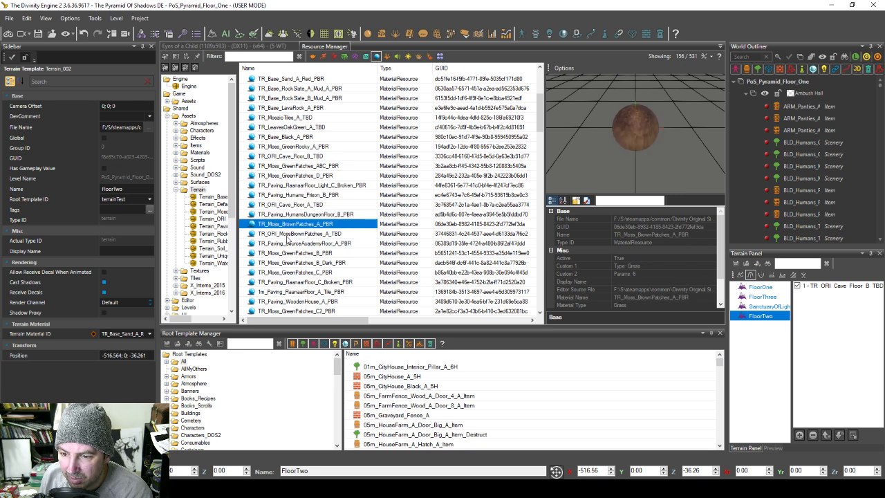
pyautogui.click(287, 234)
pyautogui.scroll(-1, 287, 236)
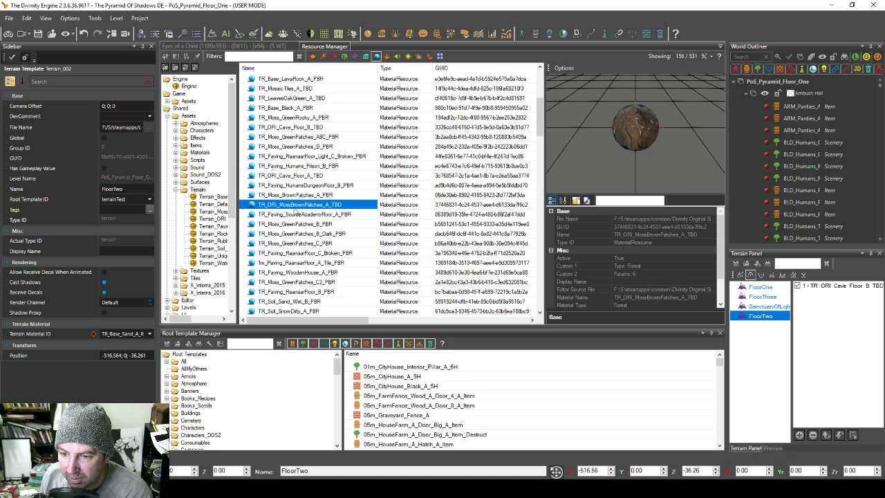
pyautogui.click(289, 215)
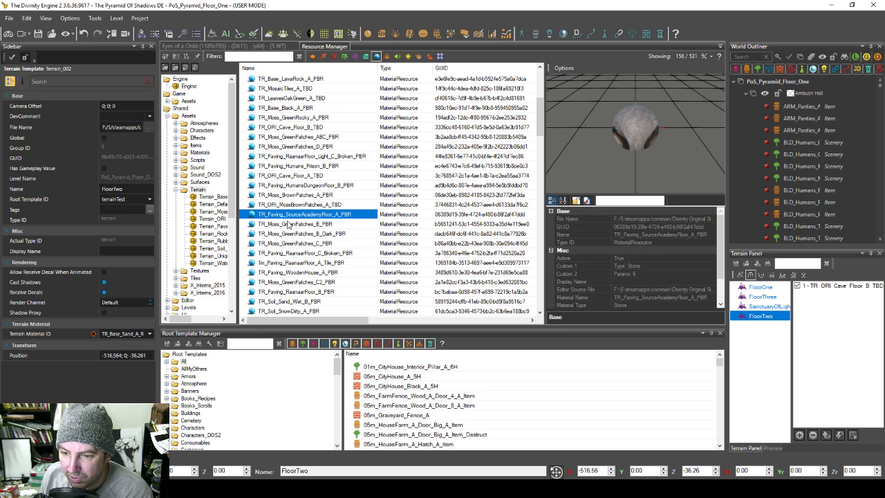
pyautogui.click(290, 225)
pyautogui.click(293, 234)
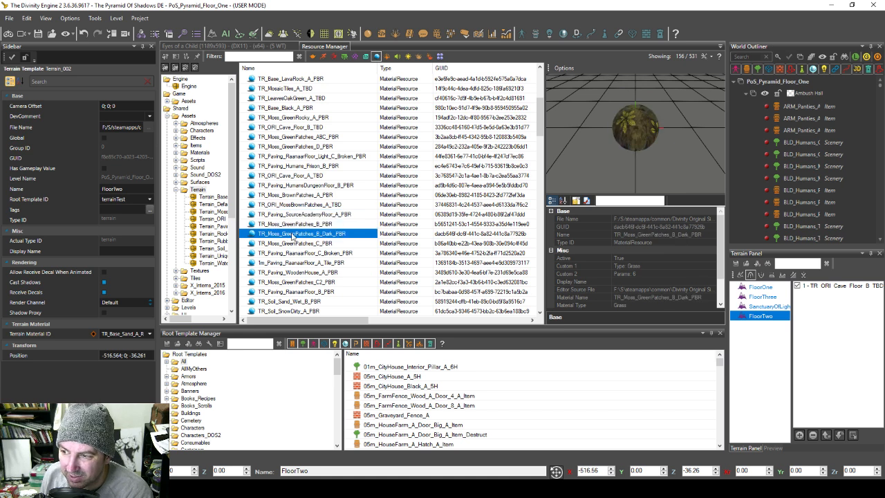
pyautogui.click(295, 244)
pyautogui.scroll(-1, 295, 245)
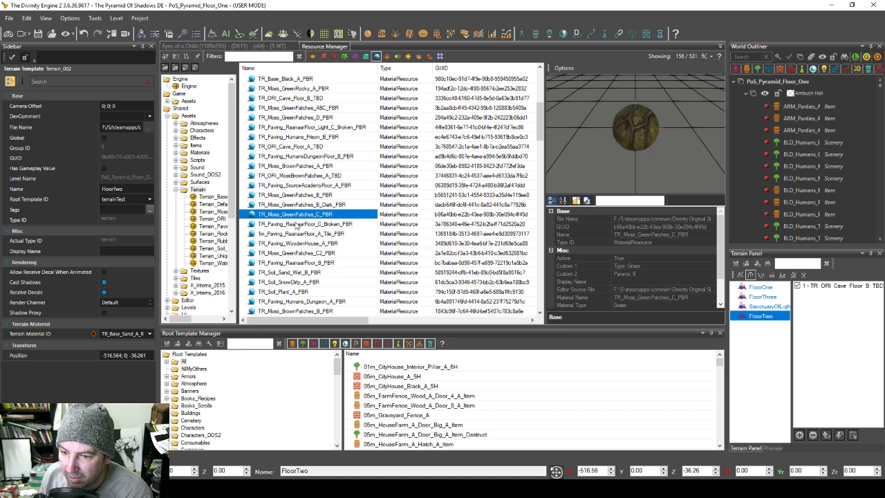
# Step: Compare TR_Paving_RaanaarFloor_C_Broken_PBR with the 1m tile material below it, and add the C_Broken one as a layer on the FloorTwo terrain
pyautogui.click(296, 226)
pyautogui.click(292, 235)
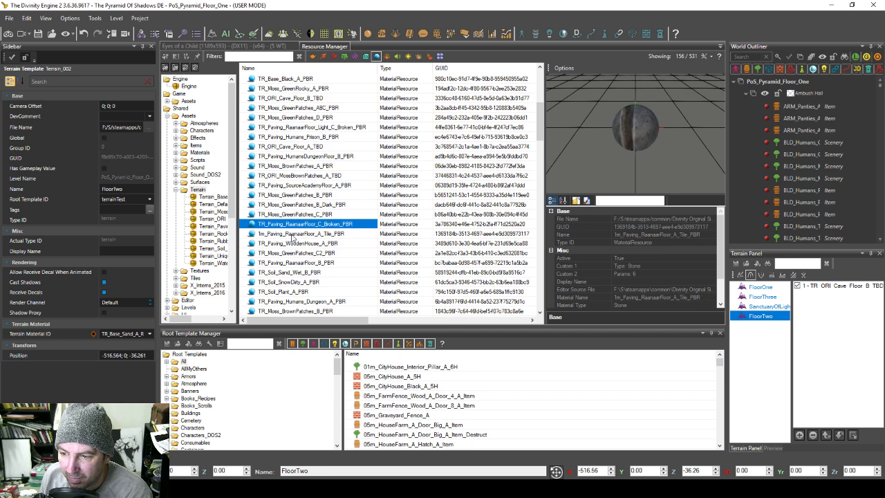
pyautogui.click(296, 225)
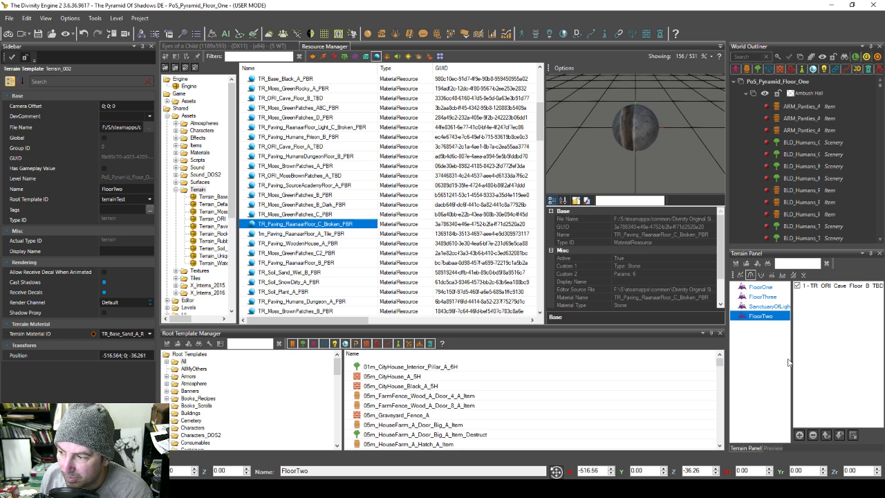
pyautogui.click(814, 435)
pyautogui.click(477, 287)
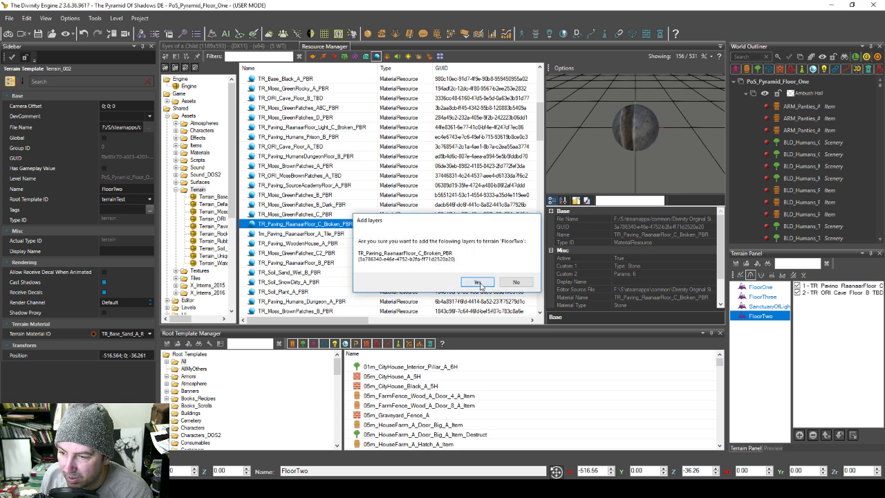
# Step: Add 1m_Paving_RaanaarFloor_A_Tile_PBR and TR_Paving_RaanaarFloor_B_PBR as further material layers on the FloorTwo terrain
pyautogui.click(287, 234)
pyautogui.click(802, 434)
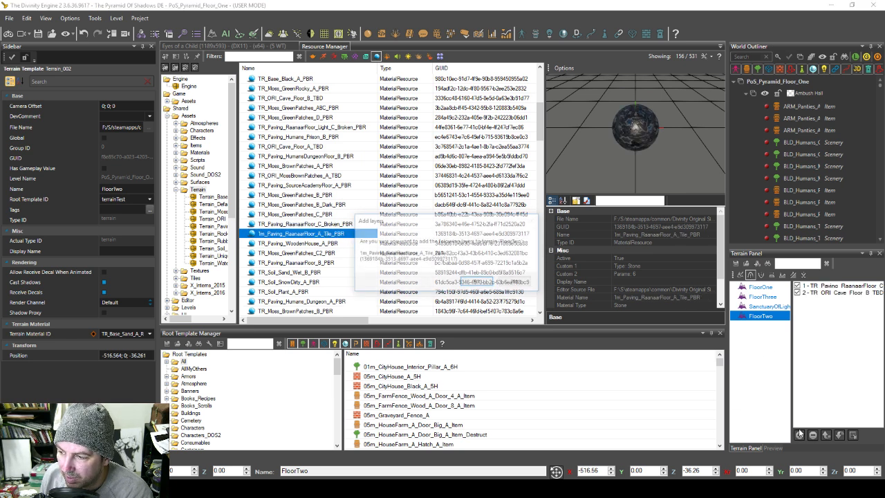
pyautogui.click(476, 287)
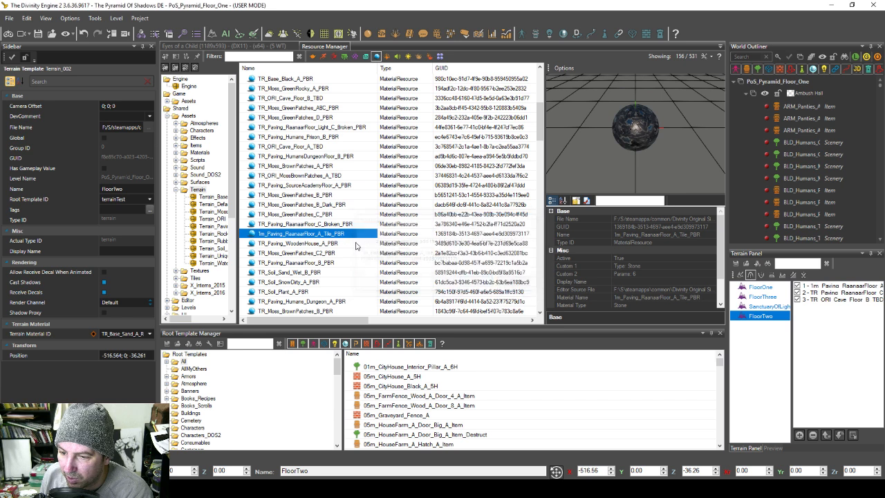
pyautogui.click(300, 263)
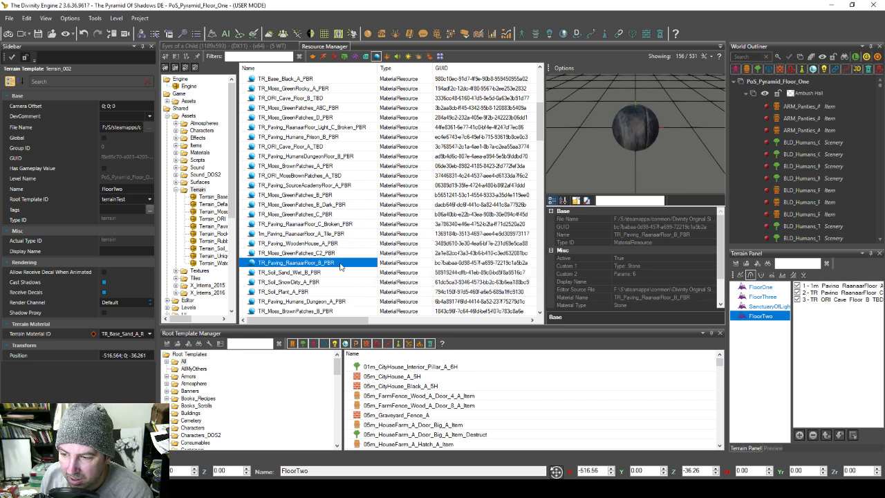
pyautogui.click(800, 434)
pyautogui.click(476, 282)
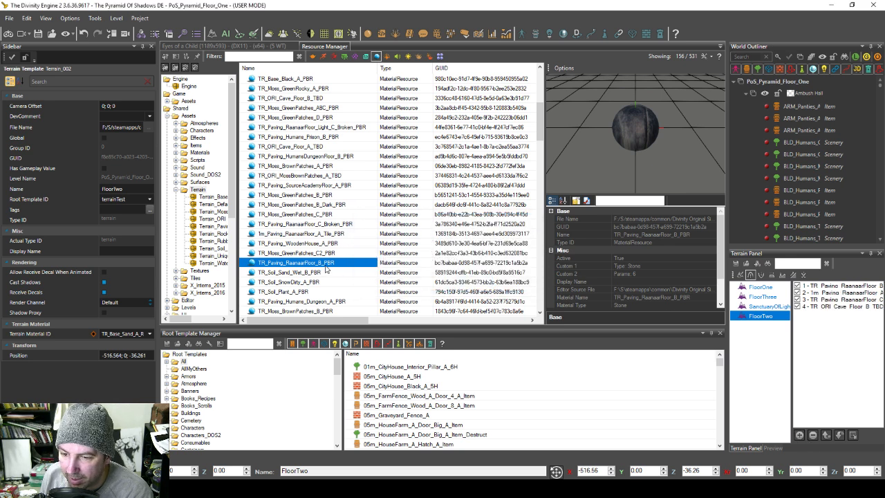
# Step: Inspect the preview of TR_Soil_SnowDirty_A_PBR and add it as a material layer on the FloorTwo terrain
pyautogui.scroll(-1, 325, 270)
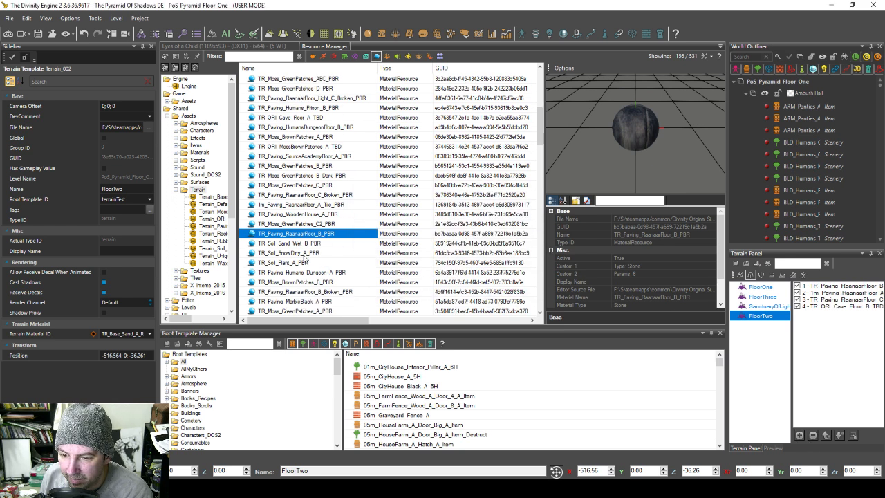
pyautogui.click(305, 253)
pyautogui.moveTo(651, 145); pyautogui.dragTo(623, 139, button='middle')
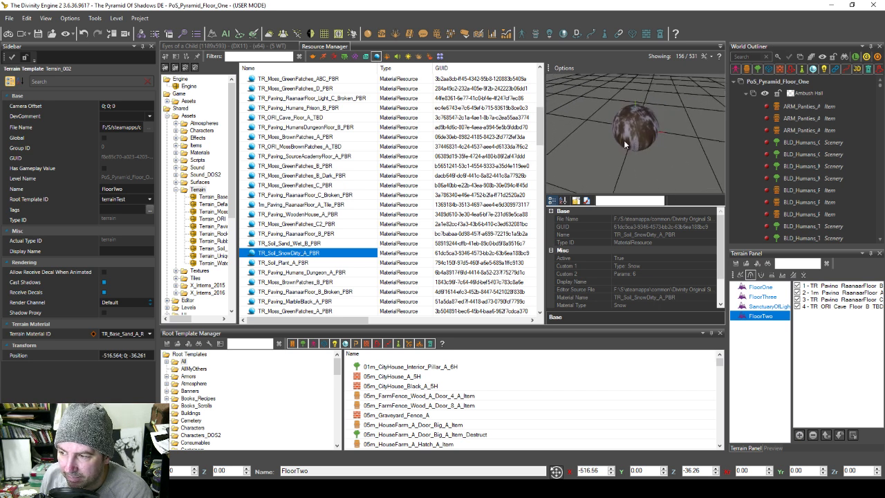
pyautogui.click(292, 265)
pyautogui.click(297, 253)
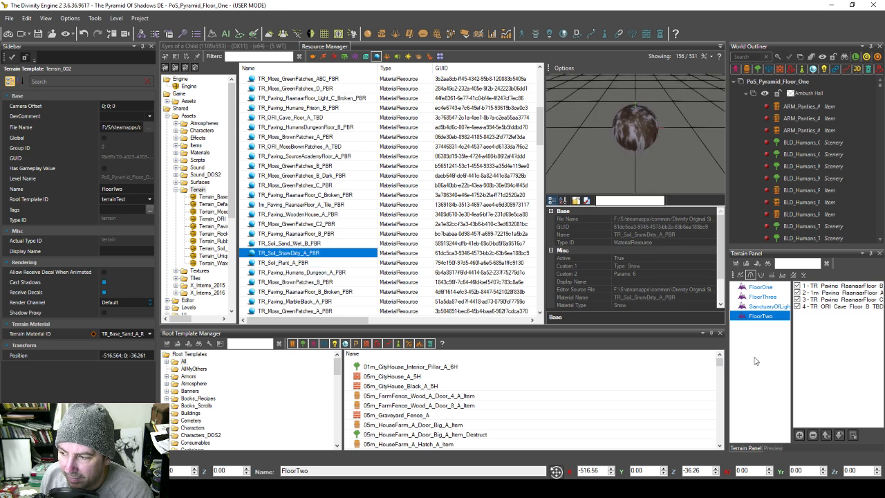
pyautogui.click(800, 435)
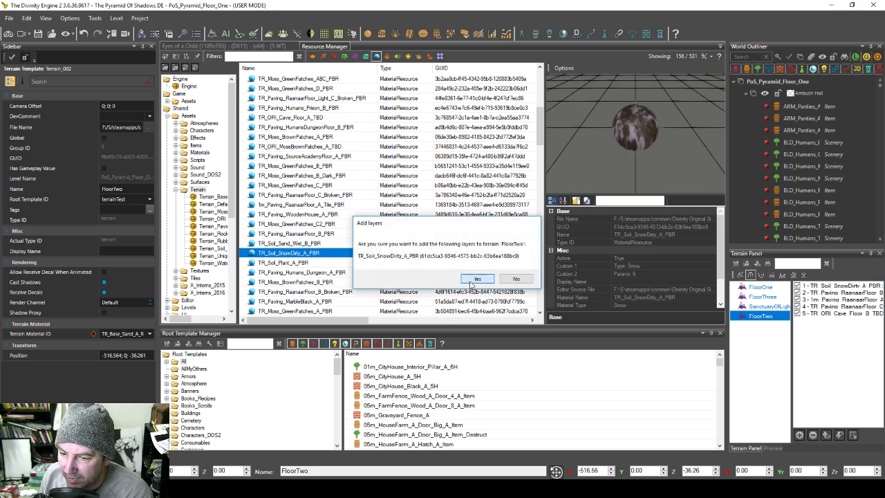
pyautogui.click(471, 281)
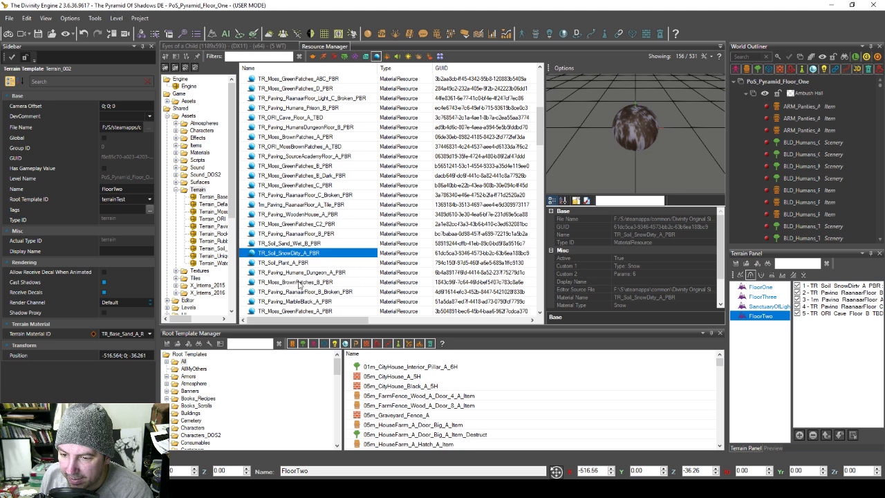
# Step: Preview TR_Moss_BrownPatches_B_PBR and TR_Paving_RaanaarFloor_B_Broken_PBR, and add TR_Paving_MarbleBlack_A_PBR as a layer on the FloorTwo terrain
pyautogui.click(299, 282)
pyautogui.scroll(-1, 320, 251)
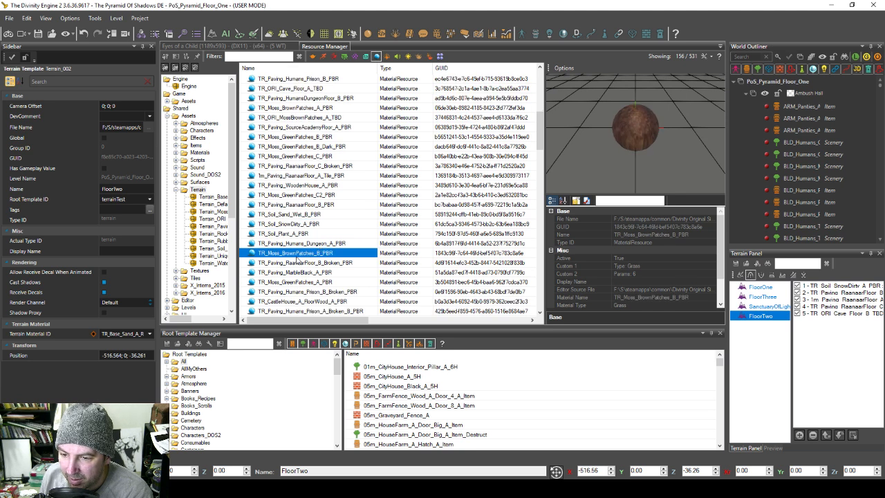
pyautogui.click(297, 264)
pyautogui.scroll(-1, 304, 272)
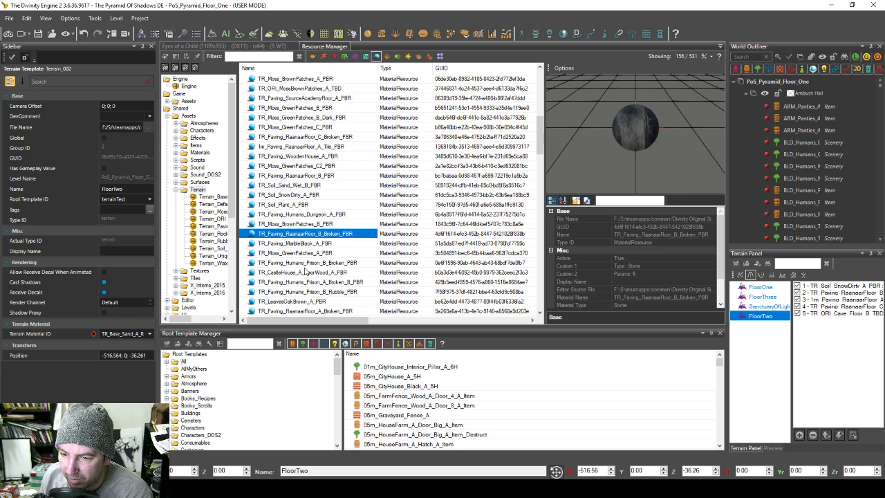
pyautogui.click(299, 245)
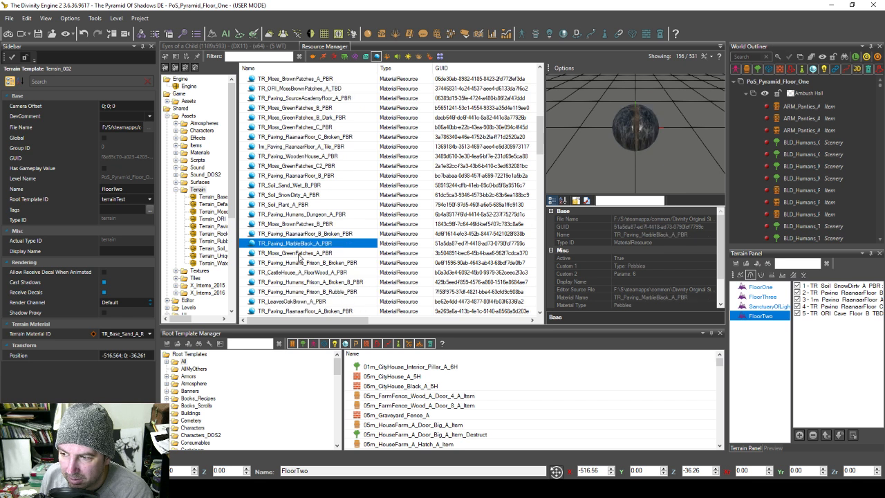
pyautogui.click(800, 435)
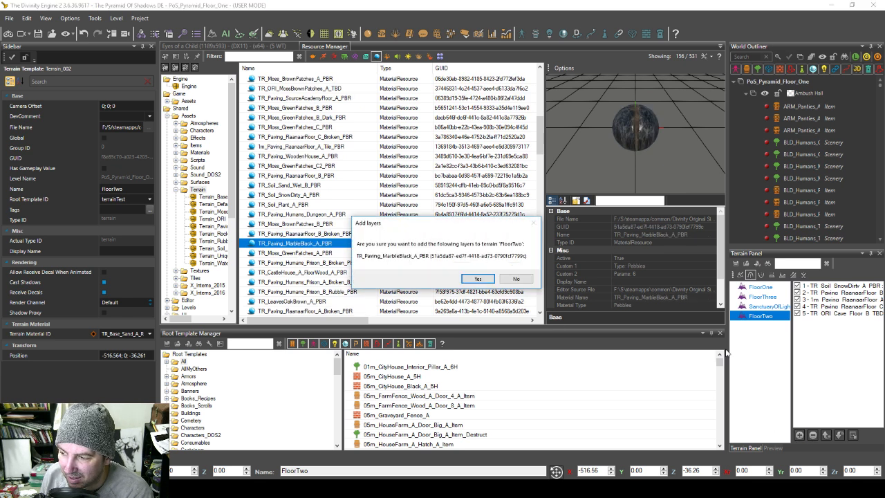
pyautogui.click(478, 281)
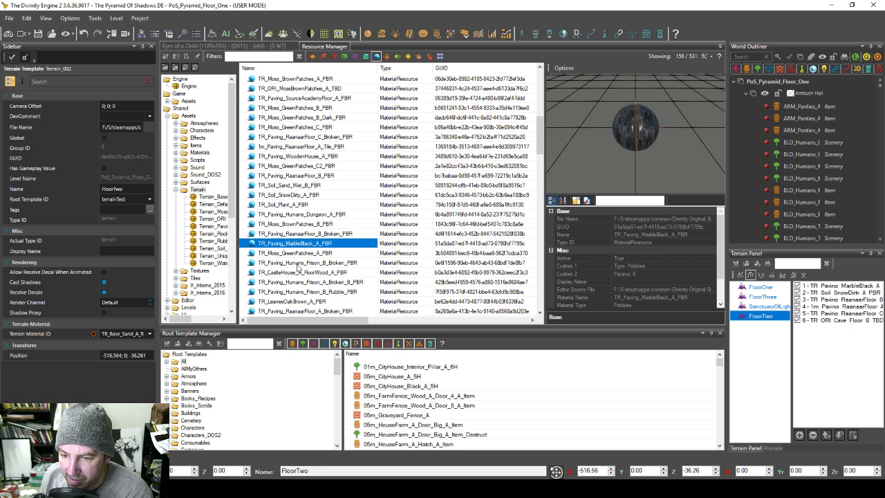
# Step: Add TR_Paving_Humans_Prison_B_Broken_PBR as a material layer on the FloorTwo terrain
pyautogui.click(300, 263)
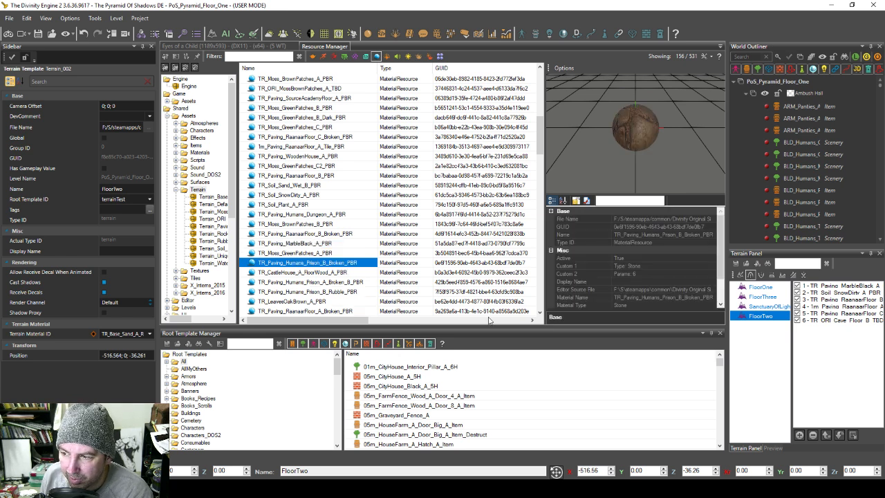
pyautogui.click(800, 435)
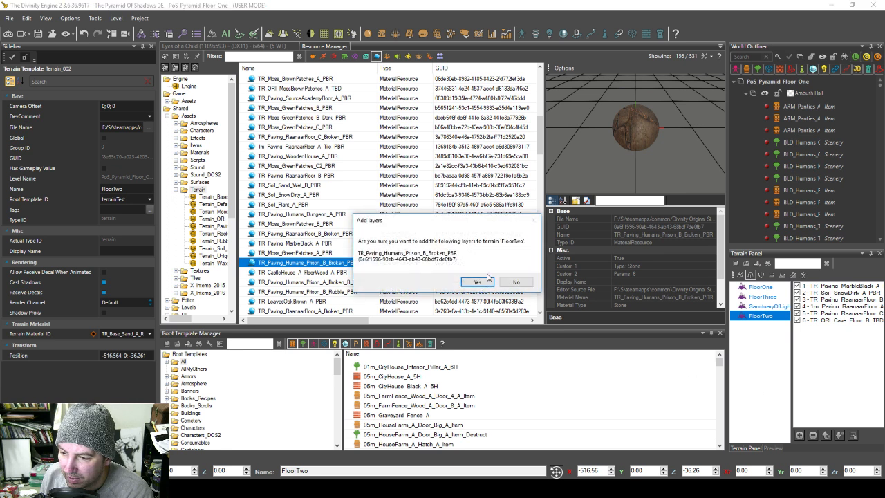
pyautogui.click(486, 281)
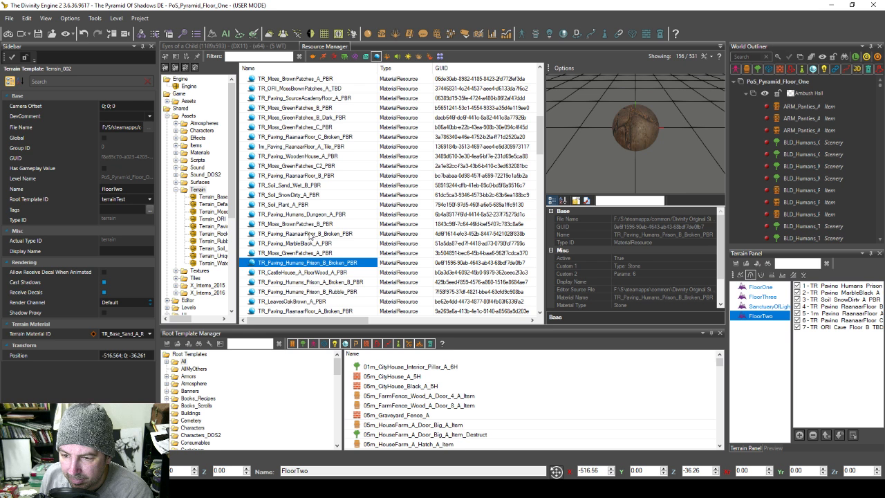
pyautogui.scroll(-1, 320, 285)
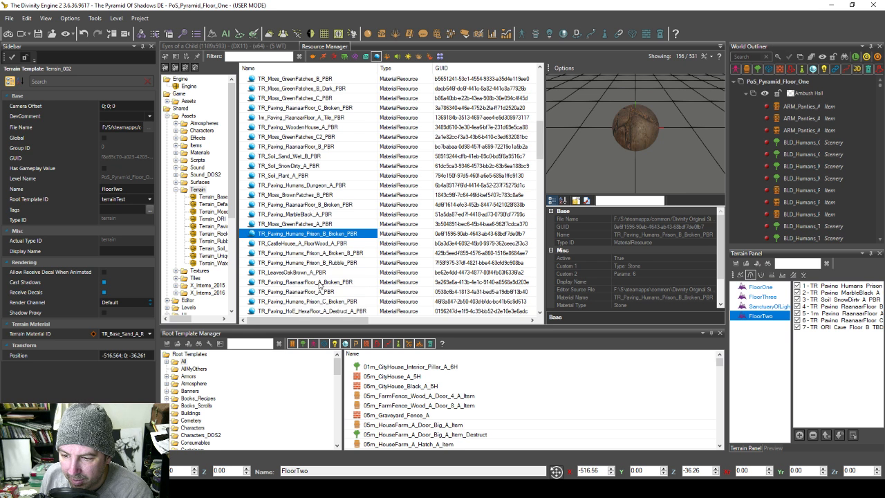
# Step: Add the TR_Paving_Humans_Prison_B_Rubble_PBR and TR_Paving_Humans_Prison_A_Broken_B_PBR materials as layers to the FloorTwo terrain
pyautogui.click(311, 263)
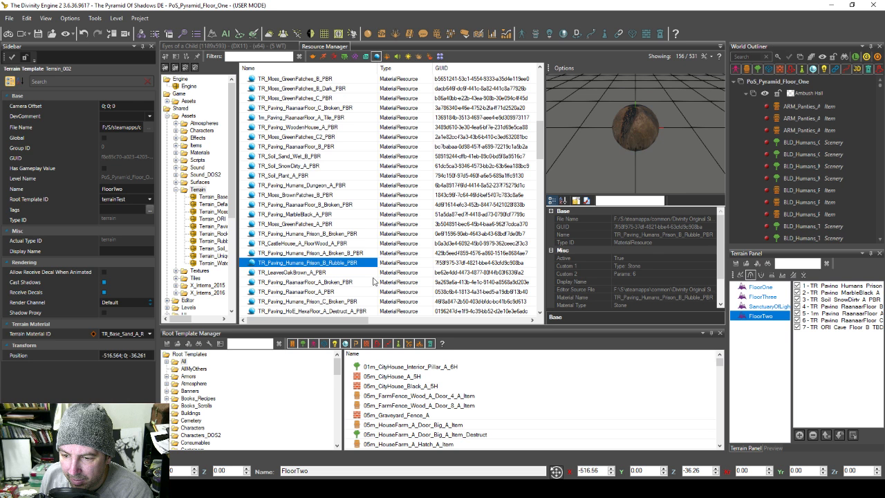
pyautogui.click(799, 434)
pyautogui.click(476, 282)
pyautogui.click(343, 256)
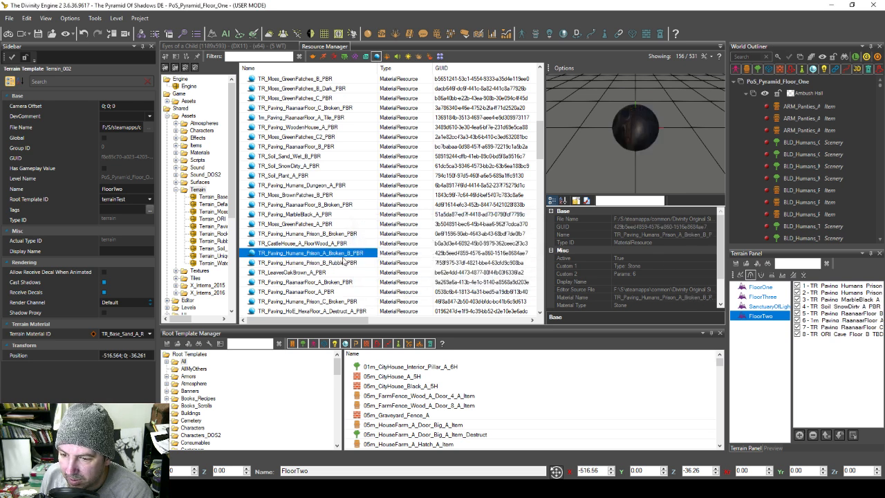
pyautogui.click(799, 435)
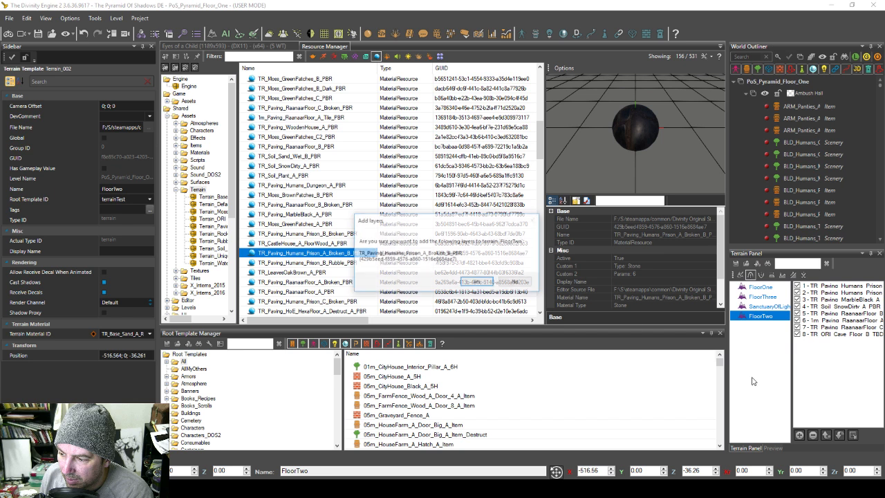
pyautogui.click(482, 283)
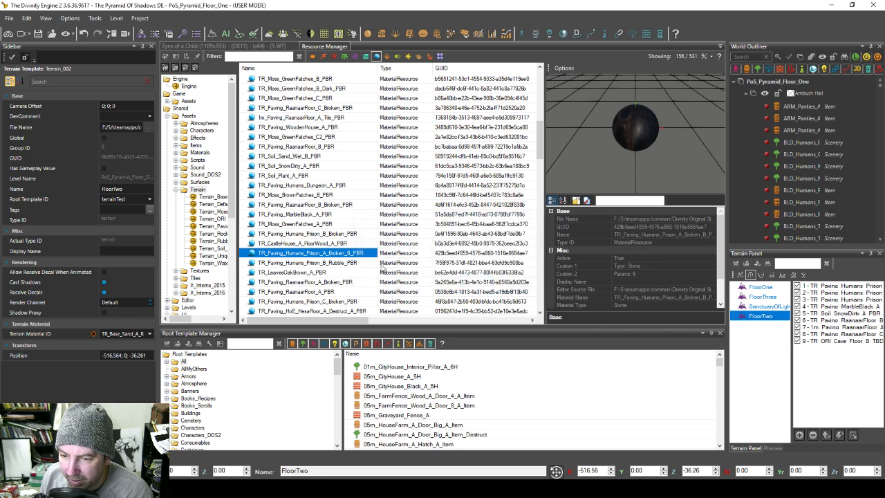
# Step: Add TR_Paving_Cobblestones_A_PBR and TR_Paving_Cobblestones_A_Broken_PBR together as layers to the FloorTwo terrain
pyautogui.scroll(-1, 329, 278)
pyautogui.click(312, 292)
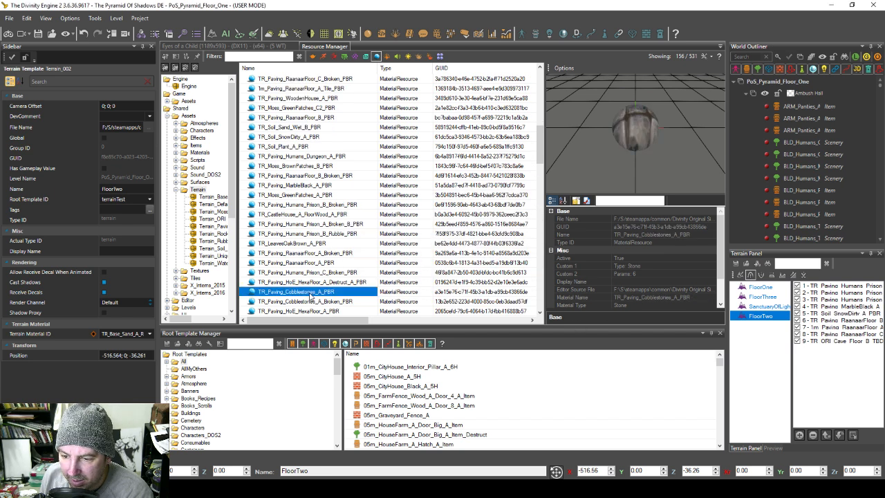
pyautogui.click(322, 302)
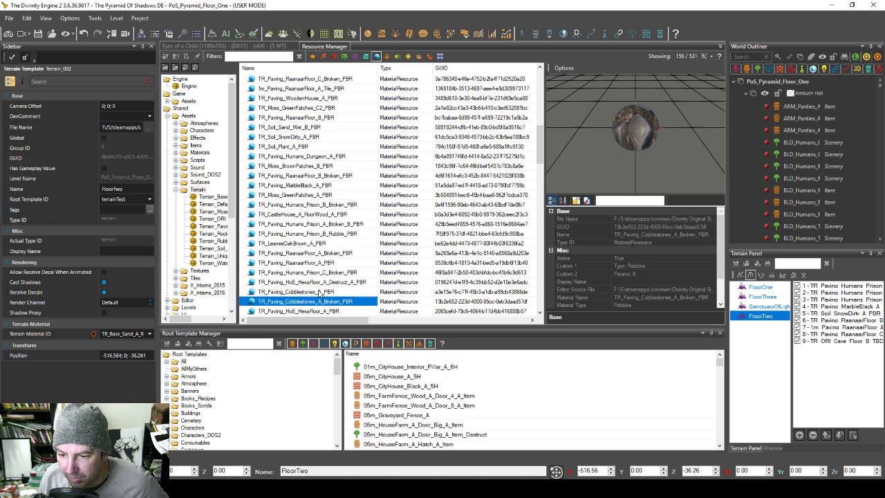
pyautogui.keyDown('ctrl'); pyautogui.click(321, 293); pyautogui.keyUp('ctrl')
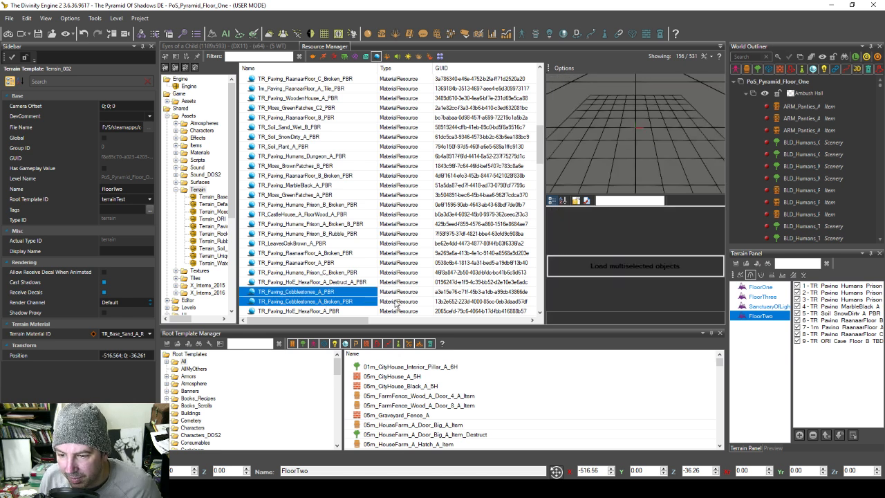
pyautogui.click(799, 435)
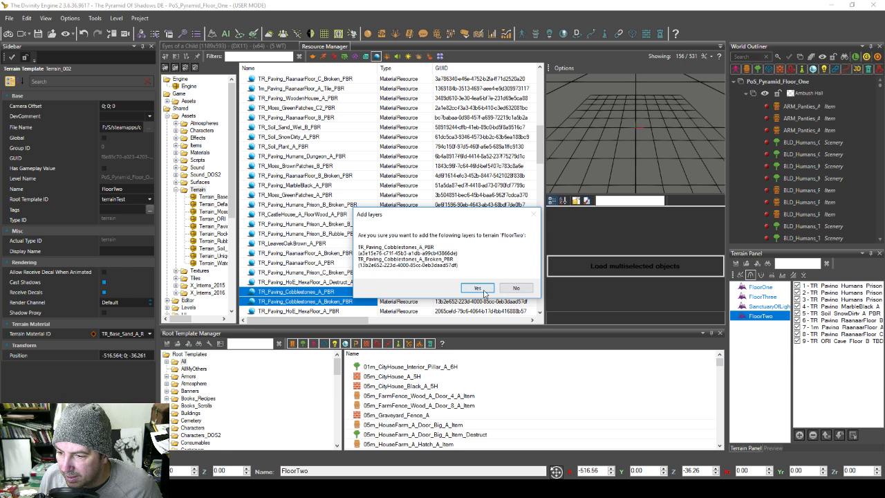
pyautogui.click(477, 291)
# Step: Look through the remaining terrain materials in the resource list for more layer candidates
pyautogui.scroll(-2, 294, 258)
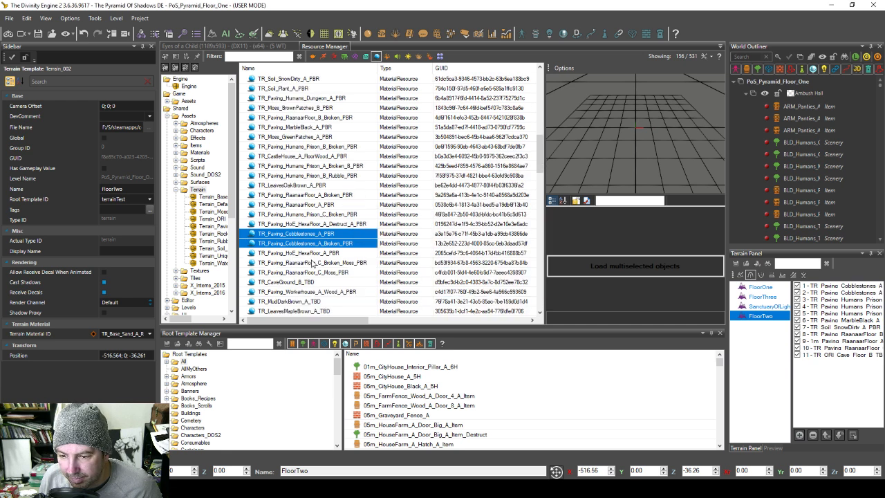
pyautogui.scroll(-3, 312, 263)
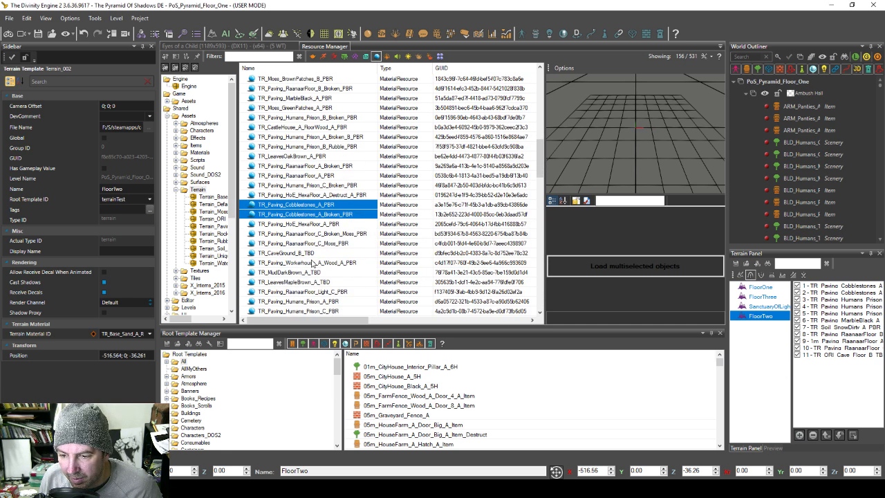
pyautogui.scroll(-1, 313, 263)
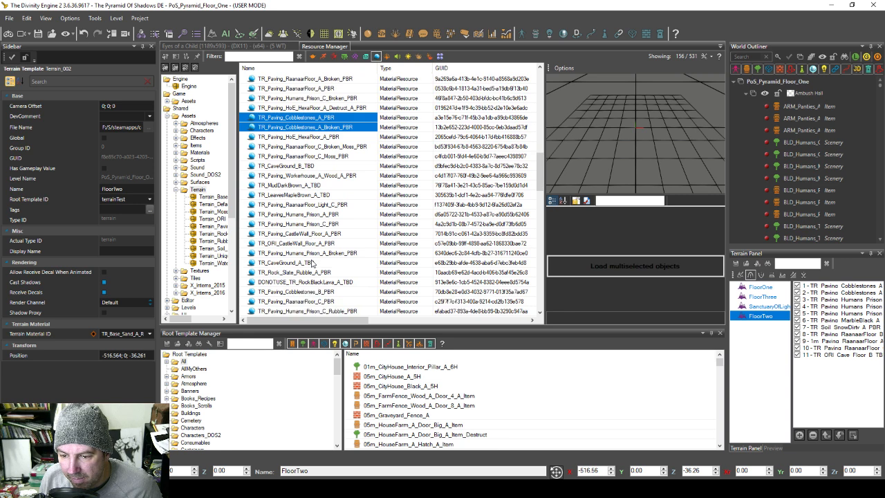
pyautogui.scroll(-4, 313, 263)
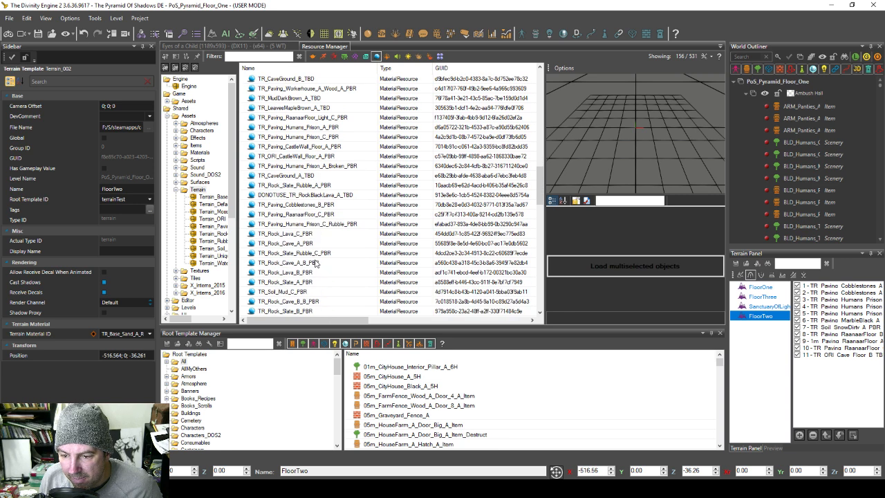
pyautogui.scroll(-5, 315, 263)
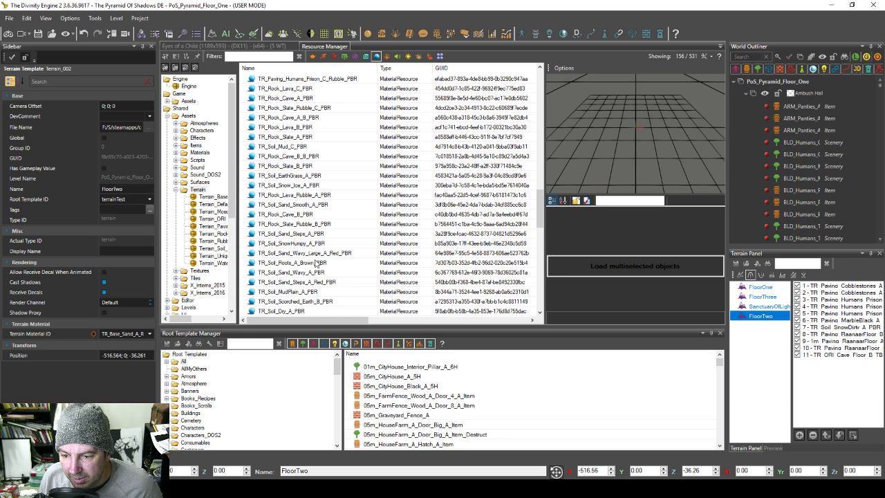
pyautogui.scroll(-2, 315, 263)
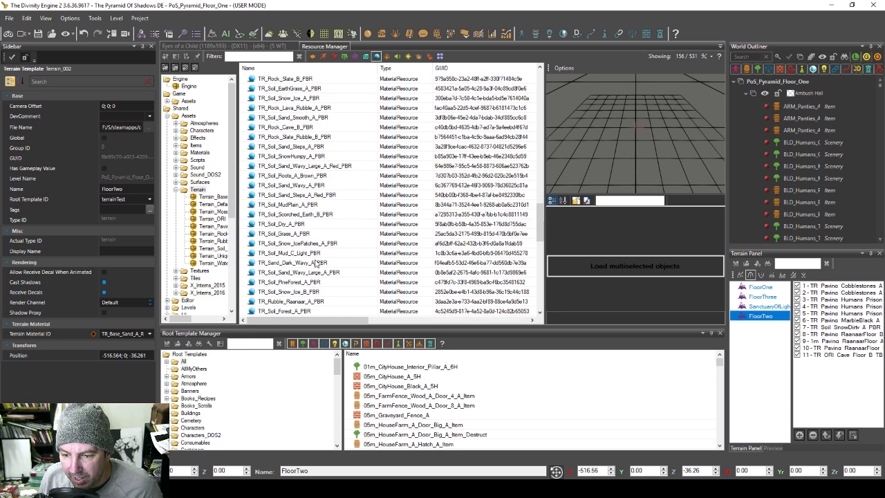
pyautogui.scroll(-3, 316, 263)
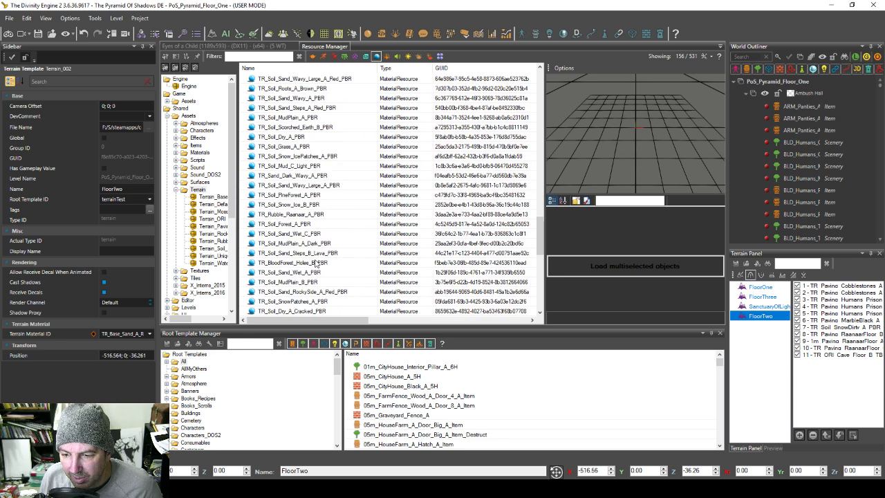
pyautogui.scroll(-3, 316, 263)
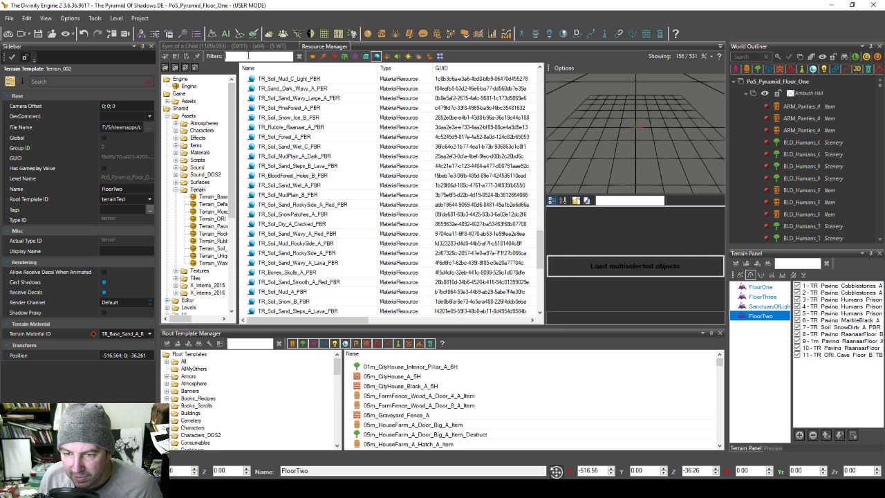
# Step: Filter the materials by "blood" and preview the BloodForest inside, guts, holes and flesh materials
pyautogui.write('blood')
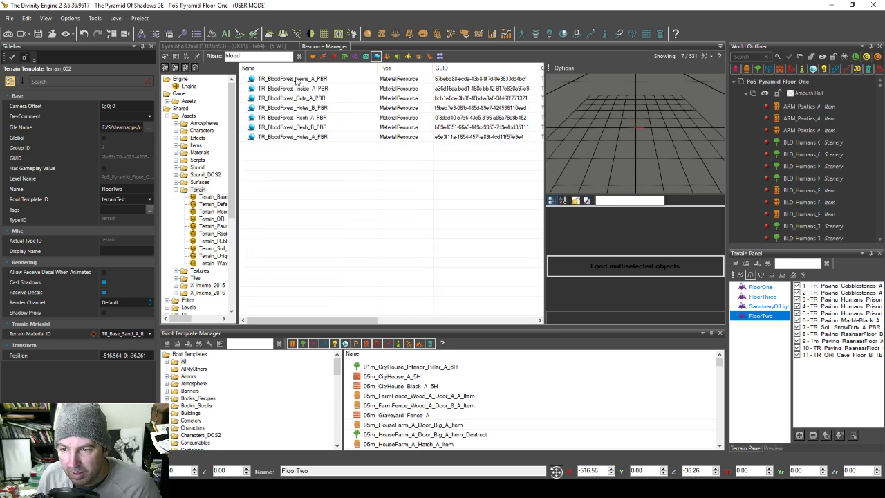
pyautogui.click(296, 80)
pyautogui.click(314, 90)
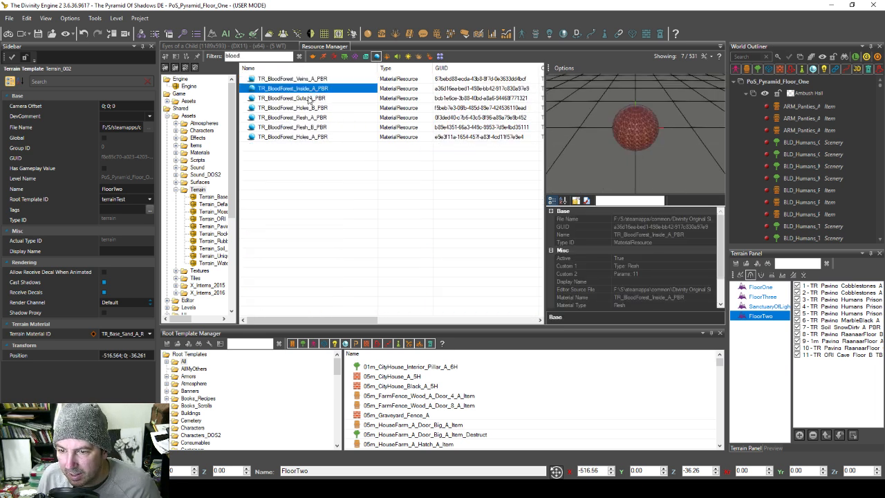
pyautogui.click(309, 99)
pyautogui.click(307, 109)
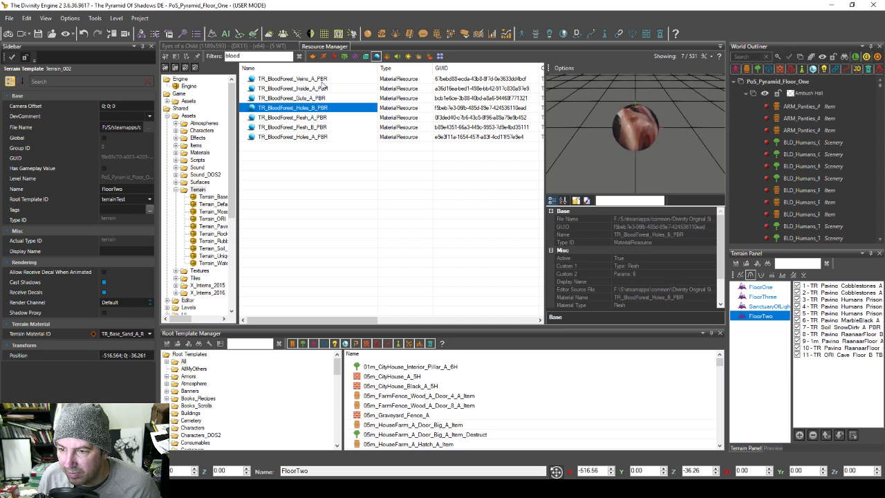
pyautogui.click(294, 99)
pyautogui.moveTo(651, 145); pyautogui.dragTo(623, 145)
pyautogui.click(307, 108)
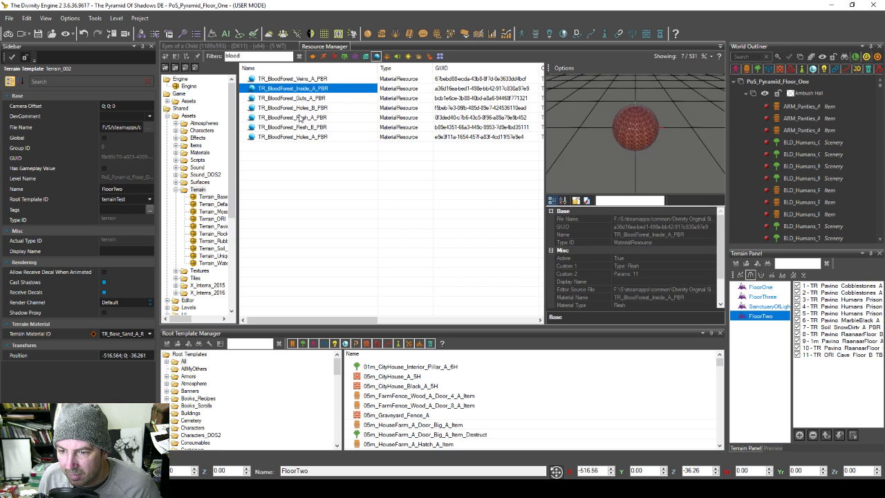
pyautogui.click(299, 119)
pyautogui.click(297, 109)
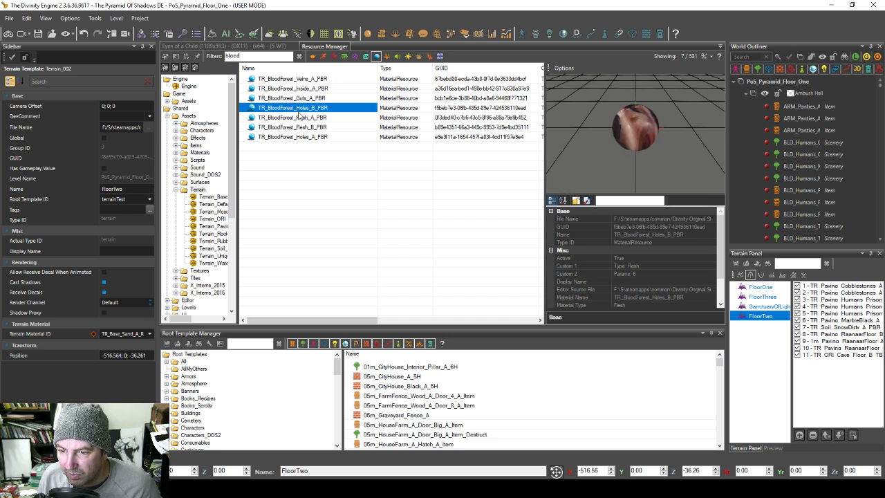
# Step: Add the BloodForest Holes_A, Holes_B, Guts_A, Veins_A and Flesh_A materials as layers to the FloorTwo terrain
pyautogui.click(302, 137)
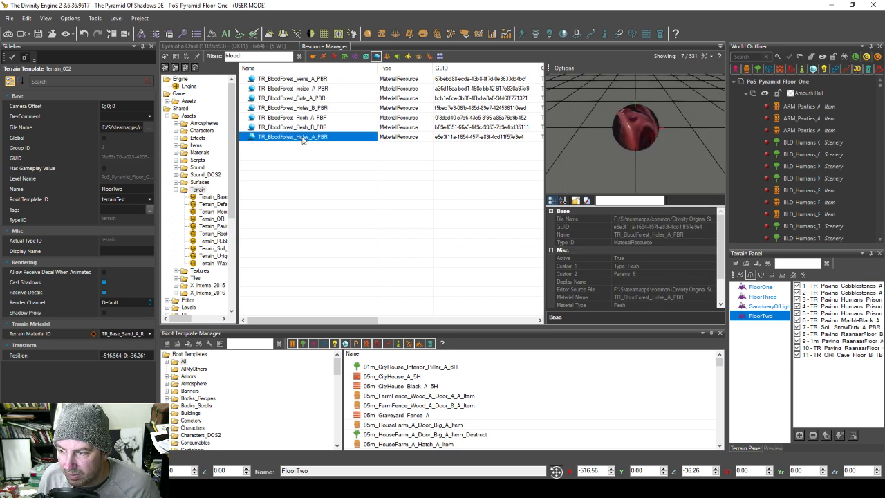
pyautogui.keyDown('ctrl'); pyautogui.click(303, 108); pyautogui.keyUp('ctrl')
pyautogui.keyDown('ctrl'); pyautogui.click(301, 99); pyautogui.keyUp('ctrl')
pyautogui.keyDown('ctrl'); pyautogui.click(304, 79); pyautogui.keyUp('ctrl')
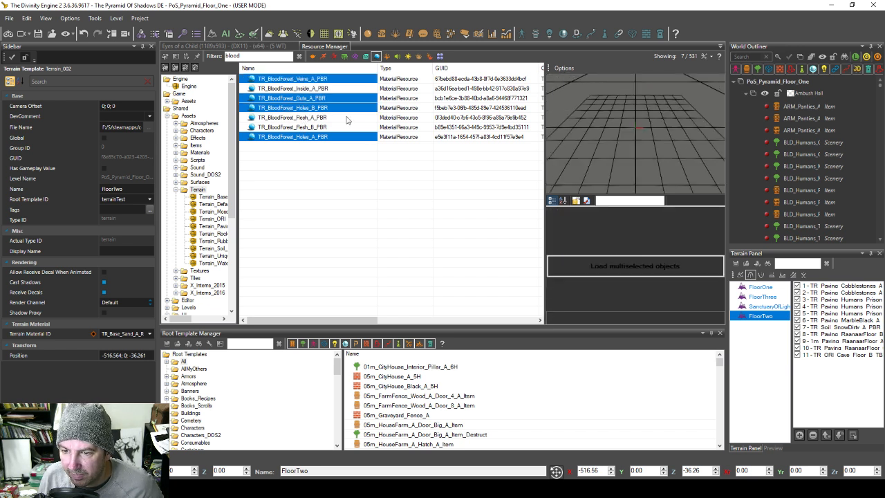
pyautogui.keyDown('ctrl'); pyautogui.click(305, 117); pyautogui.keyUp('ctrl')
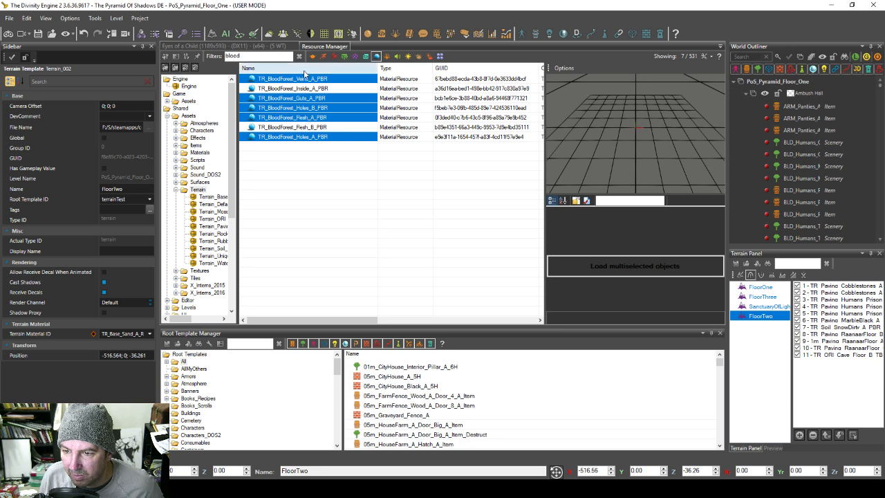
pyautogui.click(802, 436)
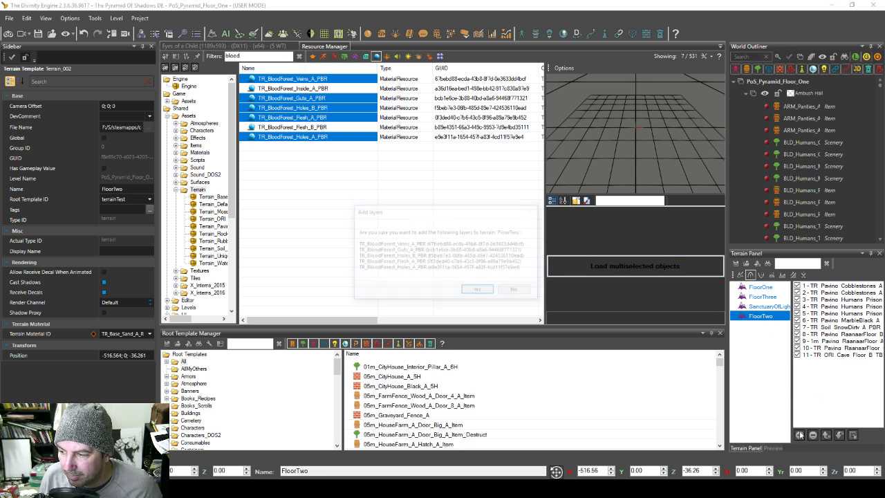
pyautogui.click(477, 291)
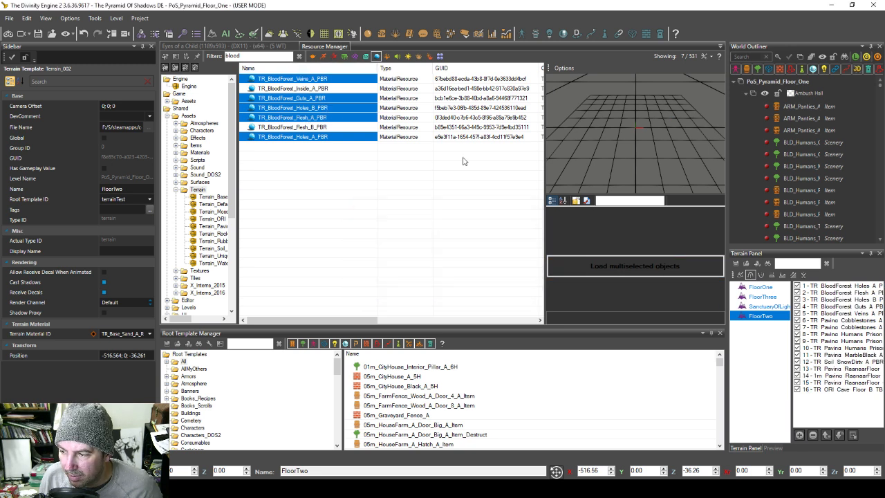
# Step: In the level view, paint test patches of the RaanaarFloor C paving and the 1m RaanaarFloor A tile layer on the sand floor
pyautogui.click(199, 46)
pyautogui.moveTo(399, 210); pyautogui.dragTo(368, 232, button='middle')
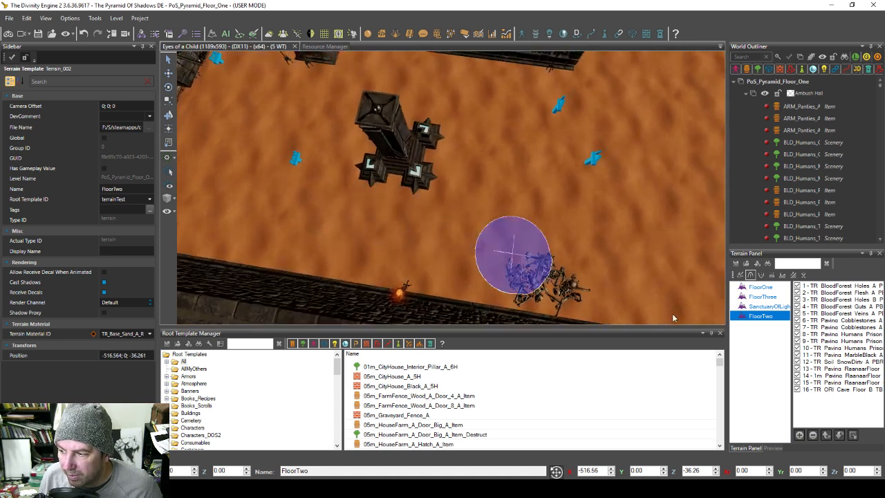
pyautogui.click(838, 383)
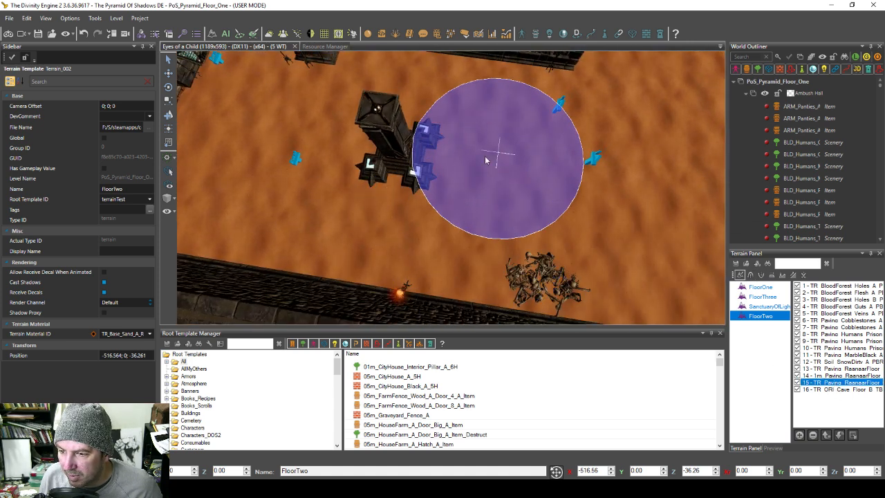
pyautogui.moveTo(486, 206); pyautogui.dragTo(438, 211, button='middle')
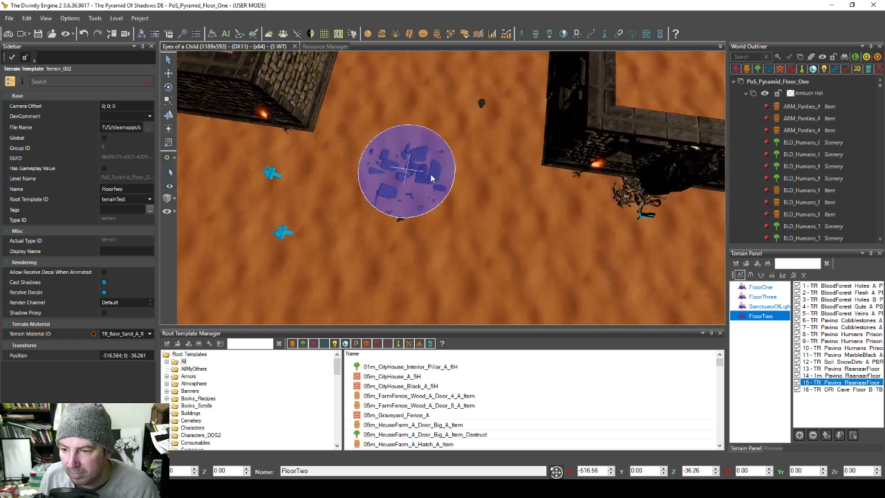
pyautogui.moveTo(431, 179)
pyautogui.mouseDown()
pyautogui.moveTo(470, 226)
pyautogui.moveTo(507, 224)
pyautogui.mouseUp()
pyautogui.scroll(-1, 543, 244)
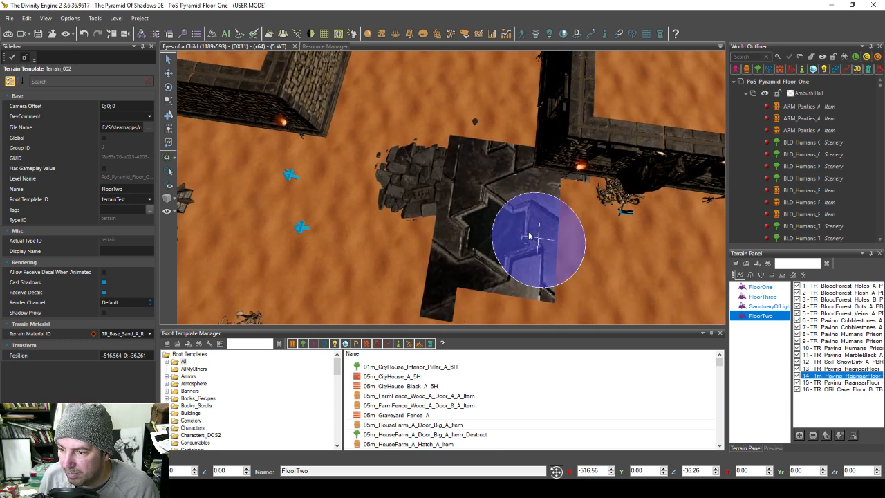
# Step: Undo the 1m RaanaarFloor A tile strokes and remove that layer from the FloorTwo terrain
pyautogui.hotkey('ctrl', 'z')
pyautogui.hotkey('ctrl', 'z')
pyautogui.hotkey('ctrl', 'z')
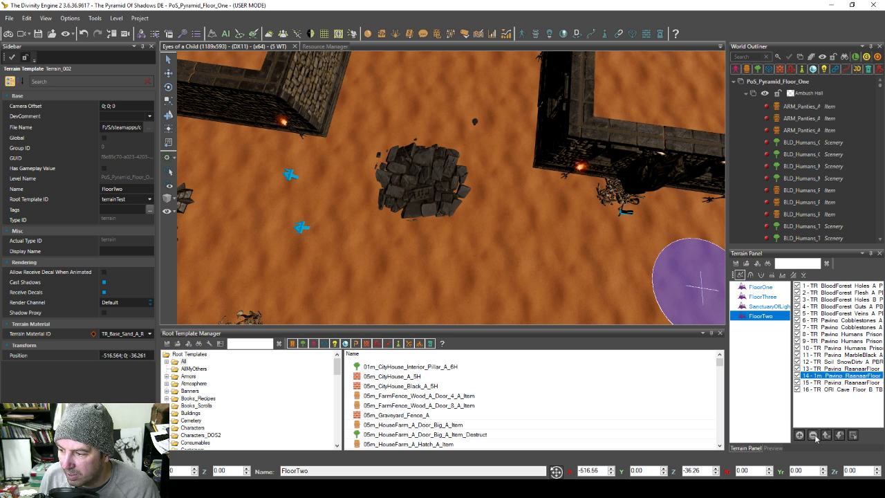
# Step: Paint a test patch of RaanaarFloor B paving beside the first one and a TR_Soil_SnowDirty_A_PBR patch between the nearby walls
pyautogui.click(490, 220)
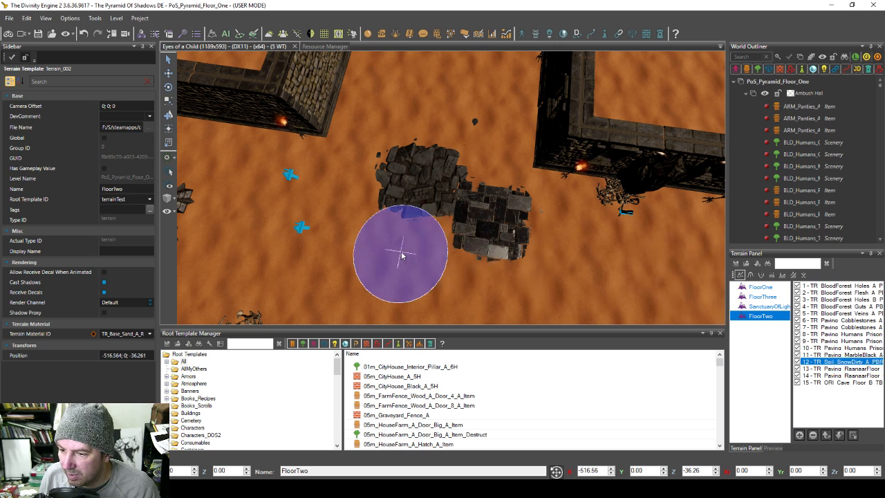
pyautogui.moveTo(451, 186); pyautogui.dragTo(441, 235, button='middle')
pyautogui.click(433, 230)
pyautogui.scroll(8, 533, 223)
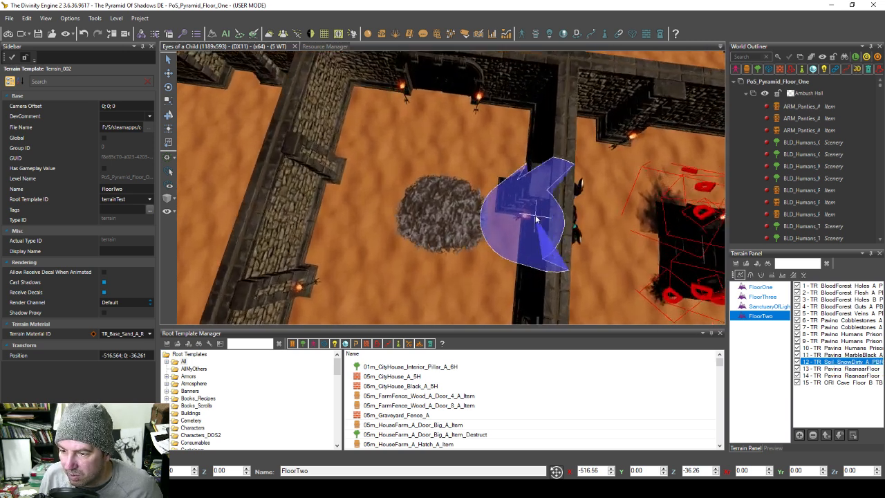
pyautogui.scroll(-8, 432, 181)
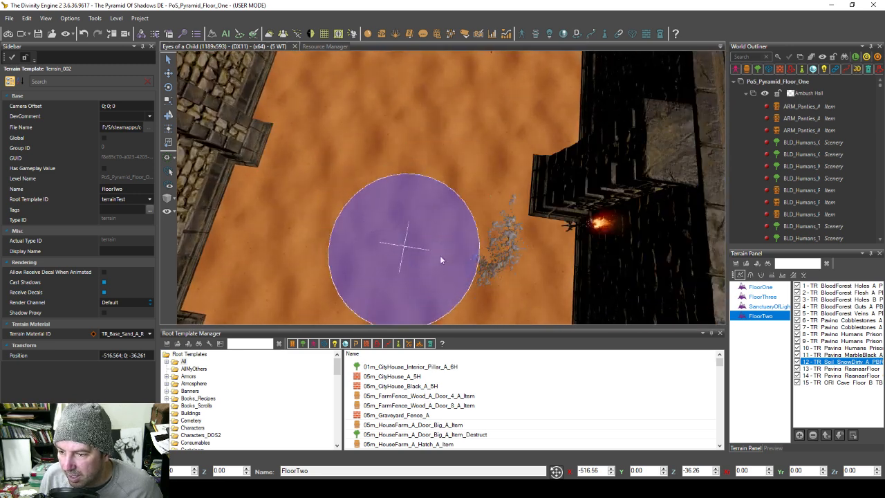
pyautogui.moveTo(433, 214)
pyautogui.mouseDown(button='middle')
pyautogui.moveTo(443, 160)
pyautogui.moveTo(436, 196)
pyautogui.mouseUp(button='middle')
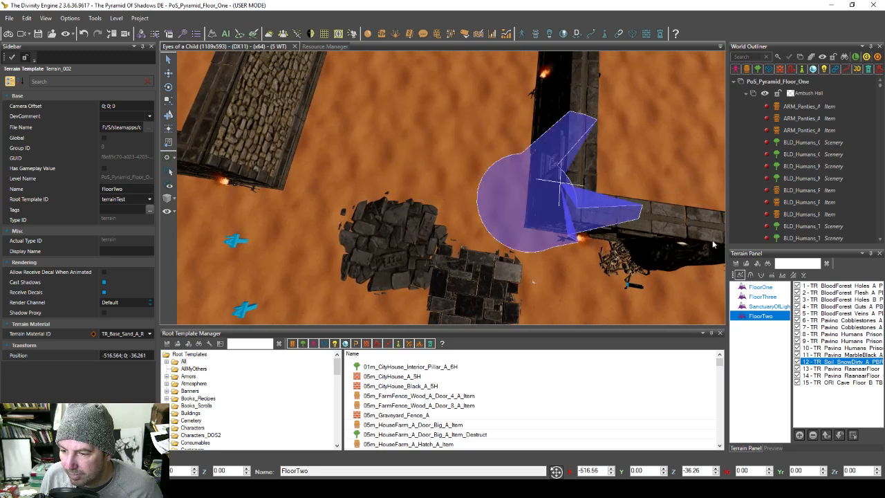
# Step: Paint test patches of the Paving MarbleBlack A layer and the layer 10 Humans Prison paving on the sand between the walls
pyautogui.click(448, 143)
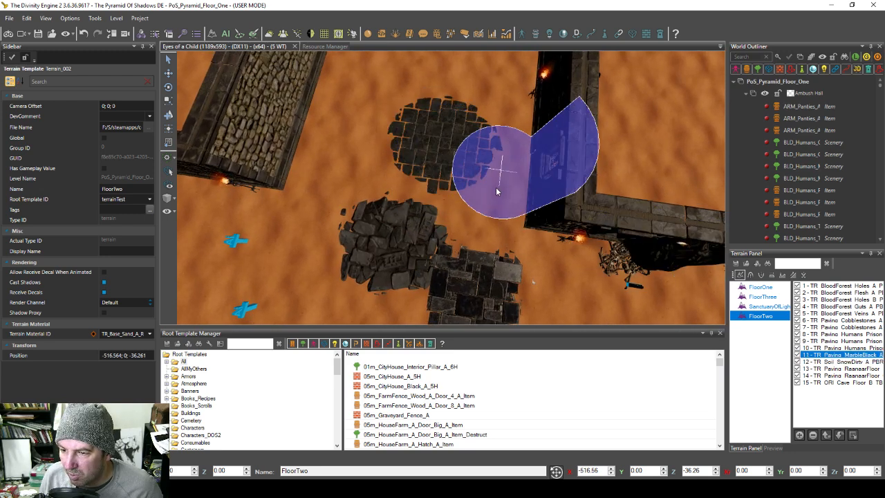
pyautogui.moveTo(504, 242); pyautogui.dragTo(494, 246, button='middle')
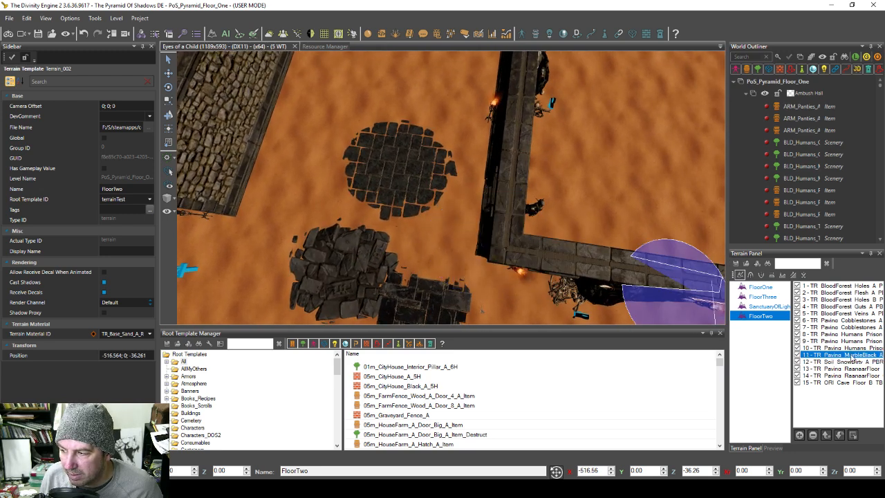
pyautogui.moveTo(458, 205); pyautogui.dragTo(488, 297, button='middle')
pyautogui.click(468, 195)
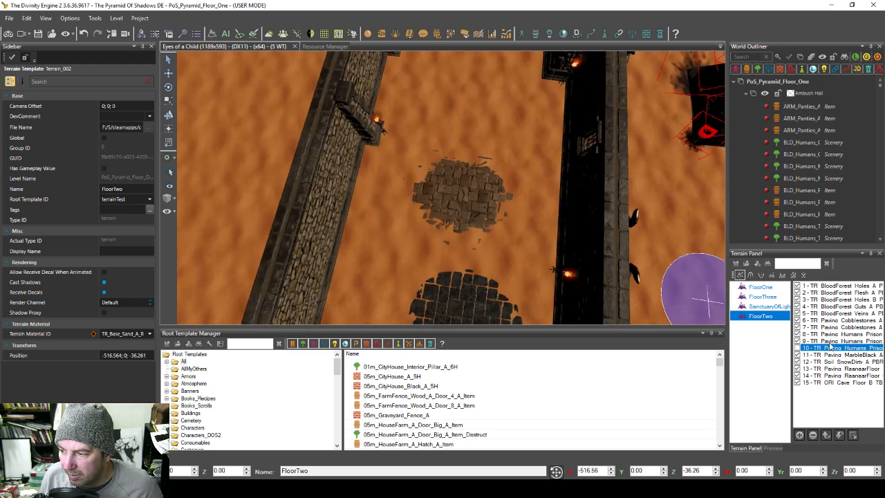
# Step: Paint test patches of the layer 9 and layer 8 Humans Prison paving, placing the layer 8 patch beside the black marble one
pyautogui.moveTo(543, 198)
pyautogui.mouseDown()
pyautogui.moveTo(493, 148)
pyautogui.moveTo(408, 235)
pyautogui.mouseUp()
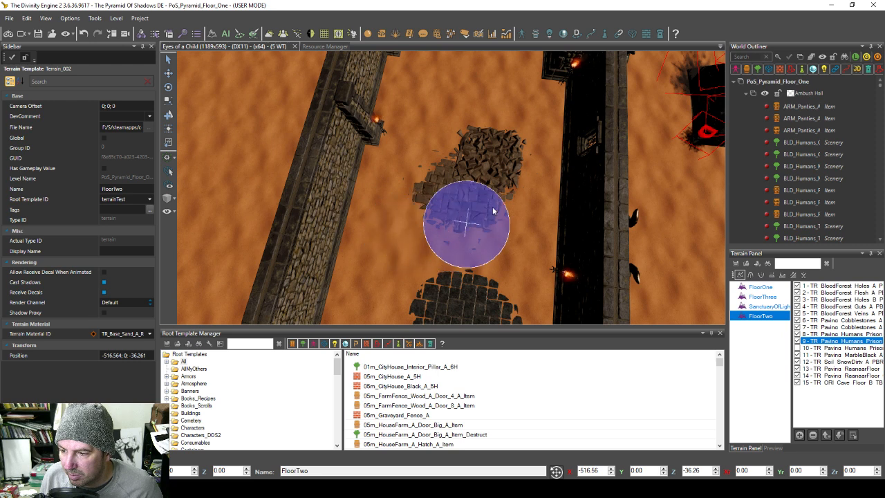
pyautogui.moveTo(494, 211)
pyautogui.mouseDown()
pyautogui.moveTo(509, 168)
pyautogui.moveTo(470, 115)
pyautogui.moveTo(518, 197)
pyautogui.mouseUp()
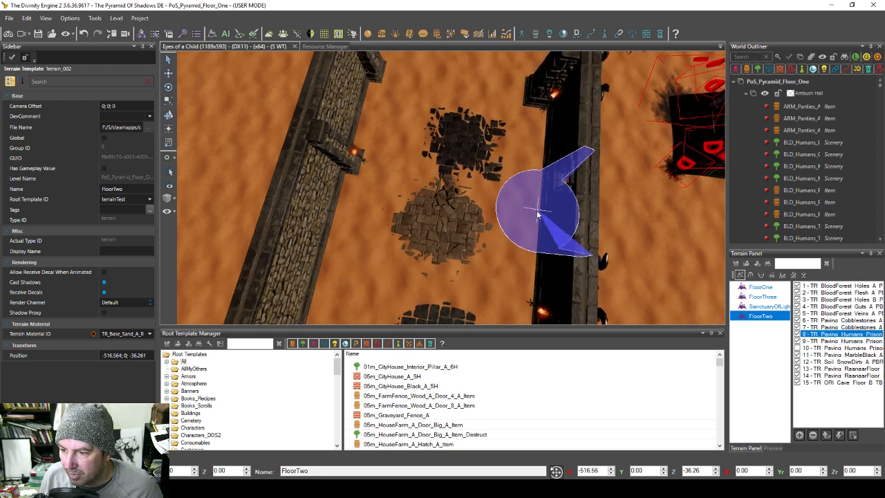
pyautogui.moveTo(538, 214)
pyautogui.mouseDown(button='right')
pyautogui.moveTo(524, 212)
pyautogui.moveTo(538, 219)
pyautogui.moveTo(533, 181)
pyautogui.mouseUp(button='right')
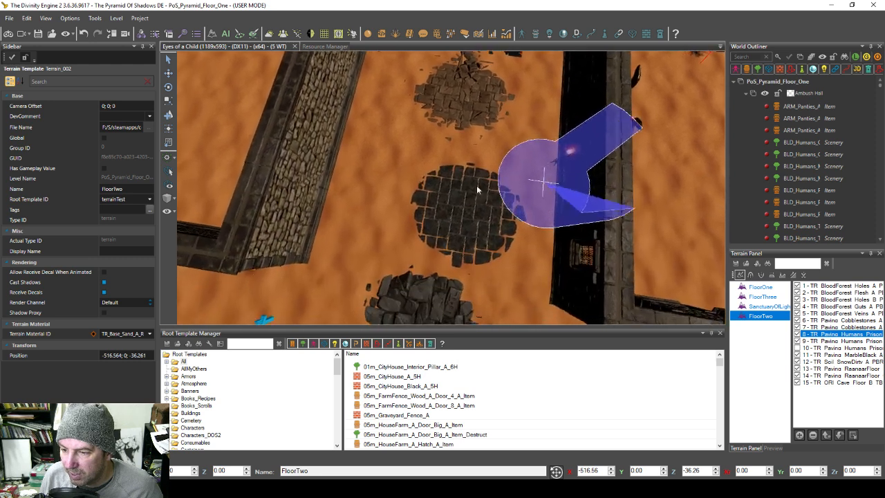
pyautogui.click(402, 209)
pyautogui.moveTo(592, 274); pyautogui.dragTo(575, 244, button='middle')
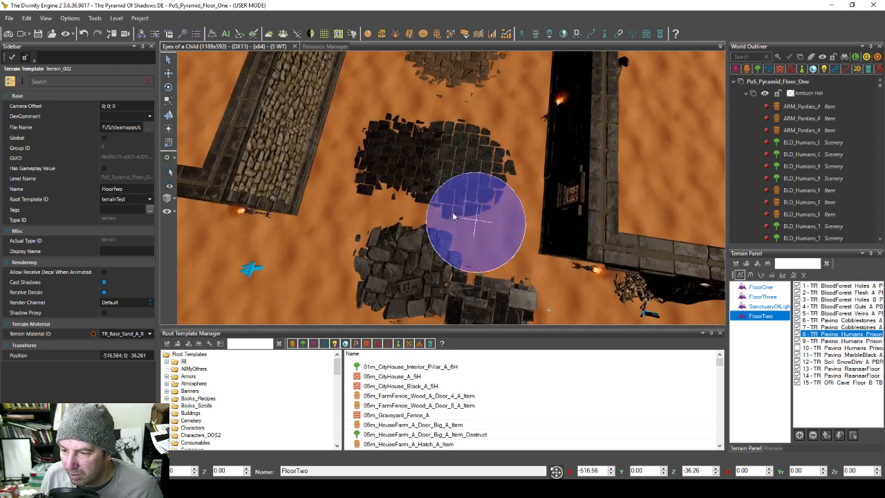
pyautogui.click(471, 217)
# Step: Paint overlapping test patches of the two Paving Cobblestones layers at the far end of the row of paving samples
pyautogui.moveTo(557, 277)
pyautogui.mouseDown(button='middle')
pyautogui.moveTo(552, 265)
pyautogui.moveTo(455, 254)
pyautogui.mouseUp(button='middle')
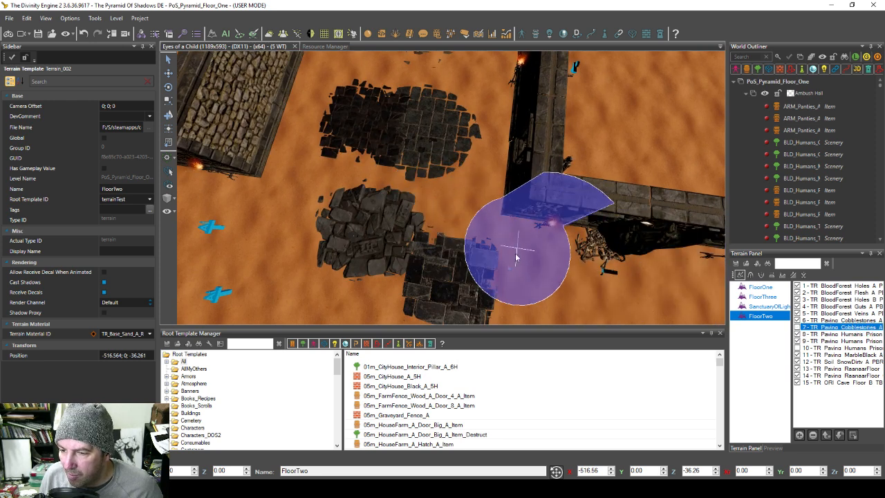
pyautogui.moveTo(489, 135)
pyautogui.mouseDown(button='middle')
pyautogui.moveTo(478, 211)
pyautogui.moveTo(467, 207)
pyautogui.moveTo(533, 218)
pyautogui.mouseUp(button='middle')
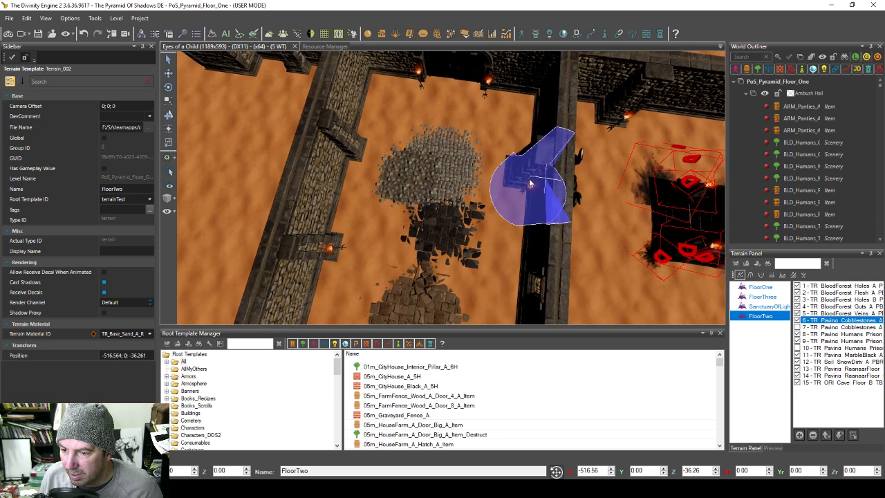
pyautogui.moveTo(531, 184); pyautogui.dragTo(527, 172, button='middle')
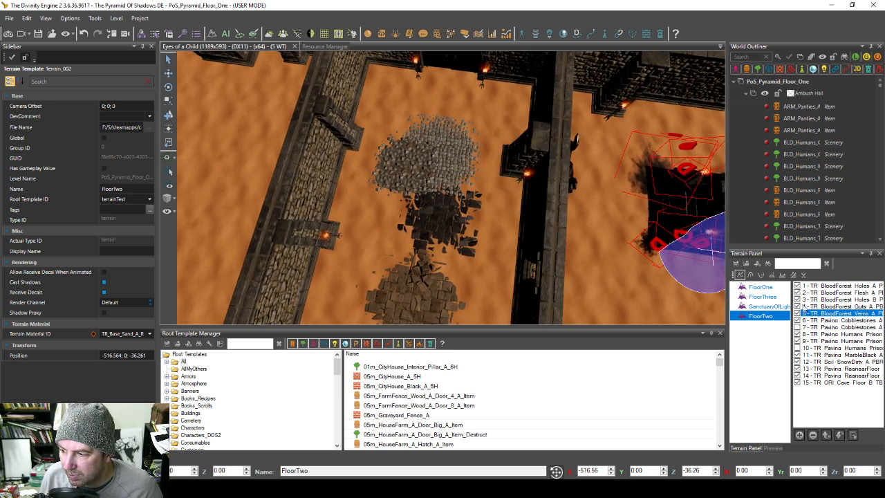
# Step: Paint test patches of the five BloodForest layers (Veins, Guts, Holes B, Flesh and Holes A) in a corridor between the walls
pyautogui.moveTo(655, 243); pyautogui.dragTo(499, 199, button='middle')
pyautogui.scroll(-8, 530, 205)
pyautogui.scroll(8, 498, 201)
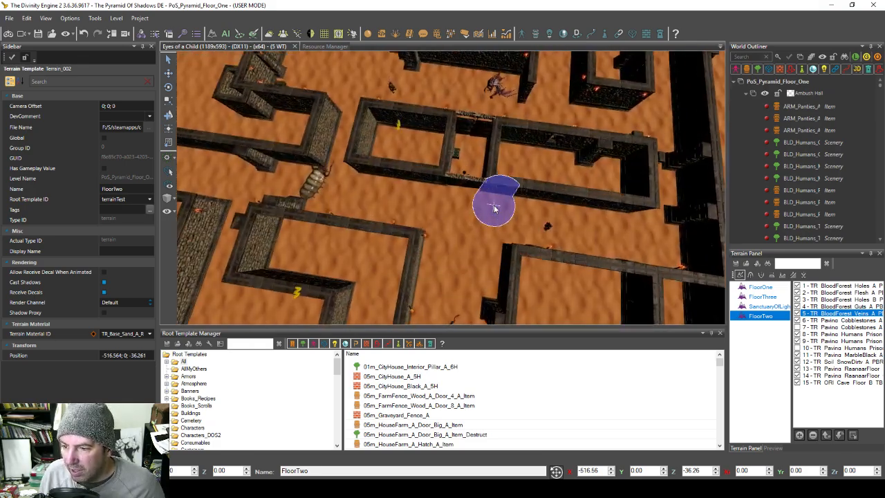
pyautogui.moveTo(490, 235)
pyautogui.mouseDown(button='middle')
pyautogui.moveTo(529, 223)
pyautogui.moveTo(628, 223)
pyautogui.moveTo(465, 216)
pyautogui.mouseUp(button='middle')
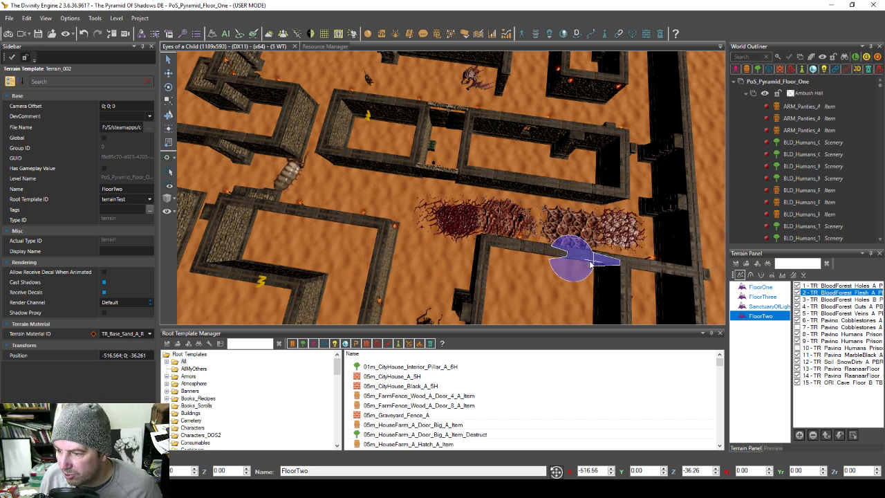
pyautogui.scroll(5, 591, 265)
pyautogui.moveTo(543, 261)
pyautogui.mouseDown(button='middle')
pyautogui.moveTo(592, 271)
pyautogui.moveTo(551, 265)
pyautogui.mouseUp(button='middle')
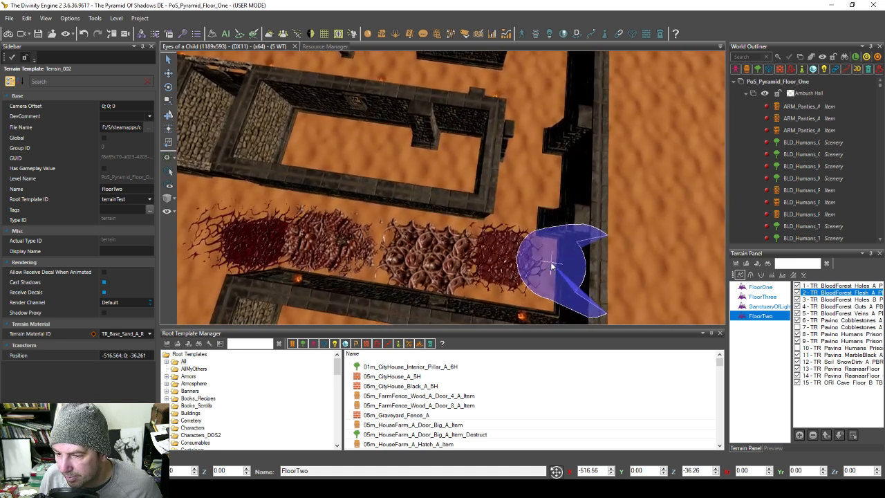
pyautogui.click(825, 285)
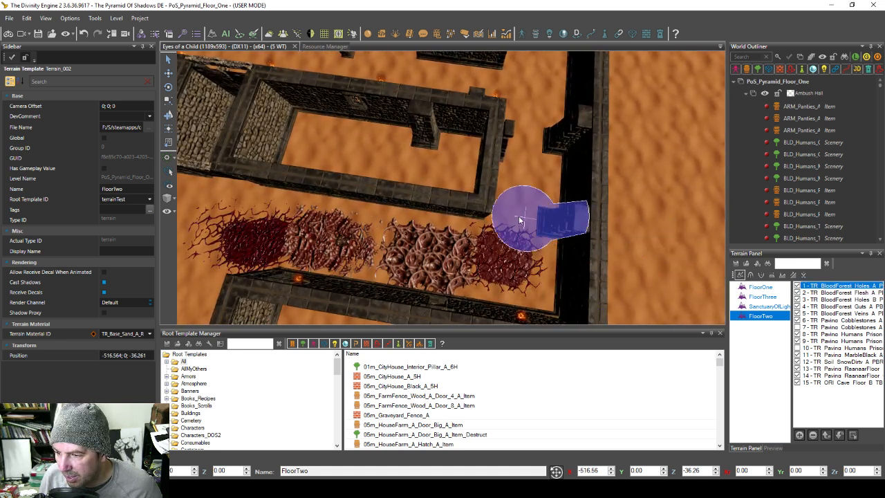
pyautogui.moveTo(583, 220); pyautogui.dragTo(582, 212, button='middle')
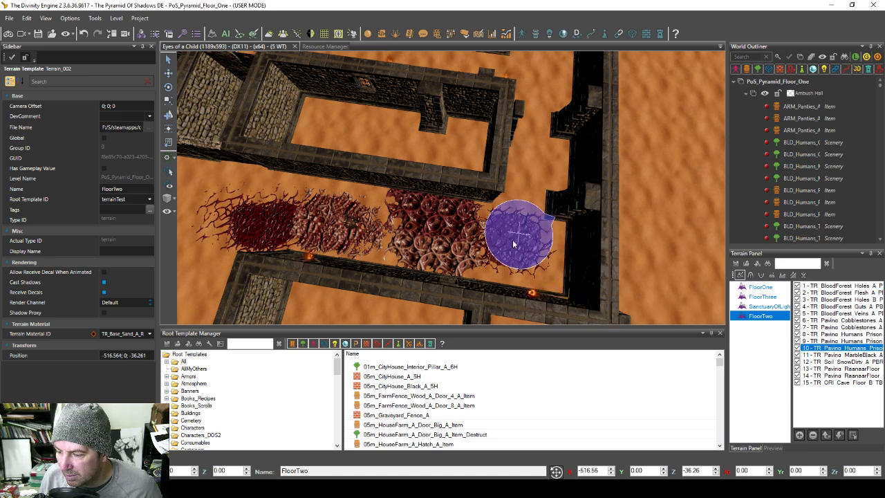
# Step: Return to the paving samples and paint test patches of the layer 14 and layer 13 RaanaarFloor paving beside them
pyautogui.scroll(-6, 501, 251)
pyautogui.press('Left')
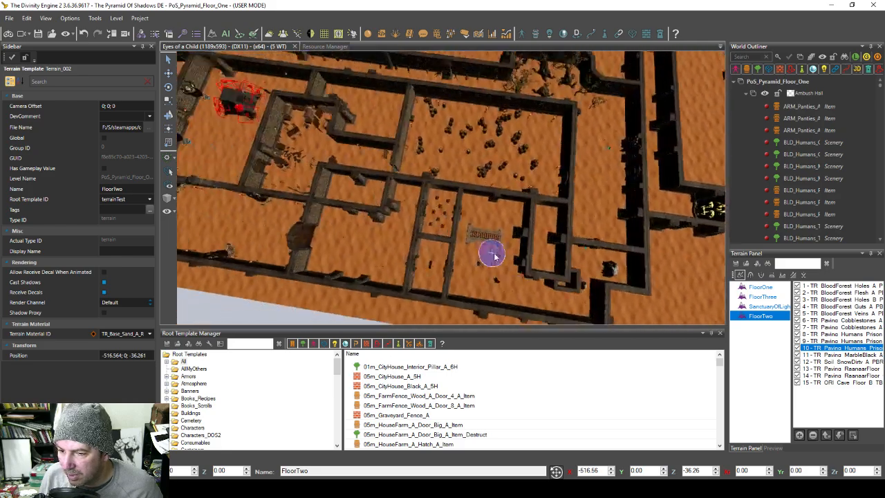
pyautogui.scroll(6, 493, 256)
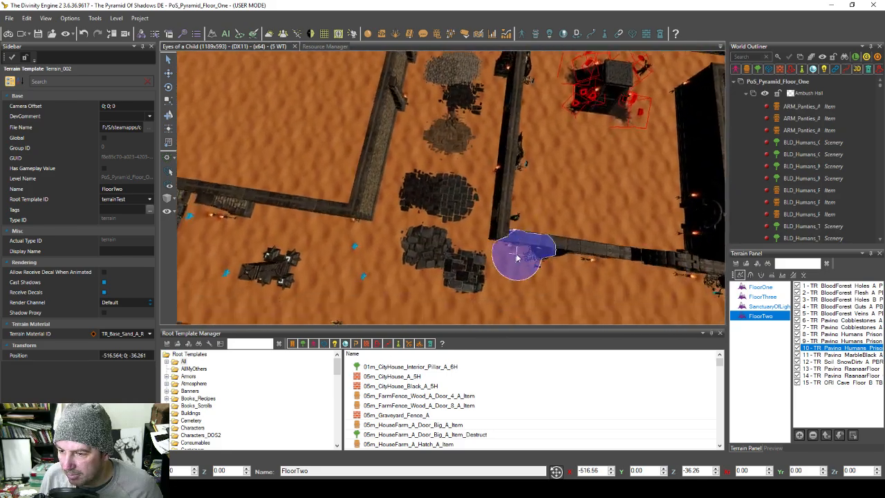
pyautogui.press('Down')
pyautogui.press('Left')
pyautogui.scroll(4, 517, 255)
pyautogui.press('Right')
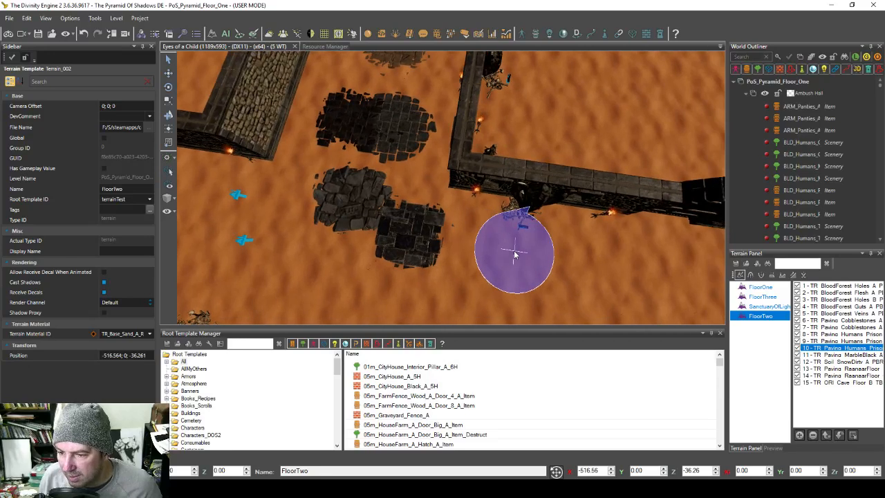
pyautogui.scroll(-2, 481, 240)
pyautogui.press('Up')
pyautogui.press('Left')
pyautogui.press('Down')
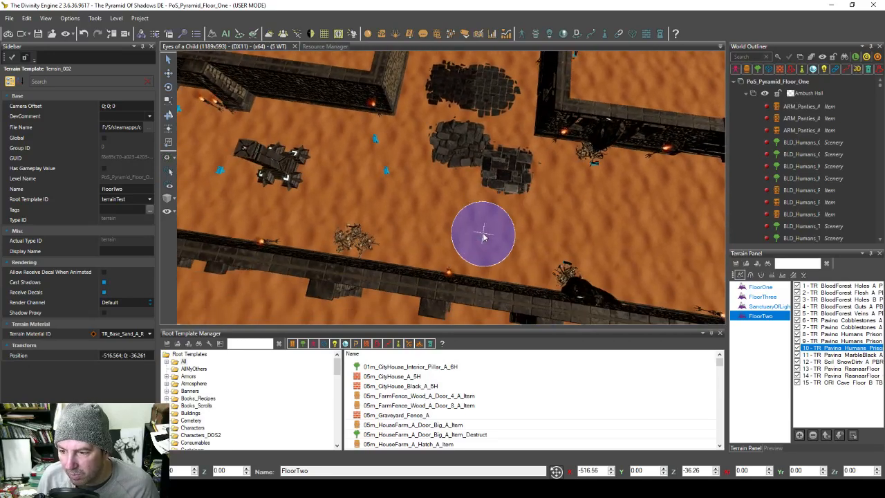
pyautogui.press('Right')
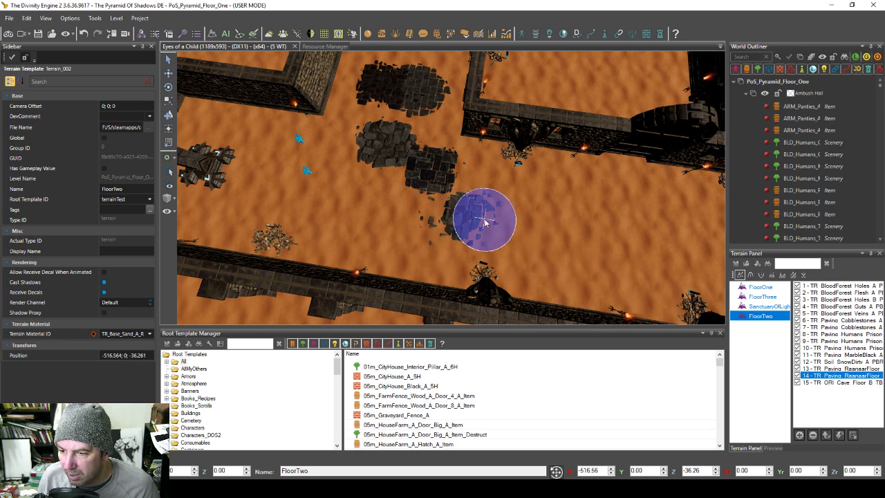
pyautogui.press('Right')
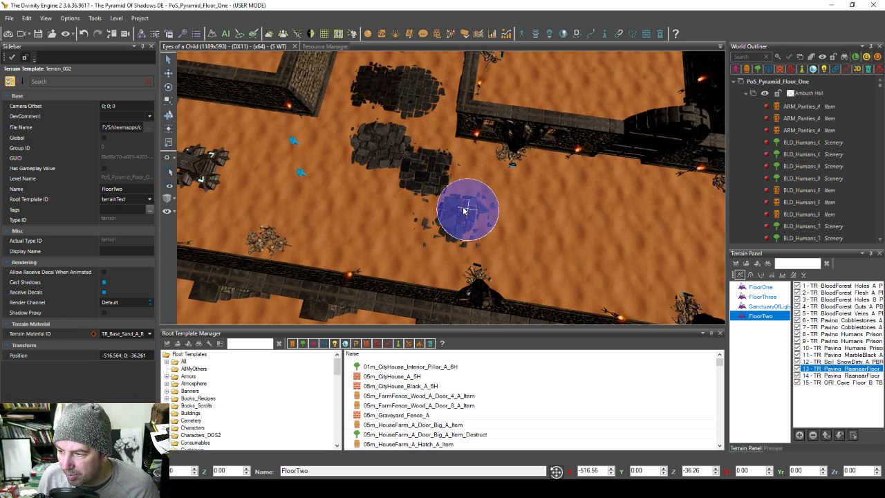
pyautogui.press('Up')
pyautogui.press('Left')
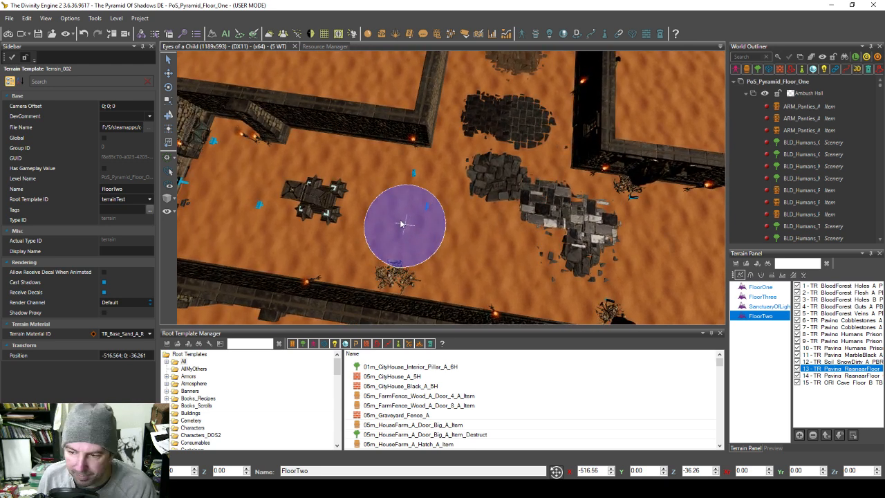
# Step: Configure the terrain paint brush with a square shape, radius 5 and strength 6
pyautogui.click(739, 275)
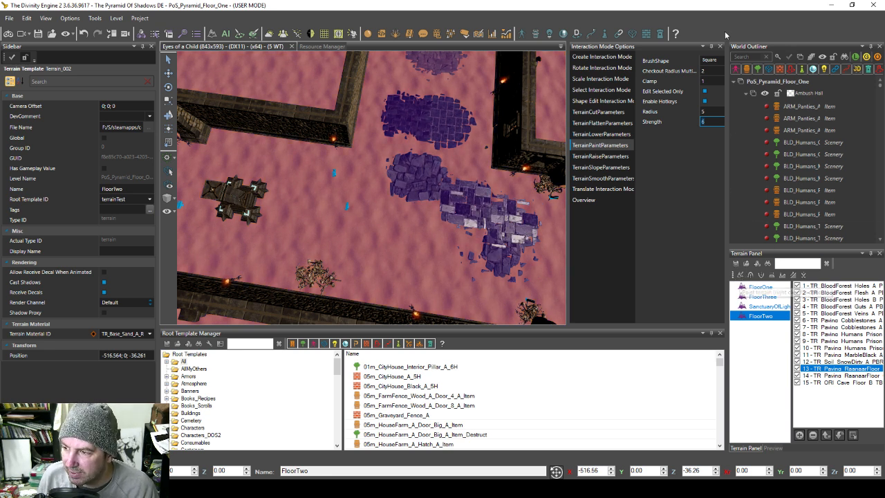
pyautogui.click(720, 46)
pyautogui.moveTo(428, 215); pyautogui.dragTo(490, 211, button='middle')
pyautogui.click(741, 276)
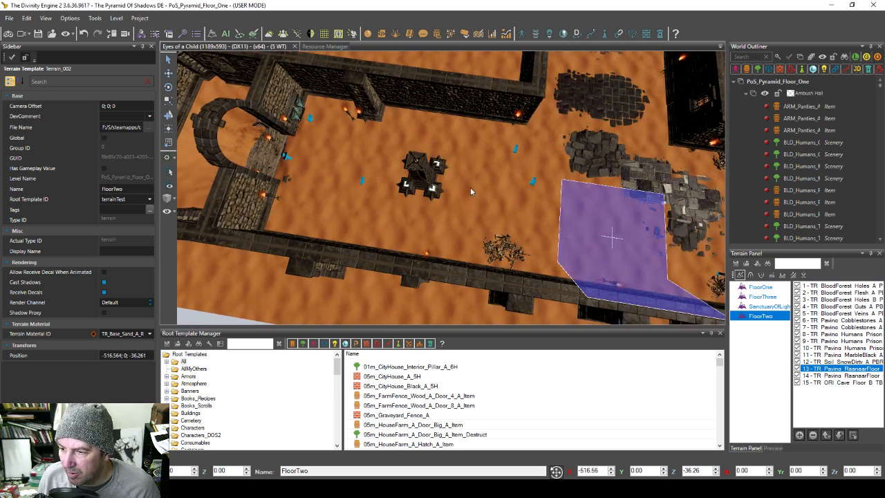
# Step: Cover the sand floor around the statue and along the adjoining corridor with the layer 13 RaanaarFloor paving
pyautogui.moveTo(434, 177)
pyautogui.mouseDown()
pyautogui.moveTo(318, 130)
pyautogui.moveTo(320, 192)
pyautogui.moveTo(579, 256)
pyautogui.mouseUp()
pyautogui.moveTo(579, 256); pyautogui.dragTo(528, 250, button='middle')
pyautogui.moveTo(527, 249)
pyautogui.mouseDown()
pyautogui.moveTo(454, 237)
pyautogui.moveTo(468, 167)
pyautogui.moveTo(547, 167)
pyautogui.moveTo(387, 131)
pyautogui.moveTo(567, 194)
pyautogui.mouseUp()
pyautogui.moveTo(567, 194); pyautogui.dragTo(464, 202, button='middle')
pyautogui.moveTo(464, 198)
pyautogui.mouseDown()
pyautogui.moveTo(461, 245)
pyautogui.moveTo(529, 249)
pyautogui.mouseUp()
pyautogui.moveTo(529, 249); pyautogui.dragTo(520, 219, button='middle')
pyautogui.moveTo(520, 219); pyautogui.dragTo(358, 156)
pyautogui.moveTo(359, 156)
pyautogui.mouseDown(button='middle')
pyautogui.moveTo(391, 188)
pyautogui.moveTo(396, 222)
pyautogui.mouseUp(button='middle')
pyautogui.moveTo(396, 221)
pyautogui.mouseDown()
pyautogui.moveTo(453, 239)
pyautogui.moveTo(470, 135)
pyautogui.moveTo(407, 147)
pyautogui.moveTo(402, 201)
pyautogui.moveTo(403, 176)
pyautogui.moveTo(488, 147)
pyautogui.moveTo(421, 192)
pyautogui.moveTo(427, 102)
pyautogui.moveTo(493, 113)
pyautogui.moveTo(502, 101)
pyautogui.mouseUp()
pyautogui.press('w')
pyautogui.press('s')
pyautogui.press('d')
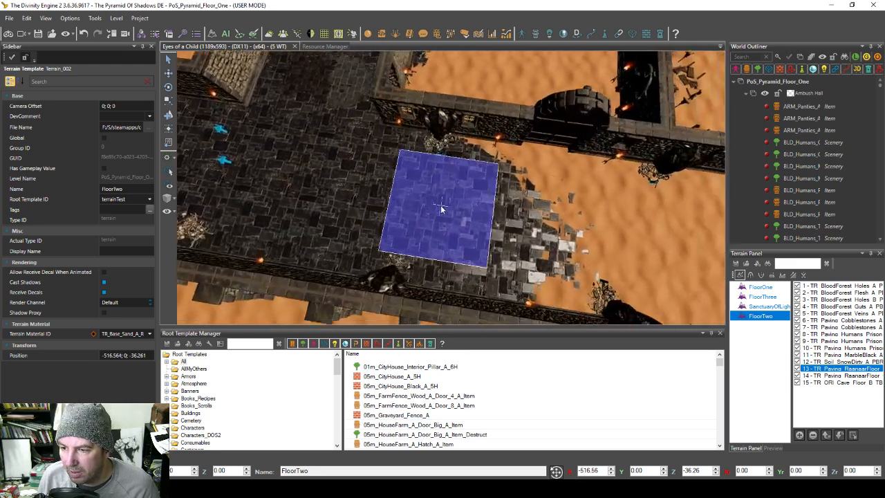
# Step: Continue the layer 13 RaanaarFloor paving along the corridor and through the large wooden door into the space behind it
pyautogui.moveTo(441, 209)
pyautogui.mouseDown()
pyautogui.moveTo(459, 166)
pyautogui.moveTo(506, 206)
pyautogui.moveTo(515, 169)
pyautogui.moveTo(507, 221)
pyautogui.moveTo(439, 202)
pyautogui.moveTo(392, 211)
pyautogui.moveTo(561, 237)
pyautogui.moveTo(563, 158)
pyautogui.moveTo(466, 144)
pyautogui.moveTo(423, 230)
pyautogui.moveTo(405, 232)
pyautogui.moveTo(390, 223)
pyautogui.moveTo(549, 231)
pyautogui.moveTo(526, 194)
pyautogui.moveTo(391, 159)
pyautogui.moveTo(431, 179)
pyautogui.moveTo(384, 180)
pyautogui.moveTo(404, 182)
pyautogui.moveTo(435, 123)
pyautogui.moveTo(457, 114)
pyautogui.moveTo(534, 134)
pyautogui.moveTo(509, 199)
pyautogui.moveTo(422, 220)
pyautogui.mouseUp()
pyautogui.press('d')
pyautogui.press('d')
pyautogui.press('s')
pyautogui.press('s')
pyautogui.press('d')
pyautogui.press('s')
pyautogui.press('a')
pyautogui.press('d')
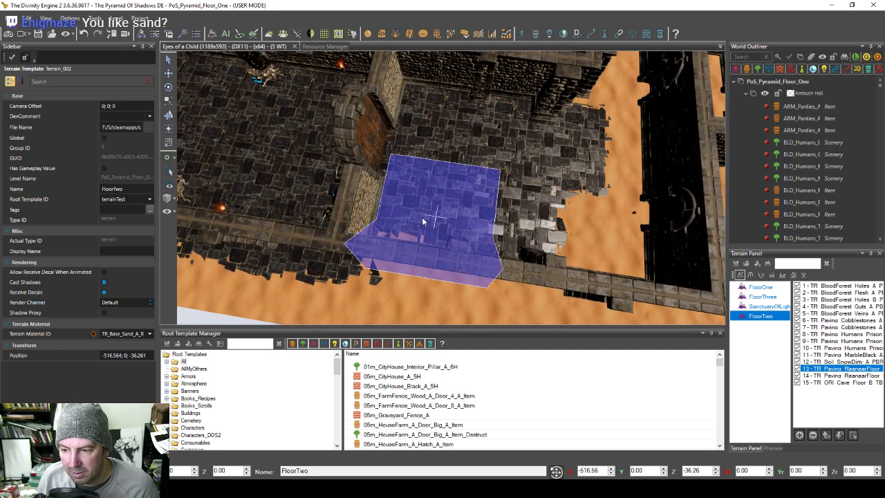
pyautogui.press('d')
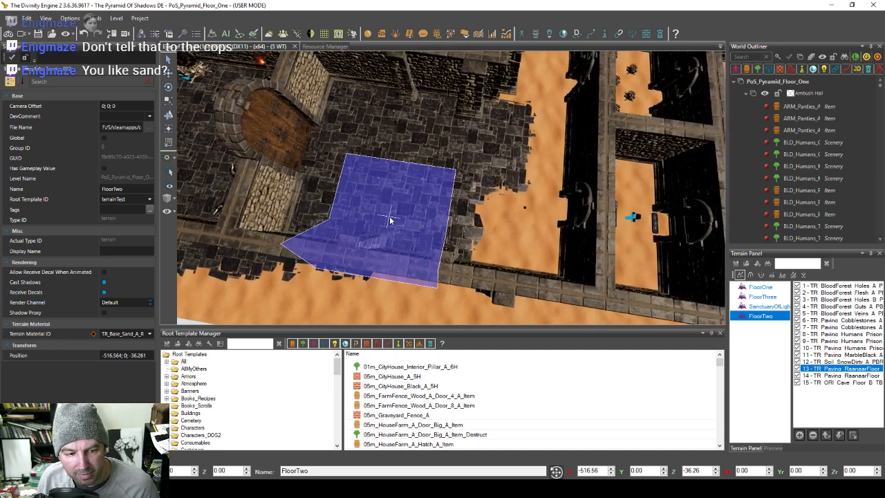
# Step: Fill the remaining sand beyond the large door with RaanaarFloor paving, continuing through the small room towards the fire grate
pyautogui.moveTo(389, 217)
pyautogui.mouseDown()
pyautogui.moveTo(424, 233)
pyautogui.moveTo(533, 233)
pyautogui.moveTo(561, 244)
pyautogui.moveTo(449, 232)
pyautogui.moveTo(470, 140)
pyautogui.moveTo(463, 166)
pyautogui.moveTo(515, 178)
pyautogui.moveTo(455, 140)
pyautogui.moveTo(407, 155)
pyautogui.moveTo(417, 261)
pyautogui.moveTo(454, 246)
pyautogui.moveTo(426, 237)
pyautogui.mouseUp()
pyautogui.press('d')
pyautogui.press('w')
pyautogui.press('s')
pyautogui.press('d')
pyautogui.press('w')
pyautogui.press('d')
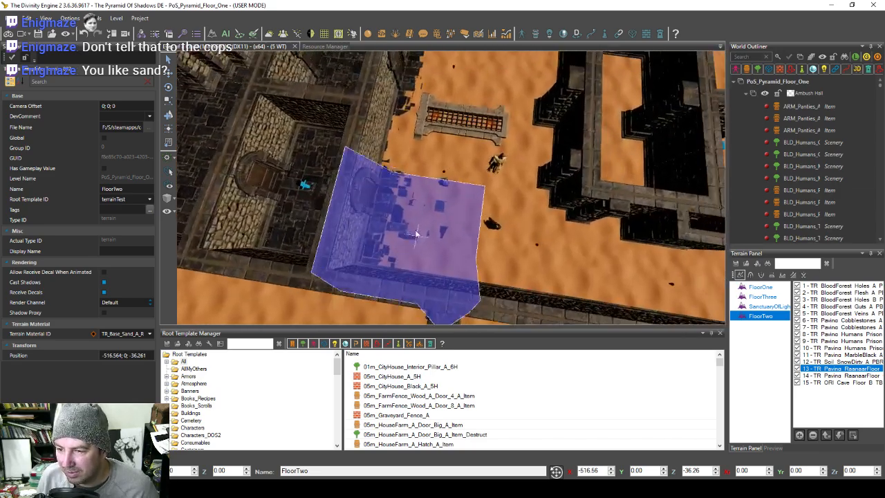
# Step: Paint the RaanaarFloor paving over the sand around the fire grate and up to the neighbouring walls
pyautogui.moveTo(410, 189)
pyautogui.mouseDown()
pyautogui.moveTo(502, 187)
pyautogui.moveTo(456, 89)
pyautogui.moveTo(552, 125)
pyautogui.mouseUp()
pyautogui.press('d')
pyautogui.scroll(6, 527, 144)
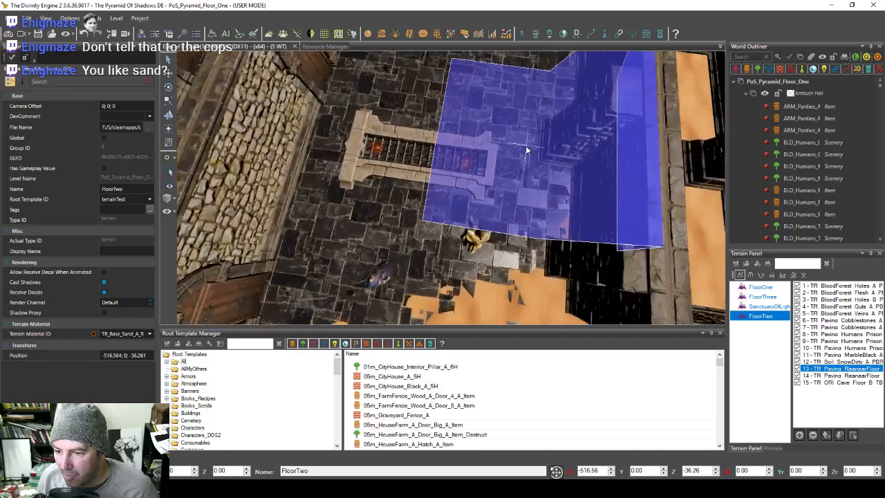
pyautogui.press('w')
pyautogui.scroll(2, 526, 156)
pyautogui.press('s')
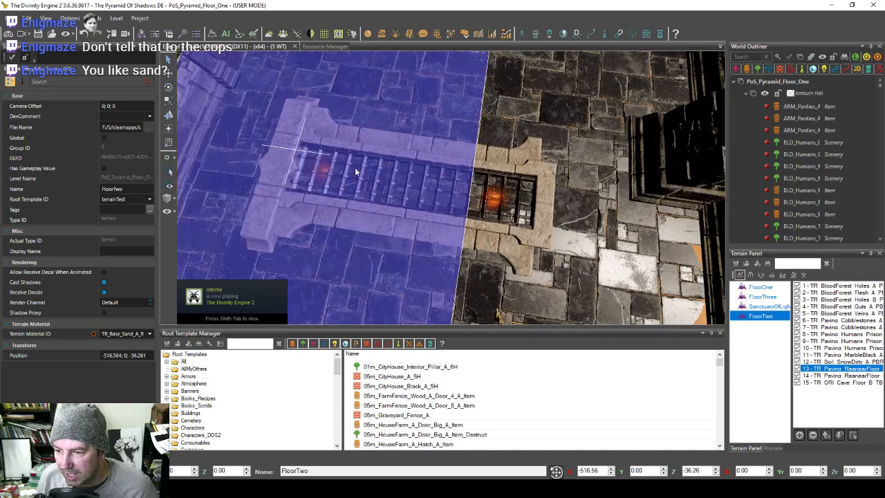
# Step: Try to erase the paving beneath and beside the fire grate, using a small round terrain brush
pyautogui.scroll(-3, 391, 182)
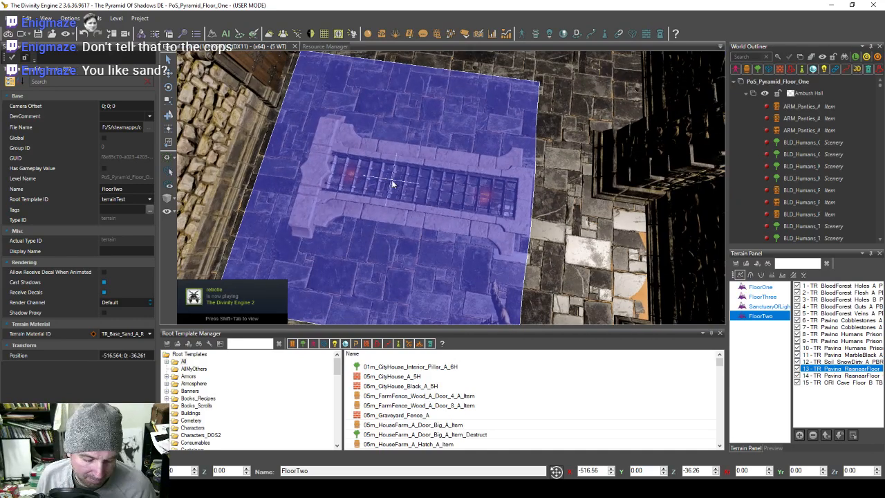
pyautogui.keyDown('ctrl'); pyautogui.scroll(-5, 391, 184); pyautogui.keyUp('ctrl')
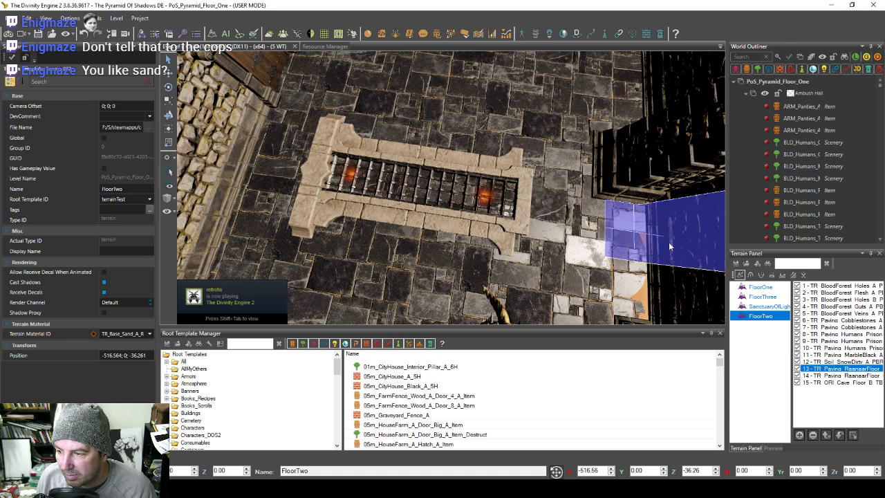
pyautogui.click(807, 277)
pyautogui.keyDown('ctrl'); pyautogui.scroll(-5, 417, 186); pyautogui.keyUp('ctrl')
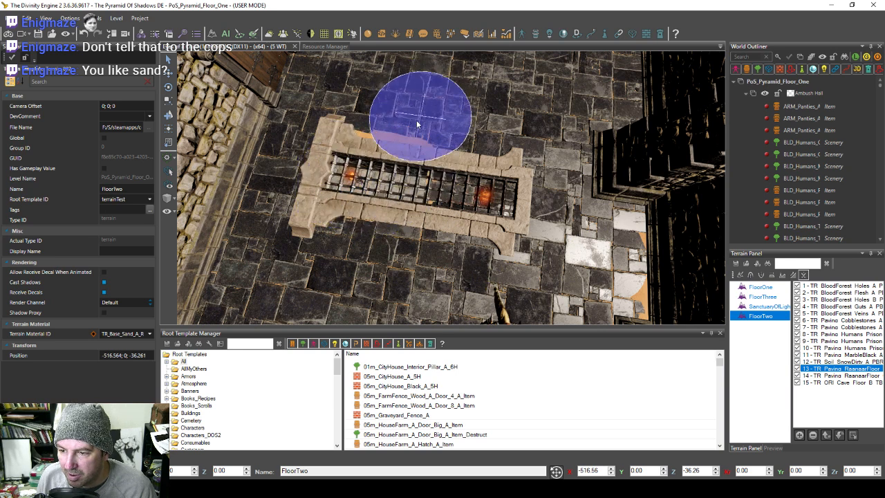
pyautogui.moveTo(385, 141)
pyautogui.mouseDown()
pyautogui.moveTo(450, 192)
pyautogui.moveTo(485, 197)
pyautogui.moveTo(390, 195)
pyautogui.moveTo(507, 216)
pyautogui.mouseUp()
pyautogui.moveTo(507, 216)
pyautogui.mouseDown(button='middle')
pyautogui.moveTo(466, 223)
pyautogui.moveTo(475, 211)
pyautogui.moveTo(480, 221)
pyautogui.moveTo(479, 198)
pyautogui.moveTo(442, 181)
pyautogui.moveTo(423, 188)
pyautogui.mouseUp(button='middle')
pyautogui.moveTo(449, 202); pyautogui.dragTo(454, 211, button='middle')
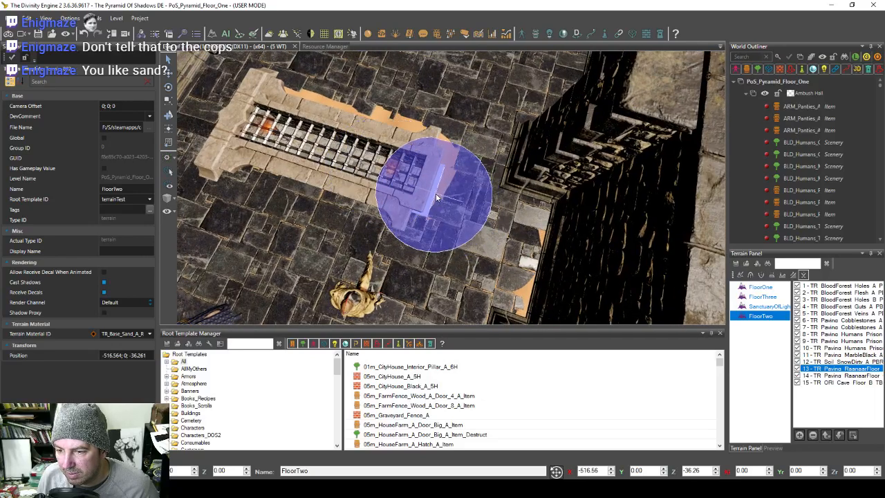
pyautogui.moveTo(432, 190)
pyautogui.mouseDown(button='middle')
pyautogui.moveTo(466, 206)
pyautogui.moveTo(432, 197)
pyautogui.mouseUp(button='middle')
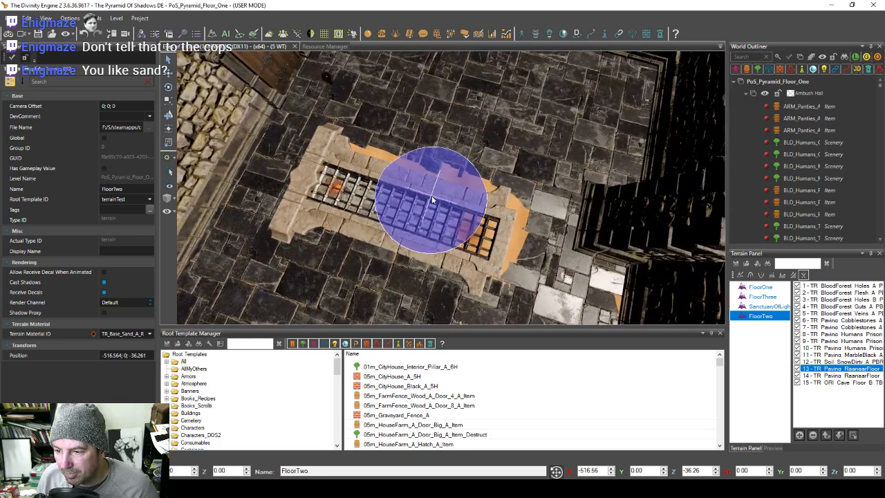
# Step: Break up the large object group that contains the fire grate and select only the grate
pyautogui.press('Escape')
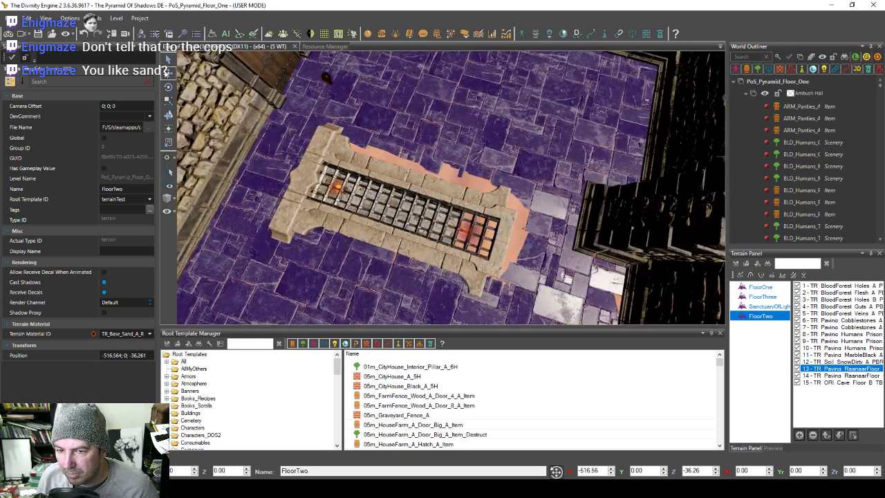
pyautogui.click(364, 172)
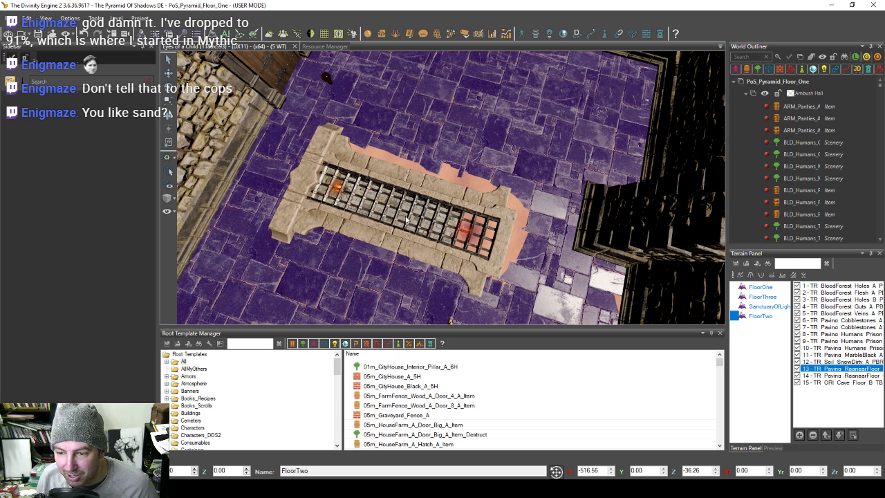
pyautogui.click(374, 201)
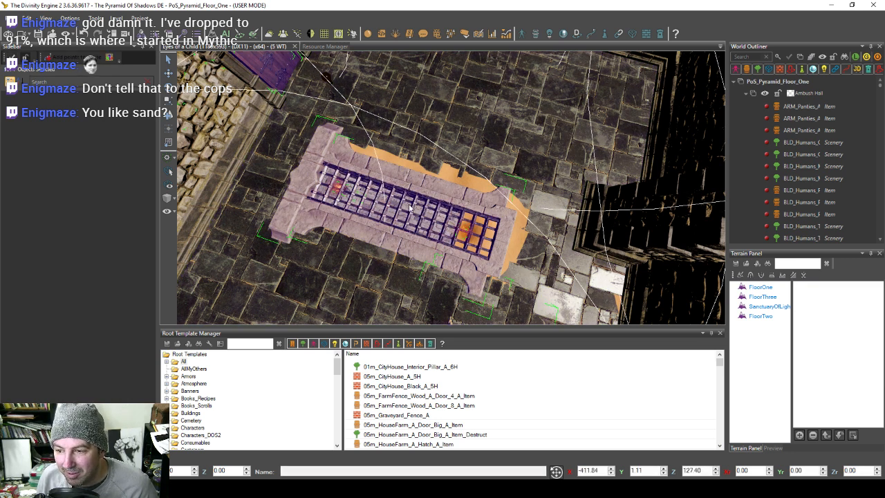
pyautogui.scroll(-3, 410, 208)
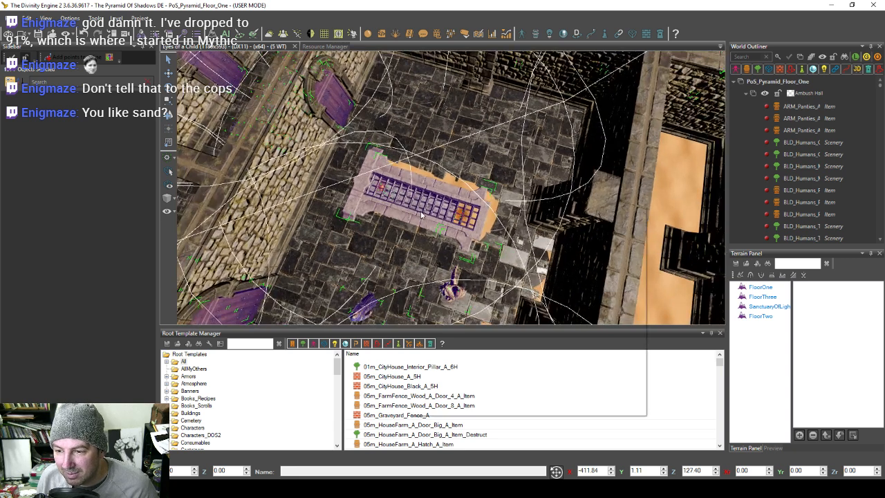
pyautogui.rightClick(409, 204)
pyautogui.click(436, 371)
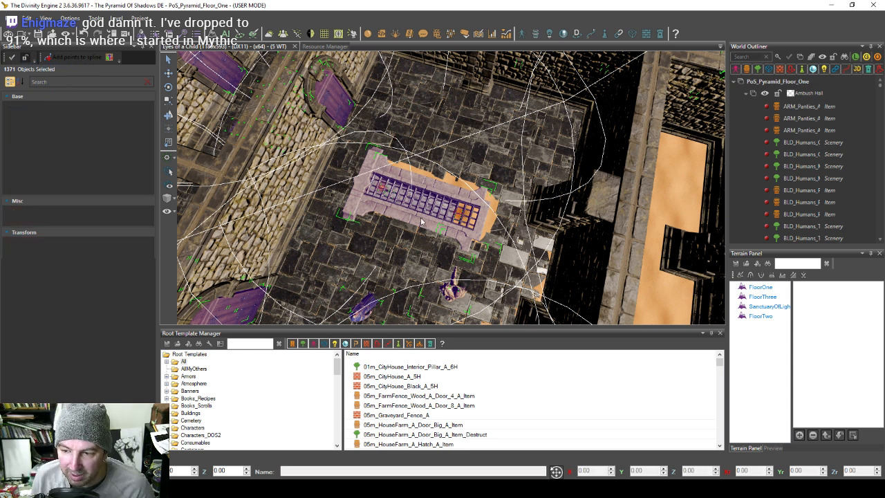
pyautogui.click(420, 221)
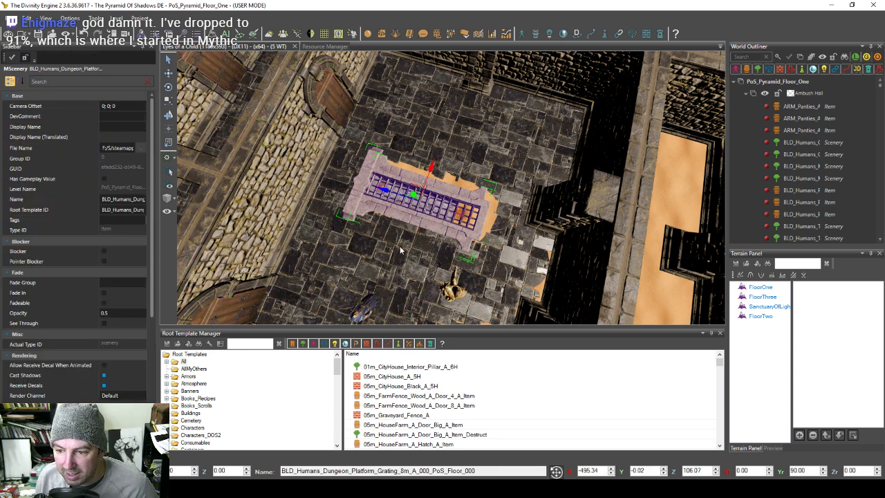
pyautogui.click(400, 246)
pyautogui.click(412, 219)
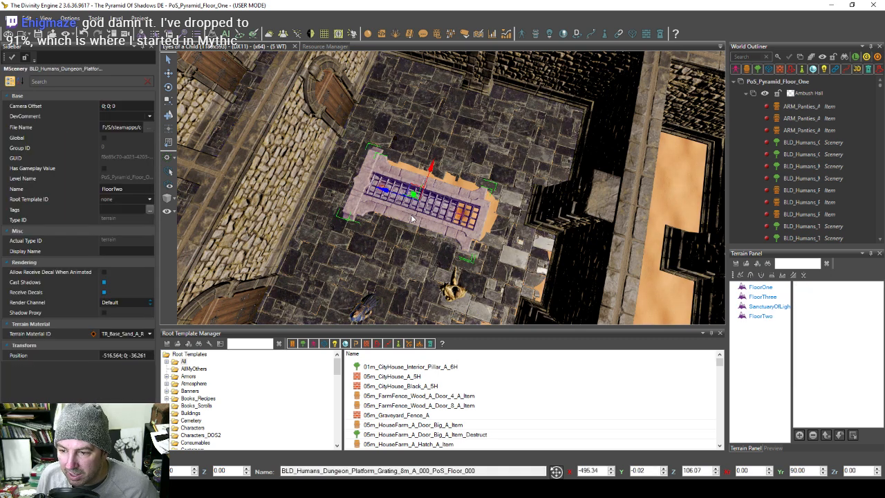
# Step: Nudge the fire grate along its length to Z 105.99
pyautogui.scroll(5, 411, 225)
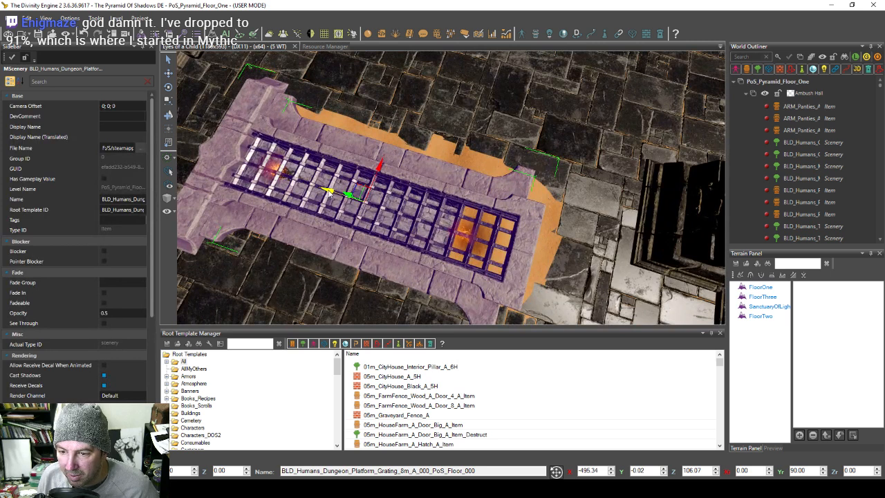
pyautogui.moveTo(329, 193); pyautogui.dragTo(339, 201)
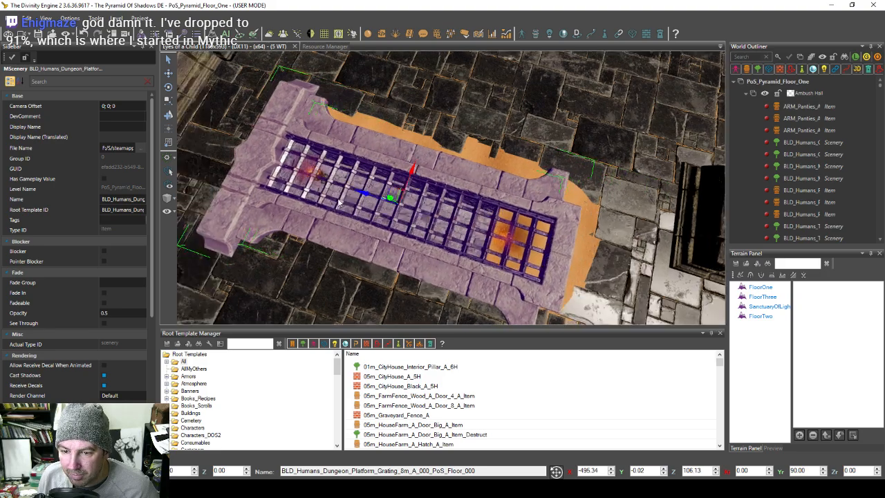
pyautogui.moveTo(339, 202); pyautogui.dragTo(340, 206, button='right')
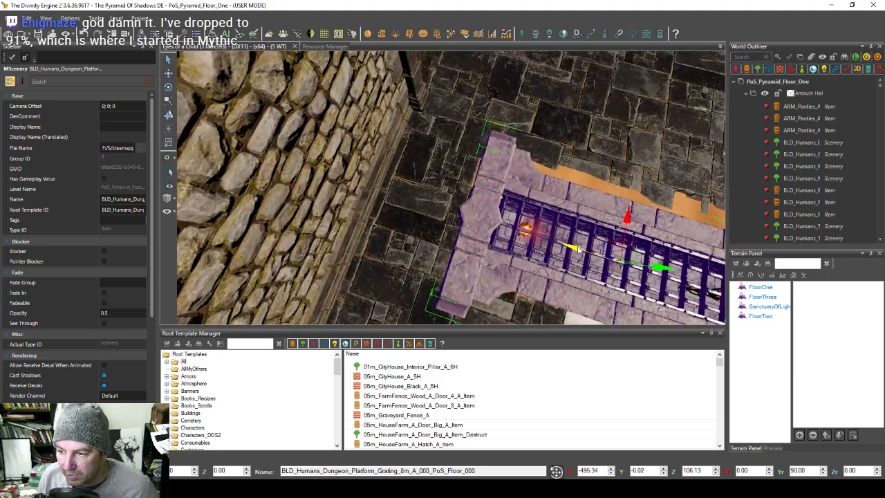
pyautogui.moveTo(577, 250); pyautogui.dragTo(581, 252)
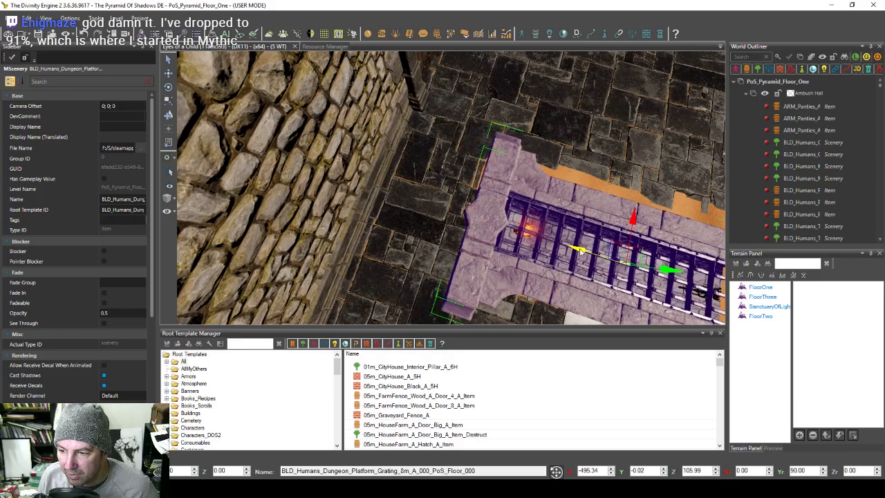
pyautogui.moveTo(581, 252); pyautogui.dragTo(553, 245, button='right')
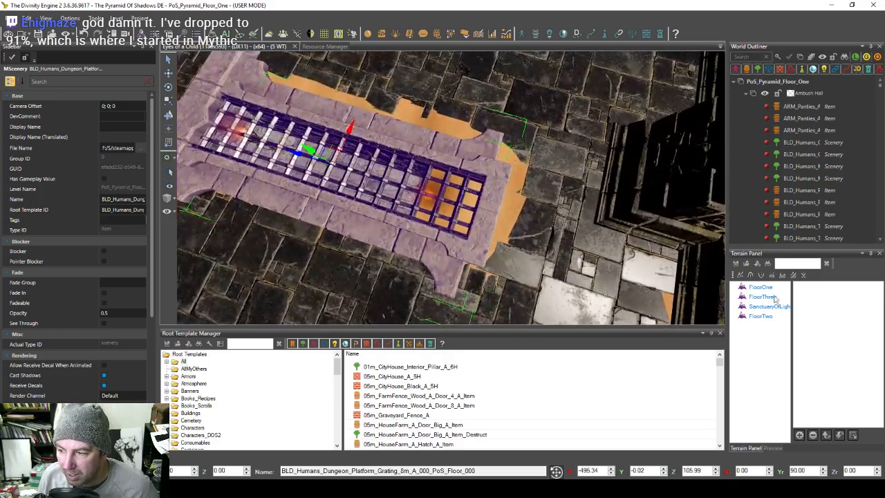
# Step: Restore the paving under the fire grate's end and shift the grate to X -495.45, Z 105.93
pyautogui.click(428, 199)
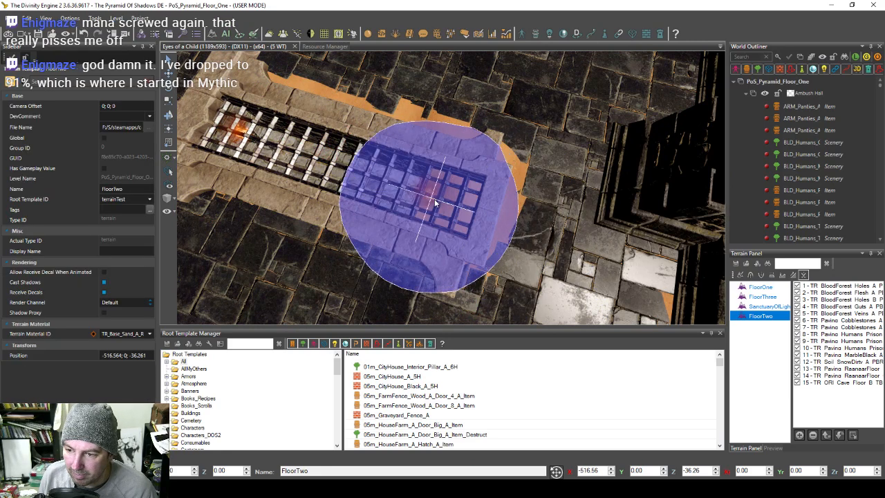
pyautogui.moveTo(517, 231); pyautogui.dragTo(511, 231, button='right')
pyautogui.click(399, 217)
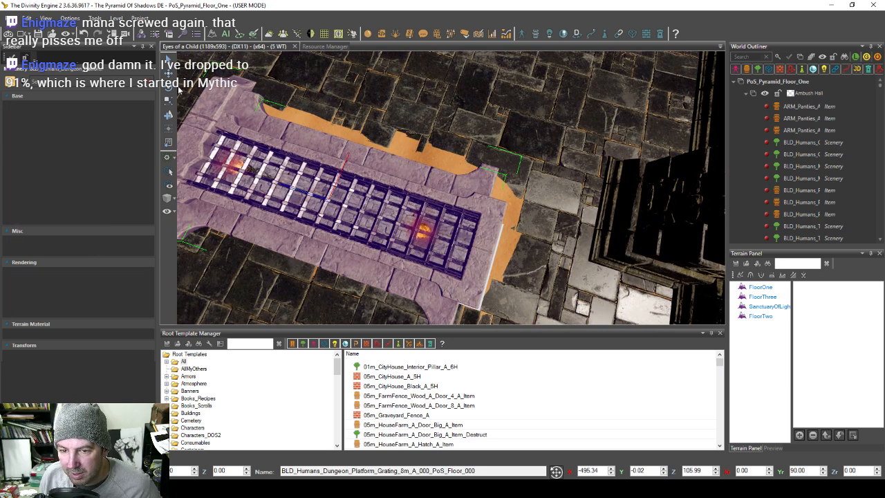
pyautogui.moveTo(292, 190); pyautogui.dragTo(299, 191)
pyautogui.moveTo(298, 191); pyautogui.dragTo(361, 162, button='right')
# Step: Paint layer 14 RaanaarFloor paving on FloorTwo over the exposed sand beside the fire grate and beyond the golden statue
pyautogui.scroll(-5, 399, 142)
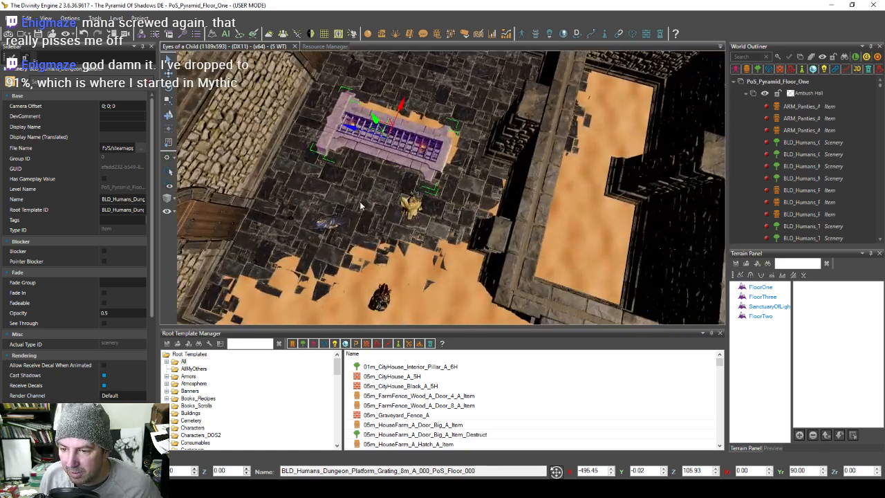
pyautogui.click(621, 261)
pyautogui.click(750, 275)
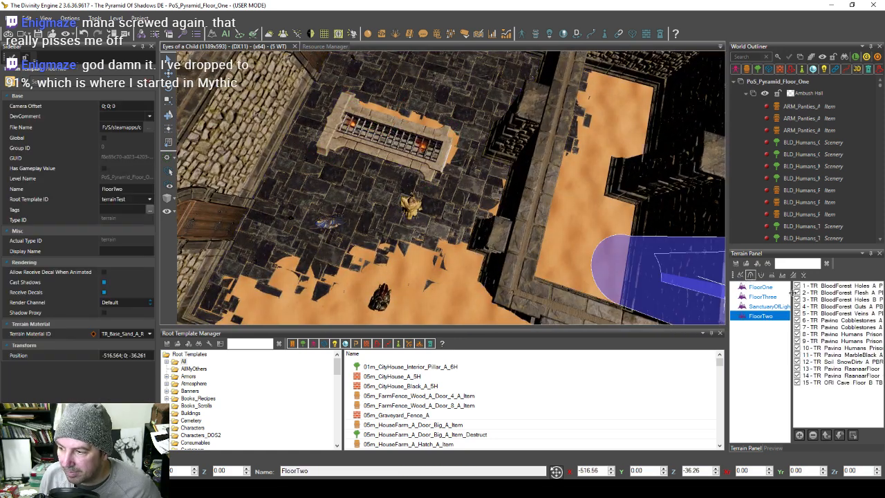
pyautogui.click(741, 275)
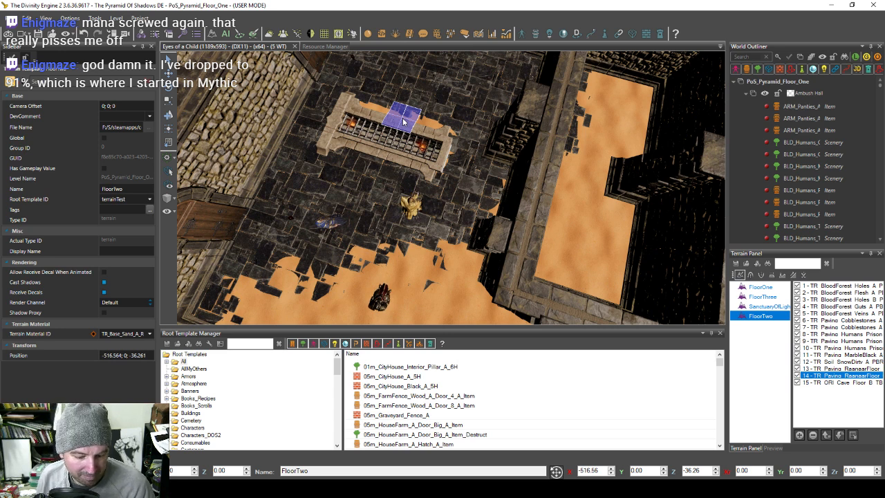
pyautogui.moveTo(405, 121)
pyautogui.mouseDown()
pyautogui.moveTo(376, 110)
pyautogui.moveTo(440, 137)
pyautogui.moveTo(364, 163)
pyautogui.moveTo(401, 181)
pyautogui.moveTo(434, 256)
pyautogui.mouseUp()
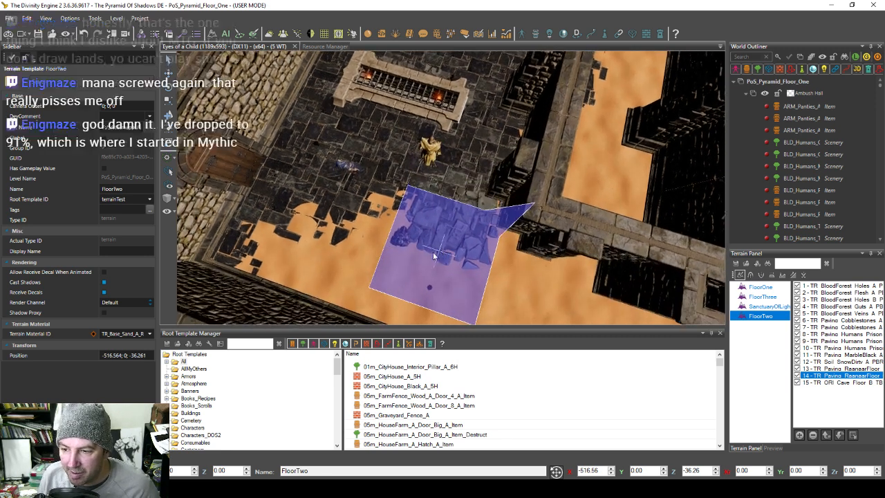
# Step: Cover the remaining sand between the golden statue and the surrounding walls with layer 13 RaanaarFloor paving
pyautogui.click(838, 371)
pyautogui.moveTo(336, 203)
pyautogui.mouseDown()
pyautogui.moveTo(450, 204)
pyautogui.moveTo(405, 253)
pyautogui.moveTo(262, 238)
pyautogui.moveTo(459, 291)
pyautogui.mouseUp()
pyautogui.moveTo(459, 287); pyautogui.dragTo(454, 275, button='middle')
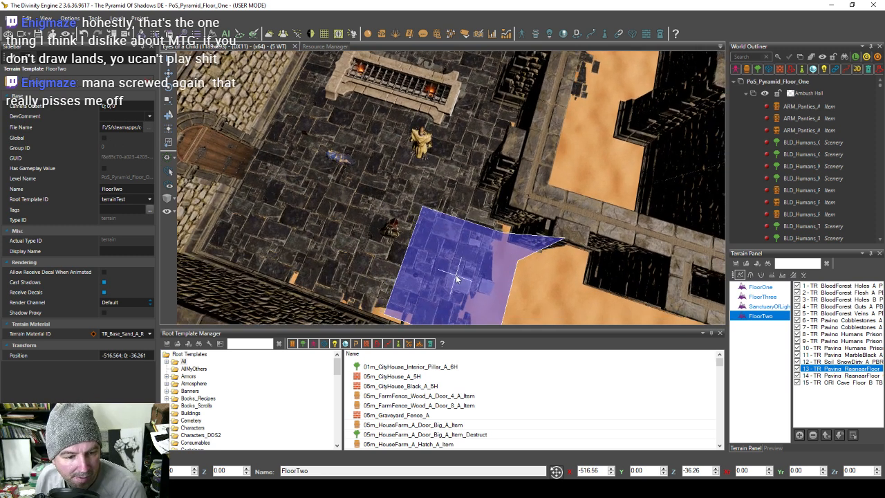
pyautogui.scroll(-1, 456, 275)
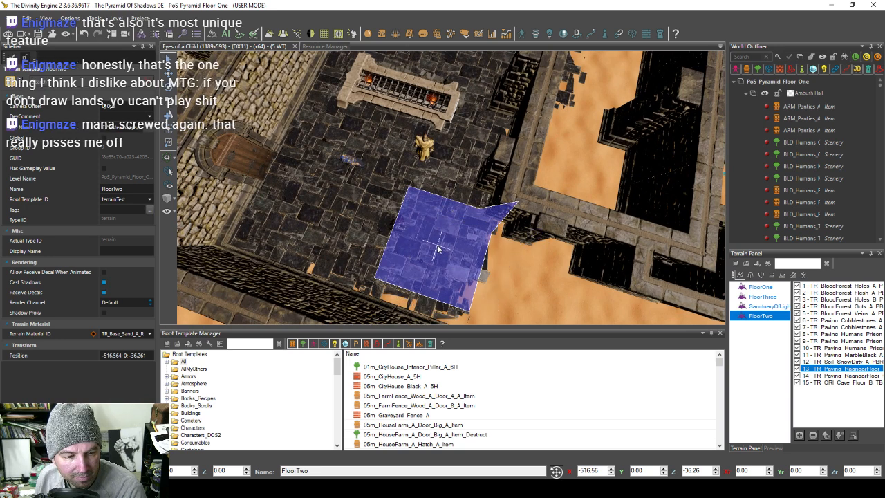
pyautogui.moveTo(437, 249)
pyautogui.mouseDown()
pyautogui.moveTo(574, 281)
pyautogui.moveTo(522, 305)
pyautogui.moveTo(409, 277)
pyautogui.mouseUp()
# Step: Continue the layer 13 RaanaarFloor paving over the sand of the adjoining long hall
pyautogui.press('d')
pyautogui.press('s')
pyautogui.moveTo(376, 245)
pyautogui.mouseDown()
pyautogui.moveTo(298, 203)
pyautogui.moveTo(262, 209)
pyautogui.moveTo(422, 262)
pyautogui.moveTo(454, 222)
pyautogui.moveTo(453, 278)
pyautogui.moveTo(447, 187)
pyautogui.moveTo(457, 145)
pyautogui.moveTo(484, 142)
pyautogui.moveTo(625, 229)
pyautogui.moveTo(650, 201)
pyautogui.moveTo(532, 173)
pyautogui.moveTo(507, 252)
pyautogui.moveTo(635, 250)
pyautogui.mouseUp()
pyautogui.press('w')
pyautogui.moveTo(557, 242)
pyautogui.mouseDown(button='middle')
pyautogui.moveTo(547, 225)
pyautogui.moveTo(547, 237)
pyautogui.moveTo(568, 238)
pyautogui.moveTo(514, 258)
pyautogui.moveTo(529, 258)
pyautogui.moveTo(491, 124)
pyautogui.moveTo(496, 168)
pyautogui.moveTo(510, 154)
pyautogui.moveTo(526, 183)
pyautogui.moveTo(508, 193)
pyautogui.moveTo(484, 162)
pyautogui.moveTo(460, 201)
pyautogui.moveTo(470, 194)
pyautogui.moveTo(466, 205)
pyautogui.moveTo(525, 243)
pyautogui.moveTo(558, 232)
pyautogui.mouseUp(button='middle')
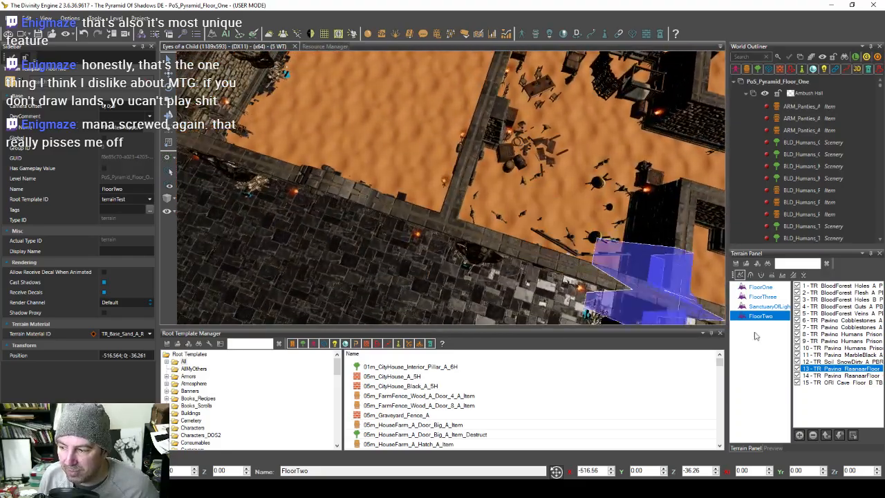
# Step: Paint the layer 11 MarbleBlack paving over the sand in the furnished room and side passage next to the long hall
pyautogui.click(832, 355)
pyautogui.moveTo(553, 187)
pyautogui.mouseDown()
pyautogui.moveTo(561, 204)
pyautogui.moveTo(553, 217)
pyautogui.moveTo(586, 235)
pyautogui.moveTo(575, 229)
pyautogui.moveTo(543, 251)
pyautogui.moveTo(429, 229)
pyautogui.mouseUp()
pyautogui.press('d')
pyautogui.press('w')
pyautogui.moveTo(443, 188)
pyautogui.mouseDown()
pyautogui.moveTo(448, 169)
pyautogui.moveTo(485, 201)
pyautogui.moveTo(532, 194)
pyautogui.moveTo(485, 183)
pyautogui.moveTo(563, 190)
pyautogui.moveTo(554, 178)
pyautogui.moveTo(453, 163)
pyautogui.moveTo(485, 203)
pyautogui.moveTo(575, 226)
pyautogui.moveTo(492, 206)
pyautogui.moveTo(506, 225)
pyautogui.moveTo(479, 200)
pyautogui.moveTo(515, 128)
pyautogui.moveTo(450, 134)
pyautogui.moveTo(395, 163)
pyautogui.moveTo(384, 221)
pyautogui.moveTo(443, 221)
pyautogui.moveTo(366, 229)
pyautogui.moveTo(352, 218)
pyautogui.mouseUp()
pyautogui.press('d')
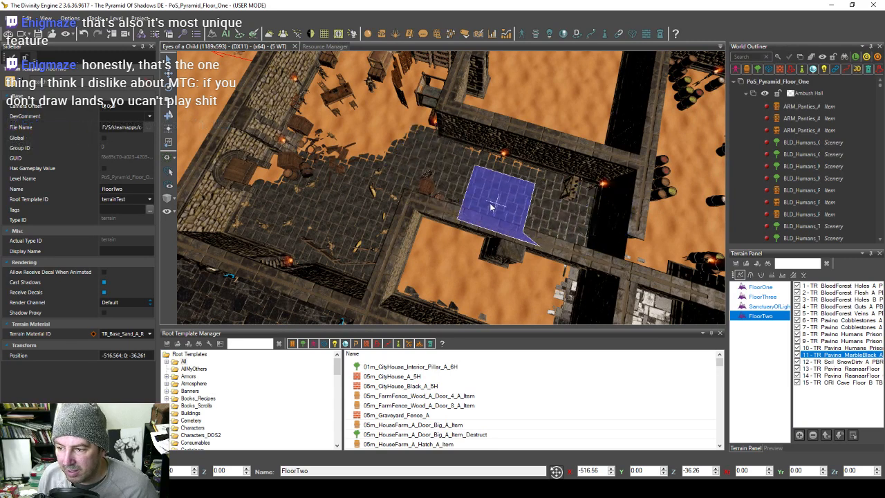
# Step: Extend the layer 11 MarbleBlack paving through the neighbouring large room towards the square stone structure
pyautogui.press('a')
pyautogui.press('w')
pyautogui.press('a')
pyautogui.moveTo(410, 215)
pyautogui.mouseDown()
pyautogui.moveTo(411, 276)
pyautogui.moveTo(373, 257)
pyautogui.moveTo(228, 225)
pyautogui.moveTo(283, 238)
pyautogui.moveTo(415, 187)
pyautogui.moveTo(430, 234)
pyautogui.moveTo(377, 237)
pyautogui.moveTo(390, 192)
pyautogui.moveTo(435, 251)
pyautogui.moveTo(482, 241)
pyautogui.moveTo(442, 257)
pyautogui.moveTo(494, 264)
pyautogui.moveTo(513, 188)
pyautogui.moveTo(518, 212)
pyautogui.moveTo(355, 214)
pyautogui.moveTo(425, 219)
pyautogui.moveTo(405, 144)
pyautogui.moveTo(355, 162)
pyautogui.moveTo(365, 129)
pyautogui.mouseUp()
pyautogui.press('a')
pyautogui.press('w')
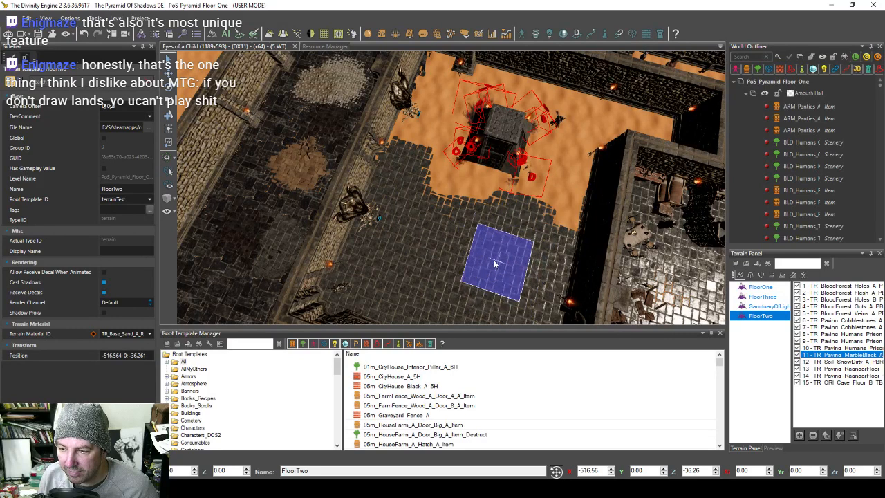
# Step: Cover the sand around the square stone structure and along the adjoining corridor with layer 11 MarbleBlack paving
pyautogui.press('d')
pyautogui.press('w')
pyautogui.moveTo(384, 90); pyautogui.dragTo(479, 104)
pyautogui.moveTo(479, 104); pyautogui.dragTo(425, 136, button='middle')
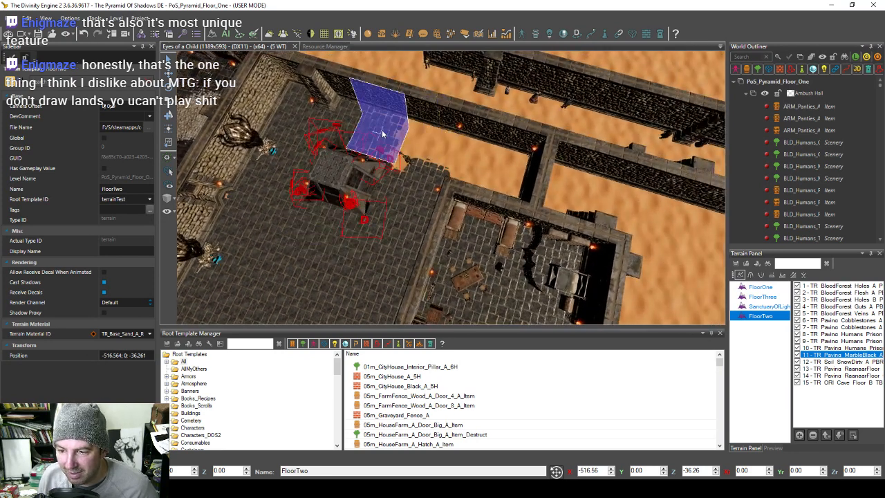
pyautogui.moveTo(382, 133); pyautogui.dragTo(512, 167)
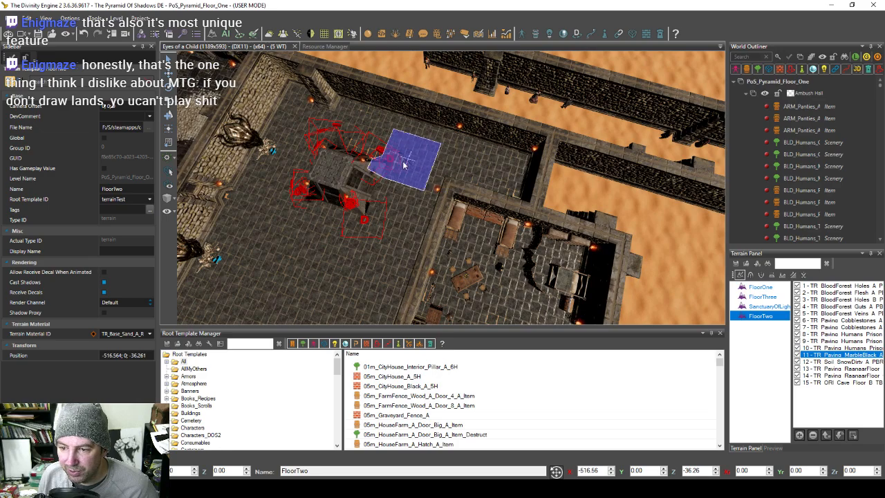
pyautogui.moveTo(389, 208)
pyautogui.mouseDown(button='middle')
pyautogui.moveTo(415, 206)
pyautogui.moveTo(403, 192)
pyautogui.moveTo(431, 178)
pyautogui.mouseUp(button='middle')
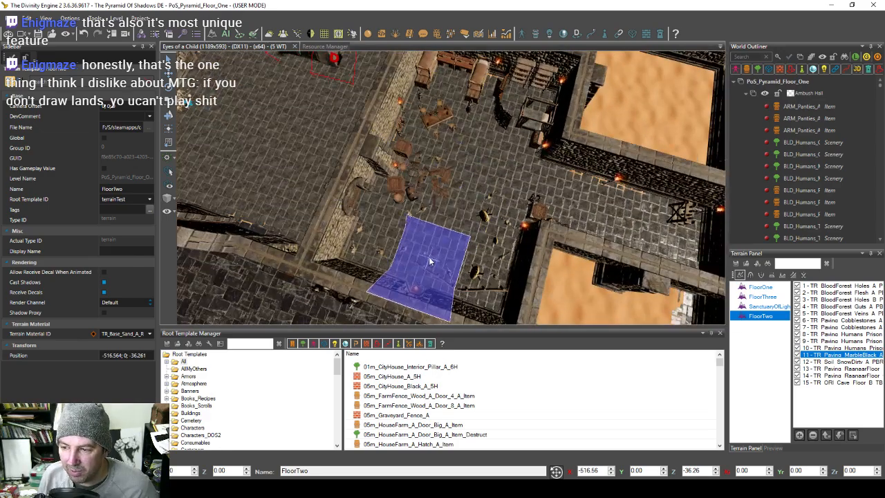
pyautogui.moveTo(430, 261)
pyautogui.mouseDown(button='middle')
pyautogui.moveTo(415, 249)
pyautogui.moveTo(401, 187)
pyautogui.moveTo(430, 187)
pyautogui.mouseUp(button='middle')
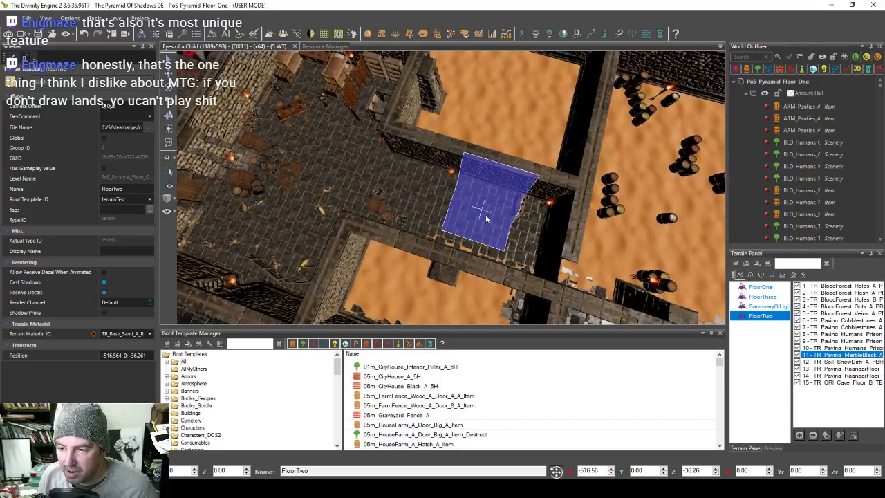
pyautogui.moveTo(526, 267)
pyautogui.mouseDown(button='middle')
pyautogui.moveTo(400, 216)
pyautogui.moveTo(486, 209)
pyautogui.moveTo(547, 233)
pyautogui.mouseUp(button='middle')
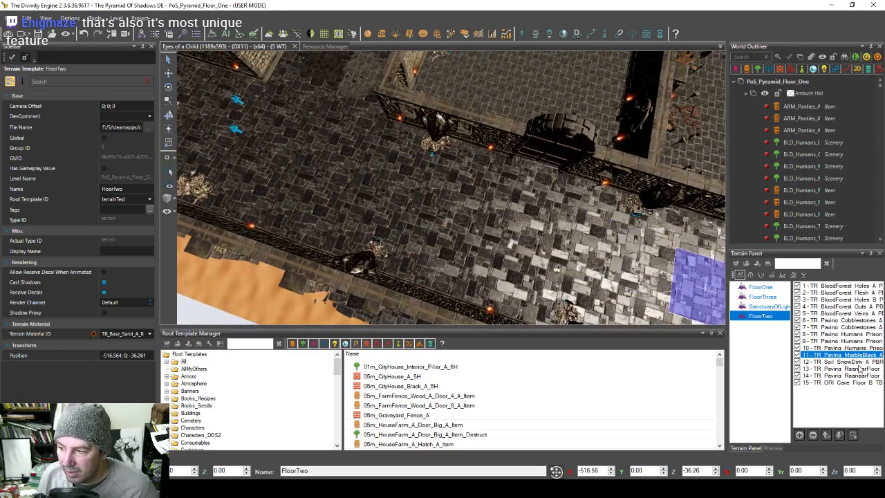
pyautogui.click(856, 368)
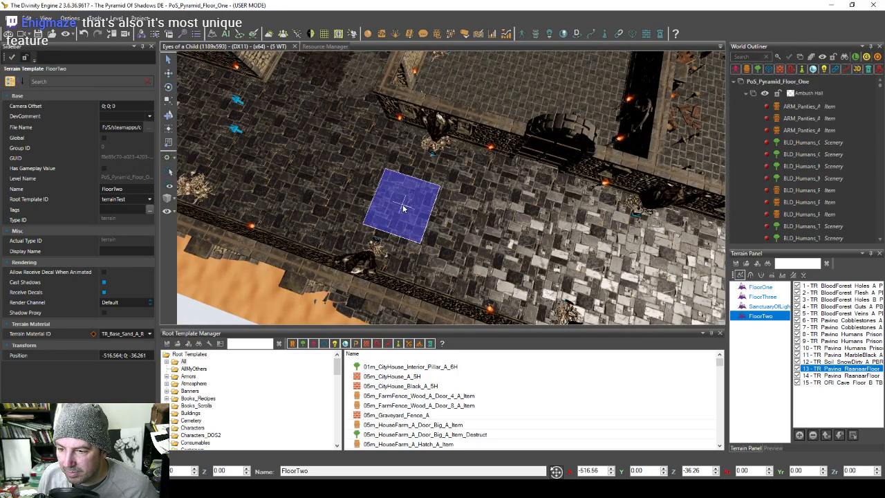
# Step: Paint broken patches of layer 14 RaanaarFloor paving over the sand along the long narrow corridor beside the paved rooms
pyautogui.moveTo(351, 182)
pyautogui.mouseDown(button='middle')
pyautogui.moveTo(388, 220)
pyautogui.moveTo(352, 251)
pyautogui.moveTo(424, 211)
pyautogui.moveTo(405, 247)
pyautogui.moveTo(339, 257)
pyautogui.moveTo(408, 258)
pyautogui.mouseUp(button='middle')
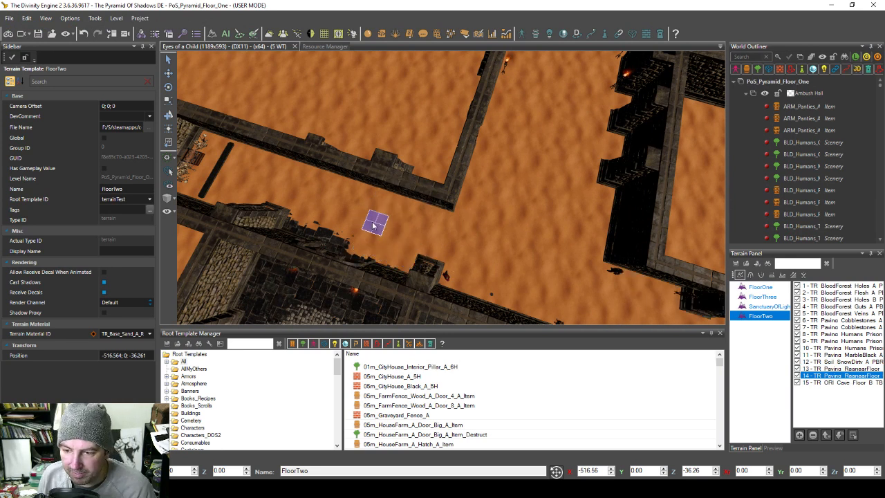
pyautogui.moveTo(339, 214); pyautogui.dragTo(446, 257)
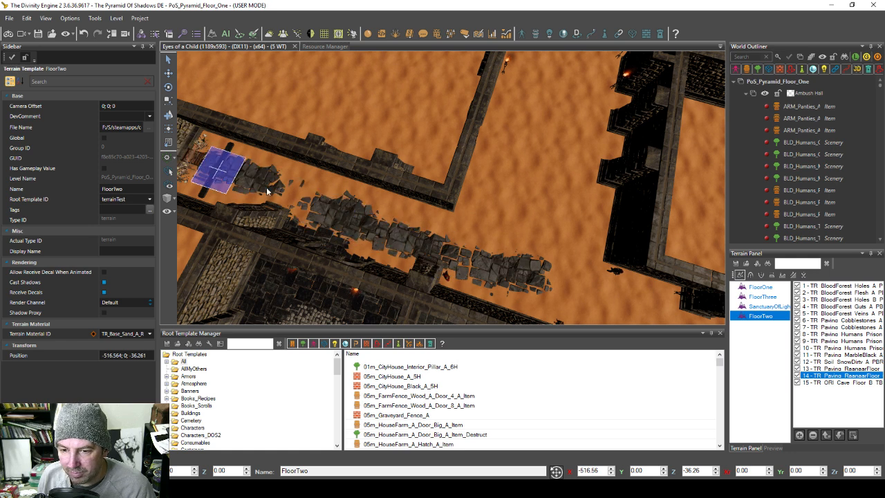
pyautogui.moveTo(282, 192)
pyautogui.mouseDown()
pyautogui.moveTo(405, 213)
pyautogui.moveTo(597, 277)
pyautogui.mouseUp()
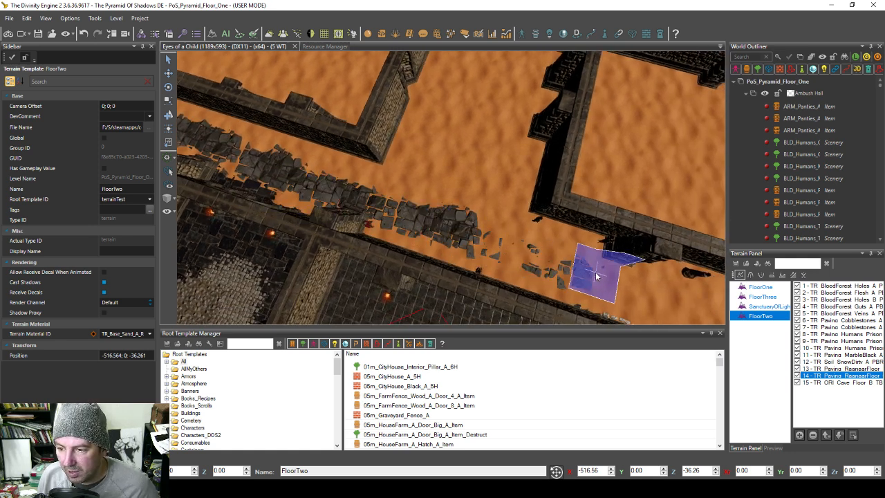
pyautogui.moveTo(542, 273); pyautogui.dragTo(384, 200, button='middle')
pyautogui.moveTo(562, 248); pyautogui.dragTo(417, 218, button='middle')
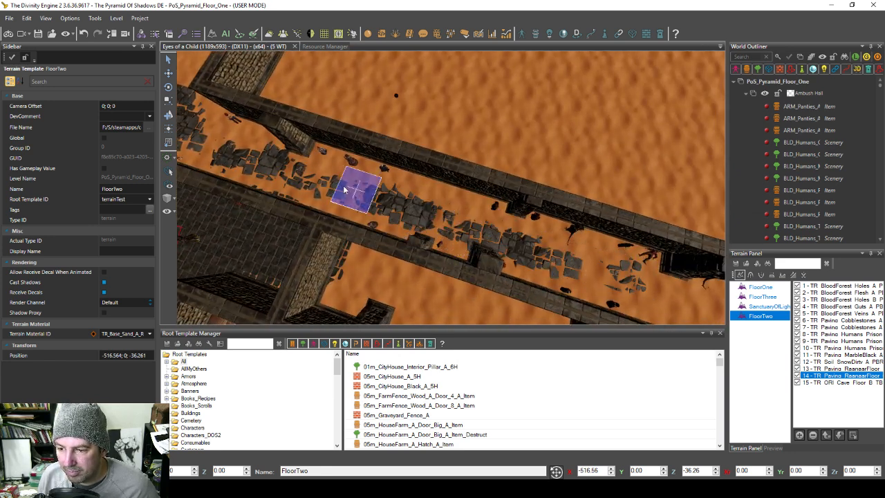
pyautogui.moveTo(487, 257); pyautogui.dragTo(419, 227, button='middle')
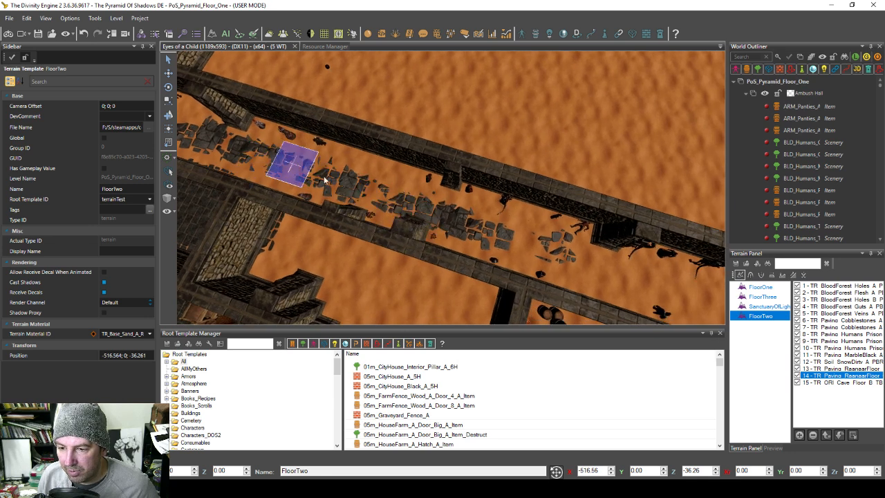
pyautogui.moveTo(511, 246); pyautogui.dragTo(443, 219, button='middle')
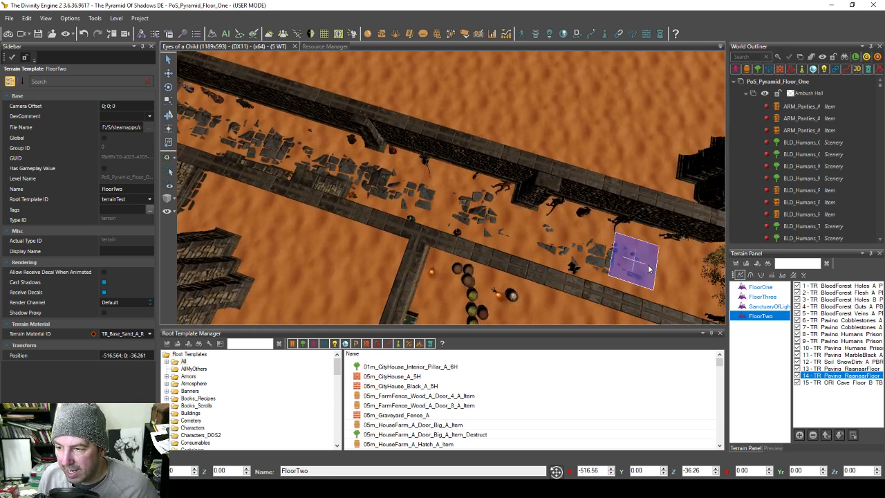
pyautogui.moveTo(649, 269); pyautogui.dragTo(412, 195)
# Step: Scatter layer 14 RaanaarFloor patches over the sand between the trees at the corridor's end
pyautogui.moveTo(477, 218); pyautogui.dragTo(290, 146, button='middle')
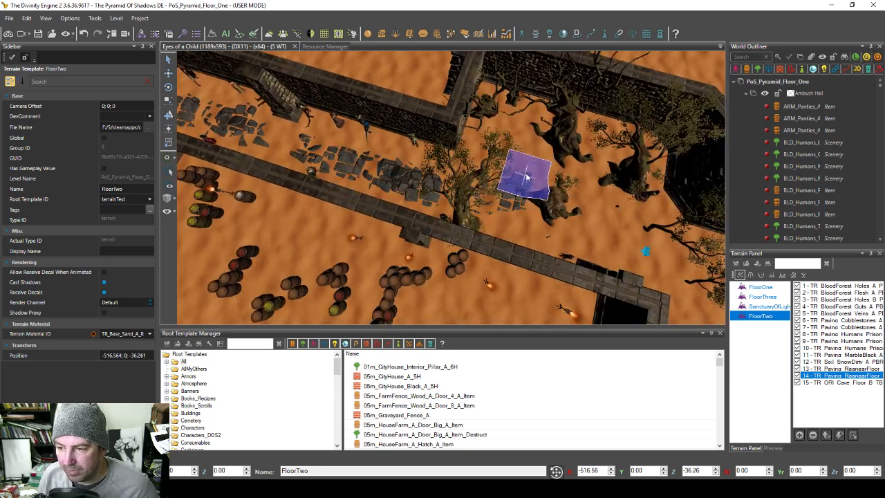
pyautogui.moveTo(484, 217); pyautogui.dragTo(401, 235, button='middle')
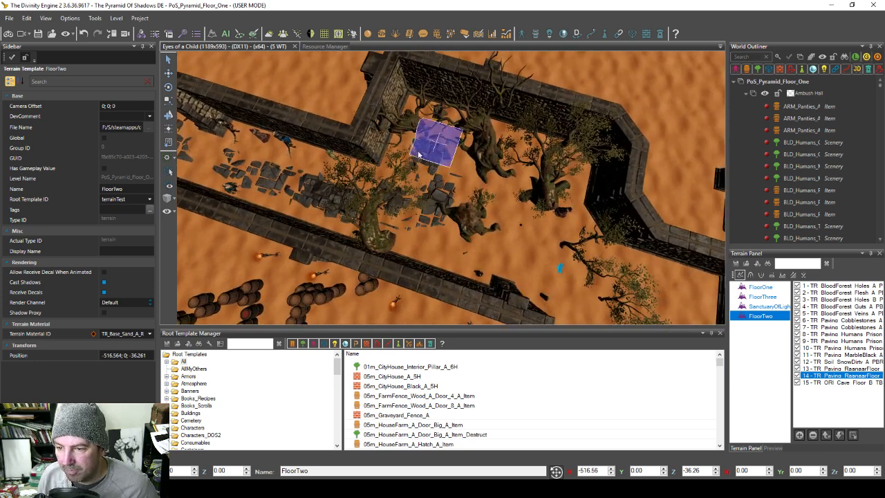
pyautogui.moveTo(464, 274); pyautogui.dragTo(433, 237, button='middle')
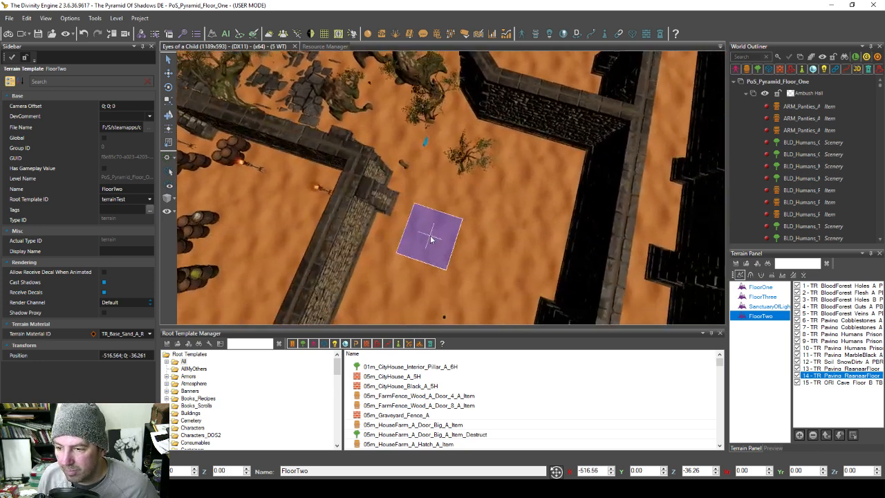
# Step: Continue the layer 14 RaanaarFloor patches through the wide sandy passage from the trees past the winged statue to the paved statue room
pyautogui.moveTo(433, 180); pyautogui.dragTo(444, 268)
pyautogui.moveTo(444, 268); pyautogui.dragTo(448, 238, button='middle')
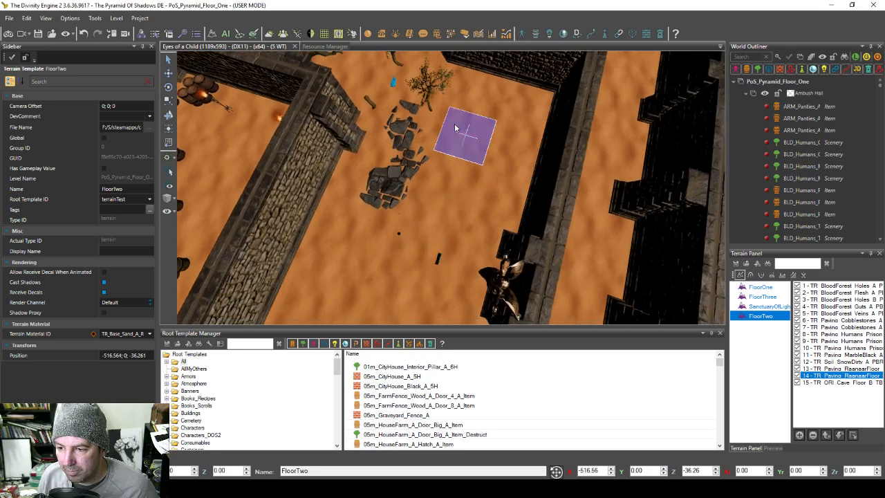
pyautogui.moveTo(484, 139)
pyautogui.mouseDown()
pyautogui.moveTo(452, 211)
pyautogui.moveTo(391, 270)
pyautogui.mouseUp()
pyautogui.moveTo(392, 269)
pyautogui.mouseDown(button='middle')
pyautogui.moveTo(403, 235)
pyautogui.moveTo(406, 253)
pyautogui.moveTo(444, 238)
pyautogui.moveTo(457, 207)
pyautogui.mouseUp(button='middle')
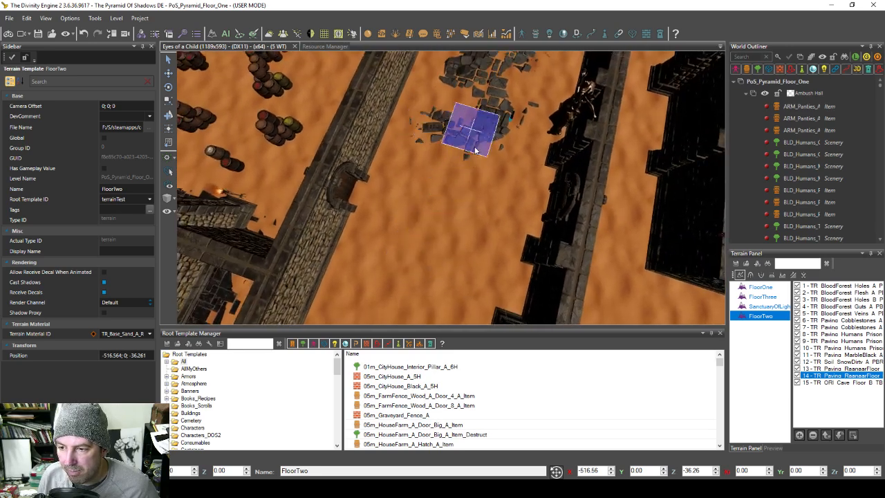
pyautogui.moveTo(475, 151)
pyautogui.mouseDown(button='middle')
pyautogui.moveTo(409, 251)
pyautogui.moveTo(432, 164)
pyautogui.moveTo(421, 191)
pyautogui.mouseUp(button='middle')
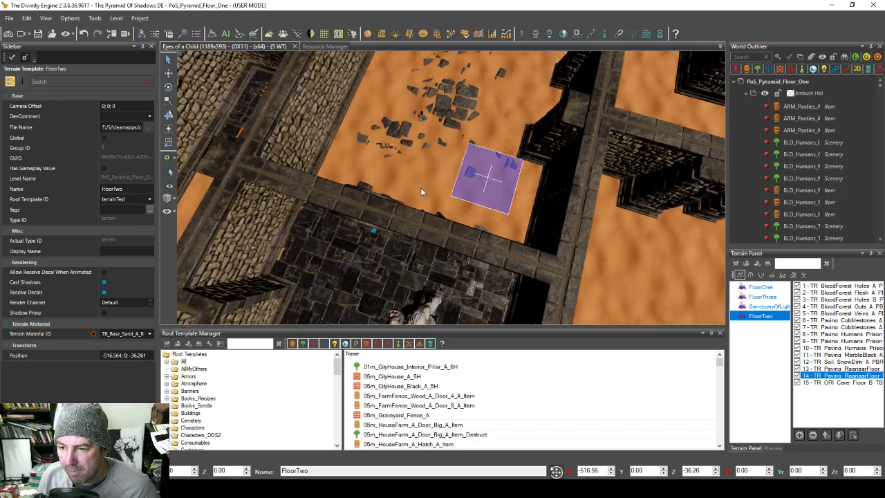
pyautogui.moveTo(479, 191); pyautogui.dragTo(433, 205)
# Step: Paint layer 14 RaanaarFloor patches over the existing paving in the white-statue room and the adjoining fire grate hall
pyautogui.moveTo(419, 207)
pyautogui.mouseDown(button='middle')
pyautogui.moveTo(447, 234)
pyautogui.moveTo(441, 191)
pyautogui.moveTo(417, 168)
pyautogui.moveTo(406, 129)
pyautogui.mouseUp(button='middle')
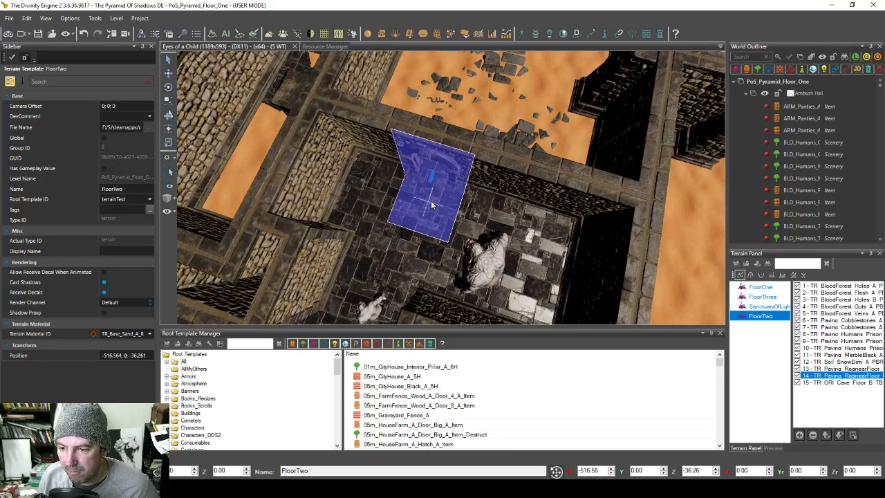
pyautogui.moveTo(512, 197)
pyautogui.mouseDown(button='middle')
pyautogui.moveTo(500, 211)
pyautogui.moveTo(626, 201)
pyautogui.mouseUp(button='middle')
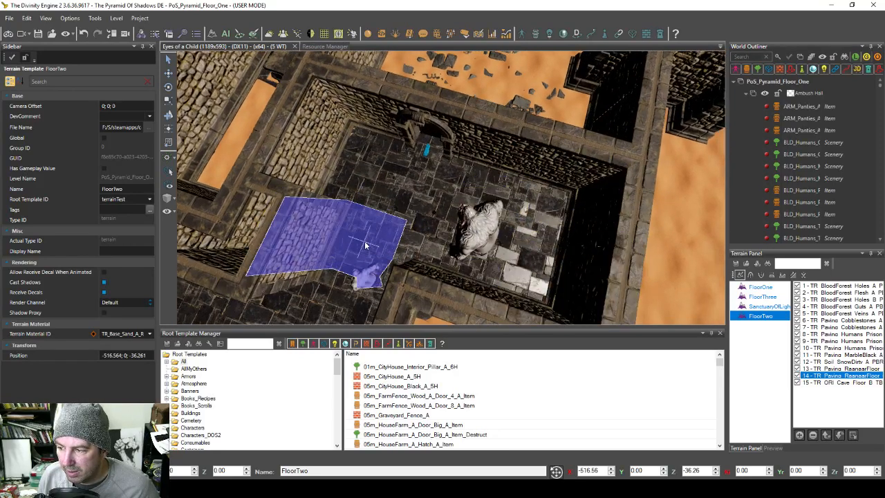
pyautogui.moveTo(366, 246)
pyautogui.mouseDown(button='middle')
pyautogui.moveTo(346, 217)
pyautogui.moveTo(330, 223)
pyautogui.moveTo(403, 242)
pyautogui.mouseUp(button='middle')
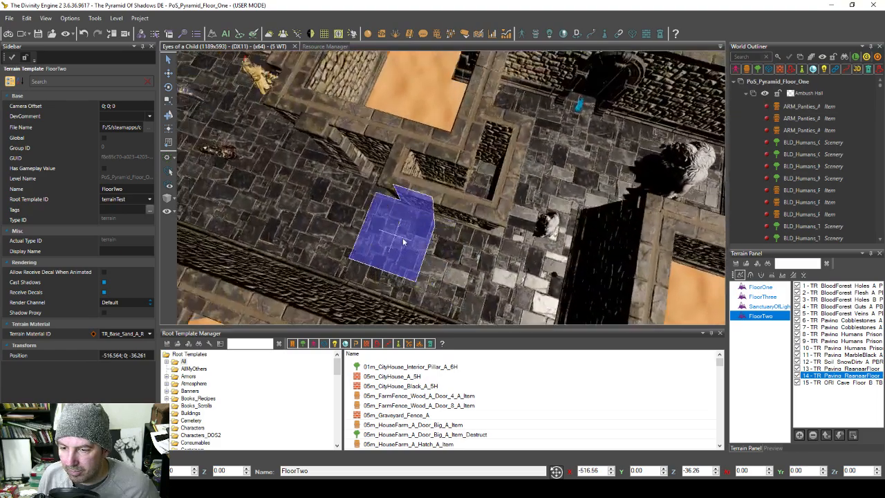
pyautogui.press('a')
pyautogui.press('w')
pyautogui.press('d')
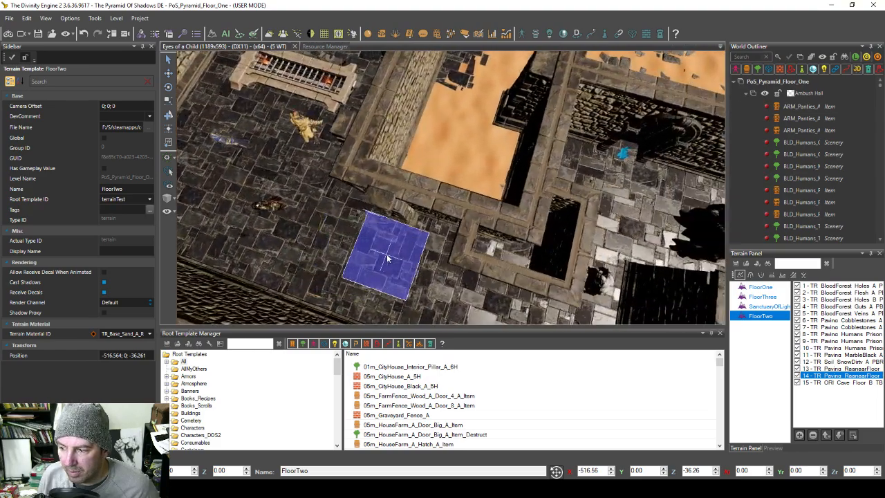
# Step: Blend layer 13 RaanaarFloor paving over the layer 14 patches in the fire grate hall and its connecting passage
pyautogui.click(841, 368)
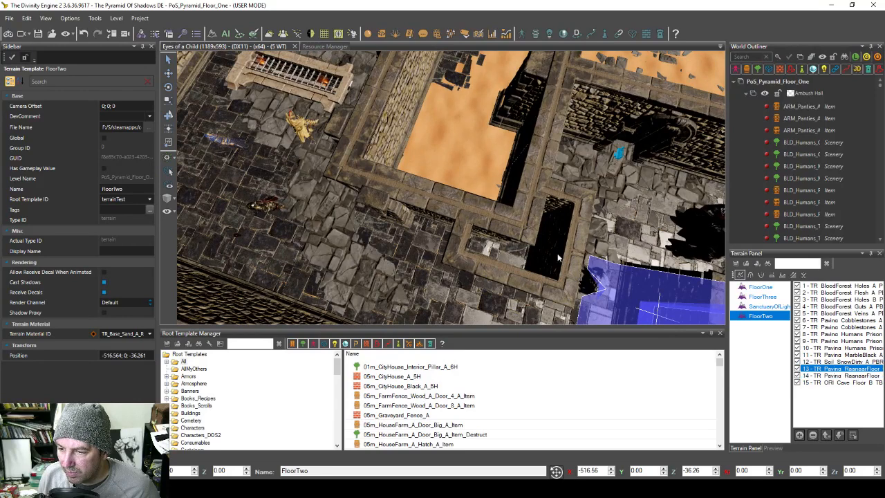
pyautogui.press('w')
pyautogui.press('a')
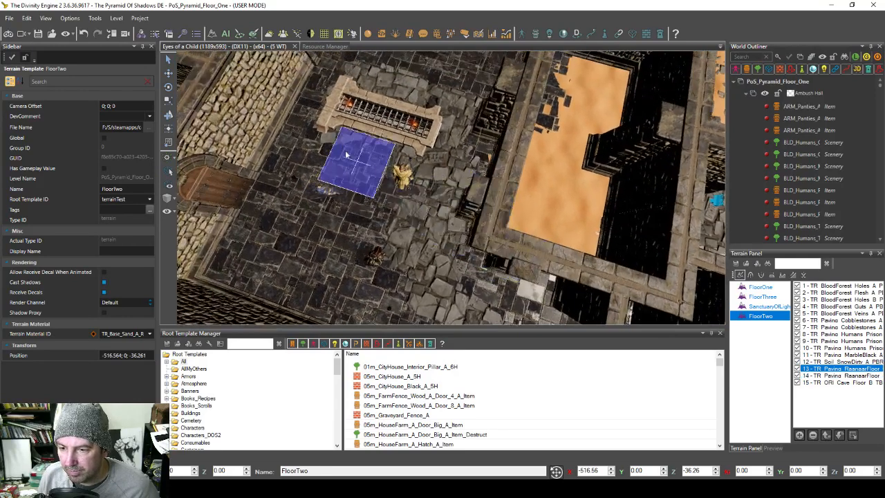
pyautogui.moveTo(401, 97); pyautogui.dragTo(431, 173)
pyautogui.press('s')
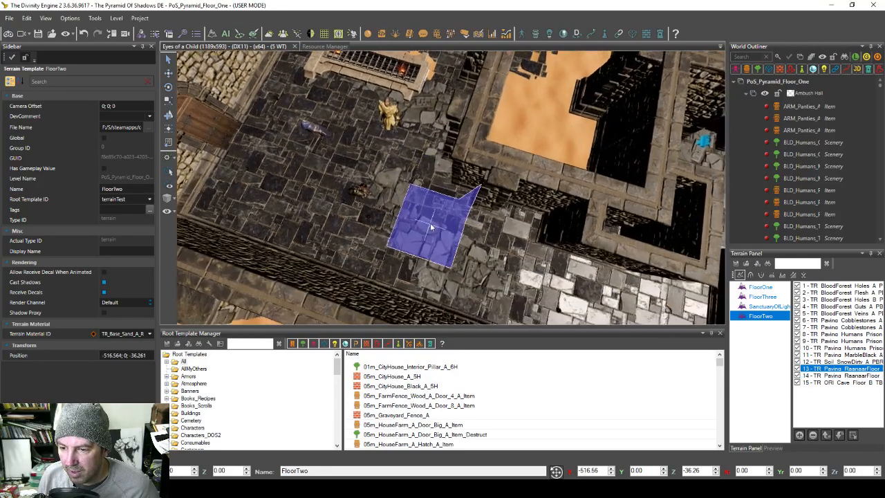
pyautogui.press('d')
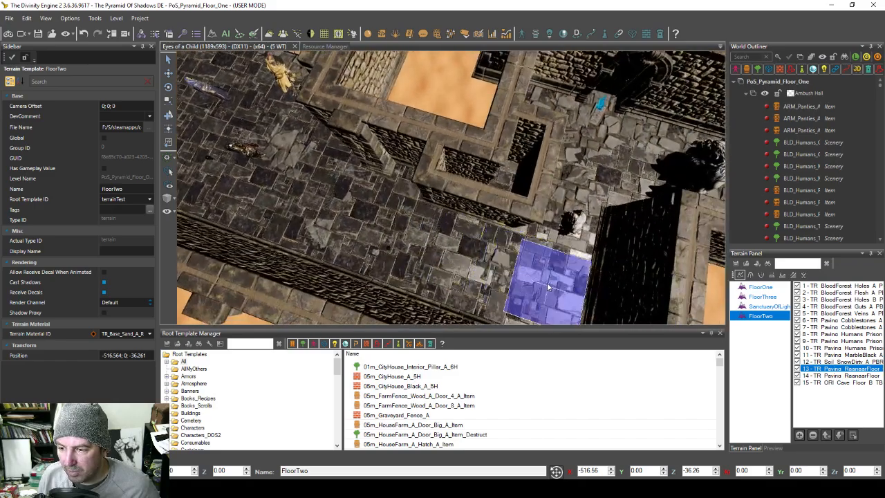
# Step: Touch up the rough stone patches with layer 13 RaanaarFloor paving in the white-statue room, around the fire grate and beside the large door
pyautogui.moveTo(531, 294); pyautogui.dragTo(585, 277, button='right')
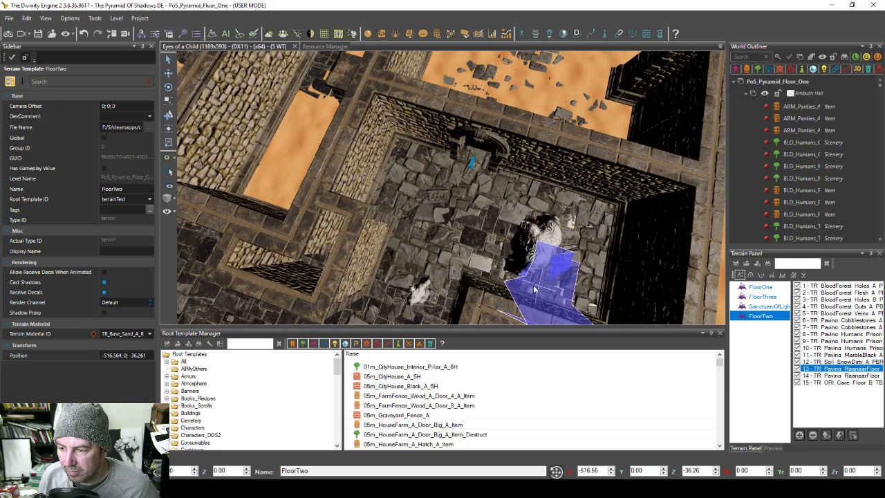
pyautogui.moveTo(256, 174); pyautogui.dragTo(527, 252, button='right')
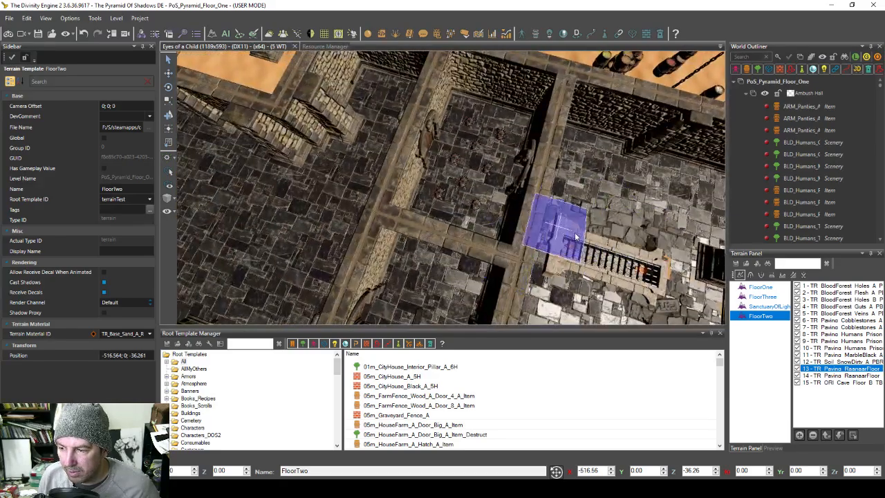
pyautogui.moveTo(575, 232)
pyautogui.mouseDown(button='right')
pyautogui.moveTo(443, 221)
pyautogui.moveTo(490, 204)
pyautogui.mouseUp(button='right')
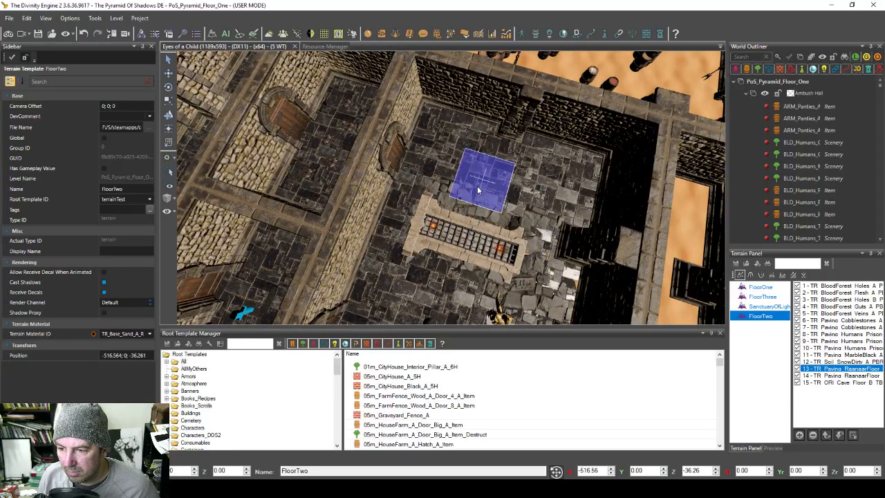
pyautogui.moveTo(472, 213)
pyautogui.mouseDown(button='right')
pyautogui.moveTo(503, 209)
pyautogui.moveTo(519, 249)
pyautogui.moveTo(477, 226)
pyautogui.moveTo(451, 246)
pyautogui.moveTo(467, 249)
pyautogui.moveTo(351, 158)
pyautogui.mouseUp(button='right')
pyautogui.moveTo(373, 222)
pyautogui.mouseDown(button='right')
pyautogui.moveTo(346, 203)
pyautogui.moveTo(450, 192)
pyautogui.mouseUp(button='right')
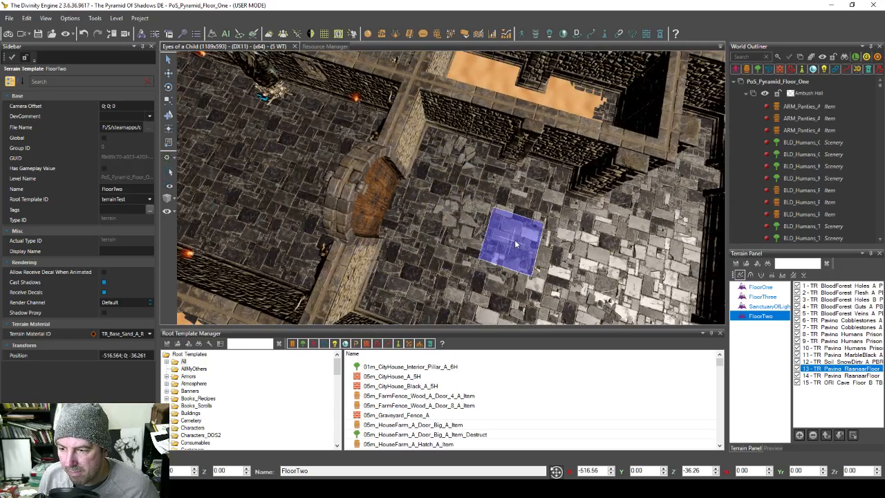
# Step: Blend rough stone patches into the layer 13 RaanaarFloor paving along the torch-lit long hall and its junction
pyautogui.moveTo(408, 229); pyautogui.dragTo(459, 247, button='right')
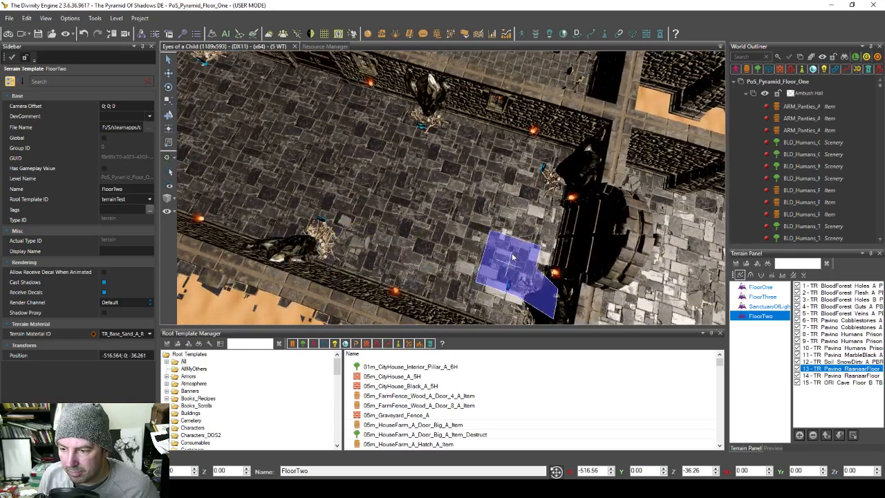
pyautogui.moveTo(337, 205)
pyautogui.mouseDown(button='middle')
pyautogui.moveTo(369, 223)
pyautogui.moveTo(394, 206)
pyautogui.mouseUp(button='middle')
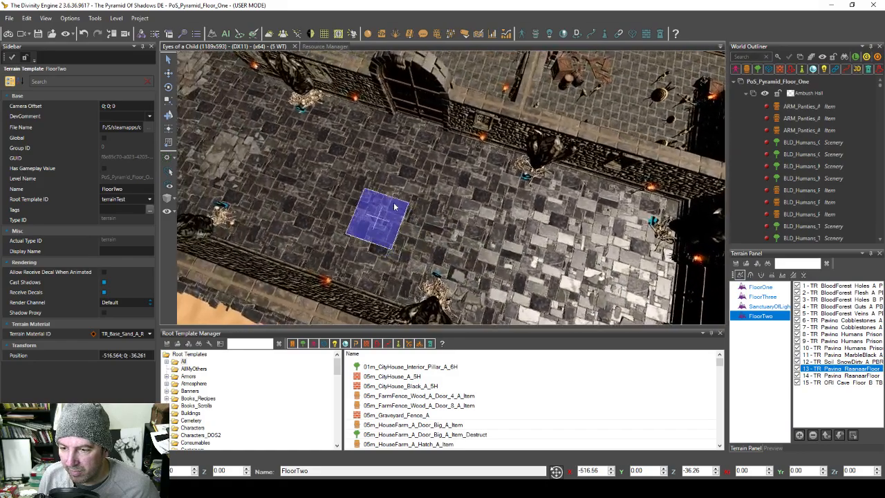
pyautogui.moveTo(311, 204)
pyautogui.mouseDown(button='middle')
pyautogui.moveTo(349, 211)
pyautogui.moveTo(372, 198)
pyautogui.moveTo(413, 211)
pyautogui.moveTo(409, 203)
pyautogui.moveTo(375, 211)
pyautogui.moveTo(379, 225)
pyautogui.mouseUp(button='middle')
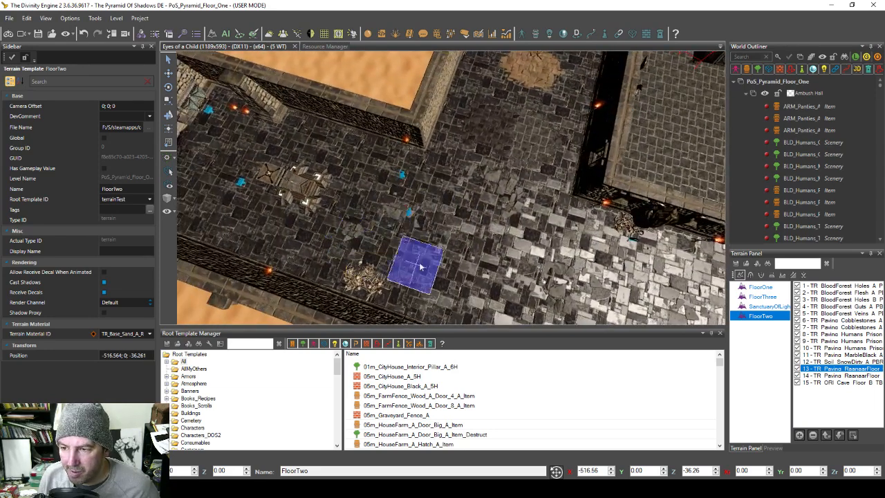
# Step: Clear the bare sandy spot from the side hall's paving, working through terrain layers 10, 12, 11 and 8
pyautogui.moveTo(476, 161); pyautogui.dragTo(452, 172, button='middle')
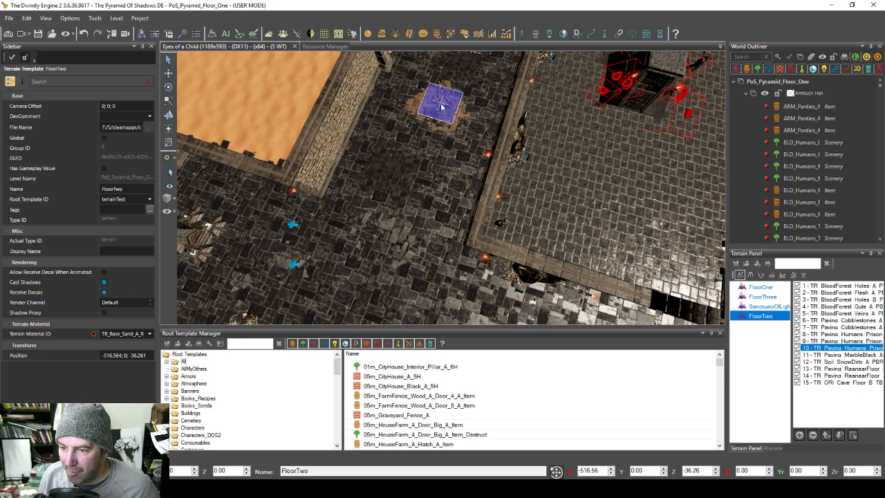
pyautogui.moveTo(396, 194)
pyautogui.mouseDown(button='middle')
pyautogui.moveTo(420, 214)
pyautogui.moveTo(450, 207)
pyautogui.mouseUp(button='middle')
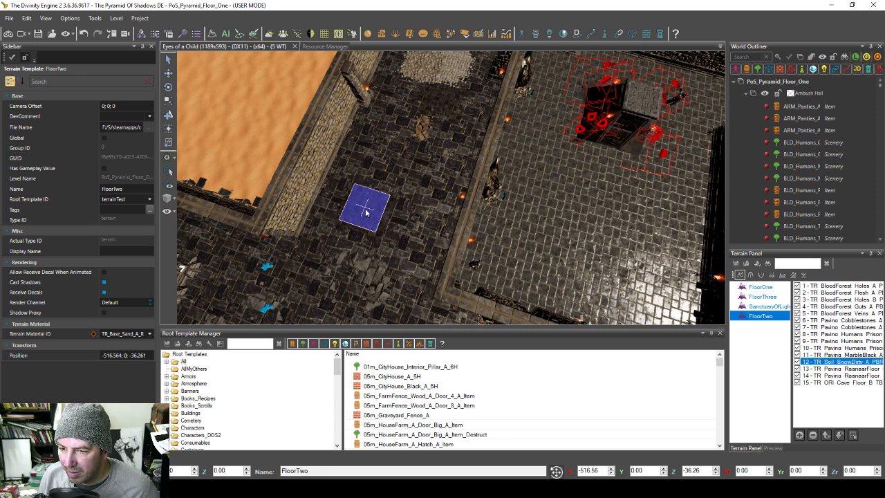
pyautogui.moveTo(404, 195); pyautogui.dragTo(396, 217, button='middle')
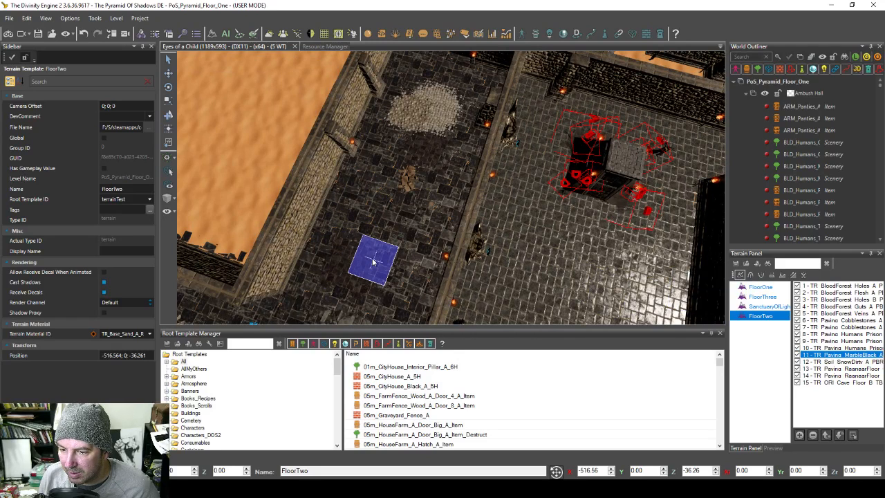
pyautogui.moveTo(354, 251); pyautogui.dragTo(358, 240, button='middle')
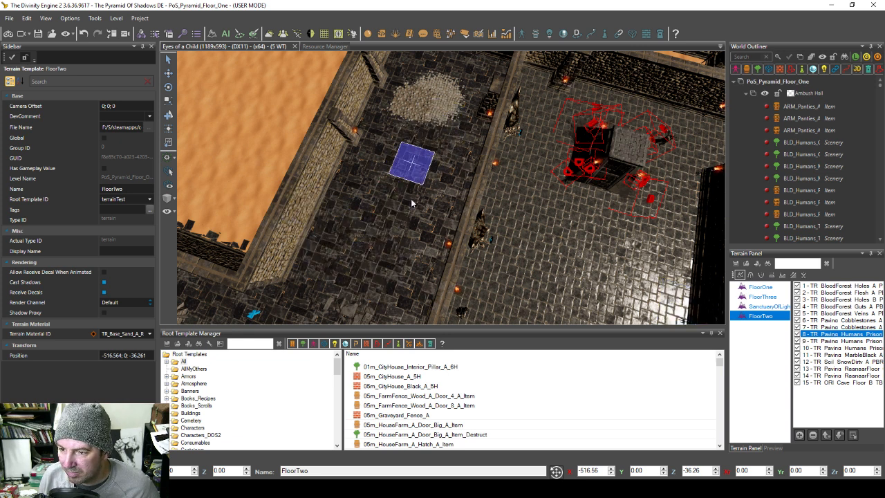
# Step: Examine the paving around the obelisk near the arched end of the hall and enlarge the terrain brush by two sizes
pyautogui.press('s')
pyautogui.press('a')
pyautogui.scroll(2, 477, 206)
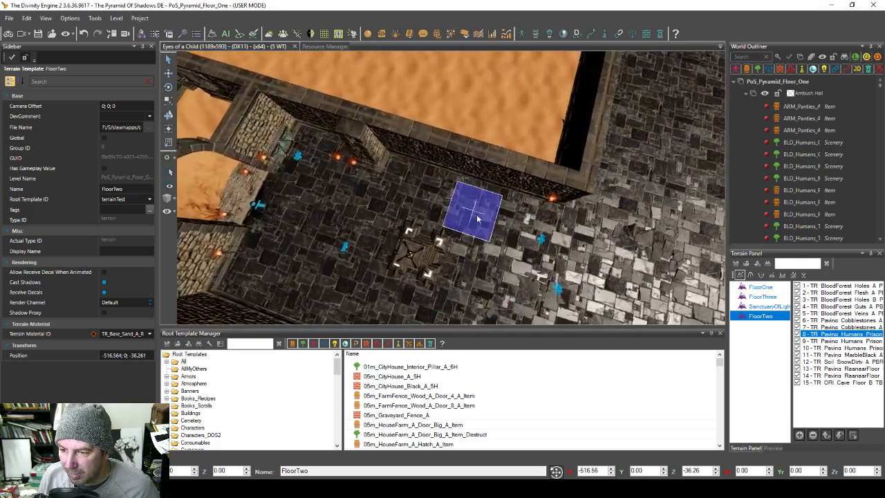
pyautogui.press('a')
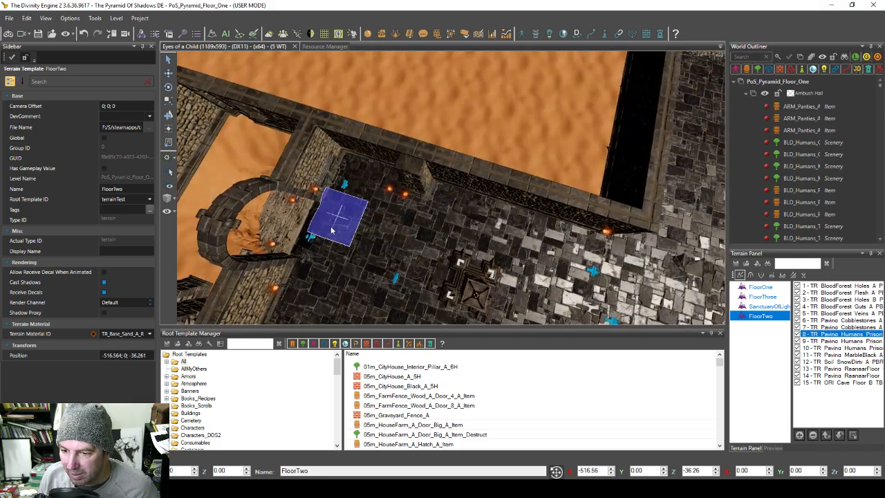
pyautogui.press('s')
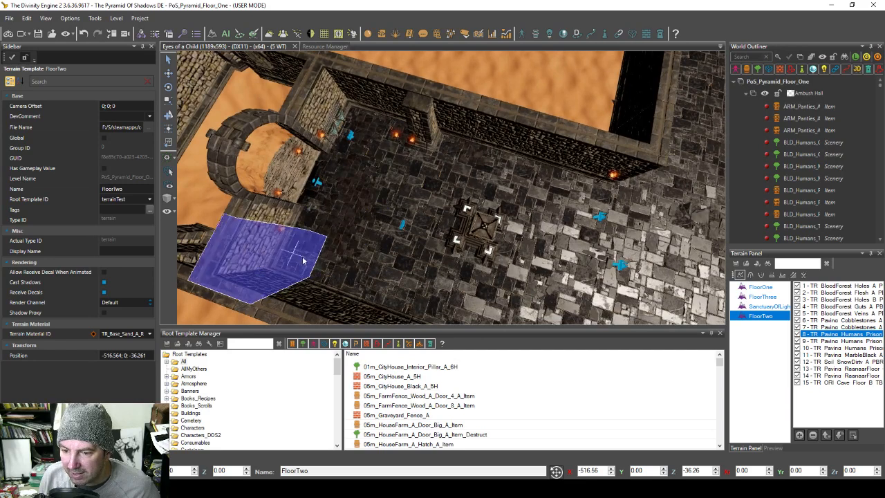
pyautogui.press('d')
pyautogui.press('s')
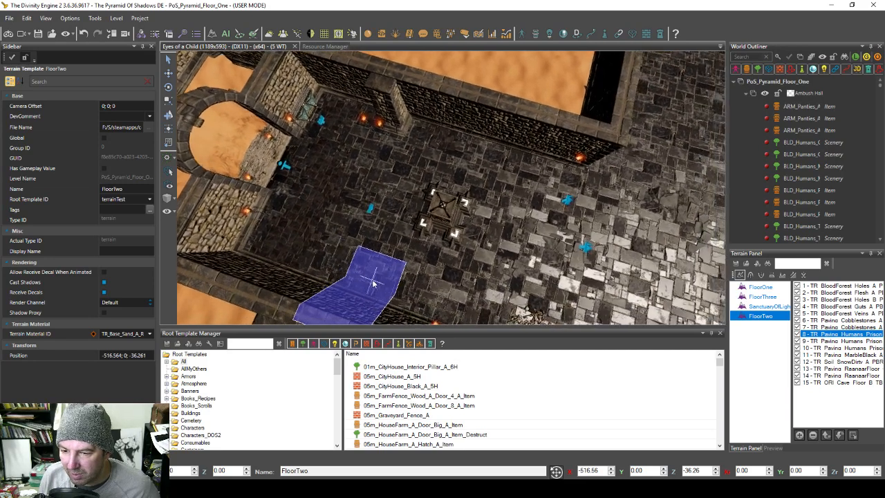
pyautogui.press('d')
pyautogui.press('s')
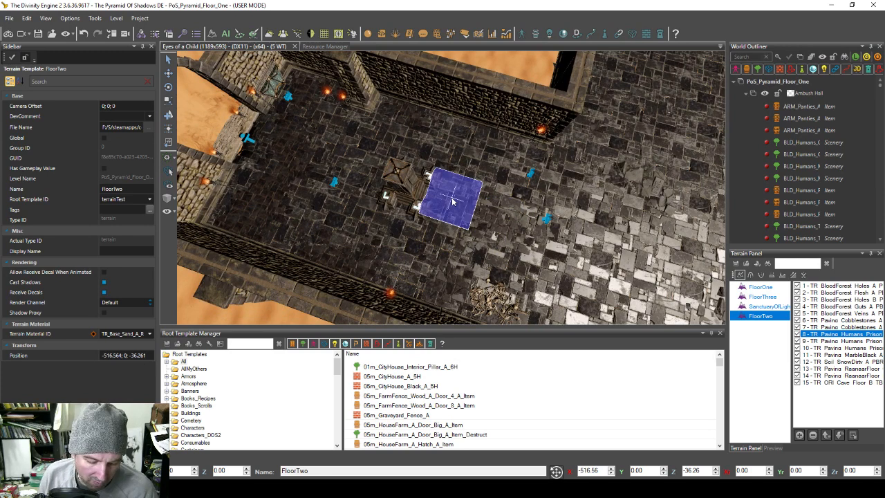
pyautogui.press('KP_Add')
pyautogui.press('KP_Add')
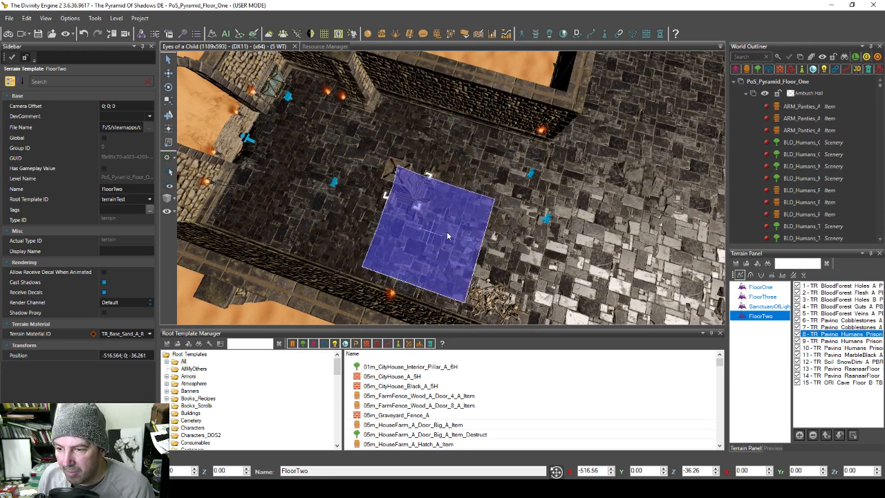
# Step: Inspect the paving and broken stone patches from the bone pile through the wide junction and back to the obelisk
pyautogui.press('d')
pyautogui.press('s')
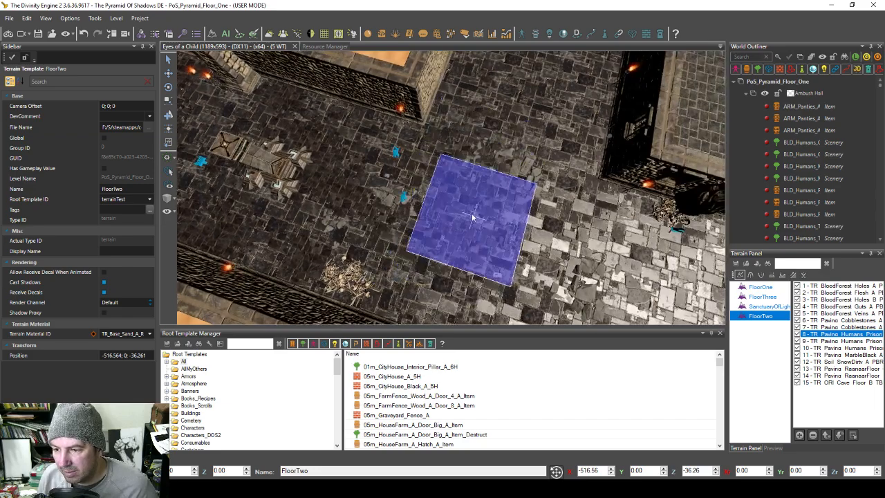
pyautogui.press('s')
pyautogui.press('d')
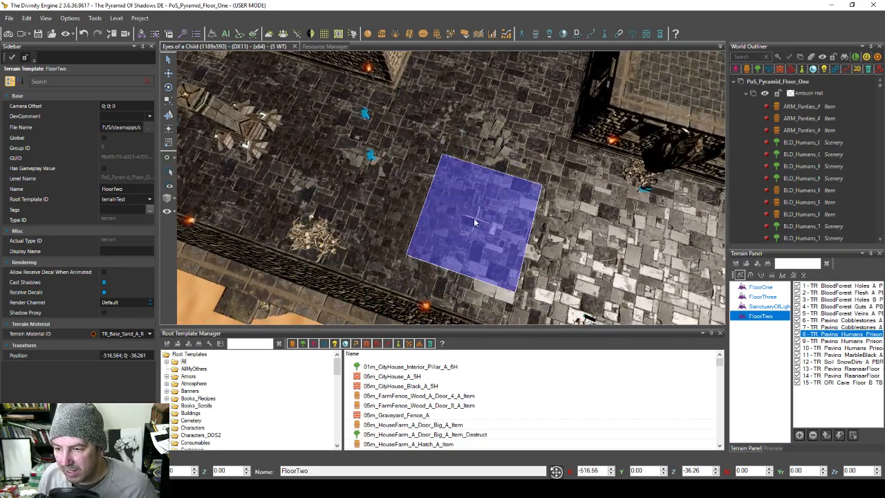
pyautogui.press('d')
pyautogui.press('s')
pyautogui.press('w')
pyautogui.press('a')
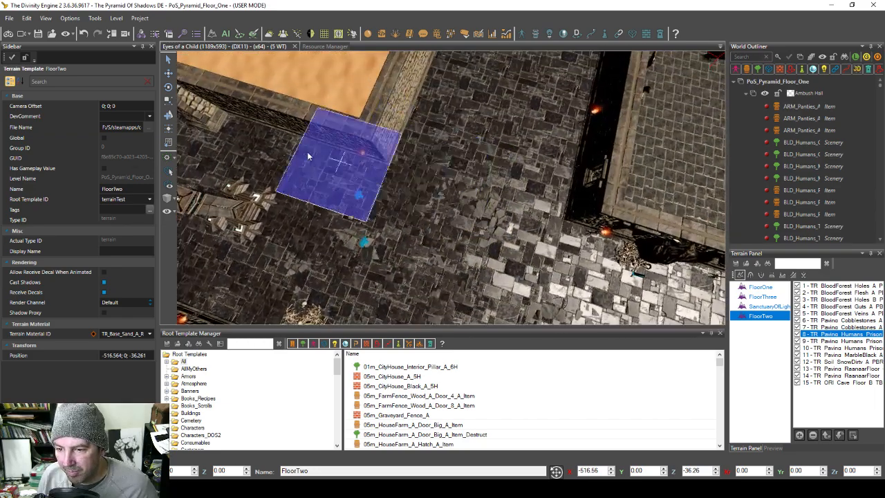
pyautogui.press('s')
pyautogui.press('d')
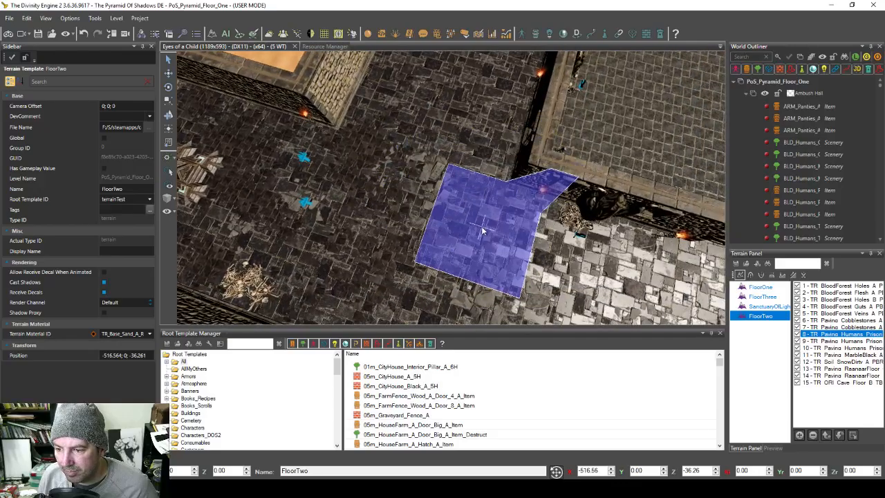
pyautogui.press('s')
pyautogui.press('d')
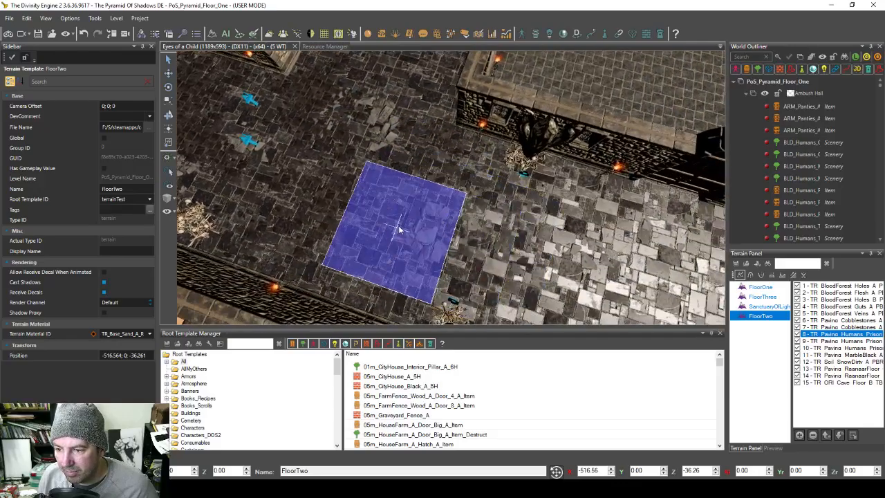
pyautogui.press('e')
pyautogui.press('a')
pyautogui.press('s')
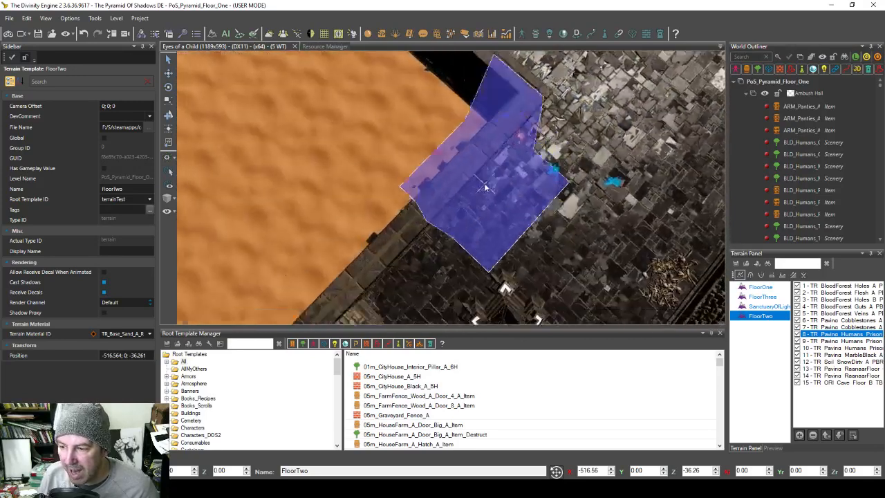
pyautogui.press('s')
pyautogui.moveTo(480, 181)
pyautogui.mouseDown(button='middle')
pyautogui.moveTo(514, 205)
pyautogui.moveTo(495, 207)
pyautogui.moveTo(490, 185)
pyautogui.mouseUp(button='middle')
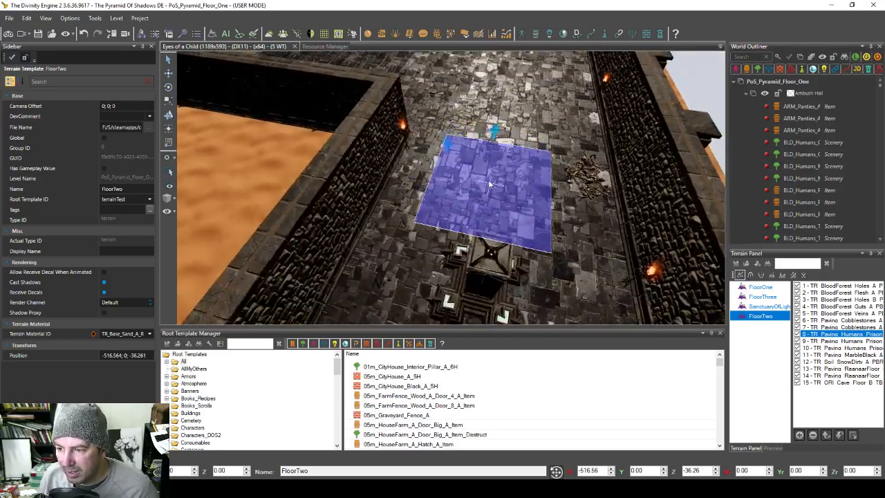
pyautogui.press('w')
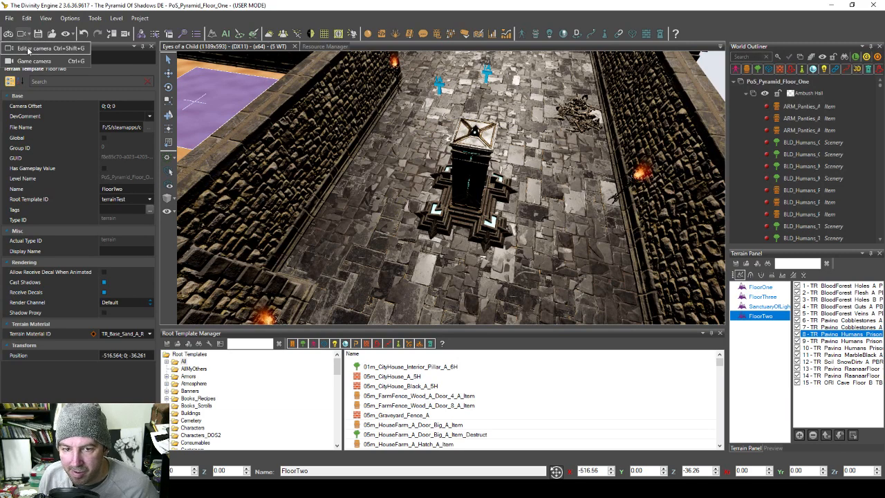
pyautogui.click(33, 61)
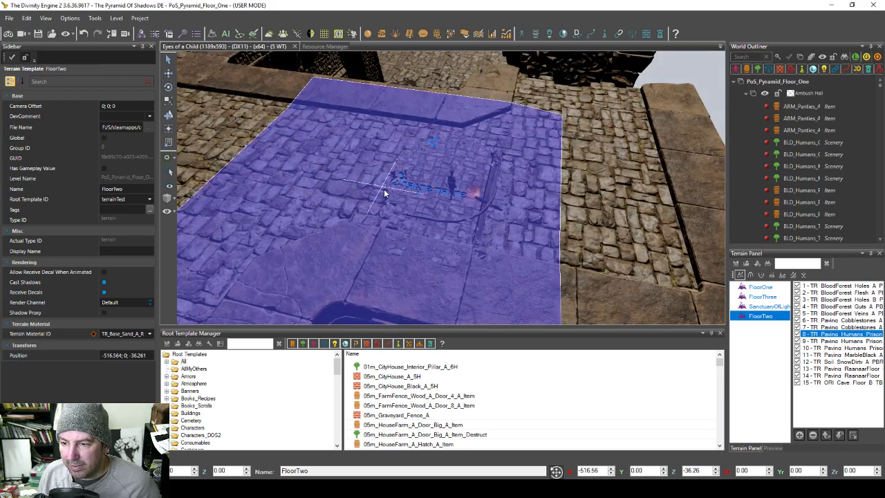
pyautogui.moveTo(383, 194); pyautogui.dragTo(131, 91, button='middle')
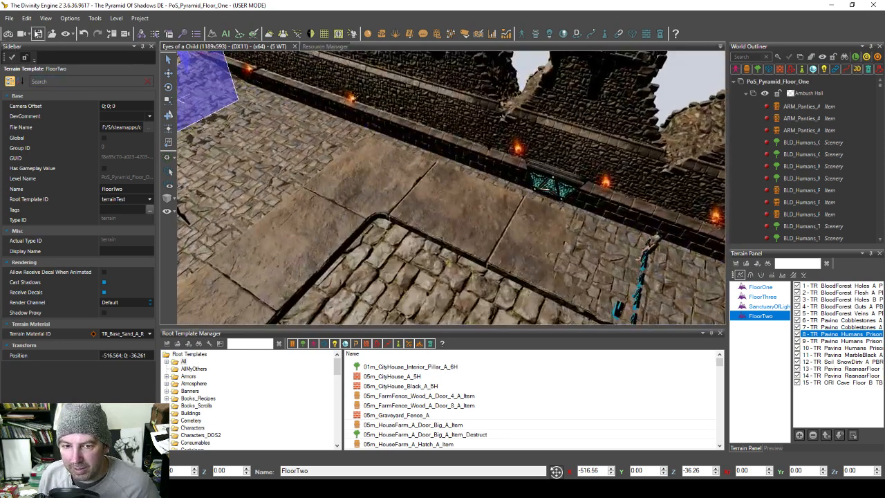
pyautogui.click(31, 49)
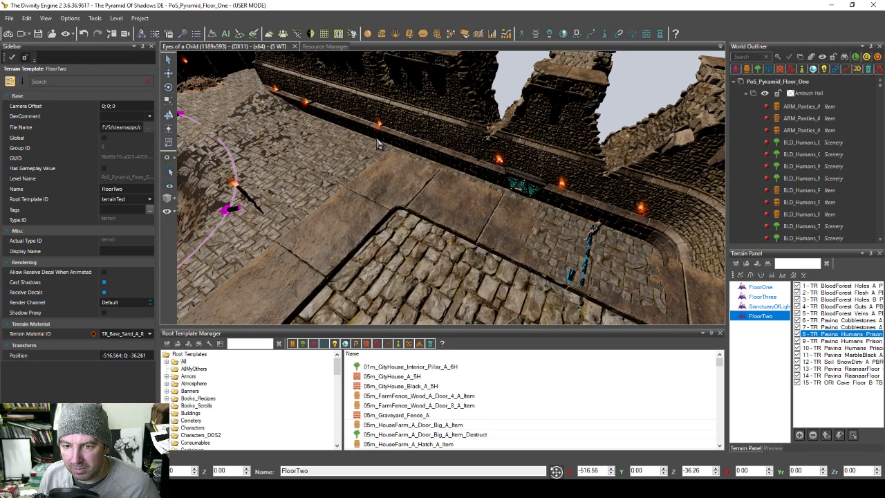
# Step: Bring the character into the obelisk hall and switch to the game camera there
pyautogui.scroll(-12, 377, 143)
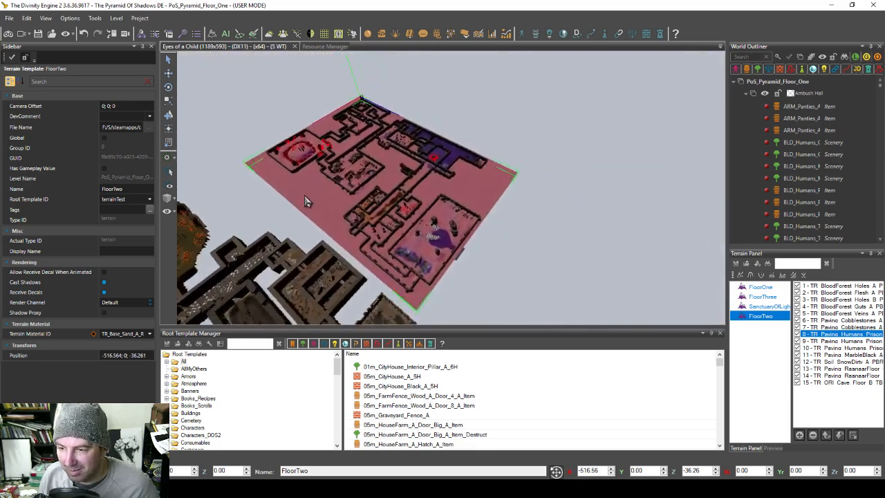
pyautogui.scroll(10, 305, 201)
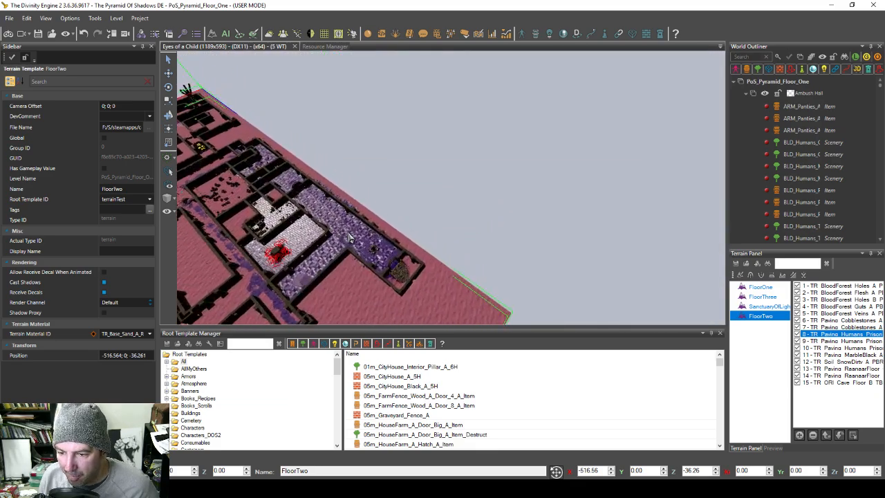
pyautogui.scroll(8, 349, 238)
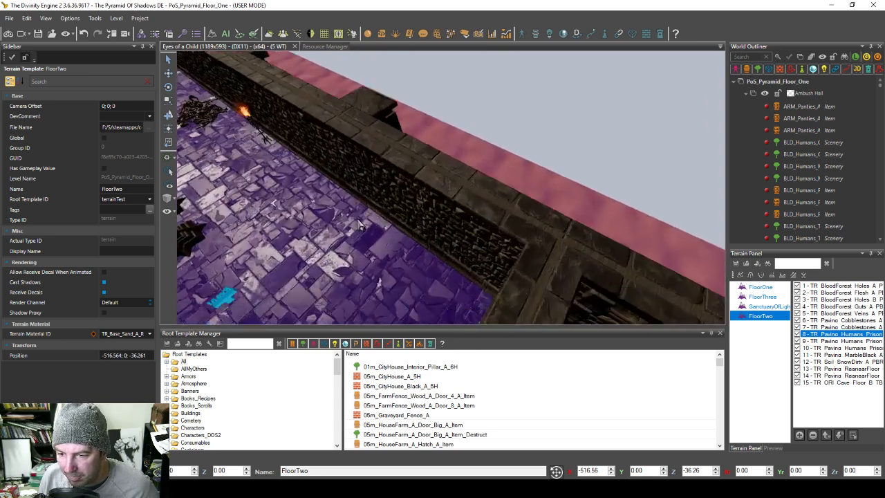
pyautogui.scroll(5, 360, 225)
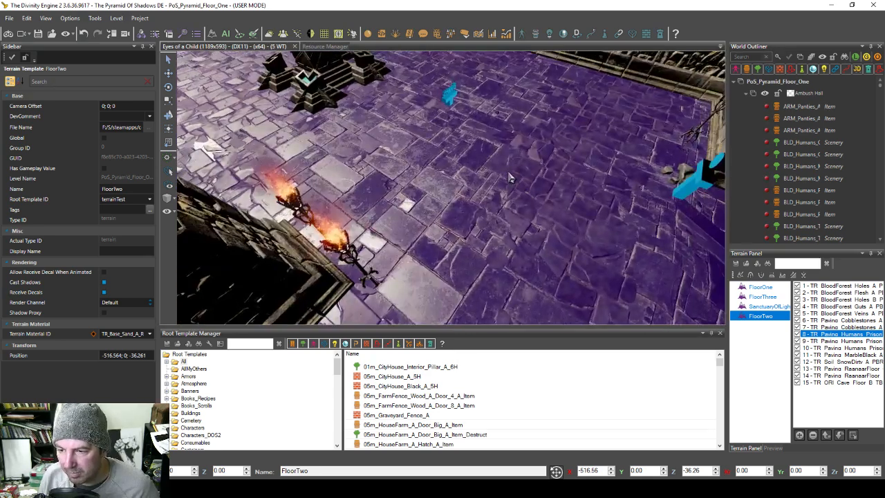
pyautogui.moveTo(547, 198); pyautogui.dragTo(477, 188, button='right')
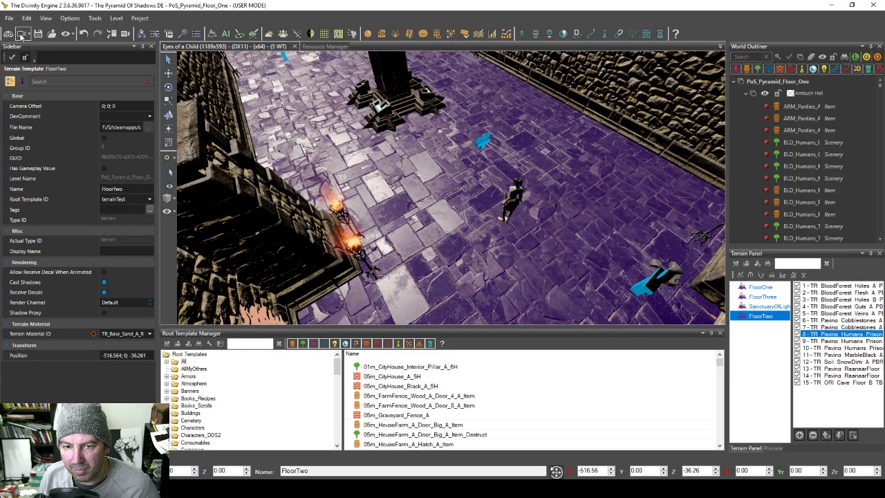
pyautogui.click(24, 61)
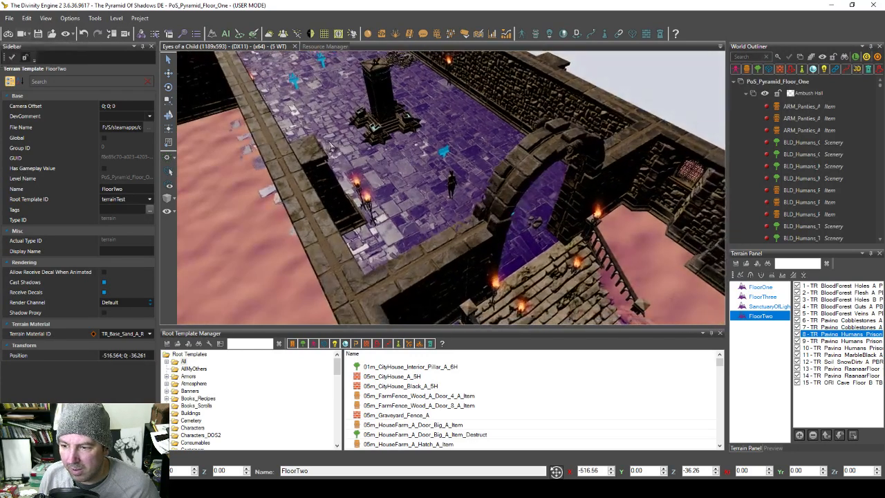
pyautogui.press('w')
pyautogui.press('d')
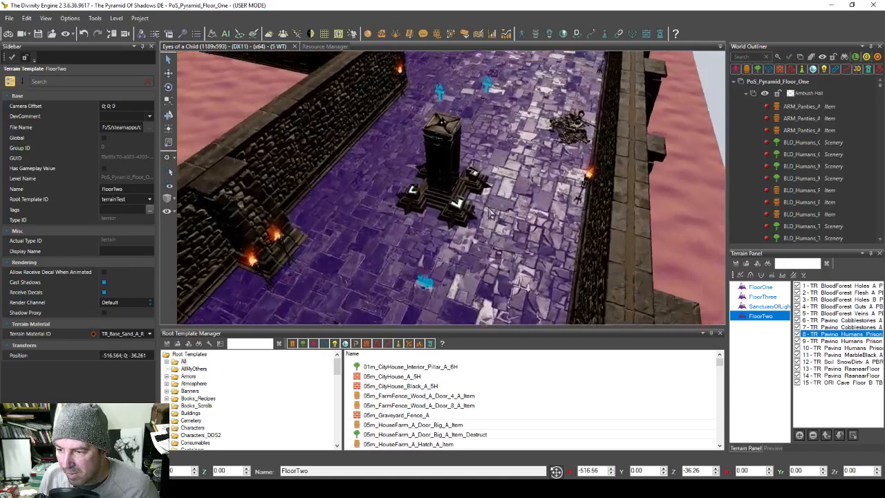
# Step: Reactivate terrain painting on FloorTwo and check the paving around the obelisk and up the hall from the game camera
pyautogui.click(741, 275)
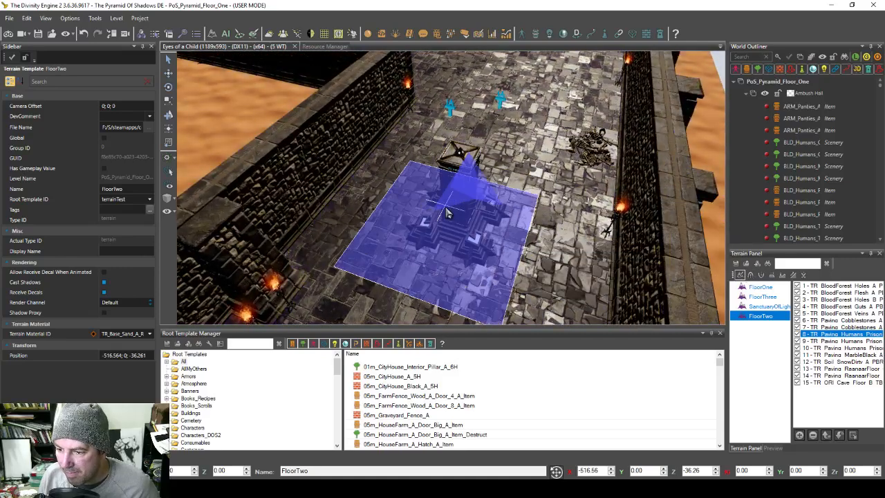
pyautogui.moveTo(446, 211); pyautogui.dragTo(482, 221, button='middle')
pyautogui.press('s')
pyautogui.press('d')
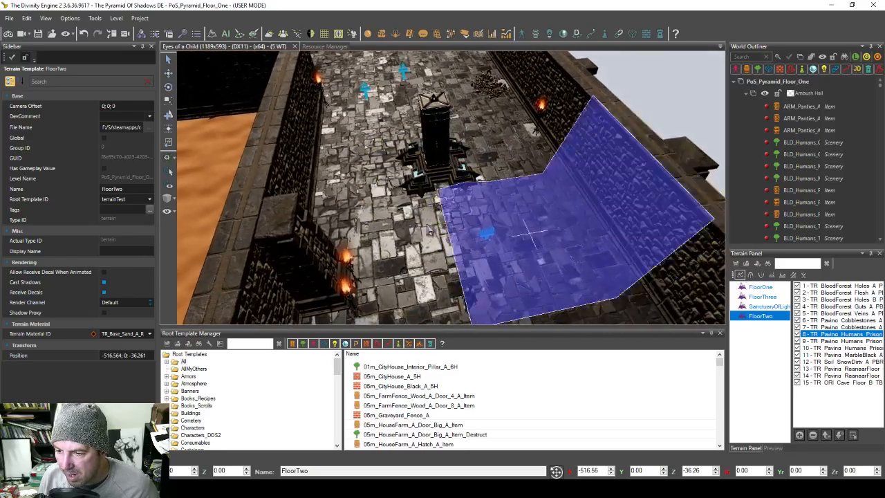
pyautogui.press('w')
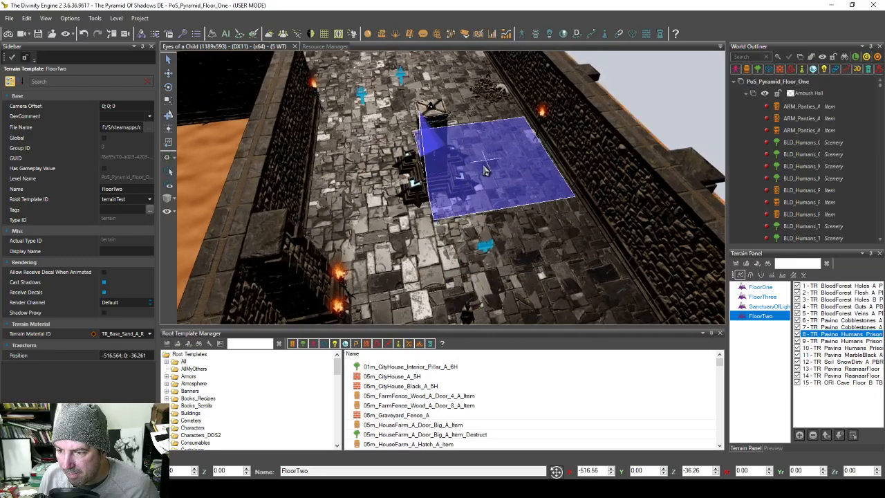
pyautogui.press('a')
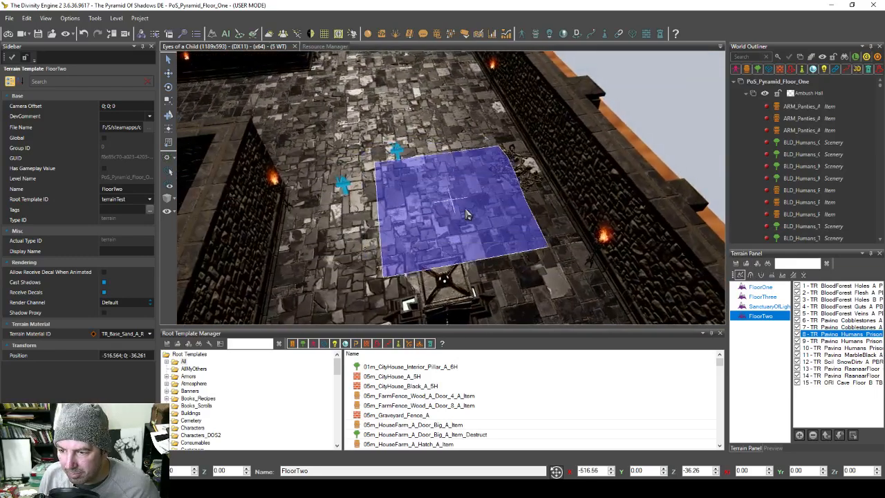
pyautogui.press('w')
pyautogui.press('w')
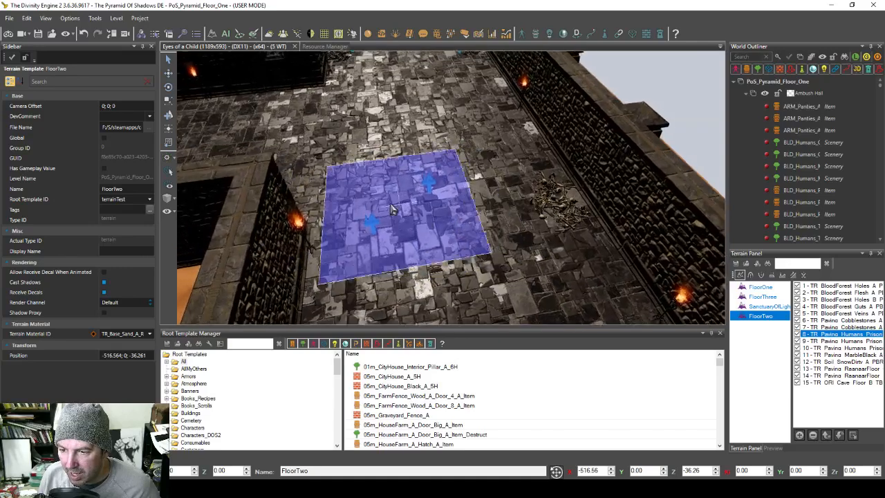
pyautogui.press('w')
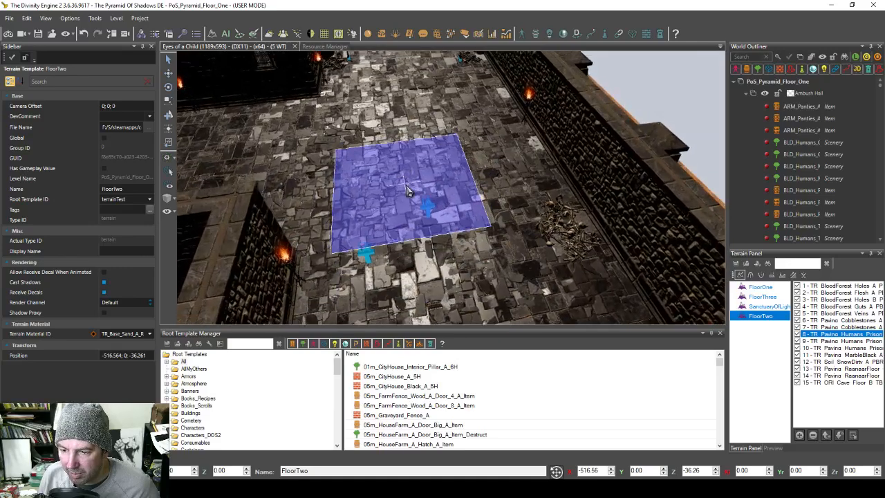
# Step: Review the paving at the junction and along the side hall towards the pale cobbled patch in game camera view
pyautogui.press('w')
pyautogui.press('a')
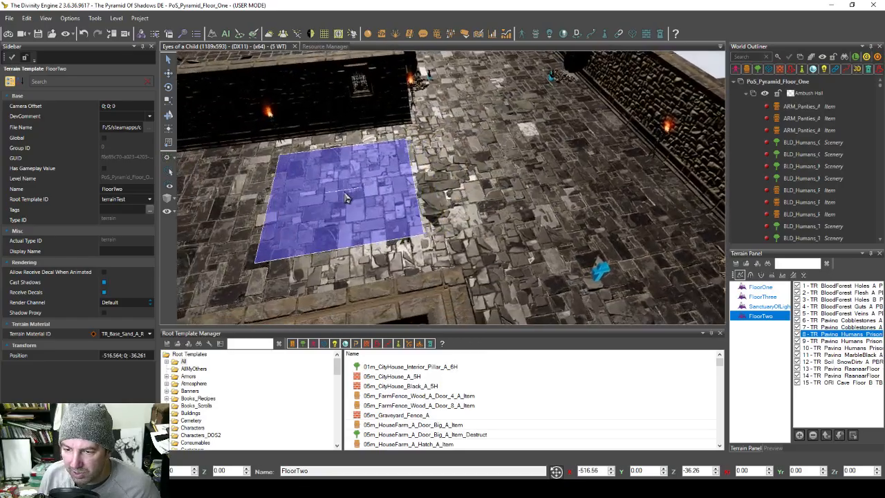
pyautogui.moveTo(305, 201); pyautogui.dragTo(459, 203, button='middle')
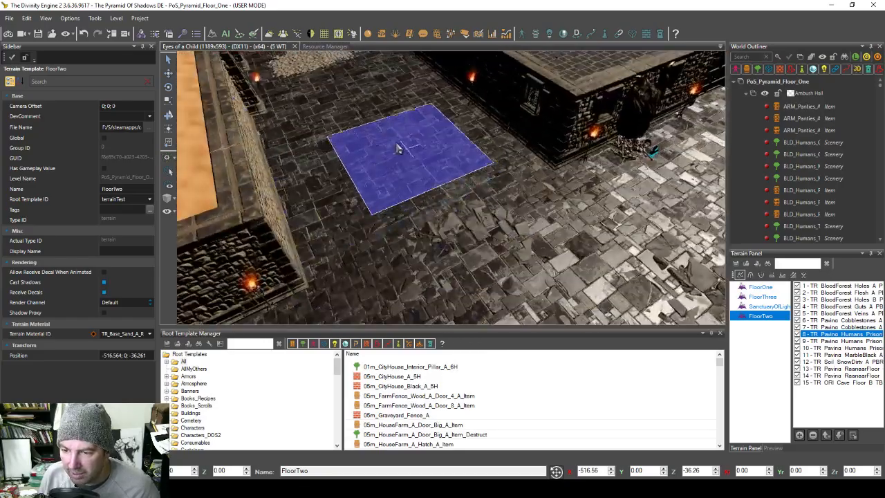
pyautogui.moveTo(401, 154)
pyautogui.mouseDown(button='middle')
pyautogui.moveTo(401, 167)
pyautogui.moveTo(458, 189)
pyautogui.moveTo(417, 173)
pyautogui.moveTo(301, 185)
pyautogui.mouseUp(button='middle')
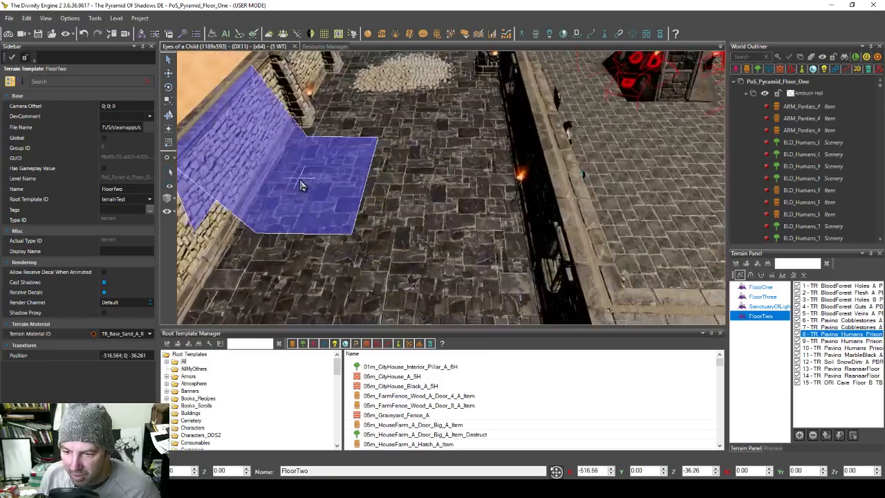
pyautogui.press('Left')
pyautogui.press('Down')
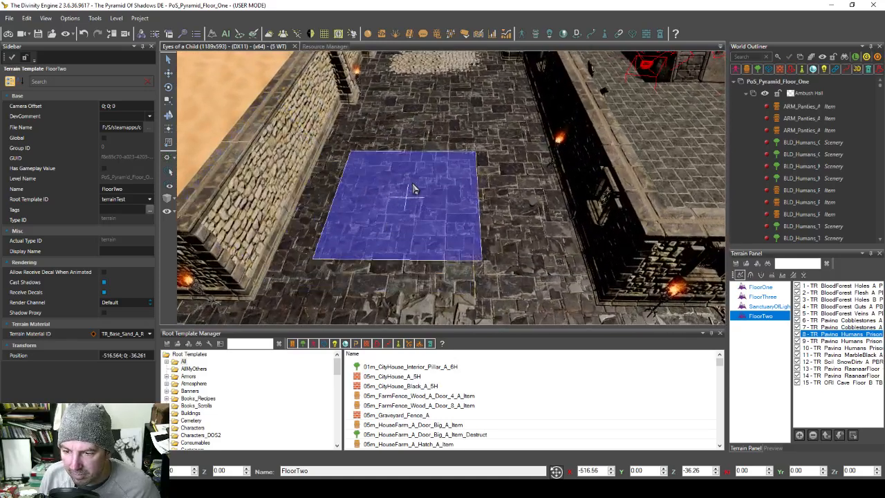
pyautogui.press('w')
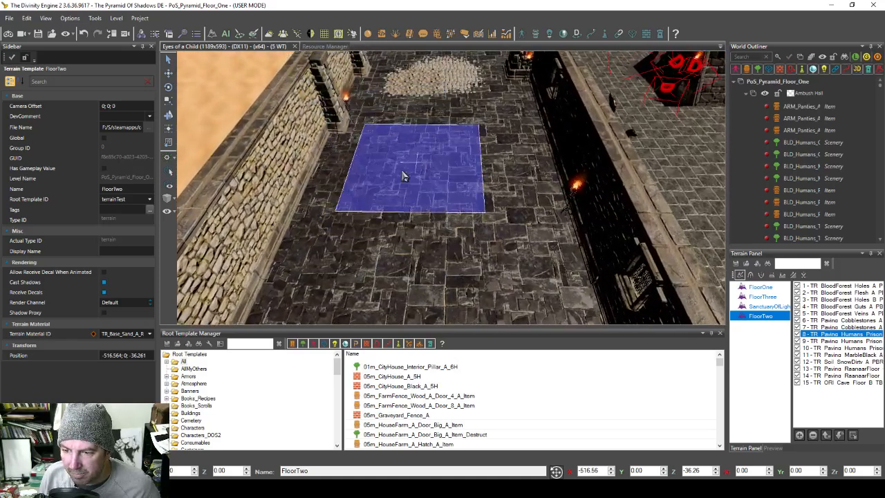
# Step: Inspect the dark paving from the side hall back through the junction to the horned statue against the wall
pyautogui.press('w')
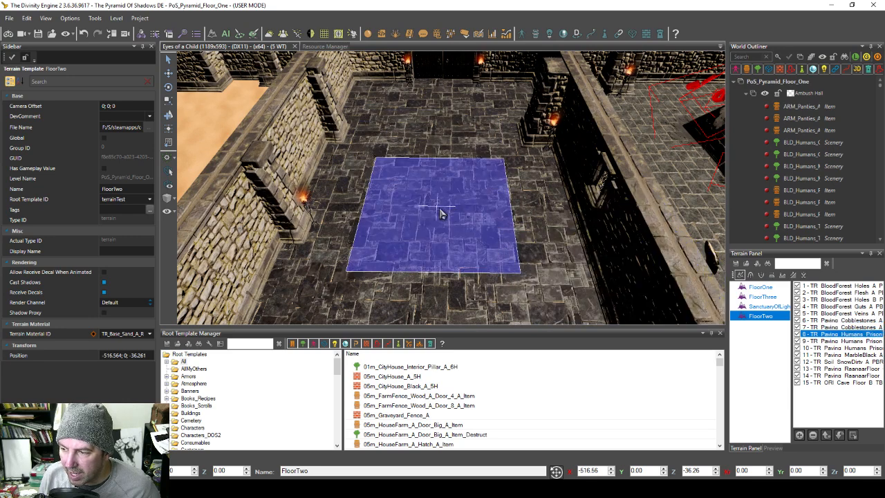
pyautogui.press('s')
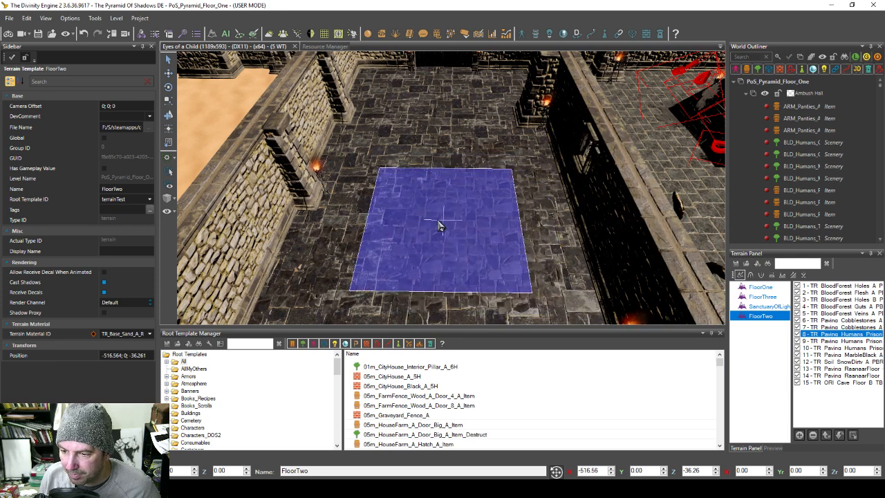
pyautogui.press('s')
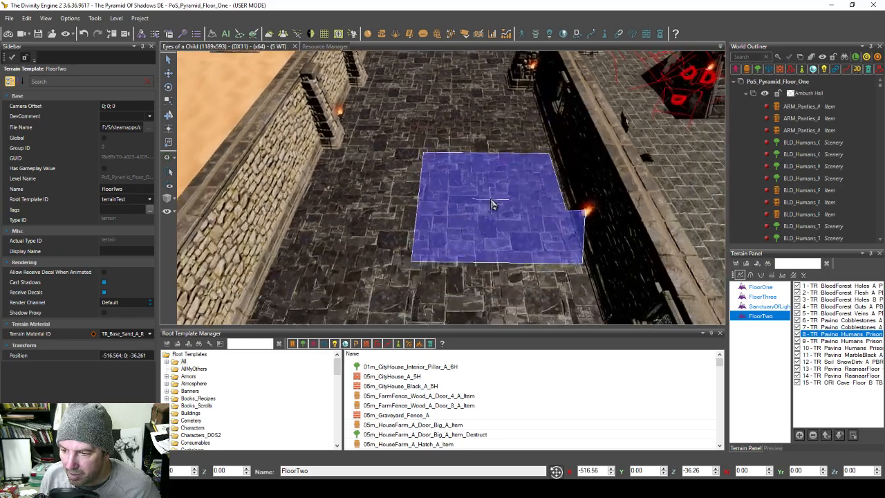
pyautogui.press('s')
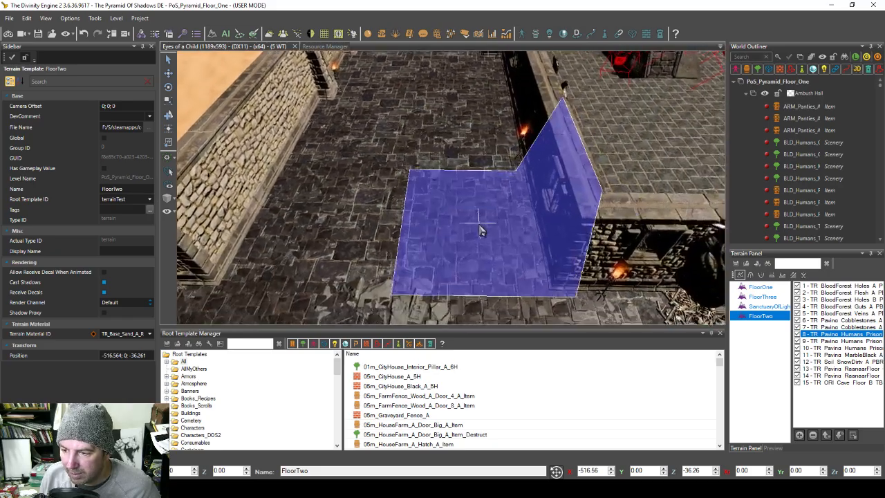
pyautogui.press('s')
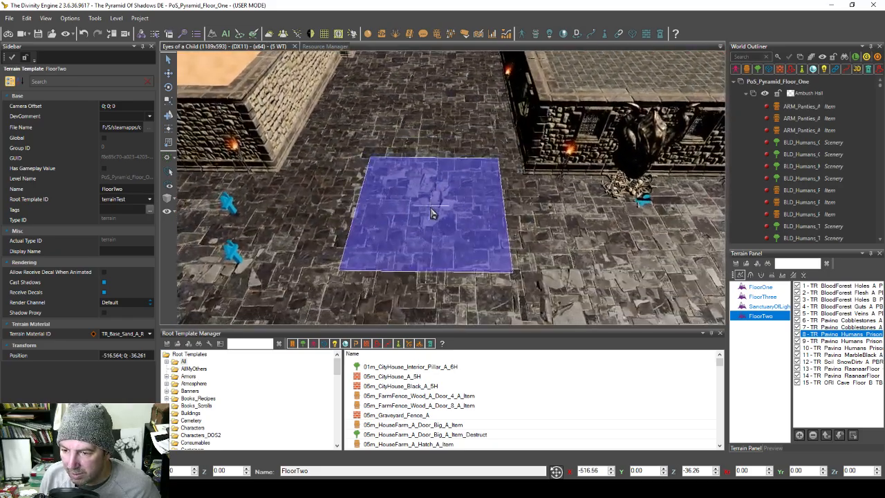
pyautogui.press('s')
pyautogui.press('d')
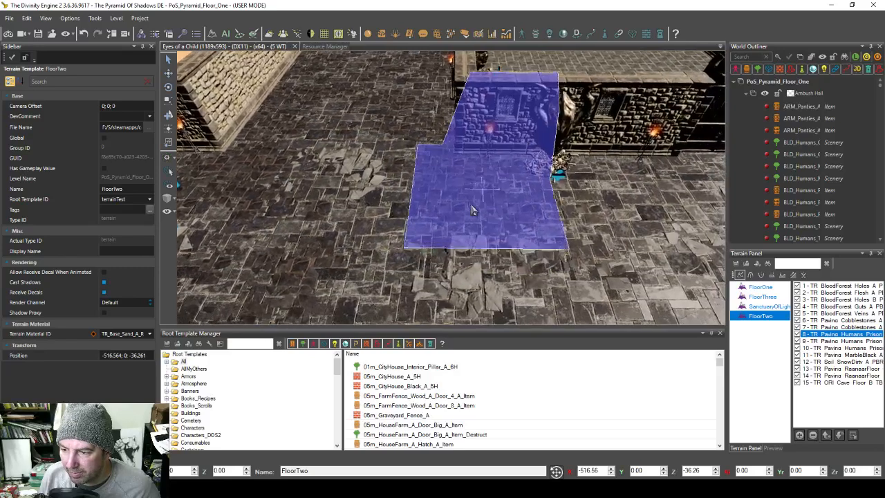
pyautogui.press('d')
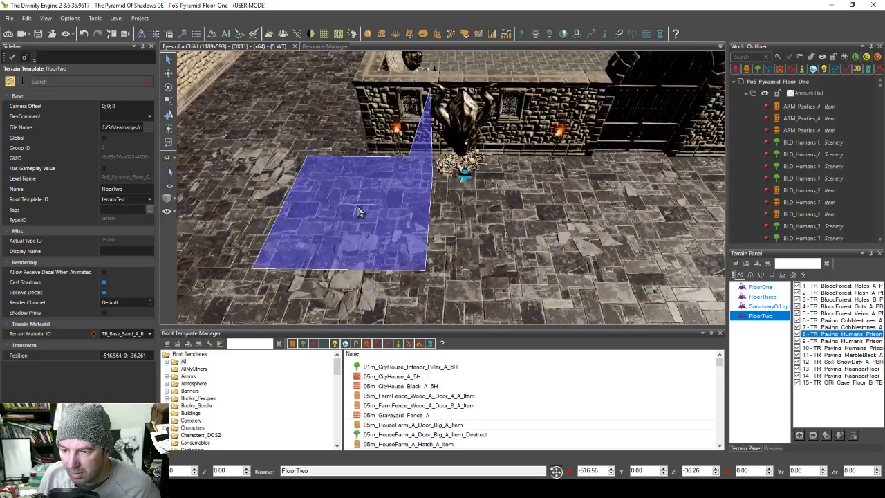
pyautogui.press('d')
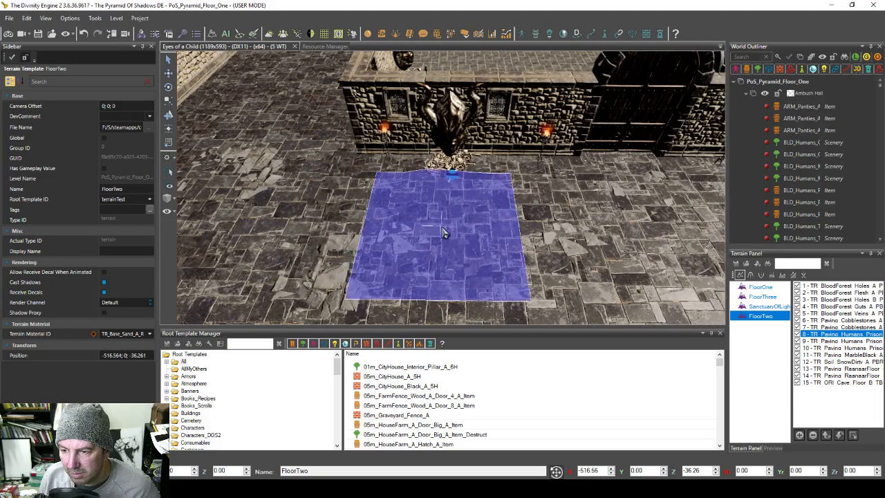
# Step: Inspect the paving and broken stone patches along the wall past the double gate to the torch-lit corner
pyautogui.press('s')
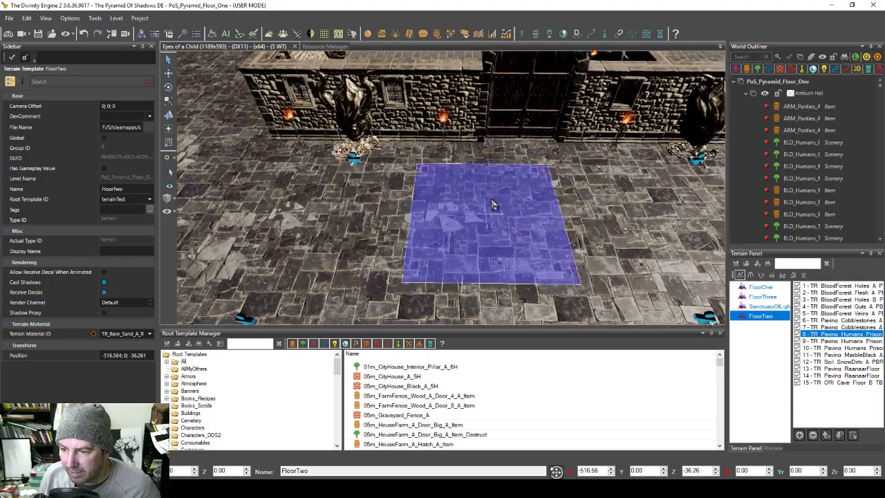
pyautogui.press('d')
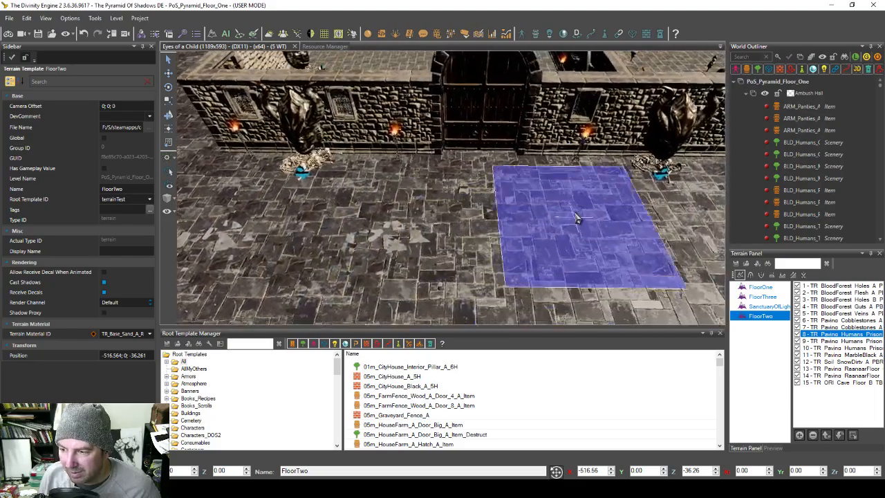
pyautogui.press('s')
pyautogui.press('w')
pyautogui.press('d')
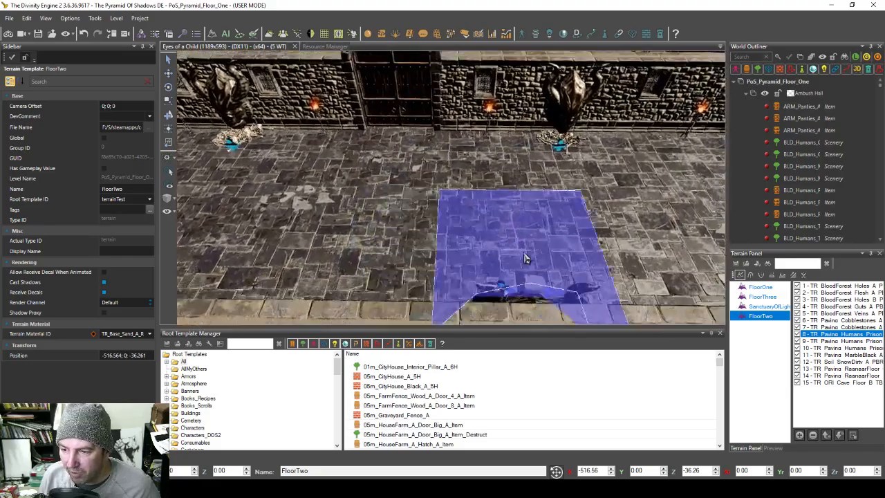
pyautogui.press('s')
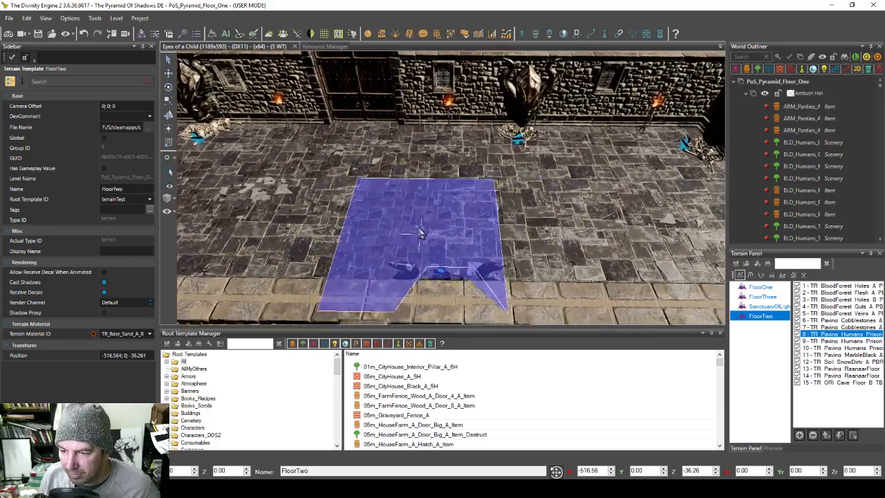
pyautogui.press('w')
pyautogui.press('d')
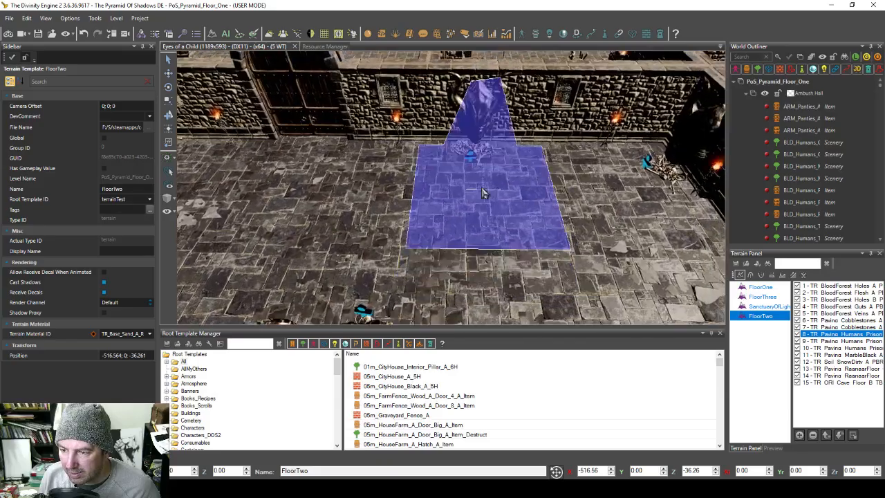
pyautogui.press('s')
pyautogui.press('d')
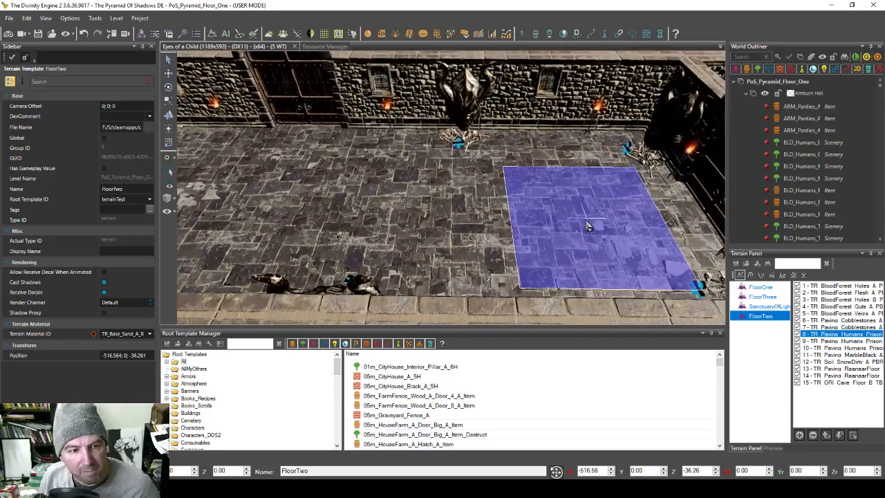
# Step: Inspect the floors from the corner past the stairs, through the fire-pit room and the adjoining chambers
pyautogui.moveTo(599, 251)
pyautogui.mouseDown(button='right')
pyautogui.moveTo(359, 228)
pyautogui.moveTo(297, 266)
pyautogui.moveTo(446, 225)
pyautogui.moveTo(458, 145)
pyautogui.moveTo(464, 172)
pyautogui.mouseUp(button='right')
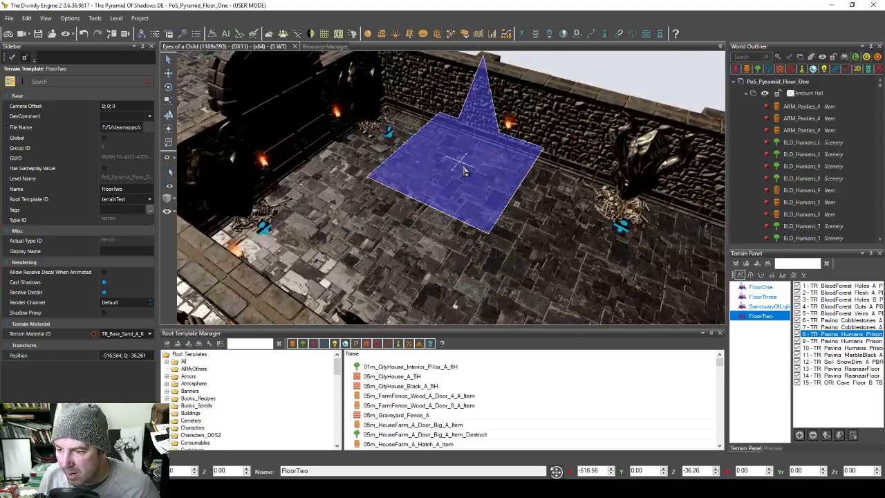
pyautogui.moveTo(476, 202)
pyautogui.mouseDown(button='right')
pyautogui.moveTo(409, 192)
pyautogui.moveTo(388, 228)
pyautogui.moveTo(427, 222)
pyautogui.moveTo(395, 223)
pyautogui.moveTo(389, 238)
pyautogui.moveTo(436, 233)
pyautogui.moveTo(477, 200)
pyautogui.moveTo(409, 221)
pyautogui.moveTo(415, 242)
pyautogui.moveTo(376, 221)
pyautogui.moveTo(294, 214)
pyautogui.moveTo(269, 263)
pyautogui.moveTo(389, 219)
pyautogui.moveTo(446, 233)
pyautogui.mouseUp(button='right')
pyautogui.moveTo(470, 202)
pyautogui.mouseDown(button='right')
pyautogui.moveTo(500, 208)
pyautogui.moveTo(530, 166)
pyautogui.moveTo(488, 232)
pyautogui.moveTo(489, 206)
pyautogui.moveTo(476, 209)
pyautogui.mouseUp(button='right')
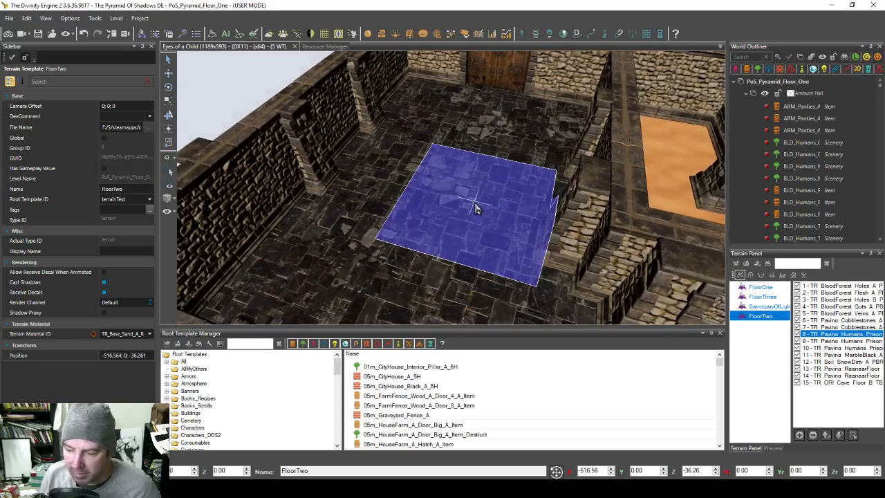
pyautogui.moveTo(503, 247)
pyautogui.mouseDown(button='right')
pyautogui.moveTo(440, 225)
pyautogui.moveTo(510, 228)
pyautogui.moveTo(546, 197)
pyautogui.moveTo(532, 139)
pyautogui.mouseUp(button='right')
pyautogui.moveTo(530, 219)
pyautogui.mouseDown(button='right')
pyautogui.moveTo(456, 228)
pyautogui.moveTo(511, 175)
pyautogui.moveTo(558, 231)
pyautogui.moveTo(542, 211)
pyautogui.moveTo(484, 214)
pyautogui.moveTo(477, 290)
pyautogui.moveTo(475, 249)
pyautogui.moveTo(395, 271)
pyautogui.moveTo(467, 263)
pyautogui.moveTo(431, 259)
pyautogui.moveTo(456, 242)
pyautogui.mouseUp(button='right')
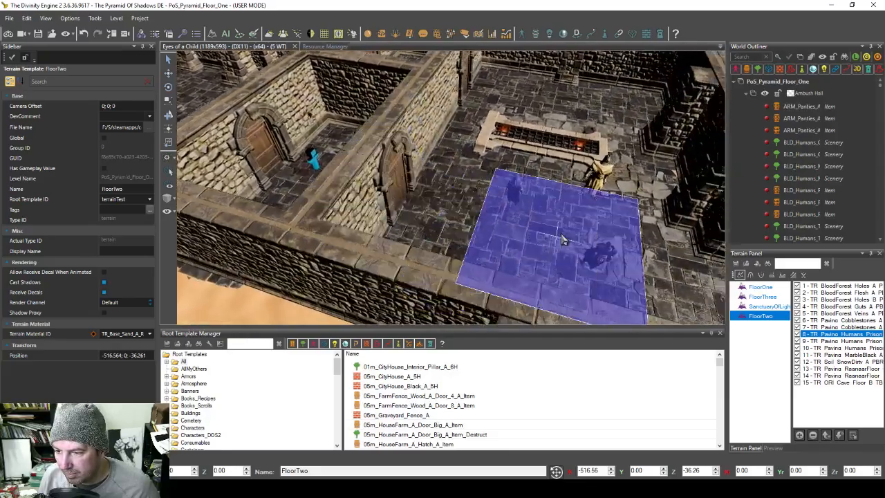
pyautogui.moveTo(562, 240); pyautogui.dragTo(563, 225, button='right')
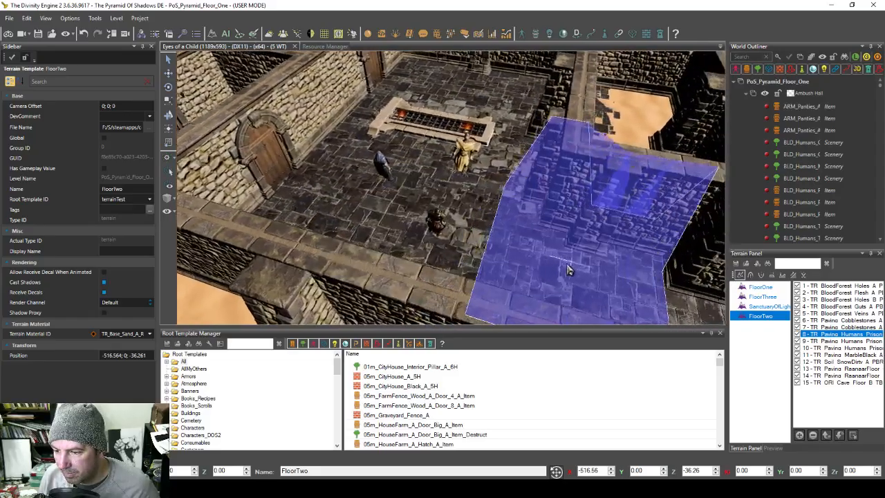
pyautogui.moveTo(567, 270); pyautogui.dragTo(463, 195, button='right')
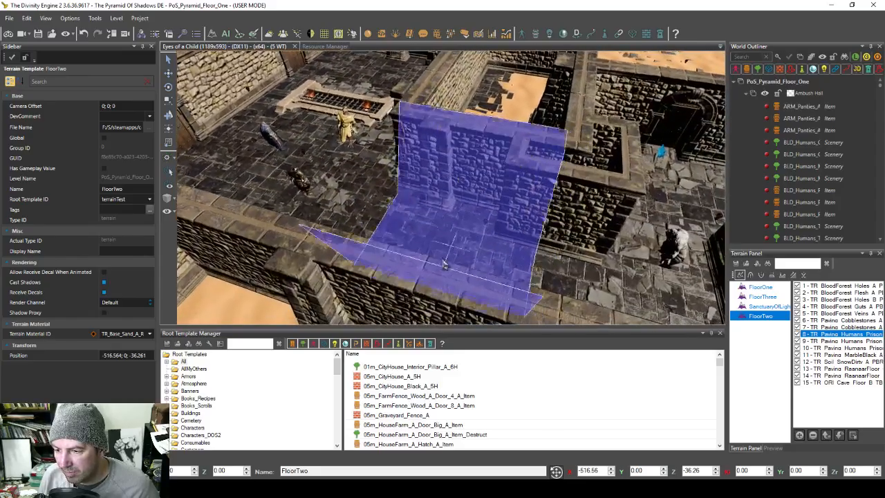
pyautogui.moveTo(520, 281); pyautogui.dragTo(550, 223, button='right')
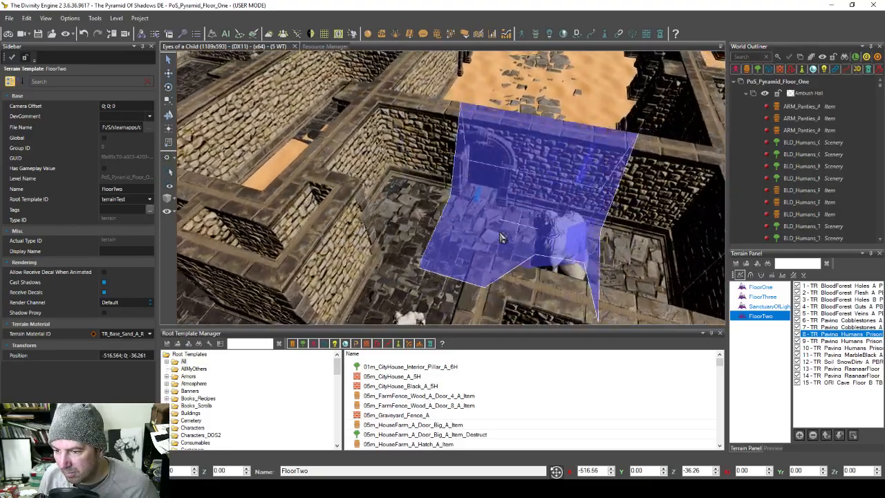
pyautogui.moveTo(522, 190)
pyautogui.mouseDown(button='right')
pyautogui.moveTo(516, 251)
pyautogui.moveTo(493, 253)
pyautogui.moveTo(519, 252)
pyautogui.moveTo(379, 243)
pyautogui.mouseUp(button='right')
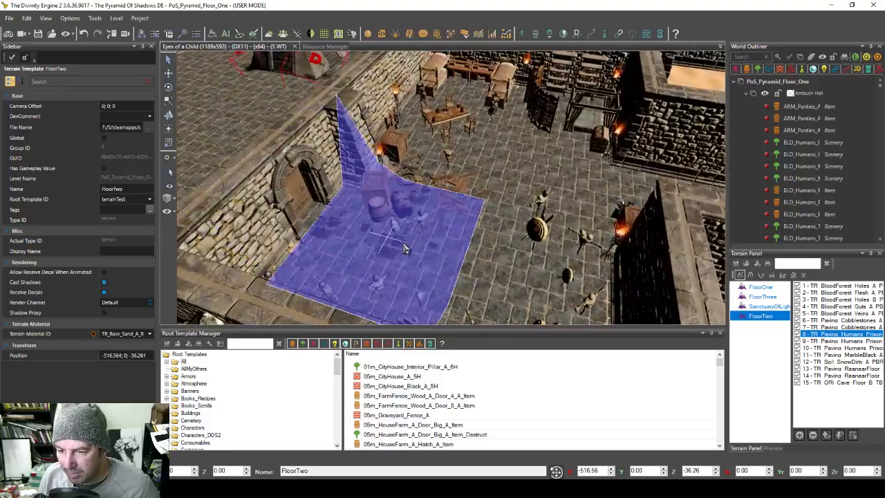
# Step: Examine the paving in the furnished skeleton hall and along the narrow corridor with barrels
pyautogui.moveTo(538, 249)
pyautogui.mouseDown(button='right')
pyautogui.moveTo(477, 221)
pyautogui.moveTo(435, 228)
pyautogui.moveTo(387, 172)
pyautogui.moveTo(444, 173)
pyautogui.mouseUp(button='right')
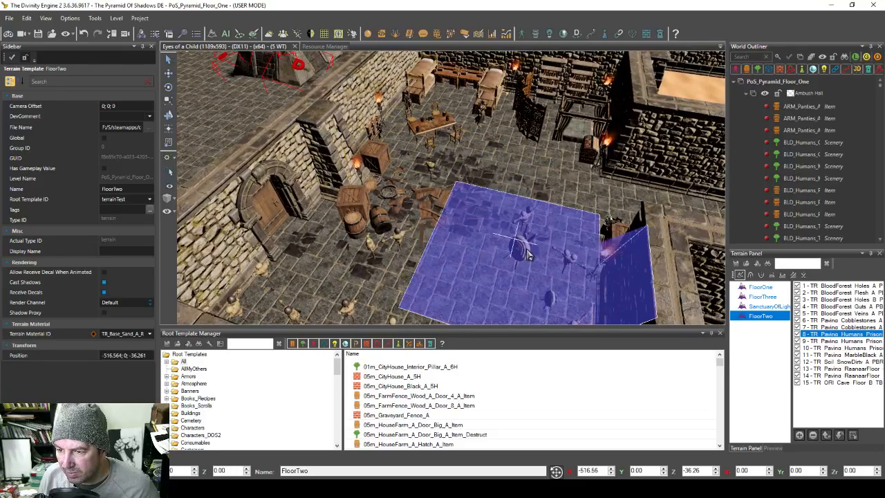
pyautogui.moveTo(527, 245)
pyautogui.mouseDown(button='right')
pyautogui.moveTo(585, 193)
pyautogui.moveTo(422, 192)
pyautogui.moveTo(493, 167)
pyautogui.mouseUp(button='right')
pyautogui.moveTo(474, 200); pyautogui.dragTo(427, 173, button='right')
pyautogui.moveTo(582, 238)
pyautogui.mouseDown(button='right')
pyautogui.moveTo(603, 188)
pyautogui.moveTo(652, 246)
pyautogui.moveTo(440, 220)
pyautogui.moveTo(460, 213)
pyautogui.mouseUp(button='right')
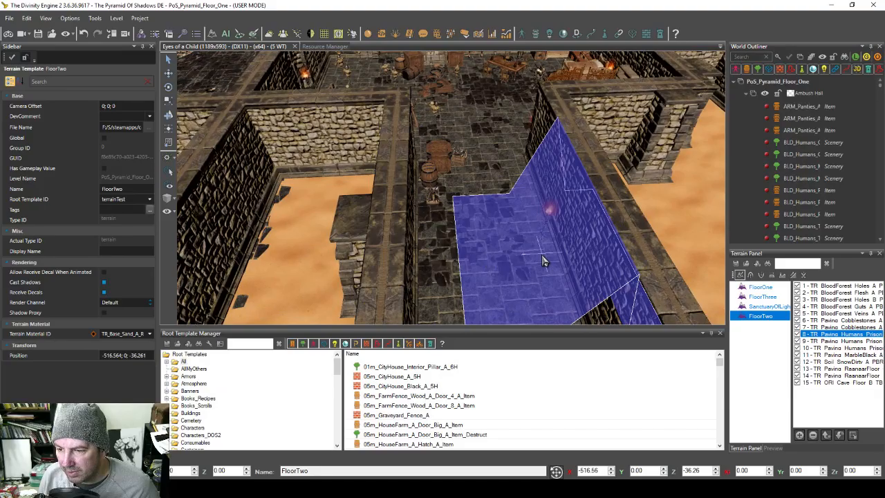
pyautogui.moveTo(543, 262)
pyautogui.mouseDown(button='right')
pyautogui.moveTo(438, 251)
pyautogui.moveTo(464, 263)
pyautogui.moveTo(540, 239)
pyautogui.moveTo(496, 221)
pyautogui.moveTo(477, 253)
pyautogui.moveTo(496, 288)
pyautogui.moveTo(496, 255)
pyautogui.mouseUp(button='right')
pyautogui.moveTo(541, 239)
pyautogui.mouseDown(button='right')
pyautogui.moveTo(484, 229)
pyautogui.moveTo(567, 235)
pyautogui.moveTo(476, 213)
pyautogui.moveTo(445, 193)
pyautogui.moveTo(459, 218)
pyautogui.moveTo(567, 206)
pyautogui.moveTo(574, 232)
pyautogui.moveTo(557, 239)
pyautogui.moveTo(545, 229)
pyautogui.moveTo(560, 248)
pyautogui.moveTo(291, 239)
pyautogui.moveTo(458, 200)
pyautogui.moveTo(441, 218)
pyautogui.moveTo(377, 203)
pyautogui.moveTo(421, 243)
pyautogui.moveTo(429, 270)
pyautogui.moveTo(365, 223)
pyautogui.moveTo(400, 271)
pyautogui.moveTo(345, 250)
pyautogui.moveTo(592, 257)
pyautogui.moveTo(475, 242)
pyautogui.moveTo(521, 155)
pyautogui.moveTo(435, 222)
pyautogui.moveTo(438, 249)
pyautogui.moveTo(533, 260)
pyautogui.moveTo(549, 228)
pyautogui.moveTo(504, 200)
pyautogui.moveTo(480, 253)
pyautogui.moveTo(303, 245)
pyautogui.moveTo(375, 201)
pyautogui.moveTo(411, 192)
pyautogui.moveTo(425, 237)
pyautogui.moveTo(419, 121)
pyautogui.mouseUp(button='right')
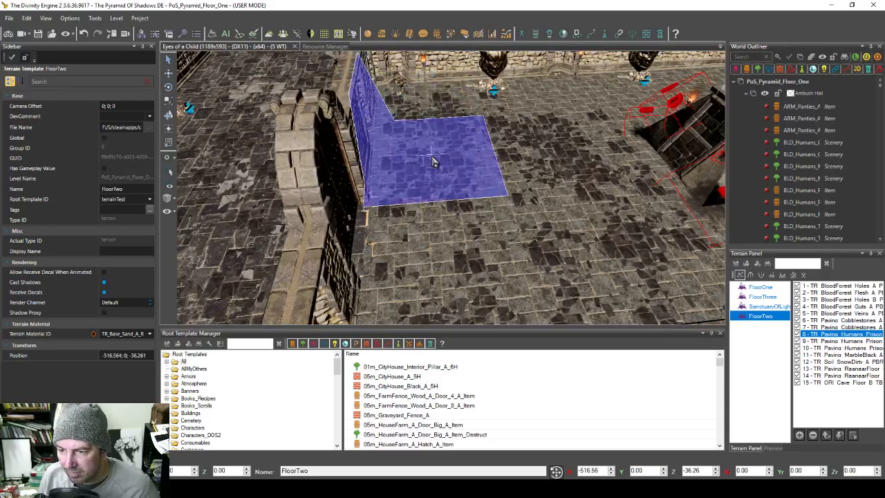
# Step: Examine the mixed paving in the large statue hall, around the sunken stone structure and out to the sandy passage
pyautogui.moveTo(487, 159)
pyautogui.mouseDown(button='right')
pyautogui.moveTo(405, 134)
pyautogui.moveTo(422, 216)
pyautogui.moveTo(351, 212)
pyautogui.mouseUp(button='right')
pyautogui.moveTo(352, 211)
pyautogui.mouseDown()
pyautogui.moveTo(344, 184)
pyautogui.moveTo(358, 224)
pyautogui.moveTo(348, 221)
pyautogui.mouseUp()
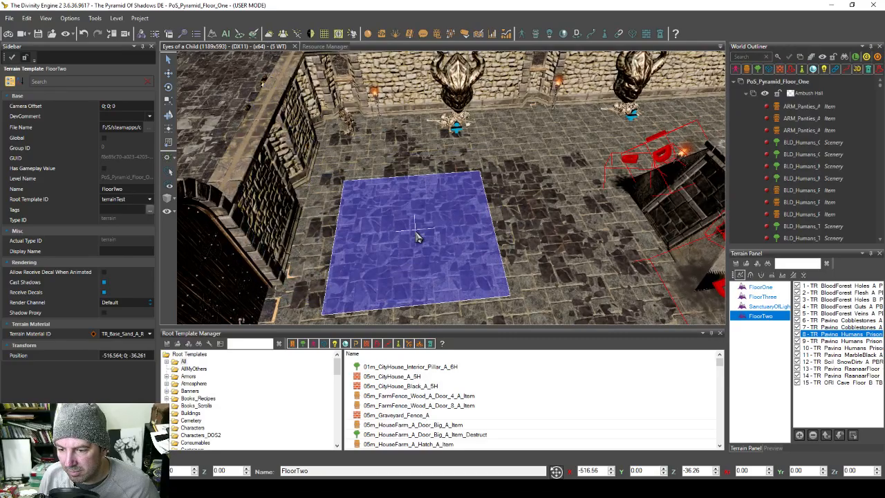
pyautogui.moveTo(446, 244)
pyautogui.mouseDown(button='right')
pyautogui.moveTo(446, 236)
pyautogui.moveTo(366, 230)
pyautogui.moveTo(476, 188)
pyautogui.moveTo(509, 207)
pyautogui.moveTo(377, 245)
pyautogui.moveTo(421, 260)
pyautogui.moveTo(535, 232)
pyautogui.mouseUp(button='right')
pyautogui.moveTo(561, 192)
pyautogui.mouseDown(button='right')
pyautogui.moveTo(542, 194)
pyautogui.moveTo(558, 217)
pyautogui.moveTo(541, 195)
pyautogui.moveTo(561, 215)
pyautogui.moveTo(499, 187)
pyautogui.mouseUp(button='right')
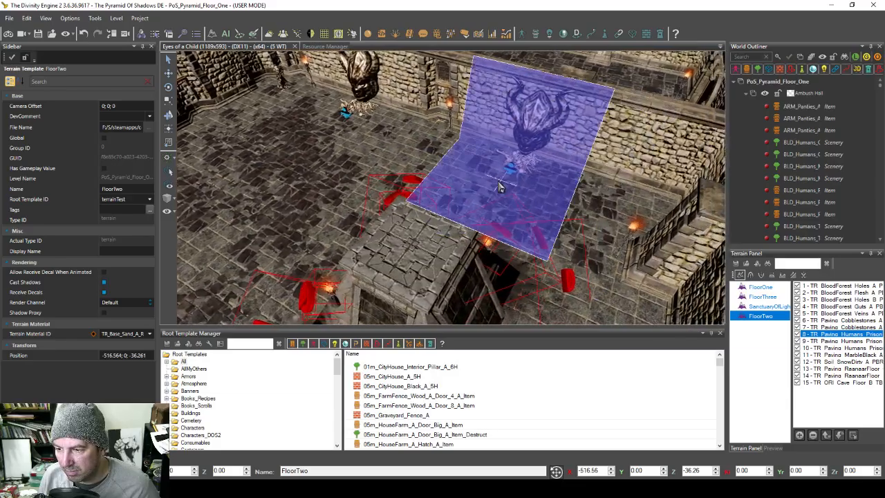
pyautogui.moveTo(551, 238); pyautogui.dragTo(522, 216, button='right')
pyautogui.moveTo(538, 258)
pyautogui.mouseDown(button='right')
pyautogui.moveTo(447, 245)
pyautogui.moveTo(482, 259)
pyautogui.moveTo(539, 259)
pyautogui.moveTo(470, 261)
pyautogui.moveTo(483, 264)
pyautogui.moveTo(533, 252)
pyautogui.moveTo(574, 263)
pyautogui.moveTo(543, 265)
pyautogui.moveTo(533, 222)
pyautogui.moveTo(569, 217)
pyautogui.moveTo(551, 211)
pyautogui.mouseUp(button='right')
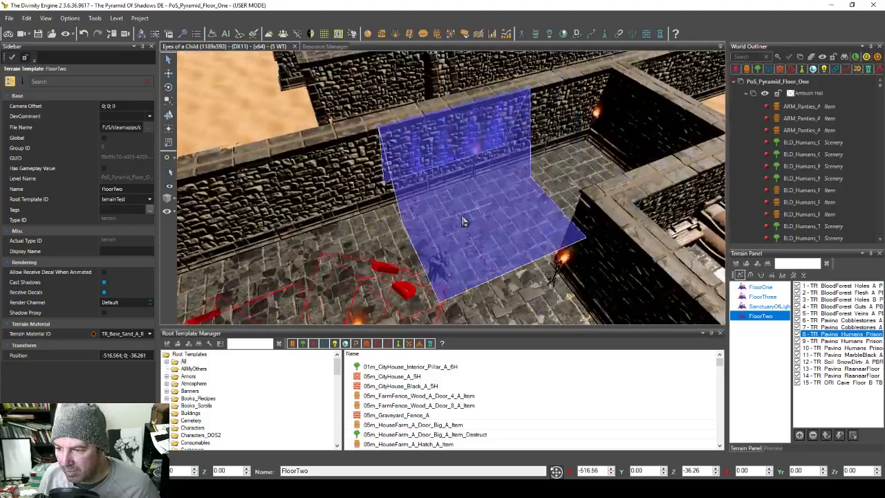
pyautogui.moveTo(479, 235)
pyautogui.mouseDown(button='right')
pyautogui.moveTo(433, 243)
pyautogui.moveTo(567, 239)
pyautogui.moveTo(474, 221)
pyautogui.moveTo(463, 177)
pyautogui.moveTo(419, 202)
pyautogui.moveTo(421, 253)
pyautogui.moveTo(456, 253)
pyautogui.moveTo(351, 242)
pyautogui.moveTo(312, 249)
pyautogui.moveTo(291, 239)
pyautogui.moveTo(359, 166)
pyautogui.moveTo(461, 204)
pyautogui.moveTo(450, 253)
pyautogui.mouseUp(button='right')
pyautogui.moveTo(419, 207)
pyautogui.mouseDown(button='right')
pyautogui.moveTo(389, 270)
pyautogui.moveTo(413, 247)
pyautogui.moveTo(377, 253)
pyautogui.moveTo(562, 245)
pyautogui.moveTo(425, 237)
pyautogui.moveTo(532, 254)
pyautogui.moveTo(415, 249)
pyautogui.moveTo(565, 252)
pyautogui.moveTo(561, 260)
pyautogui.moveTo(455, 208)
pyautogui.moveTo(360, 217)
pyautogui.moveTo(428, 232)
pyautogui.moveTo(553, 231)
pyautogui.moveTo(650, 245)
pyautogui.mouseUp(button='right')
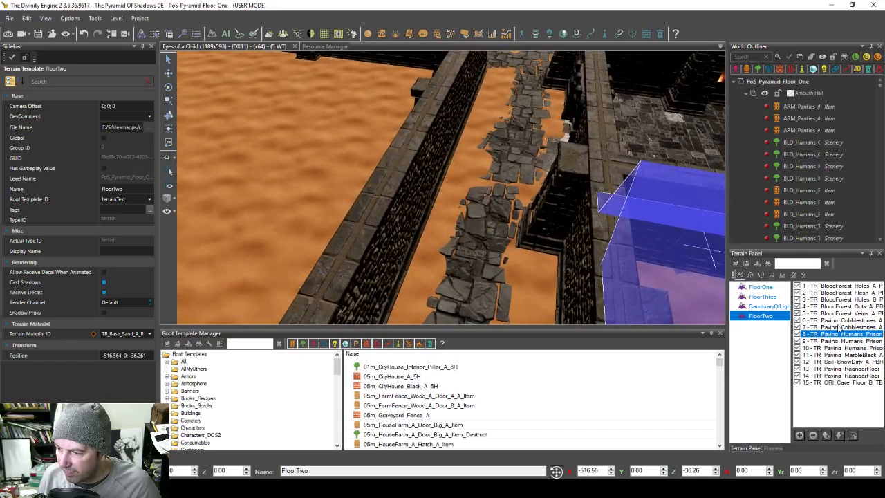
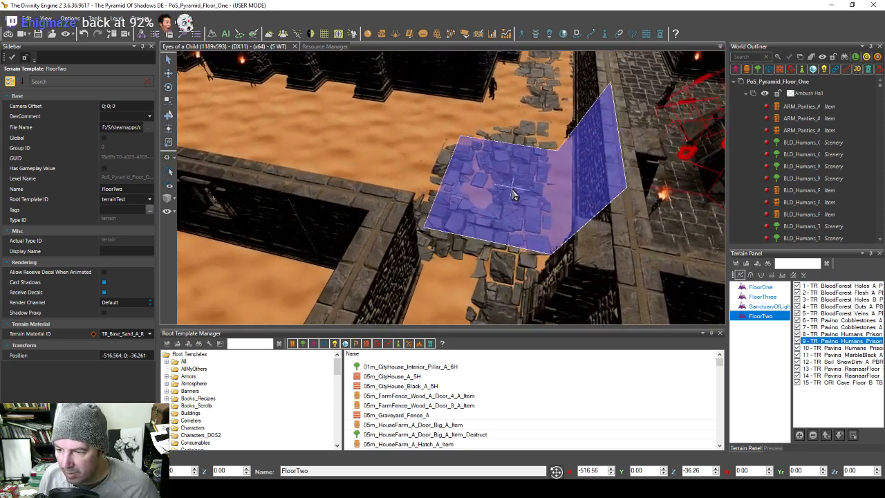
# Step: Move FloorTwo's eighth terrain layer, a TR Paving Humans Prison material, down the layer order to position 13
pyautogui.press('w')
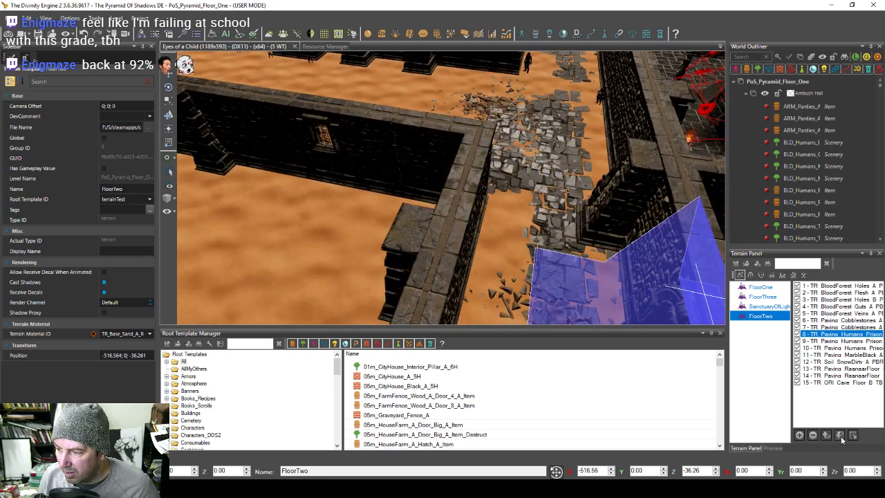
pyautogui.click(841, 436)
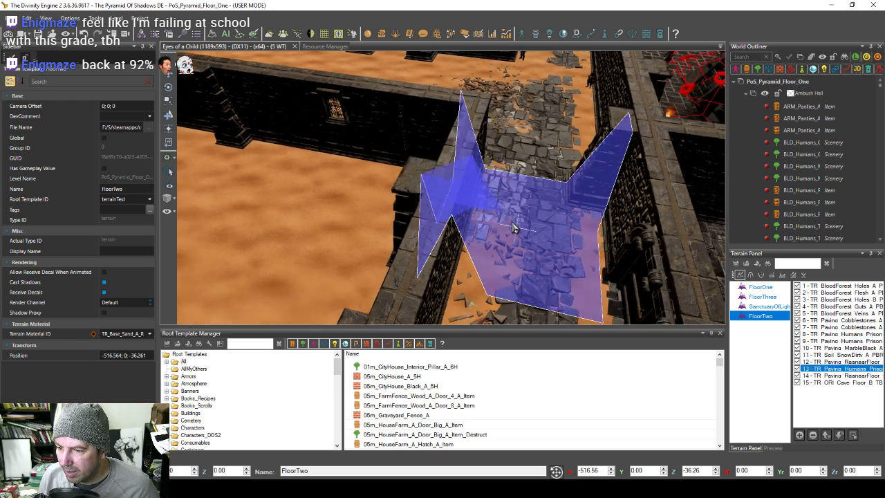
pyautogui.moveTo(498, 208); pyautogui.dragTo(477, 209, button='middle')
# Step: Try the TR Paving Humans Prison layer at positions 12 and 10 in FloorTwo's order, returning it to position 13
pyautogui.moveTo(478, 254); pyautogui.dragTo(411, 260, button='middle')
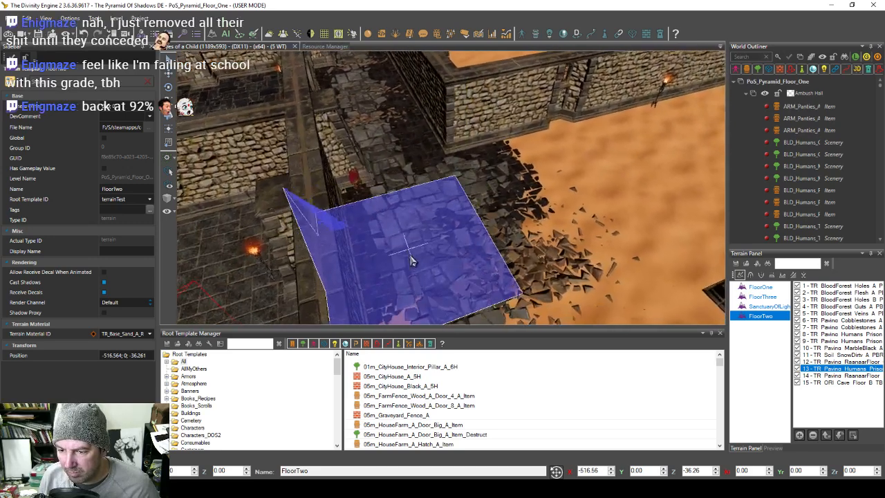
pyautogui.moveTo(462, 286); pyautogui.dragTo(469, 278, button='middle')
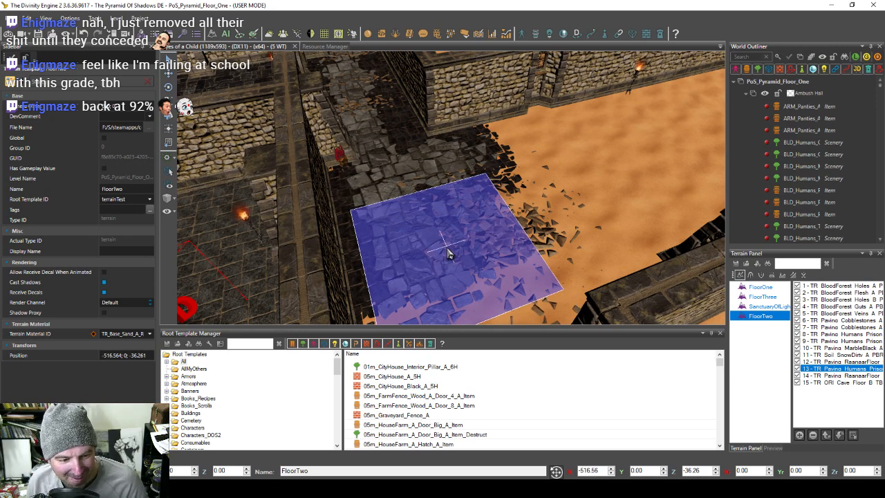
pyautogui.moveTo(448, 255); pyautogui.dragTo(712, 316, button='middle')
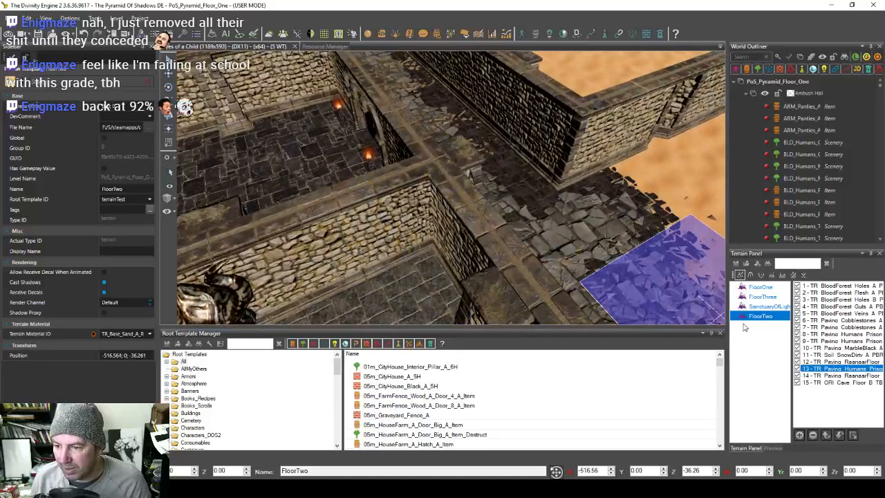
pyautogui.click(827, 435)
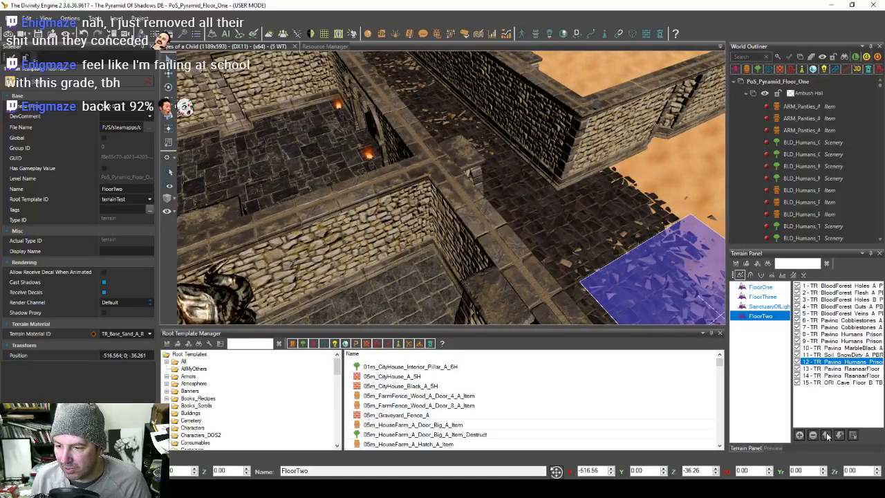
pyautogui.moveTo(515, 234); pyautogui.dragTo(798, 382, button='middle')
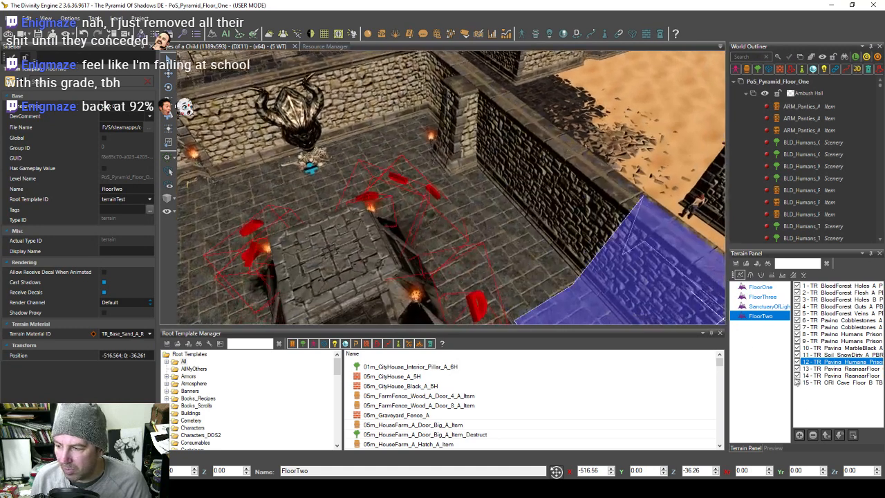
pyautogui.click(827, 435)
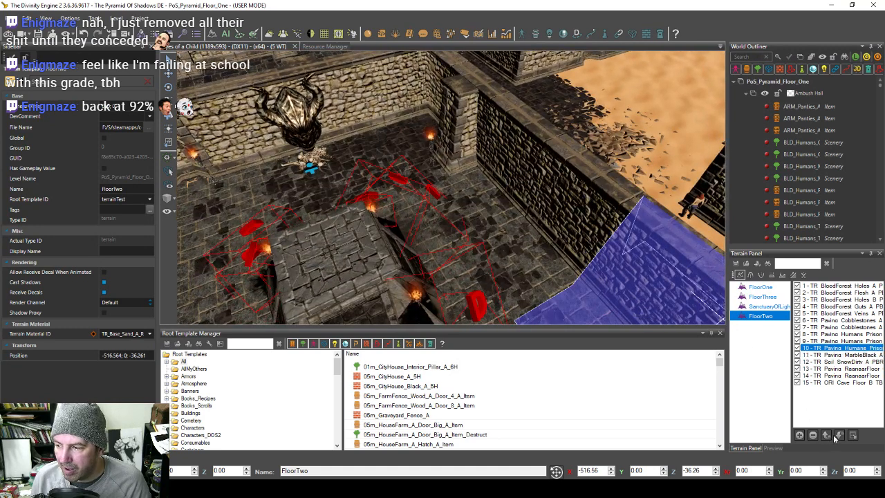
pyautogui.click(839, 436)
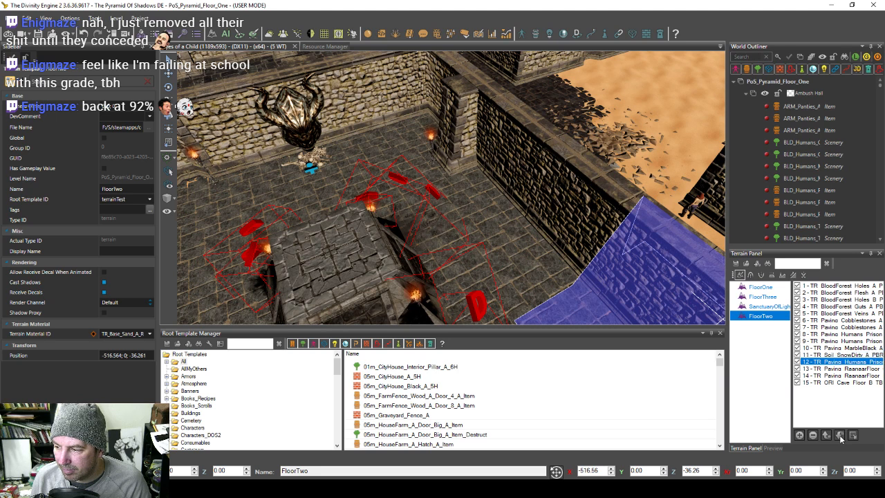
pyautogui.click(827, 435)
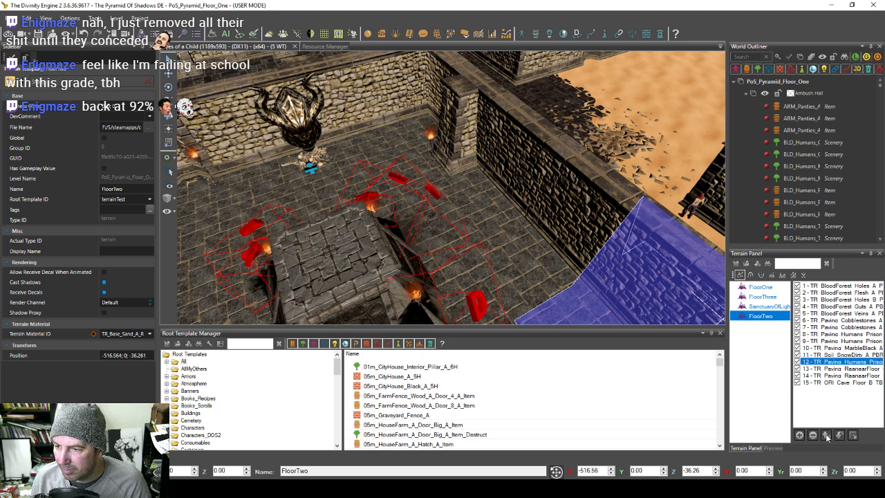
pyautogui.click(839, 436)
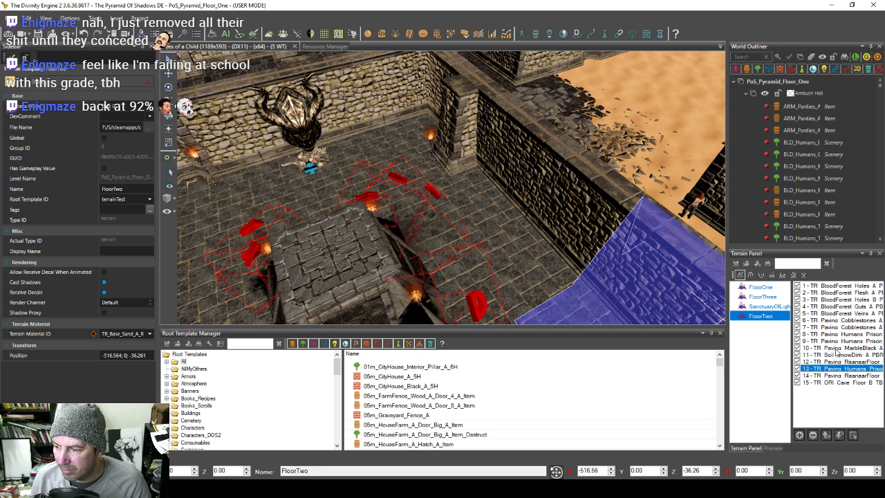
# Step: Move the TR Paving MarbleBlack layer down to position 13 and check the blend in the passage outside the spider-statue room
pyautogui.click(839, 436)
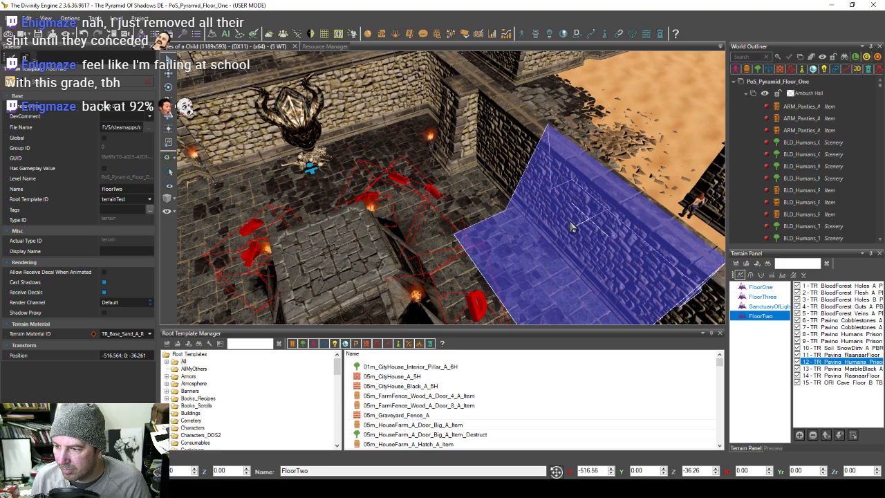
pyautogui.press('d')
pyautogui.press('w')
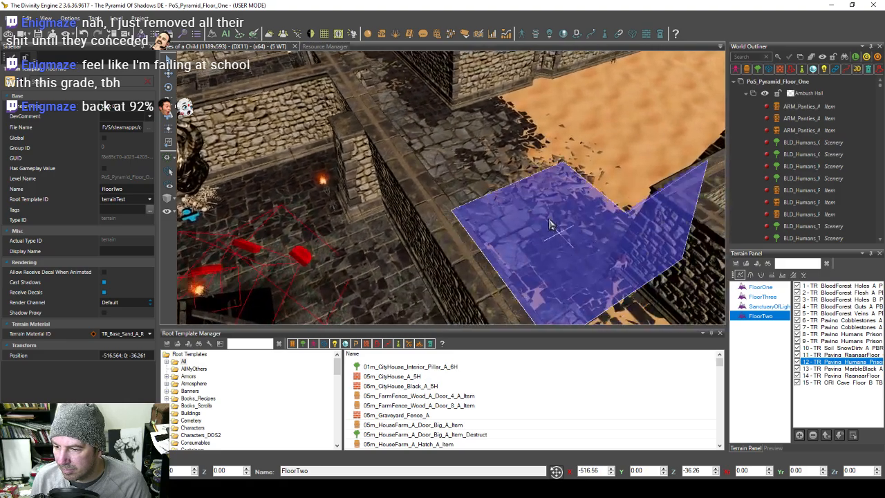
pyautogui.press('d')
pyautogui.press('s')
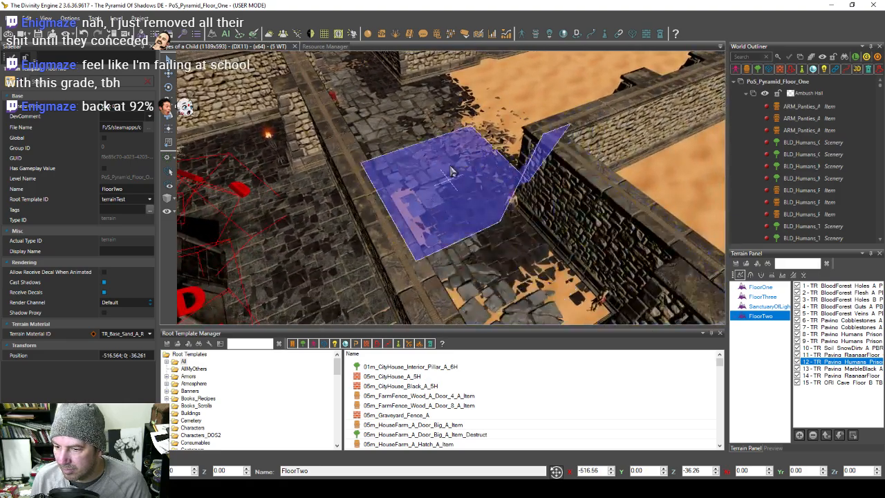
# Step: Rework the passage outside the spider-statue room with TR Paving RaanaarFloor slabs and TR Paving Humans Prison paving around them
pyautogui.press('w')
pyautogui.click(486, 269)
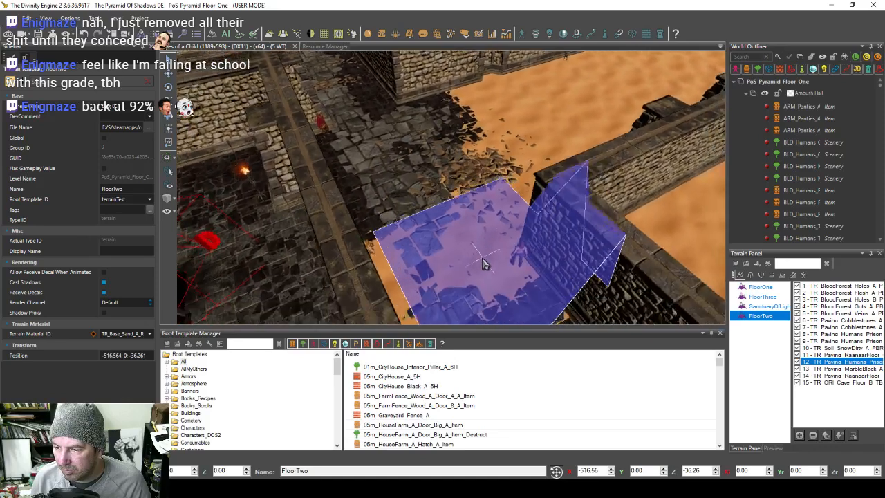
pyautogui.press('w')
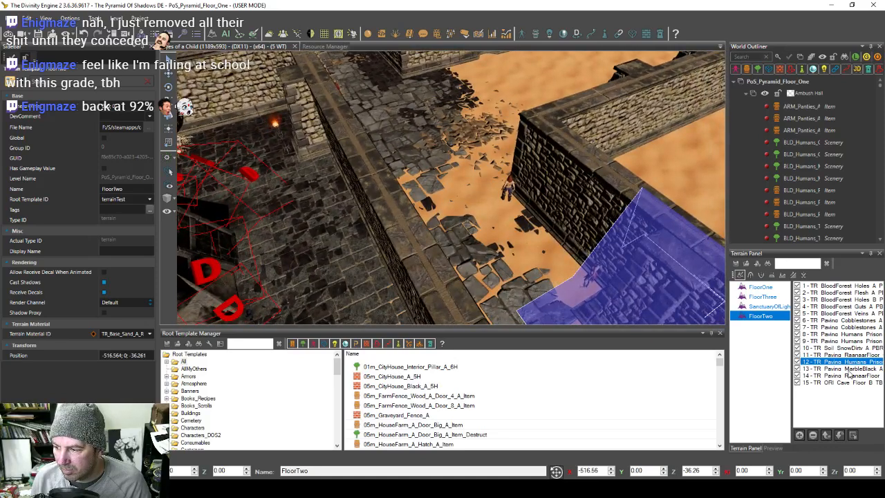
pyautogui.click(847, 369)
pyautogui.moveTo(465, 234); pyautogui.dragTo(446, 196)
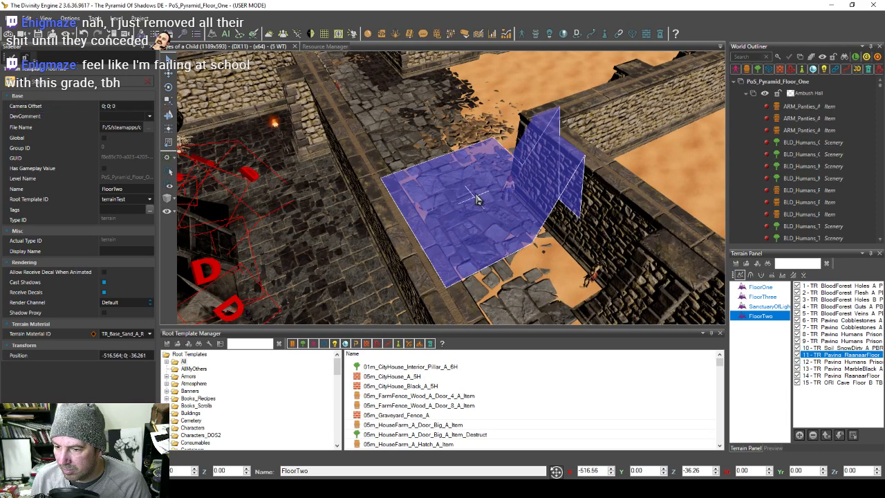
pyautogui.moveTo(466, 178)
pyautogui.mouseDown(button='right')
pyautogui.moveTo(477, 159)
pyautogui.moveTo(509, 192)
pyautogui.moveTo(491, 148)
pyautogui.moveTo(574, 176)
pyautogui.moveTo(581, 208)
pyautogui.moveTo(546, 178)
pyautogui.moveTo(581, 182)
pyautogui.mouseUp(button='right')
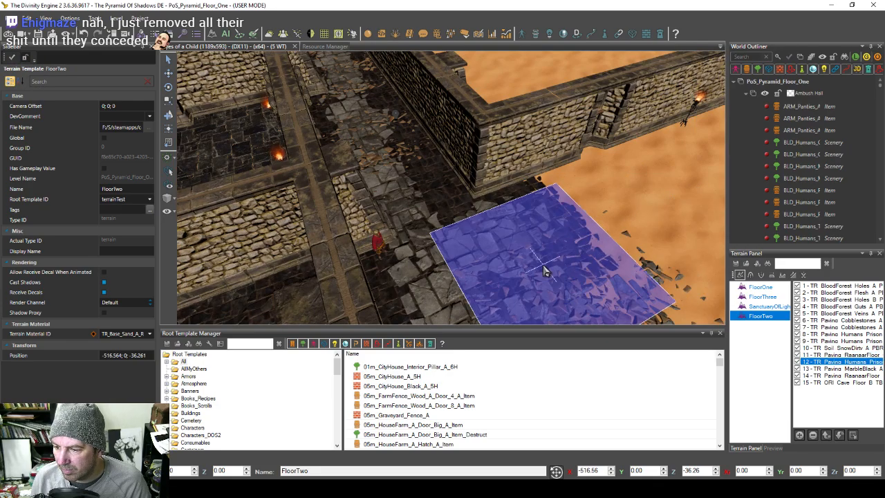
pyautogui.moveTo(466, 211)
pyautogui.mouseDown(button='right')
pyautogui.moveTo(484, 275)
pyautogui.moveTo(418, 236)
pyautogui.moveTo(377, 121)
pyautogui.moveTo(373, 170)
pyautogui.moveTo(387, 159)
pyautogui.moveTo(391, 131)
pyautogui.moveTo(398, 139)
pyautogui.moveTo(400, 122)
pyautogui.moveTo(373, 204)
pyautogui.moveTo(350, 218)
pyautogui.mouseUp(button='right')
pyautogui.moveTo(386, 139)
pyautogui.mouseDown(button='right')
pyautogui.moveTo(376, 194)
pyautogui.moveTo(384, 211)
pyautogui.moveTo(332, 125)
pyautogui.moveTo(351, 198)
pyautogui.moveTo(346, 148)
pyautogui.moveTo(366, 217)
pyautogui.moveTo(363, 149)
pyautogui.mouseUp(button='right')
# Step: Paint TR Paving Humans Prison paving over the sand along the walls of the tree-grown hall and around its slabs
pyautogui.moveTo(309, 269)
pyautogui.mouseDown()
pyautogui.moveTo(320, 194)
pyautogui.moveTo(383, 182)
pyautogui.moveTo(421, 182)
pyautogui.moveTo(360, 186)
pyautogui.moveTo(393, 251)
pyautogui.moveTo(414, 240)
pyautogui.moveTo(400, 232)
pyautogui.moveTo(354, 248)
pyautogui.moveTo(351, 274)
pyautogui.moveTo(367, 238)
pyautogui.moveTo(391, 216)
pyautogui.moveTo(478, 227)
pyautogui.moveTo(495, 265)
pyautogui.moveTo(407, 247)
pyautogui.mouseUp()
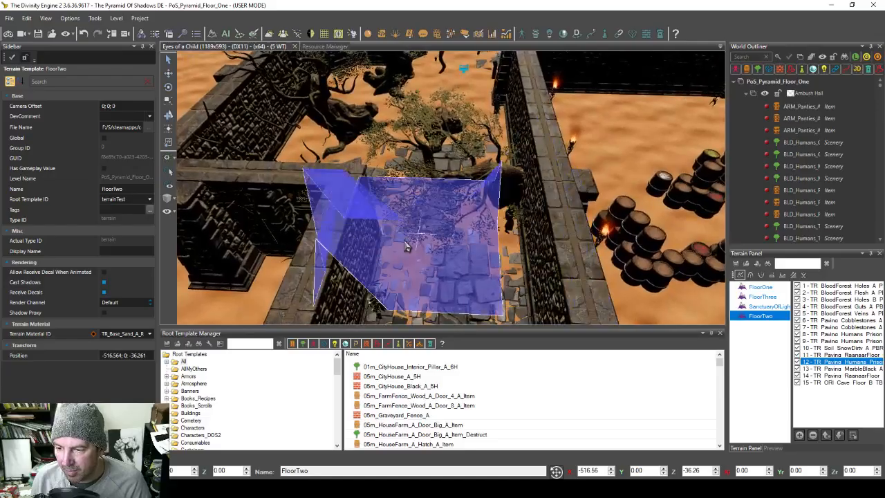
pyautogui.moveTo(416, 263)
pyautogui.mouseDown(button='middle')
pyautogui.moveTo(509, 246)
pyautogui.moveTo(382, 236)
pyautogui.moveTo(388, 209)
pyautogui.moveTo(348, 233)
pyautogui.moveTo(358, 212)
pyautogui.moveTo(339, 246)
pyautogui.moveTo(547, 236)
pyautogui.moveTo(494, 170)
pyautogui.moveTo(445, 173)
pyautogui.moveTo(463, 212)
pyautogui.moveTo(437, 212)
pyautogui.moveTo(475, 217)
pyautogui.moveTo(405, 256)
pyautogui.moveTo(484, 267)
pyautogui.moveTo(329, 199)
pyautogui.moveTo(339, 181)
pyautogui.moveTo(396, 222)
pyautogui.moveTo(395, 262)
pyautogui.moveTo(419, 210)
pyautogui.moveTo(411, 192)
pyautogui.moveTo(456, 169)
pyautogui.moveTo(473, 173)
pyautogui.moveTo(417, 204)
pyautogui.moveTo(371, 207)
pyautogui.moveTo(336, 247)
pyautogui.moveTo(300, 213)
pyautogui.moveTo(374, 250)
pyautogui.moveTo(421, 253)
pyautogui.moveTo(408, 246)
pyautogui.moveTo(417, 204)
pyautogui.moveTo(327, 162)
pyautogui.moveTo(300, 164)
pyautogui.moveTo(306, 178)
pyautogui.moveTo(349, 188)
pyautogui.moveTo(372, 265)
pyautogui.moveTo(421, 254)
pyautogui.moveTo(367, 276)
pyautogui.moveTo(408, 238)
pyautogui.moveTo(405, 228)
pyautogui.moveTo(387, 242)
pyautogui.moveTo(277, 225)
pyautogui.moveTo(509, 257)
pyautogui.moveTo(382, 239)
pyautogui.moveTo(471, 251)
pyautogui.moveTo(439, 242)
pyautogui.moveTo(511, 227)
pyautogui.mouseUp(button='middle')
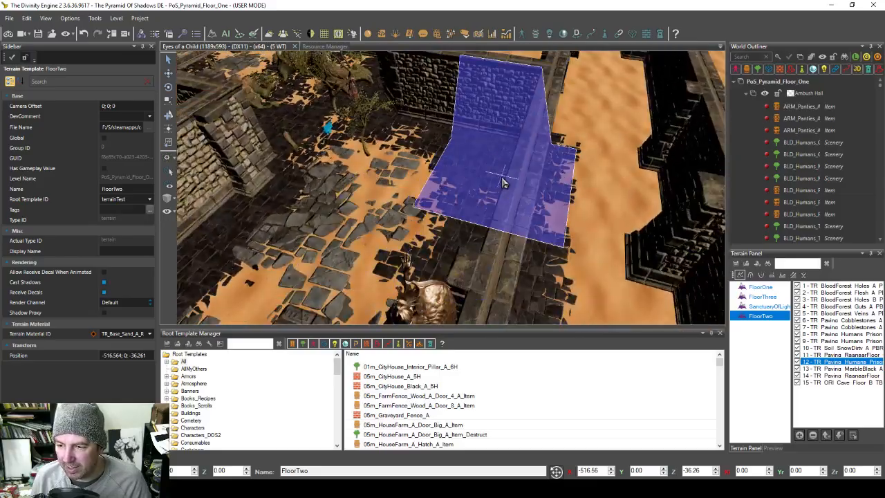
pyautogui.moveTo(505, 182)
pyautogui.mouseDown(button='middle')
pyautogui.moveTo(499, 233)
pyautogui.moveTo(351, 222)
pyautogui.moveTo(484, 257)
pyautogui.moveTo(458, 182)
pyautogui.moveTo(446, 223)
pyautogui.moveTo(424, 129)
pyautogui.moveTo(450, 182)
pyautogui.moveTo(358, 158)
pyautogui.moveTo(286, 104)
pyautogui.moveTo(297, 228)
pyautogui.moveTo(373, 204)
pyautogui.moveTo(376, 124)
pyautogui.moveTo(421, 218)
pyautogui.moveTo(396, 197)
pyautogui.moveTo(444, 147)
pyautogui.moveTo(455, 159)
pyautogui.moveTo(415, 158)
pyautogui.moveTo(438, 237)
pyautogui.moveTo(525, 212)
pyautogui.mouseUp(button='middle')
pyautogui.moveTo(438, 198); pyautogui.dragTo(331, 155, button='middle')
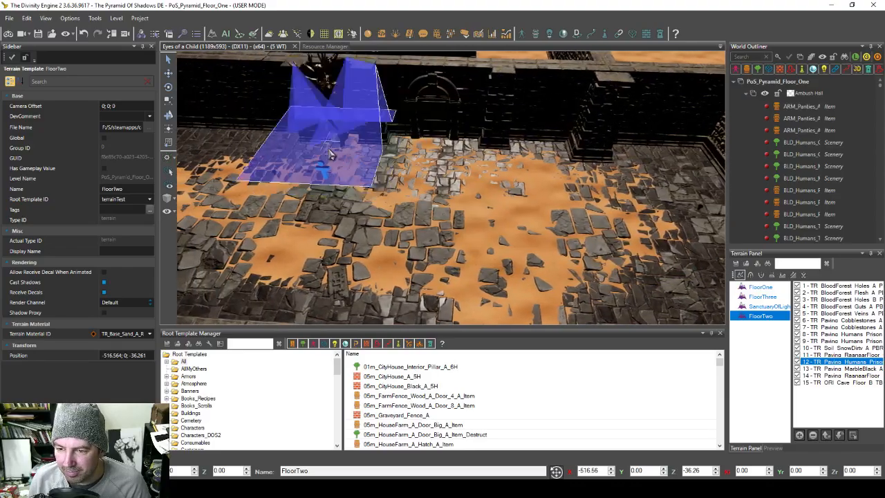
# Step: Extend the TR Paving Humans Prison paving along the wall of the barrel room and into the small adjoining chamber
pyautogui.moveTo(300, 229)
pyautogui.mouseDown()
pyautogui.moveTo(328, 180)
pyautogui.moveTo(317, 228)
pyautogui.moveTo(334, 204)
pyautogui.moveTo(481, 235)
pyautogui.mouseUp()
pyautogui.moveTo(481, 236)
pyautogui.mouseDown(button='middle')
pyautogui.moveTo(525, 207)
pyautogui.moveTo(581, 247)
pyautogui.moveTo(503, 241)
pyautogui.moveTo(395, 198)
pyautogui.moveTo(290, 221)
pyautogui.moveTo(455, 248)
pyautogui.moveTo(430, 192)
pyautogui.moveTo(395, 187)
pyautogui.moveTo(471, 220)
pyautogui.mouseUp(button='middle')
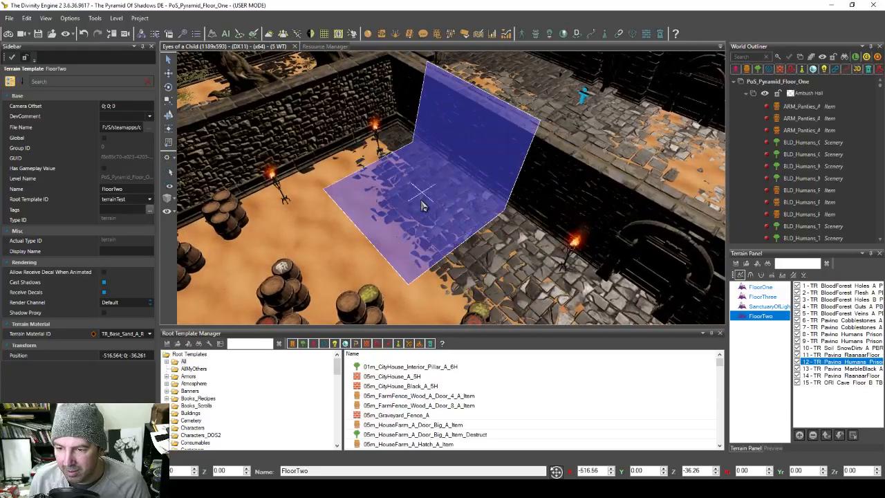
pyautogui.moveTo(423, 206)
pyautogui.mouseDown(button='middle')
pyautogui.moveTo(421, 174)
pyautogui.moveTo(463, 148)
pyautogui.moveTo(375, 138)
pyautogui.moveTo(524, 217)
pyautogui.moveTo(415, 228)
pyautogui.moveTo(395, 217)
pyautogui.moveTo(527, 260)
pyautogui.moveTo(389, 253)
pyautogui.moveTo(421, 251)
pyautogui.moveTo(399, 241)
pyautogui.moveTo(423, 220)
pyautogui.mouseUp(button='middle')
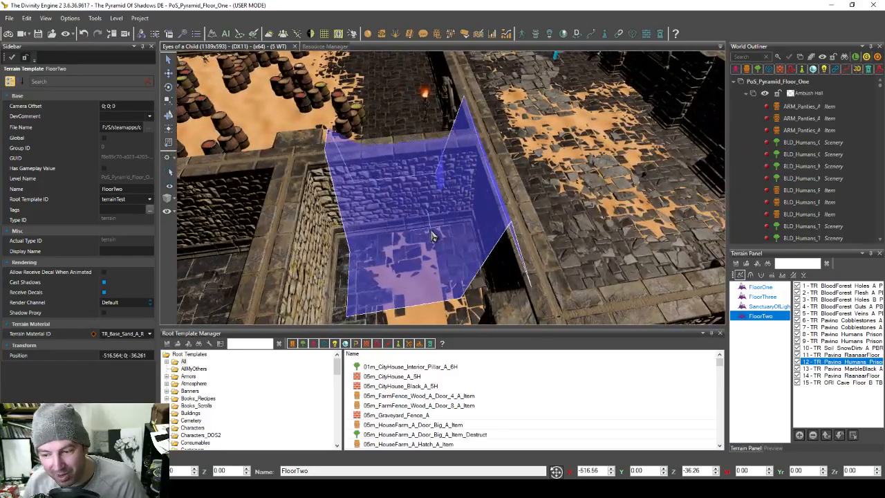
pyautogui.moveTo(446, 254); pyautogui.dragTo(456, 250, button='middle')
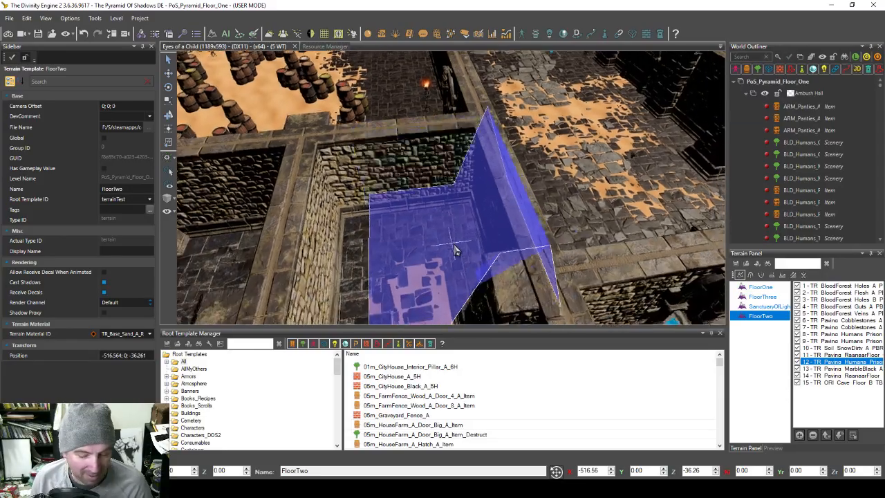
# Step: Examine the dark paving, slabs and sand patches along the length of the large statue hall
pyautogui.moveTo(479, 214)
pyautogui.mouseDown()
pyautogui.moveTo(457, 229)
pyautogui.moveTo(508, 238)
pyautogui.moveTo(520, 220)
pyautogui.moveTo(478, 269)
pyautogui.moveTo(503, 233)
pyautogui.mouseUp()
pyautogui.press('d')
pyautogui.press('w')
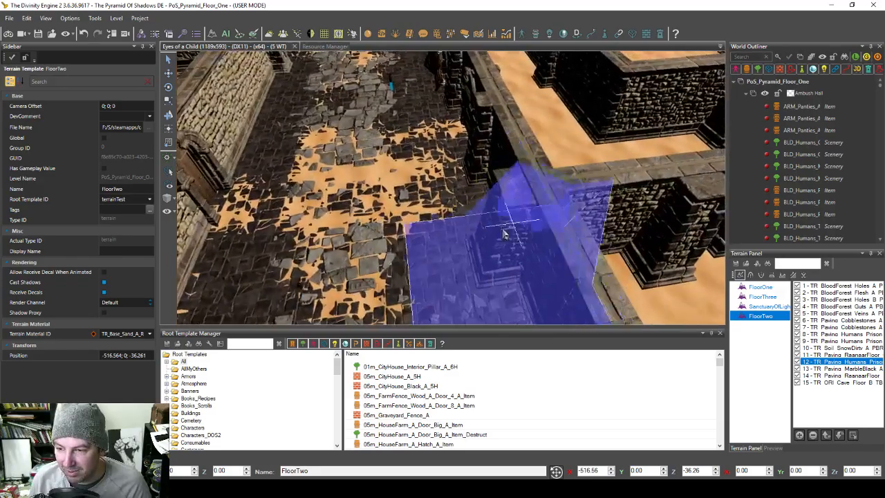
pyautogui.press('s')
pyautogui.press('a')
pyautogui.press('w')
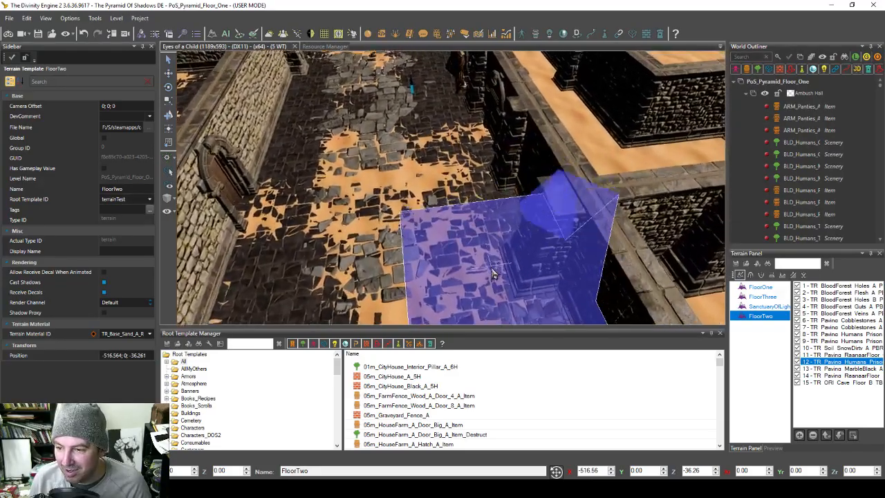
pyautogui.press('s')
pyautogui.press('w')
pyautogui.press('d')
pyautogui.press('w')
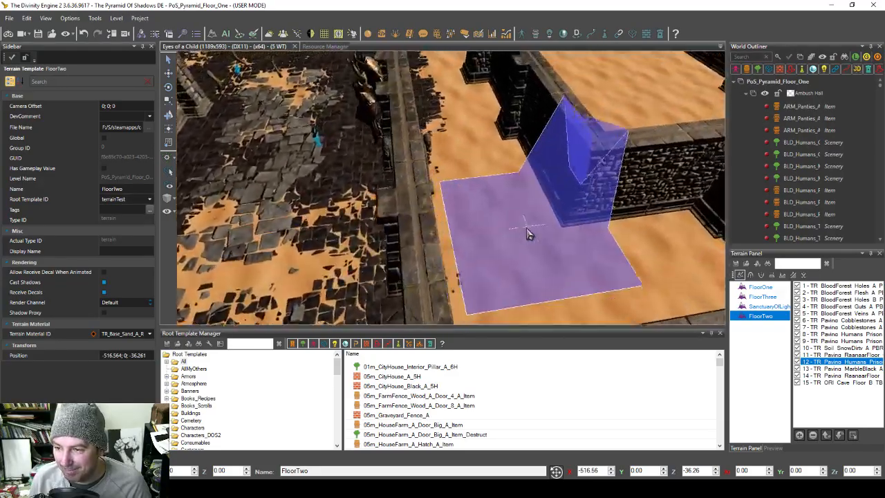
# Step: Examine the paving around the trees and back in the statue hall, selecting FloorTwo's sixth layer, a TR Paving Cobblestones material
pyautogui.press('s')
pyautogui.press('a')
pyautogui.press('w')
pyautogui.press('s')
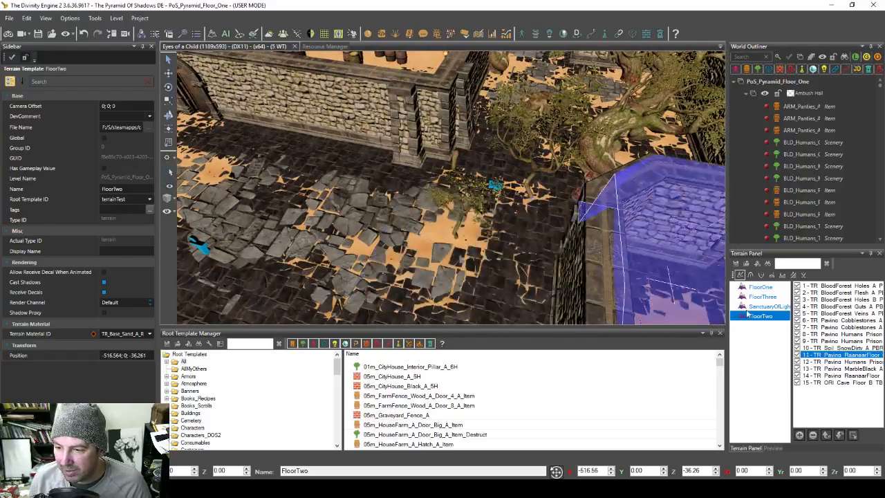
pyautogui.click(842, 321)
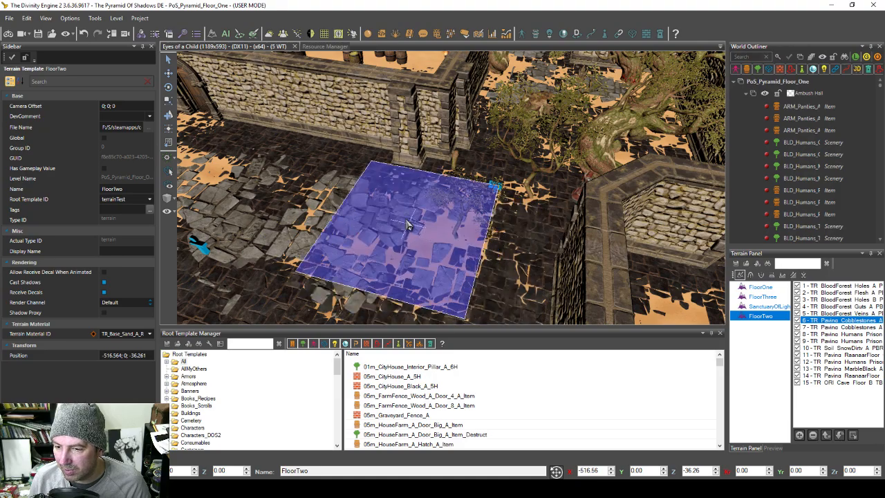
pyautogui.moveTo(269, 228)
pyautogui.mouseDown(button='right')
pyautogui.moveTo(484, 217)
pyautogui.moveTo(486, 251)
pyautogui.moveTo(463, 251)
pyautogui.moveTo(415, 247)
pyautogui.moveTo(664, 242)
pyautogui.moveTo(585, 242)
pyautogui.moveTo(684, 222)
pyautogui.mouseUp(button='right')
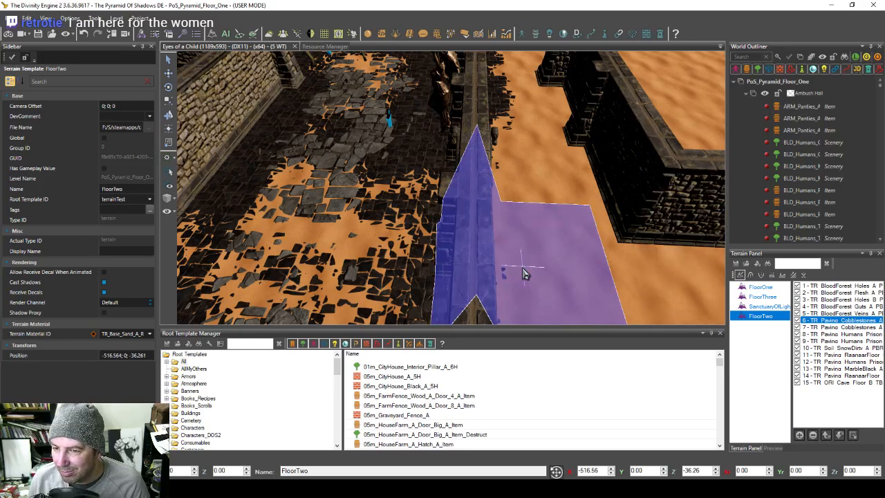
# Step: Clear the name filter on the terrain material resources and sort them by Custom 2, their parameter count
pyautogui.click(324, 46)
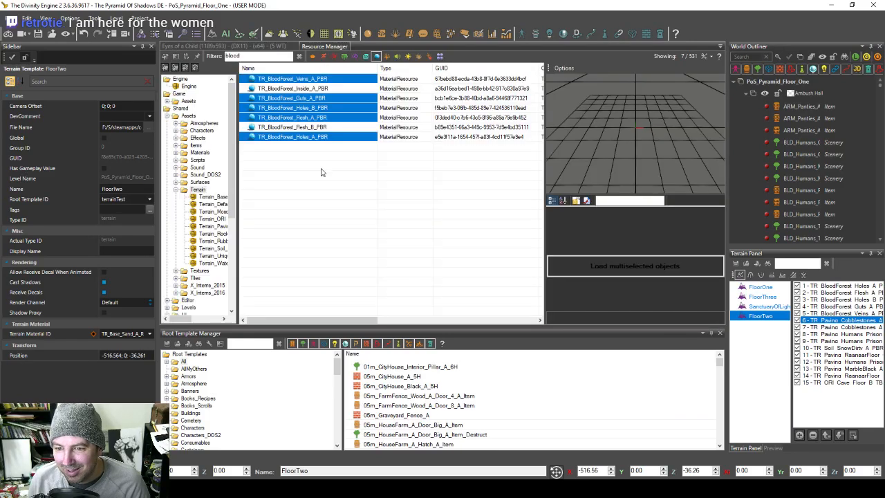
pyautogui.click(299, 57)
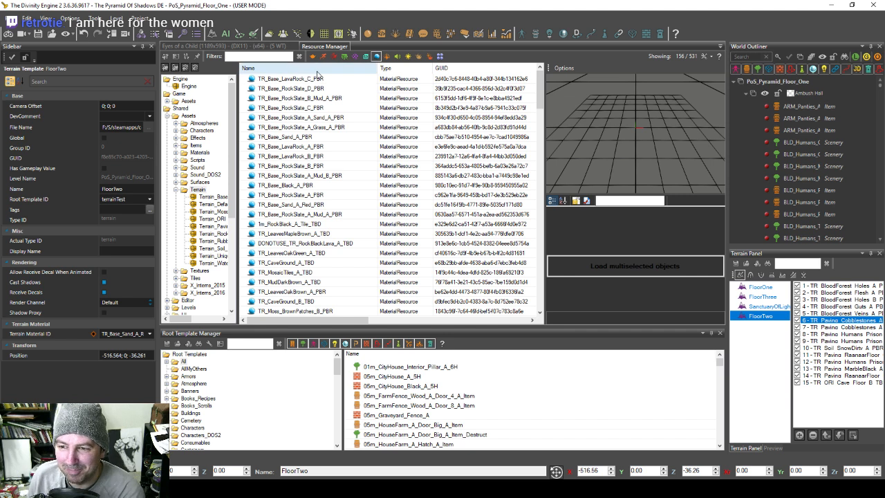
pyautogui.moveTo(361, 320); pyautogui.dragTo(394, 319)
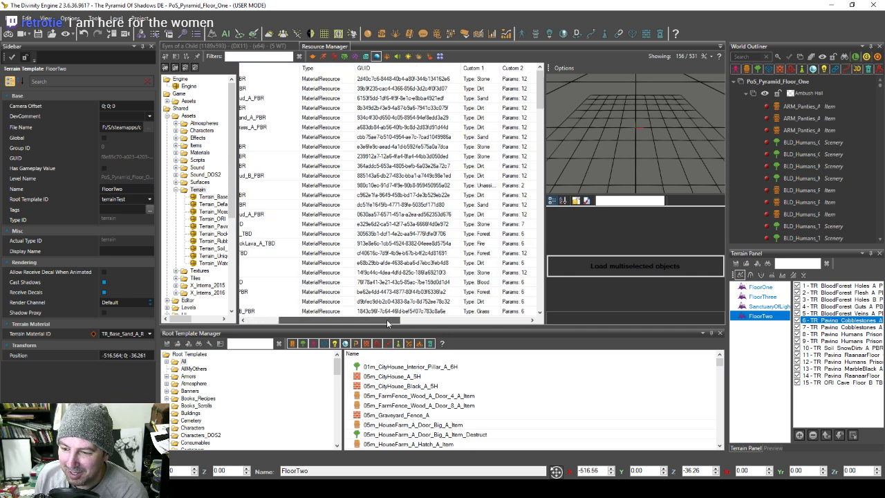
pyautogui.click(516, 69)
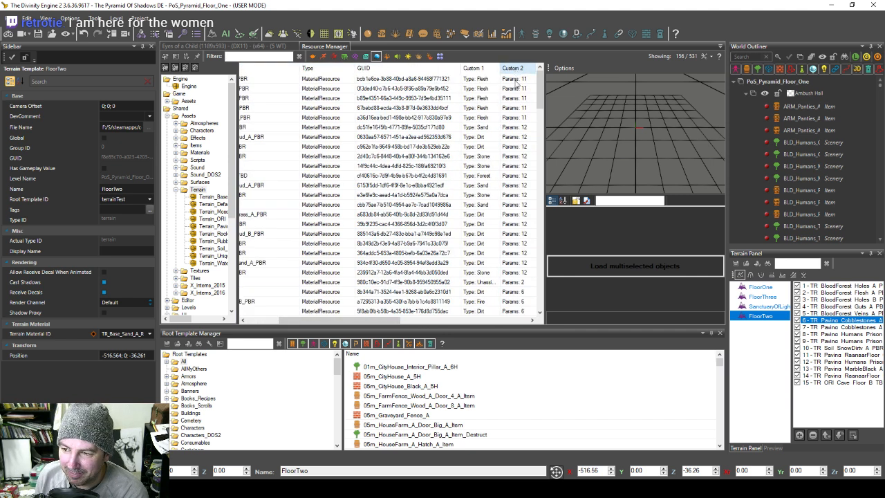
# Step: Find the terrain material with only two parameters, TR_Base_Black_A_PBR, and preview it
pyautogui.scroll(-6, 342, 216)
pyautogui.click(517, 108)
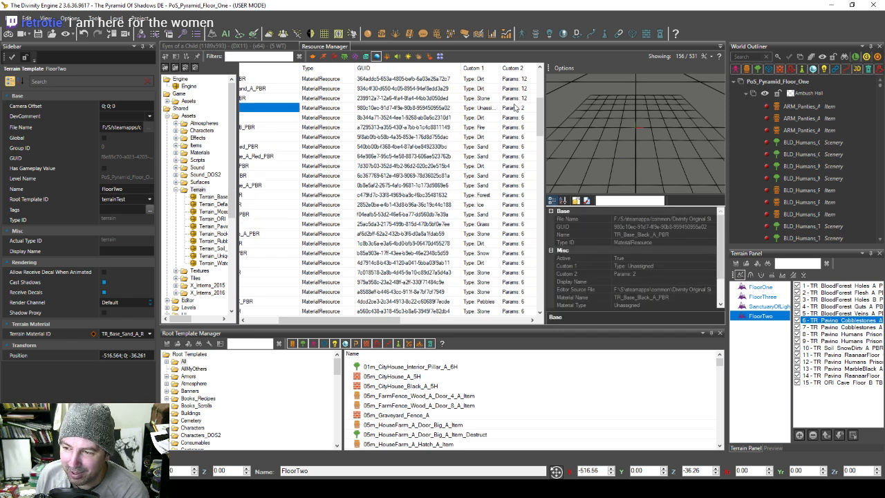
pyautogui.moveTo(352, 321); pyautogui.dragTo(320, 320)
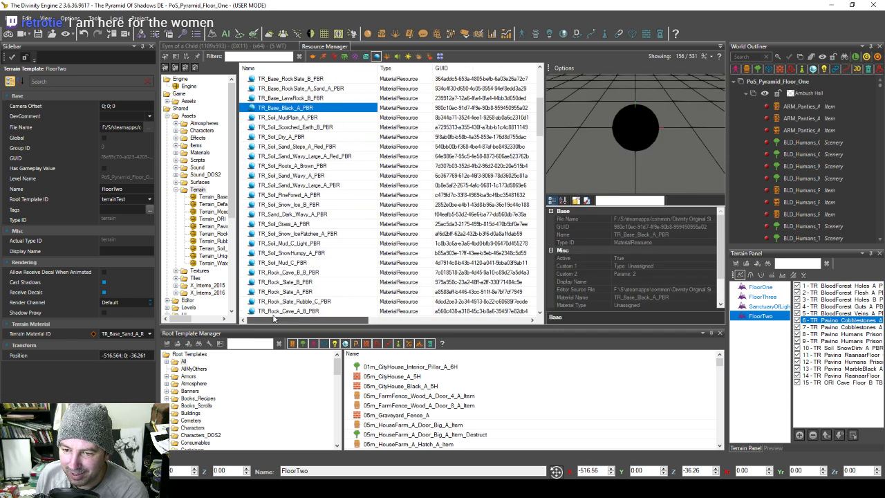
pyautogui.click(285, 117)
pyautogui.click(277, 108)
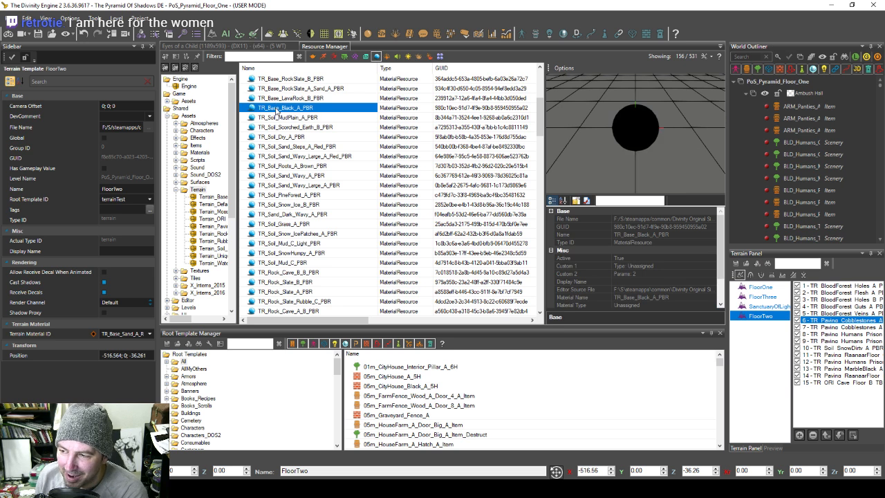
# Step: Add the TR_Base_Black_A_PBR material as a new layer on the FloorTwo terrain
pyautogui.click(285, 117)
pyautogui.click(287, 108)
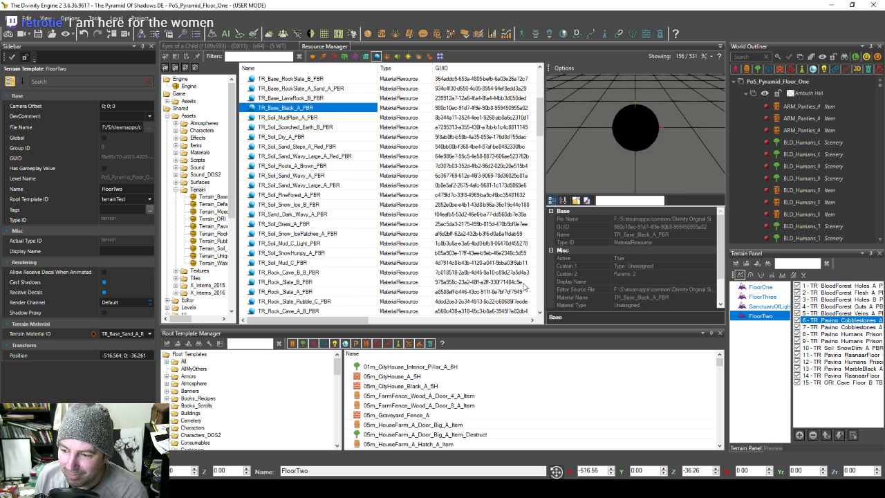
pyautogui.click(800, 435)
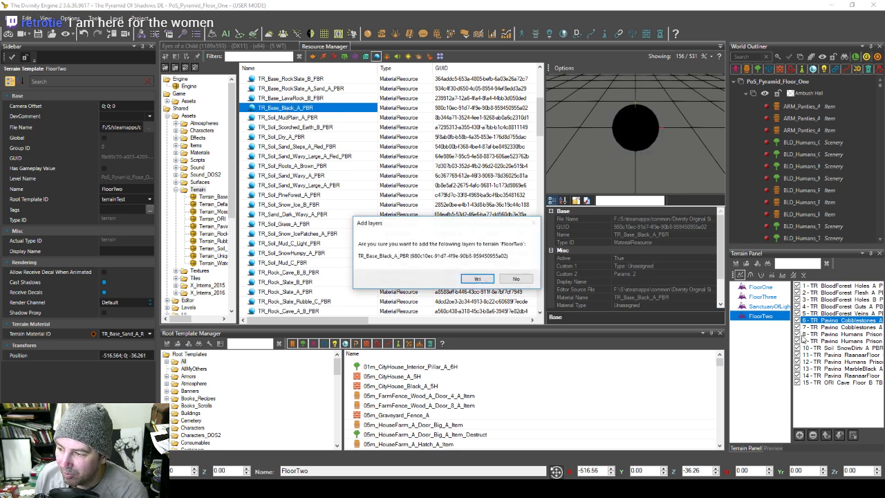
pyautogui.press('Return')
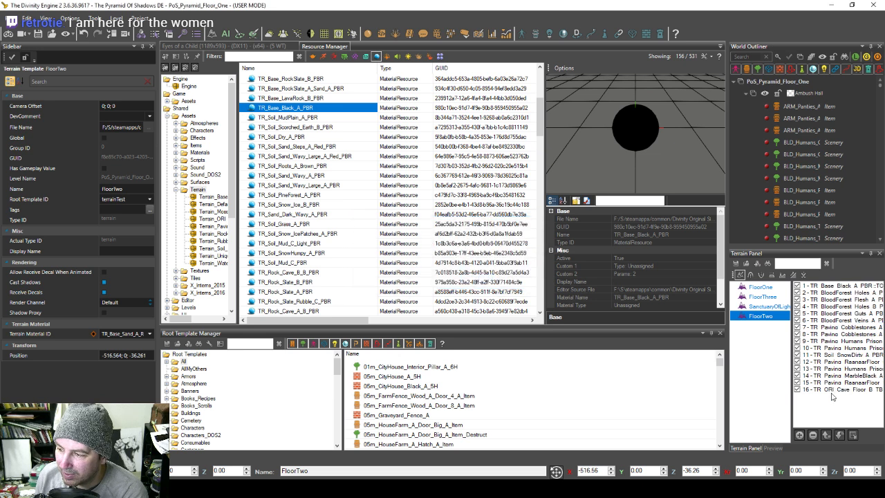
# Step: Move the new TR Base Black A layer down to the bottom of FloorTwo's layer list, position 16
pyautogui.click(828, 288)
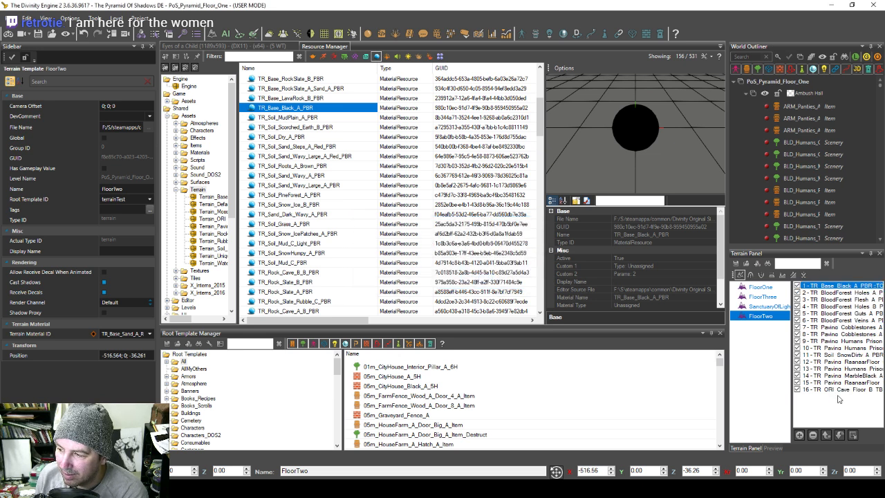
pyautogui.click(840, 435)
pyautogui.click(840, 435)
pyautogui.click(840, 435)
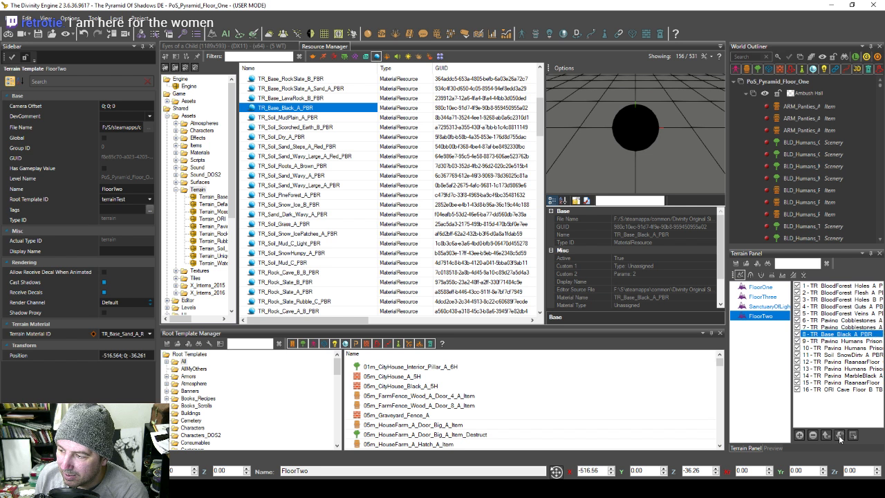
pyautogui.click(839, 435)
pyautogui.click(839, 435)
pyautogui.click(839, 435)
pyautogui.click(839, 435)
pyautogui.click(840, 435)
pyautogui.click(839, 435)
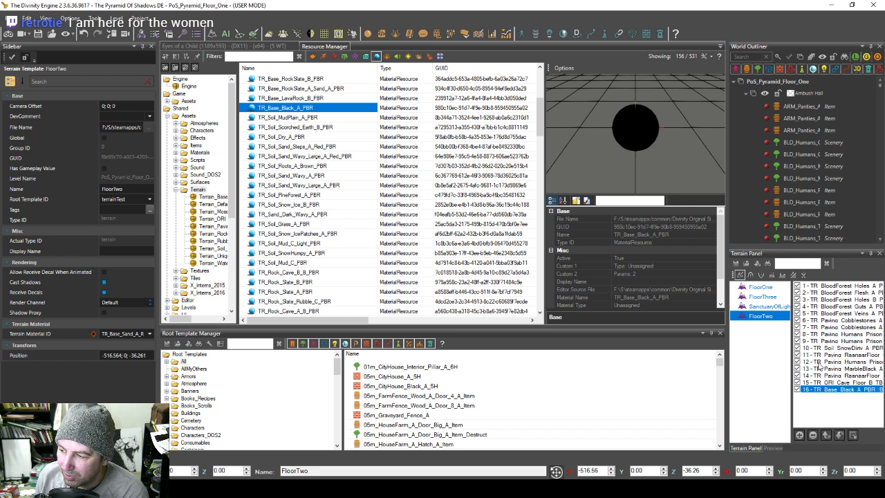
# Step: Preview the mud, scorched earth, dry soil and red sand materials and add TR_Soil_Dry_A_PBR to FloorTwo as a layer
pyautogui.click(300, 119)
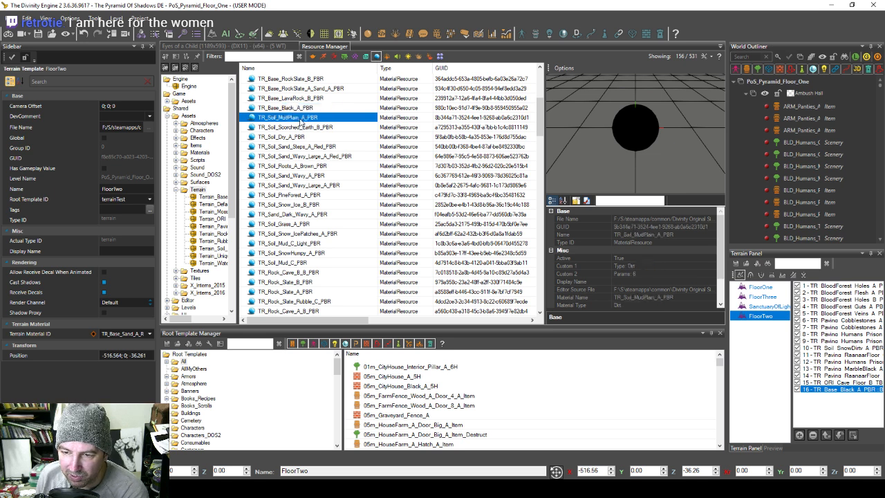
pyautogui.click(296, 129)
pyautogui.click(296, 137)
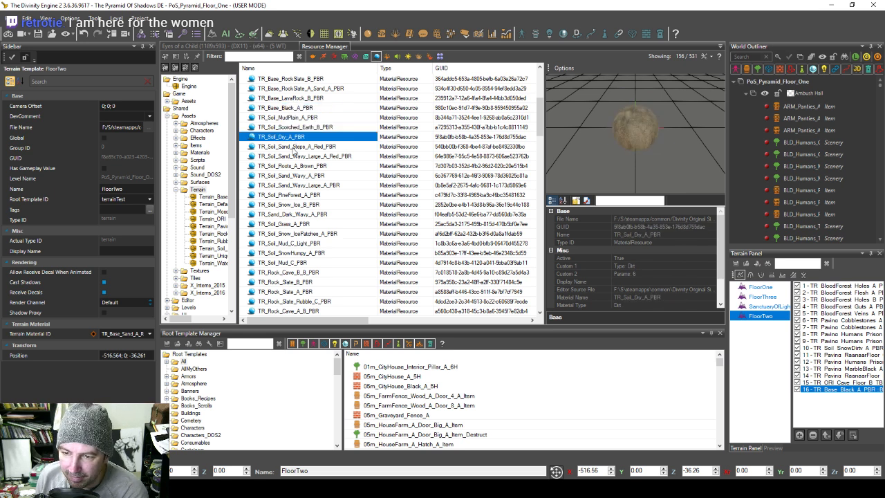
pyautogui.click(295, 147)
pyautogui.click(290, 137)
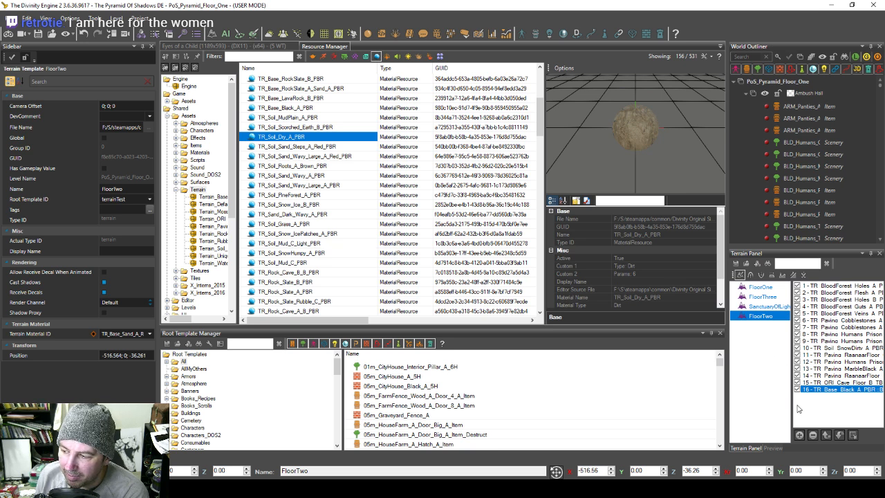
pyautogui.click(799, 435)
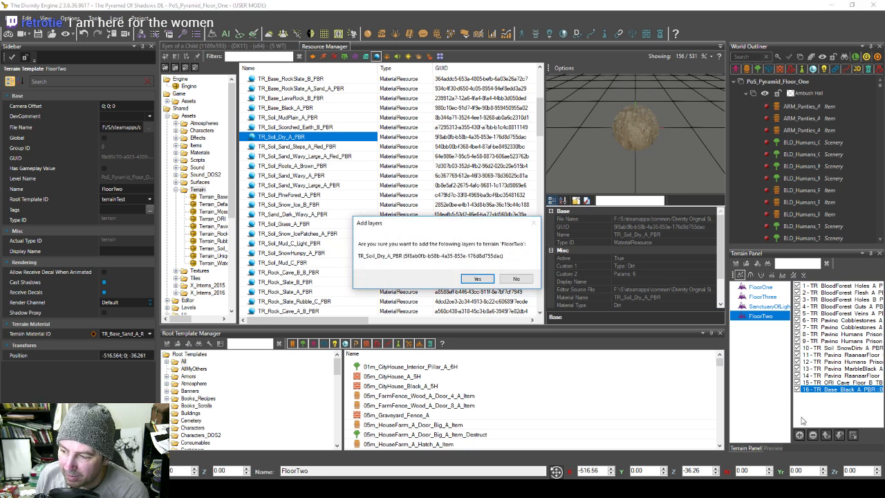
pyautogui.click(476, 279)
# Step: Move the TR Soil Dry A layer down to position 11, directly below TR Soil SnowDirty A
pyautogui.click(839, 287)
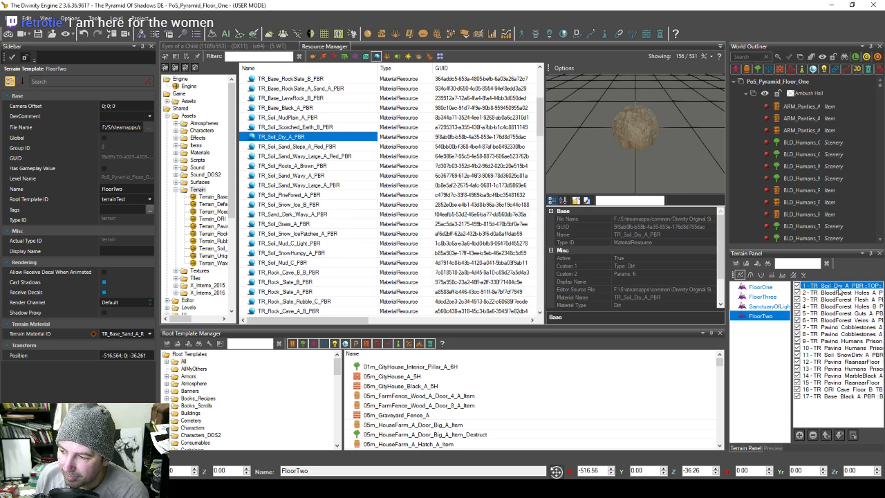
pyautogui.click(840, 436)
pyautogui.click(840, 436)
pyautogui.click(840, 436)
pyautogui.click(839, 436)
pyautogui.click(840, 435)
pyautogui.click(840, 436)
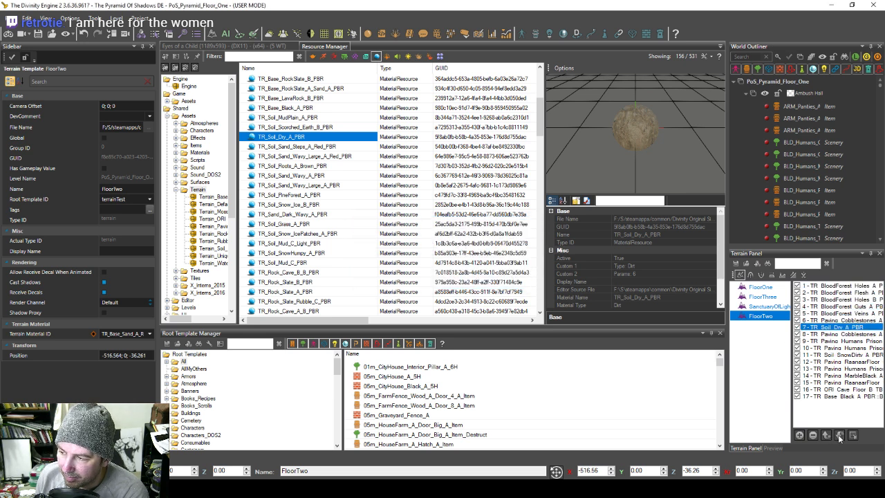
pyautogui.click(840, 436)
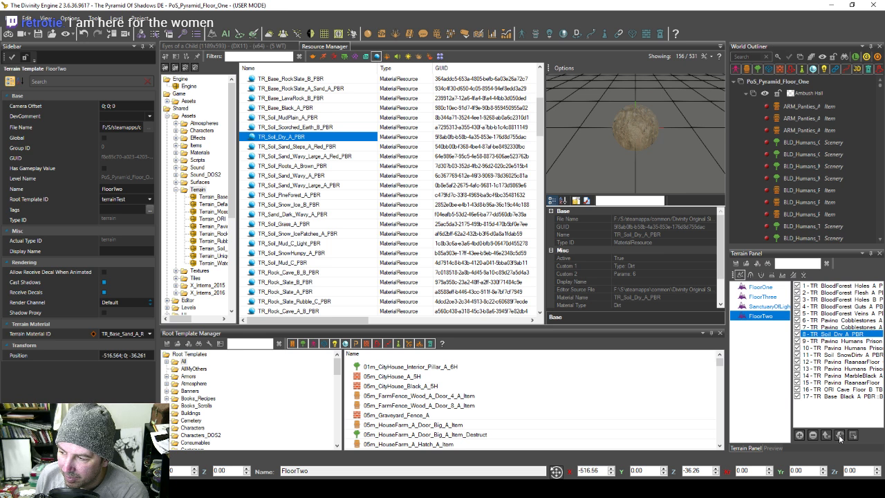
pyautogui.click(840, 436)
pyautogui.click(839, 436)
pyautogui.click(839, 435)
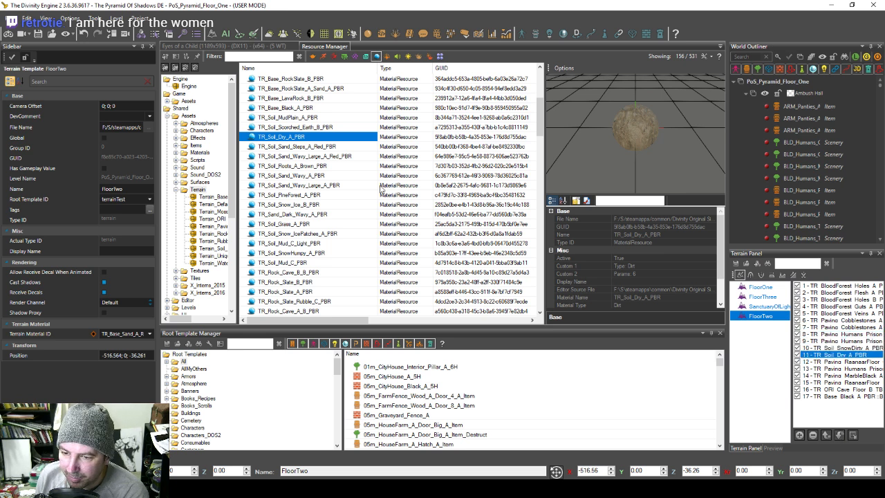
# Step: Preview the red and wavy sand materials and add TR_Soil_Roots_A_Brown_PBR to FloorTwo as a layer
pyautogui.click(301, 148)
pyautogui.click(307, 159)
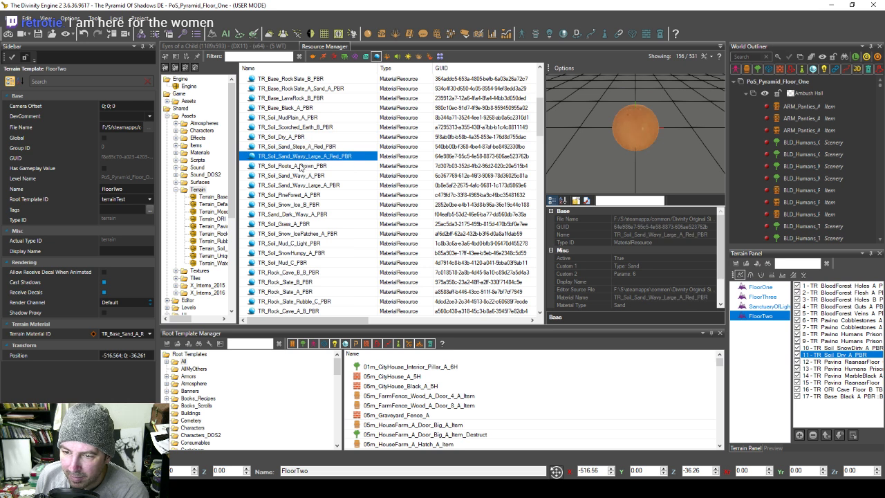
pyautogui.click(301, 166)
pyautogui.click(295, 176)
pyautogui.press('Up')
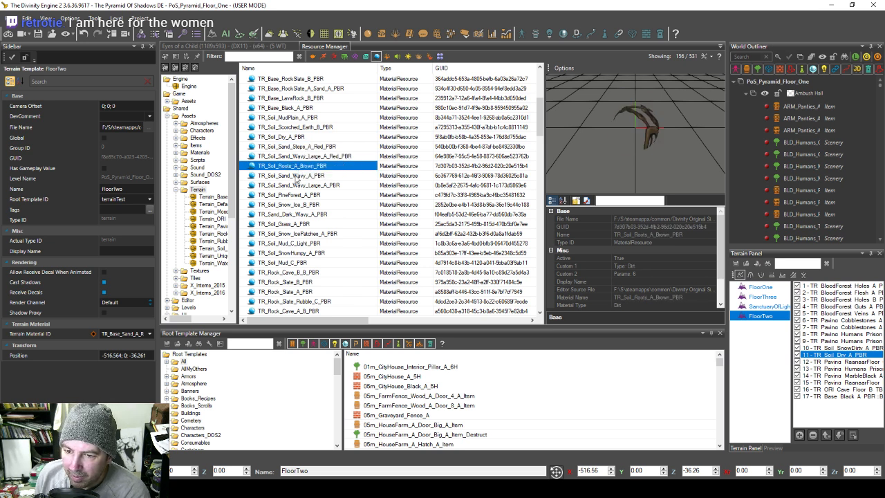
pyautogui.click(305, 185)
pyautogui.scroll(1, 312, 192)
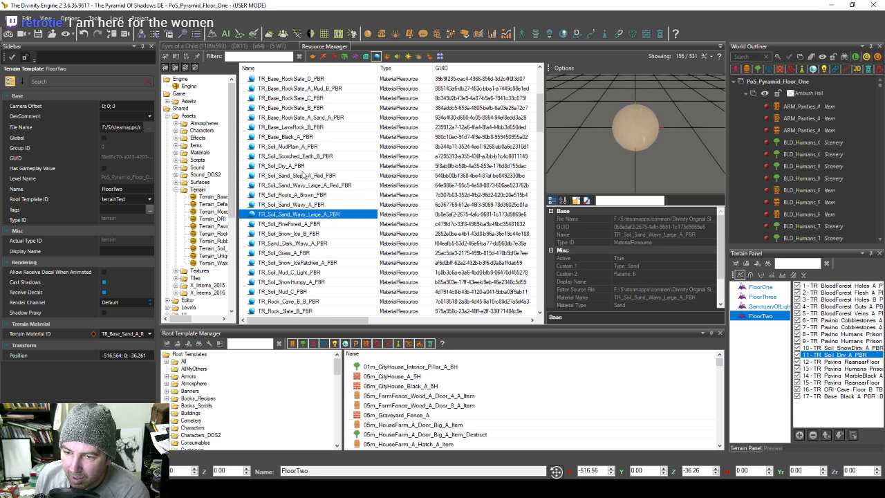
pyautogui.click(301, 196)
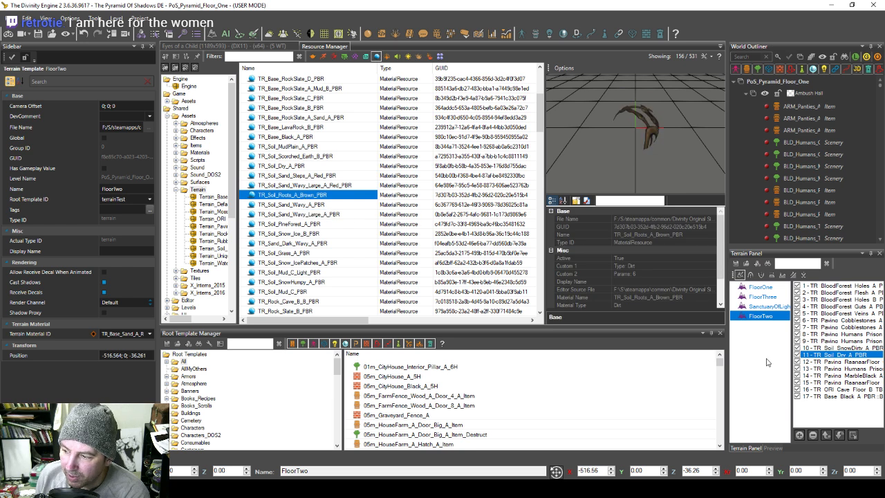
pyautogui.click(799, 435)
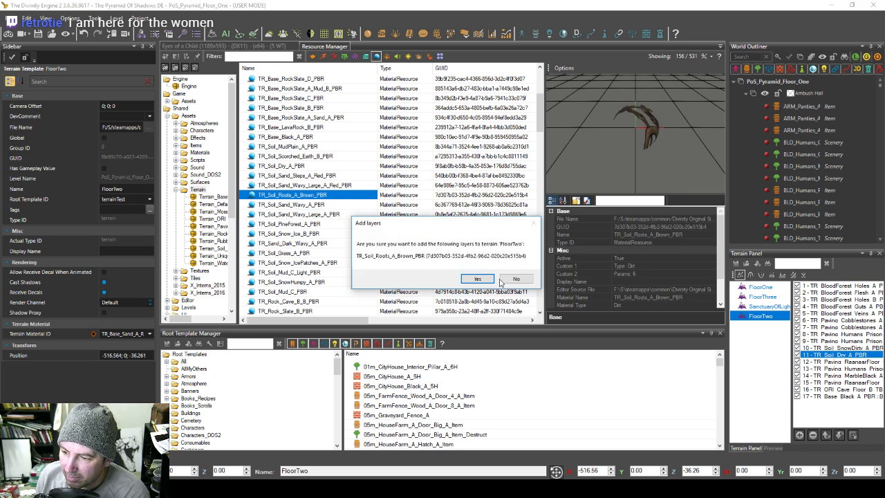
pyautogui.click(477, 278)
# Step: Move the TR Soil Roots A Brown layer down to position 8, below both Paving Cobblestones layers
pyautogui.click(830, 286)
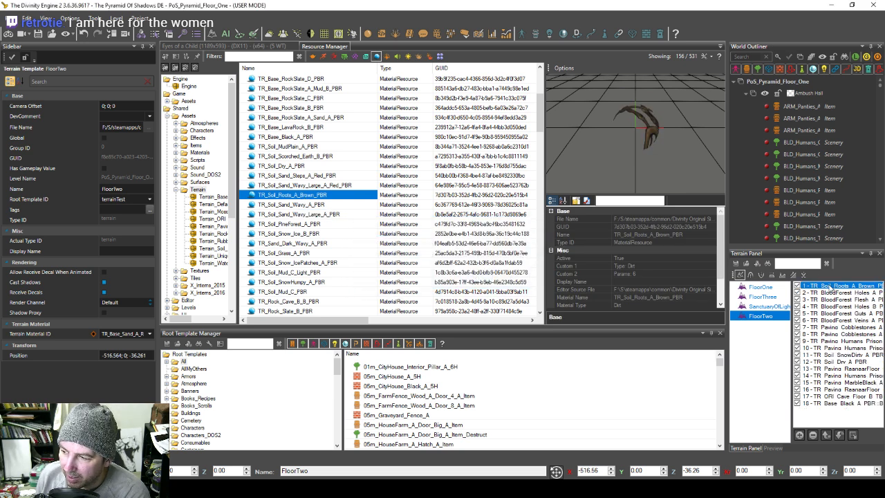
pyautogui.click(838, 435)
pyautogui.click(838, 435)
pyautogui.click(839, 435)
pyautogui.click(839, 435)
pyautogui.click(839, 435)
pyautogui.click(838, 434)
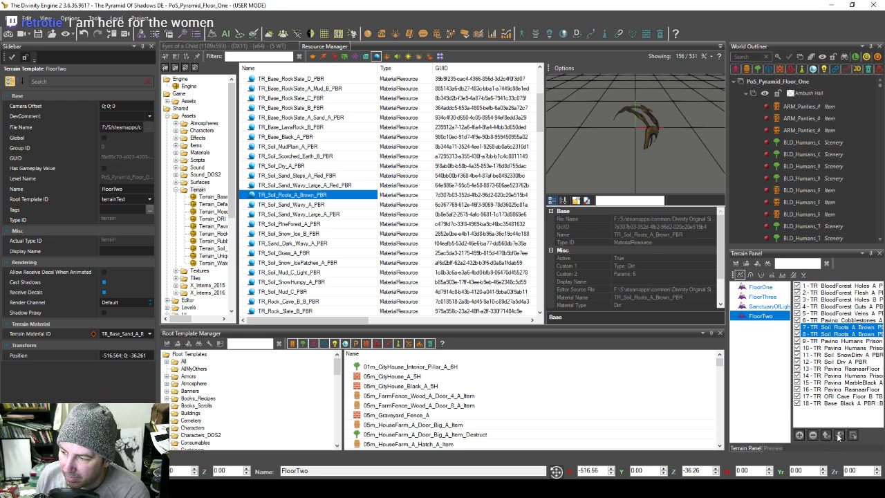
pyautogui.click(839, 435)
# Step: Preview the wavy sand, dark sand and ice materials and add TR_Soil_Snow_Ice_B_PBR to FloorTwo as a layer
pyautogui.click(311, 204)
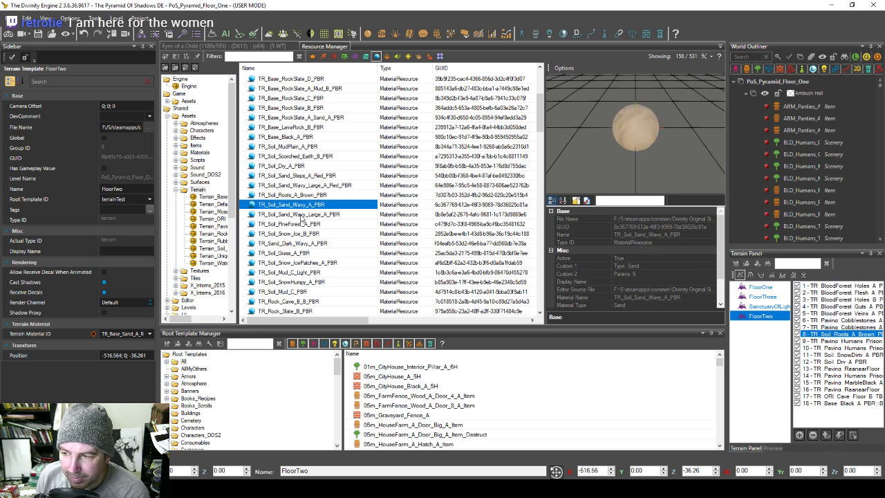
pyautogui.click(303, 215)
pyautogui.scroll(-1, 302, 219)
pyautogui.click(290, 197)
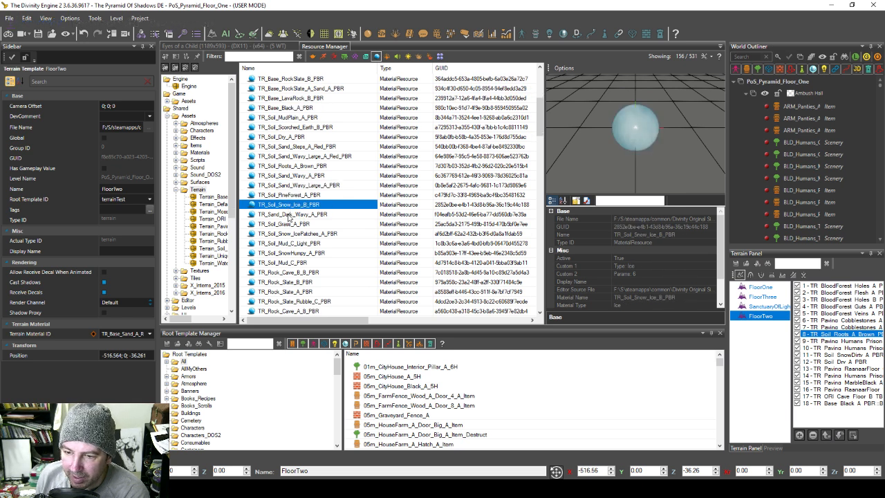
pyautogui.click(290, 216)
pyautogui.click(290, 205)
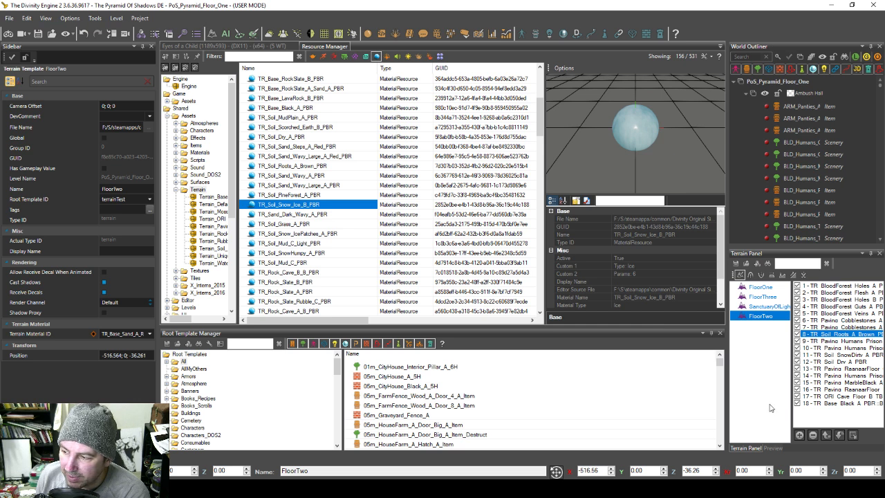
pyautogui.click(800, 435)
pyautogui.click(477, 279)
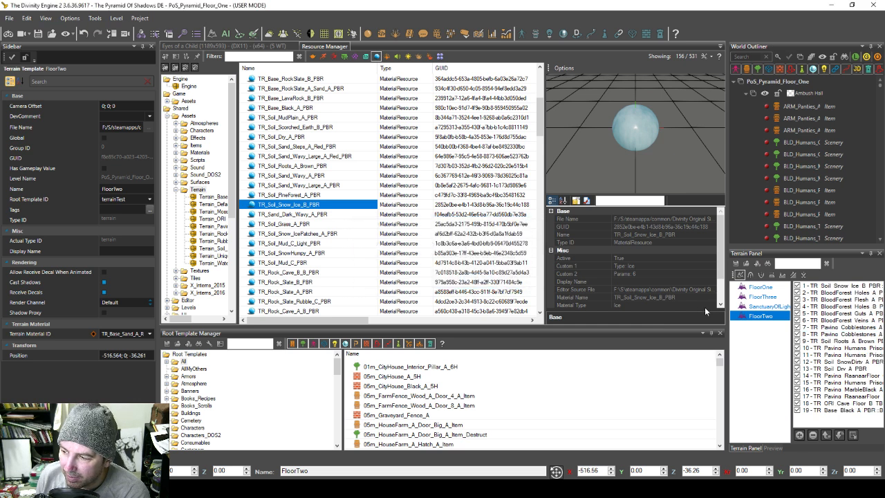
# Step: Move the TR Soil Snow Ice B layer down to position 6, directly above the Paving Cobblestones layers
pyautogui.click(827, 287)
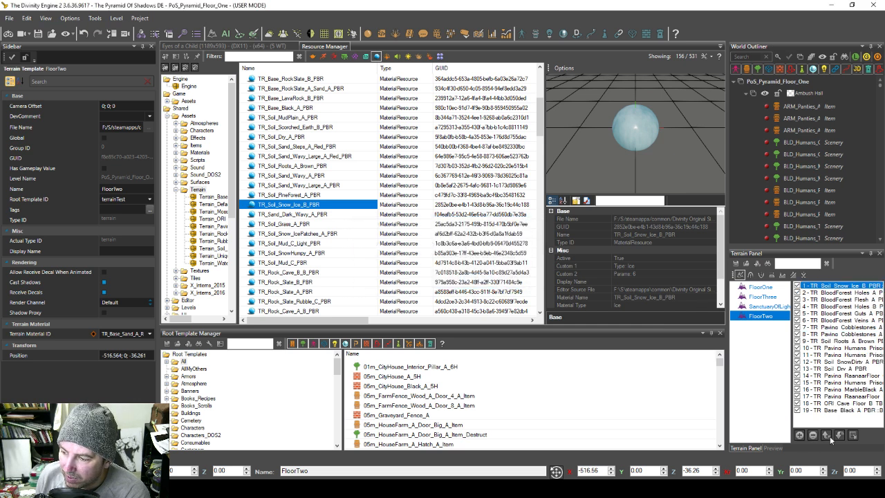
pyautogui.click(839, 435)
pyautogui.click(839, 434)
pyautogui.click(840, 435)
pyautogui.click(840, 435)
pyautogui.click(840, 435)
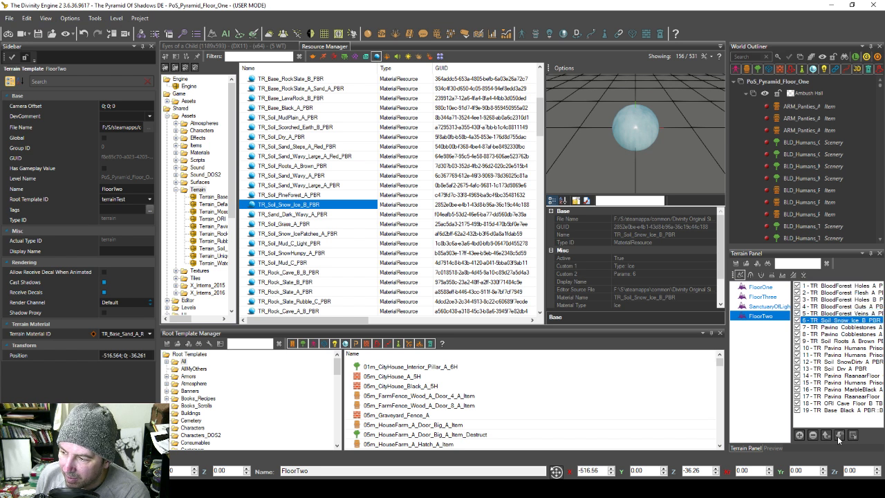
# Step: Raise the TR Soil SnowDirty A layer to position 7, directly below TR Soil Snow Ice B
pyautogui.click(842, 362)
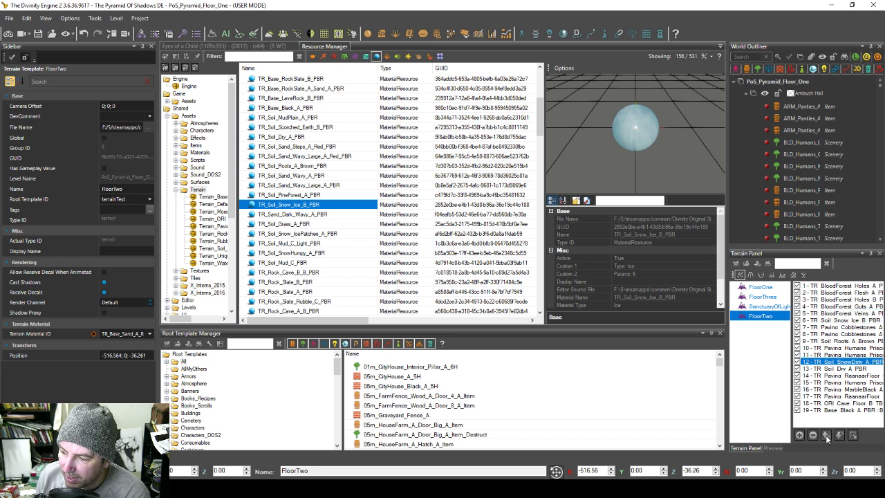
pyautogui.click(827, 435)
pyautogui.click(826, 435)
pyautogui.click(827, 434)
pyautogui.click(827, 435)
pyautogui.click(826, 435)
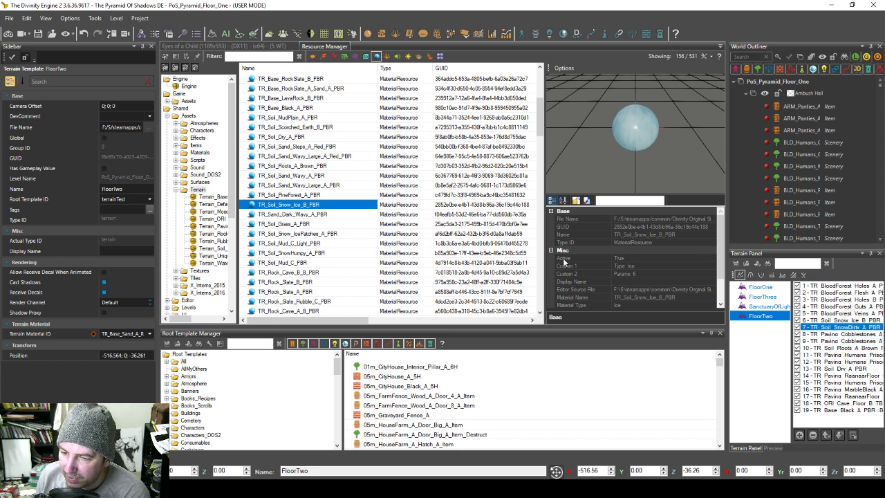
# Step: Preview the dark sand, grass and ice patches materials and add TR_Soil_Snow_IcePatches_A_PBR to FloorTwo as a layer
pyautogui.click(302, 215)
pyautogui.click(293, 224)
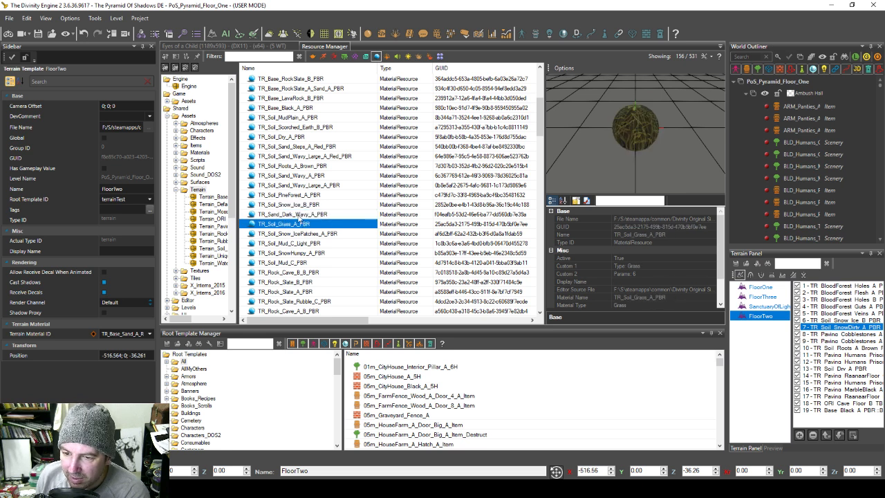
pyautogui.click(292, 235)
pyautogui.scroll(-1, 329, 247)
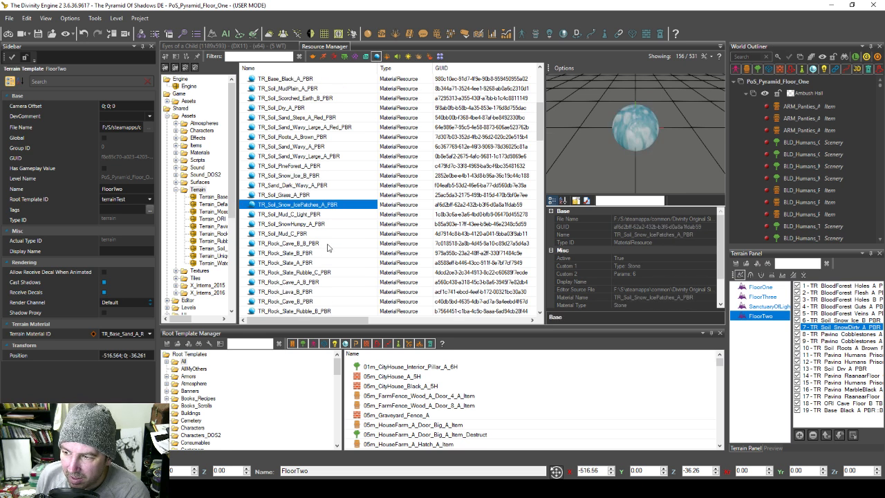
pyautogui.click(800, 434)
pyautogui.click(476, 282)
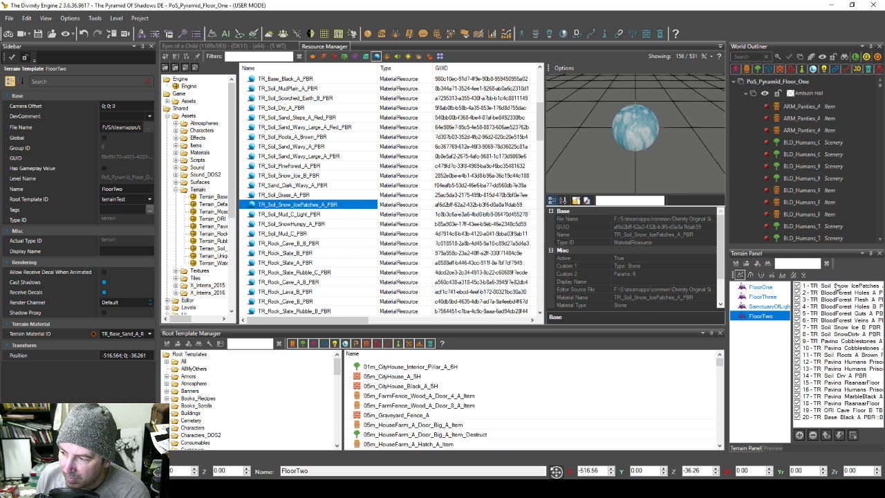
# Step: Move the TR Soil Snow IcePatches layer down to position 7, between Snow Ice B and SnowDirty A
pyautogui.click(837, 286)
pyautogui.click(840, 436)
pyautogui.click(840, 436)
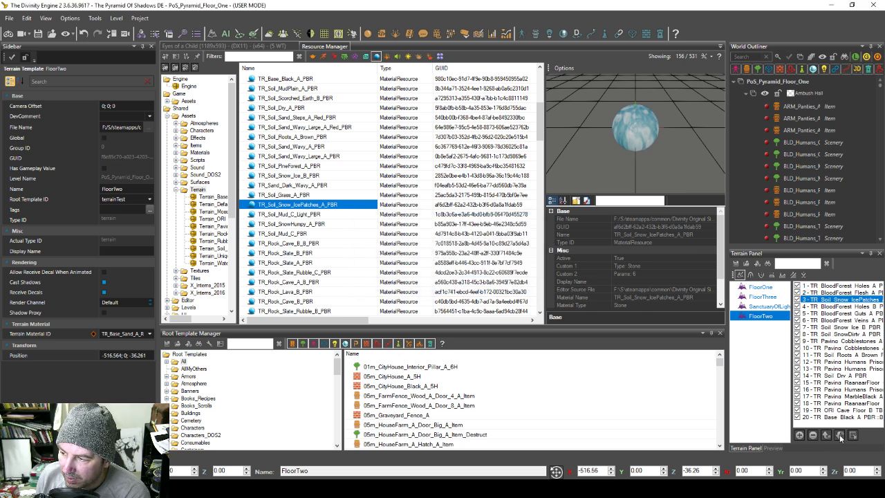
pyautogui.click(839, 435)
pyautogui.click(840, 435)
pyautogui.click(840, 436)
pyautogui.click(840, 436)
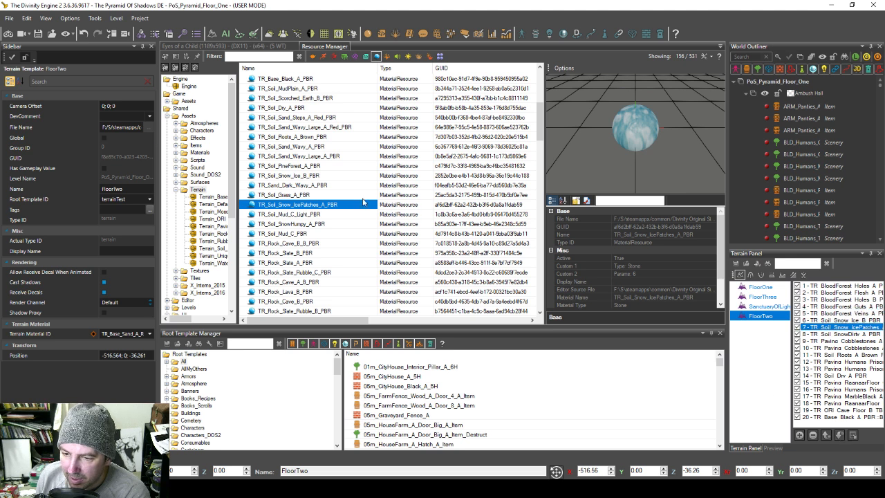
# Step: Preview the mud, humpy snow, cave rock and slate materials and add TR_Rock_Slate_B_PBR to FloorTwo as a layer
pyautogui.click(290, 214)
pyautogui.click(303, 225)
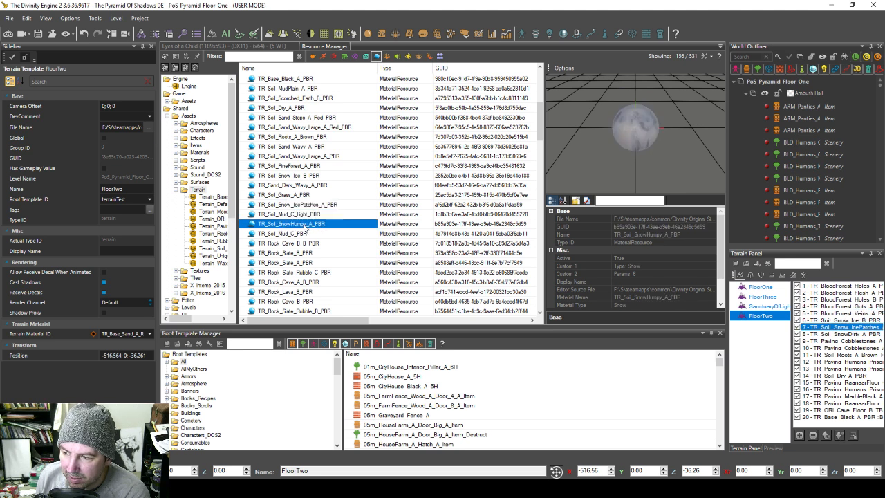
pyautogui.scroll(-1, 305, 227)
pyautogui.click(295, 205)
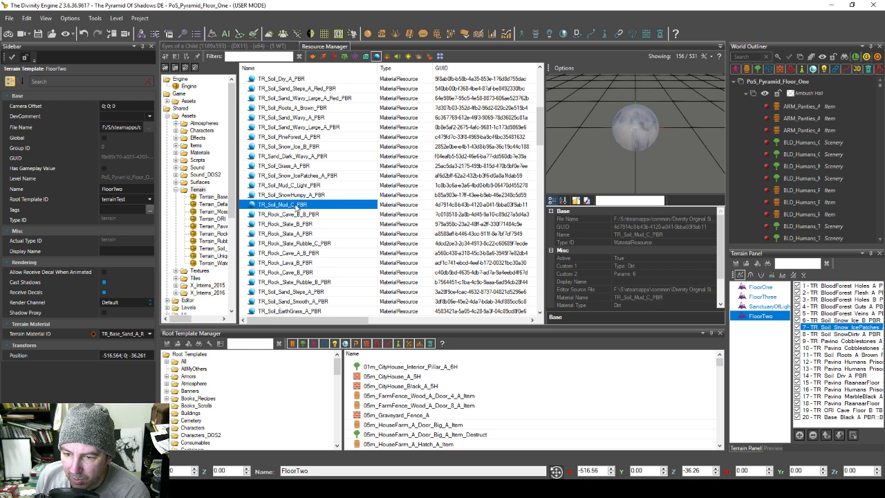
pyautogui.click(297, 215)
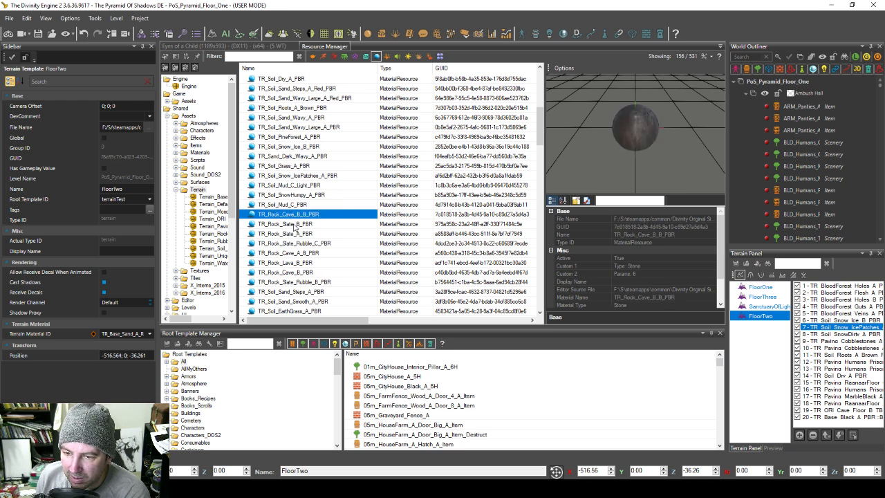
pyautogui.click(293, 226)
pyautogui.click(293, 216)
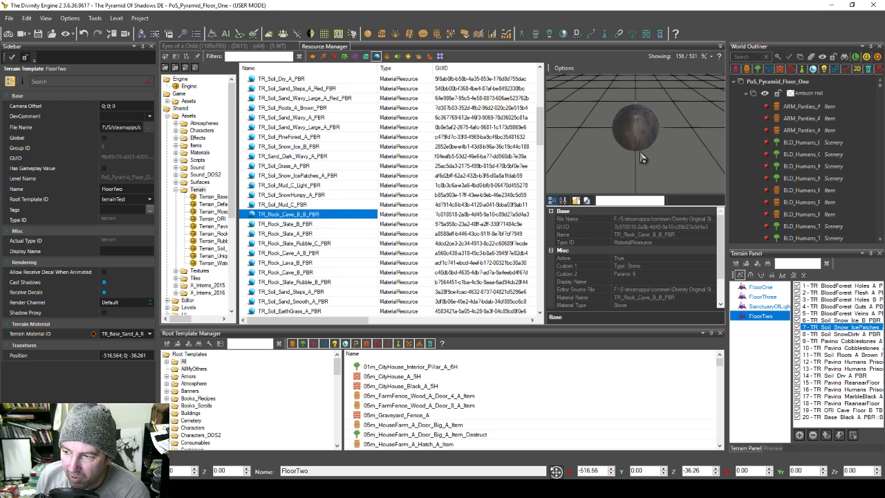
pyautogui.moveTo(640, 150); pyautogui.dragTo(394, 76, button='middle')
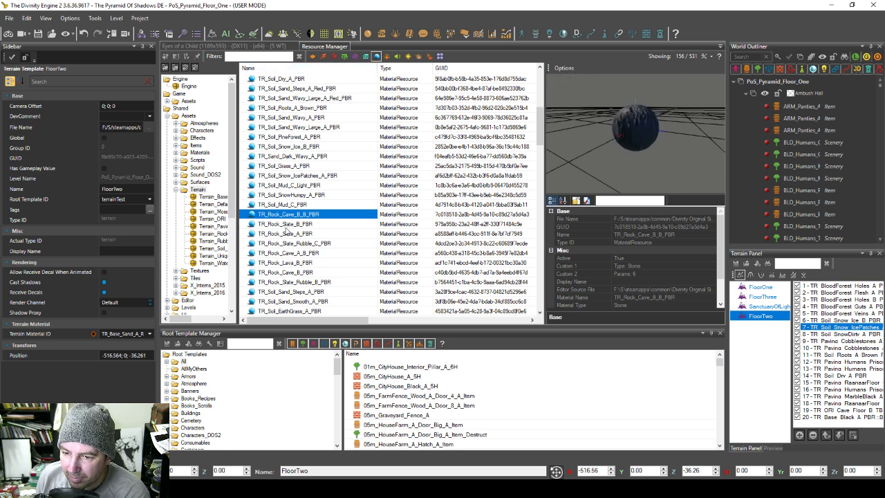
pyautogui.click(286, 224)
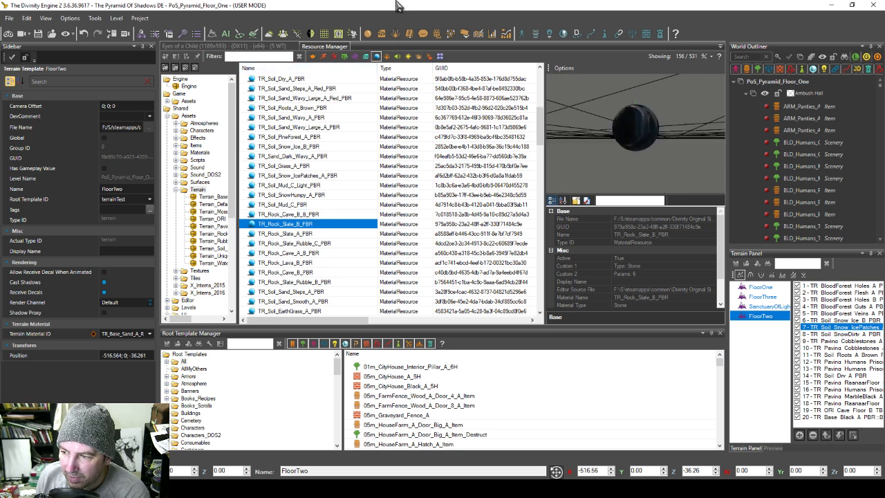
pyautogui.click(798, 434)
pyautogui.click(468, 289)
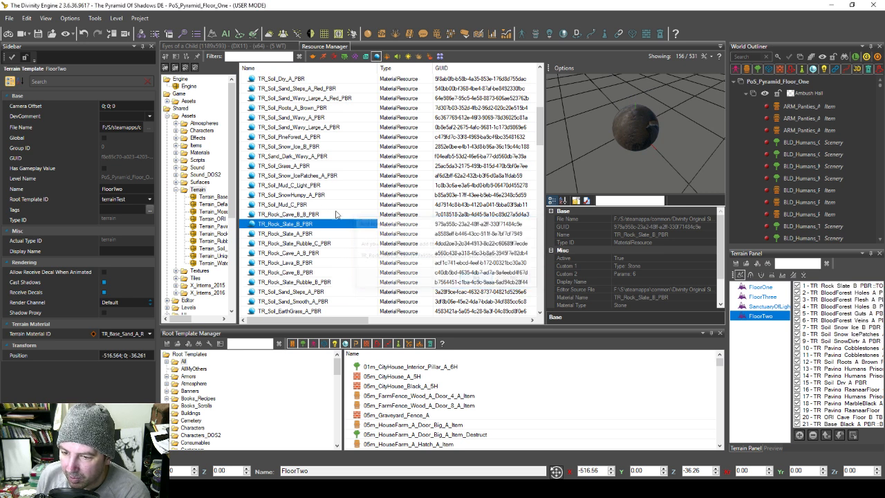
# Step: Add TR_Rock_Slate_A_PBR and TR_Rock_Cave_B_B_PBR together to FloorTwo as new layers
pyautogui.click(293, 214)
pyautogui.click(325, 234)
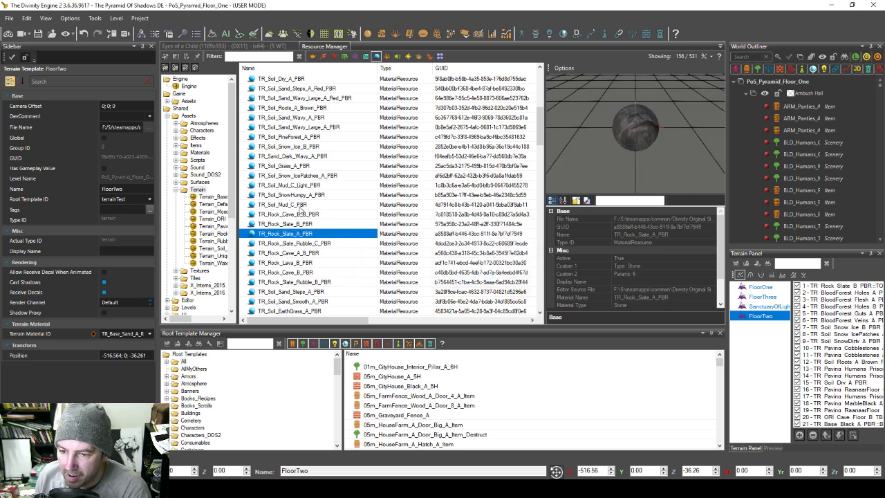
pyautogui.keyDown('ctrl'); pyautogui.click(299, 215); pyautogui.keyUp('ctrl')
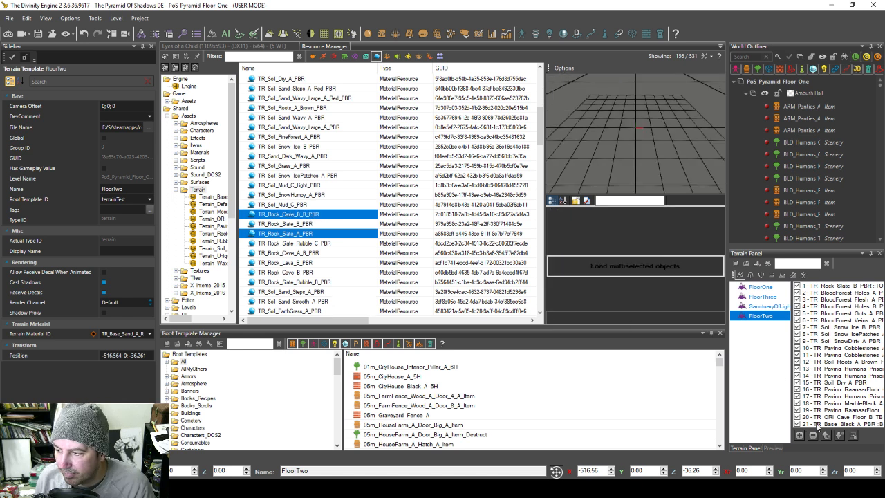
pyautogui.click(799, 435)
pyautogui.click(477, 282)
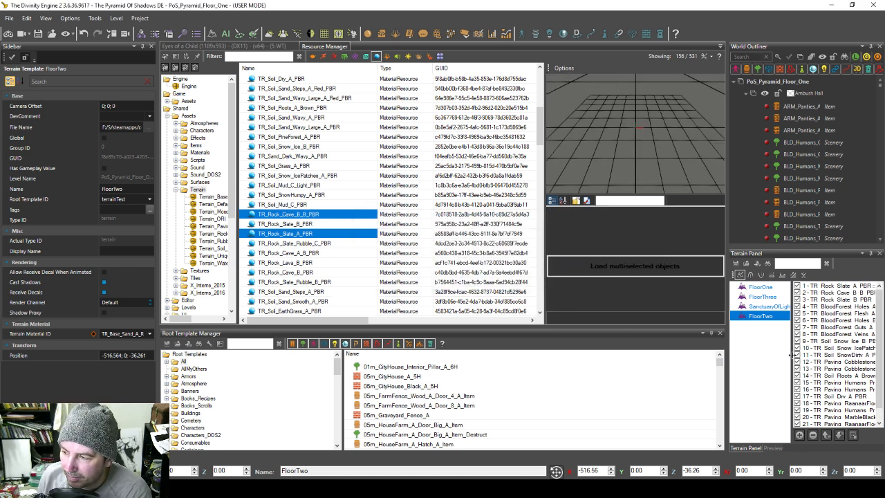
# Step: Move the TR Rock Slate A layer down to position 13, directly above TR Soil Roots A Brown
pyautogui.click(843, 288)
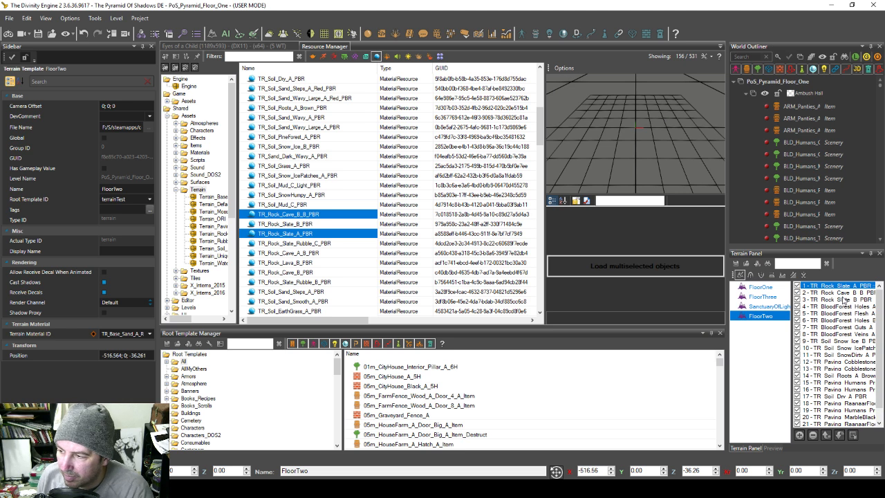
pyautogui.click(844, 300)
pyautogui.click(843, 293)
pyautogui.click(840, 286)
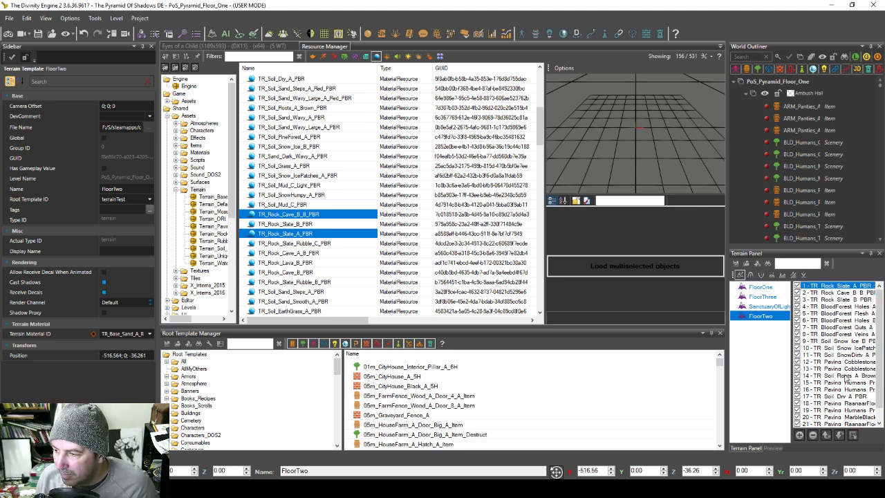
pyautogui.click(841, 435)
pyautogui.click(840, 435)
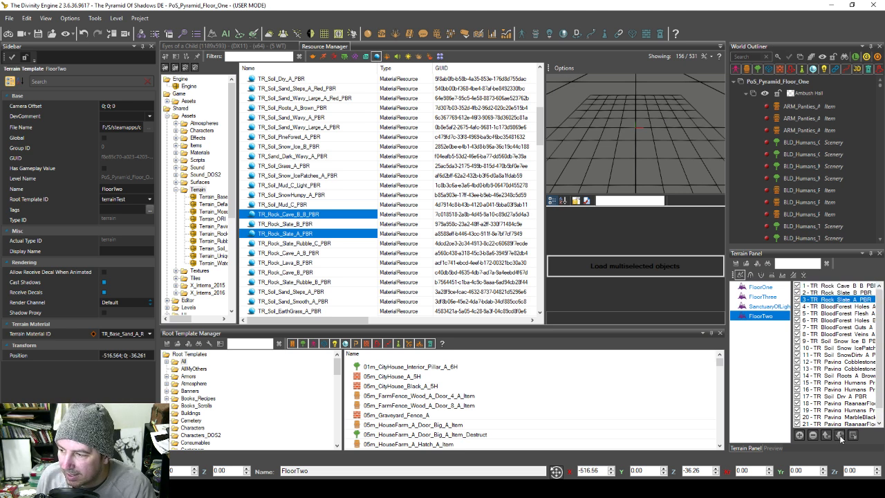
pyautogui.click(840, 436)
pyautogui.click(841, 436)
pyautogui.click(841, 435)
pyautogui.click(840, 435)
pyautogui.click(840, 435)
pyautogui.click(840, 435)
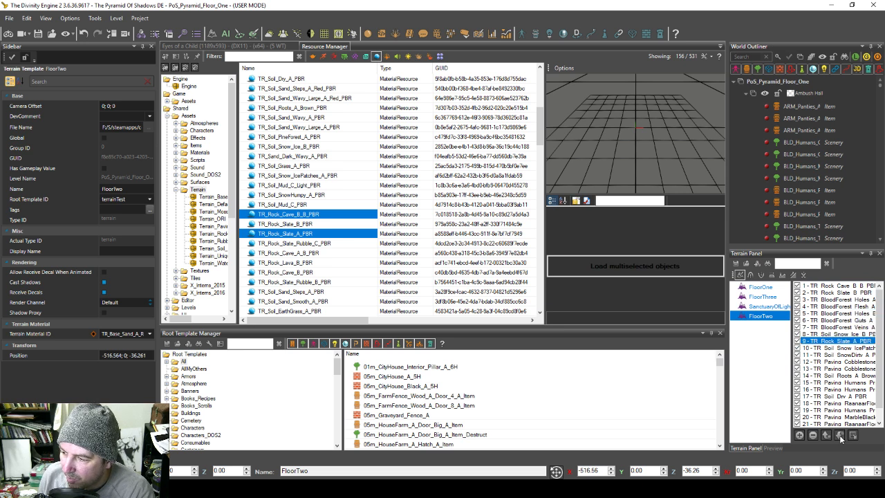
pyautogui.click(840, 435)
pyautogui.click(840, 436)
pyautogui.click(840, 436)
pyautogui.click(840, 436)
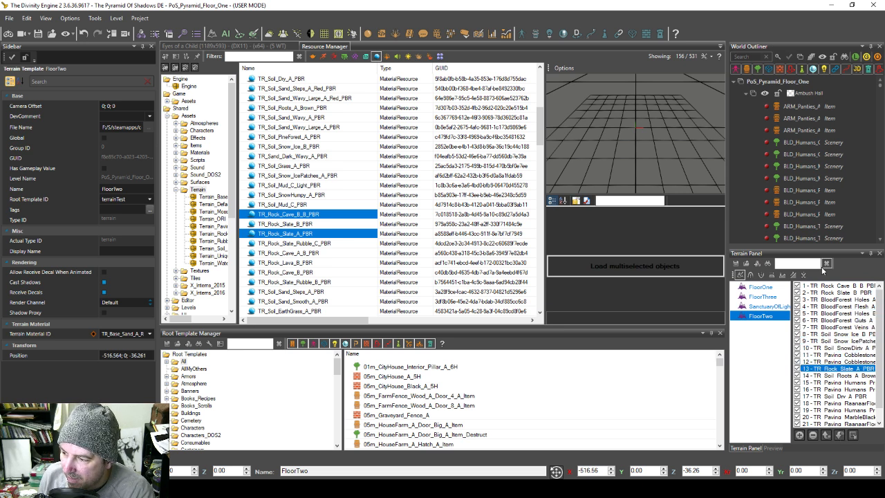
# Step: Move the TR Rock Cave B B layer down to position 13, directly below TR Rock Slate A
pyautogui.click(826, 287)
pyautogui.click(840, 436)
pyautogui.click(840, 435)
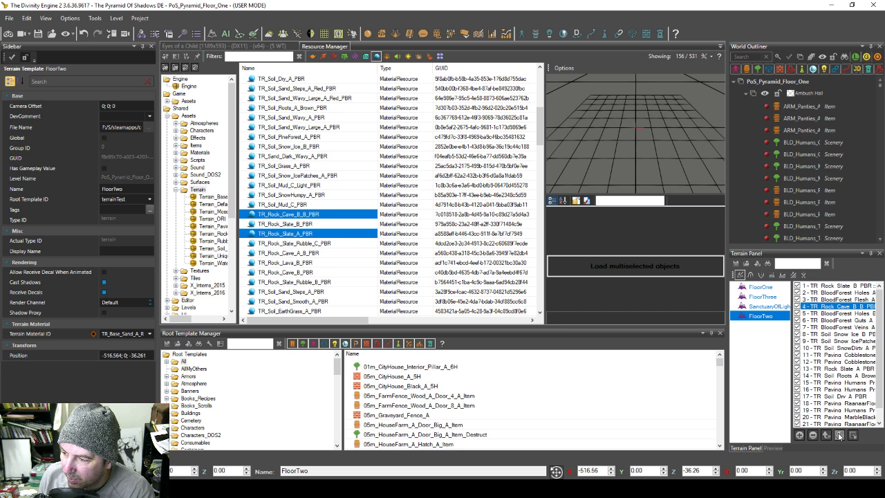
pyautogui.click(841, 436)
pyautogui.click(840, 436)
pyautogui.click(841, 436)
pyautogui.click(840, 436)
pyautogui.click(840, 436)
pyautogui.click(840, 437)
pyautogui.click(840, 436)
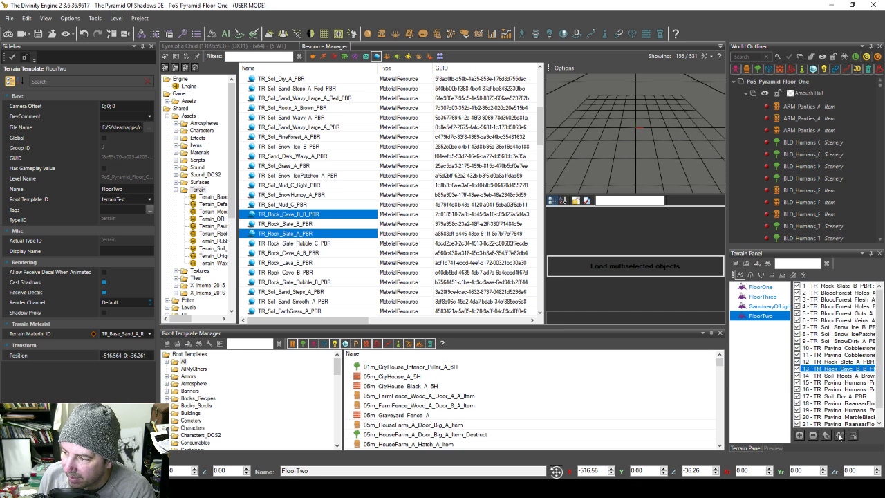
# Step: Move the TR Rock Slate B layer down to position 11, directly above TR Rock Slate A
pyautogui.click(829, 287)
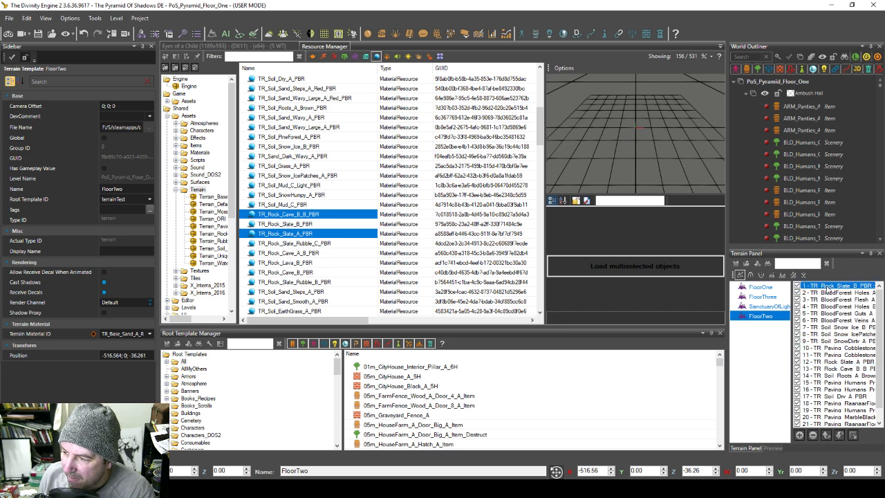
pyautogui.click(840, 435)
pyautogui.click(840, 436)
pyautogui.click(840, 436)
pyautogui.click(840, 436)
pyautogui.click(839, 436)
pyautogui.click(839, 436)
pyautogui.click(840, 436)
pyautogui.click(839, 436)
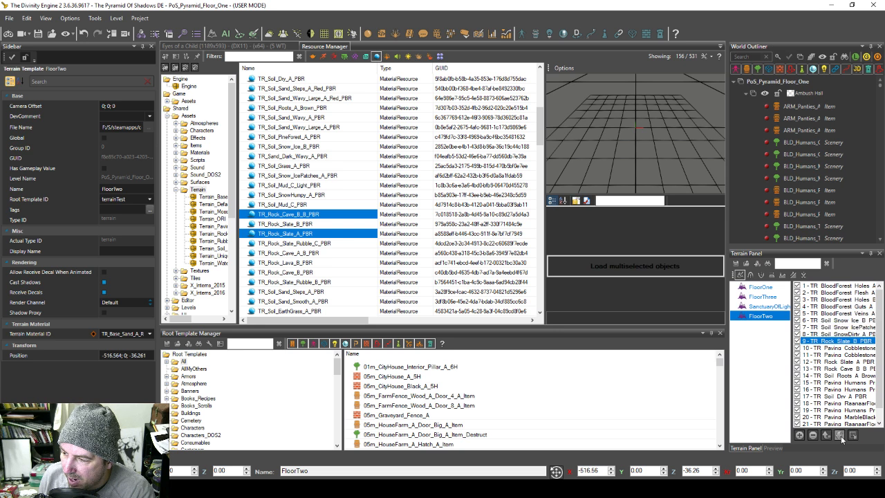
pyautogui.click(839, 436)
pyautogui.click(839, 436)
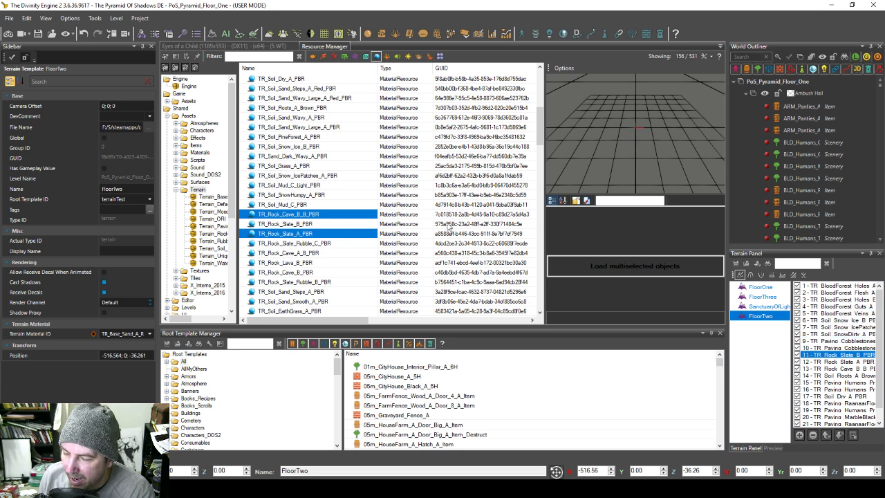
# Step: Return to the level view, select the TR Soil Roots A Brown layer and examine the broken paving along the corridor
pyautogui.click(221, 46)
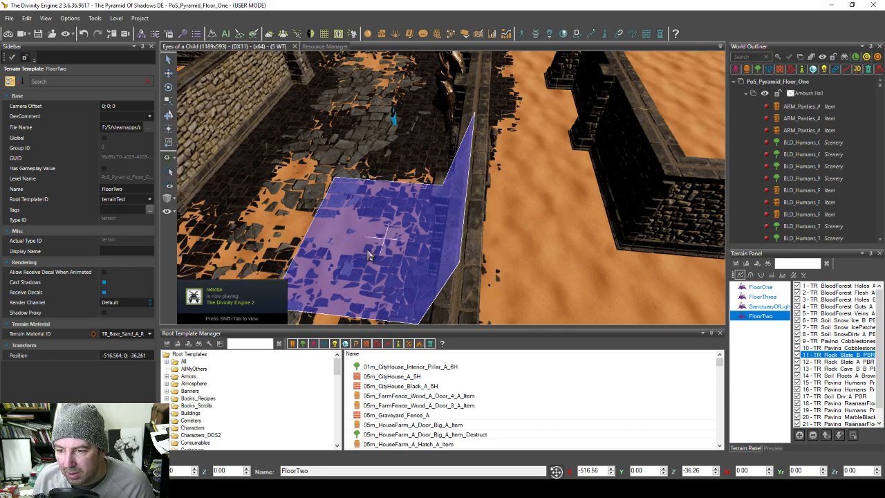
pyautogui.moveTo(368, 256); pyautogui.dragTo(387, 225, button='middle')
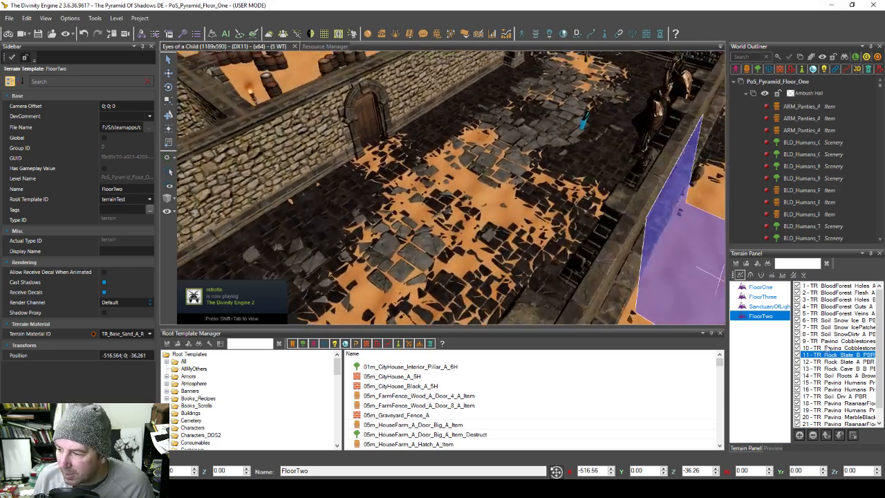
pyautogui.click(845, 376)
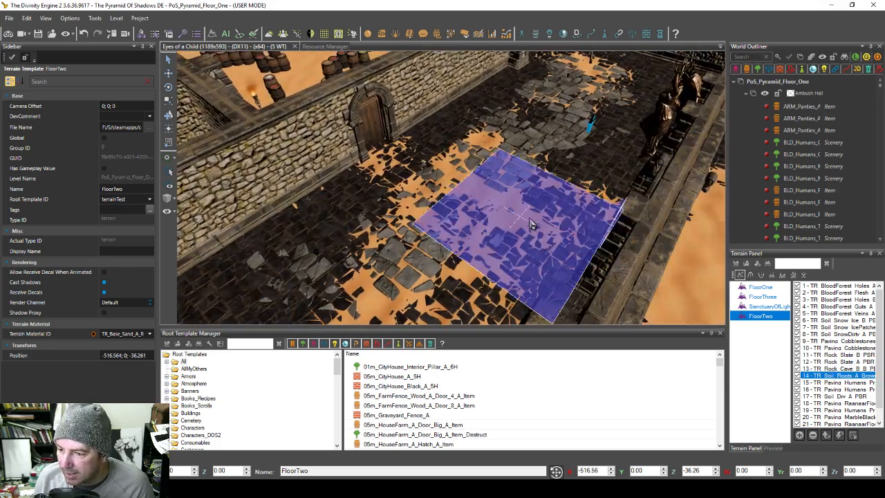
pyautogui.press('w')
pyautogui.press('d')
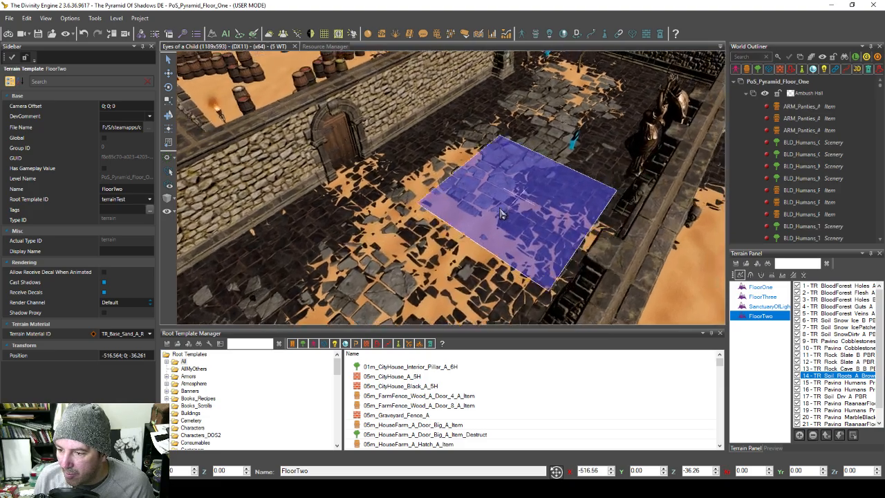
pyautogui.press('w')
pyautogui.press('d')
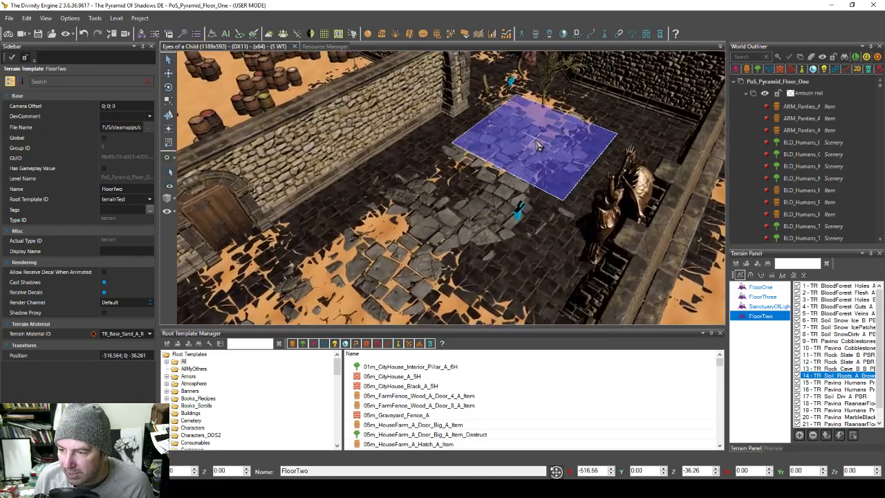
pyautogui.press('w')
pyautogui.press('d')
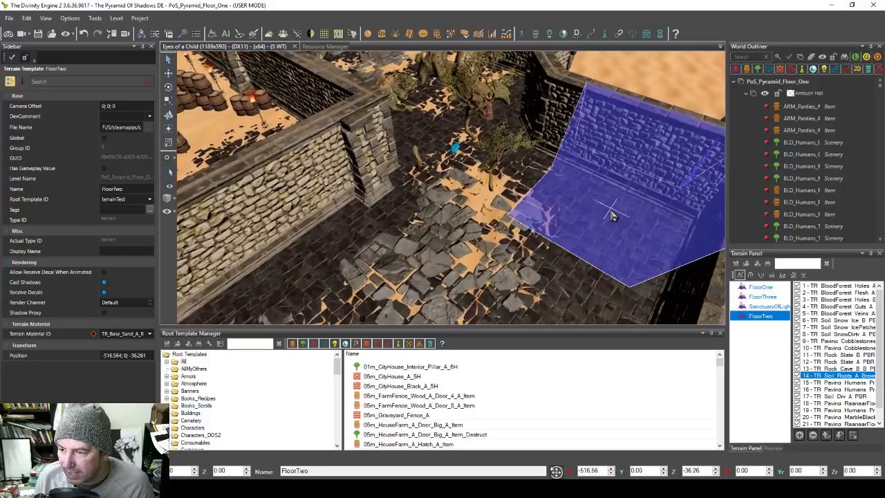
pyautogui.press('s')
pyautogui.press('a')
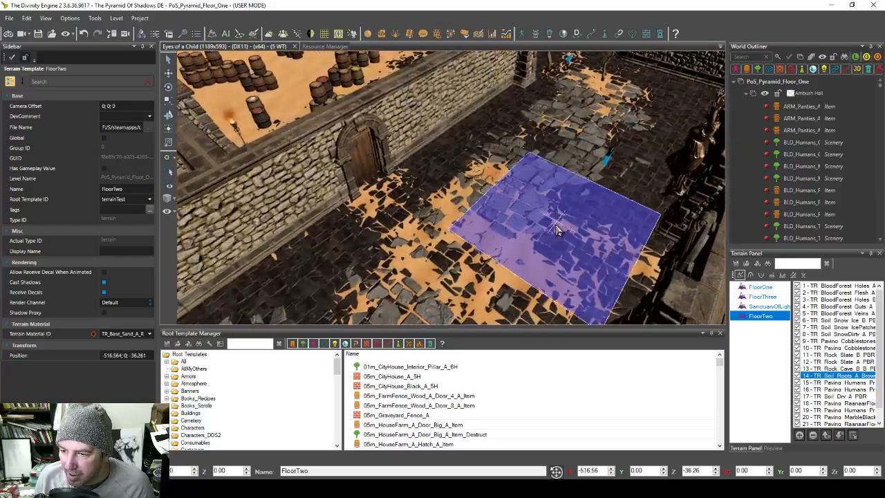
pyautogui.moveTo(559, 228)
pyautogui.mouseDown(button='middle')
pyautogui.moveTo(572, 213)
pyautogui.moveTo(579, 223)
pyautogui.moveTo(509, 163)
pyautogui.moveTo(515, 199)
pyautogui.moveTo(500, 246)
pyautogui.mouseUp(button='middle')
pyautogui.press('w')
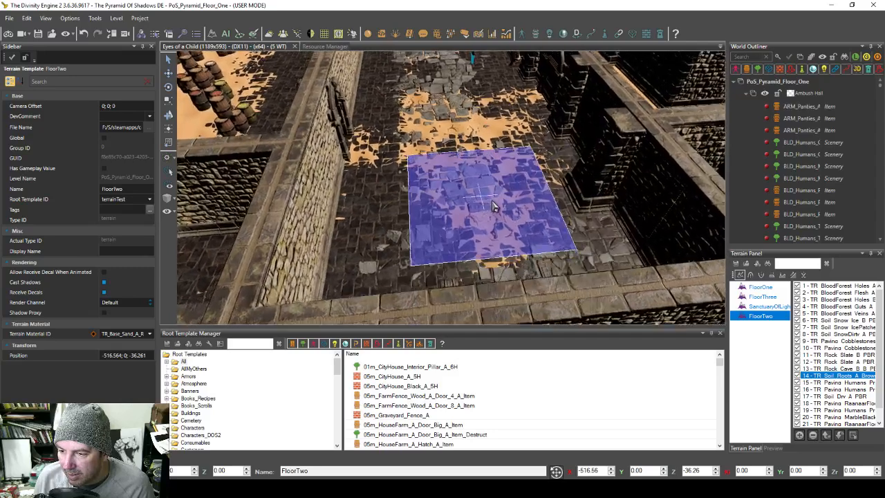
# Step: Paint patches of the TR Rock Cave B B layer over the broken paving and exposed sand in the corridor
pyautogui.click(839, 368)
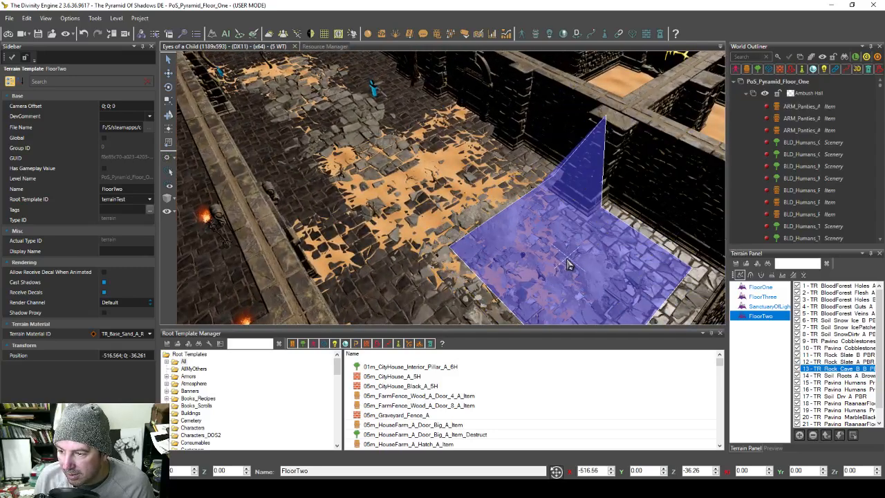
pyautogui.press('a')
pyautogui.moveTo(433, 225)
pyautogui.mouseDown()
pyautogui.moveTo(448, 187)
pyautogui.moveTo(421, 197)
pyautogui.mouseUp()
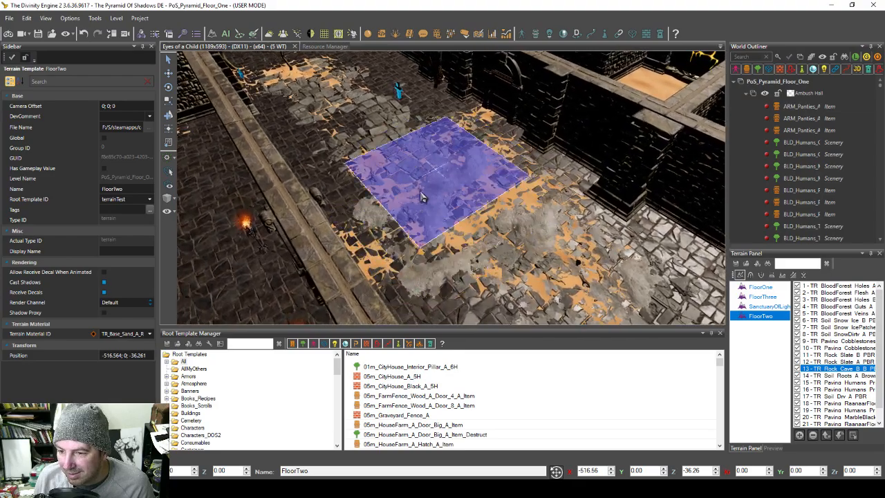
pyautogui.press('s')
pyautogui.press('a')
pyautogui.moveTo(435, 237)
pyautogui.mouseDown()
pyautogui.moveTo(484, 228)
pyautogui.moveTo(506, 256)
pyautogui.mouseUp()
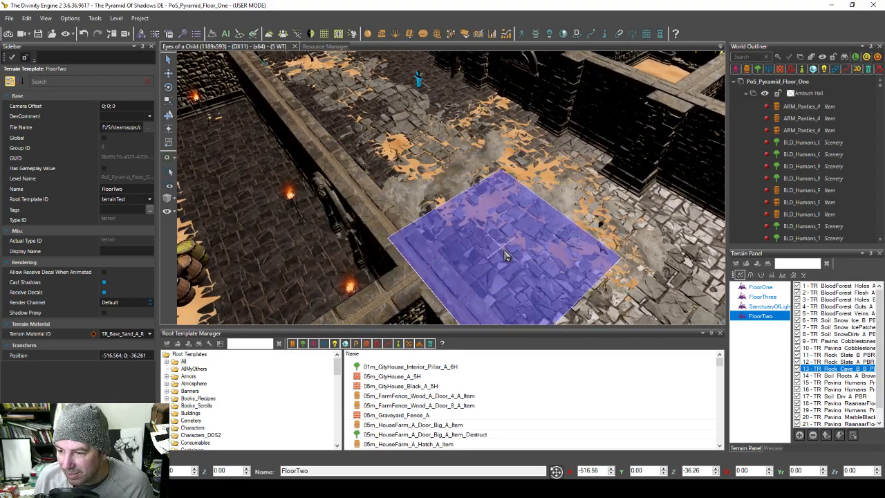
pyautogui.press('d')
pyautogui.press('w')
pyautogui.press('w')
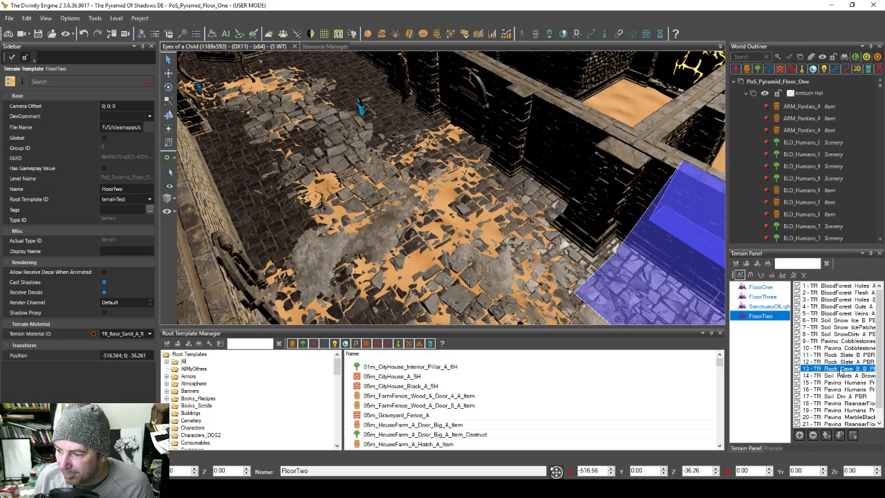
# Step: Move the TR Soil Roots A Brown layer down to position 16, directly above TR Soil Dry, and reselect TR Rock Cave B B
pyautogui.click(841, 377)
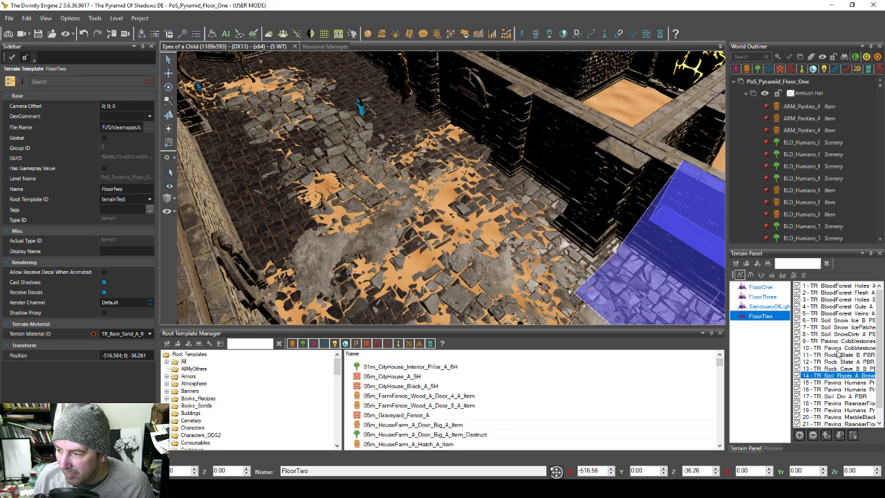
pyautogui.click(839, 436)
pyautogui.click(840, 435)
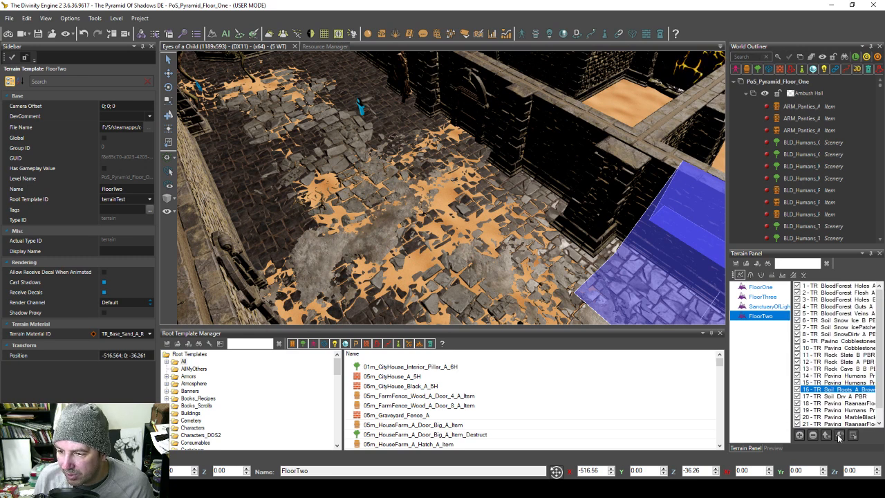
pyautogui.click(844, 369)
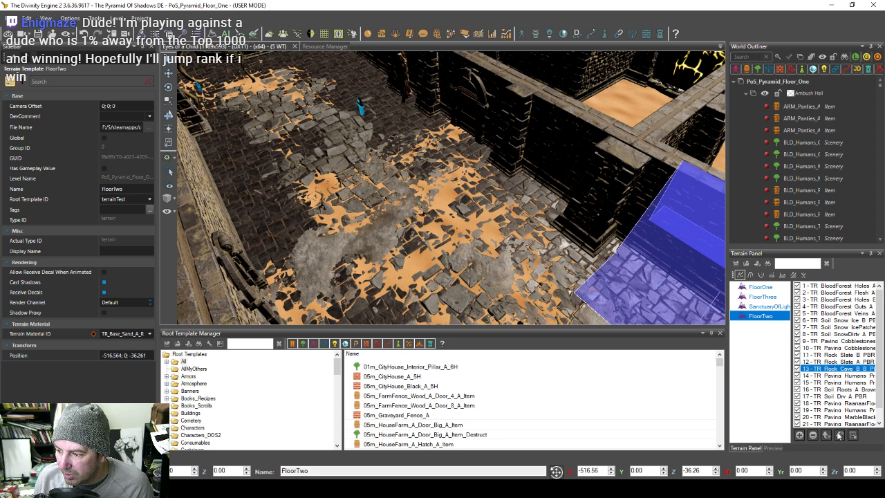
# Step: Move the TR Rock Cave B B layer down to position 19 and the two TR Rock Slate layers directly below TR Soil Dry A
pyautogui.click(839, 435)
pyautogui.click(839, 436)
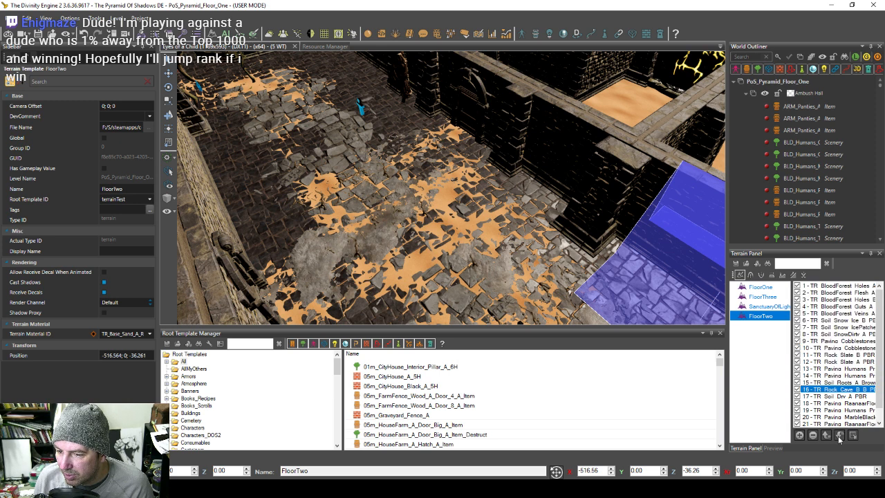
pyautogui.click(839, 436)
pyautogui.click(840, 435)
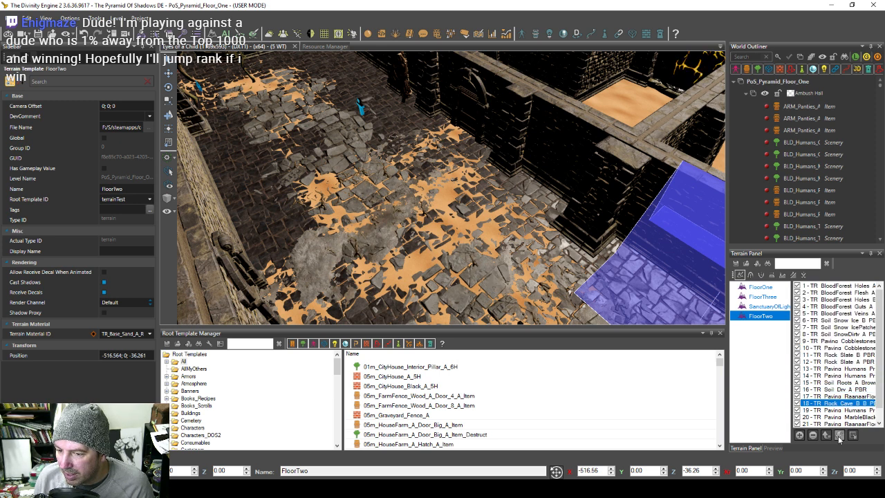
pyautogui.click(839, 435)
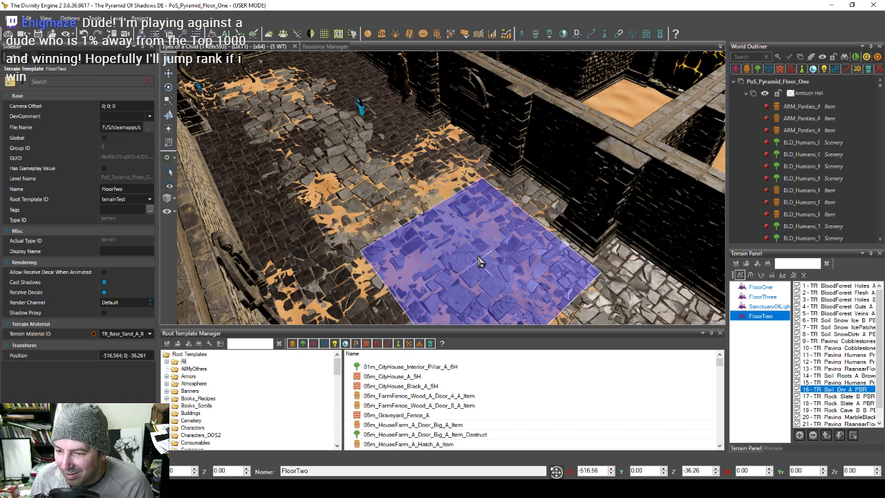
# Step: Paint the TR Soil Dry A layer over the exposed sand in the corridor's broken paving
pyautogui.moveTo(481, 263); pyautogui.dragTo(330, 173)
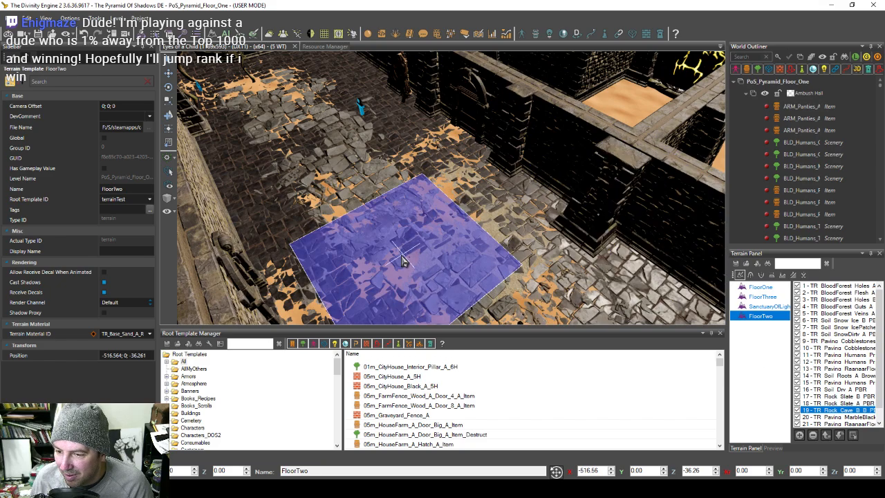
# Step: Paint the TR Rock Cave B B layer over the broken paving along the corridor and beside the arched wooden door
pyautogui.press('s')
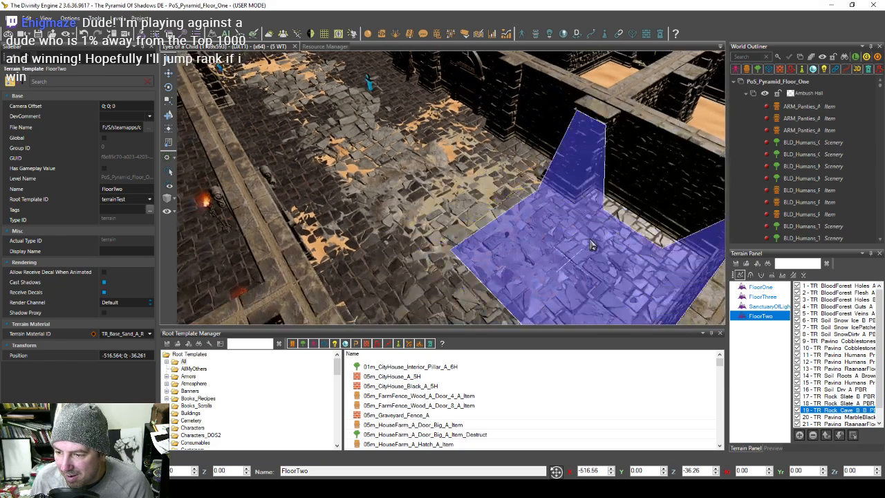
pyautogui.moveTo(591, 244); pyautogui.dragTo(390, 244, button='middle')
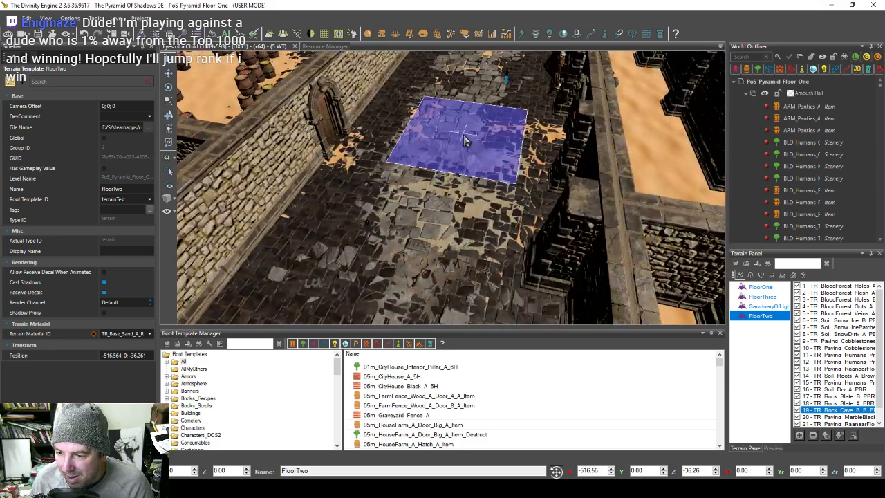
pyautogui.press('w')
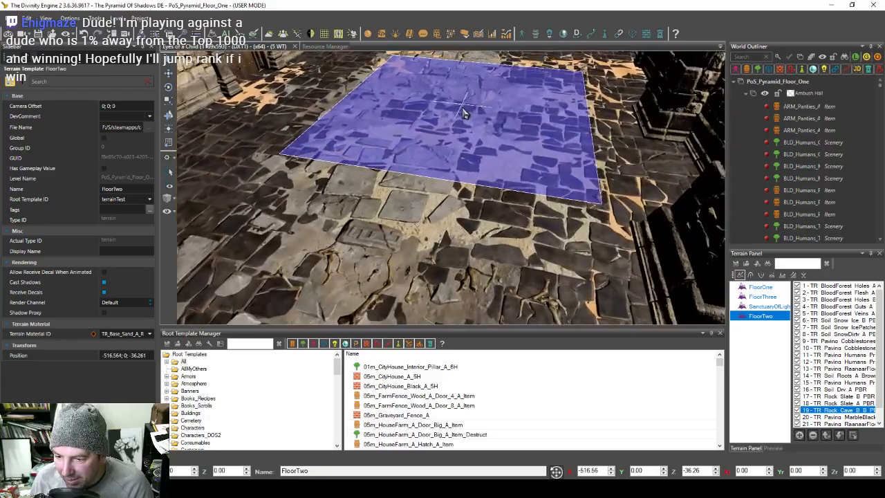
pyautogui.press('s')
pyautogui.press('a')
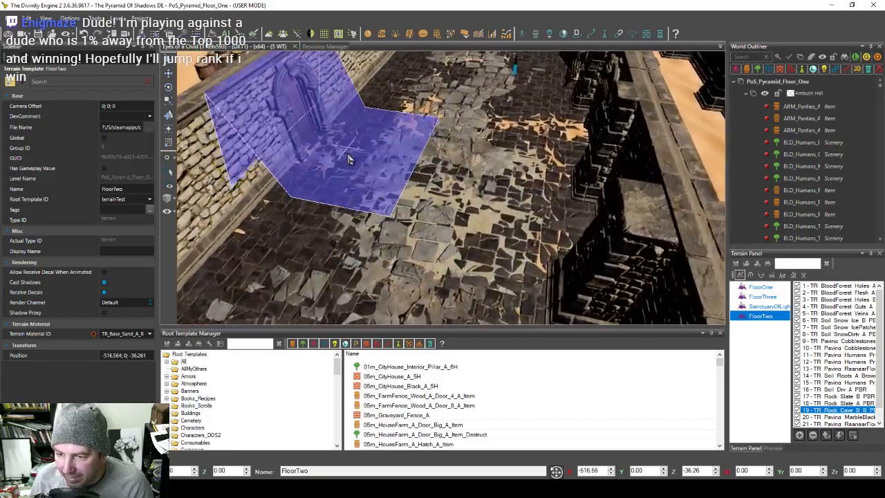
# Step: Continue the TR Rock Cave B B patches at the corridor's corner near the tree garden and back along the corridor
pyautogui.moveTo(529, 182); pyautogui.dragTo(541, 224, button='middle')
pyautogui.press('s')
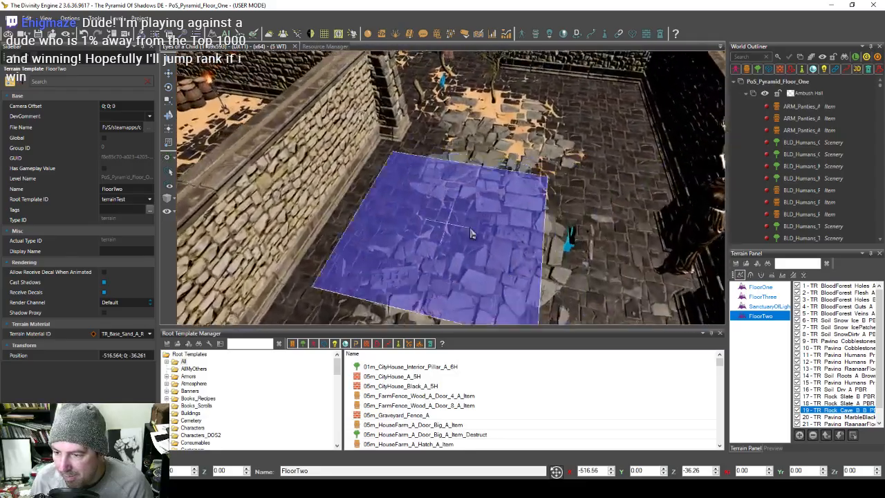
pyautogui.moveTo(496, 219); pyautogui.dragTo(454, 196, button='middle')
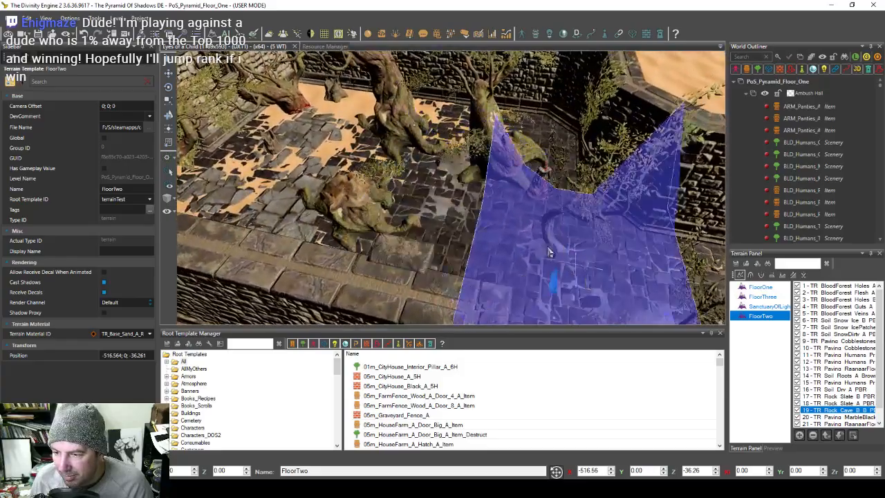
pyautogui.press('d')
pyautogui.press('s')
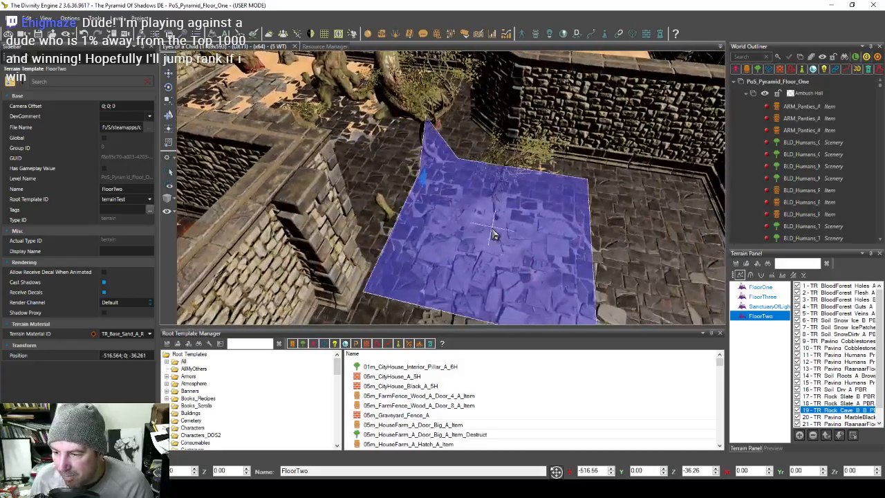
pyautogui.press('s')
pyautogui.moveTo(529, 280)
pyautogui.mouseDown()
pyautogui.moveTo(507, 201)
pyautogui.moveTo(500, 246)
pyautogui.moveTo(478, 210)
pyautogui.moveTo(428, 190)
pyautogui.moveTo(456, 193)
pyautogui.moveTo(497, 230)
pyautogui.moveTo(544, 239)
pyautogui.moveTo(498, 285)
pyautogui.moveTo(446, 272)
pyautogui.moveTo(499, 230)
pyautogui.moveTo(497, 266)
pyautogui.moveTo(387, 249)
pyautogui.moveTo(530, 167)
pyautogui.moveTo(529, 188)
pyautogui.mouseUp()
pyautogui.press('s')
pyautogui.press('a')
pyautogui.press('s')
pyautogui.press('a')
pyautogui.press('s')
pyautogui.press('a')
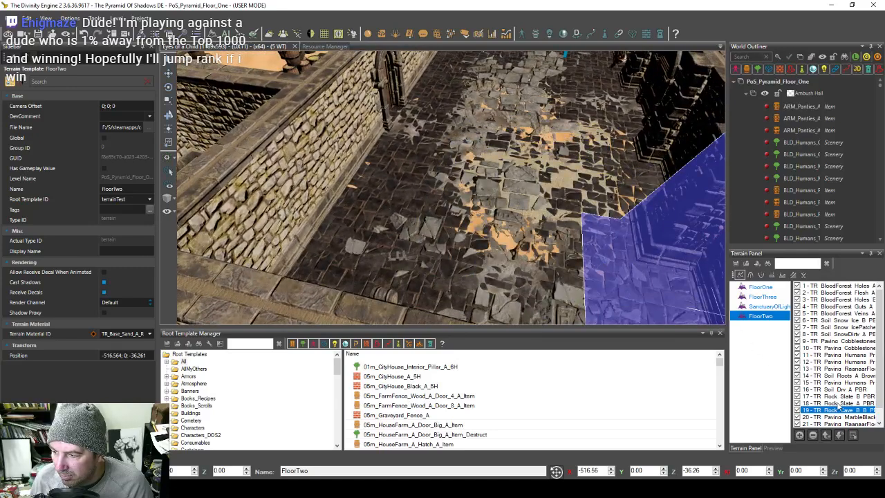
# Step: Select the TR Soil Dry A layer and paint it over the sand gaps along the corridor up to its far corner
pyautogui.click(840, 390)
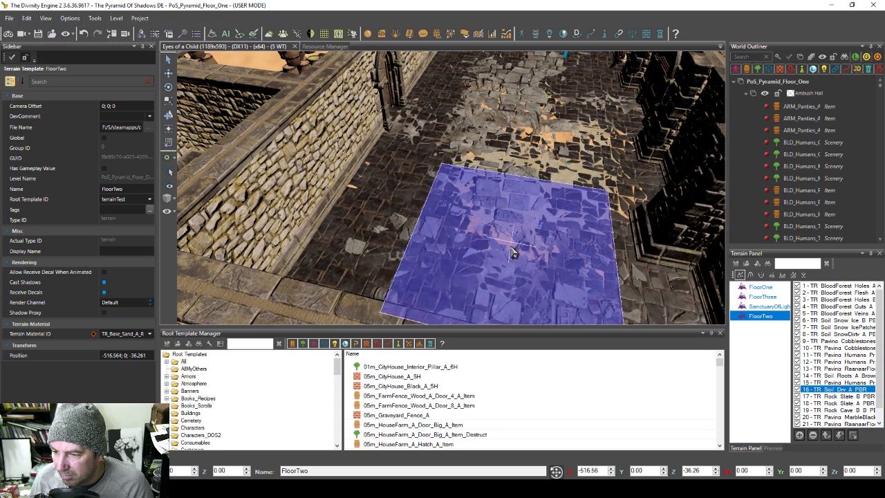
pyautogui.press('s')
pyautogui.press('a')
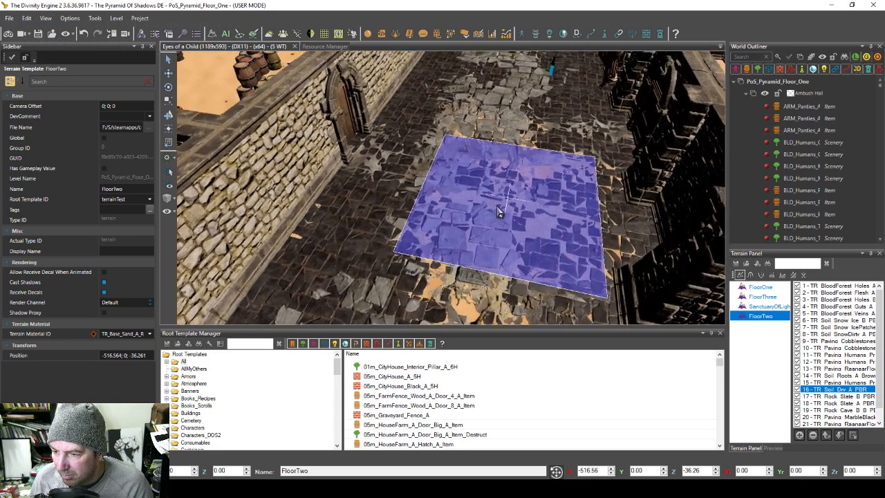
pyautogui.press('w')
pyautogui.press('d')
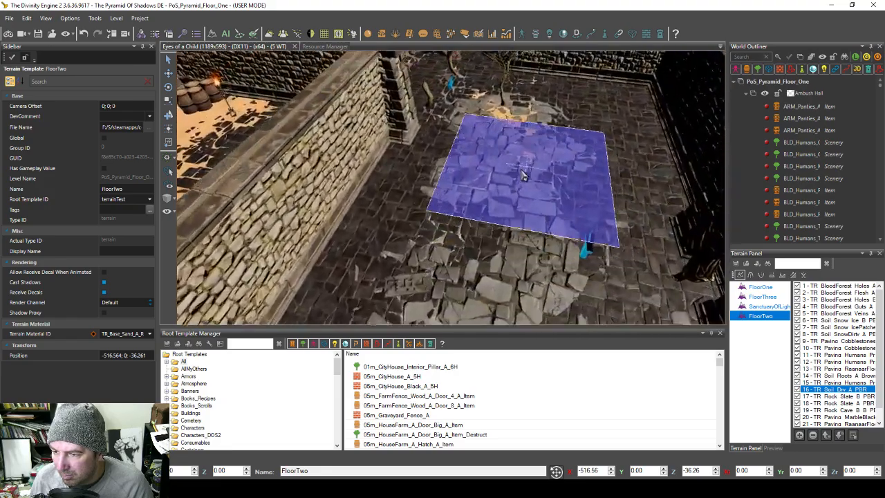
pyautogui.press('w')
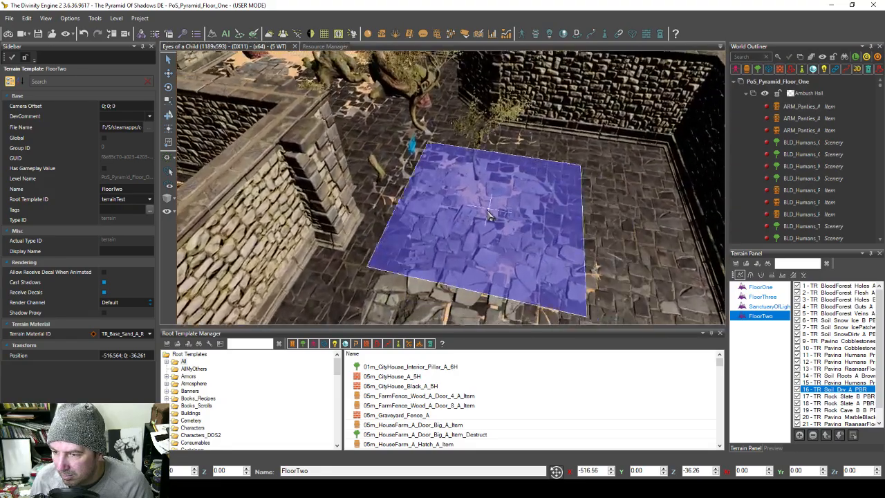
# Step: Paint the TR Soil Dry A layer over the exposed sand between the paving stones in the tree garden
pyautogui.press('w')
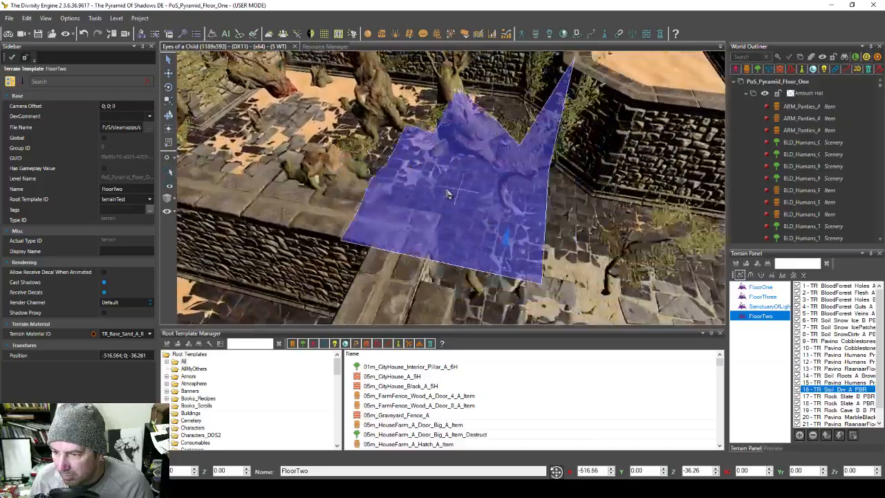
pyautogui.press('w')
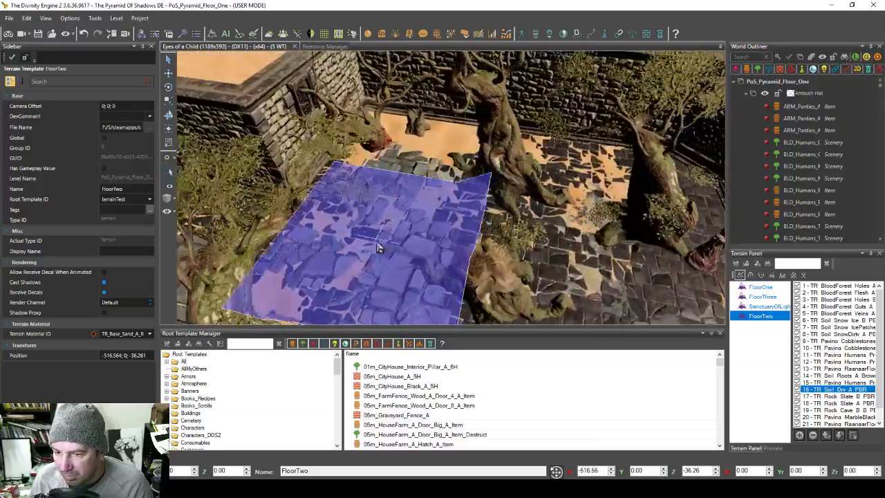
pyautogui.press('w')
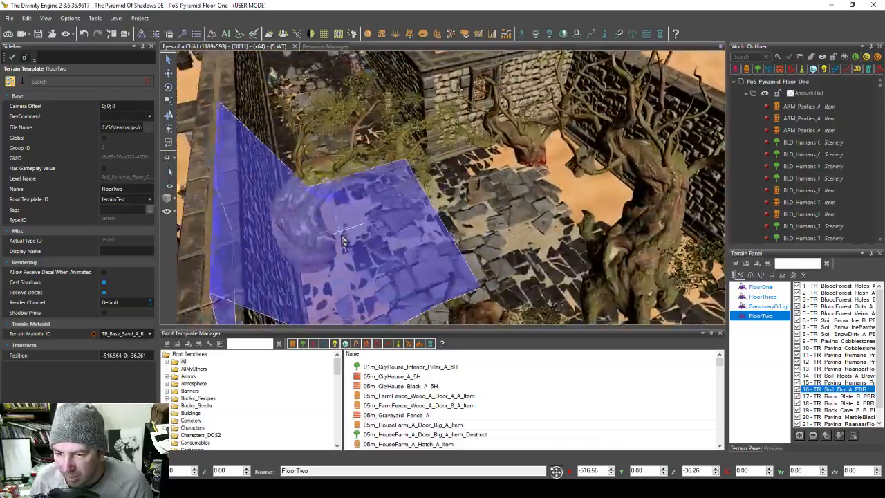
pyautogui.press('w')
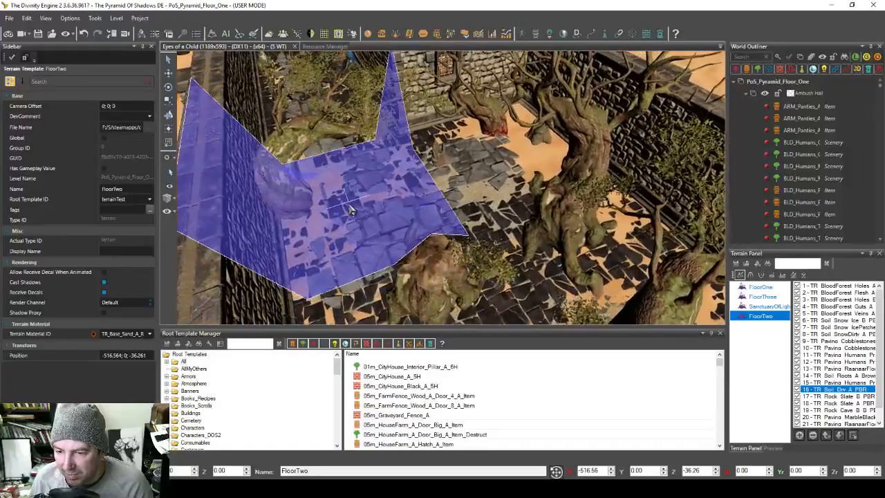
pyautogui.press('w')
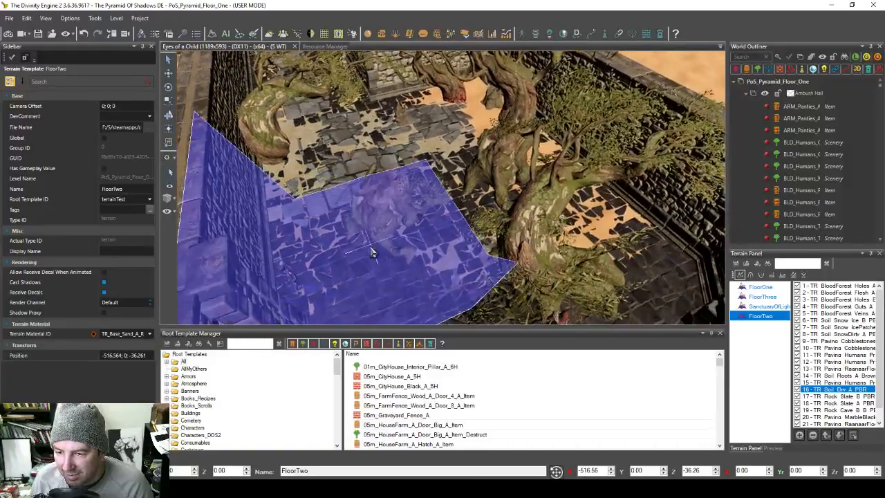
pyautogui.moveTo(476, 217)
pyautogui.mouseDown(button='middle')
pyautogui.moveTo(447, 153)
pyautogui.moveTo(515, 191)
pyautogui.moveTo(486, 256)
pyautogui.mouseUp(button='middle')
pyautogui.moveTo(541, 194)
pyautogui.mouseDown(button='middle')
pyautogui.moveTo(562, 247)
pyautogui.moveTo(356, 245)
pyautogui.moveTo(510, 278)
pyautogui.mouseUp(button='middle')
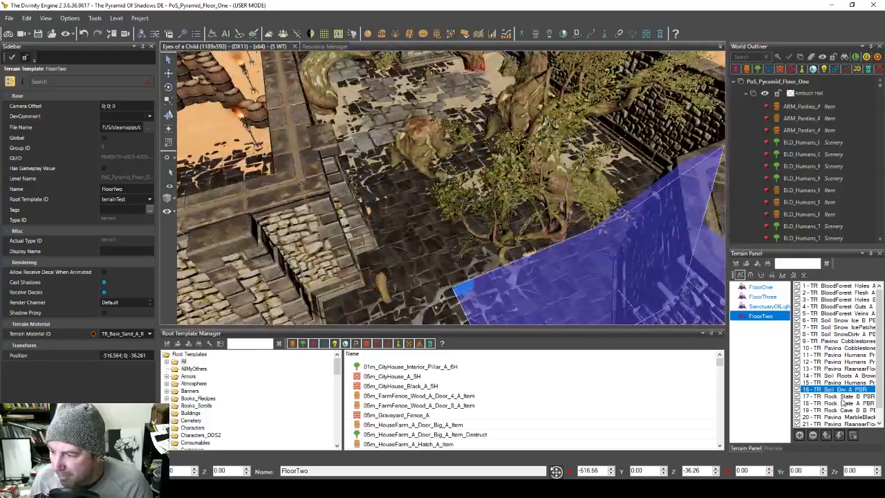
# Step: Select the TR Soil Roots A Brown layer and brush it over the paving around the garden's gnarled trees
pyautogui.click(841, 376)
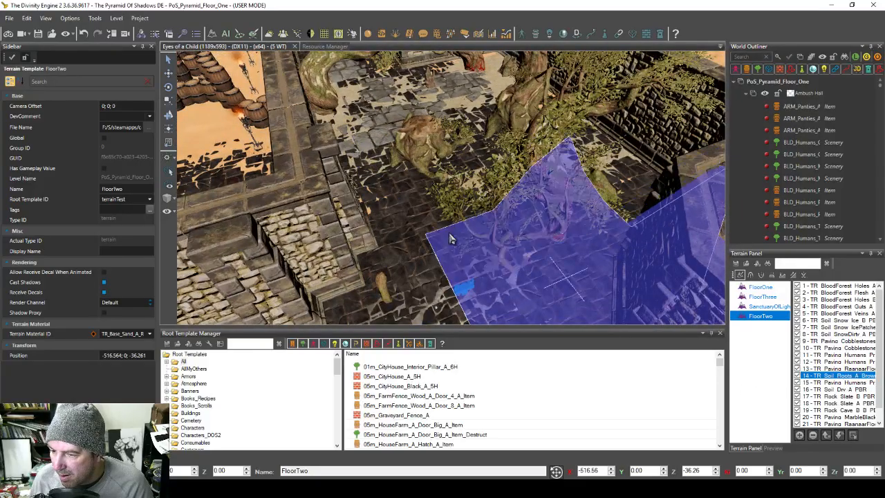
pyautogui.moveTo(446, 231); pyautogui.dragTo(493, 163, button='middle')
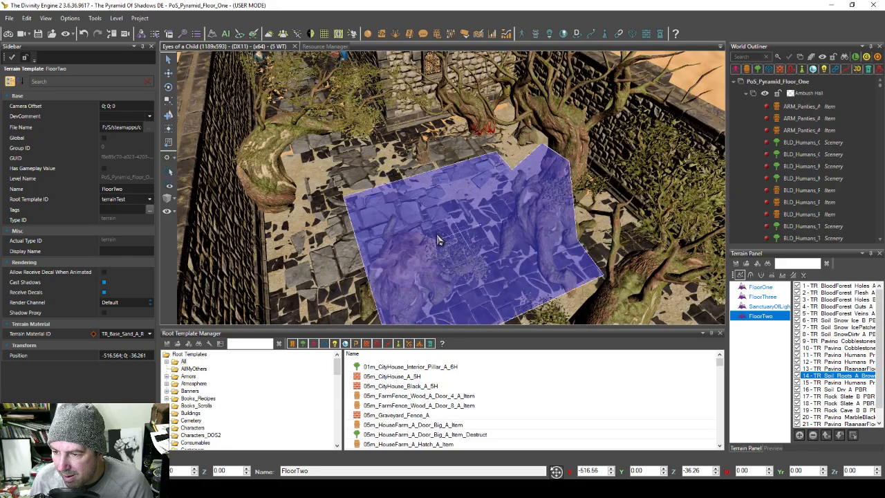
pyautogui.press('s')
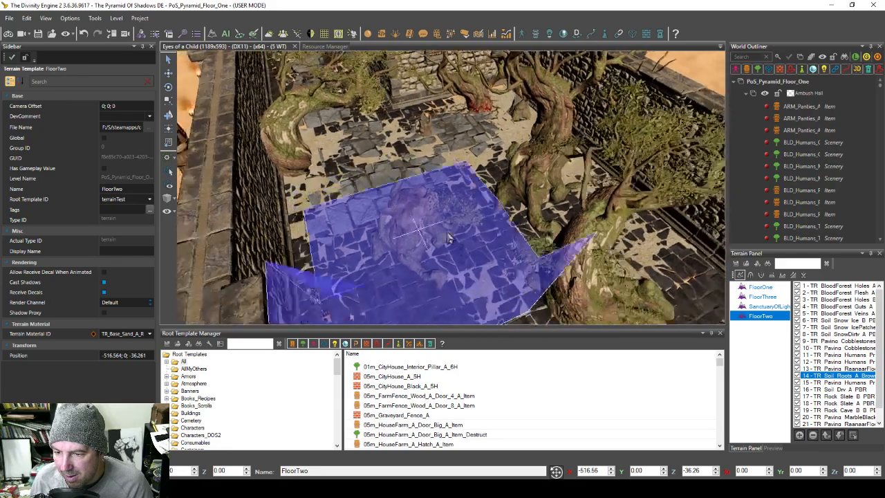
pyautogui.press('d')
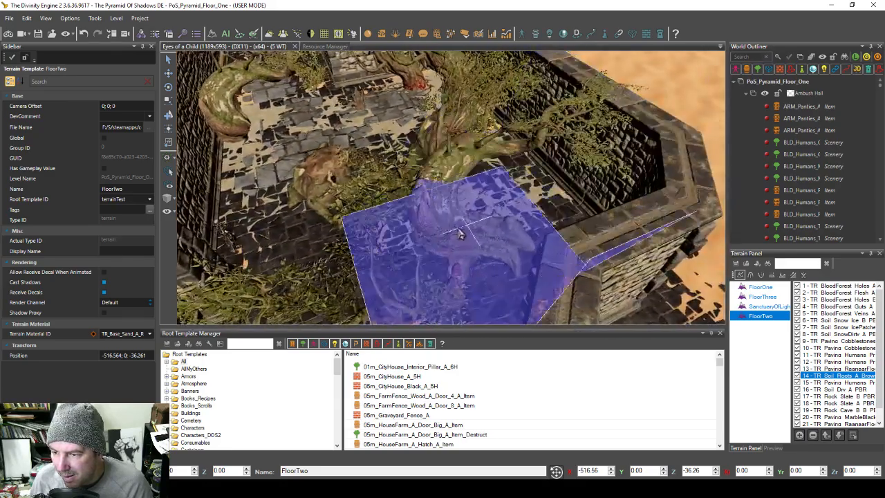
pyautogui.press('s')
pyautogui.press('w')
pyautogui.press('s')
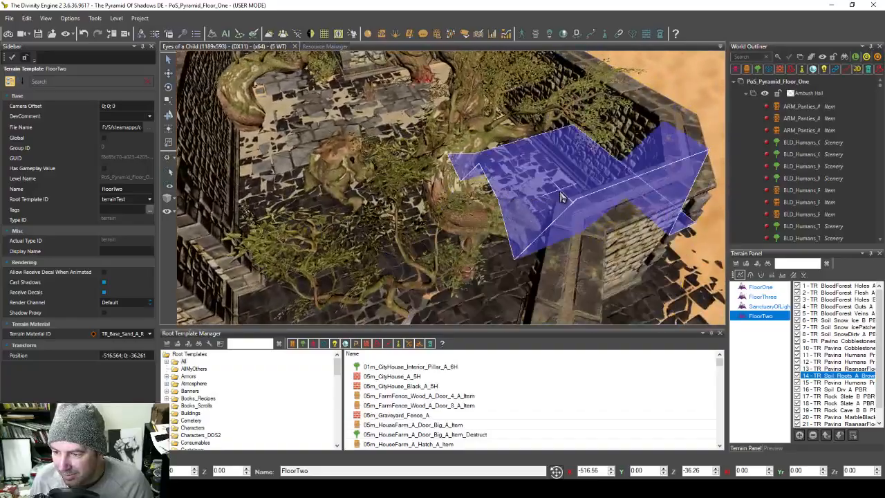
# Step: Examine the painted paving and root layers across the overgrown room, the adjoining stone hall and the neighbouring corridors
pyautogui.press('w')
pyautogui.press('s')
pyautogui.press('a')
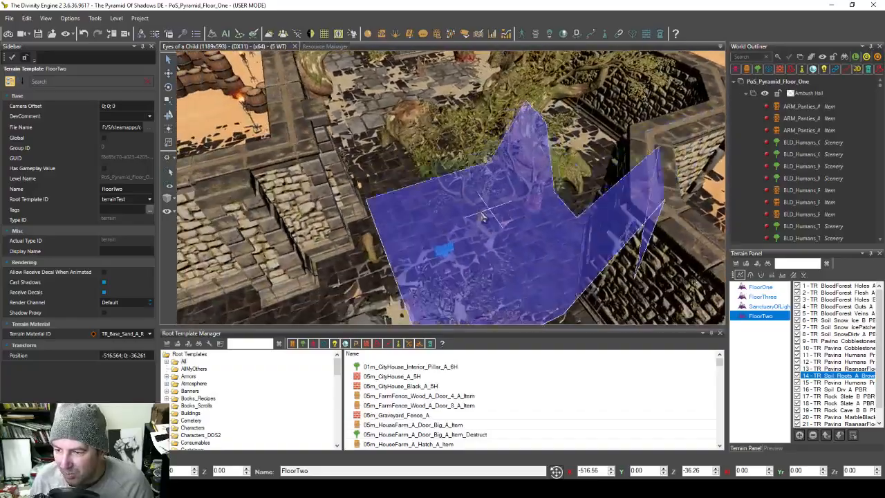
pyautogui.press('w')
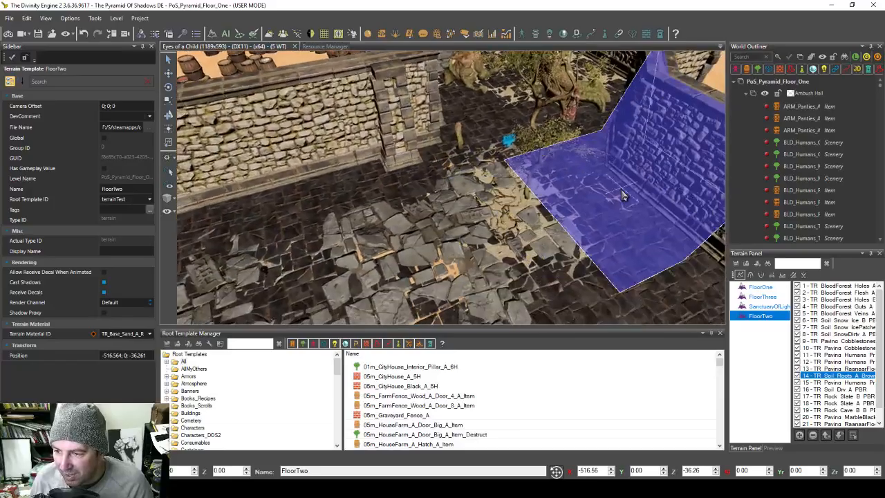
pyautogui.press('s')
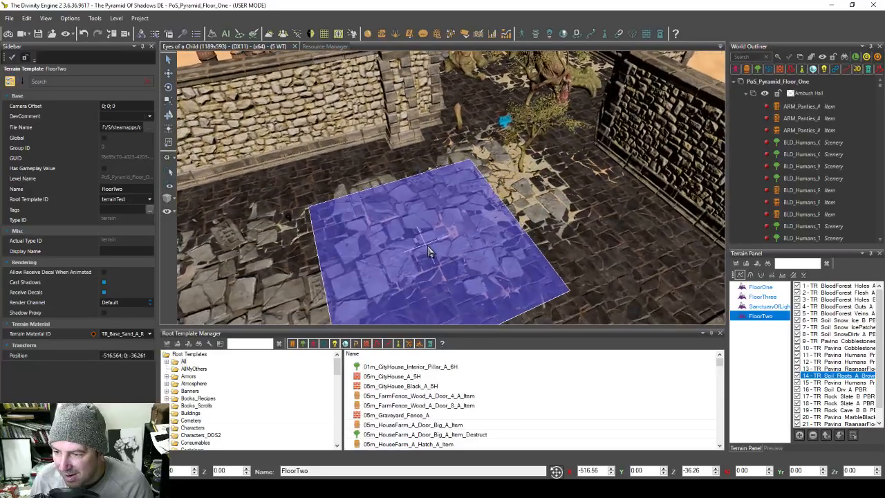
pyautogui.press('s')
pyautogui.moveTo(440, 259); pyautogui.dragTo(425, 211, button='middle')
pyautogui.press('w')
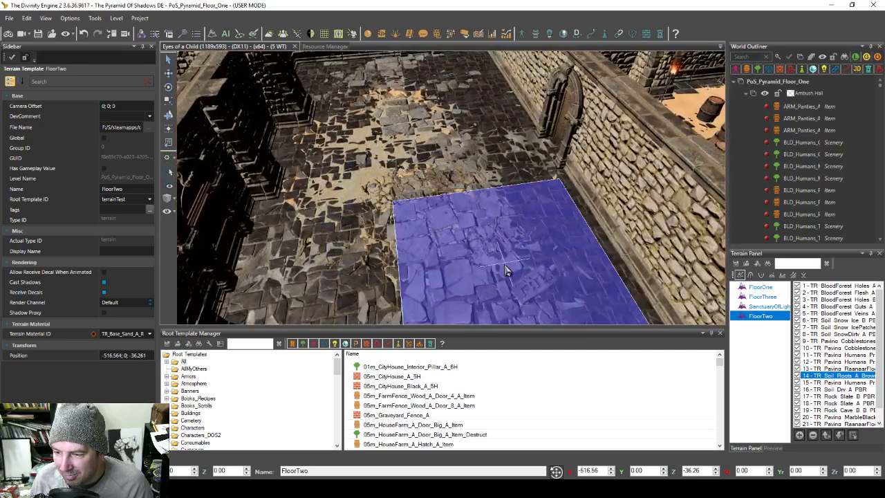
pyautogui.press('a')
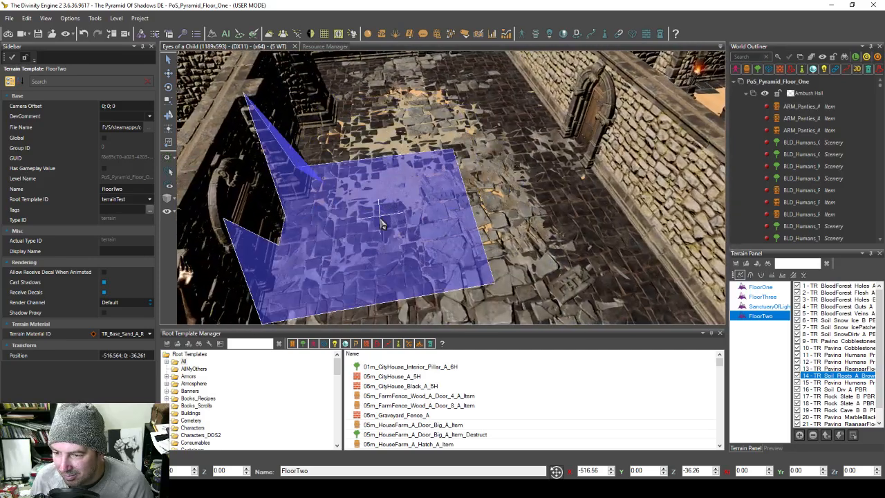
pyautogui.press('w')
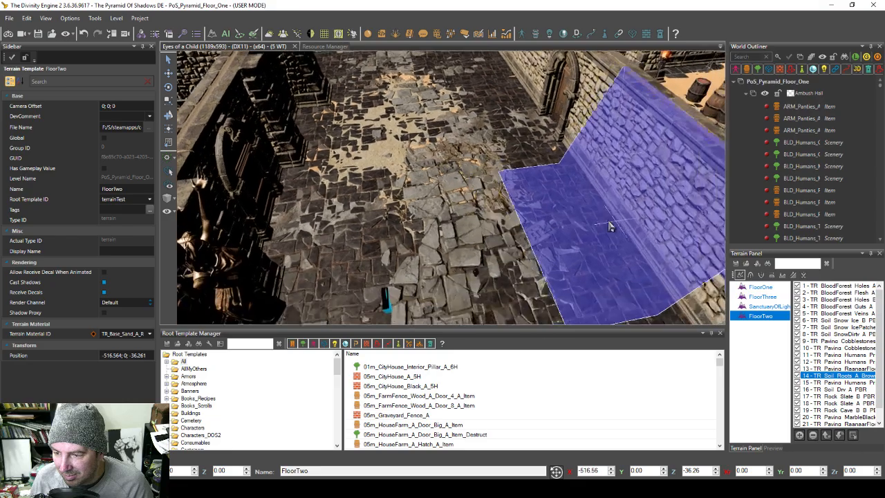
pyautogui.press('w')
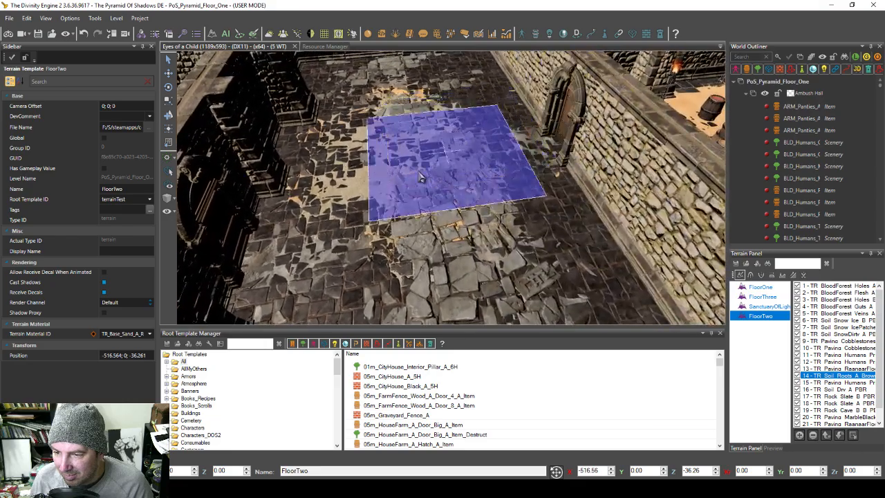
pyautogui.press('q')
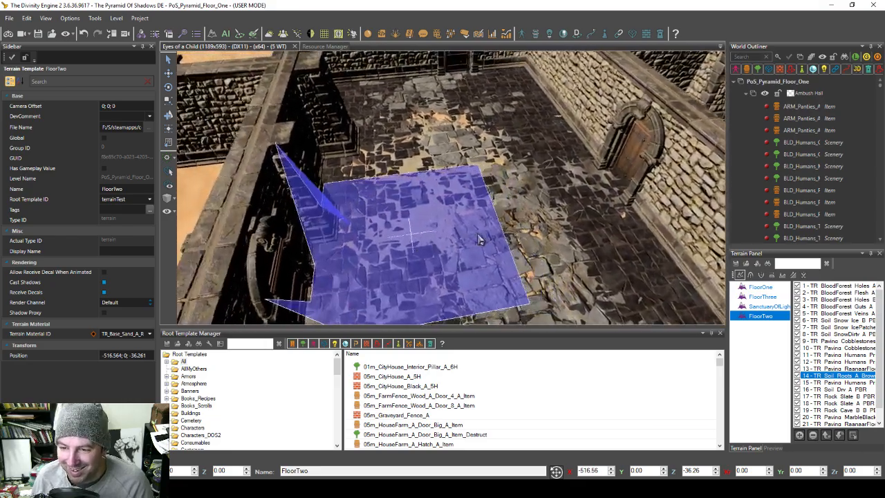
pyautogui.press('d')
pyautogui.press('w')
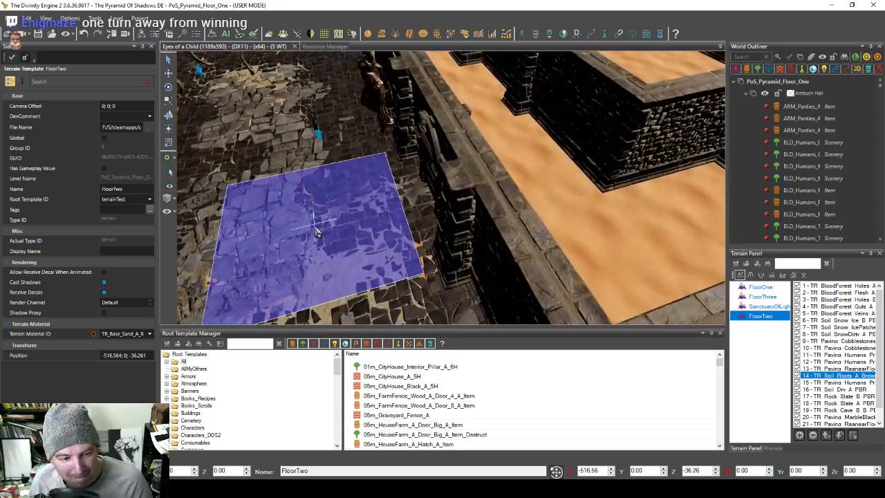
pyautogui.press('d')
pyautogui.press('e')
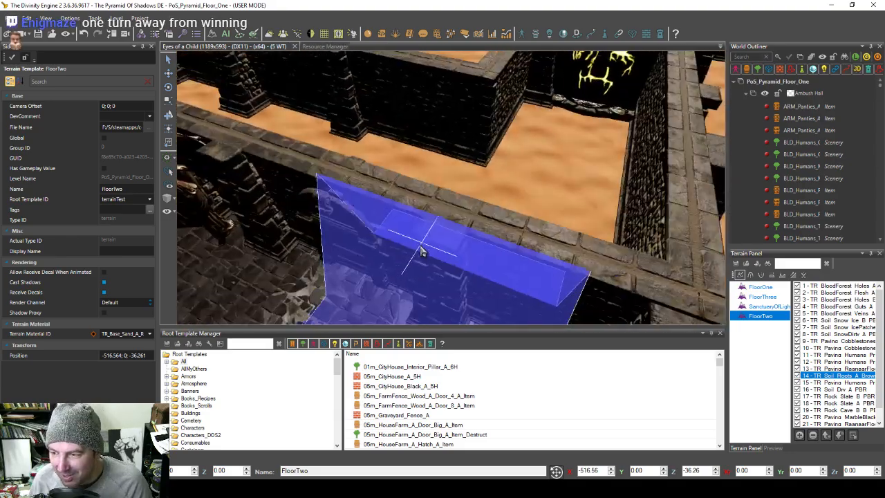
pyautogui.press('d')
pyautogui.press('w')
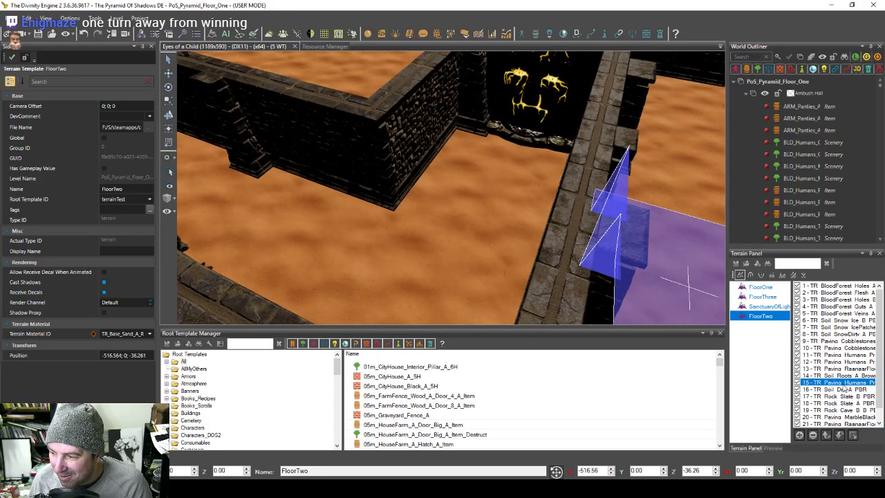
# Step: Paint the Soil Dry A terrain layer over the sand floor of the walled corridor on FloorTwo
pyautogui.moveTo(470, 225)
pyautogui.mouseDown()
pyautogui.moveTo(483, 221)
pyautogui.moveTo(499, 182)
pyautogui.moveTo(382, 221)
pyautogui.moveTo(492, 212)
pyautogui.mouseUp()
pyautogui.press('e')
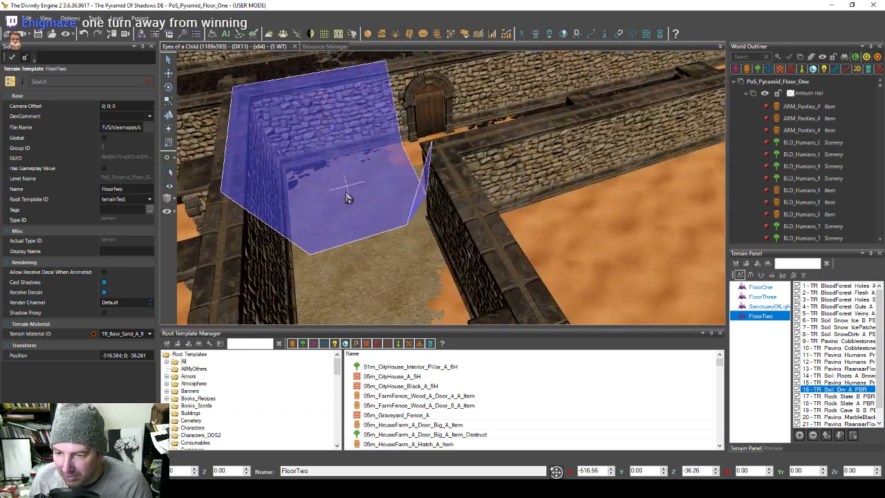
pyautogui.press('e')
pyautogui.moveTo(473, 233)
pyautogui.mouseDown()
pyautogui.moveTo(531, 152)
pyautogui.moveTo(525, 227)
pyautogui.moveTo(596, 153)
pyautogui.moveTo(566, 166)
pyautogui.moveTo(567, 122)
pyautogui.moveTo(514, 200)
pyautogui.moveTo(567, 136)
pyautogui.moveTo(591, 140)
pyautogui.moveTo(592, 211)
pyautogui.moveTo(573, 129)
pyautogui.moveTo(563, 214)
pyautogui.moveTo(616, 210)
pyautogui.moveTo(622, 164)
pyautogui.mouseUp()
pyautogui.press('w')
pyautogui.press('w')
pyautogui.press('w')
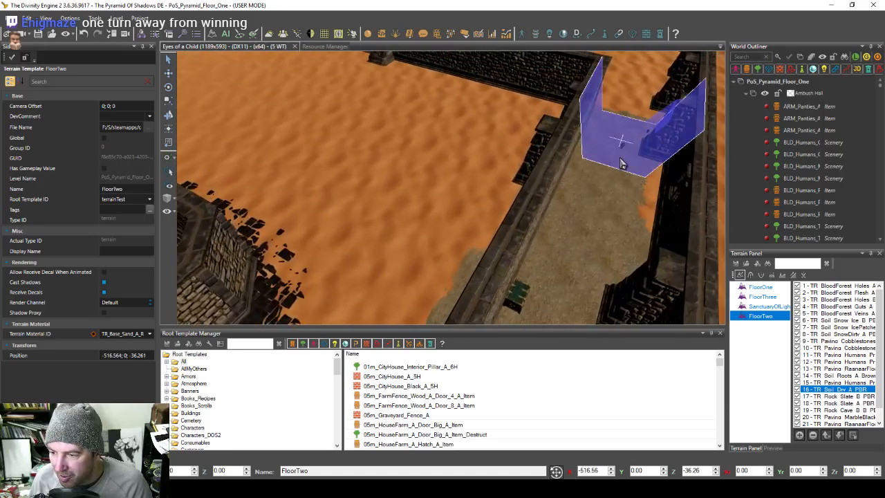
# Step: Extend the Soil Dry A layer out of the corridor, with irregular patches on the sand beside the thatched building
pyautogui.press('s')
pyautogui.press('a')
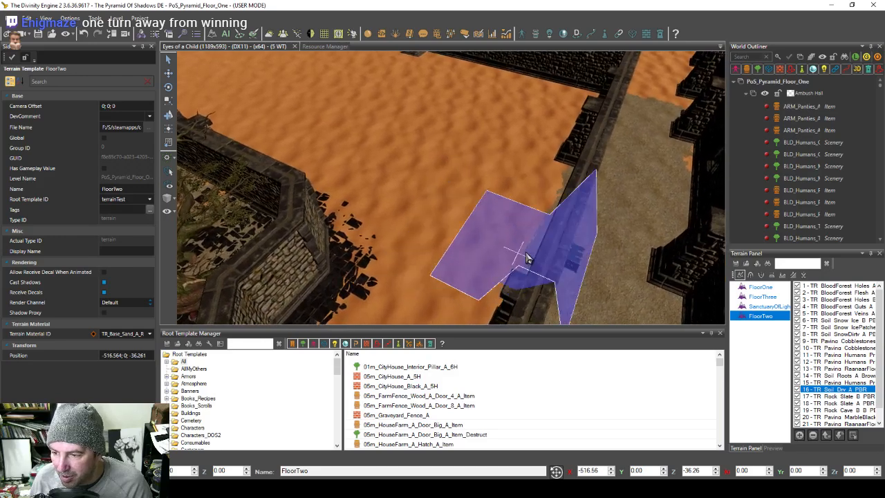
pyautogui.press('d')
pyautogui.press('w')
pyautogui.moveTo(558, 270)
pyautogui.mouseDown()
pyautogui.moveTo(577, 209)
pyautogui.moveTo(587, 120)
pyautogui.moveTo(603, 229)
pyautogui.mouseUp()
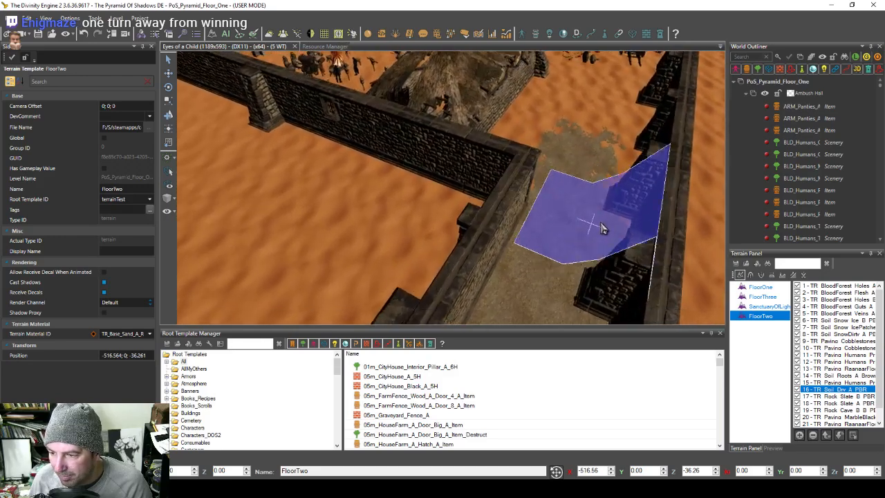
pyautogui.press('w')
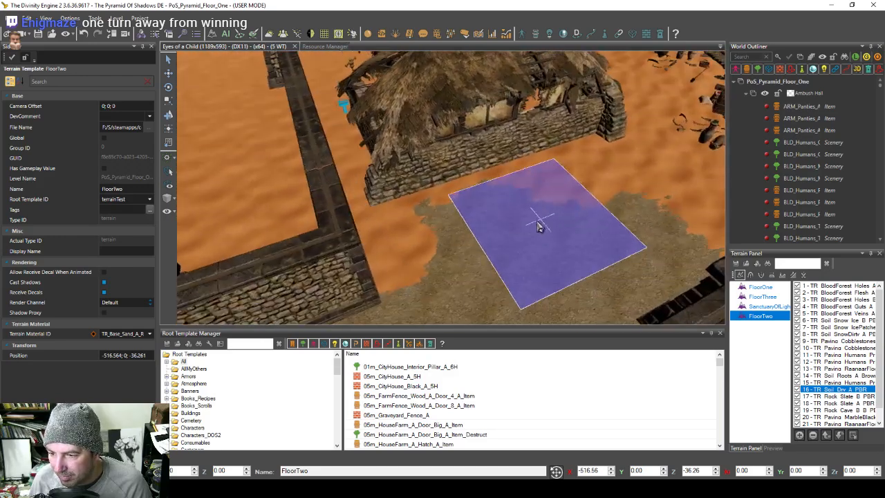
pyautogui.press('s')
pyautogui.press('d')
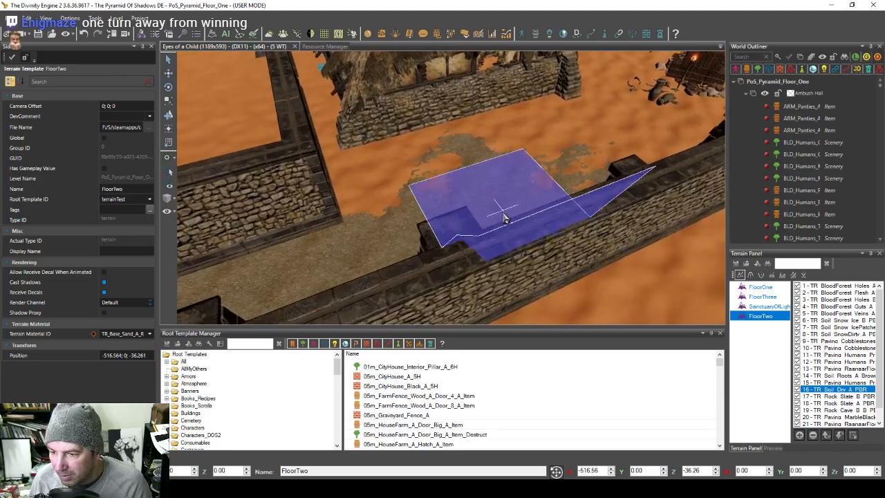
# Step: Paint Rock Slate B patches over the sand and soil beside the thatched building, undoing the last stroke at the wall corner
pyautogui.moveTo(575, 191)
pyautogui.mouseDown(button='middle')
pyautogui.moveTo(593, 199)
pyautogui.moveTo(450, 198)
pyautogui.moveTo(457, 182)
pyautogui.moveTo(454, 240)
pyautogui.moveTo(606, 259)
pyautogui.moveTo(578, 227)
pyautogui.moveTo(376, 212)
pyautogui.moveTo(429, 217)
pyautogui.moveTo(585, 173)
pyautogui.moveTo(694, 282)
pyautogui.moveTo(712, 318)
pyautogui.moveTo(467, 242)
pyautogui.moveTo(526, 207)
pyautogui.moveTo(499, 238)
pyautogui.moveTo(454, 253)
pyautogui.moveTo(636, 269)
pyautogui.moveTo(597, 269)
pyautogui.moveTo(692, 287)
pyautogui.mouseUp(button='middle')
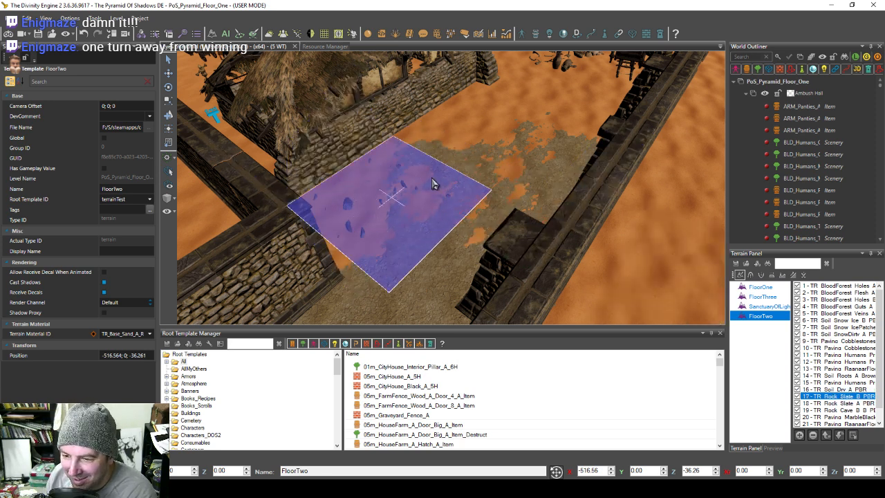
pyautogui.moveTo(461, 147); pyautogui.dragTo(412, 143, button='middle')
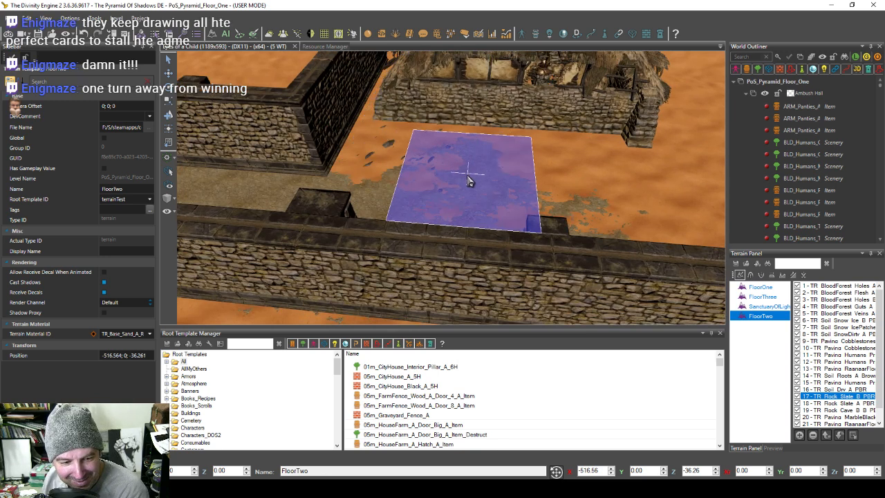
pyautogui.moveTo(469, 184); pyautogui.dragTo(367, 197, button='middle')
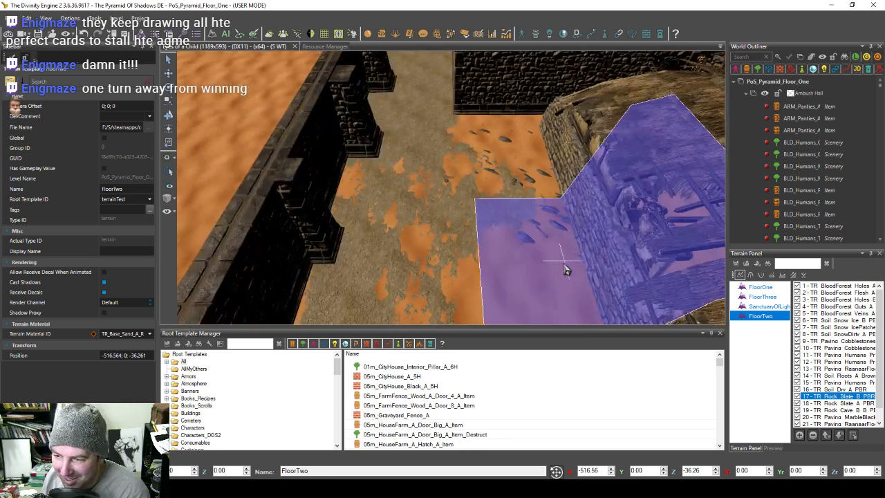
pyautogui.moveTo(472, 200); pyautogui.dragTo(523, 217, button='middle')
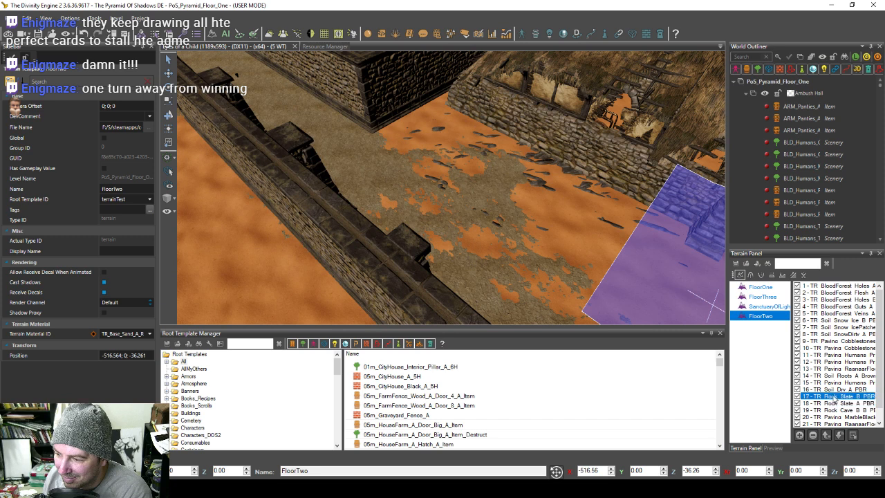
pyautogui.moveTo(589, 249); pyautogui.dragTo(512, 227)
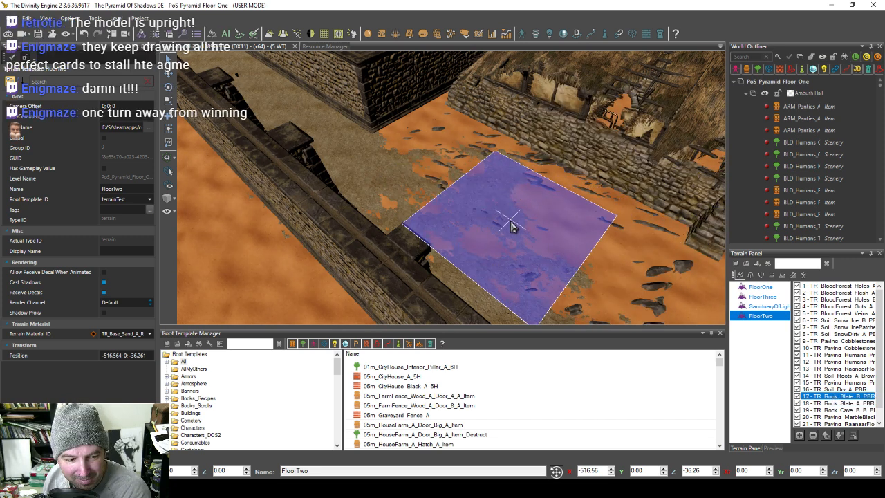
pyautogui.moveTo(508, 222)
pyautogui.mouseDown(button='middle')
pyautogui.moveTo(491, 227)
pyautogui.moveTo(448, 164)
pyautogui.moveTo(413, 184)
pyautogui.mouseUp(button='middle')
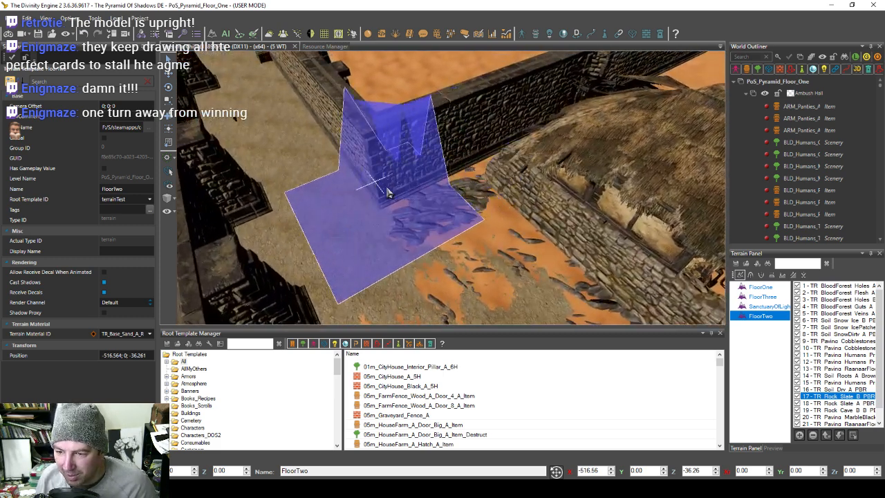
pyautogui.hotkey('ctrl', 'z')
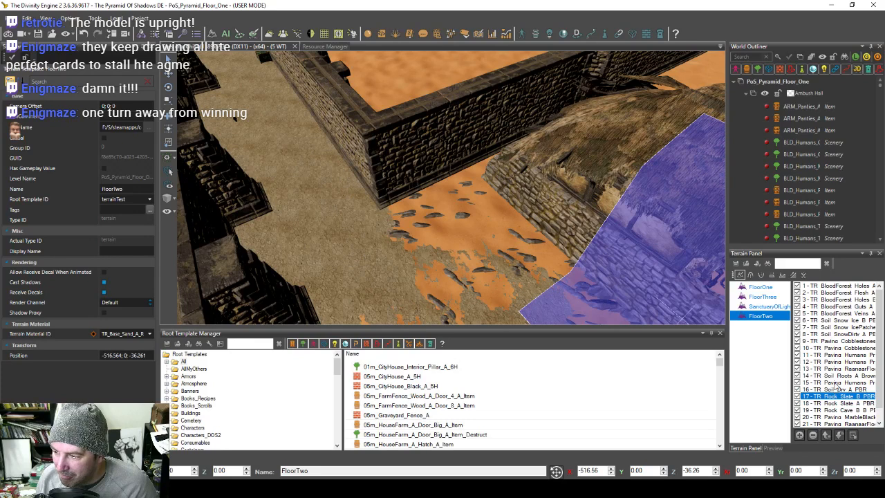
# Step: Paint terrain layer 15, Paving Humans, in broken patches on the sand between the wall corner and the thatched building
pyautogui.click(834, 382)
pyautogui.moveTo(475, 253)
pyautogui.mouseDown()
pyautogui.moveTo(433, 256)
pyautogui.moveTo(450, 268)
pyautogui.moveTo(426, 264)
pyautogui.moveTo(404, 241)
pyautogui.moveTo(419, 264)
pyautogui.mouseUp()
pyautogui.press('s')
pyautogui.press('a')
pyautogui.press('w')
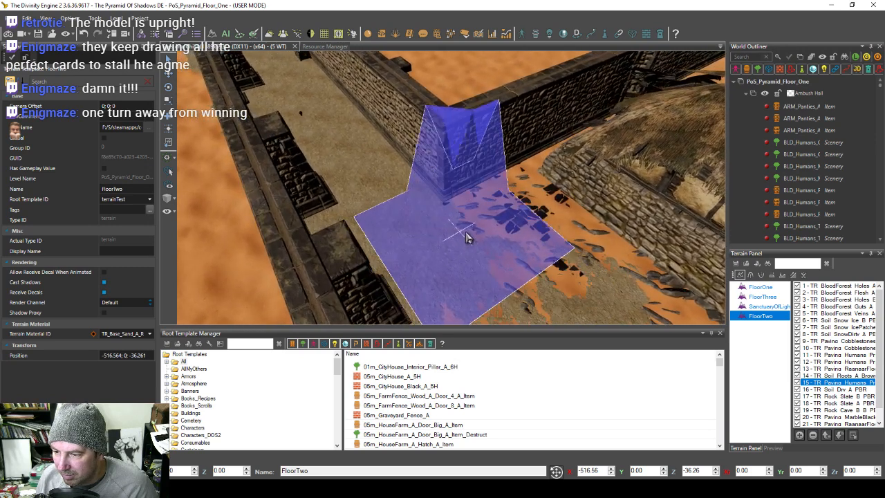
# Step: Paint terrain layer 9, Paving Cobblestones, over the soil and sand around the wall corner near the thatched building
pyautogui.click(837, 341)
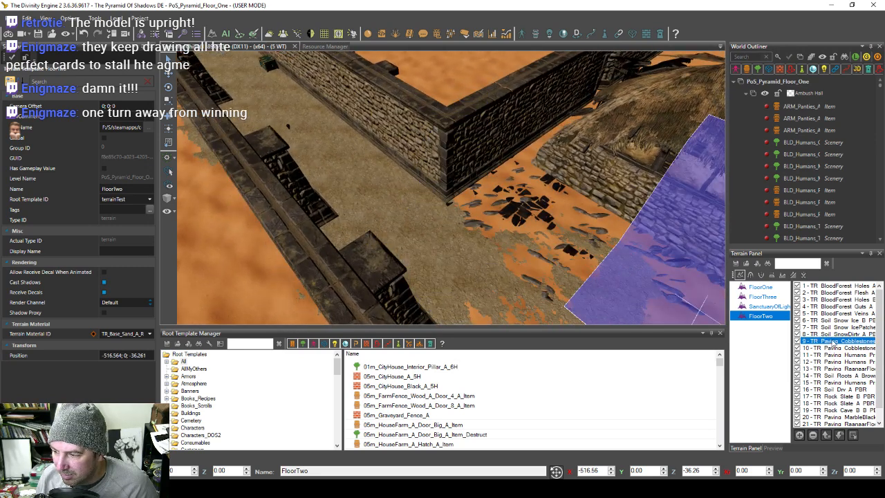
pyautogui.moveTo(588, 278)
pyautogui.mouseDown()
pyautogui.moveTo(550, 266)
pyautogui.moveTo(563, 262)
pyautogui.moveTo(543, 280)
pyautogui.mouseUp()
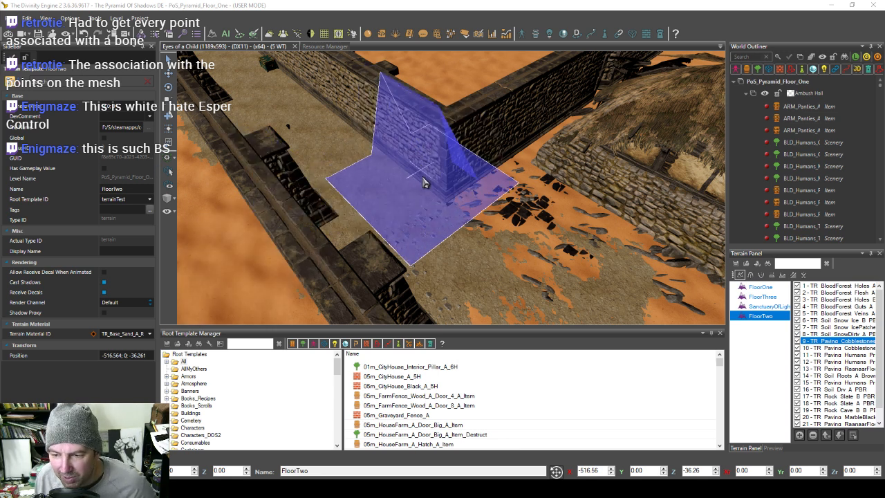
pyautogui.moveTo(425, 181); pyautogui.dragTo(389, 199, button='middle')
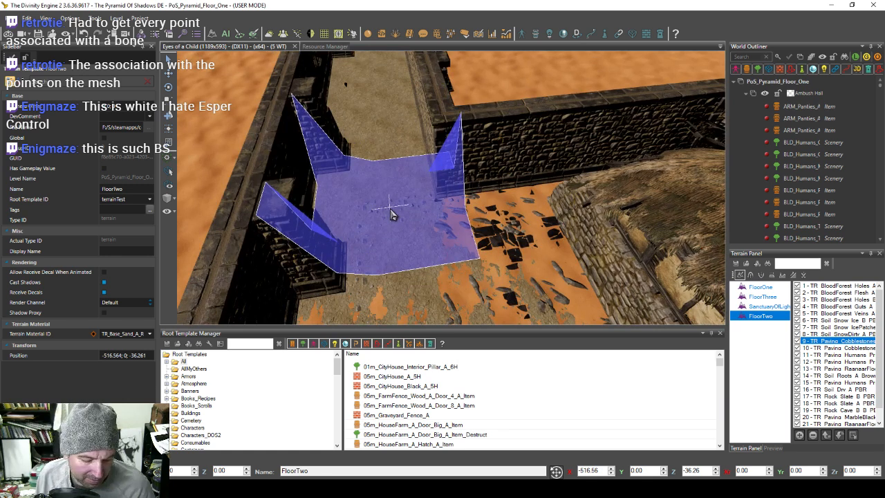
# Step: Set the terrain paint brush shape to Circle and scatter Paving Cobblestones along the soil floor of the walled corridor
pyautogui.click(740, 275)
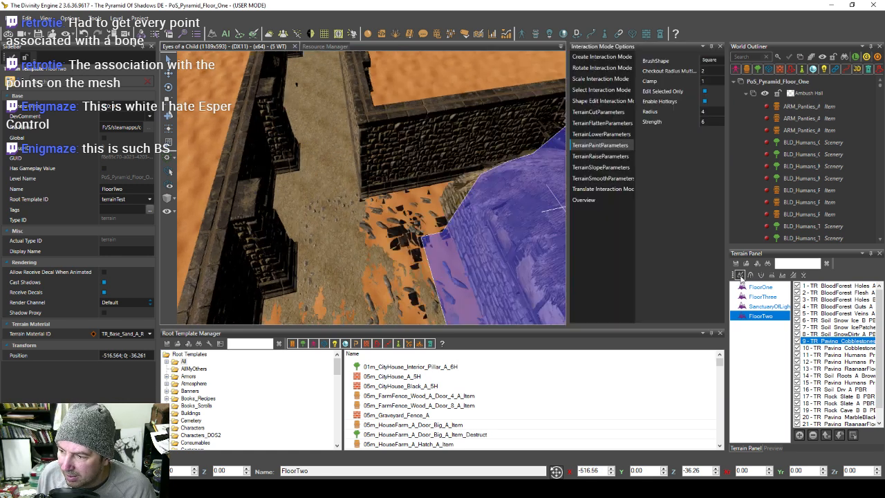
pyautogui.click(709, 61)
pyautogui.click(719, 80)
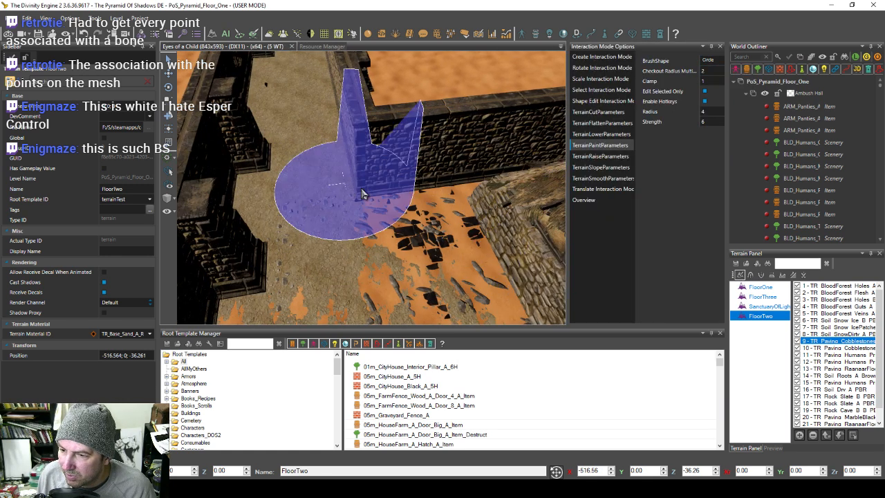
pyautogui.moveTo(417, 233)
pyautogui.mouseDown(button='middle')
pyautogui.moveTo(296, 240)
pyautogui.moveTo(331, 254)
pyautogui.moveTo(339, 242)
pyautogui.moveTo(293, 194)
pyautogui.moveTo(309, 194)
pyautogui.moveTo(316, 229)
pyautogui.moveTo(359, 214)
pyautogui.moveTo(355, 194)
pyautogui.moveTo(332, 181)
pyautogui.moveTo(357, 111)
pyautogui.mouseUp(button='middle')
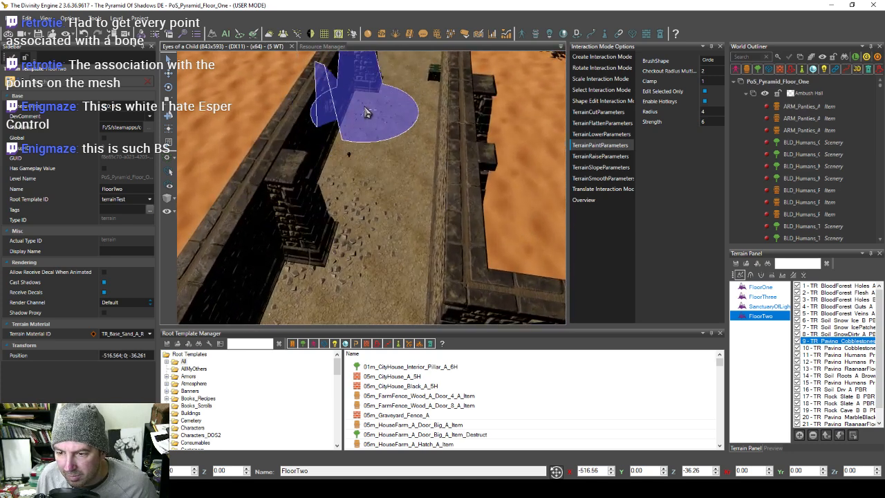
pyautogui.moveTo(388, 146)
pyautogui.mouseDown(button='middle')
pyautogui.moveTo(382, 214)
pyautogui.moveTo(405, 154)
pyautogui.moveTo(330, 205)
pyautogui.moveTo(408, 216)
pyautogui.moveTo(408, 190)
pyautogui.moveTo(413, 231)
pyautogui.moveTo(458, 249)
pyautogui.moveTo(422, 256)
pyautogui.moveTo(436, 257)
pyautogui.moveTo(438, 225)
pyautogui.moveTo(429, 249)
pyautogui.moveTo(438, 247)
pyautogui.moveTo(397, 245)
pyautogui.moveTo(393, 214)
pyautogui.mouseUp(button='middle')
pyautogui.moveTo(394, 212)
pyautogui.mouseDown()
pyautogui.moveTo(321, 219)
pyautogui.moveTo(292, 244)
pyautogui.moveTo(345, 183)
pyautogui.moveTo(353, 236)
pyautogui.moveTo(356, 218)
pyautogui.mouseUp()
pyautogui.press('s')
pyautogui.press('s')
pyautogui.press('s')
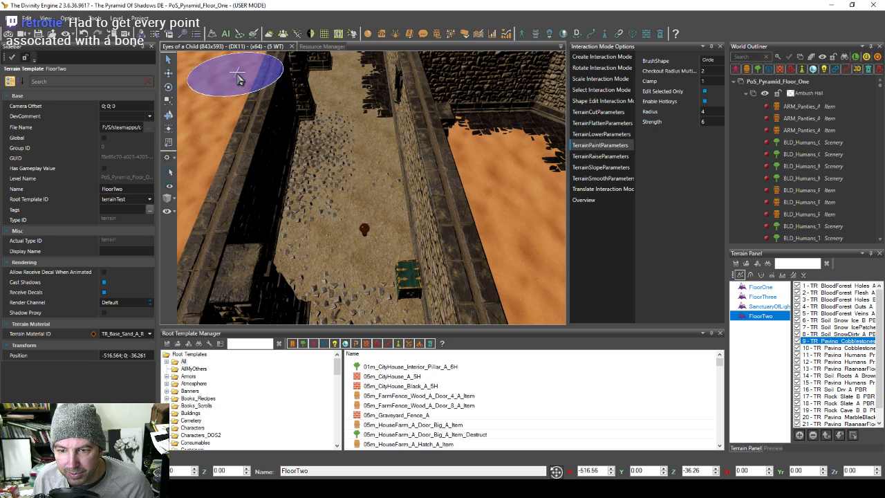
# Step: List only the visual resources of the Shared folder in the Resource Manager, widening the folder tree for reading
pyautogui.click(308, 47)
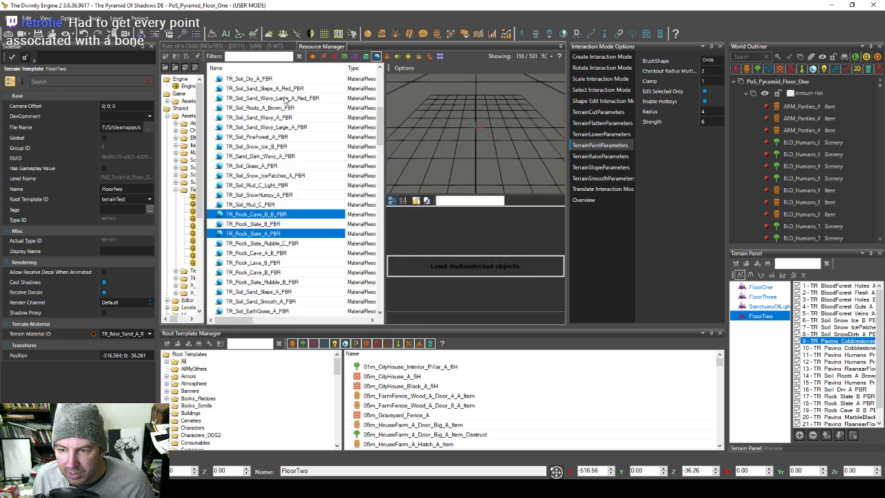
pyautogui.moveTo(206, 160); pyautogui.dragTo(275, 163)
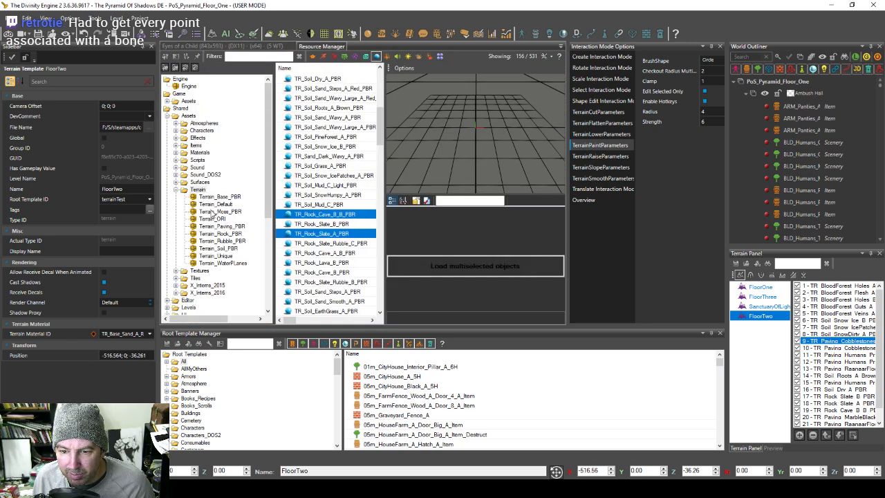
pyautogui.scroll(-3, 212, 216)
pyautogui.scroll(-2, 213, 219)
pyautogui.scroll(5, 205, 241)
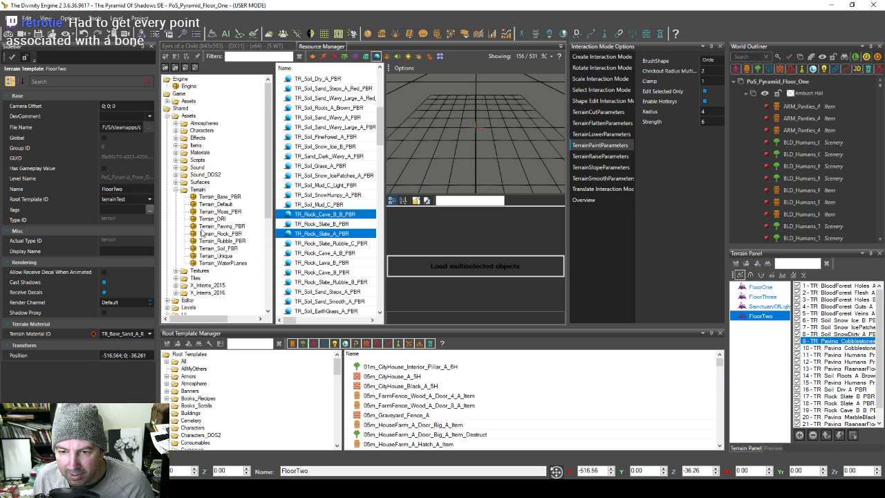
pyautogui.click(324, 56)
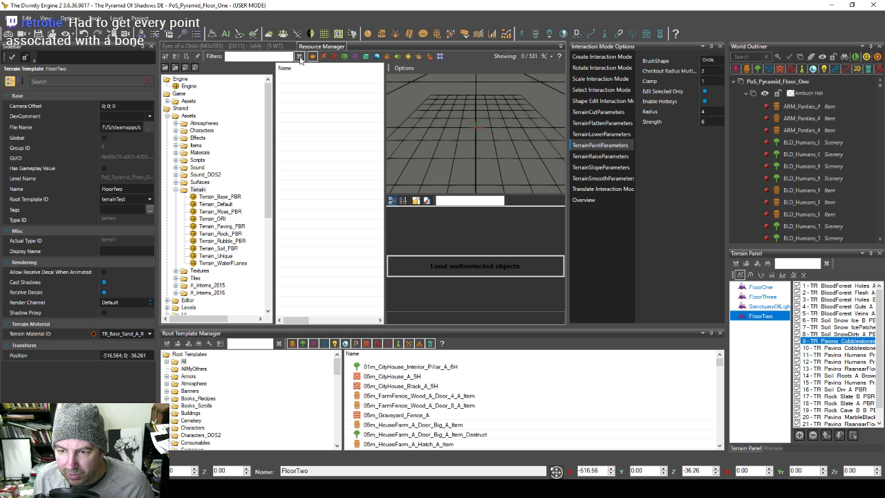
pyautogui.click(181, 109)
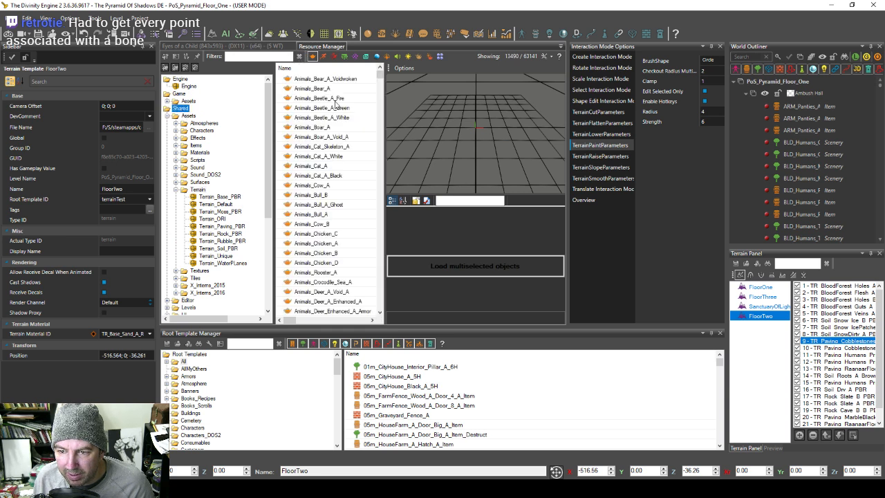
# Step: Open the Animals_Bear_A visual, examine its bone attachments, and close it without changes
pyautogui.doubleClick(307, 93)
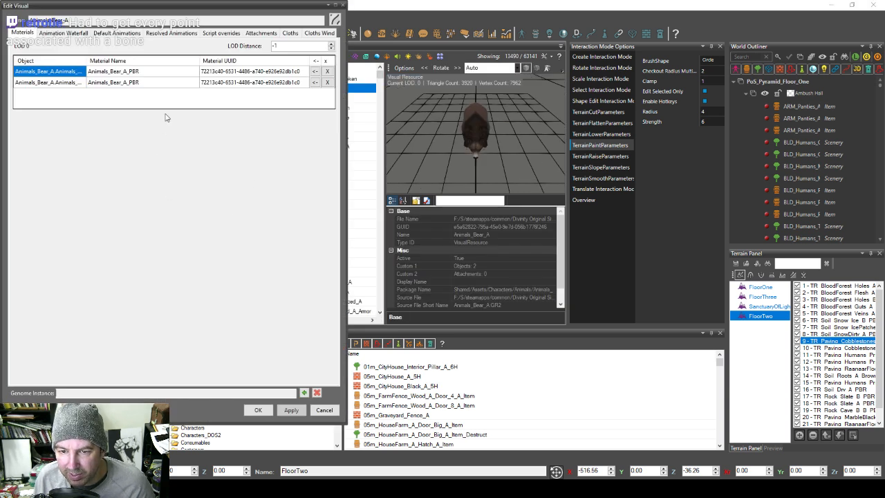
pyautogui.click(260, 33)
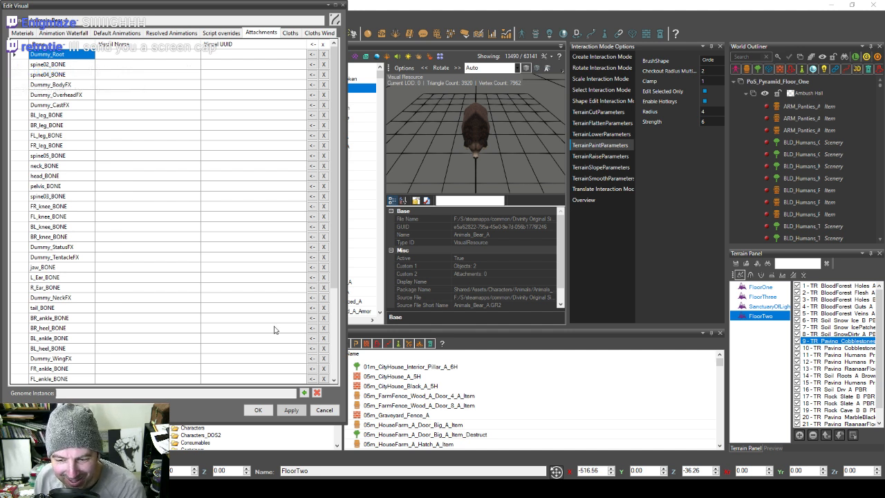
pyautogui.click(324, 410)
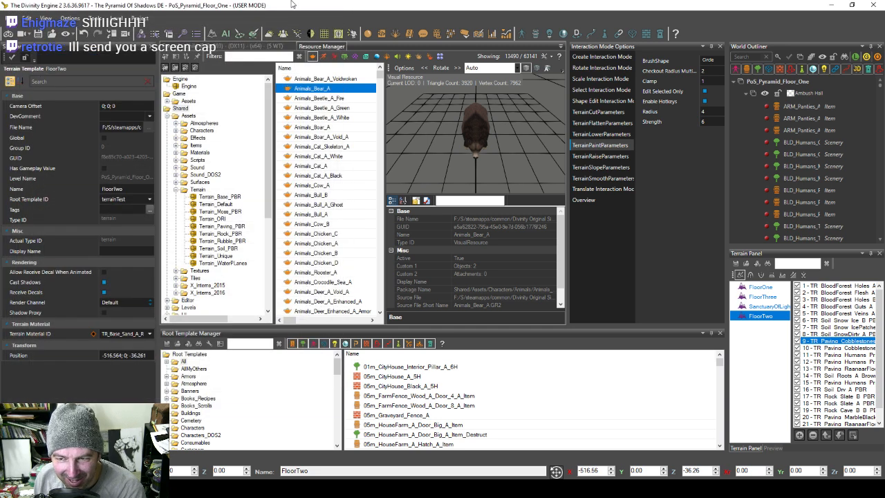
# Step: Return to the level view and paint more Paving Cobblestones from layer 9 along the soil floor of the walled corridor
pyautogui.click(236, 46)
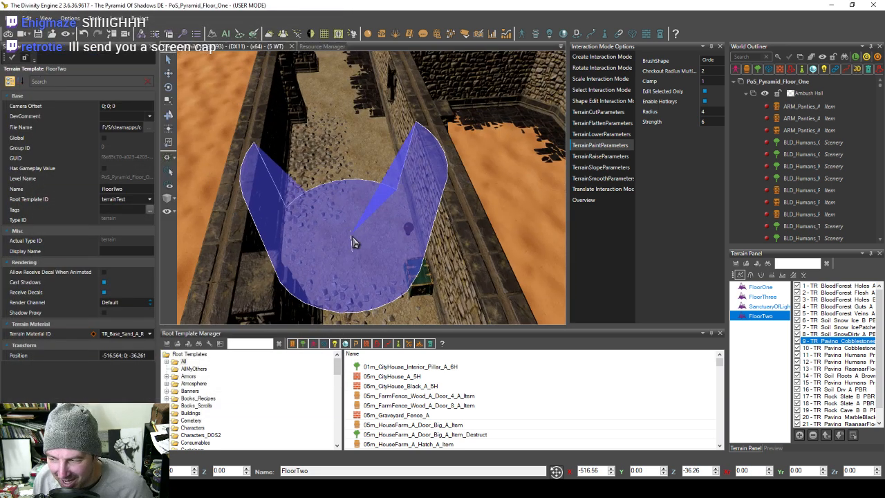
pyautogui.press('w')
pyautogui.press('d')
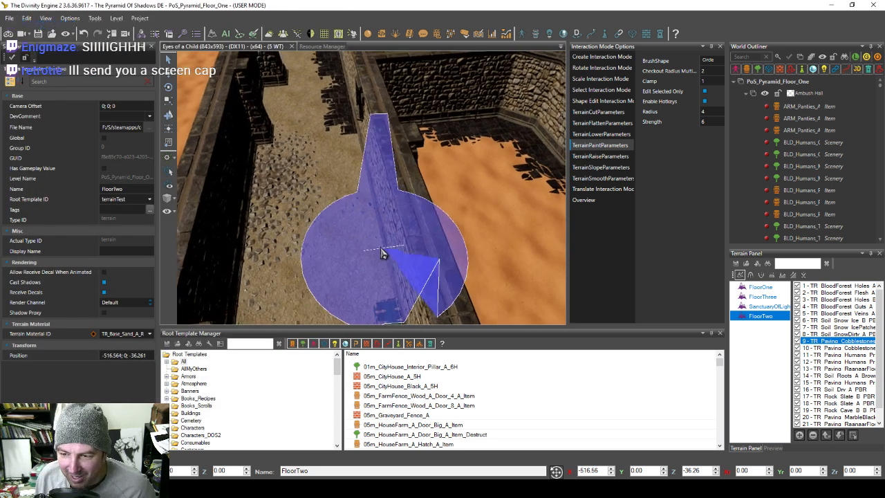
pyautogui.press('w')
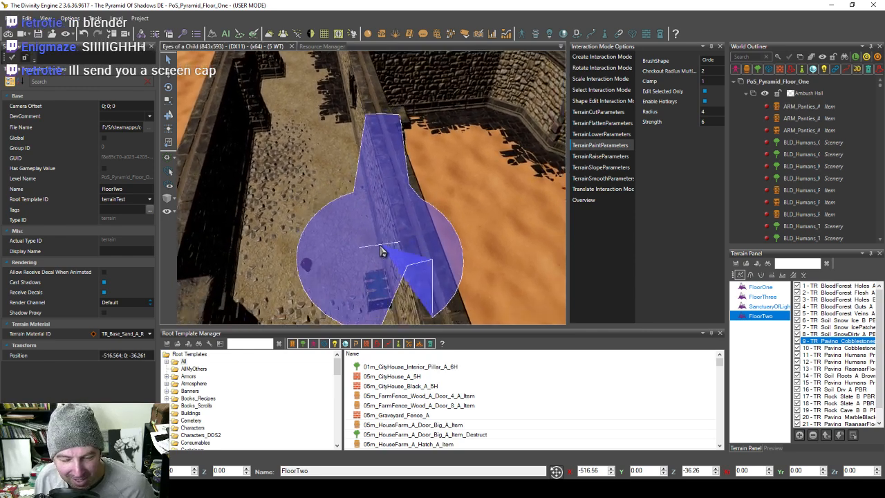
pyautogui.press('s')
pyautogui.press('s')
pyautogui.press('a')
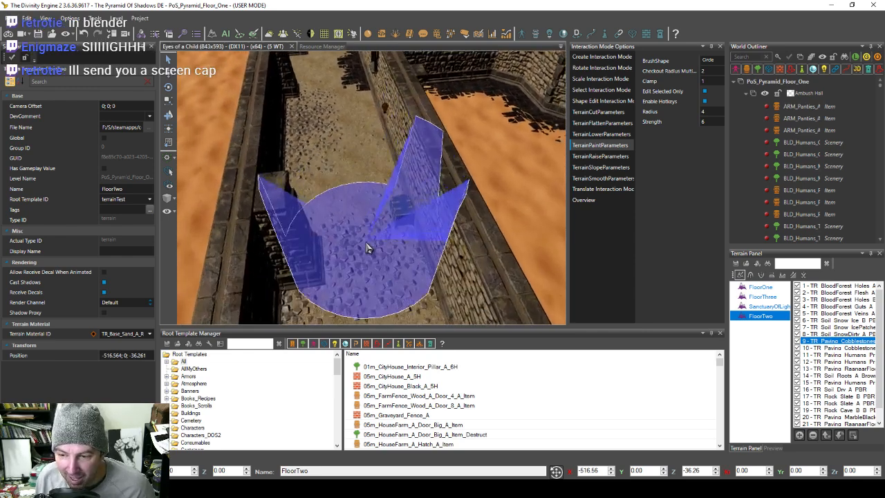
pyautogui.press('w')
pyautogui.press('w')
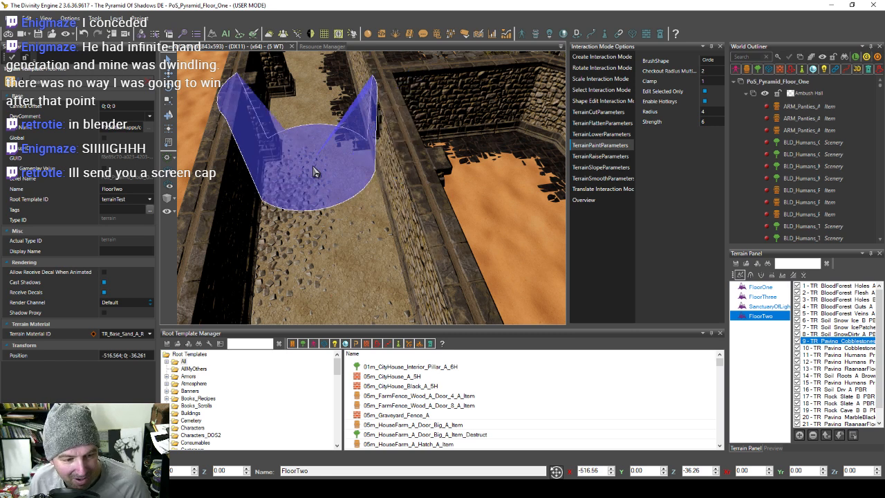
pyautogui.moveTo(313, 166)
pyautogui.mouseDown(button='middle')
pyautogui.moveTo(348, 210)
pyautogui.moveTo(397, 173)
pyautogui.moveTo(388, 183)
pyautogui.moveTo(309, 199)
pyautogui.moveTo(332, 195)
pyautogui.moveTo(313, 179)
pyautogui.moveTo(302, 245)
pyautogui.moveTo(371, 239)
pyautogui.moveTo(316, 296)
pyautogui.moveTo(351, 214)
pyautogui.moveTo(445, 260)
pyautogui.mouseUp(button='middle')
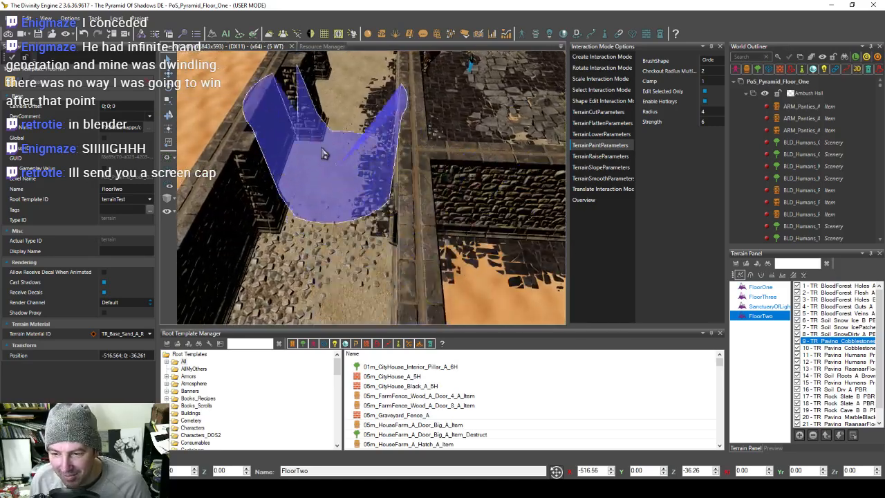
pyautogui.moveTo(305, 184)
pyautogui.mouseDown(button='middle')
pyautogui.moveTo(305, 206)
pyautogui.moveTo(321, 222)
pyautogui.moveTo(332, 178)
pyautogui.moveTo(325, 156)
pyautogui.moveTo(331, 188)
pyautogui.moveTo(283, 183)
pyautogui.moveTo(311, 237)
pyautogui.moveTo(334, 204)
pyautogui.moveTo(339, 173)
pyautogui.moveTo(307, 173)
pyautogui.moveTo(325, 200)
pyautogui.moveTo(392, 168)
pyautogui.moveTo(403, 214)
pyautogui.moveTo(301, 178)
pyautogui.moveTo(283, 194)
pyautogui.moveTo(291, 187)
pyautogui.moveTo(395, 221)
pyautogui.moveTo(350, 230)
pyautogui.mouseUp(button='middle')
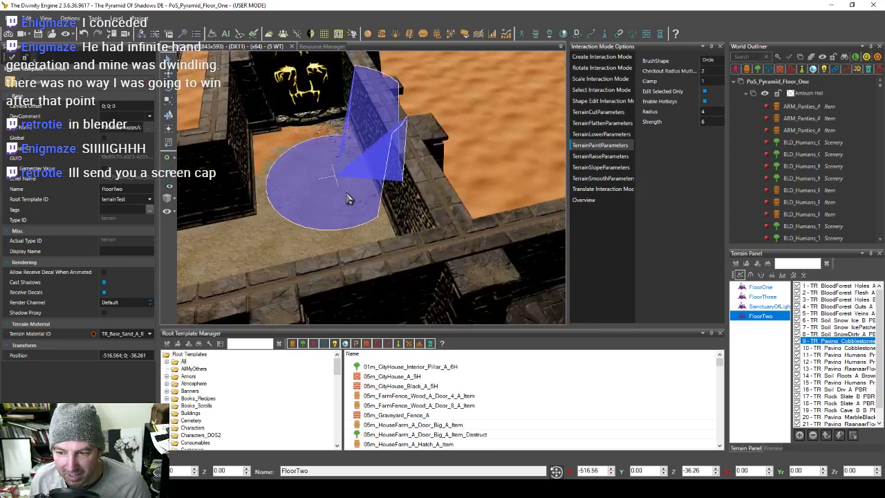
# Step: Scatter layer 9 Paving Cobblestones along the wall bases and corner near the glowing yellow face
pyautogui.moveTo(349, 199)
pyautogui.mouseDown(button='middle')
pyautogui.moveTo(350, 147)
pyautogui.moveTo(345, 158)
pyautogui.mouseUp(button='middle')
pyautogui.moveTo(336, 188); pyautogui.dragTo(339, 168)
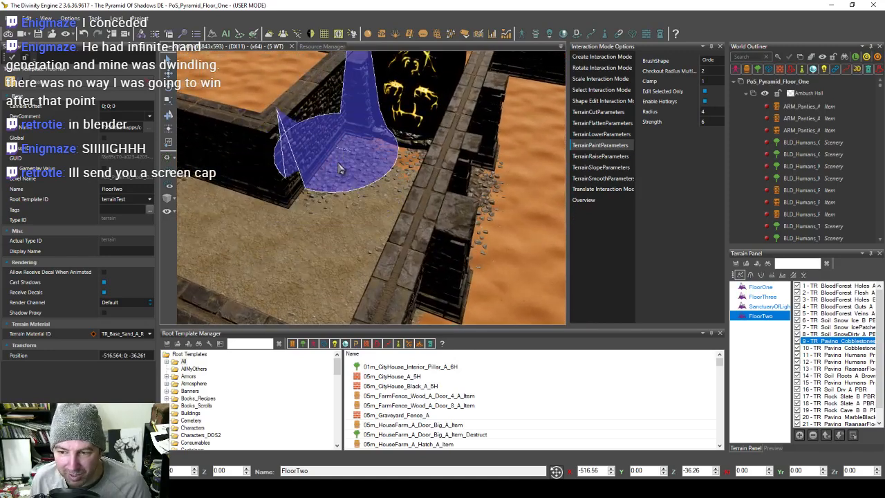
pyautogui.moveTo(339, 168)
pyautogui.mouseDown(button='middle')
pyautogui.moveTo(373, 187)
pyautogui.moveTo(374, 178)
pyautogui.moveTo(325, 198)
pyautogui.moveTo(363, 211)
pyautogui.mouseUp(button='middle')
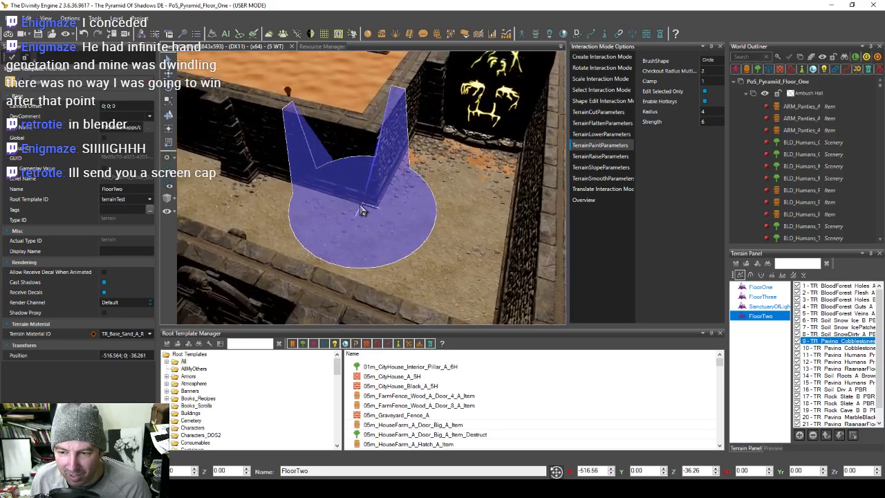
pyautogui.moveTo(363, 211)
pyautogui.mouseDown()
pyautogui.moveTo(316, 199)
pyautogui.moveTo(385, 213)
pyautogui.mouseUp()
pyautogui.moveTo(380, 219)
pyautogui.mouseDown(button='middle')
pyautogui.moveTo(372, 233)
pyautogui.moveTo(316, 208)
pyautogui.moveTo(263, 217)
pyautogui.moveTo(310, 246)
pyautogui.moveTo(331, 246)
pyautogui.moveTo(311, 220)
pyautogui.moveTo(333, 234)
pyautogui.moveTo(304, 242)
pyautogui.moveTo(307, 200)
pyautogui.moveTo(367, 251)
pyautogui.moveTo(456, 223)
pyautogui.moveTo(408, 233)
pyautogui.mouseUp(button='middle')
pyautogui.moveTo(408, 233)
pyautogui.mouseDown()
pyautogui.moveTo(395, 186)
pyautogui.moveTo(366, 179)
pyautogui.moveTo(401, 214)
pyautogui.mouseUp()
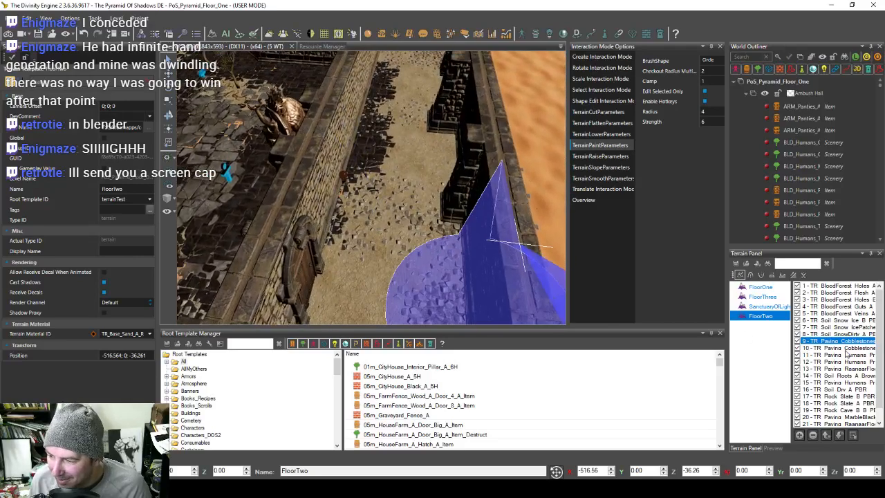
# Step: Paint terrain layer 10, Paving Cobblestones, over the soil and loose stones along the walled corridor floor
pyautogui.moveTo(394, 254)
pyautogui.mouseDown(button='middle')
pyautogui.moveTo(405, 262)
pyautogui.moveTo(362, 253)
pyautogui.moveTo(428, 283)
pyautogui.moveTo(457, 239)
pyautogui.moveTo(458, 276)
pyautogui.moveTo(474, 253)
pyautogui.moveTo(338, 214)
pyautogui.moveTo(336, 197)
pyautogui.moveTo(376, 257)
pyautogui.moveTo(366, 182)
pyautogui.mouseUp(button='middle')
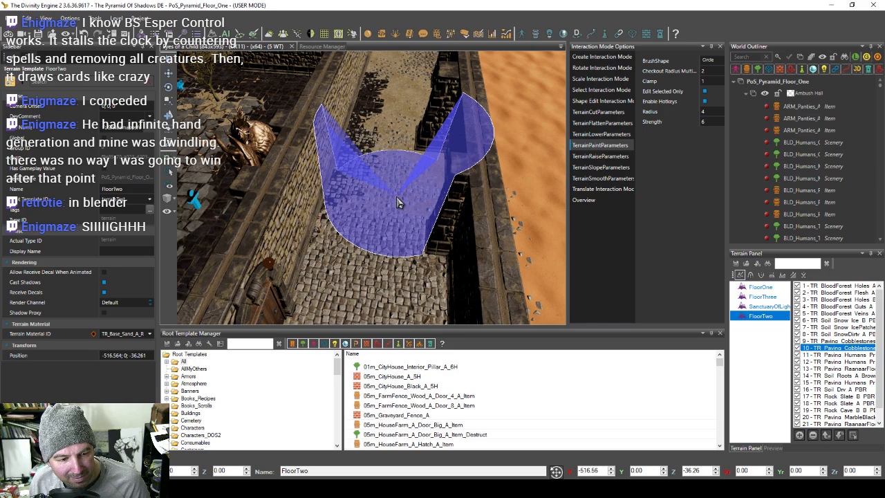
pyautogui.moveTo(405, 203)
pyautogui.mouseDown(button='middle')
pyautogui.moveTo(385, 168)
pyautogui.moveTo(437, 198)
pyautogui.mouseUp(button='middle')
pyautogui.moveTo(392, 178)
pyautogui.mouseDown(button='middle')
pyautogui.moveTo(361, 195)
pyautogui.moveTo(357, 172)
pyautogui.moveTo(420, 139)
pyautogui.moveTo(417, 111)
pyautogui.mouseUp(button='middle')
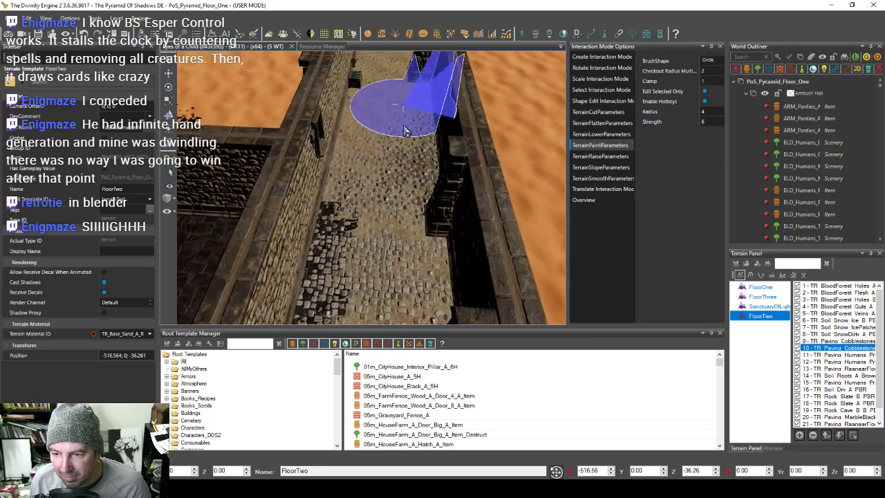
pyautogui.moveTo(425, 232)
pyautogui.mouseDown(button='middle')
pyautogui.moveTo(423, 188)
pyautogui.moveTo(372, 161)
pyautogui.moveTo(424, 168)
pyautogui.moveTo(412, 165)
pyautogui.moveTo(426, 125)
pyautogui.moveTo(383, 158)
pyautogui.moveTo(445, 141)
pyautogui.moveTo(318, 107)
pyautogui.moveTo(424, 247)
pyautogui.moveTo(419, 175)
pyautogui.moveTo(420, 186)
pyautogui.moveTo(406, 182)
pyautogui.moveTo(406, 202)
pyautogui.moveTo(433, 186)
pyautogui.moveTo(443, 192)
pyautogui.moveTo(433, 213)
pyautogui.moveTo(449, 166)
pyautogui.moveTo(414, 234)
pyautogui.moveTo(304, 233)
pyautogui.moveTo(307, 207)
pyautogui.moveTo(266, 232)
pyautogui.moveTo(276, 207)
pyautogui.moveTo(296, 239)
pyautogui.mouseUp(button='middle')
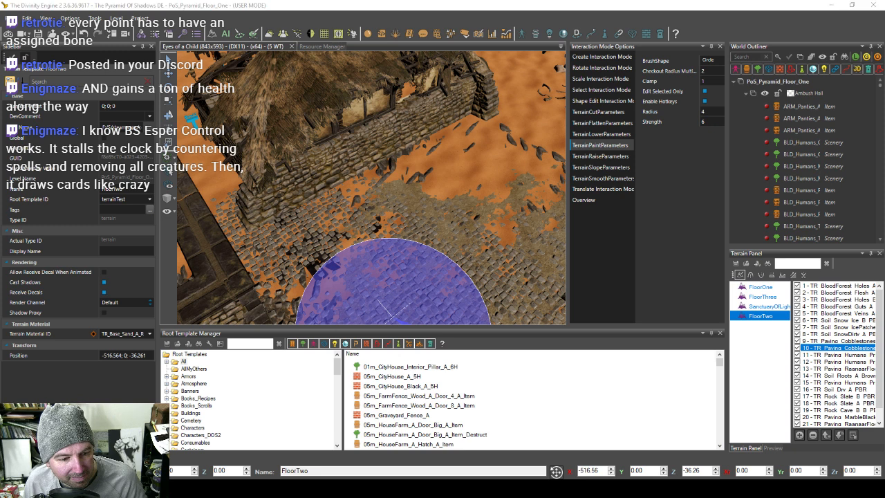
# Step: Paint layer 10 Paving Cobblestones in broken patches over the sand and soil beside the thatched building
pyautogui.press('w')
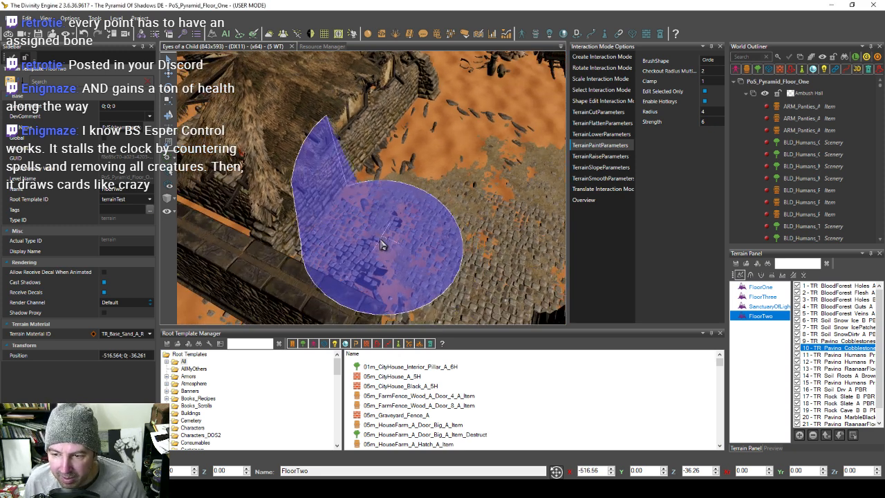
pyautogui.press('w')
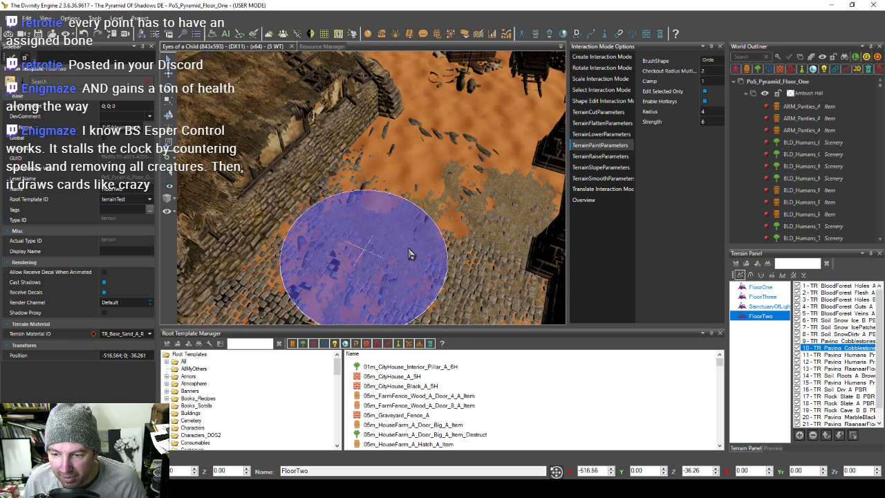
pyautogui.press('w')
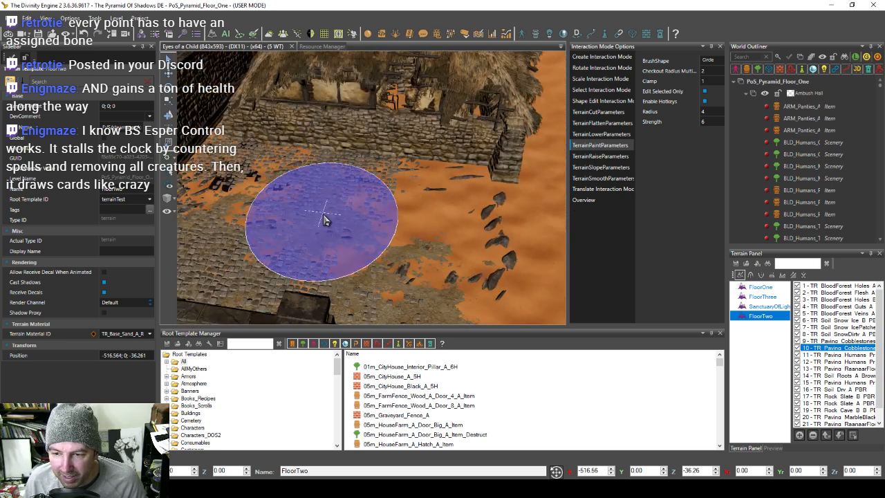
pyautogui.moveTo(419, 221)
pyautogui.mouseDown(button='middle')
pyautogui.moveTo(357, 224)
pyautogui.moveTo(248, 195)
pyautogui.moveTo(256, 201)
pyautogui.mouseUp(button='middle')
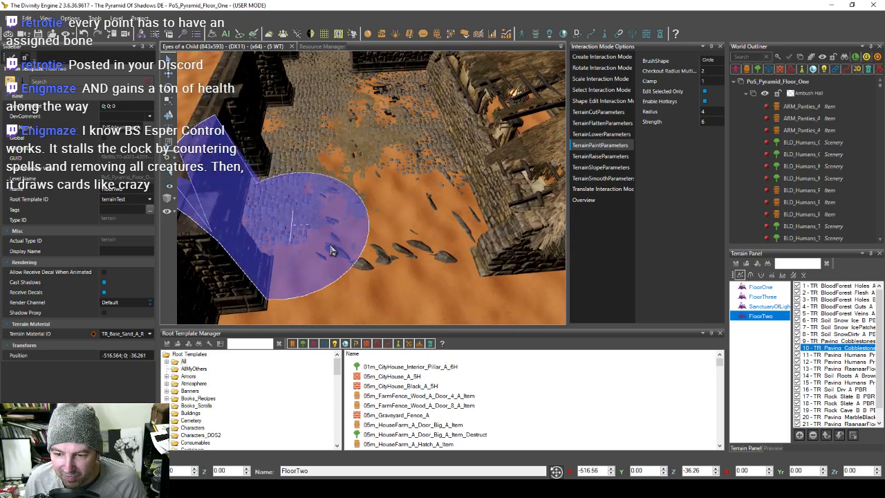
pyautogui.moveTo(318, 220)
pyautogui.mouseDown(button='middle')
pyautogui.moveTo(360, 241)
pyautogui.moveTo(392, 197)
pyautogui.moveTo(403, 233)
pyautogui.moveTo(380, 247)
pyautogui.moveTo(488, 254)
pyautogui.moveTo(350, 184)
pyautogui.moveTo(316, 206)
pyautogui.moveTo(290, 197)
pyautogui.moveTo(346, 256)
pyautogui.moveTo(366, 187)
pyautogui.moveTo(335, 215)
pyautogui.moveTo(322, 181)
pyautogui.moveTo(295, 205)
pyautogui.moveTo(277, 208)
pyautogui.moveTo(348, 247)
pyautogui.moveTo(304, 242)
pyautogui.moveTo(322, 238)
pyautogui.moveTo(328, 249)
pyautogui.moveTo(330, 234)
pyautogui.moveTo(335, 269)
pyautogui.moveTo(382, 228)
pyautogui.moveTo(394, 198)
pyautogui.moveTo(341, 143)
pyautogui.moveTo(294, 140)
pyautogui.moveTo(325, 166)
pyautogui.moveTo(359, 222)
pyautogui.moveTo(374, 180)
pyautogui.moveTo(401, 176)
pyautogui.moveTo(395, 190)
pyautogui.moveTo(318, 180)
pyautogui.moveTo(297, 216)
pyautogui.moveTo(320, 228)
pyautogui.moveTo(304, 235)
pyautogui.moveTo(359, 177)
pyautogui.moveTo(424, 187)
pyautogui.moveTo(297, 221)
pyautogui.moveTo(311, 214)
pyautogui.moveTo(231, 203)
pyautogui.moveTo(284, 202)
pyautogui.moveTo(366, 164)
pyautogui.moveTo(347, 211)
pyautogui.moveTo(346, 191)
pyautogui.moveTo(419, 192)
pyautogui.mouseUp(button='middle')
pyautogui.moveTo(410, 234)
pyautogui.mouseDown(button='middle')
pyautogui.moveTo(487, 197)
pyautogui.moveTo(353, 214)
pyautogui.moveTo(353, 191)
pyautogui.moveTo(352, 200)
pyautogui.moveTo(372, 200)
pyautogui.moveTo(345, 184)
pyautogui.moveTo(426, 190)
pyautogui.mouseUp(button='middle')
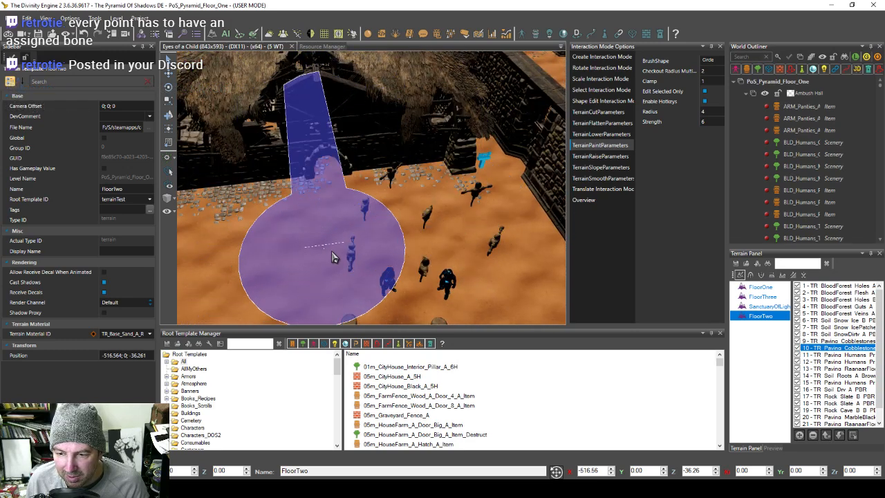
# Step: Paint sparse layer 10 Paving Cobblestones on the sand around the ruined stone walls near the palisade and campfire
pyautogui.moveTo(300, 254)
pyautogui.mouseDown(button='middle')
pyautogui.moveTo(475, 237)
pyautogui.moveTo(369, 172)
pyautogui.moveTo(373, 193)
pyautogui.moveTo(342, 179)
pyautogui.moveTo(441, 202)
pyautogui.mouseUp(button='middle')
pyautogui.press('w')
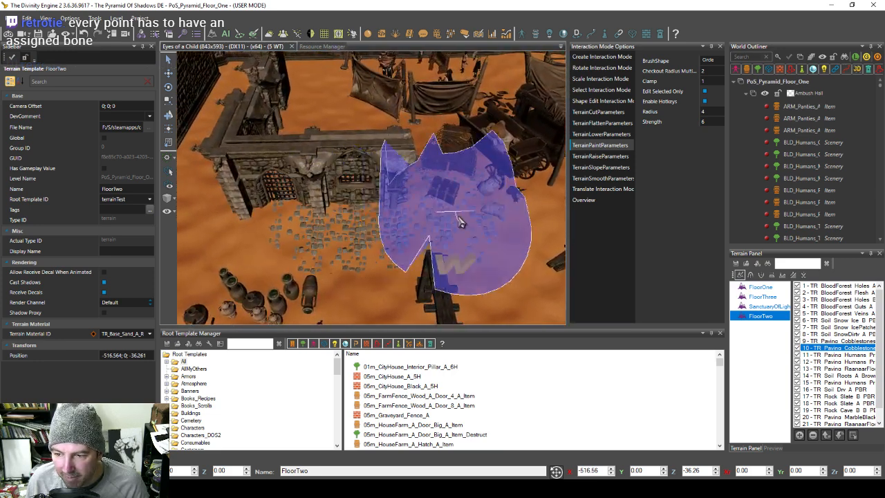
pyautogui.moveTo(378, 231)
pyautogui.mouseDown(button='middle')
pyautogui.moveTo(456, 231)
pyautogui.moveTo(459, 210)
pyautogui.moveTo(406, 242)
pyautogui.moveTo(417, 228)
pyautogui.moveTo(407, 223)
pyautogui.moveTo(448, 226)
pyautogui.moveTo(401, 220)
pyautogui.moveTo(346, 237)
pyautogui.moveTo(368, 216)
pyautogui.moveTo(346, 197)
pyautogui.moveTo(431, 192)
pyautogui.moveTo(371, 186)
pyautogui.moveTo(425, 230)
pyautogui.mouseUp(button='middle')
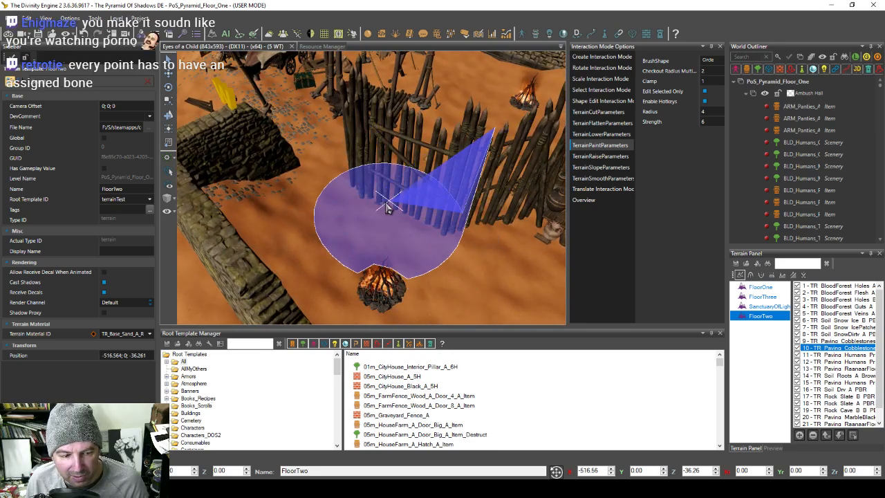
pyautogui.moveTo(387, 209); pyautogui.dragTo(341, 213, button='middle')
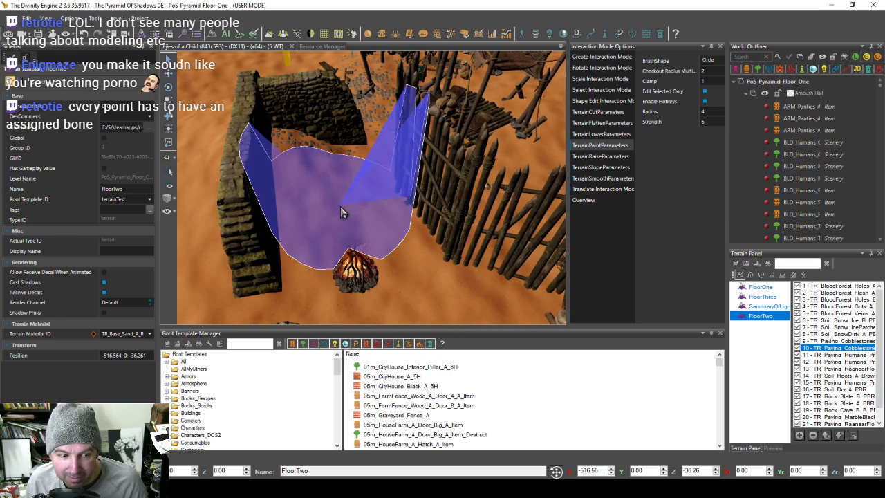
pyautogui.moveTo(340, 212)
pyautogui.mouseDown(button='middle')
pyautogui.moveTo(322, 200)
pyautogui.moveTo(348, 198)
pyautogui.moveTo(403, 240)
pyautogui.moveTo(388, 250)
pyautogui.moveTo(402, 241)
pyautogui.moveTo(435, 244)
pyautogui.moveTo(421, 242)
pyautogui.moveTo(480, 219)
pyautogui.moveTo(401, 221)
pyautogui.moveTo(419, 252)
pyautogui.moveTo(424, 220)
pyautogui.moveTo(414, 243)
pyautogui.moveTo(422, 241)
pyautogui.moveTo(392, 255)
pyautogui.moveTo(473, 253)
pyautogui.moveTo(449, 263)
pyautogui.moveTo(419, 259)
pyautogui.moveTo(449, 265)
pyautogui.moveTo(431, 255)
pyautogui.moveTo(557, 257)
pyautogui.mouseUp(button='middle')
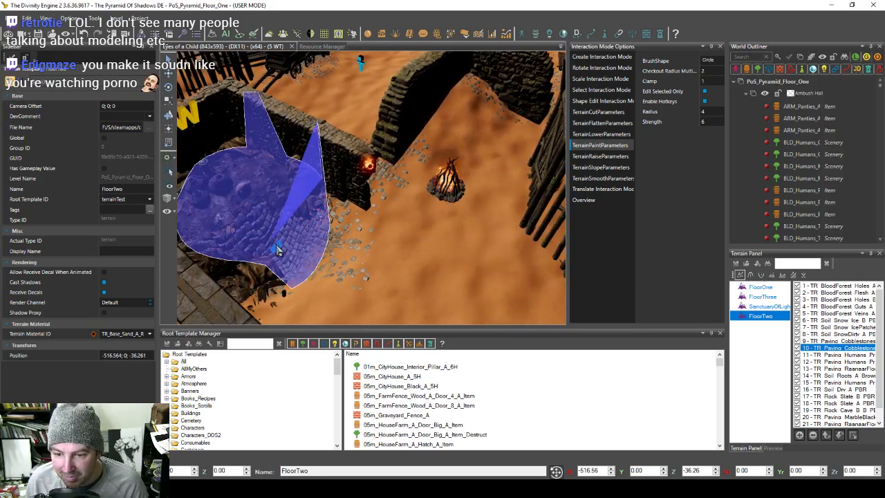
# Step: Raise the FloorTwo terrain around the rubble piles and open side of the ruined walled room
pyautogui.click(750, 276)
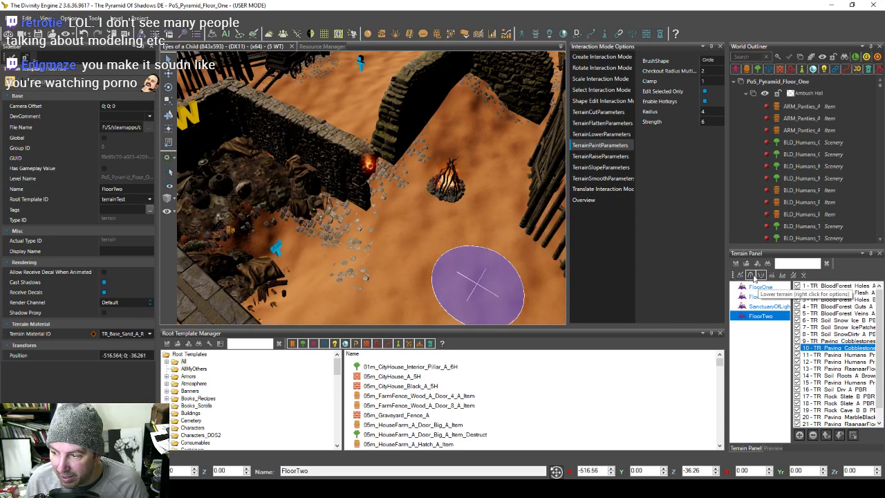
pyautogui.moveTo(312, 235)
pyautogui.mouseDown(button='middle')
pyautogui.moveTo(306, 249)
pyautogui.moveTo(295, 230)
pyautogui.mouseUp(button='middle')
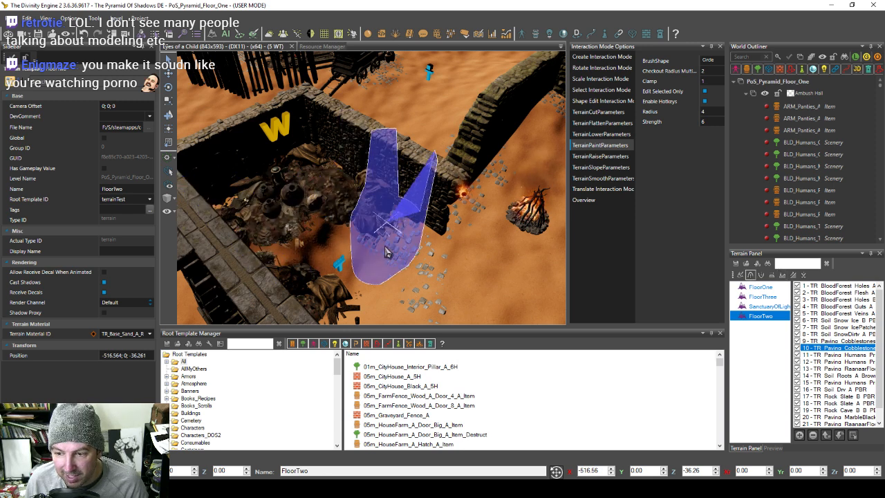
pyautogui.moveTo(374, 274); pyautogui.dragTo(416, 294, button='middle')
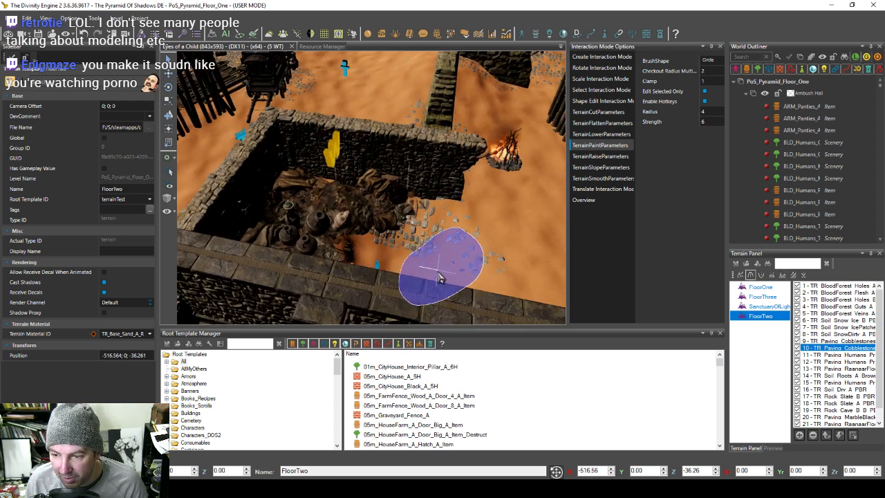
pyautogui.moveTo(472, 252)
pyautogui.mouseDown(button='middle')
pyautogui.moveTo(376, 257)
pyautogui.moveTo(394, 253)
pyautogui.moveTo(352, 267)
pyautogui.moveTo(377, 227)
pyautogui.mouseUp(button='middle')
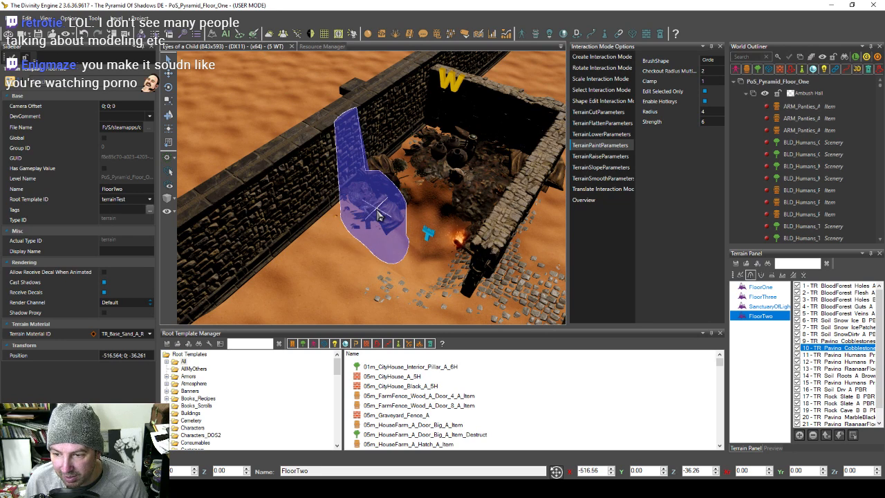
pyautogui.moveTo(384, 229); pyautogui.dragTo(392, 230, button='middle')
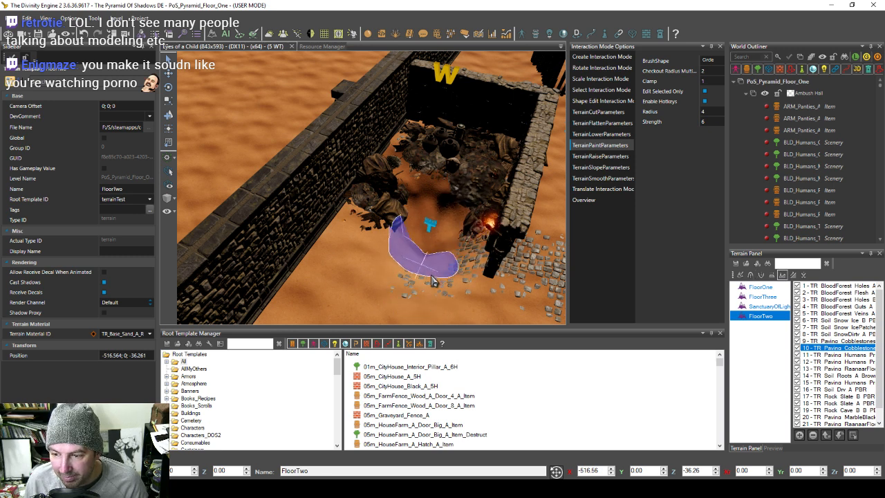
# Step: Paint sparse layer 10 Paving Cobblestones on the sand around the wooden siege structures, palisade and scrap piles
pyautogui.moveTo(358, 239)
pyautogui.mouseDown(button='middle')
pyautogui.moveTo(477, 252)
pyautogui.moveTo(406, 217)
pyautogui.mouseUp(button='middle')
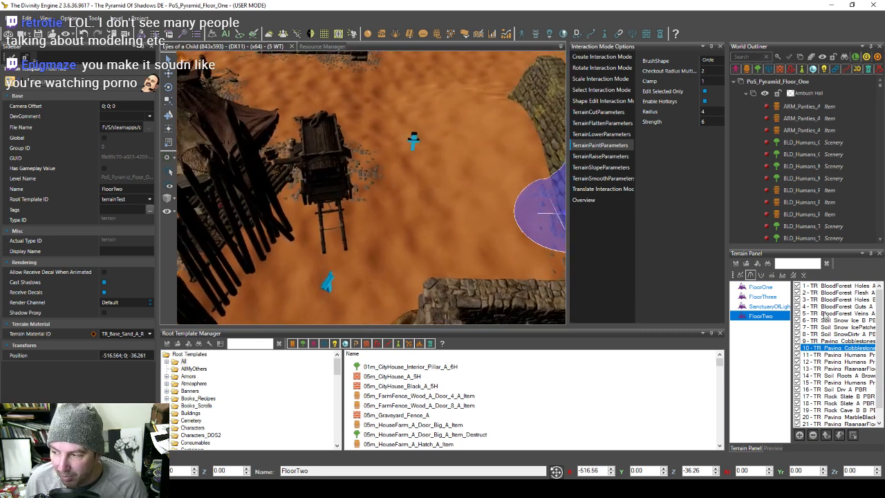
pyautogui.moveTo(443, 224)
pyautogui.mouseDown(button='middle')
pyautogui.moveTo(421, 232)
pyautogui.moveTo(351, 217)
pyautogui.mouseUp(button='middle')
pyautogui.press('a')
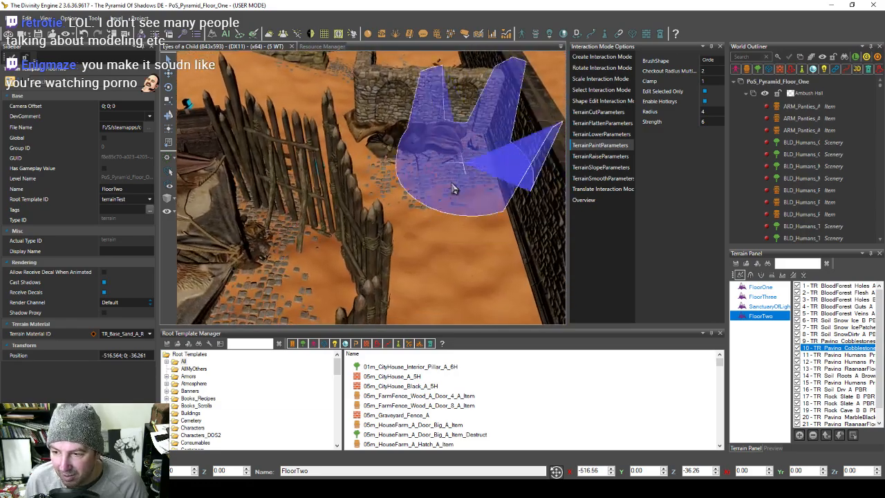
pyautogui.moveTo(419, 205)
pyautogui.mouseDown(button='middle')
pyautogui.moveTo(391, 224)
pyautogui.moveTo(388, 200)
pyautogui.mouseUp(button='middle')
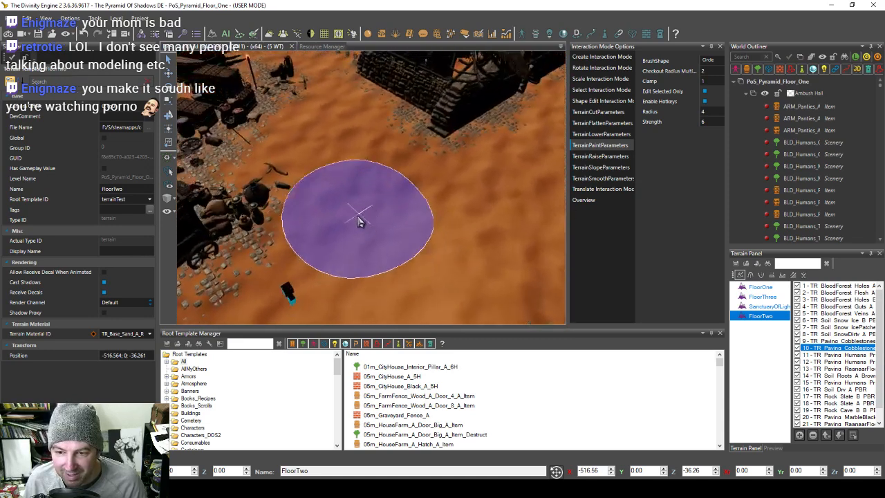
pyautogui.moveTo(432, 225)
pyautogui.mouseDown(button='middle')
pyautogui.moveTo(408, 222)
pyautogui.moveTo(419, 203)
pyautogui.moveTo(366, 207)
pyautogui.mouseUp(button='middle')
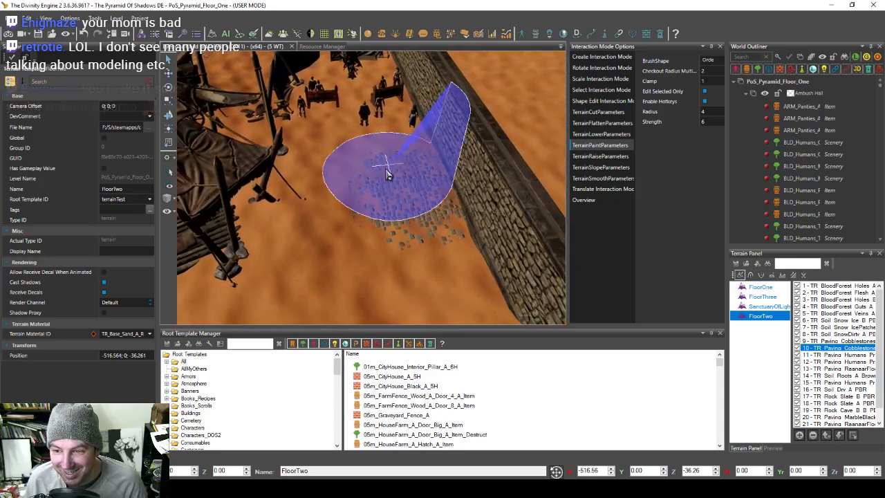
# Step: Paint layer 10 Paving Cobblestones over the sand among the dark tents, benches and figures beside the long stone wall
pyautogui.press('w')
pyautogui.moveTo(359, 171); pyautogui.dragTo(312, 161)
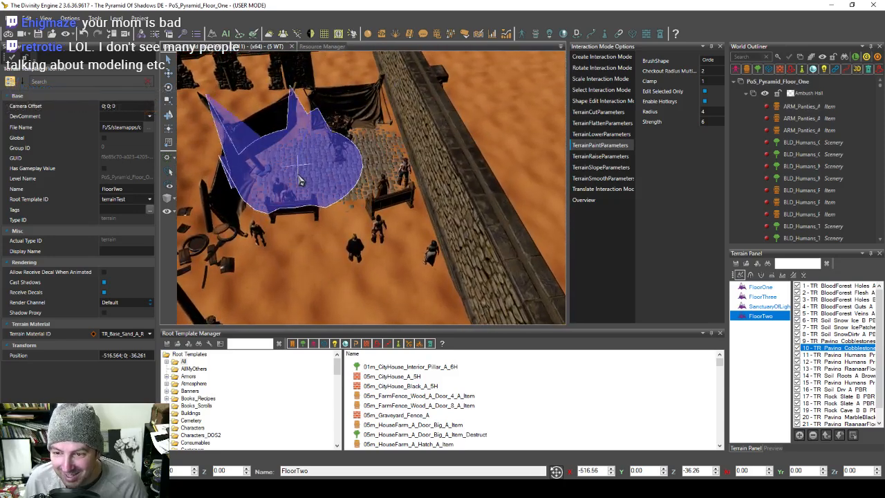
pyautogui.press('s')
pyautogui.moveTo(387, 158)
pyautogui.mouseDown()
pyautogui.moveTo(310, 184)
pyautogui.moveTo(423, 197)
pyautogui.mouseUp()
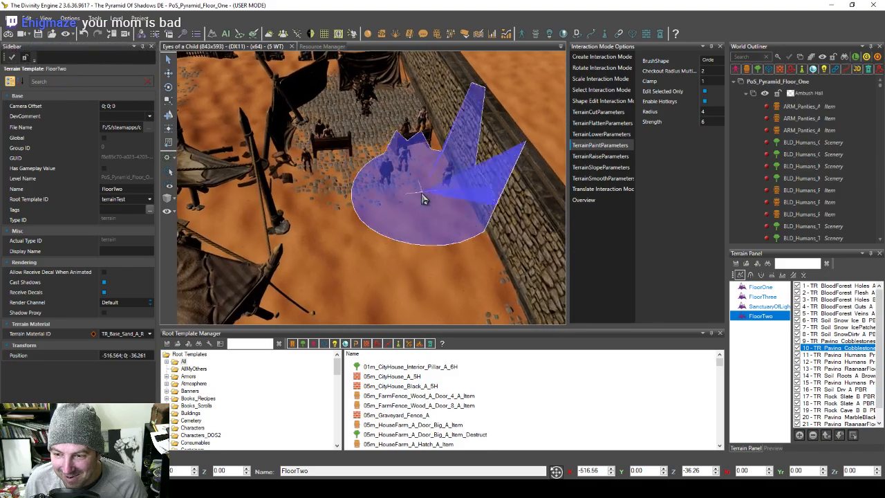
pyautogui.press('w')
pyautogui.press('a')
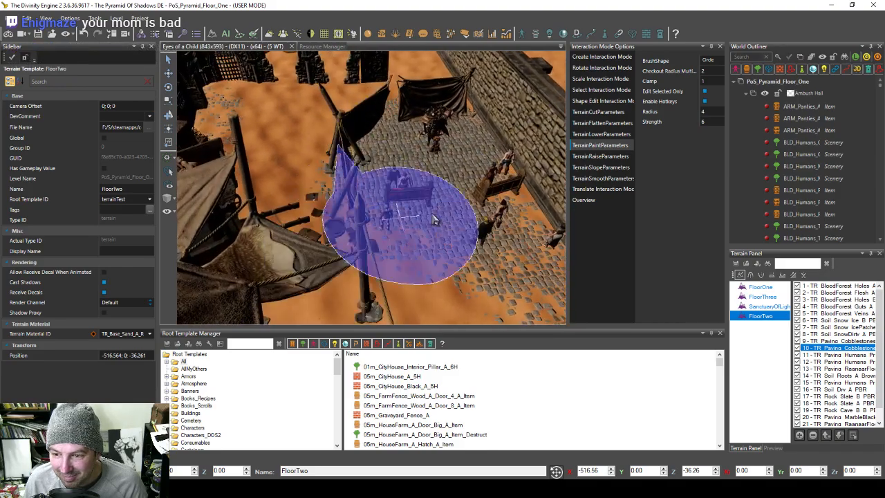
pyautogui.moveTo(435, 220); pyautogui.dragTo(310, 227, button='middle')
pyautogui.press('d')
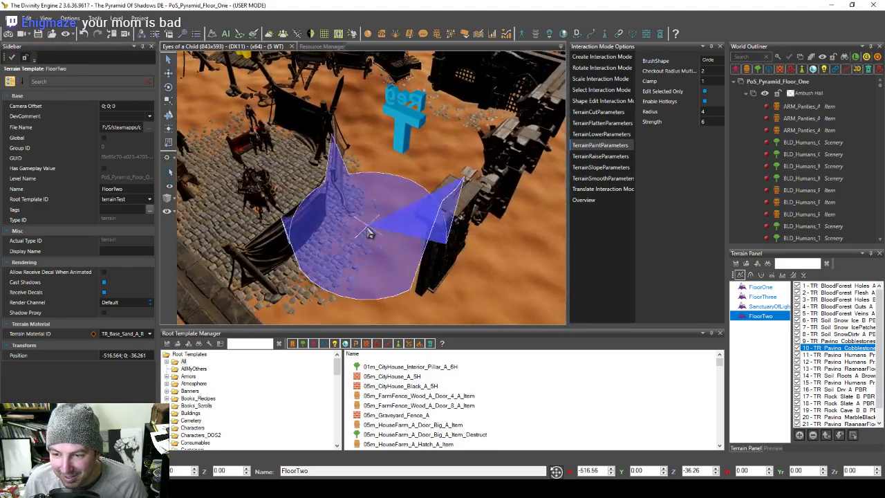
# Step: Paint layer 10 Paving Cobblestones in broken patches beside the stone wall near the campfire and around the wooden plank platform
pyautogui.press('a')
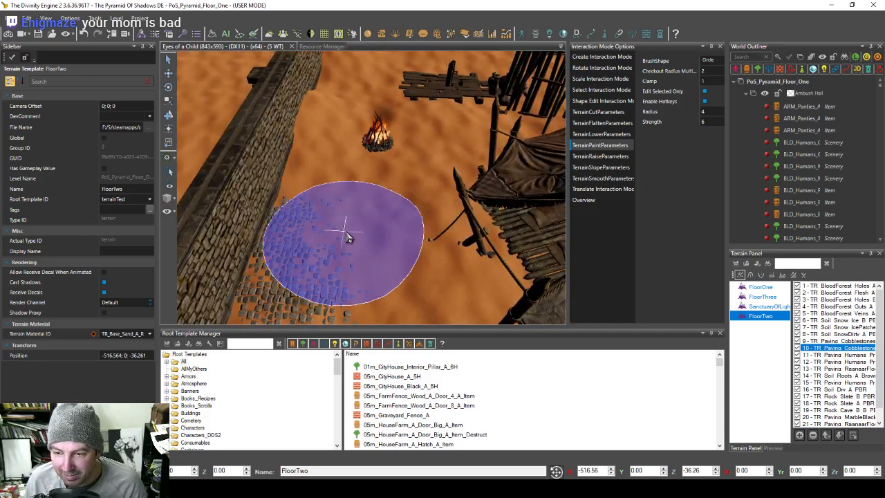
pyautogui.moveTo(334, 219); pyautogui.dragTo(397, 225, button='middle')
pyautogui.press('a')
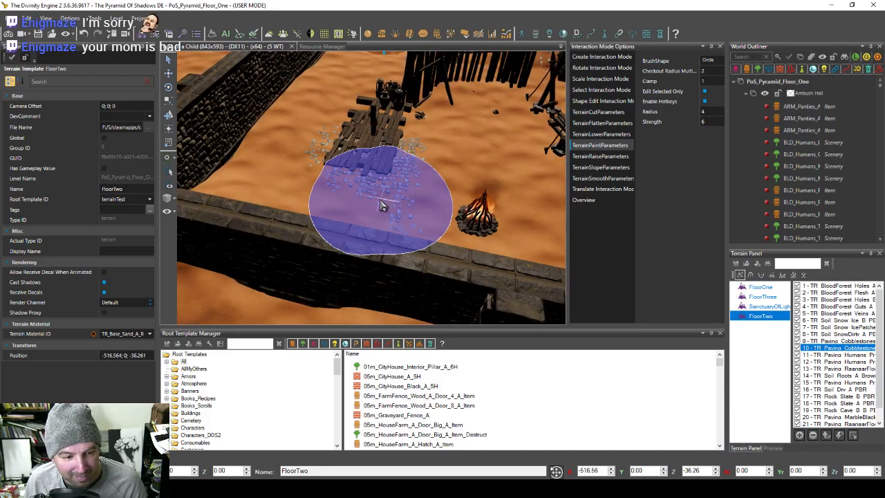
pyautogui.moveTo(374, 200)
pyautogui.mouseDown(button='middle')
pyautogui.moveTo(419, 203)
pyautogui.moveTo(381, 207)
pyautogui.mouseUp(button='middle')
pyautogui.press('a')
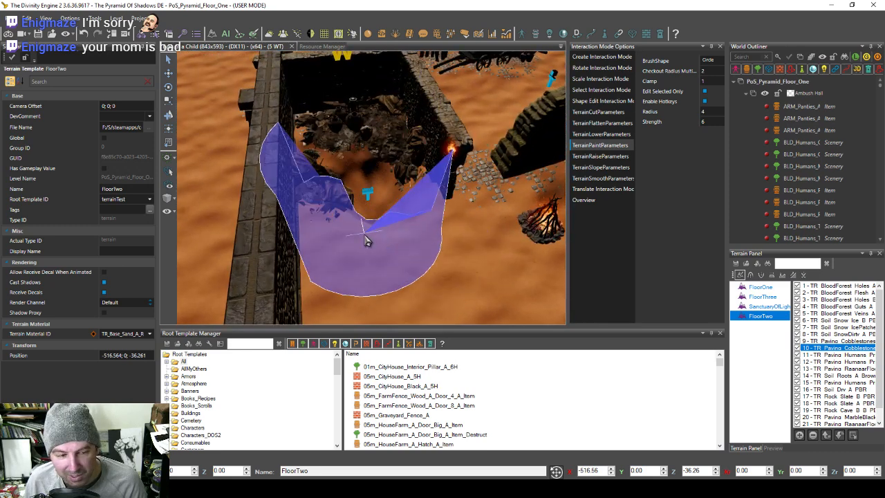
# Step: Paint layer 10 Paving Cobblestones into the corners and along the walls of the barred-window ruin behind the palisade
pyautogui.moveTo(364, 240)
pyautogui.mouseDown(button='middle')
pyautogui.moveTo(378, 233)
pyautogui.moveTo(355, 239)
pyautogui.moveTo(349, 227)
pyautogui.moveTo(373, 242)
pyautogui.moveTo(407, 232)
pyautogui.mouseUp(button='middle')
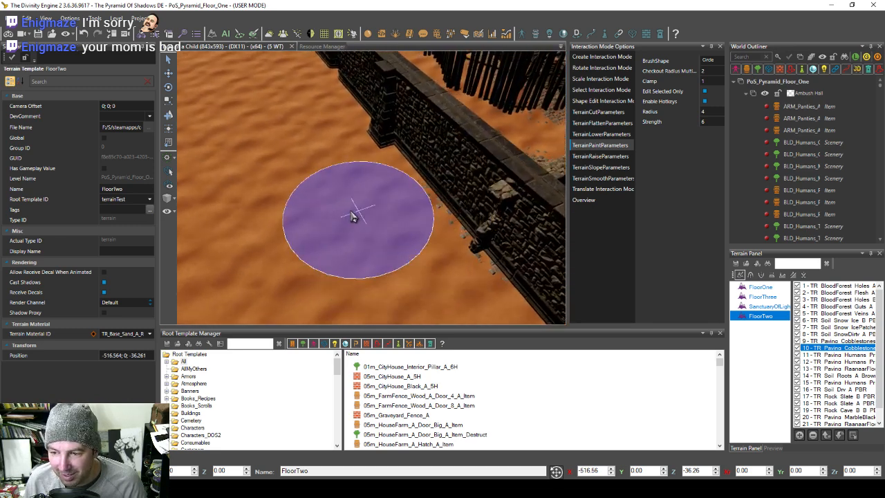
pyautogui.moveTo(351, 216)
pyautogui.mouseDown(button='middle')
pyautogui.moveTo(290, 211)
pyautogui.moveTo(257, 230)
pyautogui.moveTo(322, 247)
pyautogui.moveTo(362, 219)
pyautogui.mouseUp(button='middle')
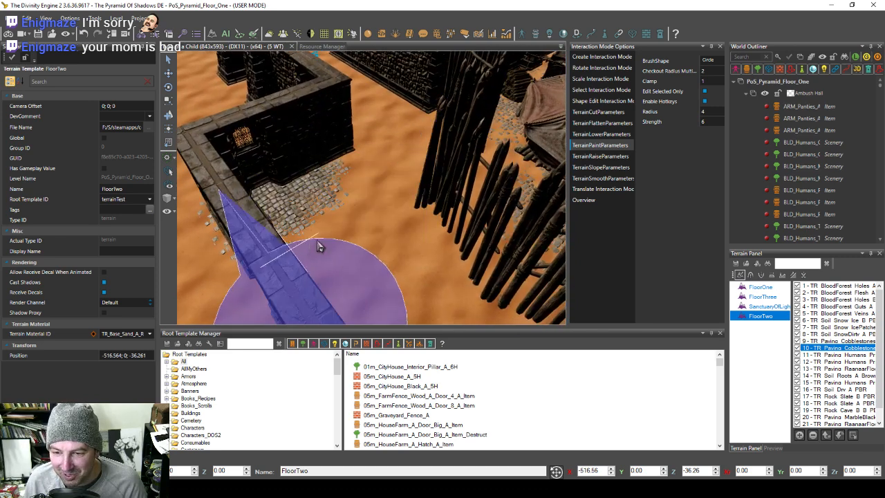
pyautogui.moveTo(319, 246)
pyautogui.mouseDown(button='middle')
pyautogui.moveTo(327, 242)
pyautogui.moveTo(308, 233)
pyautogui.moveTo(361, 183)
pyautogui.moveTo(385, 190)
pyautogui.mouseUp(button='middle')
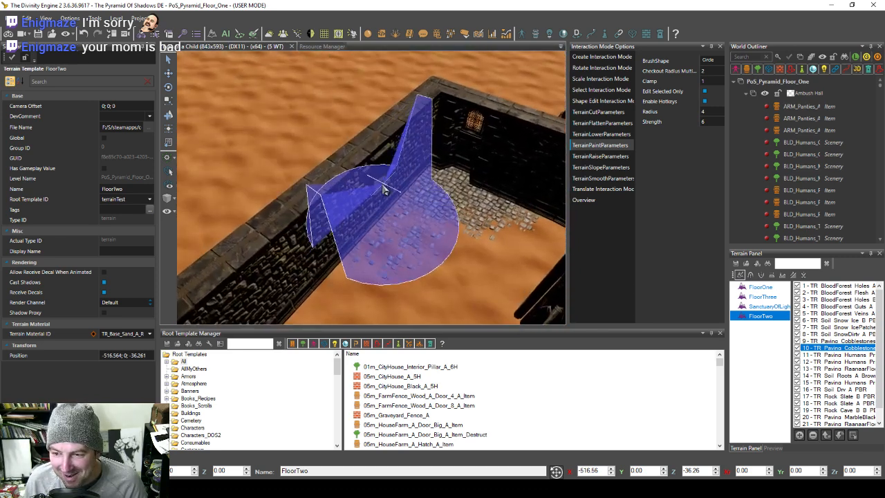
pyautogui.moveTo(440, 268)
pyautogui.mouseDown(button='middle')
pyautogui.moveTo(415, 233)
pyautogui.moveTo(333, 242)
pyautogui.mouseUp(button='middle')
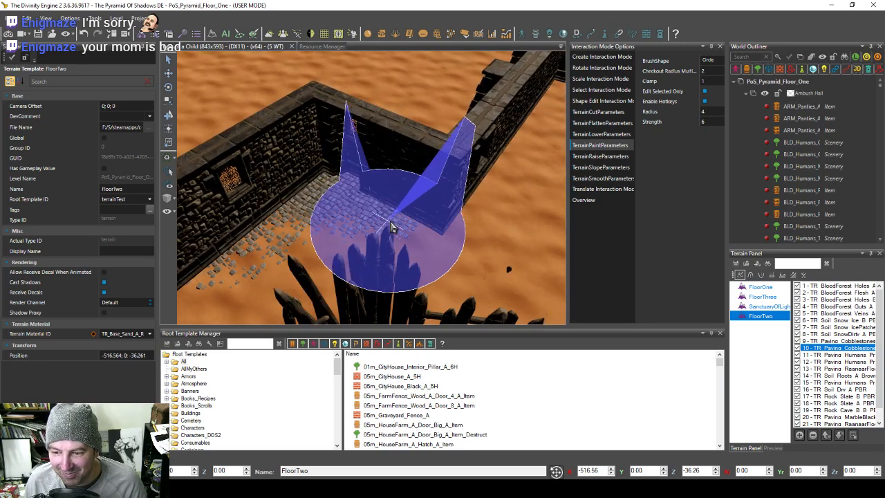
pyautogui.moveTo(491, 230)
pyautogui.mouseDown(button='middle')
pyautogui.moveTo(458, 233)
pyautogui.moveTo(494, 234)
pyautogui.mouseUp(button='middle')
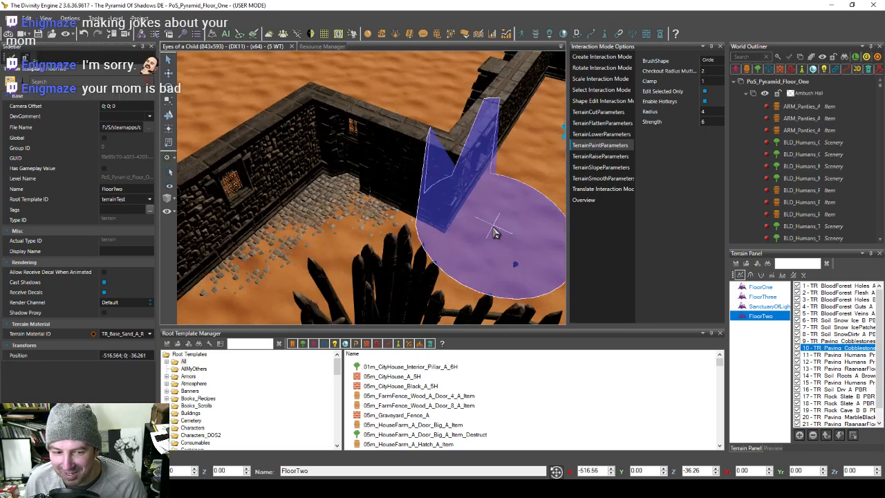
# Step: Paint layer 10 Paving Cobblestones along the walls of the stone corridor and around the chest in its corner
pyautogui.moveTo(370, 210)
pyautogui.mouseDown(button='middle')
pyautogui.moveTo(466, 214)
pyautogui.moveTo(466, 223)
pyautogui.moveTo(436, 216)
pyautogui.mouseUp(button='middle')
pyautogui.moveTo(408, 242)
pyautogui.mouseDown(button='middle')
pyautogui.moveTo(375, 201)
pyautogui.moveTo(293, 188)
pyautogui.moveTo(332, 143)
pyautogui.moveTo(334, 184)
pyautogui.mouseUp(button='middle')
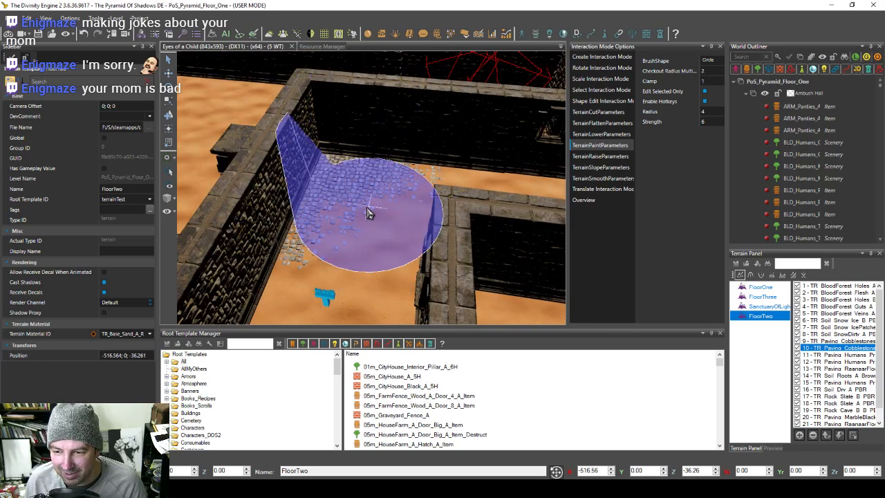
pyautogui.moveTo(336, 240)
pyautogui.mouseDown(button='middle')
pyautogui.moveTo(419, 225)
pyautogui.moveTo(336, 191)
pyautogui.moveTo(357, 190)
pyautogui.moveTo(367, 162)
pyautogui.moveTo(381, 176)
pyautogui.mouseUp(button='middle')
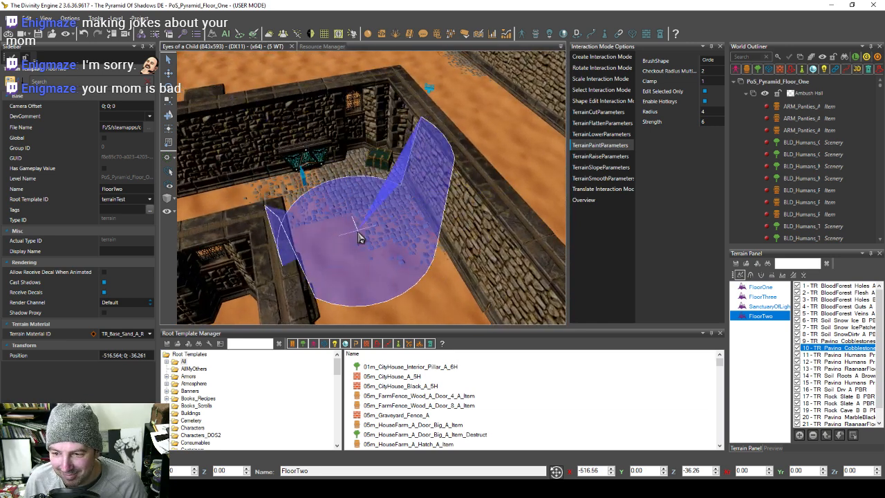
pyautogui.moveTo(383, 236)
pyautogui.mouseDown(button='middle')
pyautogui.moveTo(257, 243)
pyautogui.moveTo(316, 246)
pyautogui.moveTo(220, 239)
pyautogui.moveTo(228, 207)
pyautogui.moveTo(395, 237)
pyautogui.moveTo(405, 223)
pyautogui.moveTo(767, 343)
pyautogui.mouseUp(button='middle')
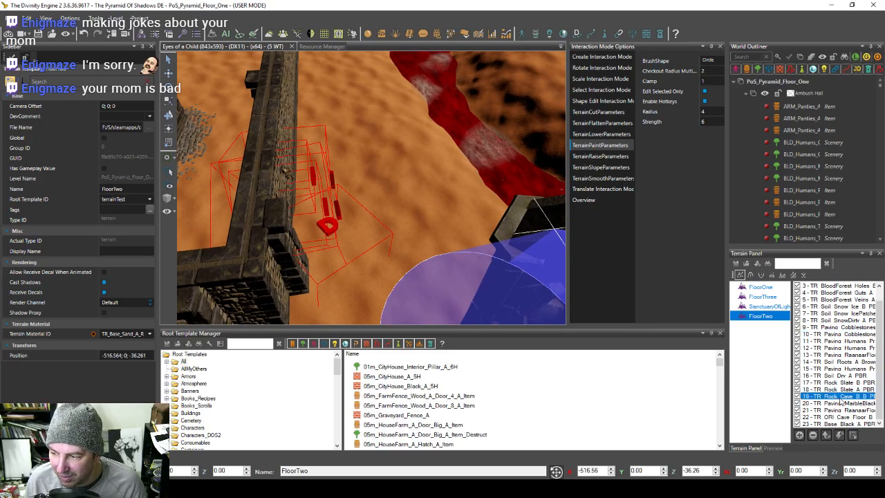
# Step: Paint terrain layer 21, Paving RaanaarFloor, around the fallen statue and along the foot of the adjoining dark wall
pyautogui.moveTo(451, 254)
pyautogui.mouseDown()
pyautogui.moveTo(386, 231)
pyautogui.moveTo(387, 189)
pyautogui.moveTo(424, 220)
pyautogui.mouseUp()
pyautogui.moveTo(359, 223)
pyautogui.mouseDown(button='middle')
pyautogui.moveTo(362, 216)
pyautogui.moveTo(365, 228)
pyautogui.mouseUp(button='middle')
pyautogui.moveTo(425, 271)
pyautogui.mouseDown(button='middle')
pyautogui.moveTo(498, 241)
pyautogui.moveTo(431, 245)
pyautogui.moveTo(461, 241)
pyautogui.moveTo(451, 221)
pyautogui.moveTo(331, 221)
pyautogui.moveTo(325, 212)
pyautogui.mouseUp(button='middle')
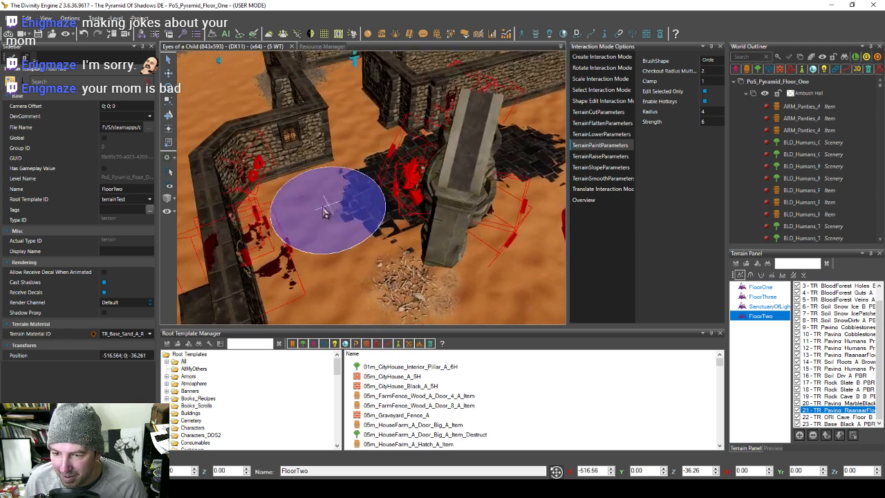
pyautogui.moveTo(304, 249)
pyautogui.mouseDown(button='middle')
pyautogui.moveTo(285, 247)
pyautogui.moveTo(273, 233)
pyautogui.moveTo(361, 274)
pyautogui.mouseUp(button='middle')
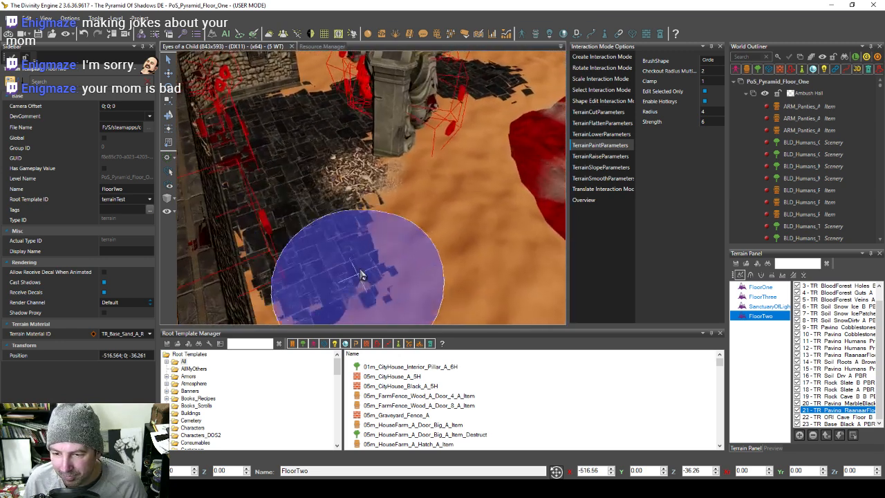
pyautogui.moveTo(430, 228)
pyautogui.mouseDown(button='middle')
pyautogui.moveTo(381, 233)
pyautogui.moveTo(352, 166)
pyautogui.moveTo(328, 204)
pyautogui.moveTo(346, 144)
pyautogui.moveTo(346, 198)
pyautogui.moveTo(421, 174)
pyautogui.moveTo(330, 191)
pyautogui.moveTo(339, 163)
pyautogui.moveTo(445, 148)
pyautogui.mouseUp(button='middle')
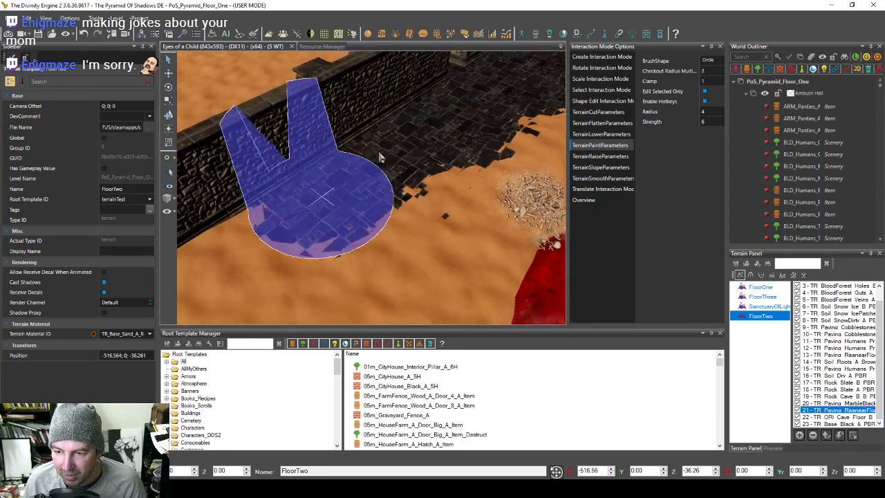
pyautogui.moveTo(379, 158)
pyautogui.mouseDown(button='middle')
pyautogui.moveTo(332, 184)
pyautogui.moveTo(322, 142)
pyautogui.moveTo(352, 173)
pyautogui.moveTo(267, 211)
pyautogui.moveTo(297, 267)
pyautogui.moveTo(246, 297)
pyautogui.moveTo(336, 217)
pyautogui.moveTo(309, 174)
pyautogui.moveTo(340, 201)
pyautogui.moveTo(470, 115)
pyautogui.moveTo(340, 217)
pyautogui.moveTo(391, 158)
pyautogui.moveTo(362, 277)
pyautogui.moveTo(269, 262)
pyautogui.moveTo(312, 290)
pyautogui.moveTo(401, 257)
pyautogui.moveTo(310, 297)
pyautogui.moveTo(392, 213)
pyautogui.moveTo(405, 236)
pyautogui.moveTo(235, 220)
pyautogui.mouseUp(button='middle')
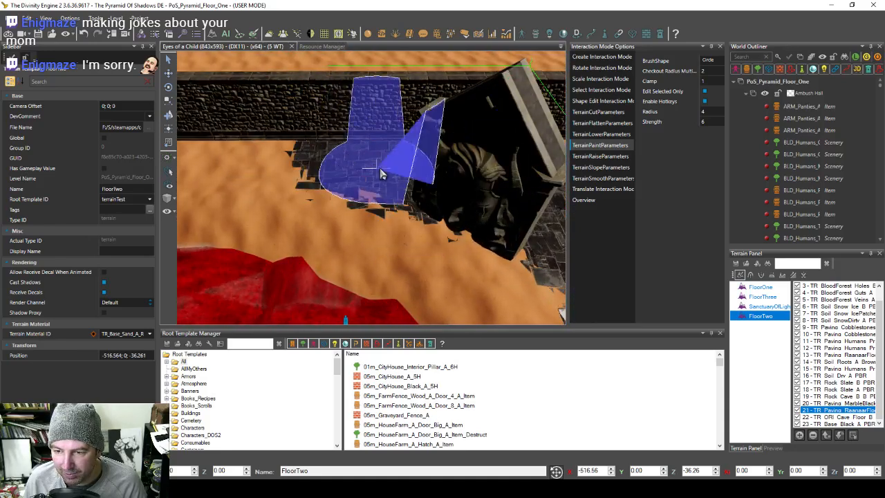
# Step: Paint layer 21 Paving RaanaarFloor over the sand between the stone walls and the red stream, blending into the pale tiles
pyautogui.moveTo(380, 175)
pyautogui.mouseDown(button='middle')
pyautogui.moveTo(387, 162)
pyautogui.moveTo(320, 153)
pyautogui.moveTo(346, 156)
pyautogui.moveTo(351, 166)
pyautogui.moveTo(332, 207)
pyautogui.moveTo(385, 174)
pyautogui.moveTo(318, 177)
pyautogui.moveTo(336, 204)
pyautogui.moveTo(430, 163)
pyautogui.moveTo(415, 141)
pyautogui.moveTo(370, 129)
pyautogui.moveTo(417, 168)
pyautogui.moveTo(360, 246)
pyautogui.moveTo(320, 162)
pyautogui.moveTo(311, 188)
pyautogui.moveTo(381, 195)
pyautogui.moveTo(453, 187)
pyautogui.moveTo(342, 237)
pyautogui.moveTo(348, 194)
pyautogui.moveTo(387, 123)
pyautogui.moveTo(215, 206)
pyautogui.moveTo(346, 123)
pyautogui.moveTo(297, 142)
pyautogui.mouseUp(button='middle')
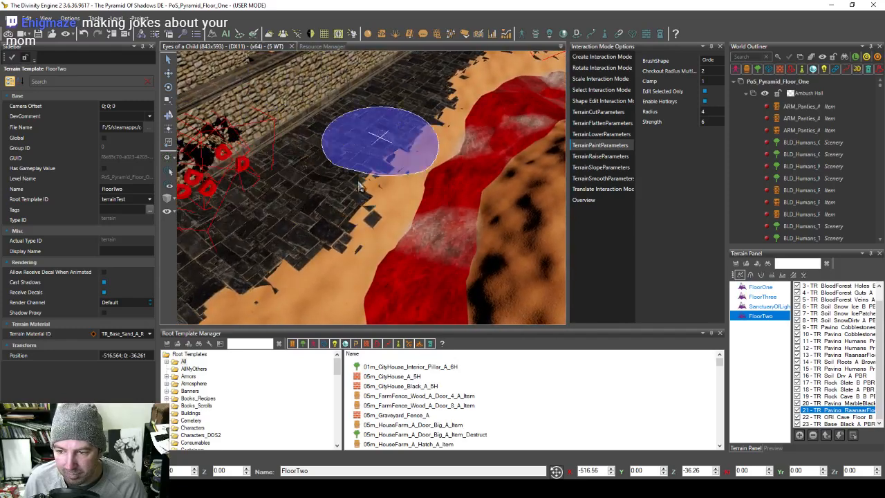
pyautogui.moveTo(424, 175); pyautogui.dragTo(349, 199, button='middle')
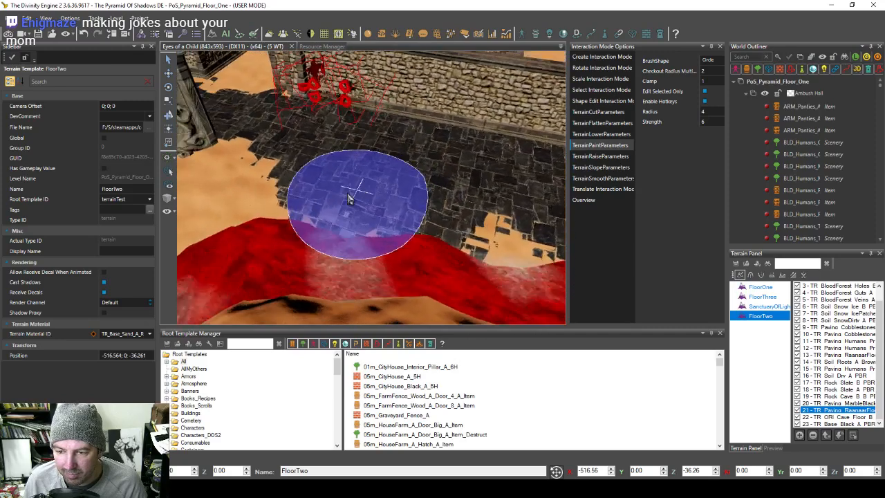
pyautogui.moveTo(285, 207)
pyautogui.mouseDown(button='middle')
pyautogui.moveTo(316, 166)
pyautogui.moveTo(253, 166)
pyautogui.moveTo(300, 184)
pyautogui.moveTo(323, 103)
pyautogui.moveTo(312, 191)
pyautogui.mouseUp(button='middle')
pyautogui.moveTo(381, 209)
pyautogui.mouseDown(button='middle')
pyautogui.moveTo(421, 192)
pyautogui.moveTo(409, 178)
pyautogui.moveTo(293, 173)
pyautogui.moveTo(397, 226)
pyautogui.moveTo(304, 211)
pyautogui.moveTo(419, 161)
pyautogui.moveTo(293, 166)
pyautogui.moveTo(398, 199)
pyautogui.moveTo(334, 166)
pyautogui.moveTo(305, 239)
pyautogui.moveTo(400, 202)
pyautogui.moveTo(371, 250)
pyautogui.moveTo(304, 256)
pyautogui.moveTo(330, 277)
pyautogui.moveTo(403, 263)
pyautogui.moveTo(410, 231)
pyautogui.moveTo(464, 218)
pyautogui.moveTo(341, 141)
pyautogui.mouseUp(button='middle')
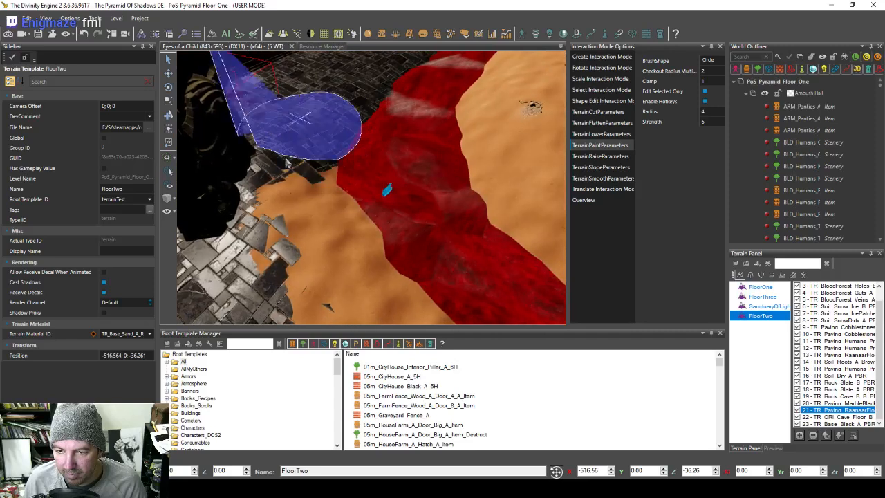
pyautogui.moveTo(326, 250)
pyautogui.mouseDown(button='middle')
pyautogui.moveTo(278, 239)
pyautogui.moveTo(269, 181)
pyautogui.mouseUp(button='middle')
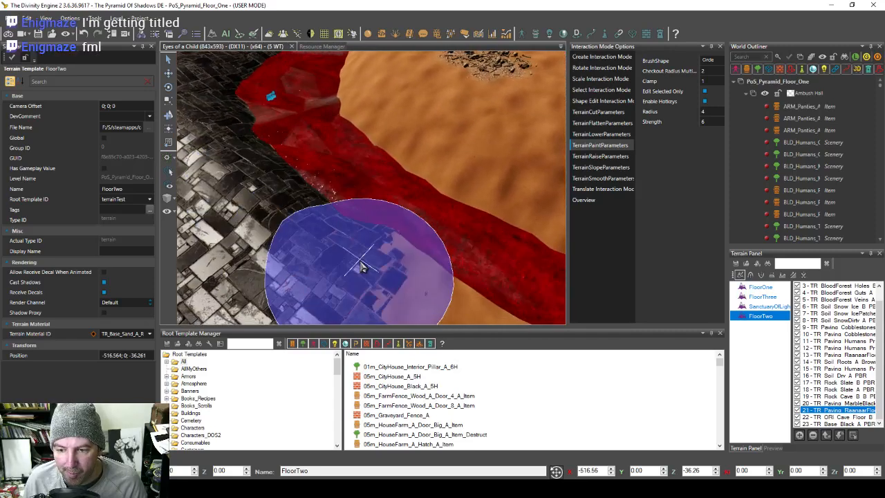
# Step: Extend layer 21 Paving RaanaarFloor across the sand around the bone piles and along both banks of the red stream
pyautogui.moveTo(357, 245)
pyautogui.mouseDown(button='middle')
pyautogui.moveTo(347, 239)
pyautogui.moveTo(491, 231)
pyautogui.moveTo(458, 206)
pyautogui.moveTo(462, 188)
pyautogui.moveTo(371, 125)
pyautogui.moveTo(397, 140)
pyautogui.moveTo(385, 176)
pyautogui.moveTo(409, 169)
pyautogui.moveTo(341, 184)
pyautogui.moveTo(325, 173)
pyautogui.moveTo(311, 235)
pyautogui.moveTo(296, 166)
pyautogui.moveTo(322, 212)
pyautogui.moveTo(403, 139)
pyautogui.moveTo(422, 167)
pyautogui.moveTo(363, 199)
pyautogui.moveTo(391, 206)
pyautogui.moveTo(470, 184)
pyautogui.moveTo(468, 146)
pyautogui.moveTo(363, 156)
pyautogui.moveTo(462, 148)
pyautogui.moveTo(442, 110)
pyautogui.moveTo(366, 134)
pyautogui.moveTo(408, 183)
pyautogui.moveTo(330, 174)
pyautogui.moveTo(489, 232)
pyautogui.moveTo(415, 235)
pyautogui.mouseUp(button='middle')
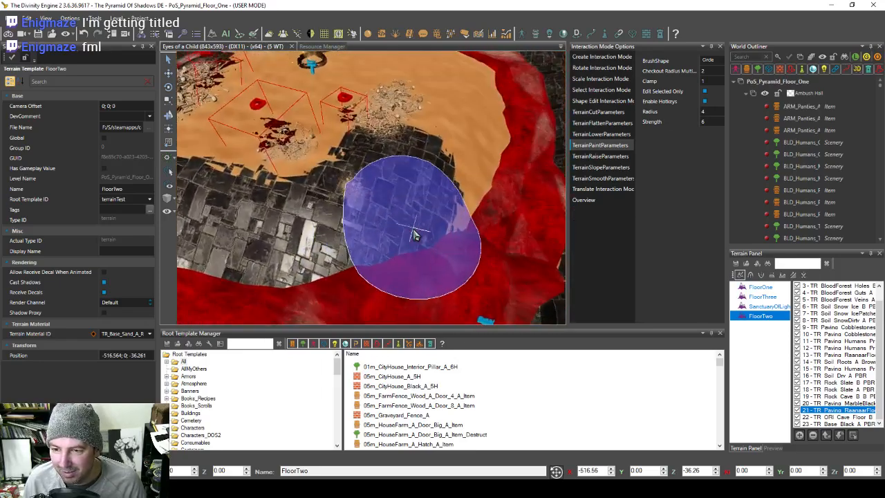
pyautogui.moveTo(474, 158)
pyautogui.mouseDown(button='middle')
pyautogui.moveTo(421, 241)
pyautogui.moveTo(451, 134)
pyautogui.moveTo(455, 154)
pyautogui.moveTo(425, 123)
pyautogui.mouseUp(button='middle')
pyautogui.moveTo(366, 179)
pyautogui.mouseDown(button='middle')
pyautogui.moveTo(328, 131)
pyautogui.moveTo(381, 114)
pyautogui.moveTo(349, 93)
pyautogui.moveTo(454, 122)
pyautogui.moveTo(432, 156)
pyautogui.moveTo(415, 163)
pyautogui.moveTo(398, 124)
pyautogui.moveTo(396, 138)
pyautogui.moveTo(464, 122)
pyautogui.moveTo(307, 109)
pyautogui.moveTo(297, 178)
pyautogui.moveTo(320, 166)
pyautogui.moveTo(306, 198)
pyautogui.moveTo(340, 253)
pyautogui.moveTo(422, 222)
pyautogui.moveTo(366, 217)
pyautogui.moveTo(405, 175)
pyautogui.moveTo(448, 102)
pyautogui.moveTo(417, 127)
pyautogui.mouseUp(button='middle')
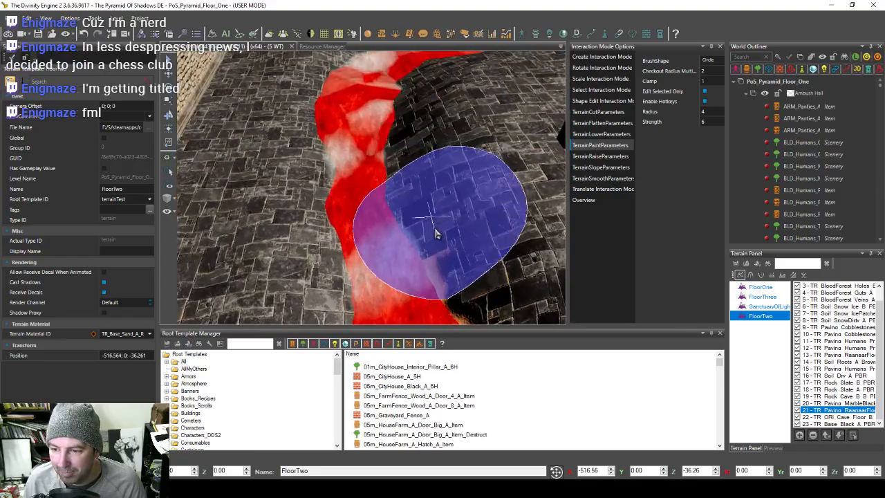
# Step: Blend patches of layer 20 Paving MarbleBlack and layer 19 Rock Cave B into the paving along the red stream's banks
pyautogui.moveTo(453, 264)
pyautogui.mouseDown(button='middle')
pyautogui.moveTo(439, 222)
pyautogui.moveTo(379, 159)
pyautogui.moveTo(409, 193)
pyautogui.moveTo(326, 172)
pyautogui.moveTo(325, 245)
pyautogui.moveTo(407, 185)
pyautogui.moveTo(339, 174)
pyautogui.moveTo(355, 148)
pyautogui.moveTo(510, 246)
pyautogui.mouseUp(button='middle')
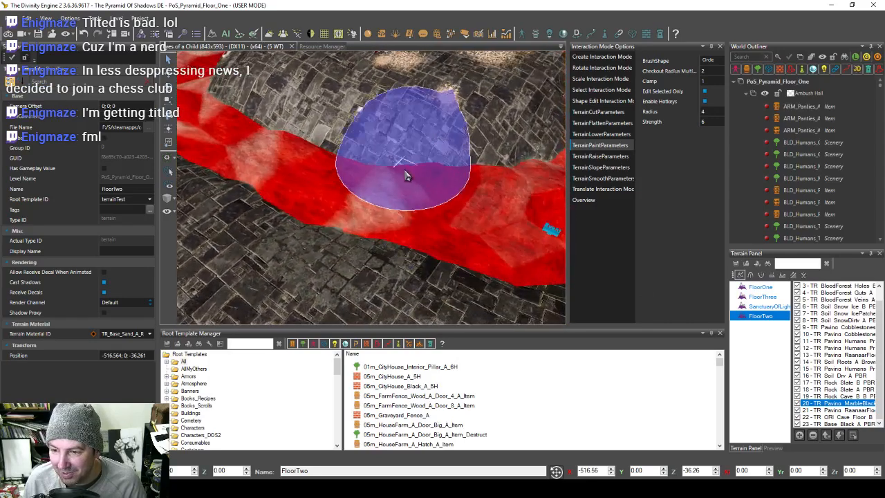
pyautogui.moveTo(339, 200)
pyautogui.mouseDown(button='middle')
pyautogui.moveTo(369, 224)
pyautogui.moveTo(358, 226)
pyautogui.mouseUp(button='middle')
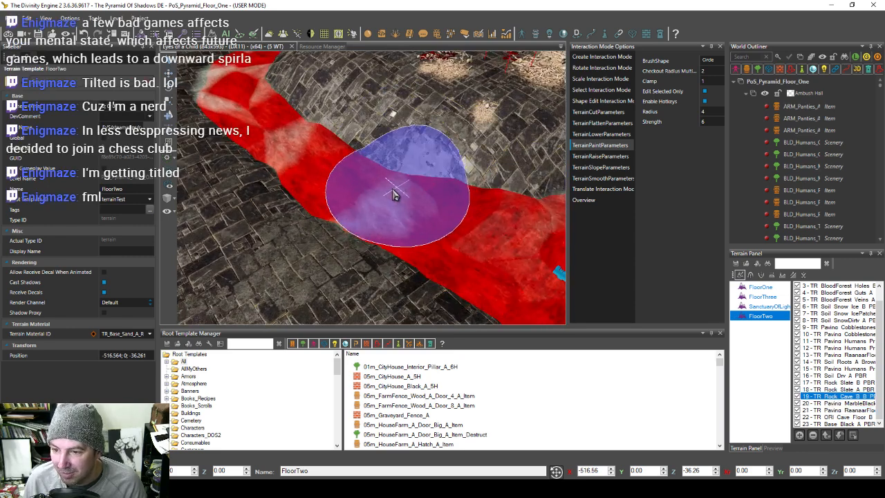
pyautogui.moveTo(421, 233)
pyautogui.mouseDown(button='middle')
pyautogui.moveTo(346, 231)
pyautogui.moveTo(395, 227)
pyautogui.moveTo(416, 165)
pyautogui.moveTo(410, 178)
pyautogui.moveTo(358, 142)
pyautogui.moveTo(325, 245)
pyautogui.moveTo(288, 223)
pyautogui.moveTo(405, 223)
pyautogui.moveTo(297, 168)
pyautogui.moveTo(330, 178)
pyautogui.mouseUp(button='middle')
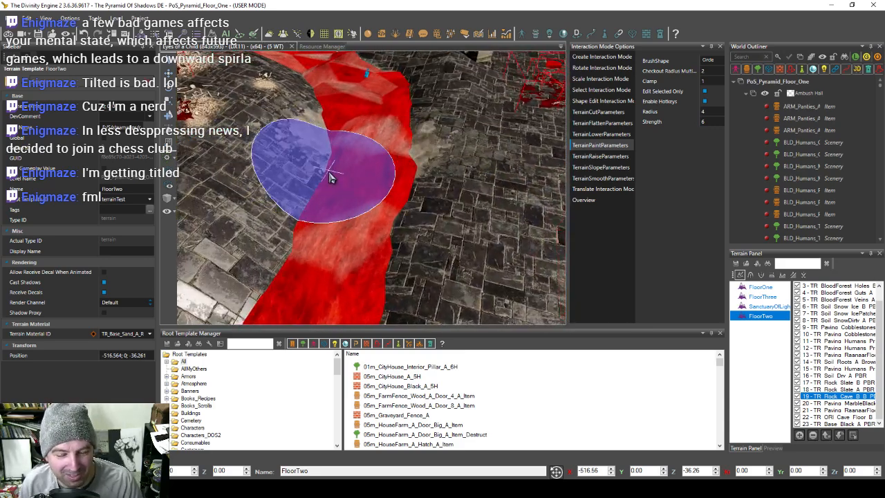
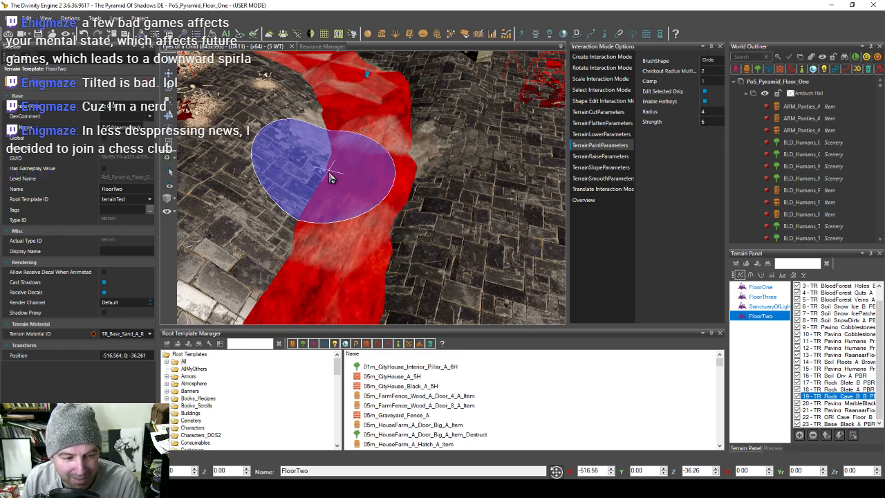
# Step: Paint the Rock Cave B layer over the floors of the walled stone corridors, breaking up into the sand at their openings
pyautogui.moveTo(436, 153)
pyautogui.mouseDown(button='right')
pyautogui.moveTo(316, 148)
pyautogui.moveTo(387, 170)
pyautogui.moveTo(350, 173)
pyautogui.moveTo(332, 157)
pyautogui.moveTo(353, 168)
pyautogui.moveTo(339, 124)
pyautogui.moveTo(328, 162)
pyautogui.moveTo(325, 131)
pyautogui.moveTo(313, 122)
pyautogui.moveTo(311, 190)
pyautogui.moveTo(389, 201)
pyautogui.moveTo(477, 193)
pyautogui.moveTo(386, 178)
pyautogui.moveTo(266, 203)
pyautogui.moveTo(375, 237)
pyautogui.moveTo(381, 154)
pyautogui.moveTo(406, 190)
pyautogui.moveTo(381, 188)
pyautogui.moveTo(401, 227)
pyautogui.moveTo(376, 245)
pyautogui.moveTo(371, 212)
pyautogui.moveTo(276, 300)
pyautogui.moveTo(352, 251)
pyautogui.moveTo(368, 194)
pyautogui.mouseUp(button='right')
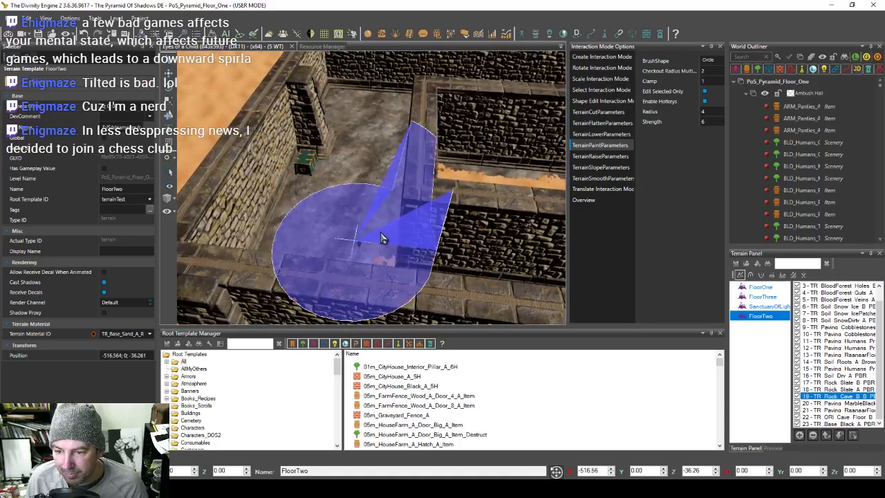
pyautogui.moveTo(383, 238)
pyautogui.mouseDown(button='right')
pyautogui.moveTo(316, 217)
pyautogui.moveTo(326, 178)
pyautogui.moveTo(331, 220)
pyautogui.moveTo(355, 205)
pyautogui.moveTo(351, 219)
pyautogui.moveTo(377, 230)
pyautogui.moveTo(395, 158)
pyautogui.moveTo(366, 187)
pyautogui.moveTo(346, 296)
pyautogui.moveTo(315, 163)
pyautogui.moveTo(377, 235)
pyautogui.moveTo(384, 232)
pyautogui.moveTo(280, 228)
pyautogui.moveTo(346, 264)
pyautogui.moveTo(321, 219)
pyautogui.moveTo(325, 248)
pyautogui.moveTo(308, 198)
pyautogui.moveTo(379, 241)
pyautogui.moveTo(500, 230)
pyautogui.moveTo(417, 229)
pyautogui.moveTo(332, 304)
pyautogui.moveTo(455, 173)
pyautogui.moveTo(352, 277)
pyautogui.moveTo(366, 242)
pyautogui.moveTo(435, 241)
pyautogui.moveTo(329, 261)
pyautogui.mouseUp(button='right')
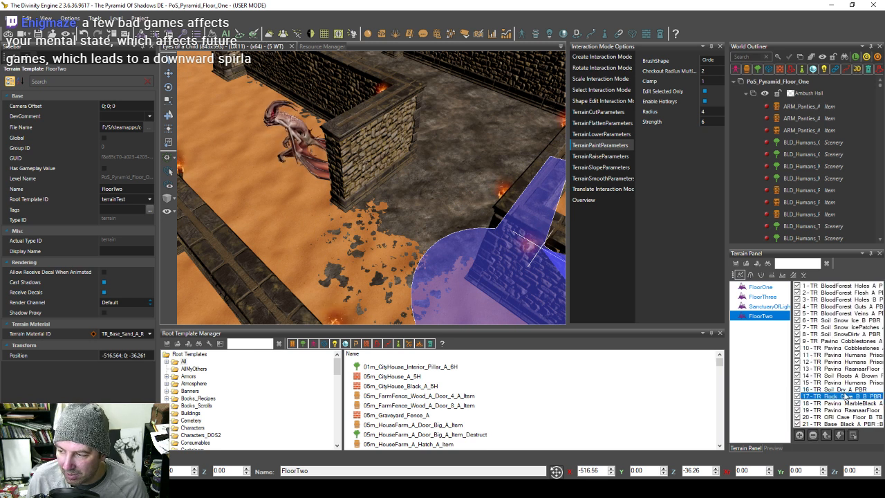
# Step: Paint layer 17 Rock Cave B over the sand beside the stone wall, blending it out from the corridor opening
pyautogui.moveTo(476, 295)
pyautogui.mouseDown()
pyautogui.moveTo(318, 235)
pyautogui.moveTo(454, 258)
pyautogui.mouseUp()
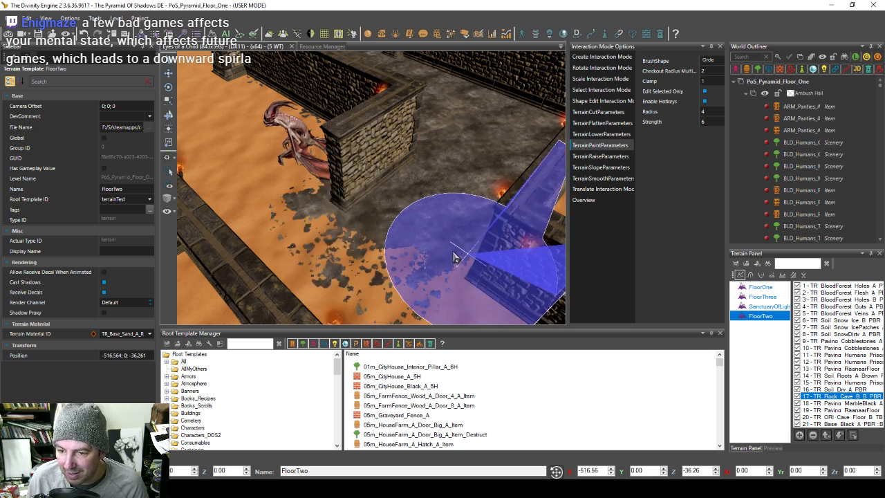
pyautogui.moveTo(422, 249)
pyautogui.mouseDown(button='right')
pyautogui.moveTo(395, 198)
pyautogui.moveTo(451, 215)
pyautogui.moveTo(496, 182)
pyautogui.moveTo(463, 214)
pyautogui.moveTo(448, 179)
pyautogui.mouseUp(button='right')
pyautogui.moveTo(466, 219)
pyautogui.mouseDown(button='right')
pyautogui.moveTo(452, 170)
pyautogui.moveTo(395, 265)
pyautogui.mouseUp(button='right')
pyautogui.moveTo(325, 97)
pyautogui.mouseDown(button='right')
pyautogui.moveTo(336, 208)
pyautogui.moveTo(296, 142)
pyautogui.moveTo(275, 155)
pyautogui.mouseUp(button='right')
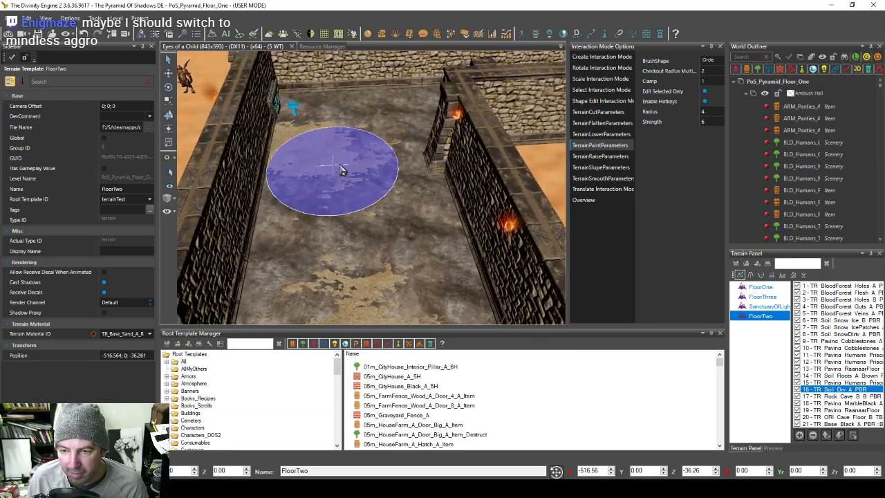
# Step: Blend patches of layer 16 Soil Dry A into the rock floors of the walled corridors, using brush radius 4
pyautogui.moveTo(361, 180)
pyautogui.mouseDown(button='right')
pyautogui.moveTo(355, 143)
pyautogui.moveTo(340, 198)
pyautogui.moveTo(400, 233)
pyautogui.mouseUp(button='right')
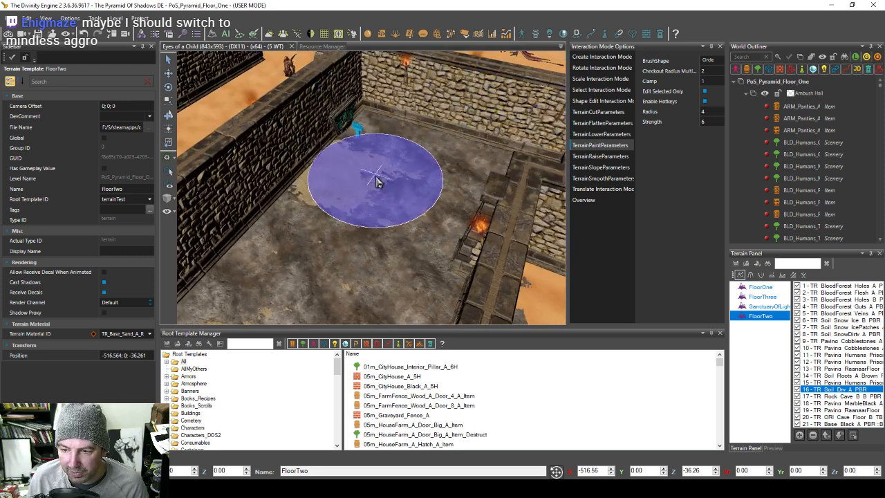
pyautogui.moveTo(475, 195)
pyautogui.mouseDown(button='right')
pyautogui.moveTo(408, 187)
pyautogui.moveTo(373, 200)
pyautogui.moveTo(316, 200)
pyautogui.moveTo(361, 184)
pyautogui.moveTo(360, 170)
pyautogui.mouseUp(button='right')
pyautogui.moveTo(395, 226)
pyautogui.mouseDown(button='right')
pyautogui.moveTo(312, 217)
pyautogui.moveTo(338, 208)
pyautogui.moveTo(355, 235)
pyautogui.moveTo(363, 231)
pyautogui.moveTo(334, 235)
pyautogui.mouseUp(button='right')
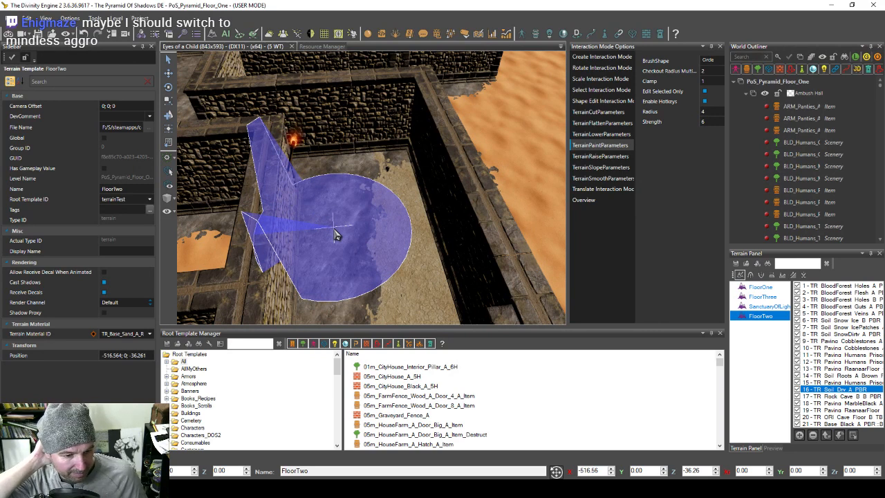
pyautogui.moveTo(335, 235)
pyautogui.mouseDown(button='right')
pyautogui.moveTo(389, 230)
pyautogui.moveTo(369, 219)
pyautogui.mouseUp(button='right')
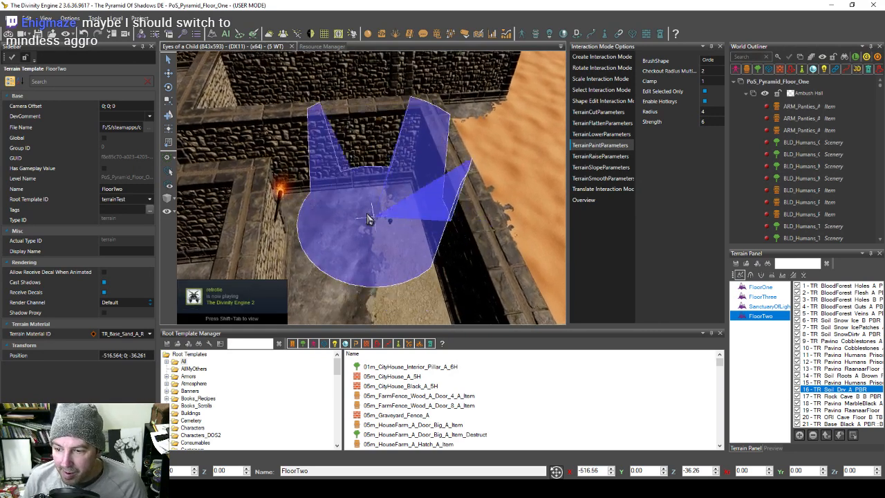
pyautogui.moveTo(356, 261)
pyautogui.mouseDown(button='right')
pyautogui.moveTo(379, 243)
pyautogui.moveTo(366, 231)
pyautogui.moveTo(370, 177)
pyautogui.moveTo(378, 217)
pyautogui.moveTo(394, 241)
pyautogui.moveTo(474, 194)
pyautogui.moveTo(445, 159)
pyautogui.moveTo(462, 163)
pyautogui.moveTo(456, 177)
pyautogui.mouseUp(button='right')
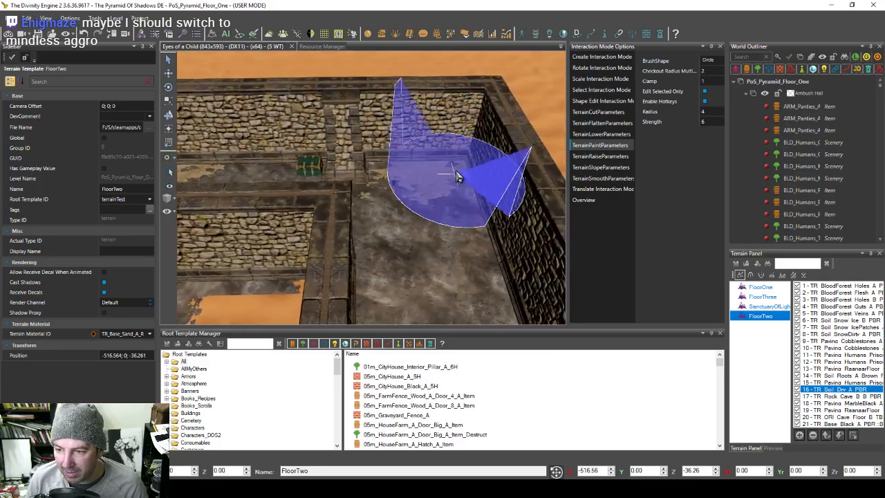
pyautogui.moveTo(434, 231)
pyautogui.mouseDown(button='right')
pyautogui.moveTo(363, 291)
pyautogui.moveTo(392, 221)
pyautogui.moveTo(325, 220)
pyautogui.moveTo(367, 186)
pyautogui.moveTo(419, 202)
pyautogui.moveTo(375, 187)
pyautogui.moveTo(356, 195)
pyautogui.moveTo(375, 161)
pyautogui.moveTo(413, 221)
pyautogui.moveTo(343, 210)
pyautogui.moveTo(405, 209)
pyautogui.moveTo(289, 215)
pyautogui.moveTo(365, 217)
pyautogui.moveTo(322, 224)
pyautogui.moveTo(265, 218)
pyautogui.moveTo(298, 235)
pyautogui.moveTo(270, 287)
pyautogui.moveTo(352, 253)
pyautogui.moveTo(390, 204)
pyautogui.moveTo(356, 194)
pyautogui.moveTo(367, 214)
pyautogui.moveTo(488, 233)
pyautogui.moveTo(546, 256)
pyautogui.mouseUp(button='right')
# Step: Paint layer 15 Paving Humans Prison at the corridor mouth and inside the narrow corridor, reducing the brush radius to 2
pyautogui.click(840, 383)
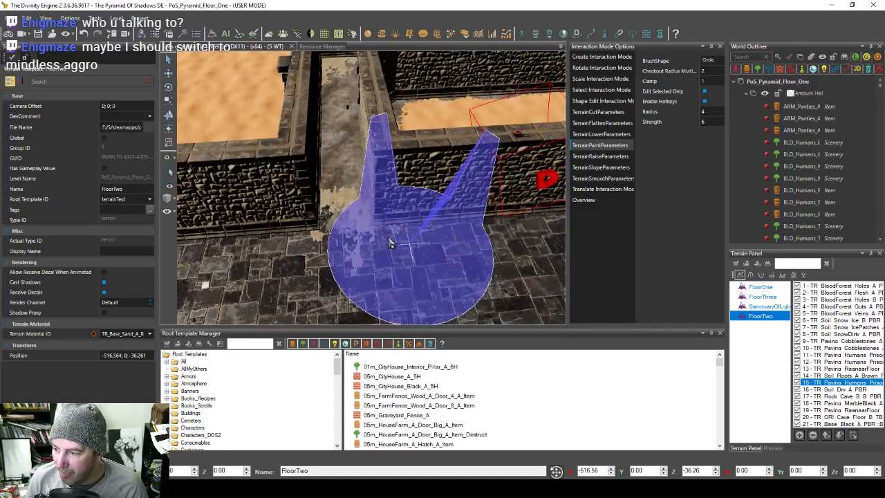
pyautogui.moveTo(359, 191)
pyautogui.mouseDown(button='right')
pyautogui.moveTo(315, 242)
pyautogui.moveTo(339, 228)
pyautogui.moveTo(368, 263)
pyautogui.moveTo(516, 261)
pyautogui.moveTo(474, 237)
pyautogui.moveTo(308, 232)
pyautogui.moveTo(418, 238)
pyautogui.mouseUp(button='right')
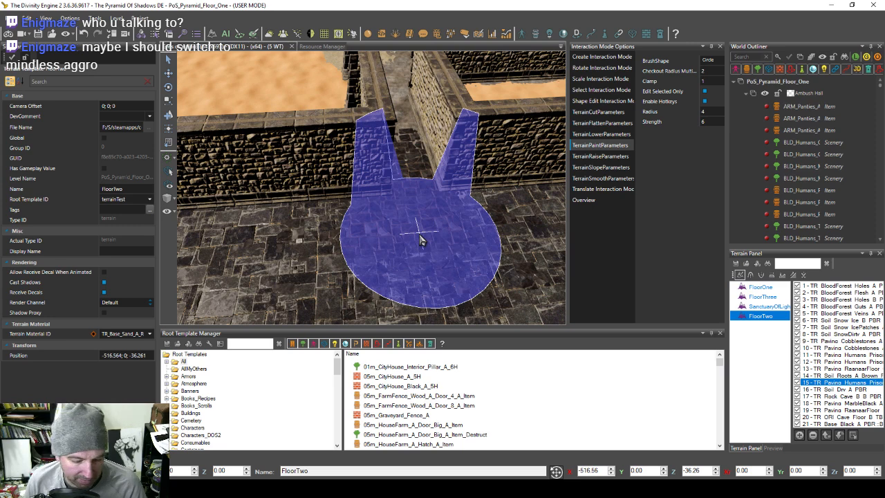
pyautogui.press('[')
pyautogui.press('[')
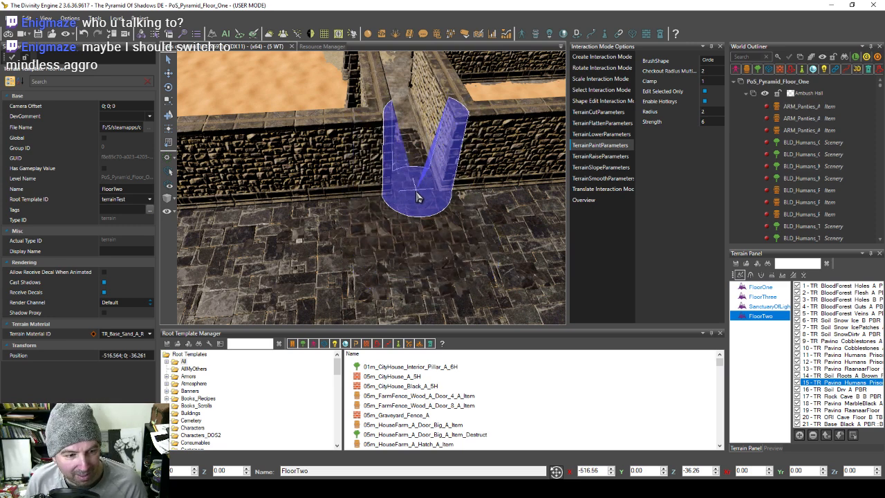
pyautogui.moveTo(416, 192)
pyautogui.mouseDown(button='right')
pyautogui.moveTo(426, 199)
pyautogui.moveTo(408, 230)
pyautogui.moveTo(395, 186)
pyautogui.mouseUp(button='right')
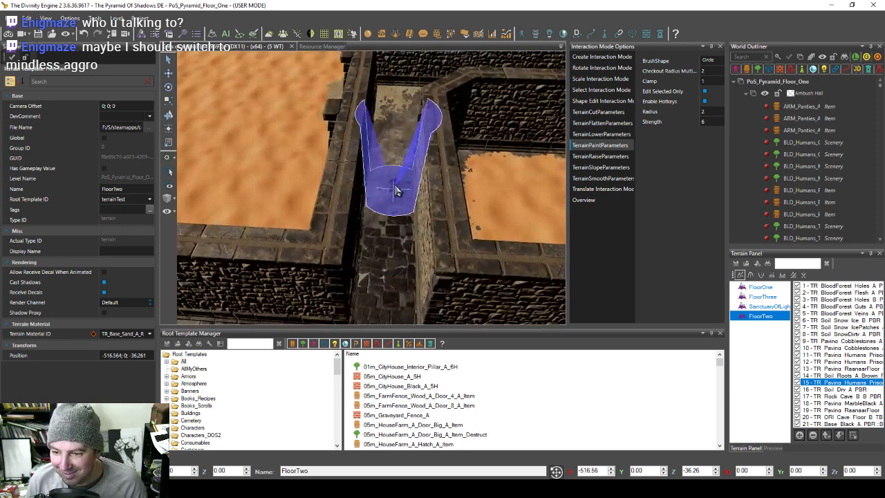
pyautogui.moveTo(392, 223)
pyautogui.mouseDown(button='right')
pyautogui.moveTo(406, 203)
pyautogui.moveTo(407, 170)
pyautogui.moveTo(423, 216)
pyautogui.moveTo(579, 230)
pyautogui.moveTo(550, 200)
pyautogui.moveTo(349, 142)
pyautogui.moveTo(441, 144)
pyautogui.mouseUp(button='right')
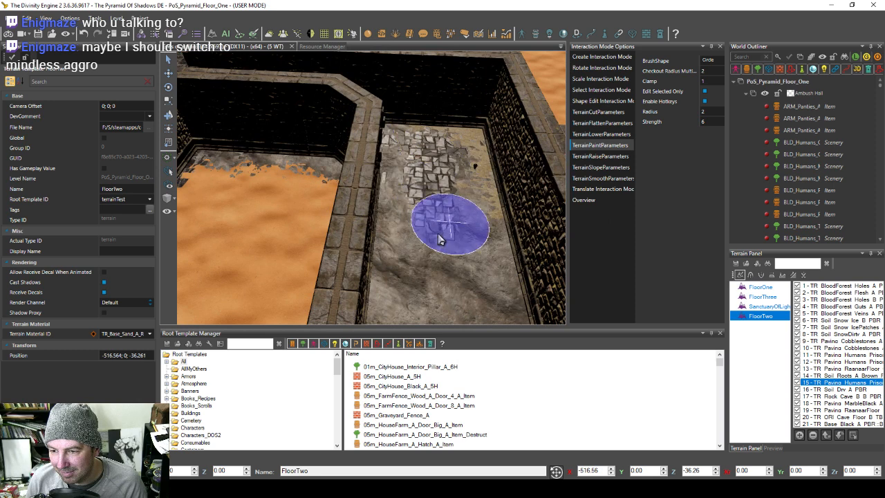
pyautogui.moveTo(441, 239)
pyautogui.mouseDown(button='right')
pyautogui.moveTo(438, 260)
pyautogui.moveTo(367, 143)
pyautogui.moveTo(406, 154)
pyautogui.mouseUp(button='right')
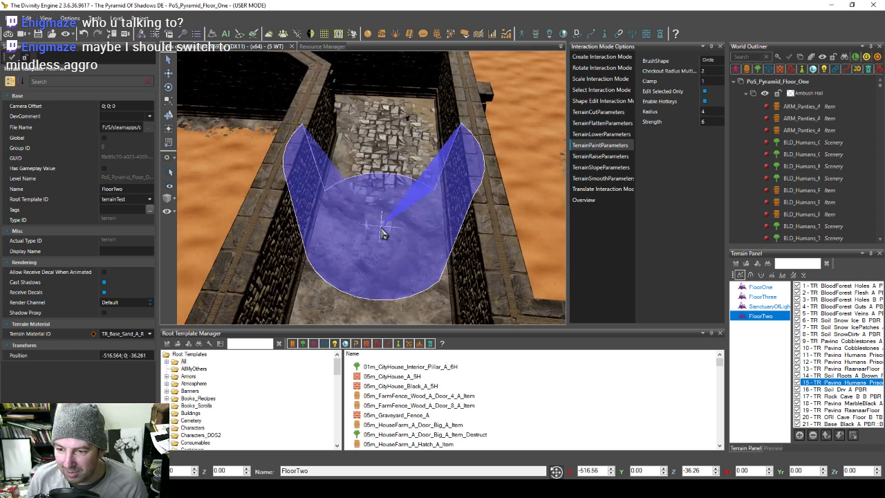
# Step: Scatter broken patches of layer 15 Paving Humans Prison along the soil and rock corridor floors with brush radius 4
pyautogui.moveTo(383, 234)
pyautogui.mouseDown(button='right')
pyautogui.moveTo(381, 306)
pyautogui.moveTo(427, 266)
pyautogui.moveTo(376, 256)
pyautogui.moveTo(358, 233)
pyautogui.moveTo(417, 257)
pyautogui.moveTo(441, 246)
pyautogui.moveTo(424, 257)
pyautogui.moveTo(439, 251)
pyautogui.moveTo(368, 236)
pyautogui.moveTo(339, 201)
pyautogui.moveTo(314, 136)
pyautogui.mouseUp(button='right')
pyautogui.moveTo(320, 179)
pyautogui.mouseDown()
pyautogui.moveTo(299, 269)
pyautogui.moveTo(415, 199)
pyautogui.mouseUp()
pyautogui.moveTo(413, 198)
pyautogui.mouseDown(button='right')
pyautogui.moveTo(343, 223)
pyautogui.moveTo(280, 193)
pyautogui.moveTo(347, 249)
pyautogui.moveTo(370, 236)
pyautogui.moveTo(379, 269)
pyautogui.moveTo(415, 256)
pyautogui.moveTo(420, 231)
pyautogui.moveTo(350, 234)
pyautogui.mouseUp(button='right')
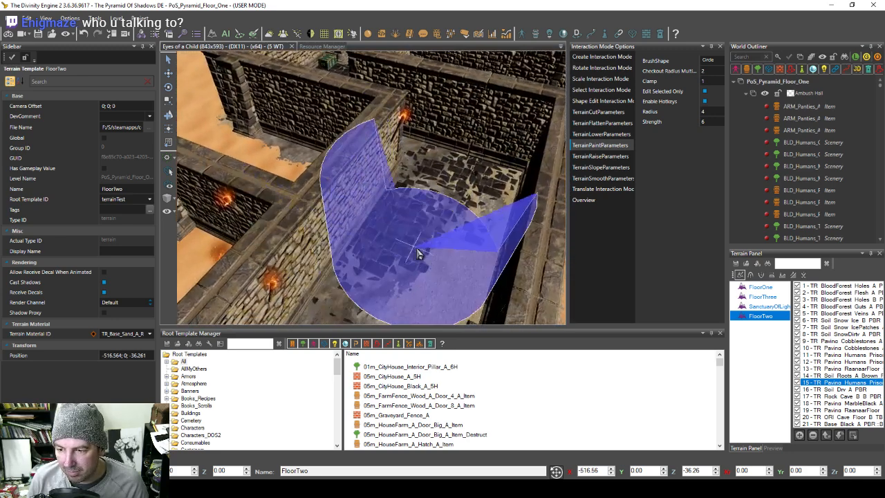
pyautogui.moveTo(418, 254)
pyautogui.mouseDown(button='right')
pyautogui.moveTo(445, 237)
pyautogui.moveTo(434, 219)
pyautogui.mouseUp(button='right')
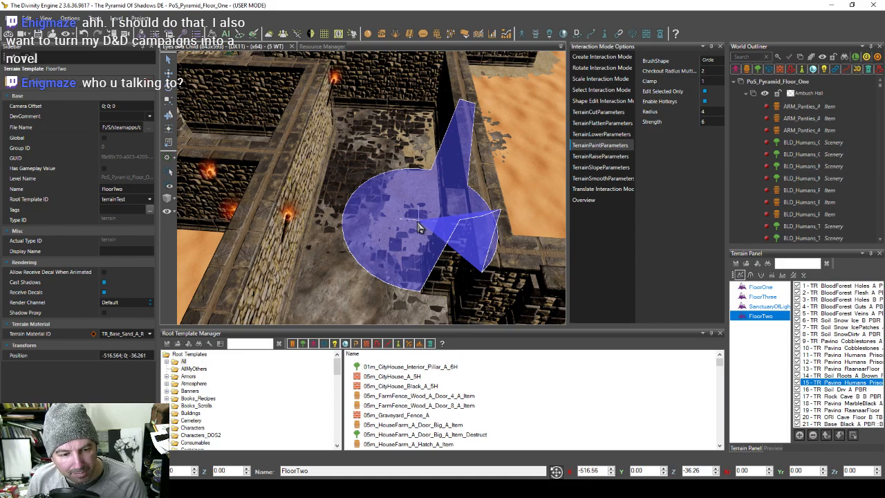
pyautogui.moveTo(417, 228)
pyautogui.mouseDown(button='right')
pyautogui.moveTo(442, 256)
pyautogui.moveTo(394, 235)
pyautogui.moveTo(342, 191)
pyautogui.moveTo(290, 202)
pyautogui.moveTo(312, 226)
pyautogui.mouseUp(button='right')
# Step: Blend layer 15 Paving Humans Prison into the soil and rock floors of the wider torch-lit rooms
pyautogui.moveTo(270, 264)
pyautogui.mouseDown(button='right')
pyautogui.moveTo(375, 267)
pyautogui.moveTo(375, 286)
pyautogui.moveTo(277, 198)
pyautogui.moveTo(351, 179)
pyautogui.moveTo(286, 161)
pyautogui.moveTo(348, 261)
pyautogui.moveTo(354, 222)
pyautogui.moveTo(406, 239)
pyautogui.mouseUp(button='right')
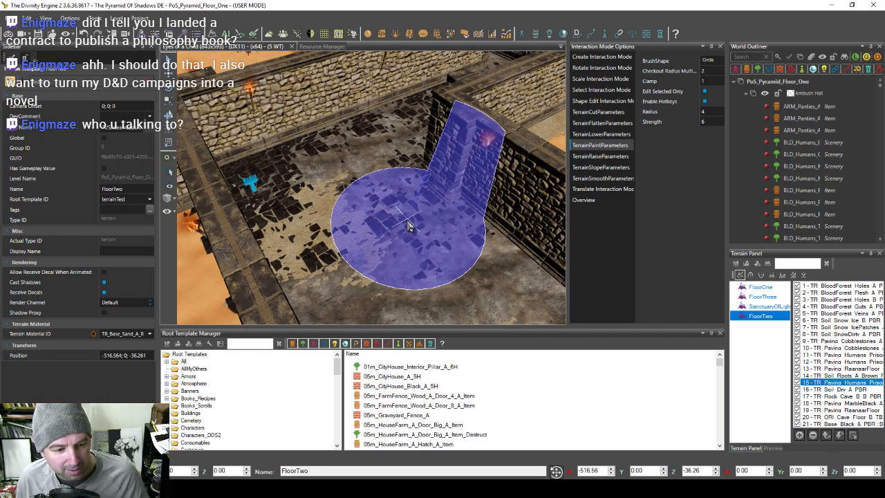
pyautogui.moveTo(408, 231)
pyautogui.mouseDown(button='right')
pyautogui.moveTo(409, 223)
pyautogui.moveTo(354, 216)
pyautogui.moveTo(345, 194)
pyautogui.moveTo(340, 232)
pyautogui.moveTo(316, 247)
pyautogui.moveTo(352, 265)
pyautogui.moveTo(291, 207)
pyautogui.moveTo(304, 217)
pyautogui.moveTo(373, 175)
pyautogui.moveTo(395, 193)
pyautogui.moveTo(449, 173)
pyautogui.mouseUp(button='right')
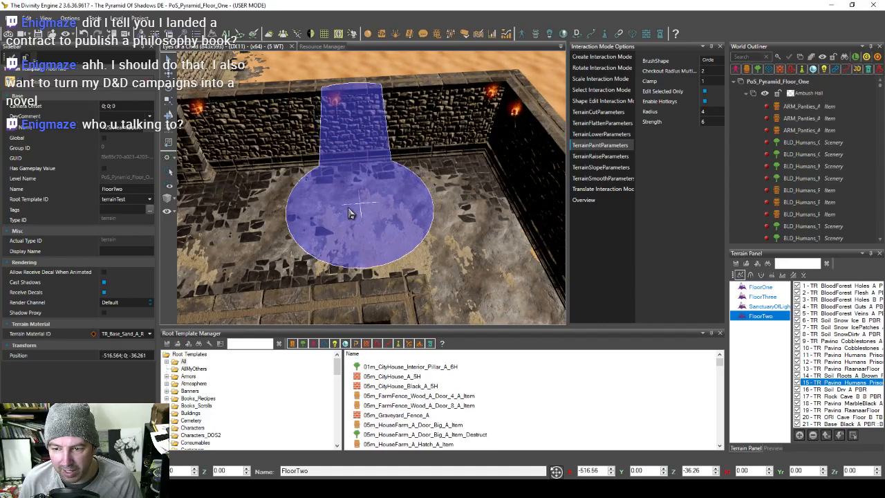
pyautogui.moveTo(348, 207)
pyautogui.mouseDown(button='right')
pyautogui.moveTo(306, 221)
pyautogui.moveTo(319, 169)
pyautogui.moveTo(339, 208)
pyautogui.mouseUp(button='right')
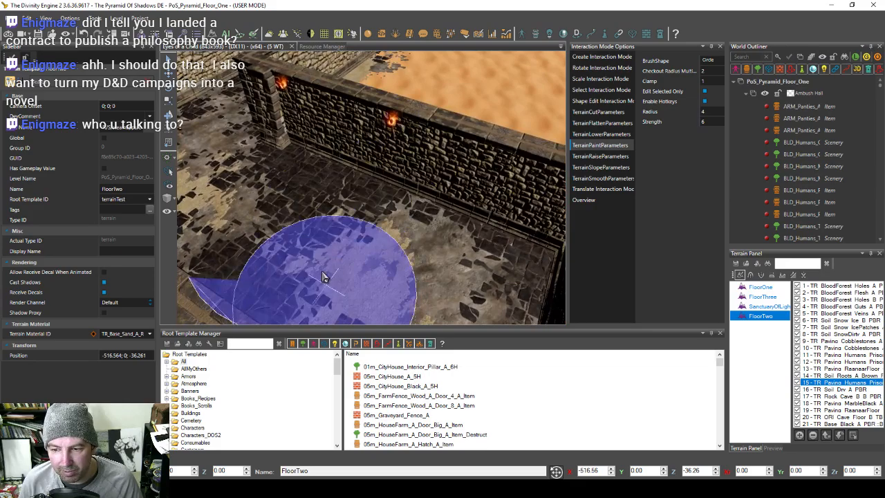
pyautogui.moveTo(322, 277)
pyautogui.mouseDown(button='right')
pyautogui.moveTo(436, 242)
pyautogui.moveTo(361, 166)
pyautogui.moveTo(411, 151)
pyautogui.moveTo(403, 156)
pyautogui.moveTo(426, 161)
pyautogui.moveTo(387, 166)
pyautogui.moveTo(393, 213)
pyautogui.moveTo(372, 218)
pyautogui.mouseUp(button='right')
pyautogui.moveTo(443, 229)
pyautogui.mouseDown(button='right')
pyautogui.moveTo(387, 201)
pyautogui.moveTo(340, 220)
pyautogui.moveTo(360, 237)
pyautogui.moveTo(442, 227)
pyautogui.moveTo(418, 233)
pyautogui.moveTo(387, 225)
pyautogui.moveTo(415, 235)
pyautogui.moveTo(361, 197)
pyautogui.moveTo(304, 218)
pyautogui.moveTo(327, 209)
pyautogui.moveTo(275, 184)
pyautogui.moveTo(300, 236)
pyautogui.moveTo(328, 240)
pyautogui.moveTo(389, 190)
pyautogui.moveTo(322, 217)
pyautogui.moveTo(320, 192)
pyautogui.mouseUp(button='right')
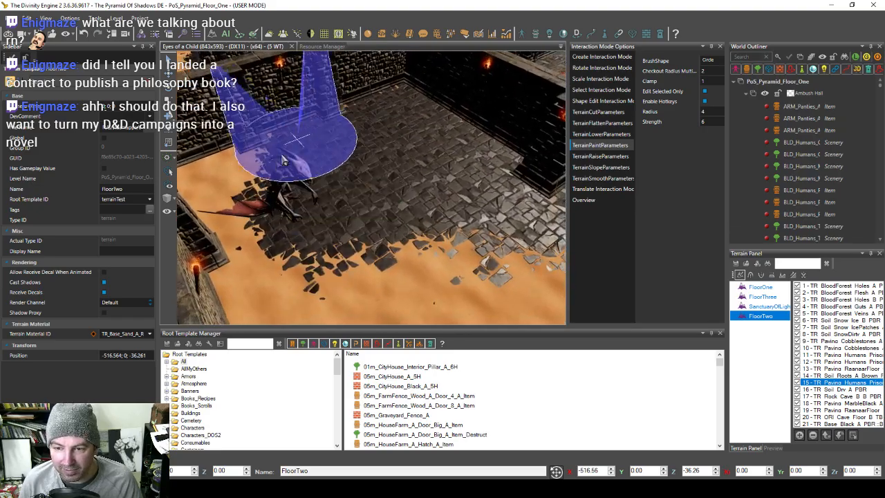
# Step: Paint layer 15 Paving Humans Prison over the sand around the creatures in the pillared torch-lit hall
pyautogui.moveTo(386, 193); pyautogui.dragTo(301, 197, button='right')
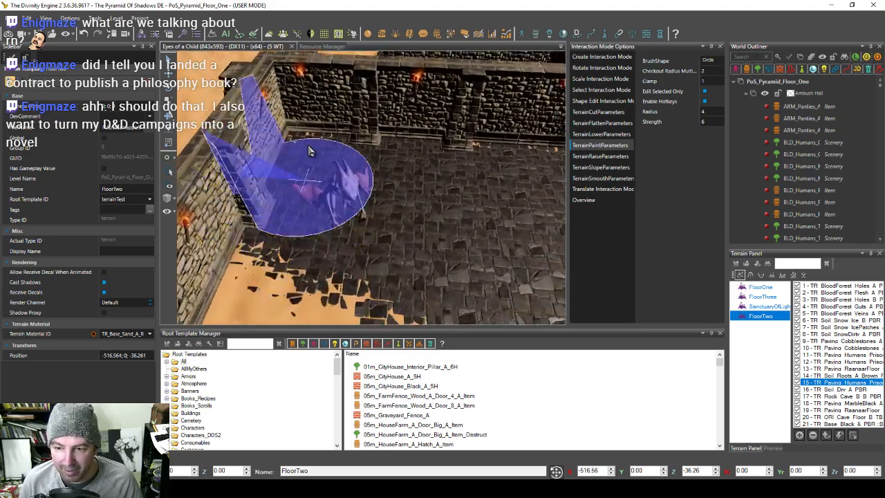
pyautogui.moveTo(309, 152)
pyautogui.mouseDown(button='right')
pyautogui.moveTo(261, 221)
pyautogui.moveTo(297, 138)
pyautogui.moveTo(347, 161)
pyautogui.mouseUp(button='right')
pyautogui.moveTo(377, 200)
pyautogui.mouseDown(button='right')
pyautogui.moveTo(304, 198)
pyautogui.moveTo(410, 224)
pyautogui.mouseUp(button='right')
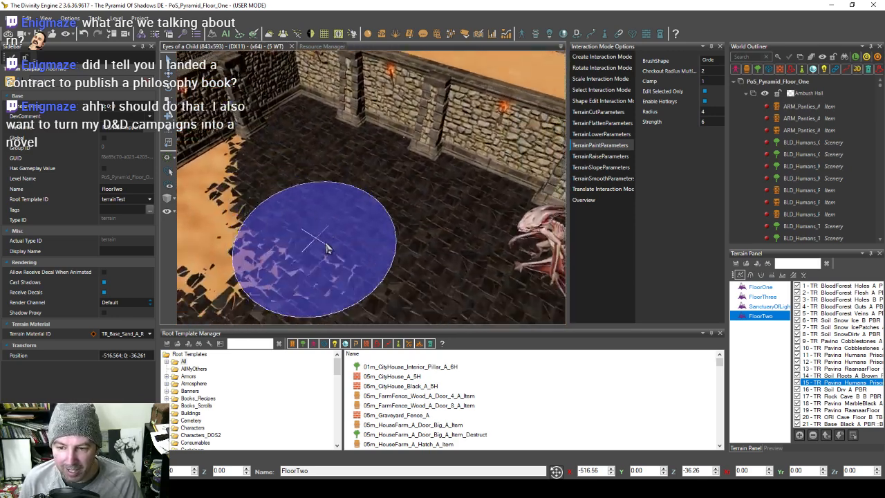
pyautogui.moveTo(338, 211); pyautogui.dragTo(384, 211, button='right')
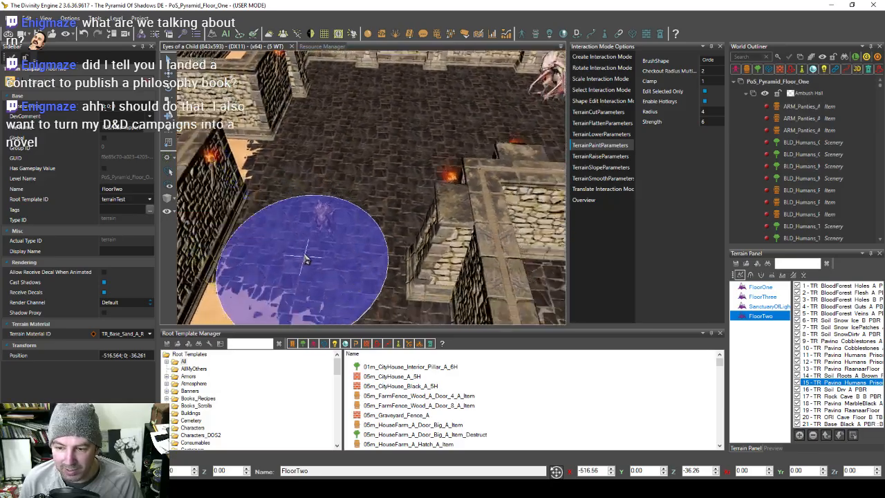
pyautogui.moveTo(307, 259); pyautogui.dragTo(322, 216, button='right')
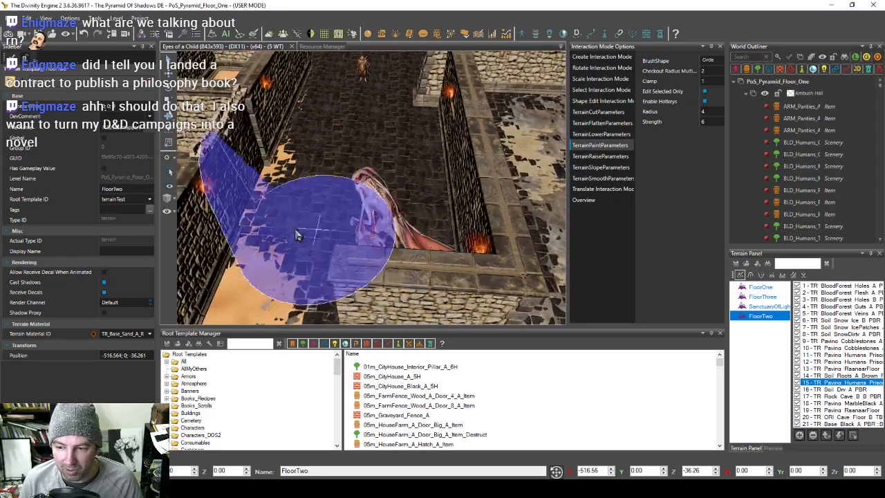
# Step: Extend layer 15 Paving Humans Prison over the sand in the passages leading from the hall to the outer wall
pyautogui.press('s')
pyautogui.moveTo(297, 235)
pyautogui.mouseDown()
pyautogui.moveTo(326, 187)
pyautogui.moveTo(320, 212)
pyautogui.moveTo(405, 98)
pyautogui.moveTo(318, 240)
pyautogui.mouseUp()
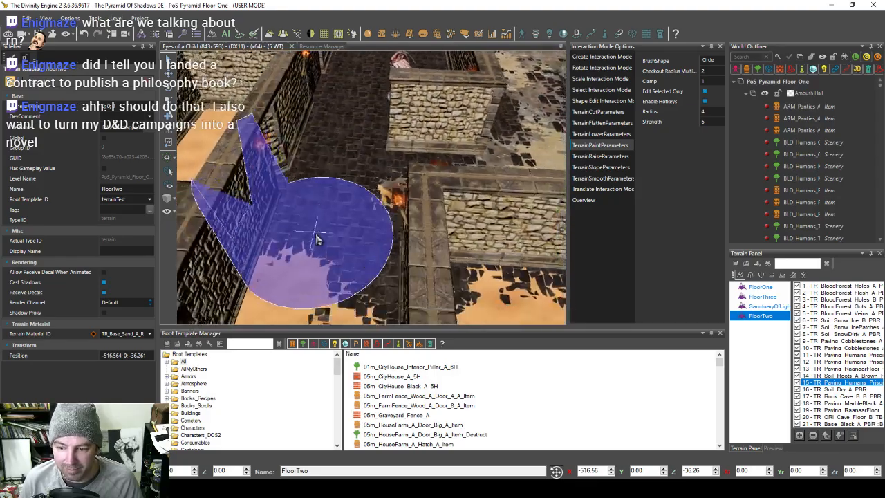
pyautogui.press('s')
pyautogui.moveTo(351, 186)
pyautogui.mouseDown()
pyautogui.moveTo(322, 241)
pyautogui.moveTo(269, 239)
pyautogui.moveTo(280, 249)
pyautogui.mouseUp()
pyautogui.moveTo(280, 249)
pyautogui.mouseDown(button='right')
pyautogui.moveTo(346, 251)
pyautogui.moveTo(422, 218)
pyautogui.moveTo(406, 152)
pyautogui.mouseUp(button='right')
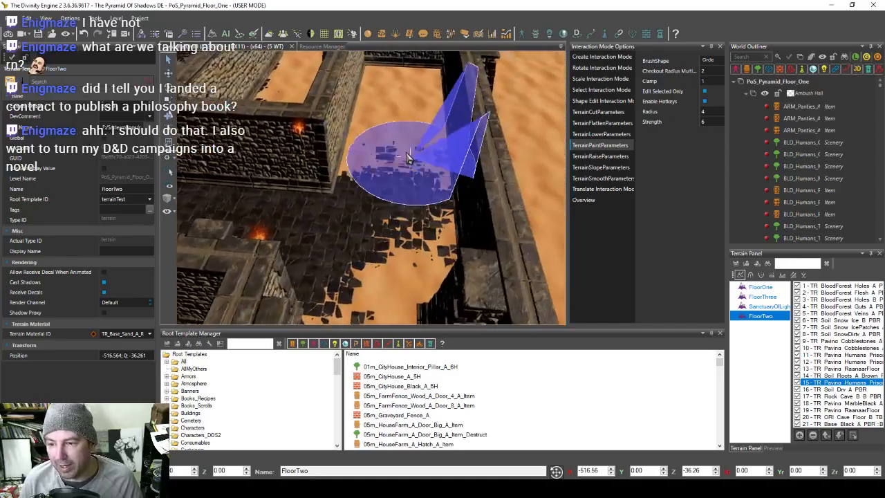
pyautogui.moveTo(406, 152); pyautogui.dragTo(341, 168)
# Step: Paint layer 15 Paving Humans Prison down the passage along the outer wall and onto the sand near the stone archway
pyautogui.moveTo(399, 148); pyautogui.dragTo(367, 109, button='right')
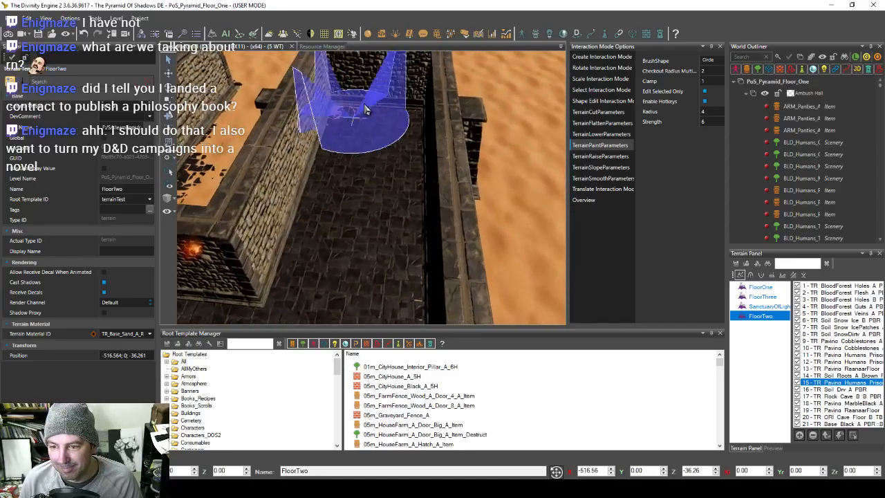
pyautogui.press('s')
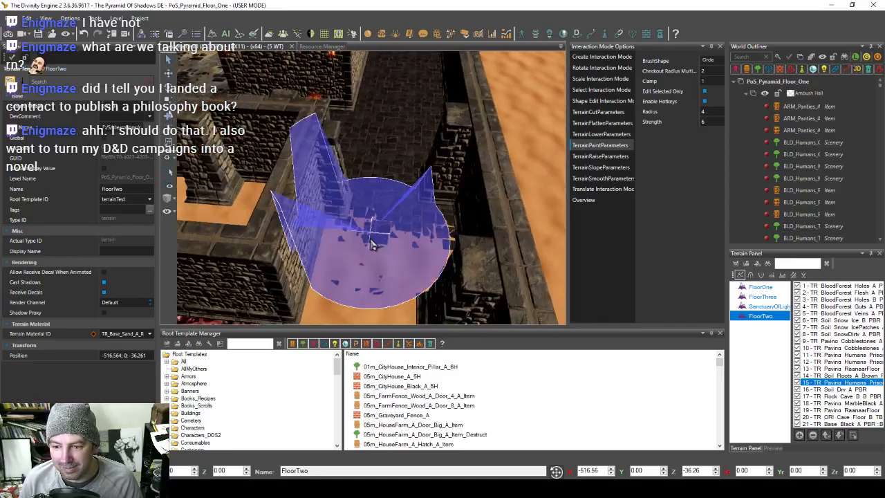
pyautogui.moveTo(373, 245); pyautogui.dragTo(398, 233)
pyautogui.moveTo(397, 233); pyautogui.dragTo(392, 251, button='right')
pyautogui.moveTo(419, 294)
pyautogui.mouseDown(button='right')
pyautogui.moveTo(346, 259)
pyautogui.moveTo(298, 216)
pyautogui.moveTo(370, 215)
pyautogui.moveTo(339, 253)
pyautogui.moveTo(297, 256)
pyautogui.moveTo(276, 207)
pyautogui.moveTo(316, 182)
pyautogui.moveTo(297, 197)
pyautogui.moveTo(388, 191)
pyautogui.mouseUp(button='right')
pyautogui.moveTo(323, 167)
pyautogui.mouseDown(button='right')
pyautogui.moveTo(367, 177)
pyautogui.moveTo(407, 138)
pyautogui.moveTo(353, 173)
pyautogui.moveTo(351, 188)
pyautogui.moveTo(316, 118)
pyautogui.moveTo(365, 213)
pyautogui.moveTo(365, 174)
pyautogui.moveTo(377, 168)
pyautogui.moveTo(355, 187)
pyautogui.moveTo(375, 158)
pyautogui.moveTo(345, 174)
pyautogui.moveTo(370, 186)
pyautogui.moveTo(265, 199)
pyautogui.moveTo(295, 202)
pyautogui.mouseUp(button='right')
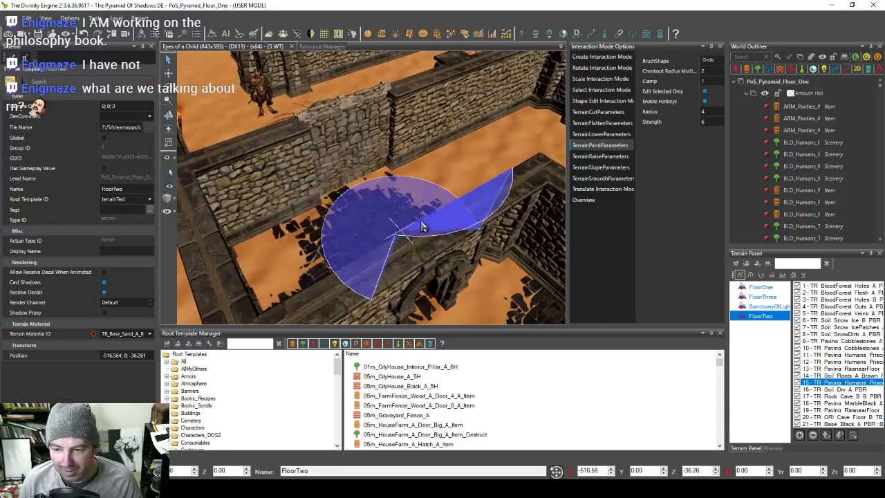
# Step: Cover the sand around the red vein patches and the giant grub with layer 15 Paving Humans Prison
pyautogui.moveTo(423, 226)
pyautogui.mouseDown(button='right')
pyautogui.moveTo(377, 245)
pyautogui.moveTo(383, 259)
pyautogui.moveTo(353, 220)
pyautogui.moveTo(387, 191)
pyautogui.moveTo(339, 249)
pyautogui.moveTo(291, 232)
pyautogui.moveTo(423, 198)
pyautogui.moveTo(289, 202)
pyautogui.moveTo(306, 191)
pyautogui.mouseUp(button='right')
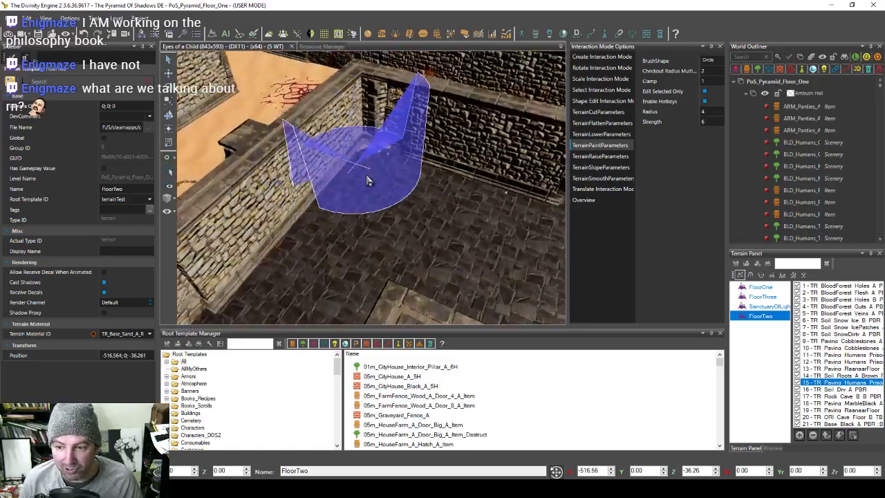
pyautogui.moveTo(365, 201)
pyautogui.mouseDown(button='right')
pyautogui.moveTo(290, 222)
pyautogui.moveTo(346, 263)
pyautogui.moveTo(346, 152)
pyautogui.moveTo(371, 152)
pyautogui.moveTo(376, 142)
pyautogui.moveTo(332, 132)
pyautogui.moveTo(376, 187)
pyautogui.moveTo(418, 212)
pyautogui.mouseUp(button='right')
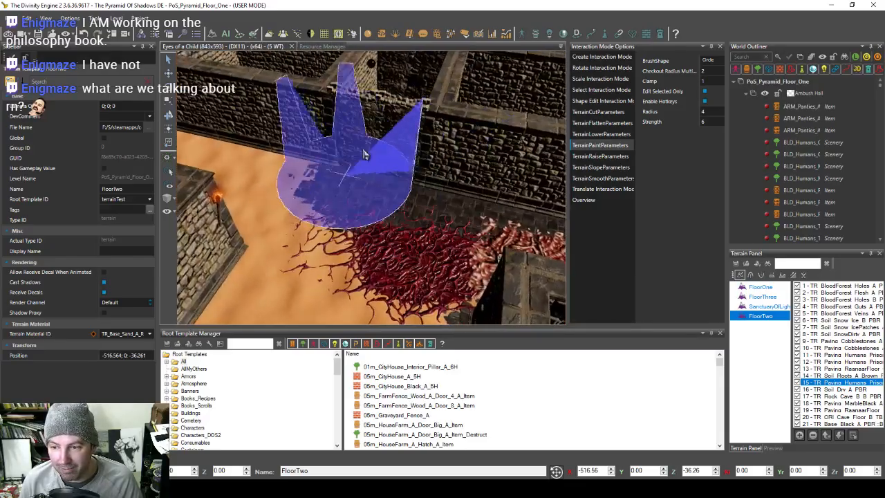
pyautogui.moveTo(364, 154)
pyautogui.mouseDown(button='right')
pyautogui.moveTo(328, 185)
pyautogui.moveTo(345, 200)
pyautogui.moveTo(276, 256)
pyautogui.moveTo(318, 236)
pyautogui.moveTo(366, 249)
pyautogui.moveTo(337, 196)
pyautogui.moveTo(298, 234)
pyautogui.moveTo(298, 256)
pyautogui.moveTo(326, 260)
pyautogui.moveTo(307, 235)
pyautogui.moveTo(325, 208)
pyautogui.moveTo(387, 159)
pyautogui.moveTo(379, 170)
pyautogui.mouseUp(button='right')
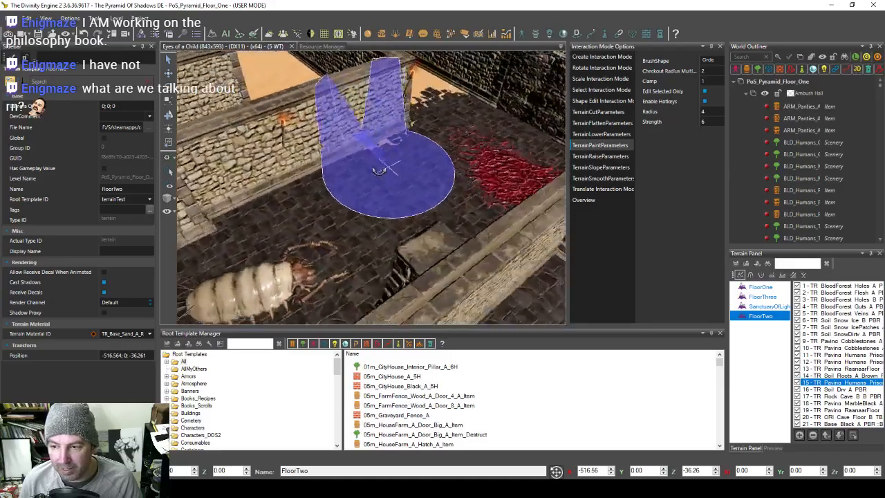
pyautogui.moveTo(334, 188)
pyautogui.mouseDown(button='right')
pyautogui.moveTo(379, 181)
pyautogui.moveTo(394, 190)
pyautogui.moveTo(403, 218)
pyautogui.mouseUp(button='right')
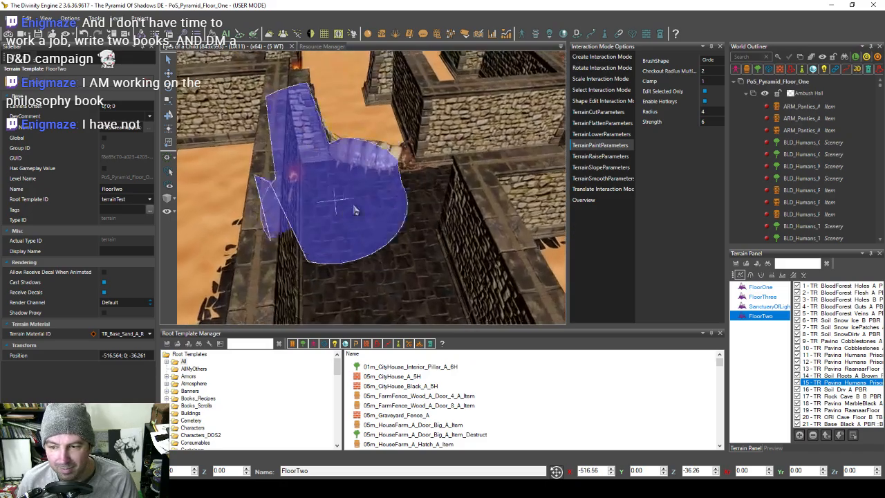
# Step: Paint layer 15 Paving Humans Prison over the remaining sand in the walled room and the torch-lit passage beside it
pyautogui.moveTo(354, 209); pyautogui.dragTo(360, 169)
pyautogui.press('w')
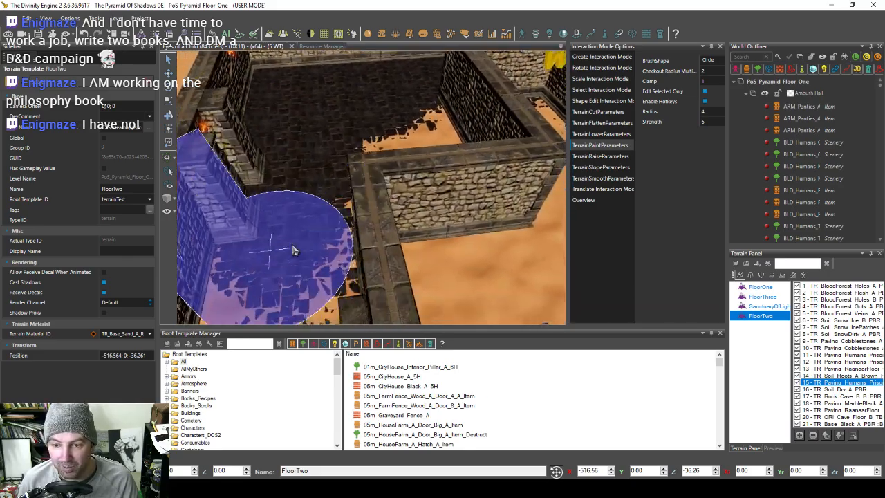
pyautogui.moveTo(293, 246); pyautogui.dragTo(312, 233)
pyautogui.press('s')
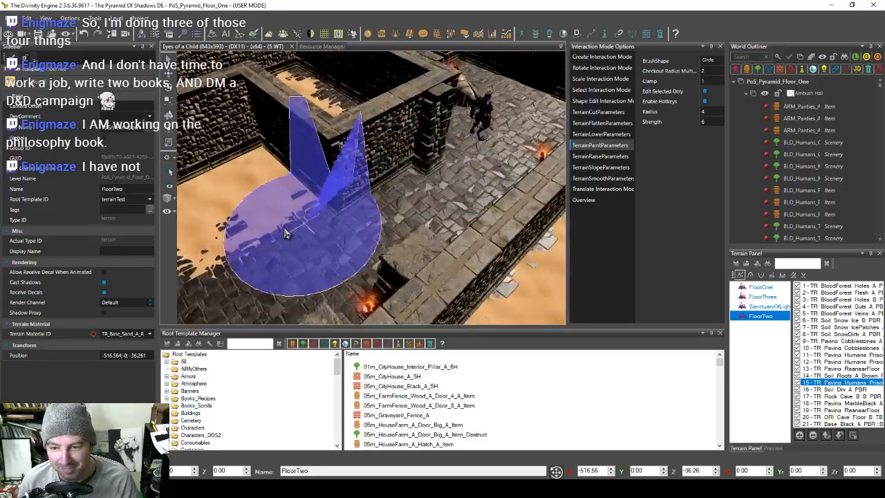
pyautogui.press('a')
pyautogui.moveTo(325, 191)
pyautogui.mouseDown()
pyautogui.moveTo(311, 230)
pyautogui.moveTo(248, 235)
pyautogui.mouseUp()
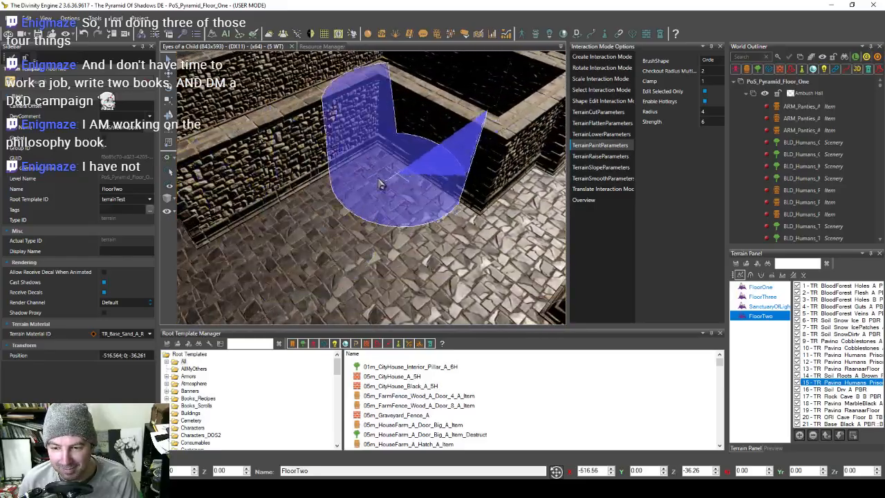
pyautogui.press('w')
pyautogui.moveTo(380, 184); pyautogui.dragTo(252, 195, button='middle')
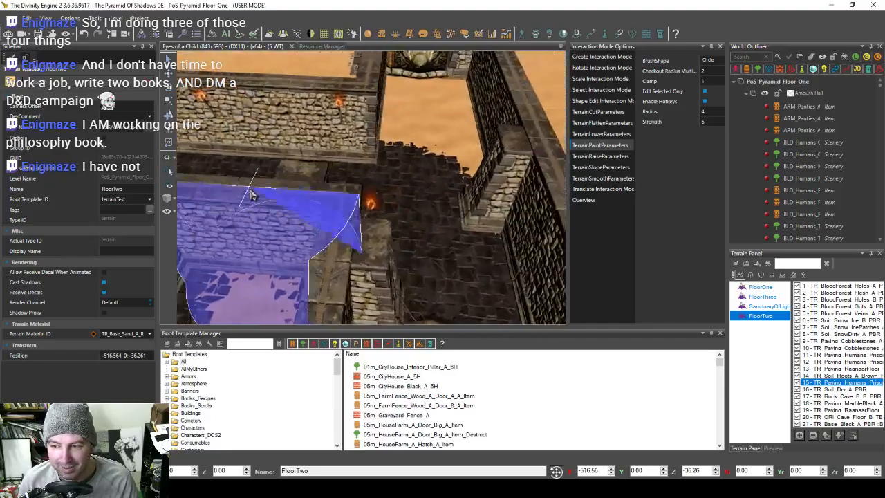
# Step: Extend layer 15 Paving Humans Prison over the sand beyond the torch in the corridor with buttressed walls
pyautogui.press('w')
pyautogui.press('d')
pyautogui.press('w')
pyautogui.moveTo(397, 205)
pyautogui.mouseDown()
pyautogui.moveTo(409, 166)
pyautogui.moveTo(390, 168)
pyautogui.moveTo(389, 139)
pyautogui.moveTo(368, 115)
pyautogui.moveTo(364, 195)
pyautogui.moveTo(438, 127)
pyautogui.moveTo(385, 152)
pyautogui.moveTo(488, 222)
pyautogui.mouseUp()
# Step: Blend layer 15 Paving Humans Prison into the cobblestone and soil floor near the wall with glowing yellow faces
pyautogui.press('w')
pyautogui.press('w')
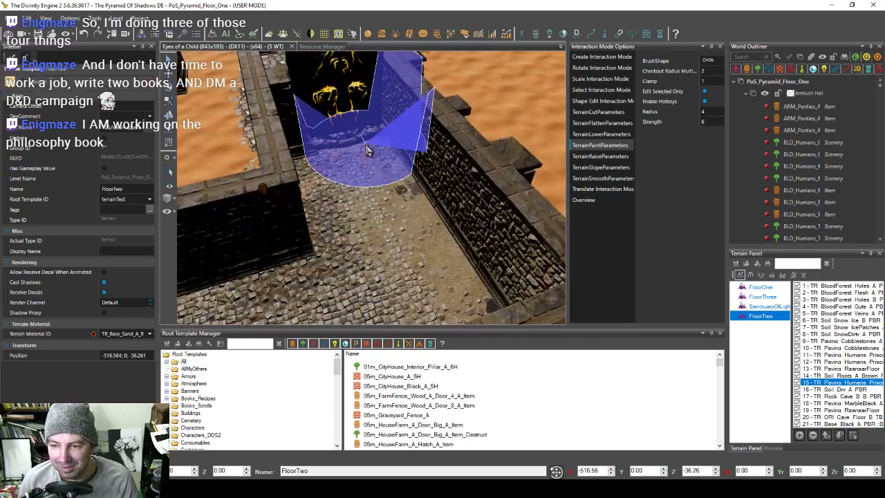
pyautogui.press('q')
pyautogui.moveTo(357, 197)
pyautogui.mouseDown()
pyautogui.moveTo(434, 221)
pyautogui.moveTo(395, 223)
pyautogui.moveTo(309, 202)
pyautogui.mouseUp()
pyautogui.press('s')
pyautogui.press('a')
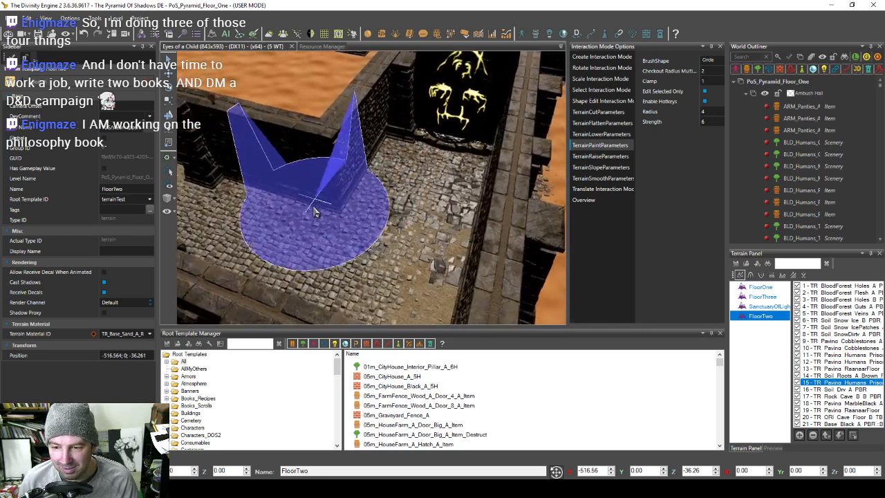
pyautogui.moveTo(365, 235)
pyautogui.mouseDown(button='middle')
pyautogui.moveTo(431, 235)
pyautogui.moveTo(326, 200)
pyautogui.moveTo(417, 202)
pyautogui.moveTo(249, 215)
pyautogui.moveTo(386, 216)
pyautogui.moveTo(518, 194)
pyautogui.moveTo(351, 201)
pyautogui.moveTo(387, 207)
pyautogui.moveTo(445, 191)
pyautogui.moveTo(616, 283)
pyautogui.mouseUp(button='middle')
# Step: Check the floor paving along the passages up to the torch-lit corridor intersection
pyautogui.press('w')
pyautogui.press('d')
pyautogui.press('a')
pyautogui.press('w')
pyautogui.press('d')
pyautogui.press('w')
pyautogui.press('w')
pyautogui.press('w')
pyautogui.press('d')
pyautogui.press('a')
pyautogui.press('d')
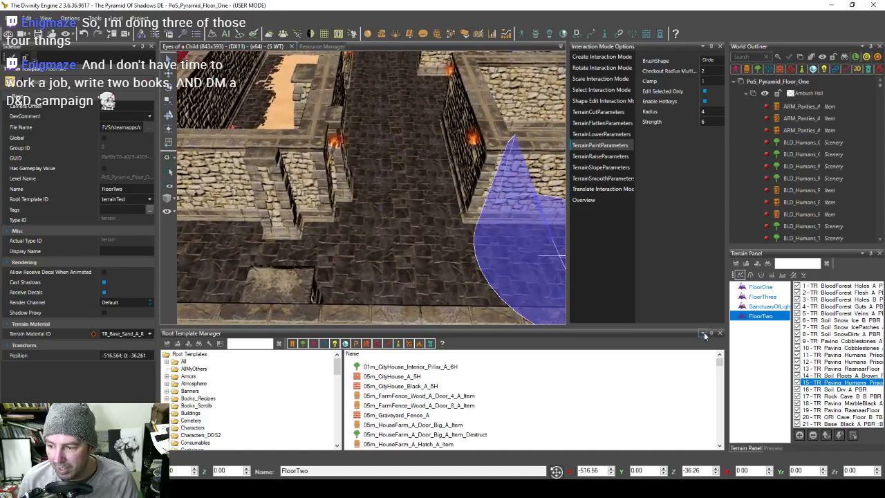
# Step: Enlarge the viewport by hiding the Root Template Manager and Interaction Mode Options and narrowing the sidebar
pyautogui.click(703, 334)
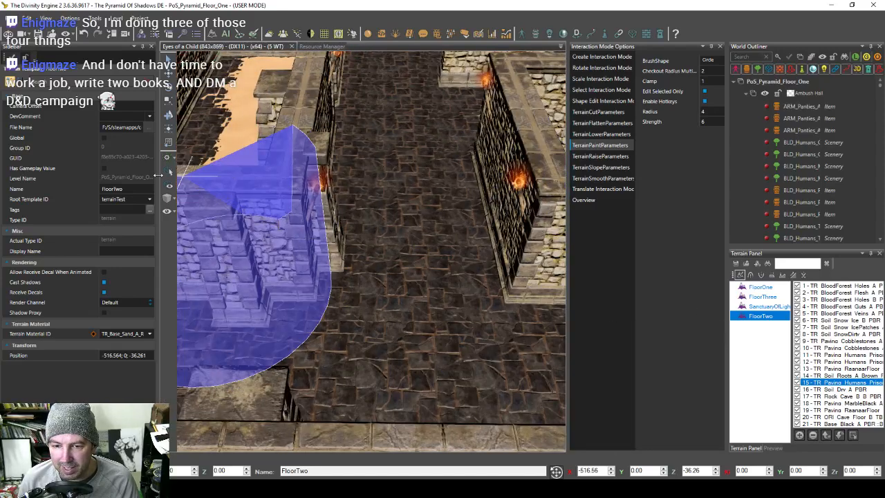
pyautogui.moveTo(88, 180); pyautogui.dragTo(87, 180)
pyautogui.moveTo(367, 242)
pyautogui.mouseDown(button='middle')
pyautogui.moveTo(452, 279)
pyautogui.moveTo(565, 296)
pyautogui.moveTo(656, 290)
pyautogui.moveTo(698, 339)
pyautogui.mouseUp(button='middle')
pyautogui.click(719, 47)
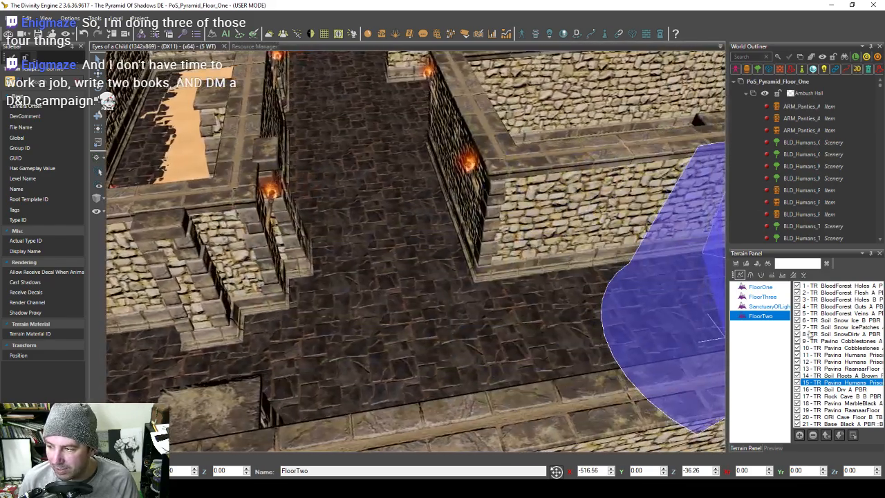
# Step: Choose layer 1 BloodForest Holes A and paint flesh veins on the paving around the winged creature in the torch-lit corridor
pyautogui.click(839, 287)
pyautogui.moveTo(412, 305)
pyautogui.mouseDown(button='middle')
pyautogui.moveTo(439, 316)
pyautogui.moveTo(500, 316)
pyautogui.moveTo(462, 319)
pyautogui.moveTo(494, 321)
pyautogui.moveTo(406, 297)
pyautogui.moveTo(408, 280)
pyautogui.moveTo(466, 289)
pyautogui.moveTo(386, 280)
pyautogui.mouseUp(button='middle')
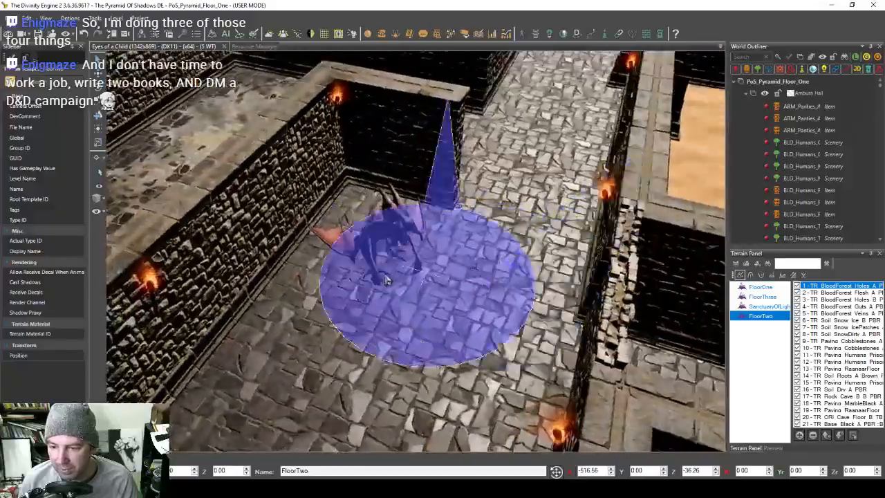
pyautogui.moveTo(391, 331)
pyautogui.mouseDown(button='middle')
pyautogui.moveTo(377, 325)
pyautogui.moveTo(343, 338)
pyautogui.moveTo(374, 345)
pyautogui.moveTo(406, 303)
pyautogui.moveTo(443, 222)
pyautogui.mouseUp(button='middle')
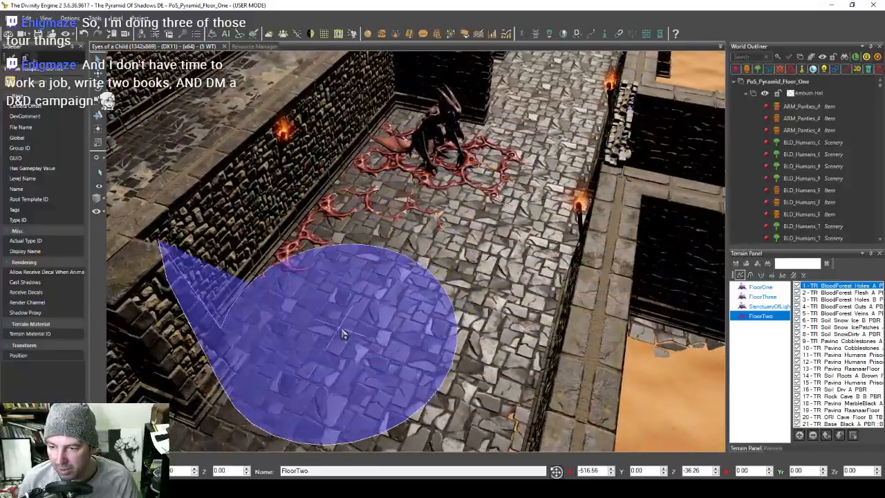
# Step: Paint patches of layer 1 BloodForest Holes A around the creature and along the walls of the large pillared hall
pyautogui.moveTo(343, 334)
pyautogui.mouseDown(button='middle')
pyautogui.moveTo(458, 293)
pyautogui.moveTo(470, 298)
pyautogui.moveTo(377, 216)
pyautogui.moveTo(387, 306)
pyautogui.moveTo(421, 302)
pyautogui.moveTo(318, 323)
pyautogui.moveTo(435, 352)
pyautogui.moveTo(429, 359)
pyautogui.moveTo(309, 230)
pyautogui.moveTo(406, 326)
pyautogui.moveTo(217, 237)
pyautogui.moveTo(375, 355)
pyautogui.moveTo(462, 313)
pyautogui.moveTo(396, 307)
pyautogui.moveTo(358, 275)
pyautogui.mouseUp(button='middle')
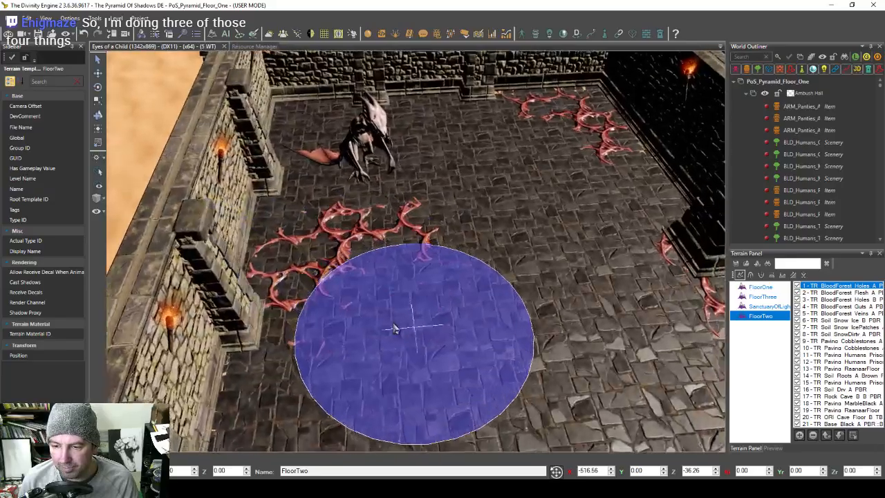
pyautogui.moveTo(394, 329)
pyautogui.mouseDown(button='middle')
pyautogui.moveTo(332, 300)
pyautogui.moveTo(352, 308)
pyautogui.mouseUp(button='middle')
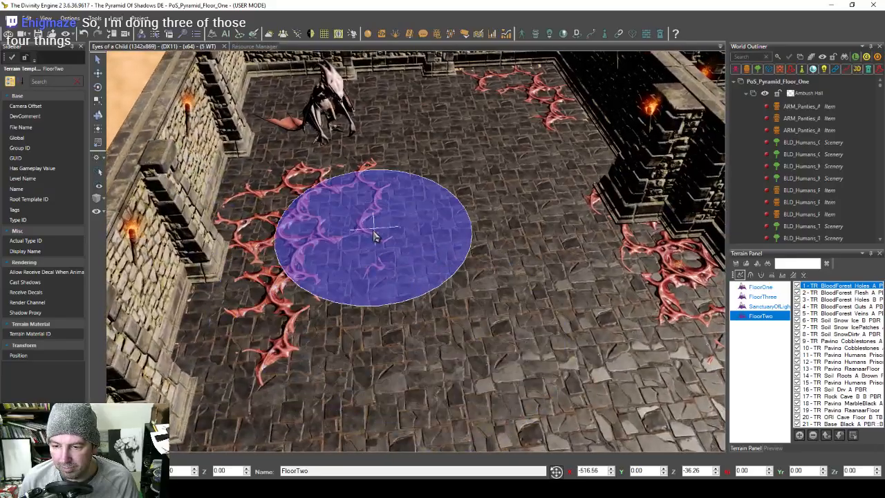
pyautogui.moveTo(516, 348)
pyautogui.mouseDown(button='middle')
pyautogui.moveTo(502, 330)
pyautogui.moveTo(437, 325)
pyautogui.mouseUp(button='middle')
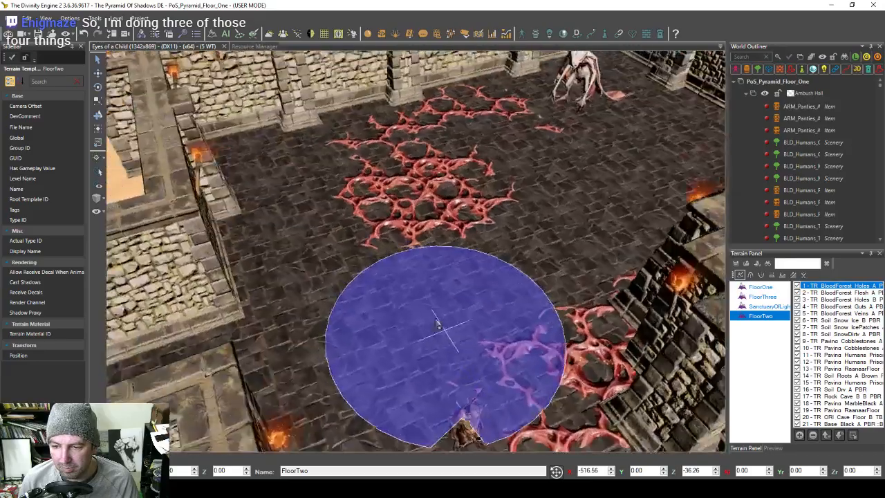
pyautogui.moveTo(339, 267)
pyautogui.mouseDown(button='middle')
pyautogui.moveTo(415, 293)
pyautogui.moveTo(525, 294)
pyautogui.moveTo(422, 315)
pyautogui.moveTo(421, 256)
pyautogui.moveTo(479, 198)
pyautogui.mouseUp(button='middle')
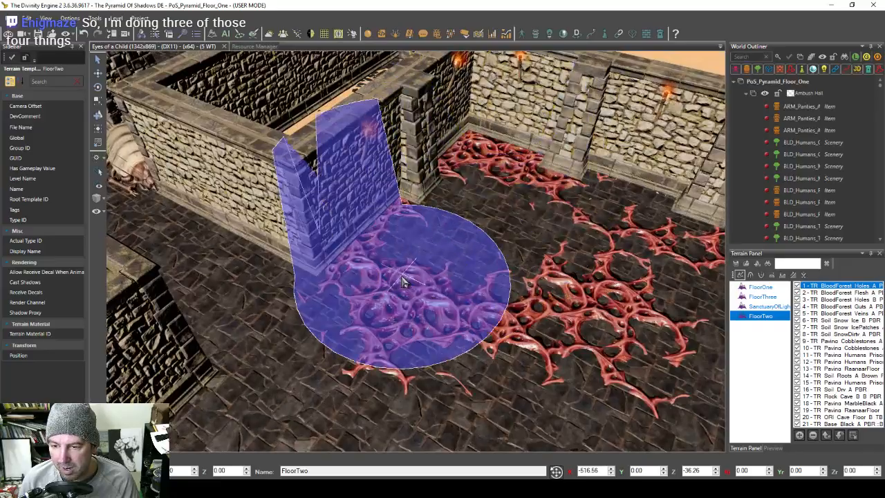
# Step: Spread layer 1 BloodForest Holes A around the hall's pillars and into the adjoining narrow walled rooms
pyautogui.moveTo(405, 281)
pyautogui.mouseDown(button='middle')
pyautogui.moveTo(423, 349)
pyautogui.moveTo(473, 346)
pyautogui.moveTo(477, 368)
pyautogui.moveTo(382, 303)
pyautogui.moveTo(263, 336)
pyautogui.moveTo(322, 337)
pyautogui.moveTo(322, 326)
pyautogui.moveTo(360, 339)
pyautogui.moveTo(395, 336)
pyautogui.mouseUp(button='middle')
pyautogui.moveTo(390, 332); pyautogui.dragTo(458, 279, button='middle')
pyautogui.moveTo(458, 279); pyautogui.dragTo(488, 185)
pyautogui.moveTo(429, 339)
pyautogui.mouseDown(button='middle')
pyautogui.moveTo(387, 325)
pyautogui.moveTo(380, 270)
pyautogui.moveTo(345, 301)
pyautogui.moveTo(398, 299)
pyautogui.moveTo(388, 350)
pyautogui.moveTo(336, 253)
pyautogui.mouseUp(button='middle')
pyautogui.moveTo(336, 253); pyautogui.dragTo(335, 352)
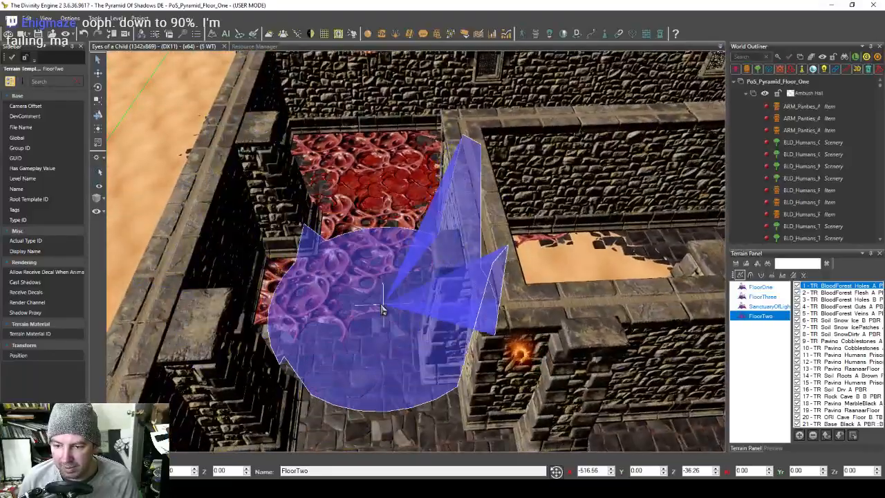
# Step: Paint layer 1 BloodForest Holes A along the walls of the long paved passage beside the outer sand
pyautogui.moveTo(382, 310)
pyautogui.mouseDown(button='middle')
pyautogui.moveTo(376, 352)
pyautogui.moveTo(392, 322)
pyautogui.moveTo(381, 336)
pyautogui.moveTo(341, 296)
pyautogui.moveTo(327, 328)
pyautogui.moveTo(367, 336)
pyautogui.moveTo(375, 297)
pyautogui.moveTo(338, 317)
pyautogui.moveTo(361, 312)
pyautogui.moveTo(340, 245)
pyautogui.moveTo(375, 253)
pyautogui.moveTo(369, 250)
pyautogui.mouseUp(button='middle')
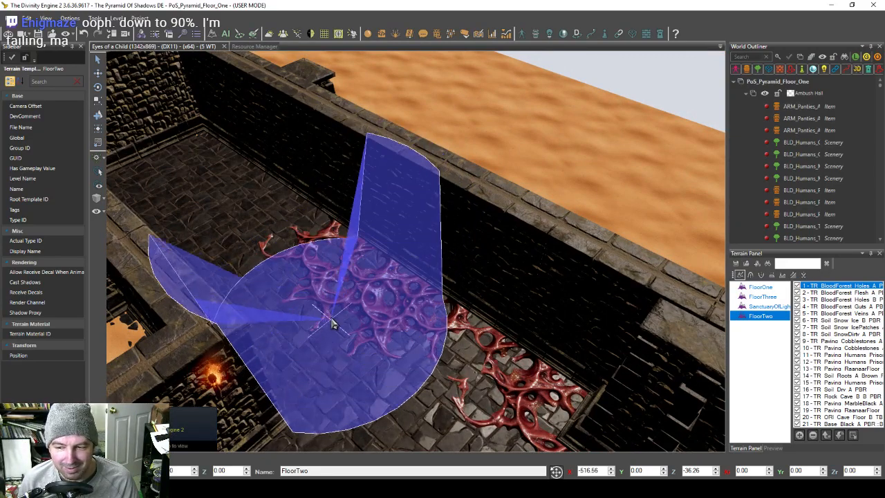
pyautogui.moveTo(332, 325)
pyautogui.mouseDown(button='middle')
pyautogui.moveTo(360, 323)
pyautogui.moveTo(332, 321)
pyautogui.moveTo(309, 228)
pyautogui.moveTo(283, 203)
pyautogui.moveTo(277, 152)
pyautogui.moveTo(421, 239)
pyautogui.moveTo(346, 256)
pyautogui.moveTo(395, 288)
pyautogui.moveTo(427, 232)
pyautogui.mouseUp(button='middle')
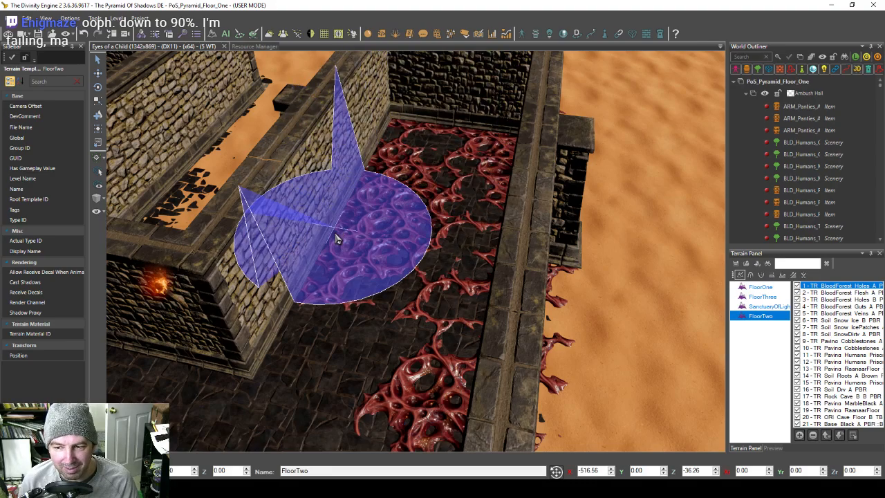
pyautogui.moveTo(409, 191)
pyautogui.mouseDown(button='middle')
pyautogui.moveTo(389, 277)
pyautogui.moveTo(366, 300)
pyautogui.moveTo(292, 293)
pyautogui.moveTo(286, 247)
pyautogui.moveTo(297, 276)
pyautogui.moveTo(370, 287)
pyautogui.moveTo(500, 261)
pyautogui.moveTo(573, 267)
pyautogui.moveTo(484, 249)
pyautogui.moveTo(559, 292)
pyautogui.moveTo(532, 256)
pyautogui.moveTo(386, 257)
pyautogui.moveTo(533, 257)
pyautogui.moveTo(316, 237)
pyautogui.moveTo(268, 220)
pyautogui.moveTo(292, 277)
pyautogui.moveTo(395, 257)
pyautogui.moveTo(474, 214)
pyautogui.moveTo(469, 282)
pyautogui.moveTo(364, 293)
pyautogui.moveTo(381, 291)
pyautogui.moveTo(329, 259)
pyautogui.moveTo(414, 249)
pyautogui.moveTo(436, 276)
pyautogui.moveTo(534, 304)
pyautogui.moveTo(408, 284)
pyautogui.moveTo(429, 291)
pyautogui.moveTo(376, 228)
pyautogui.moveTo(353, 236)
pyautogui.moveTo(325, 187)
pyautogui.moveTo(339, 248)
pyautogui.moveTo(415, 218)
pyautogui.moveTo(370, 135)
pyautogui.moveTo(365, 198)
pyautogui.moveTo(405, 208)
pyautogui.moveTo(355, 182)
pyautogui.moveTo(385, 240)
pyautogui.mouseUp(button='middle')
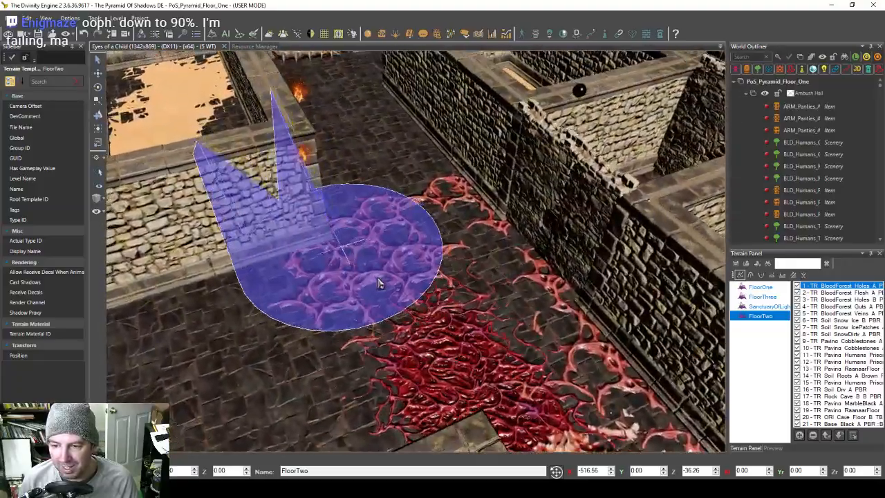
# Step: Paint layer 1 BloodForest Holes A along the walls and torch pillar around the giant grub, near the red vein patch
pyautogui.moveTo(378, 284)
pyautogui.mouseDown(button='middle')
pyautogui.moveTo(478, 231)
pyautogui.moveTo(401, 226)
pyautogui.moveTo(317, 248)
pyautogui.mouseUp(button='middle')
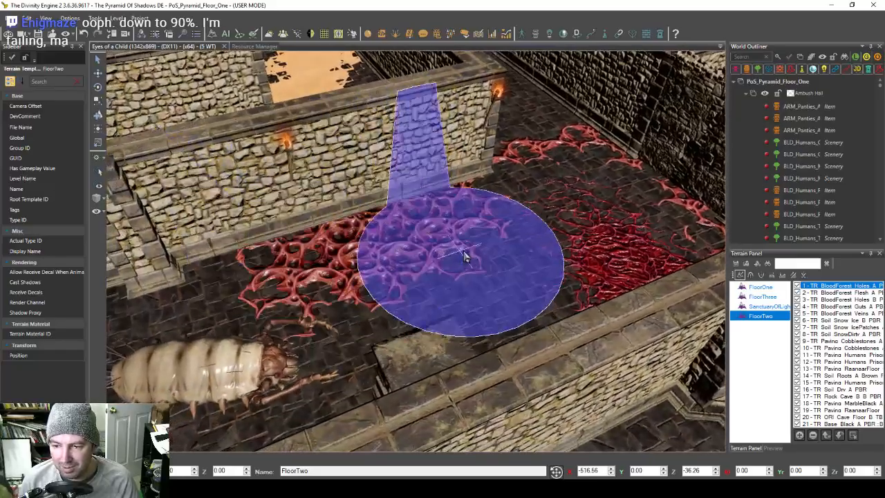
pyautogui.moveTo(538, 245)
pyautogui.mouseDown(button='middle')
pyautogui.moveTo(450, 263)
pyautogui.moveTo(526, 279)
pyautogui.mouseUp(button='middle')
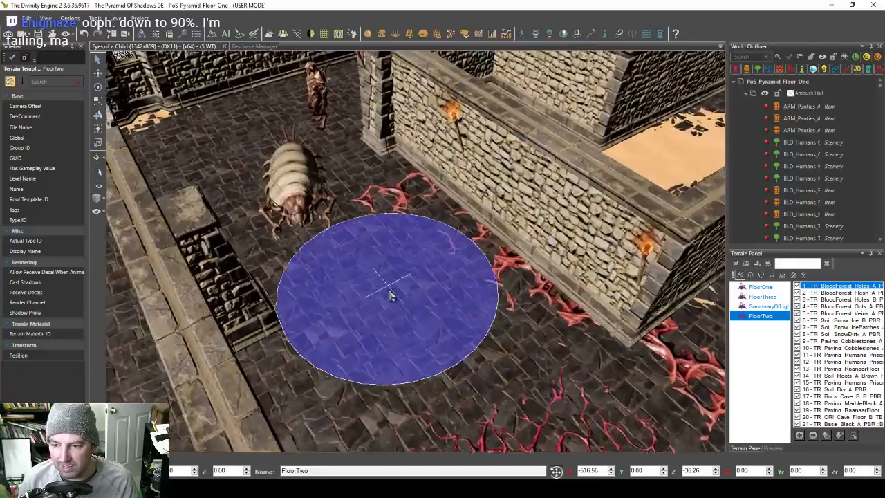
pyautogui.moveTo(391, 295); pyautogui.dragTo(372, 292, button='middle')
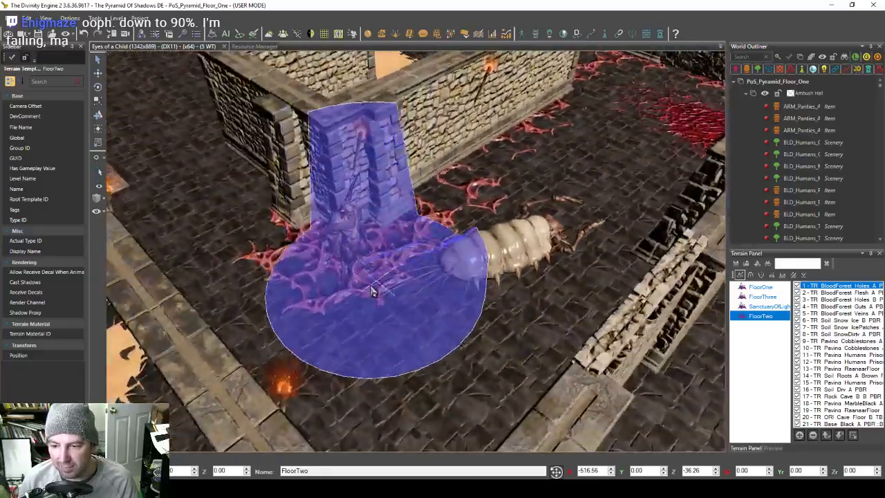
pyautogui.moveTo(304, 309)
pyautogui.mouseDown(button='middle')
pyautogui.moveTo(429, 332)
pyautogui.moveTo(382, 233)
pyautogui.moveTo(422, 201)
pyautogui.moveTo(356, 249)
pyautogui.moveTo(330, 294)
pyautogui.mouseUp(button='middle')
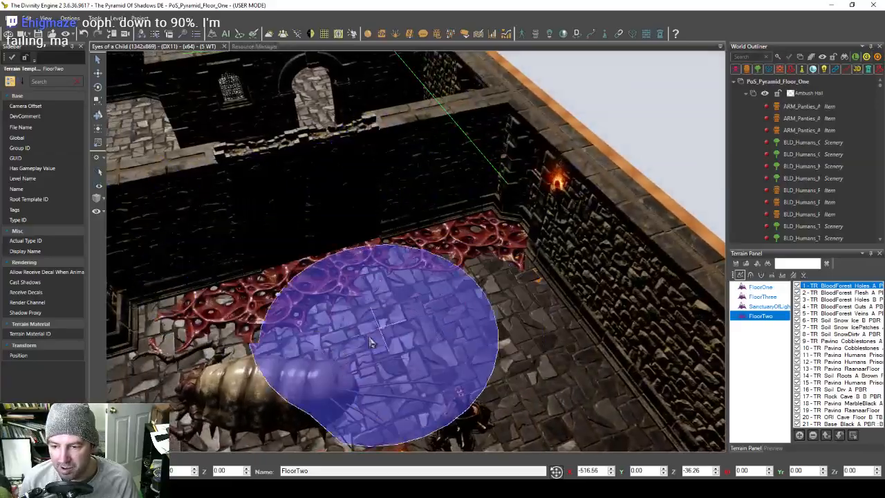
# Step: Fill the corners and wall edges of the angled rooms with barred windows with layer 1 BloodForest Holes A
pyautogui.moveTo(369, 342)
pyautogui.mouseDown(button='middle')
pyautogui.moveTo(297, 276)
pyautogui.moveTo(290, 284)
pyautogui.moveTo(347, 301)
pyautogui.moveTo(366, 277)
pyautogui.moveTo(504, 228)
pyautogui.moveTo(514, 257)
pyautogui.moveTo(370, 230)
pyautogui.mouseUp(button='middle')
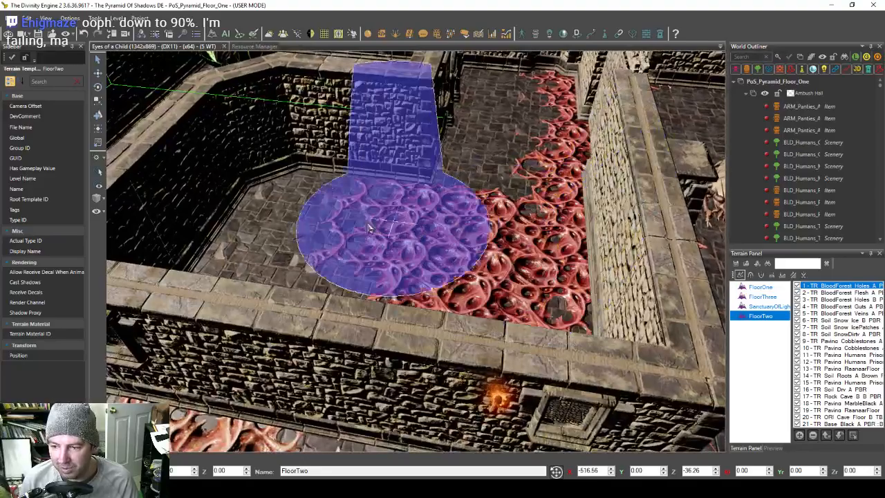
pyautogui.moveTo(426, 247); pyautogui.dragTo(410, 248, button='middle')
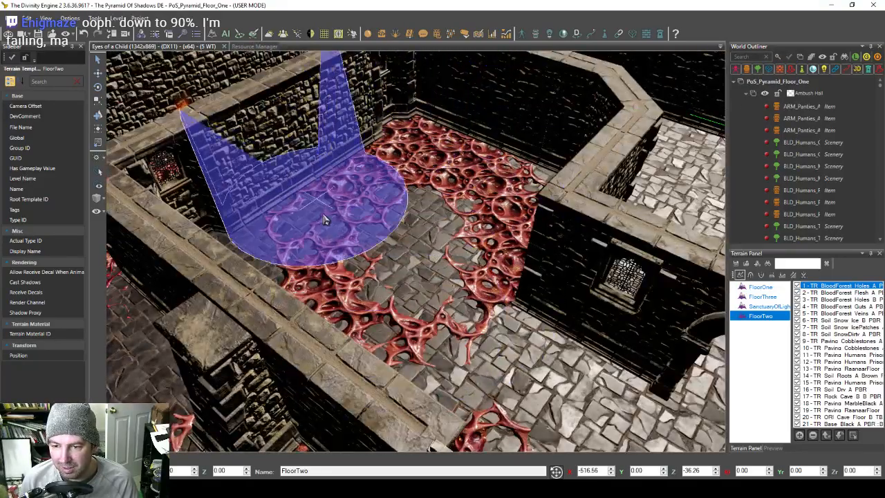
pyautogui.moveTo(291, 248); pyautogui.dragTo(398, 256, button='middle')
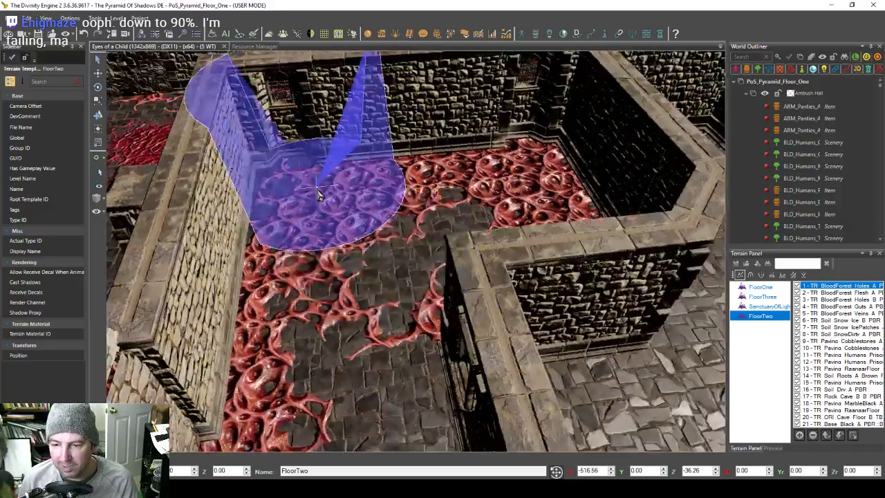
# Step: Paint layer 1 BloodForest Holes A around the glowing green tree and along the walls of its room
pyautogui.press('d')
pyautogui.press('s')
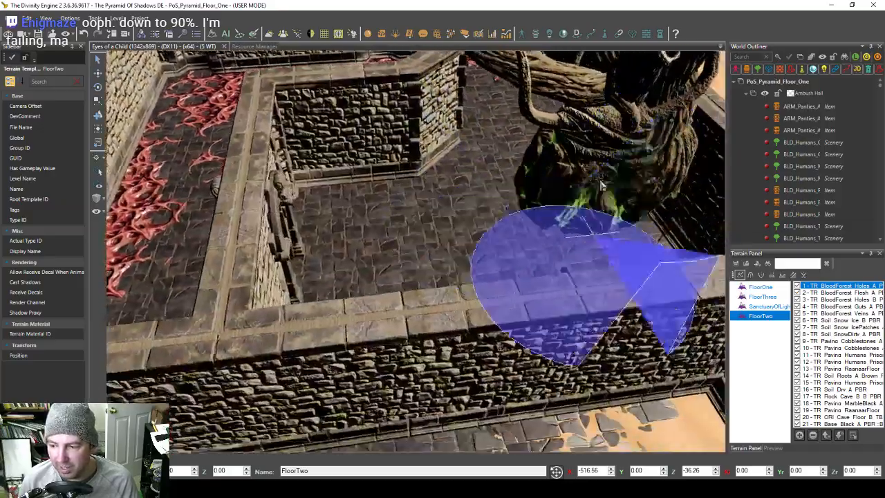
pyautogui.press('w')
pyautogui.moveTo(411, 217)
pyautogui.mouseDown(button='middle')
pyautogui.moveTo(346, 217)
pyautogui.moveTo(373, 229)
pyautogui.moveTo(339, 247)
pyautogui.moveTo(365, 277)
pyautogui.moveTo(477, 297)
pyautogui.moveTo(297, 277)
pyautogui.moveTo(347, 302)
pyautogui.moveTo(442, 298)
pyautogui.moveTo(375, 257)
pyautogui.moveTo(409, 204)
pyautogui.moveTo(405, 242)
pyautogui.moveTo(602, 203)
pyautogui.moveTo(567, 211)
pyautogui.moveTo(520, 195)
pyautogui.moveTo(439, 133)
pyautogui.mouseUp(button='middle')
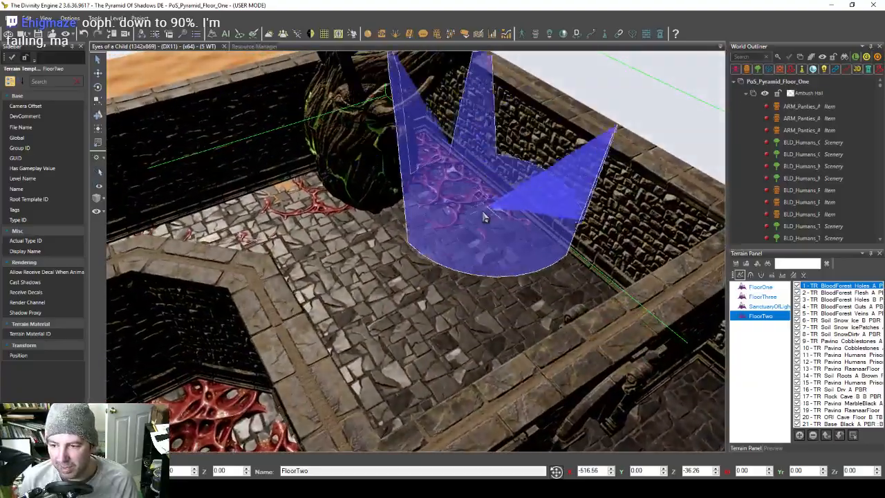
pyautogui.moveTo(484, 216)
pyautogui.mouseDown(button='middle')
pyautogui.moveTo(433, 258)
pyautogui.moveTo(482, 260)
pyautogui.moveTo(497, 221)
pyautogui.moveTo(462, 254)
pyautogui.moveTo(496, 200)
pyautogui.moveTo(487, 166)
pyautogui.mouseUp(button='middle')
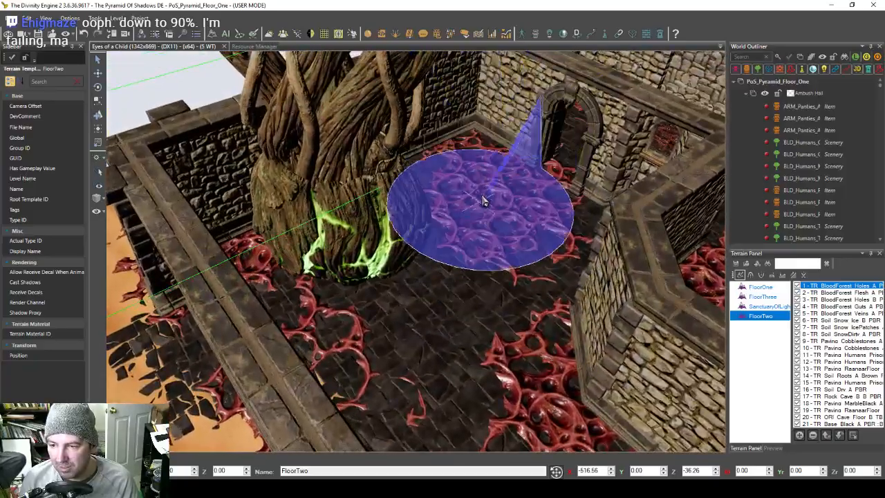
pyautogui.moveTo(493, 242)
pyautogui.mouseDown(button='middle')
pyautogui.moveTo(452, 311)
pyautogui.moveTo(518, 298)
pyautogui.moveTo(439, 305)
pyautogui.moveTo(599, 247)
pyautogui.moveTo(442, 252)
pyautogui.moveTo(418, 284)
pyautogui.moveTo(453, 297)
pyautogui.moveTo(470, 297)
pyautogui.moveTo(504, 217)
pyautogui.moveTo(593, 276)
pyautogui.moveTo(510, 236)
pyautogui.moveTo(494, 295)
pyautogui.moveTo(505, 304)
pyautogui.moveTo(450, 290)
pyautogui.moveTo(421, 266)
pyautogui.moveTo(405, 222)
pyautogui.moveTo(447, 212)
pyautogui.moveTo(475, 263)
pyautogui.mouseUp(button='middle')
# Step: Paint layer 1 BloodForest Holes A along the edges and across the floor of the torch-lit room by the outer wall
pyautogui.moveTo(379, 194)
pyautogui.mouseDown(button='middle')
pyautogui.moveTo(573, 217)
pyautogui.moveTo(450, 221)
pyautogui.moveTo(543, 186)
pyautogui.moveTo(443, 231)
pyautogui.moveTo(463, 320)
pyautogui.moveTo(461, 302)
pyautogui.moveTo(491, 290)
pyautogui.moveTo(405, 270)
pyautogui.moveTo(544, 271)
pyautogui.moveTo(405, 267)
pyautogui.moveTo(307, 219)
pyautogui.moveTo(300, 256)
pyautogui.moveTo(405, 290)
pyautogui.moveTo(424, 257)
pyautogui.moveTo(311, 253)
pyautogui.moveTo(344, 267)
pyautogui.moveTo(329, 261)
pyautogui.moveTo(393, 259)
pyautogui.moveTo(404, 279)
pyautogui.moveTo(385, 275)
pyautogui.moveTo(389, 292)
pyautogui.moveTo(459, 283)
pyautogui.moveTo(312, 278)
pyautogui.moveTo(420, 277)
pyautogui.moveTo(348, 269)
pyautogui.moveTo(425, 281)
pyautogui.moveTo(277, 217)
pyautogui.moveTo(377, 290)
pyautogui.moveTo(279, 265)
pyautogui.moveTo(352, 256)
pyautogui.moveTo(312, 316)
pyautogui.moveTo(309, 255)
pyautogui.mouseUp(button='middle')
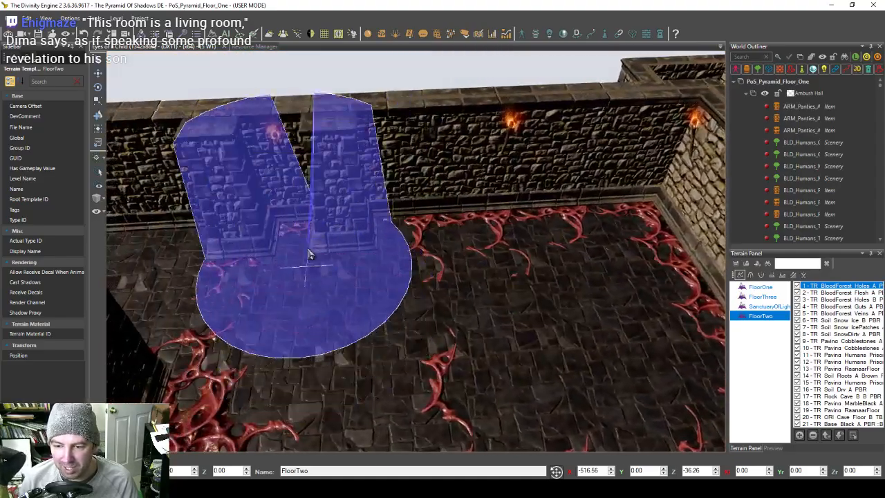
pyautogui.moveTo(309, 254); pyautogui.dragTo(376, 279)
pyautogui.moveTo(370, 322)
pyautogui.mouseDown(button='middle')
pyautogui.moveTo(433, 293)
pyautogui.moveTo(448, 301)
pyautogui.moveTo(376, 300)
pyautogui.moveTo(352, 277)
pyautogui.moveTo(371, 301)
pyautogui.moveTo(343, 357)
pyautogui.moveTo(322, 283)
pyautogui.moveTo(323, 243)
pyautogui.moveTo(301, 278)
pyautogui.mouseUp(button='middle')
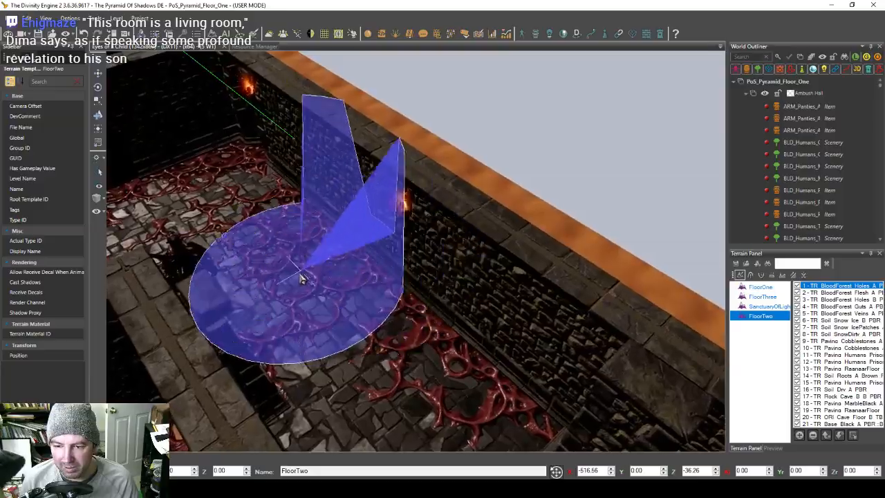
pyautogui.moveTo(276, 231)
pyautogui.mouseDown(button='middle')
pyautogui.moveTo(405, 306)
pyautogui.moveTo(332, 306)
pyautogui.moveTo(322, 316)
pyautogui.moveTo(336, 296)
pyautogui.moveTo(435, 325)
pyautogui.moveTo(514, 277)
pyautogui.moveTo(565, 273)
pyautogui.moveTo(484, 227)
pyautogui.moveTo(453, 181)
pyautogui.moveTo(394, 309)
pyautogui.mouseUp(button='middle')
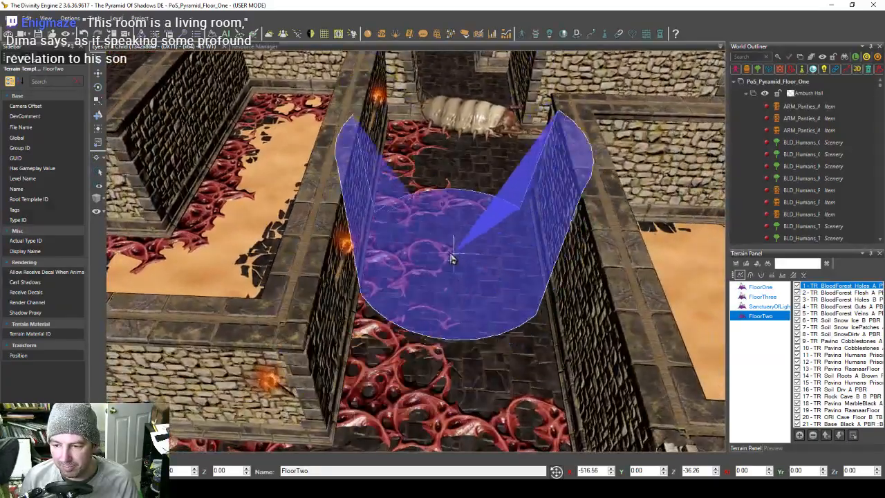
# Step: Scatter layer 1 BloodForest Holes A through the grub's corridor and across the paving along the torch-lit walls
pyautogui.moveTo(451, 258)
pyautogui.mouseDown(button='middle')
pyautogui.moveTo(506, 292)
pyautogui.moveTo(514, 242)
pyautogui.moveTo(474, 267)
pyautogui.moveTo(476, 298)
pyautogui.moveTo(461, 312)
pyautogui.moveTo(480, 210)
pyautogui.moveTo(337, 273)
pyautogui.moveTo(357, 290)
pyautogui.moveTo(339, 290)
pyautogui.moveTo(362, 288)
pyautogui.moveTo(345, 253)
pyautogui.moveTo(415, 232)
pyautogui.moveTo(391, 249)
pyautogui.moveTo(406, 284)
pyautogui.moveTo(332, 287)
pyautogui.moveTo(344, 160)
pyautogui.mouseUp(button='middle')
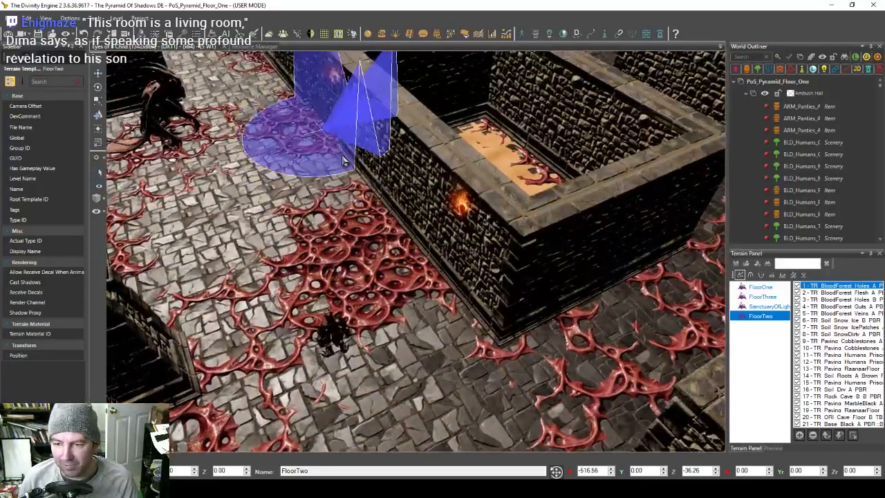
pyautogui.moveTo(362, 270)
pyautogui.mouseDown()
pyautogui.moveTo(349, 180)
pyautogui.moveTo(410, 312)
pyautogui.mouseUp()
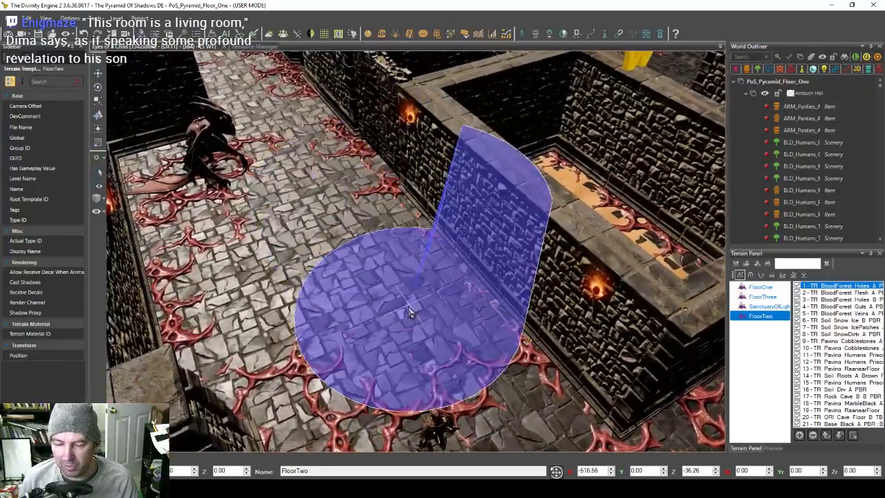
pyautogui.moveTo(406, 313)
pyautogui.mouseDown(button='middle')
pyautogui.moveTo(395, 312)
pyautogui.moveTo(496, 302)
pyautogui.moveTo(311, 304)
pyautogui.moveTo(403, 189)
pyautogui.moveTo(315, 307)
pyautogui.moveTo(285, 308)
pyautogui.mouseUp(button='middle')
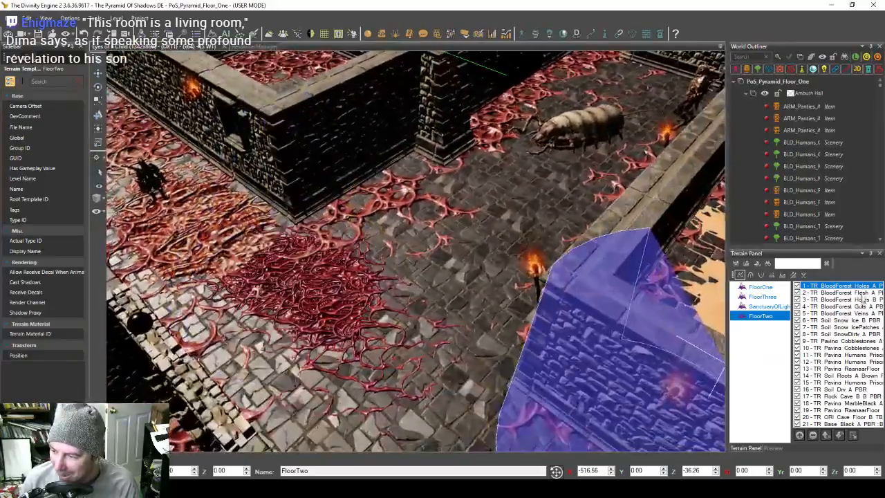
# Step: Paint layer 3 BloodForest Holes B through the pillared outer corridor and erase the red flesh patch on its paving
pyautogui.press('a')
pyautogui.press('w')
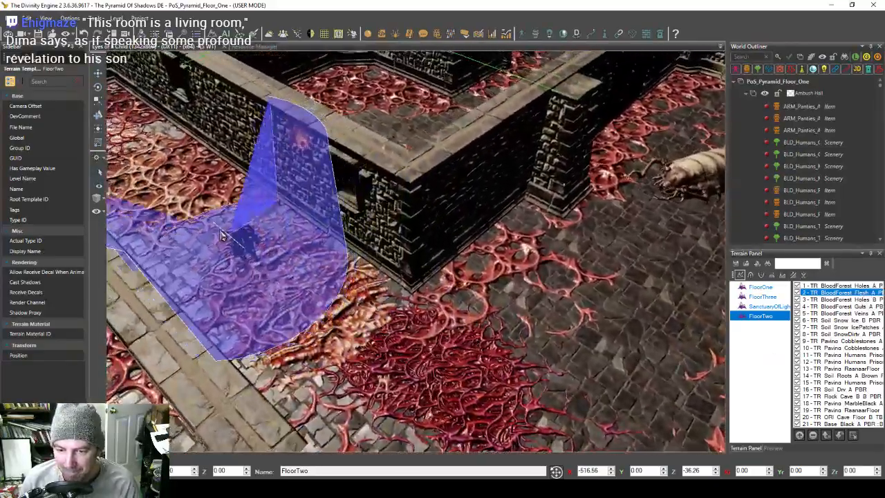
pyautogui.press('a')
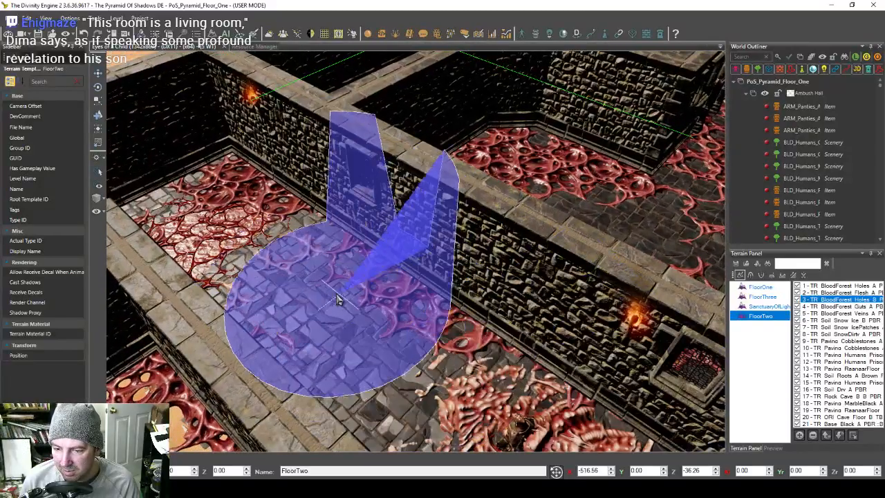
pyautogui.moveTo(434, 311)
pyautogui.mouseDown(button='middle')
pyautogui.moveTo(390, 269)
pyautogui.moveTo(395, 293)
pyautogui.moveTo(510, 290)
pyautogui.mouseUp(button='middle')
pyautogui.press('w')
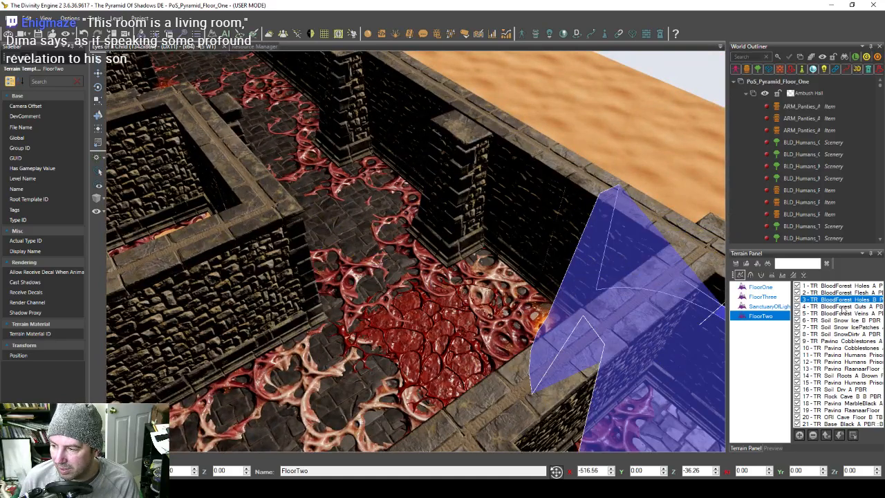
pyautogui.moveTo(411, 316)
pyautogui.keyDown('shift'); pyautogui.mouseDown()
pyautogui.moveTo(478, 342)
pyautogui.moveTo(510, 291)
pyautogui.mouseUp(); pyautogui.keyUp('shift')
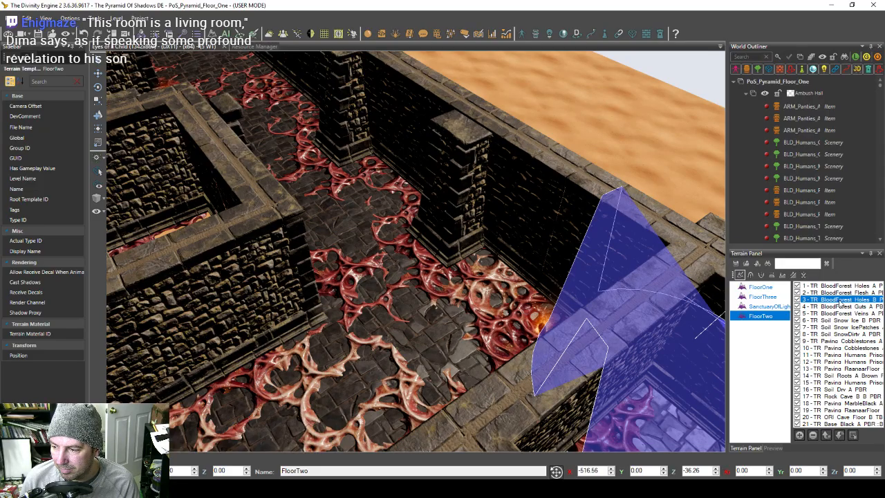
# Step: Scatter layer 3 BloodForest Holes B over the paving around the grub and beside the torch-lit pillar
pyautogui.moveTo(278, 269)
pyautogui.mouseDown(button='middle')
pyautogui.moveTo(366, 282)
pyautogui.moveTo(222, 283)
pyautogui.moveTo(511, 353)
pyautogui.moveTo(318, 294)
pyautogui.moveTo(339, 307)
pyautogui.moveTo(292, 327)
pyautogui.moveTo(377, 321)
pyautogui.moveTo(350, 220)
pyautogui.moveTo(358, 281)
pyautogui.mouseUp(button='middle')
pyautogui.moveTo(322, 313)
pyautogui.mouseDown(button='middle')
pyautogui.moveTo(373, 297)
pyautogui.moveTo(460, 228)
pyautogui.moveTo(405, 326)
pyautogui.moveTo(386, 302)
pyautogui.moveTo(467, 294)
pyautogui.moveTo(424, 299)
pyautogui.moveTo(453, 299)
pyautogui.moveTo(378, 266)
pyautogui.moveTo(325, 280)
pyautogui.moveTo(424, 329)
pyautogui.mouseUp(button='middle')
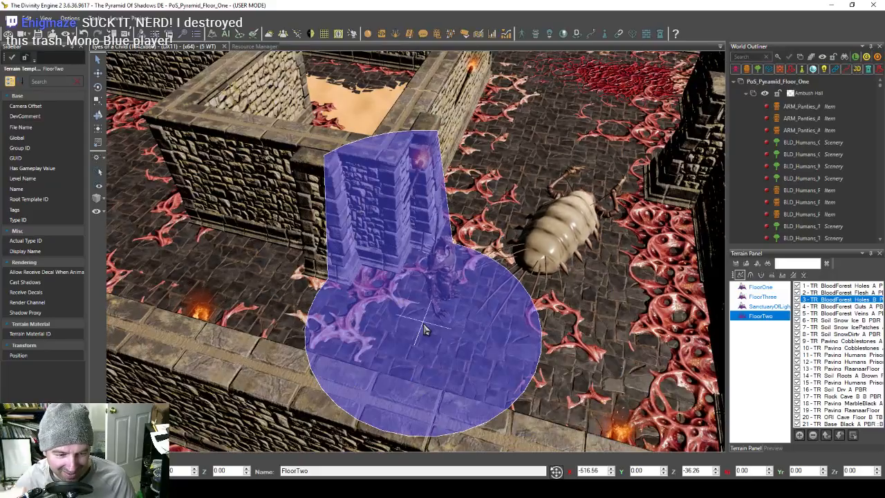
pyautogui.moveTo(414, 327)
pyautogui.mouseDown(button='middle')
pyautogui.moveTo(376, 286)
pyautogui.moveTo(316, 296)
pyautogui.moveTo(489, 315)
pyautogui.moveTo(422, 222)
pyautogui.mouseUp(button='middle')
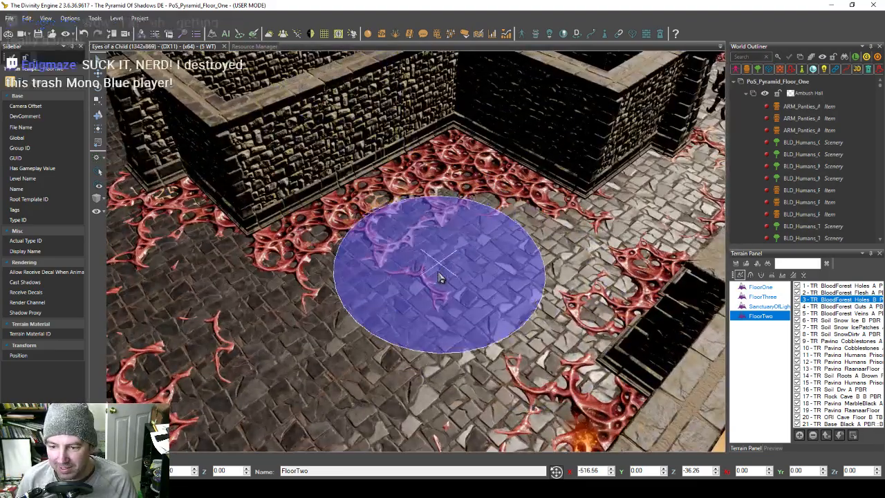
# Step: Blend layer 3 BloodForest Holes B around the inner wall corner of the paved hall, over the existing flesh edges
pyautogui.moveTo(440, 278)
pyautogui.mouseDown(button='middle')
pyautogui.moveTo(386, 315)
pyautogui.moveTo(365, 316)
pyautogui.mouseUp(button='middle')
pyautogui.moveTo(360, 316); pyautogui.dragTo(366, 314, button='middle')
pyautogui.press('w')
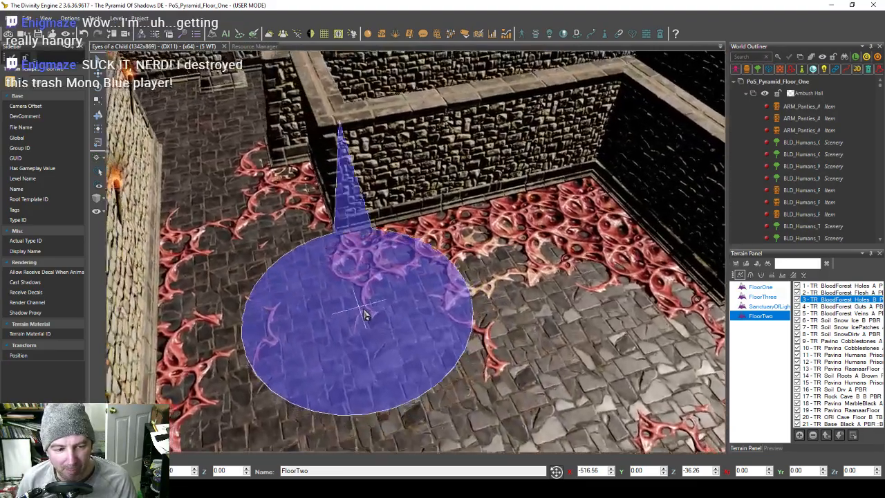
pyautogui.press('w')
pyautogui.moveTo(362, 308)
pyautogui.mouseDown()
pyautogui.moveTo(336, 290)
pyautogui.moveTo(273, 303)
pyautogui.moveTo(219, 355)
pyautogui.mouseUp()
pyautogui.press('a')
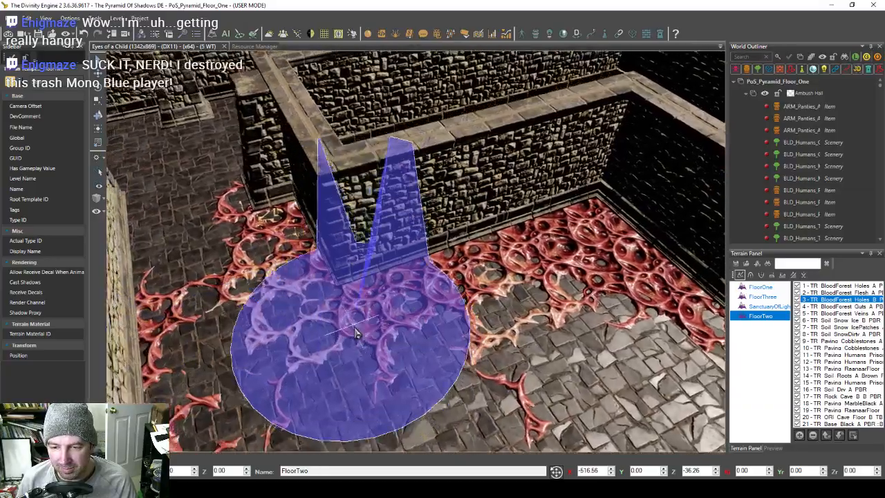
# Step: Extend layer 3 BloodForest Holes B along the wall of the narrow paved corridor leading away from the grub
pyautogui.moveTo(355, 355)
pyautogui.mouseDown(button='middle')
pyautogui.moveTo(398, 336)
pyautogui.moveTo(363, 259)
pyautogui.mouseUp(button='middle')
pyautogui.moveTo(363, 258); pyautogui.dragTo(429, 319)
pyautogui.press('a')
pyautogui.press('s')
pyautogui.moveTo(346, 292)
pyautogui.mouseDown()
pyautogui.moveTo(415, 310)
pyautogui.moveTo(438, 297)
pyautogui.mouseUp()
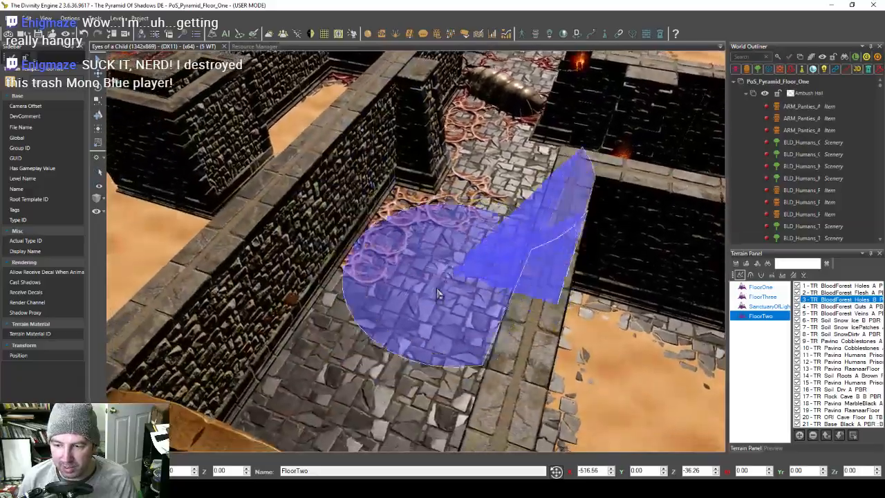
# Step: Paint layer 3 BloodForest Holes B along the walls of the corridor in front of the glowing stone face
pyautogui.press('s')
pyautogui.moveTo(412, 293)
pyautogui.mouseDown(button='middle')
pyautogui.moveTo(427, 311)
pyautogui.moveTo(369, 302)
pyautogui.mouseUp(button='middle')
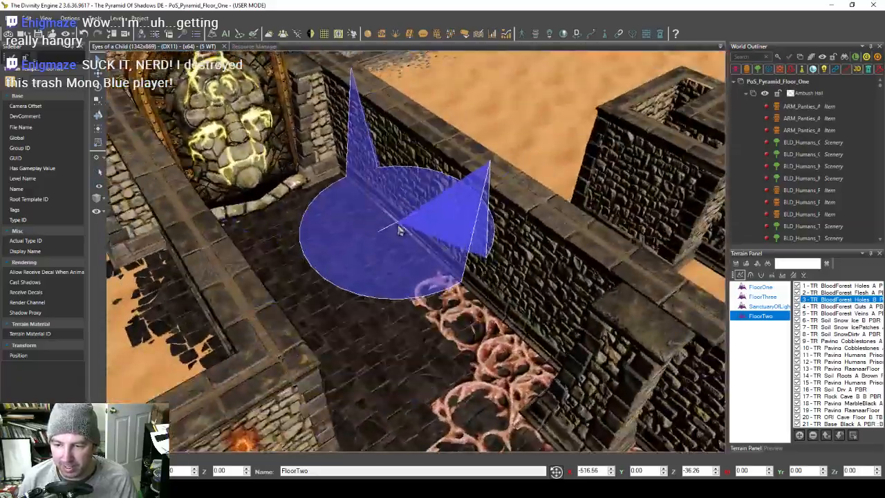
pyautogui.moveTo(399, 231)
pyautogui.mouseDown()
pyautogui.moveTo(355, 293)
pyautogui.moveTo(328, 309)
pyautogui.mouseUp()
pyautogui.moveTo(328, 309); pyautogui.dragTo(505, 304, button='middle')
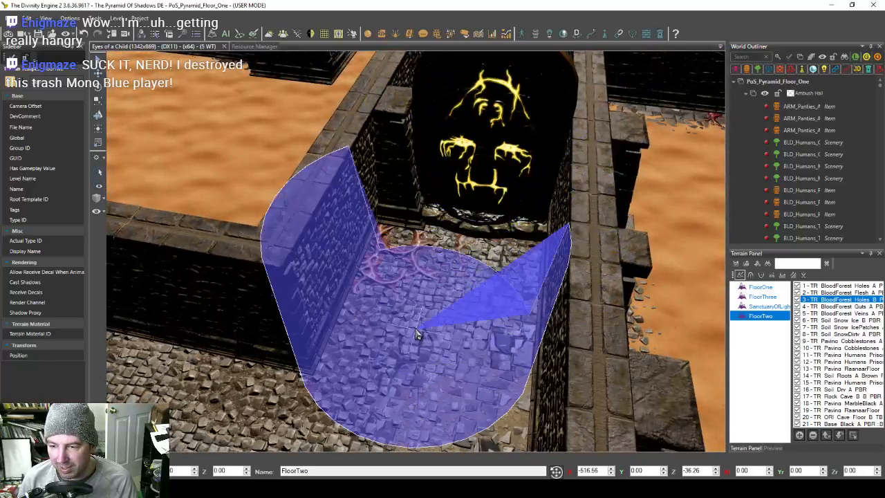
# Step: Overlay layer 4 BloodForest Guts on the floor before the glowing stone face and around the adjoining wall corner
pyautogui.moveTo(417, 334); pyautogui.dragTo(519, 320, button='middle')
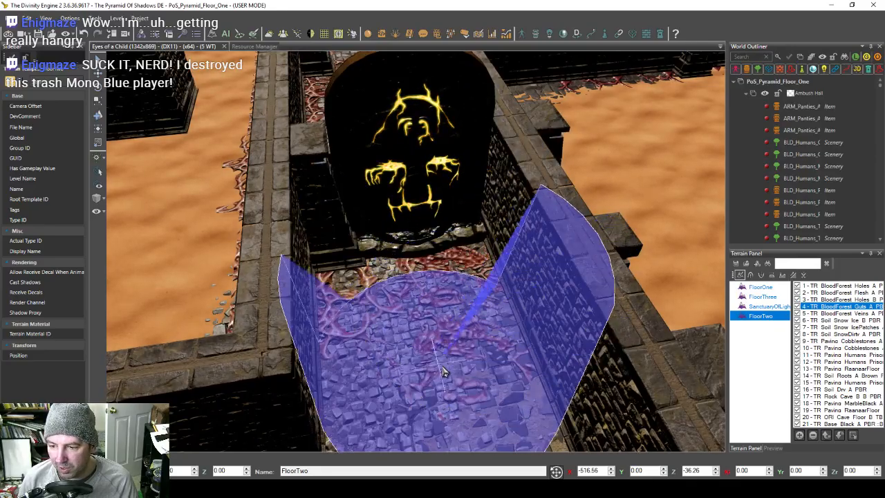
pyautogui.moveTo(491, 379)
pyautogui.mouseDown(button='middle')
pyautogui.moveTo(657, 303)
pyautogui.moveTo(627, 275)
pyautogui.moveTo(432, 207)
pyautogui.mouseUp(button='middle')
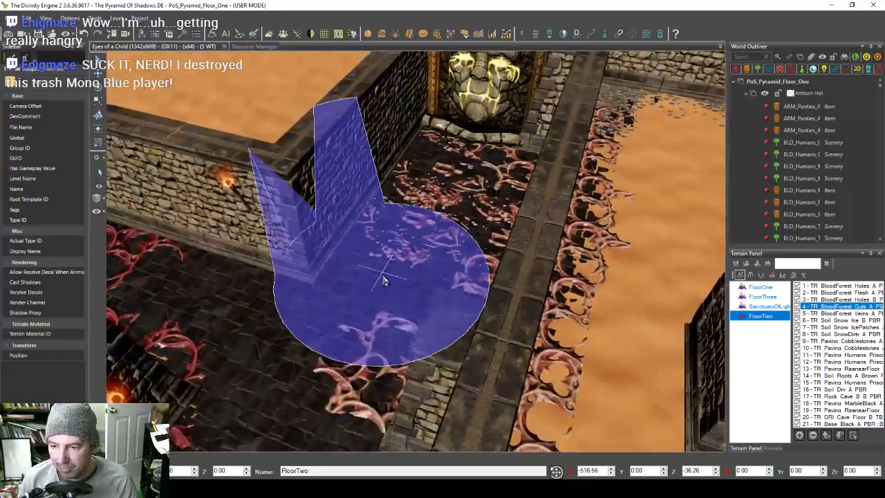
pyautogui.moveTo(384, 280)
pyautogui.mouseDown(button='middle')
pyautogui.moveTo(359, 296)
pyautogui.moveTo(477, 339)
pyautogui.mouseUp(button='middle')
pyautogui.moveTo(413, 345)
pyautogui.mouseDown(button='middle')
pyautogui.moveTo(221, 388)
pyautogui.moveTo(377, 235)
pyautogui.moveTo(415, 256)
pyautogui.moveTo(367, 323)
pyautogui.mouseUp(button='middle')
# Step: Spread layer 4 BloodForest Guts across the torch-lit paved hall, from the inner wall corner toward the outer wall
pyautogui.moveTo(467, 282)
pyautogui.mouseDown(button='middle')
pyautogui.moveTo(498, 203)
pyautogui.moveTo(399, 249)
pyautogui.mouseUp(button='middle')
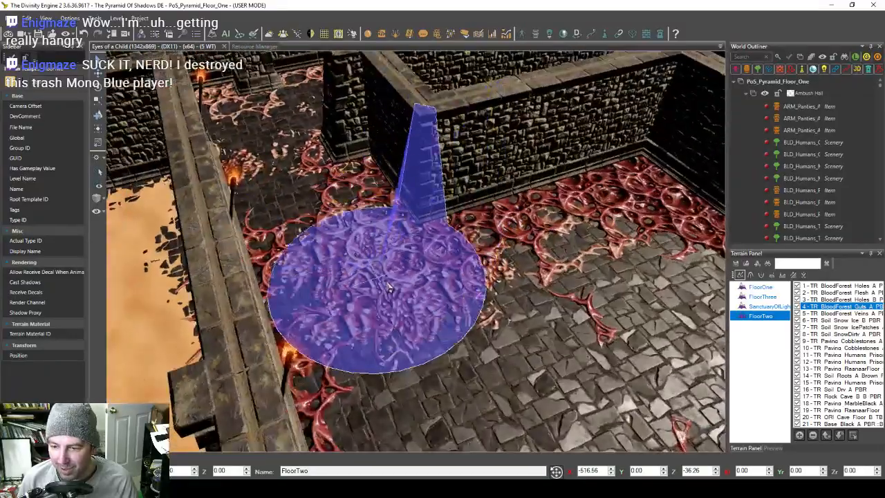
pyautogui.moveTo(513, 292)
pyautogui.mouseDown(button='middle')
pyautogui.moveTo(321, 259)
pyautogui.moveTo(448, 268)
pyautogui.mouseUp(button='middle')
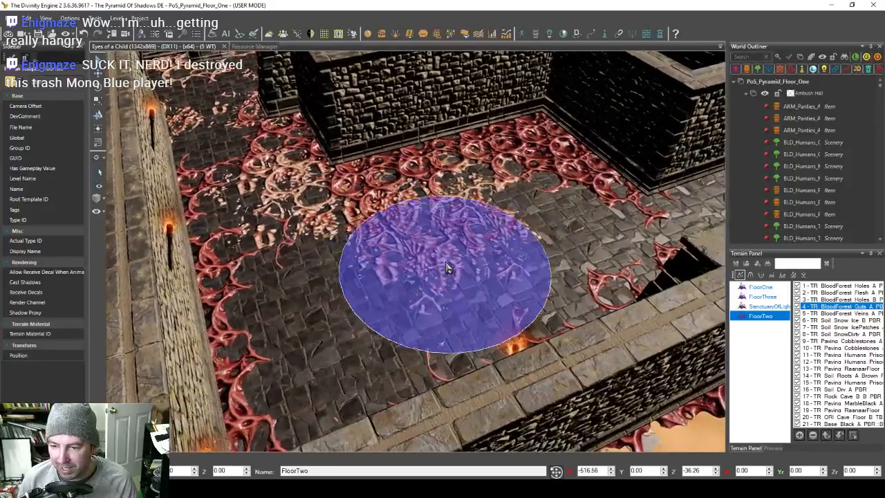
pyautogui.moveTo(359, 304); pyautogui.dragTo(422, 329)
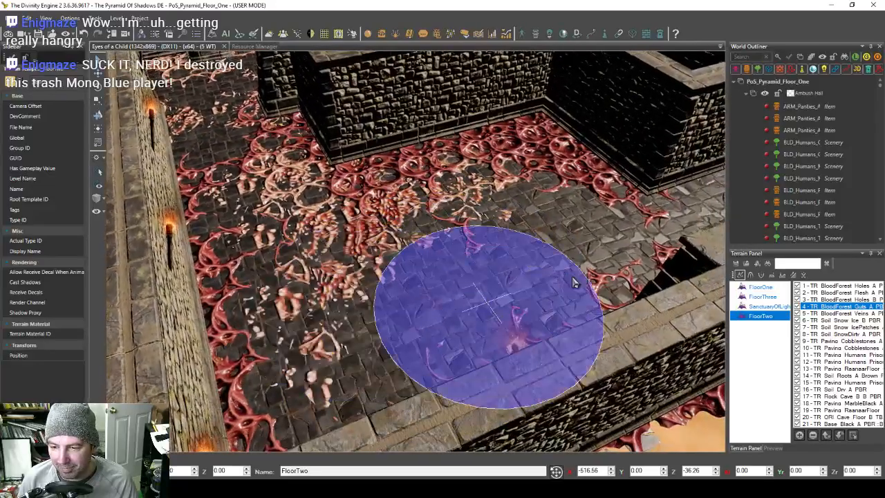
# Step: Paint layer 4 BloodForest Guts around the grub and along the walls and corners of the winged creature's room
pyautogui.moveTo(588, 228)
pyautogui.mouseDown(button='middle')
pyautogui.moveTo(427, 276)
pyautogui.moveTo(423, 291)
pyautogui.moveTo(496, 235)
pyautogui.moveTo(508, 260)
pyautogui.moveTo(523, 194)
pyautogui.moveTo(461, 184)
pyautogui.moveTo(466, 231)
pyautogui.moveTo(385, 274)
pyautogui.moveTo(482, 273)
pyautogui.moveTo(341, 202)
pyautogui.moveTo(381, 274)
pyautogui.moveTo(379, 302)
pyautogui.mouseUp(button='middle')
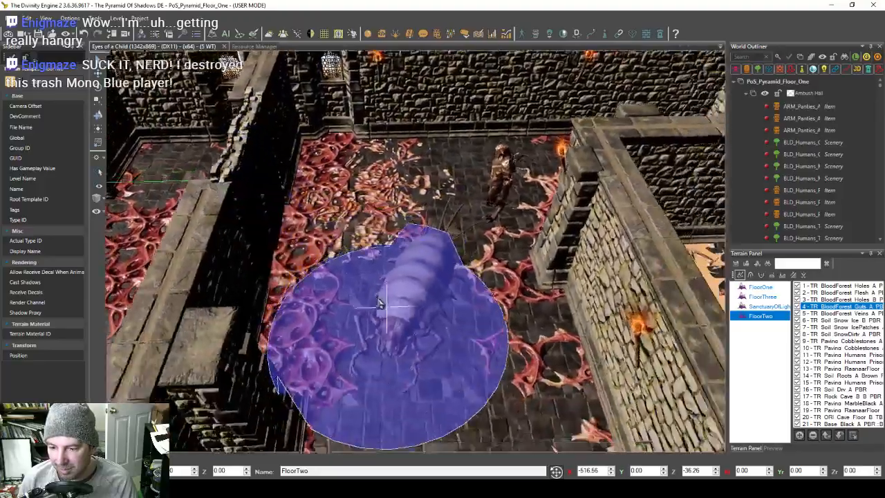
pyautogui.moveTo(379, 302)
pyautogui.mouseDown()
pyautogui.moveTo(391, 342)
pyautogui.moveTo(477, 355)
pyautogui.moveTo(456, 329)
pyautogui.moveTo(344, 335)
pyautogui.mouseUp()
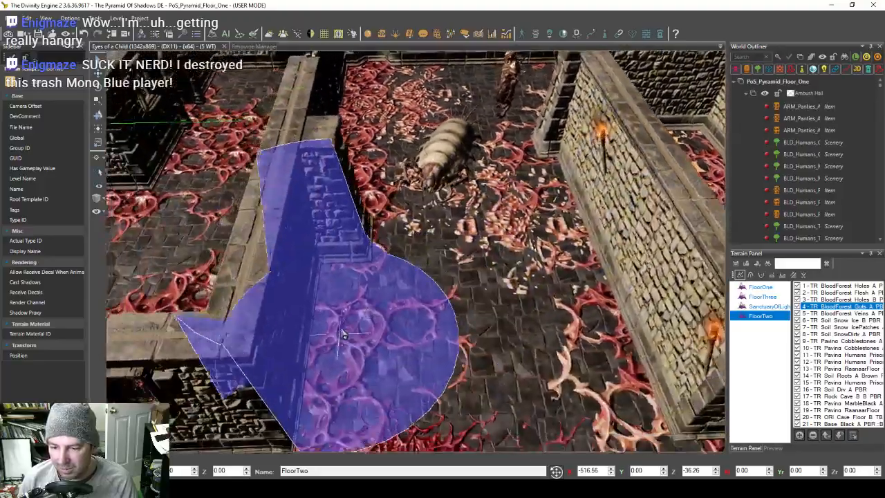
pyautogui.moveTo(344, 335)
pyautogui.mouseDown(button='middle')
pyautogui.moveTo(350, 360)
pyautogui.moveTo(237, 388)
pyautogui.moveTo(468, 325)
pyautogui.moveTo(247, 297)
pyautogui.moveTo(208, 338)
pyautogui.moveTo(267, 394)
pyautogui.moveTo(357, 347)
pyautogui.moveTo(316, 256)
pyautogui.moveTo(366, 277)
pyautogui.moveTo(340, 220)
pyautogui.moveTo(395, 228)
pyautogui.moveTo(346, 425)
pyautogui.moveTo(389, 258)
pyautogui.moveTo(377, 256)
pyautogui.moveTo(291, 387)
pyautogui.moveTo(356, 205)
pyautogui.moveTo(416, 262)
pyautogui.moveTo(297, 148)
pyautogui.moveTo(326, 227)
pyautogui.moveTo(306, 188)
pyautogui.moveTo(378, 266)
pyautogui.moveTo(355, 257)
pyautogui.moveTo(470, 280)
pyautogui.moveTo(464, 296)
pyautogui.moveTo(424, 228)
pyautogui.moveTo(414, 162)
pyautogui.moveTo(464, 118)
pyautogui.moveTo(518, 221)
pyautogui.moveTo(520, 250)
pyautogui.moveTo(474, 312)
pyautogui.moveTo(403, 336)
pyautogui.moveTo(368, 261)
pyautogui.moveTo(427, 222)
pyautogui.moveTo(410, 170)
pyautogui.moveTo(361, 162)
pyautogui.moveTo(326, 187)
pyautogui.moveTo(388, 260)
pyautogui.moveTo(464, 217)
pyautogui.moveTo(445, 208)
pyautogui.moveTo(444, 117)
pyautogui.moveTo(517, 234)
pyautogui.moveTo(484, 238)
pyautogui.moveTo(473, 172)
pyautogui.moveTo(421, 203)
pyautogui.moveTo(485, 201)
pyautogui.moveTo(432, 211)
pyautogui.moveTo(438, 189)
pyautogui.moveTo(436, 200)
pyautogui.moveTo(408, 183)
pyautogui.moveTo(469, 216)
pyautogui.moveTo(438, 200)
pyautogui.moveTo(442, 255)
pyautogui.moveTo(491, 229)
pyautogui.moveTo(366, 208)
pyautogui.moveTo(360, 236)
pyautogui.moveTo(416, 299)
pyautogui.moveTo(339, 223)
pyautogui.mouseUp(button='middle')
pyautogui.moveTo(328, 287)
pyautogui.mouseDown(button='middle')
pyautogui.moveTo(229, 131)
pyautogui.moveTo(302, 205)
pyautogui.moveTo(325, 208)
pyautogui.moveTo(366, 168)
pyautogui.mouseUp(button='middle')
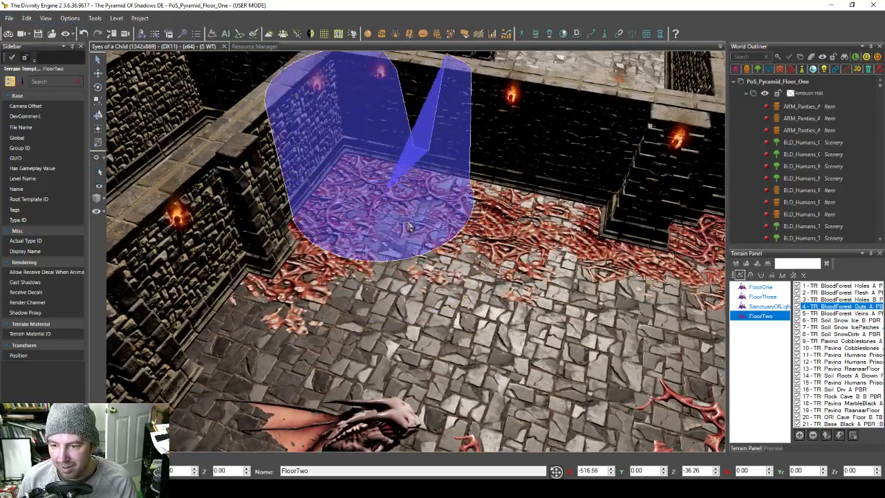
pyautogui.moveTo(314, 309)
pyautogui.mouseDown(button='middle')
pyautogui.moveTo(355, 312)
pyautogui.moveTo(338, 304)
pyautogui.moveTo(346, 298)
pyautogui.moveTo(306, 299)
pyautogui.mouseUp(button='middle')
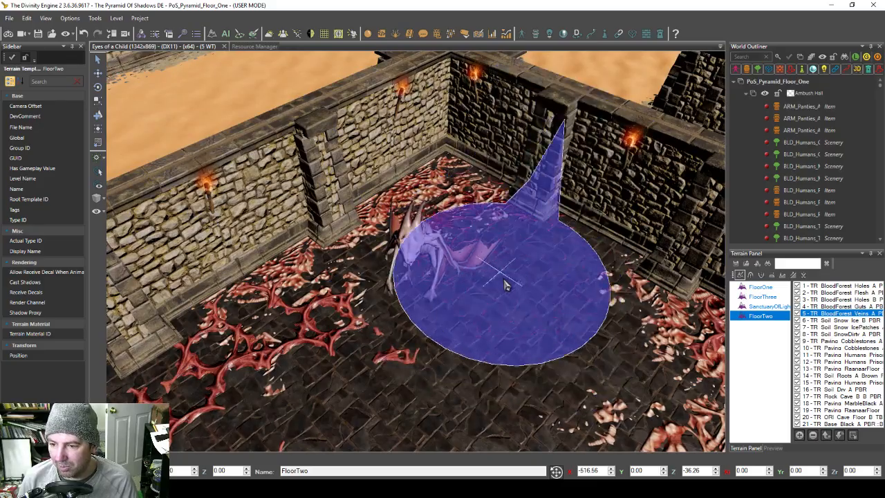
# Step: Paint layer 5 BloodForest Veins over the corners, pillared wall and flesh patches of the winged creature's room
pyautogui.moveTo(504, 285)
pyautogui.mouseDown(button='middle')
pyautogui.moveTo(461, 303)
pyautogui.moveTo(547, 300)
pyautogui.moveTo(499, 182)
pyautogui.mouseUp(button='middle')
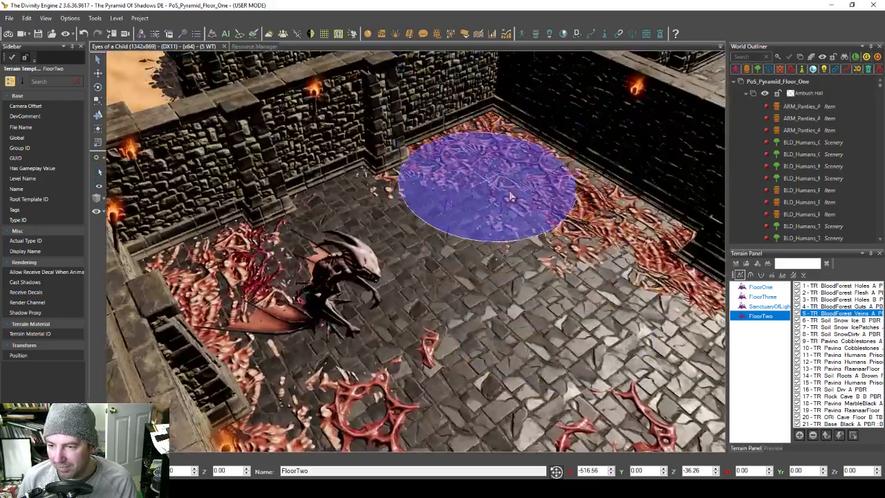
pyautogui.moveTo(578, 274)
pyautogui.mouseDown(button='middle')
pyautogui.moveTo(468, 198)
pyautogui.moveTo(603, 267)
pyautogui.moveTo(406, 282)
pyautogui.moveTo(484, 214)
pyautogui.moveTo(381, 231)
pyautogui.mouseUp(button='middle')
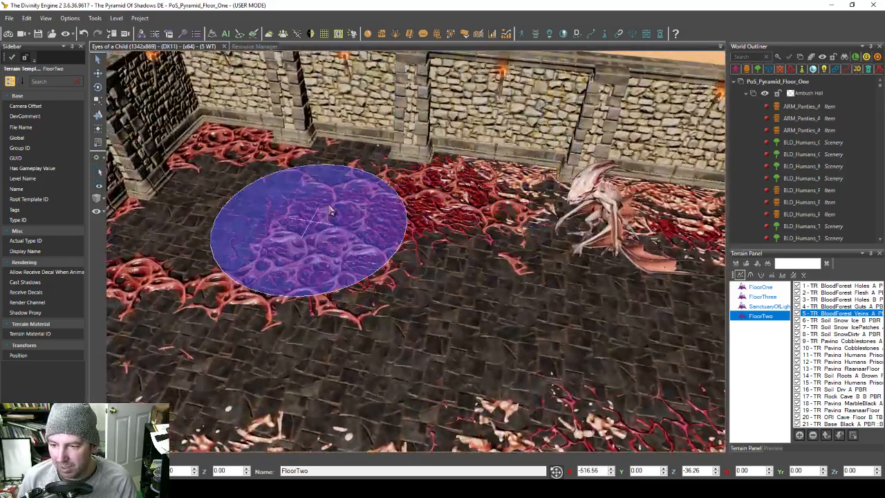
pyautogui.moveTo(330, 212)
pyautogui.mouseDown(button='middle')
pyautogui.moveTo(458, 231)
pyautogui.moveTo(386, 319)
pyautogui.moveTo(289, 239)
pyautogui.mouseUp(button='middle')
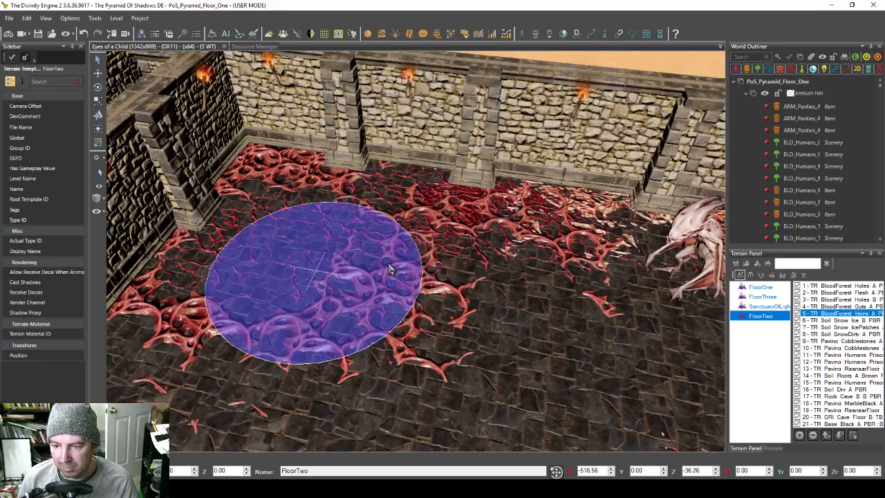
pyautogui.moveTo(316, 266)
pyautogui.mouseDown(button='middle')
pyautogui.moveTo(405, 293)
pyautogui.moveTo(389, 300)
pyautogui.moveTo(537, 198)
pyautogui.moveTo(449, 263)
pyautogui.moveTo(527, 242)
pyautogui.moveTo(457, 235)
pyautogui.moveTo(489, 230)
pyautogui.mouseUp(button='middle')
# Step: Run layer 5 BloodForest Veins through the corridor junctions and around the wall corner near the glowing stone face
pyautogui.moveTo(538, 201); pyautogui.dragTo(492, 215, button='middle')
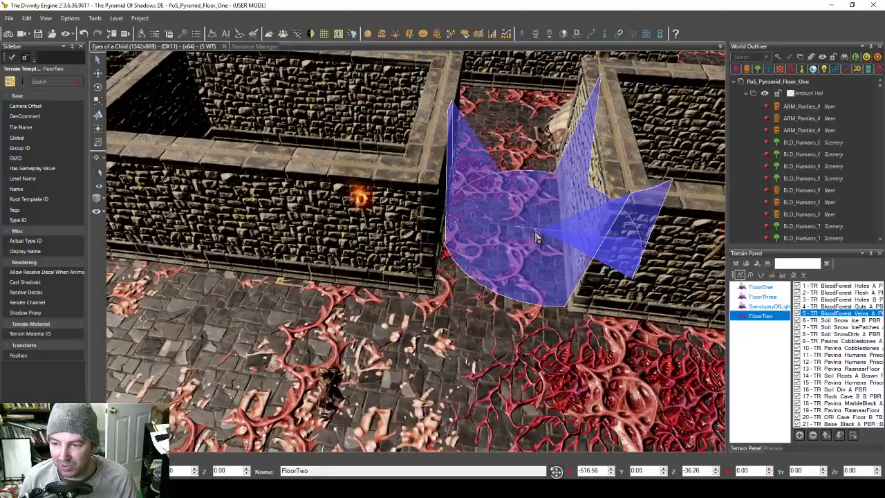
pyautogui.moveTo(538, 237)
pyautogui.mouseDown(button='middle')
pyautogui.moveTo(469, 250)
pyautogui.moveTo(454, 242)
pyautogui.moveTo(545, 270)
pyautogui.moveTo(529, 311)
pyautogui.moveTo(482, 319)
pyautogui.moveTo(438, 311)
pyautogui.moveTo(376, 253)
pyautogui.moveTo(326, 316)
pyautogui.moveTo(405, 337)
pyautogui.moveTo(435, 337)
pyautogui.moveTo(577, 270)
pyautogui.moveTo(595, 305)
pyautogui.moveTo(468, 293)
pyautogui.moveTo(326, 208)
pyautogui.moveTo(316, 257)
pyautogui.moveTo(355, 257)
pyautogui.moveTo(464, 297)
pyautogui.moveTo(439, 291)
pyautogui.mouseUp(button='middle')
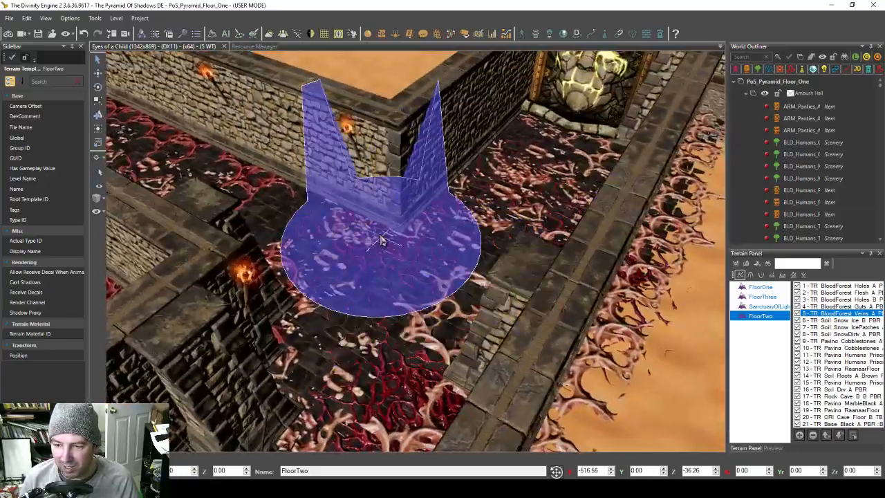
pyautogui.moveTo(424, 248)
pyautogui.mouseDown(button='middle')
pyautogui.moveTo(375, 242)
pyautogui.moveTo(406, 221)
pyautogui.moveTo(405, 191)
pyautogui.moveTo(450, 245)
pyautogui.moveTo(406, 200)
pyautogui.moveTo(357, 200)
pyautogui.moveTo(428, 248)
pyautogui.moveTo(408, 232)
pyautogui.moveTo(441, 172)
pyautogui.mouseUp(button='middle')
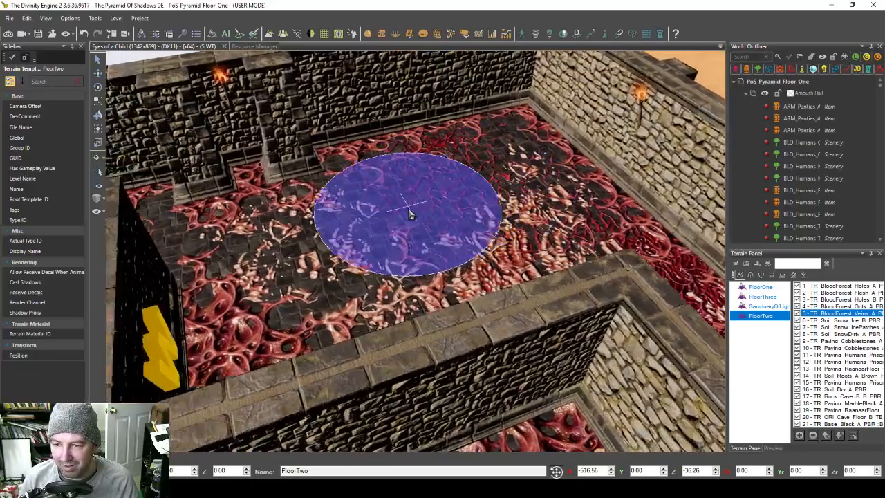
# Step: Cover the floor of the walled room with the golden object with layer 5 BloodForest Veins
pyautogui.moveTo(409, 215); pyautogui.dragTo(448, 227, button='middle')
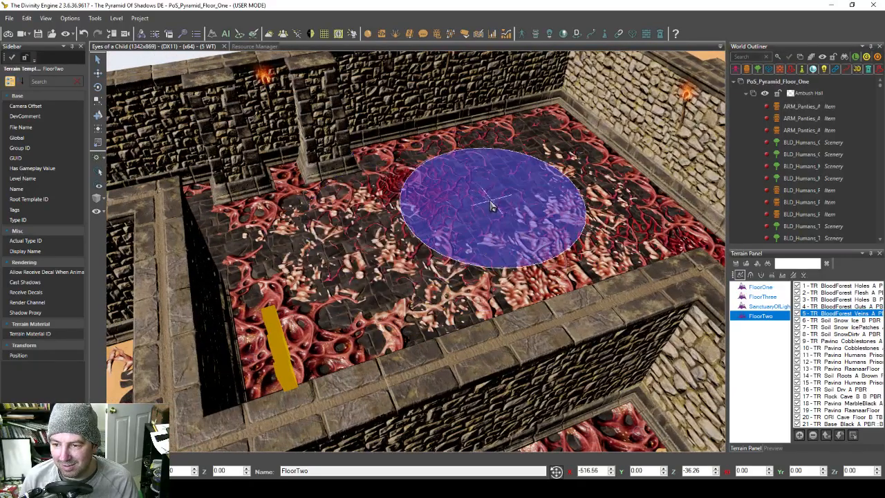
pyautogui.moveTo(512, 186)
pyautogui.mouseDown()
pyautogui.moveTo(491, 215)
pyautogui.moveTo(387, 231)
pyautogui.mouseUp()
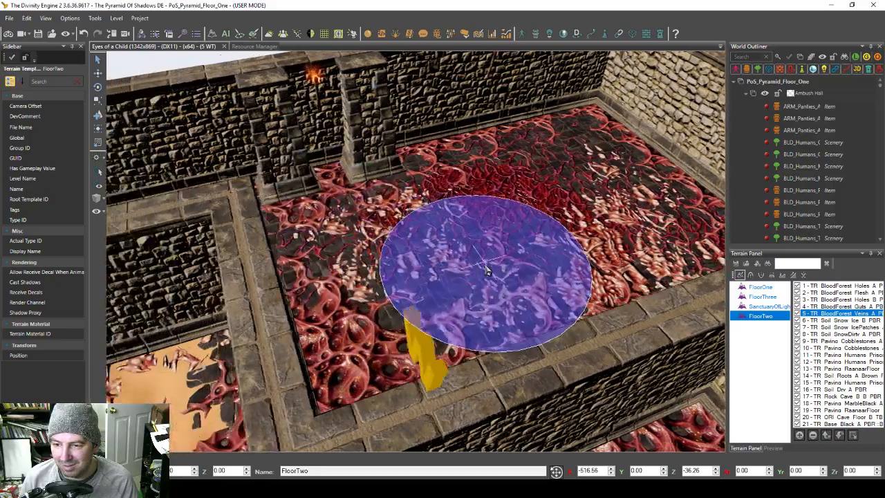
pyautogui.moveTo(471, 261); pyautogui.dragTo(391, 271, button='middle')
pyautogui.press('w')
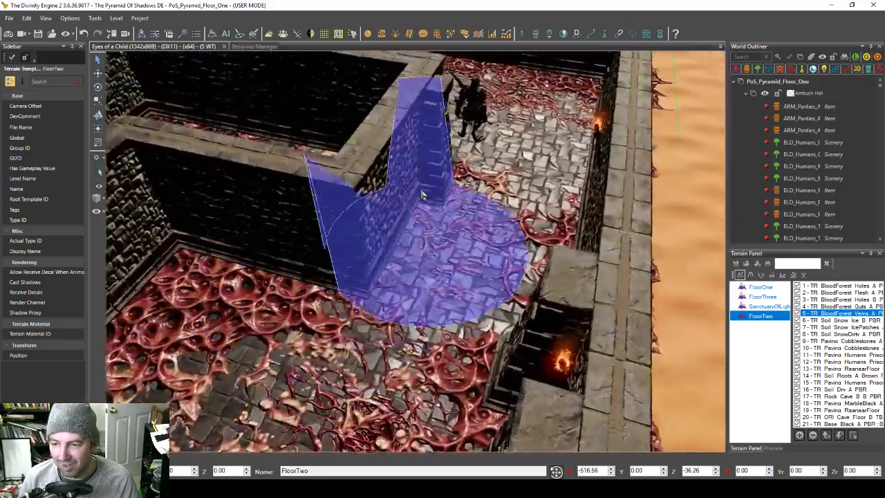
# Step: Paint layer 5 BloodForest Veins along the torch-lit outer-wall corridor and its far end near the grub
pyautogui.press('d')
pyautogui.press('w')
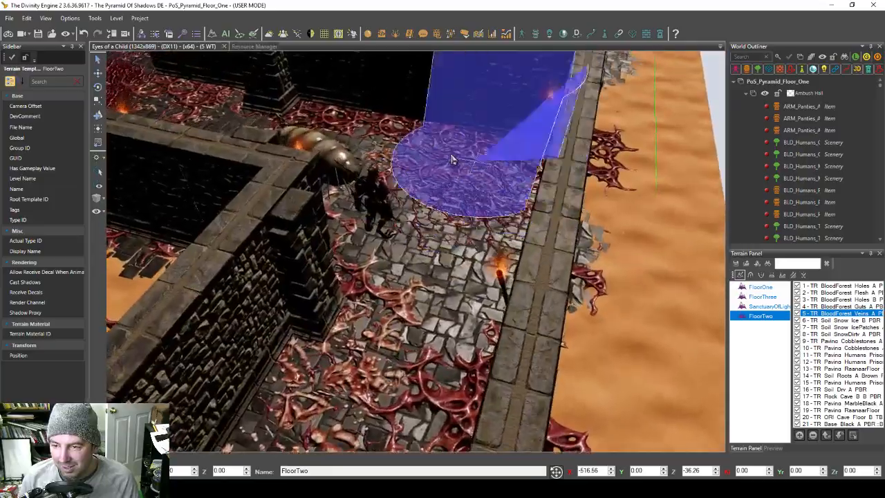
pyautogui.moveTo(453, 159)
pyautogui.mouseDown(button='middle')
pyautogui.moveTo(520, 256)
pyautogui.moveTo(490, 258)
pyautogui.moveTo(619, 257)
pyautogui.moveTo(576, 241)
pyautogui.moveTo(459, 236)
pyautogui.moveTo(479, 261)
pyautogui.moveTo(545, 257)
pyautogui.moveTo(393, 244)
pyautogui.moveTo(447, 283)
pyautogui.mouseUp(button='middle')
# Step: Paint layer 5 BloodForest Veins across the angled room and up the passage beside the glowing green tree's room
pyautogui.press('w')
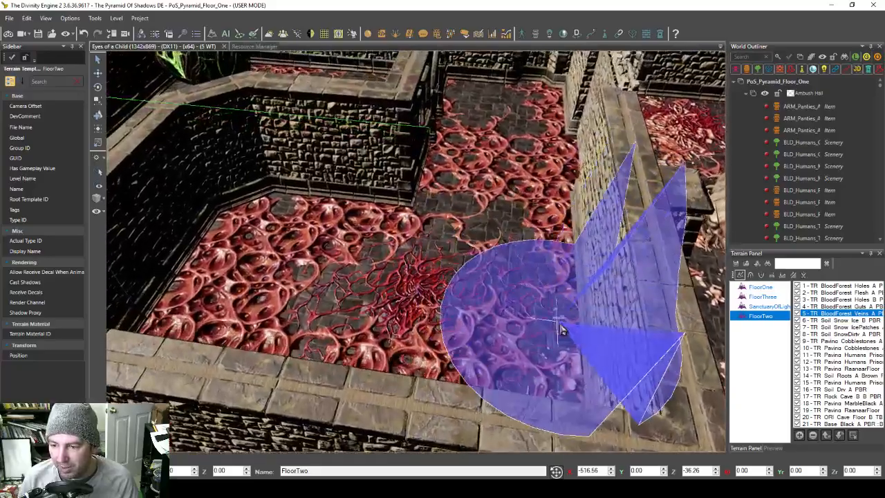
pyautogui.press('w')
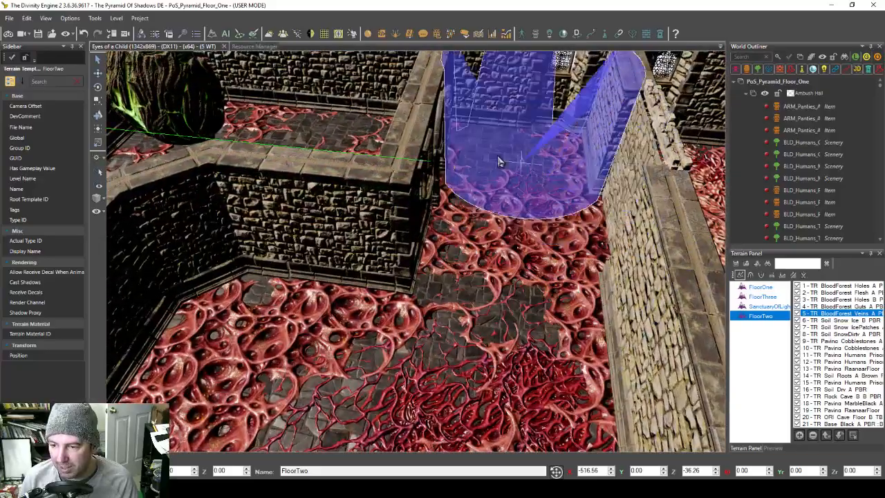
pyautogui.moveTo(533, 211)
pyautogui.mouseDown(button='middle')
pyautogui.moveTo(533, 256)
pyautogui.moveTo(403, 315)
pyautogui.moveTo(521, 315)
pyautogui.mouseUp(button='middle')
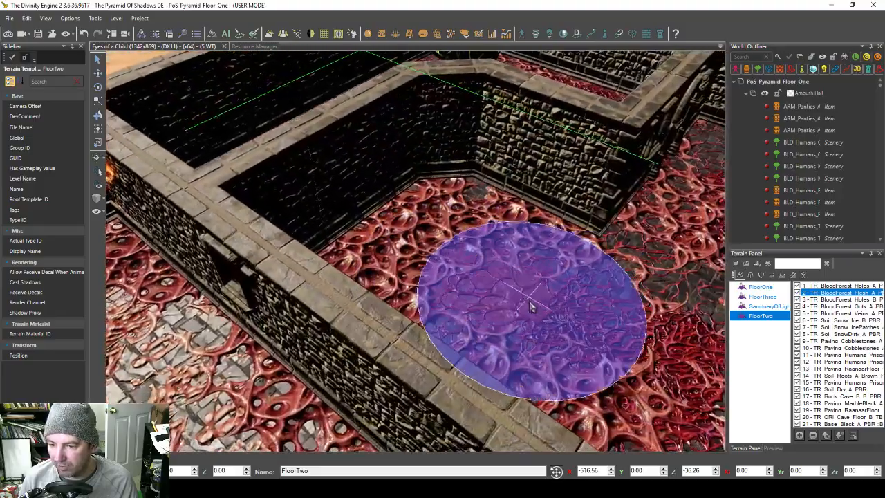
# Step: Add layer 2 BloodForest Flesh patches in the angled room and along the wall of the grub's corridor
pyautogui.moveTo(532, 306)
pyautogui.mouseDown(button='middle')
pyautogui.moveTo(603, 300)
pyautogui.moveTo(571, 308)
pyautogui.mouseUp(button='middle')
pyautogui.press('a')
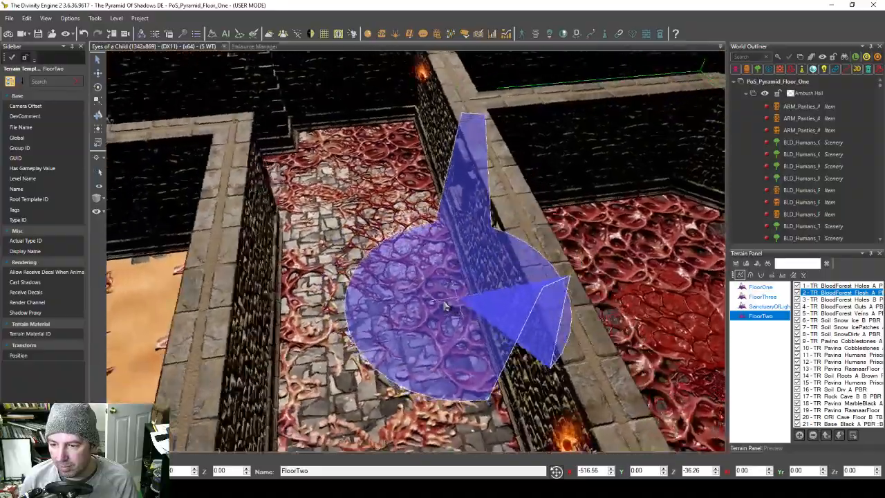
pyautogui.moveTo(445, 307)
pyautogui.mouseDown(button='middle')
pyautogui.moveTo(233, 280)
pyautogui.moveTo(383, 262)
pyautogui.moveTo(409, 267)
pyautogui.moveTo(380, 285)
pyautogui.moveTo(434, 287)
pyautogui.moveTo(443, 271)
pyautogui.mouseUp(button='middle')
pyautogui.press('w')
pyautogui.press('w')
pyautogui.moveTo(532, 292)
pyautogui.mouseDown(button='middle')
pyautogui.moveTo(505, 297)
pyautogui.moveTo(576, 306)
pyautogui.moveTo(575, 259)
pyautogui.mouseUp(button='middle')
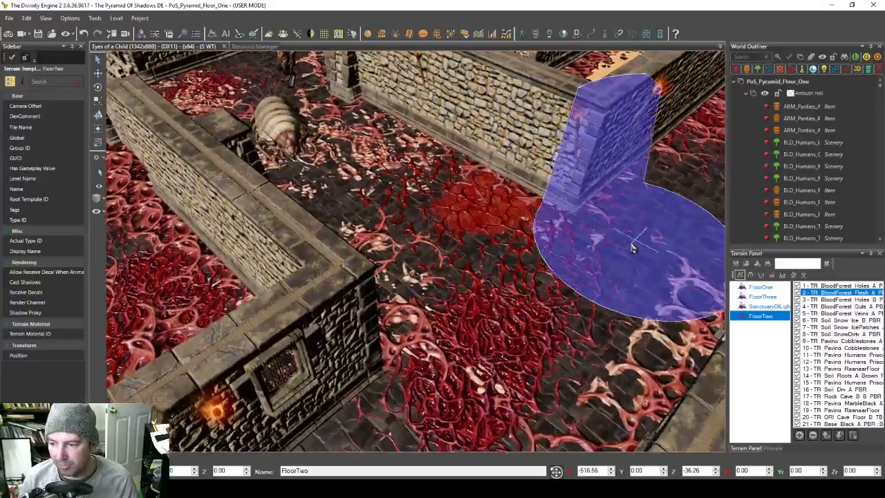
# Step: Survey the BloodForest corridors, the great hall with the red ring and the sandy passages leading off it
pyautogui.moveTo(632, 248)
pyautogui.mouseDown(button='middle')
pyautogui.moveTo(474, 277)
pyautogui.moveTo(231, 82)
pyautogui.mouseUp(button='middle')
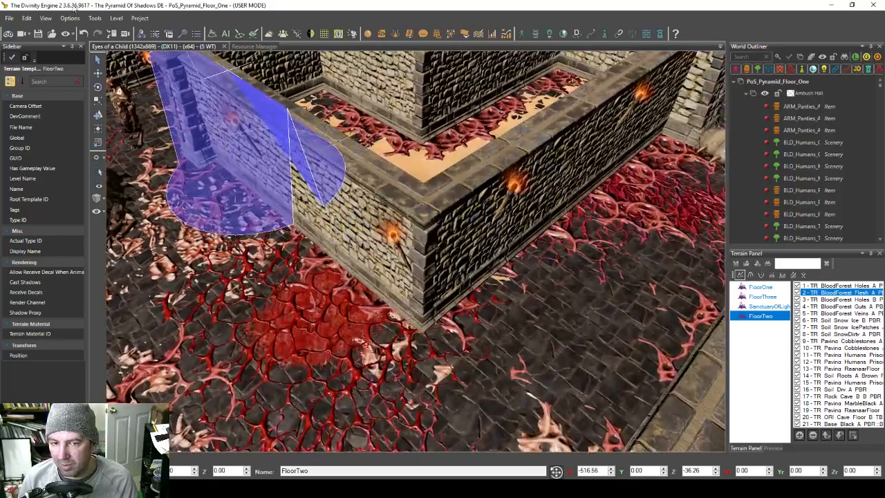
pyautogui.scroll(-3, 266, 129)
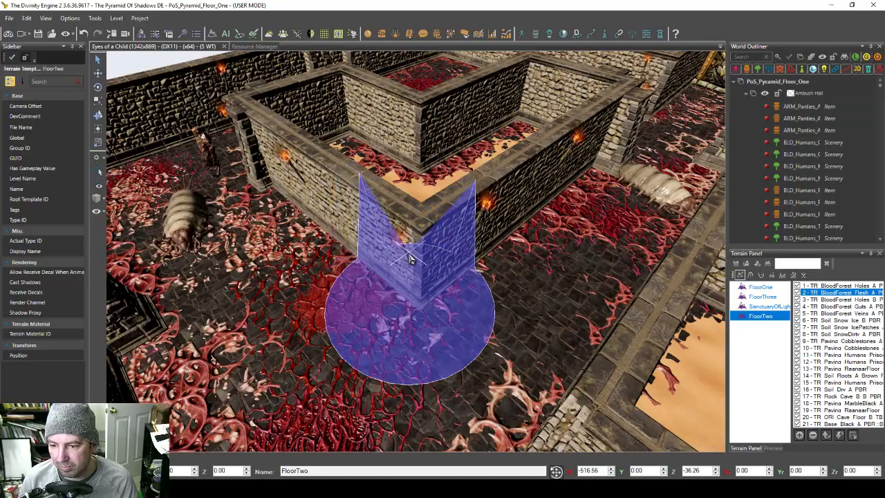
pyautogui.scroll(-6, 411, 258)
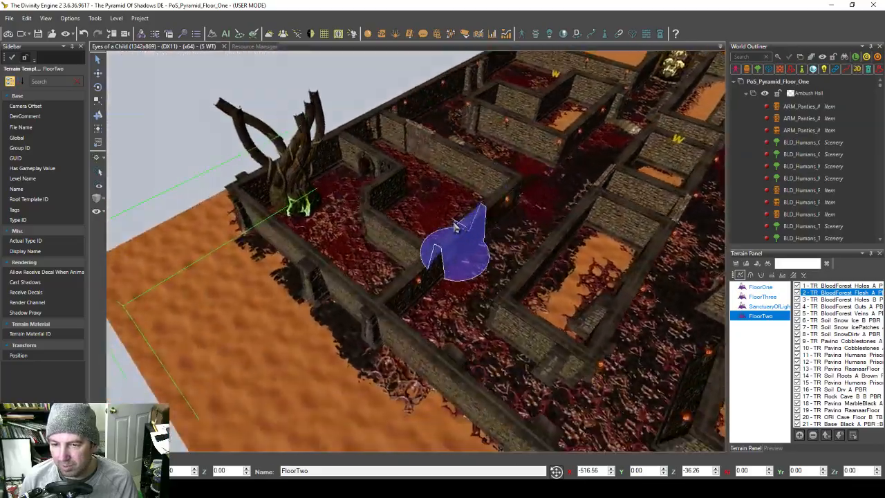
pyautogui.moveTo(455, 228); pyautogui.dragTo(406, 214, button='middle')
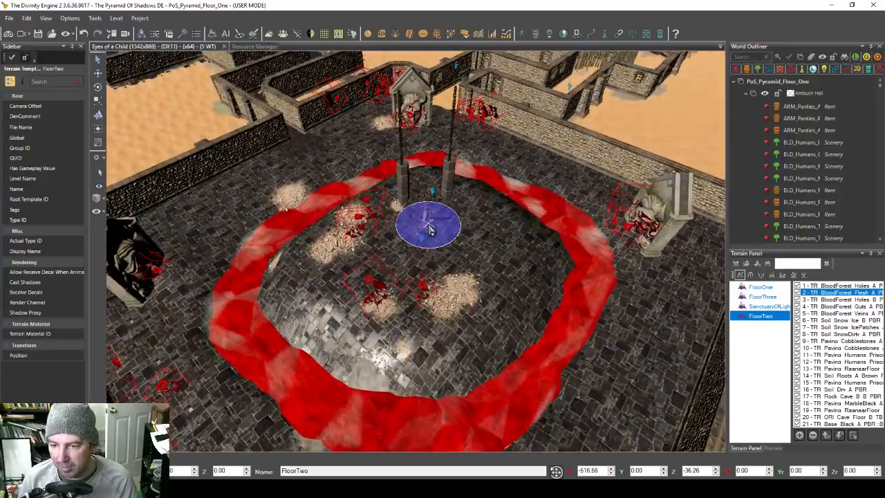
pyautogui.press('d')
pyautogui.press('w')
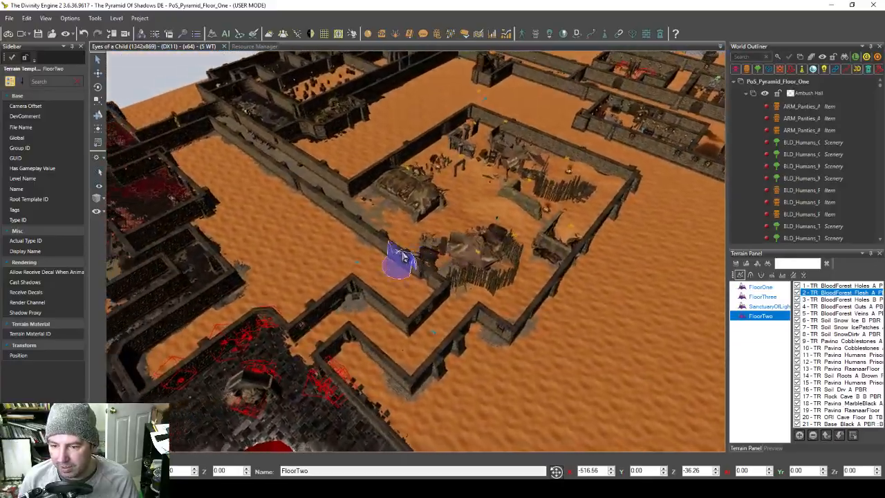
pyautogui.press('d')
pyautogui.press('w')
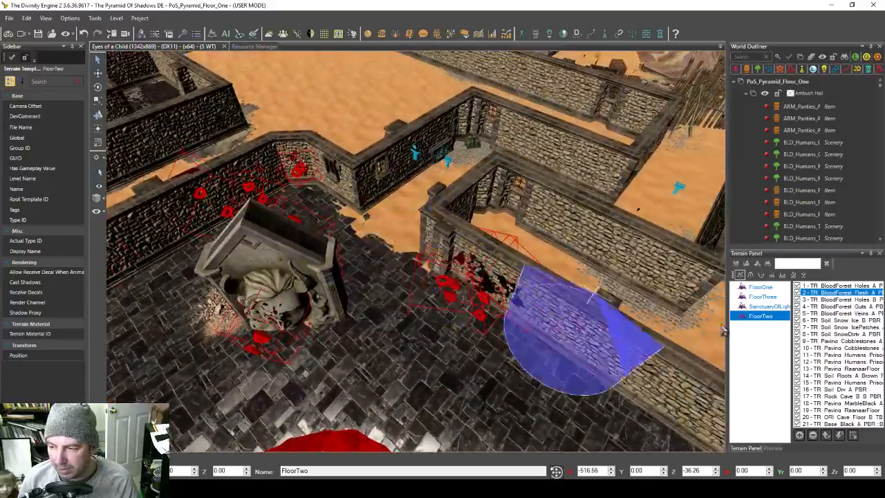
# Step: Paint layer 18 Paving MarbleBlack over the sand from the hall's corner opening along the passage to its plant-filled end
pyautogui.click(857, 403)
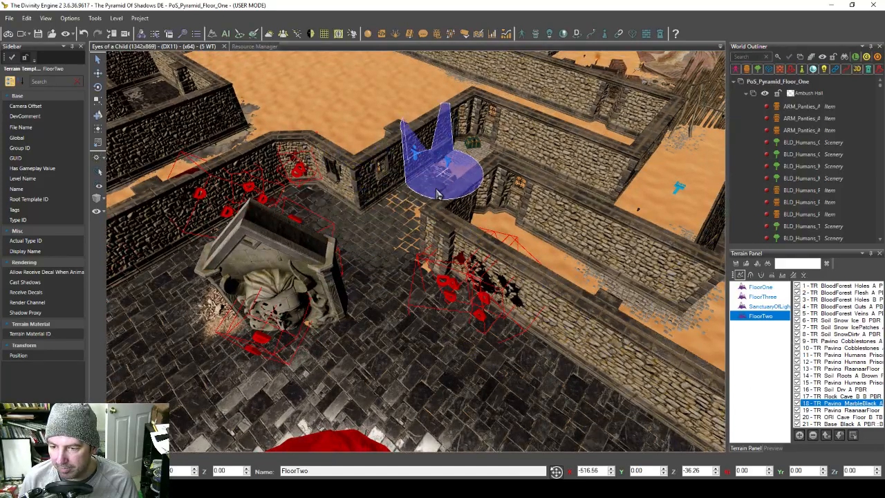
pyautogui.press('d')
pyautogui.scroll(5, 443, 220)
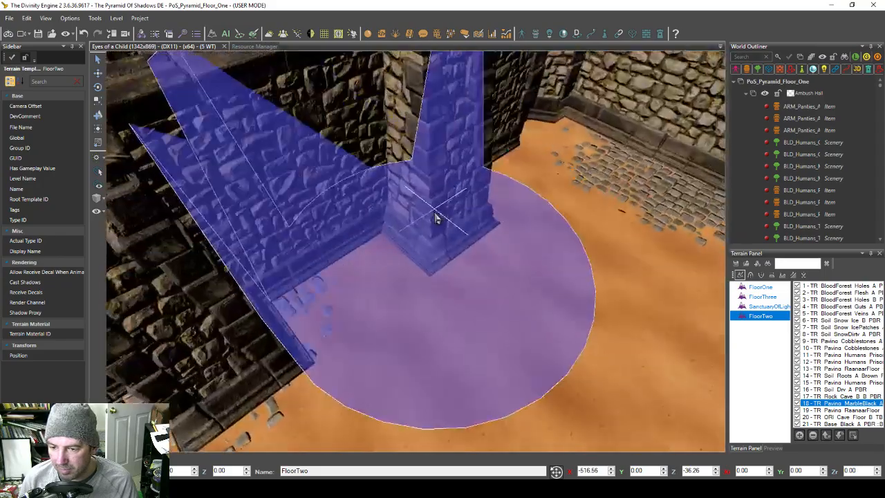
pyautogui.scroll(-4, 439, 219)
pyautogui.press('w')
pyautogui.press('a')
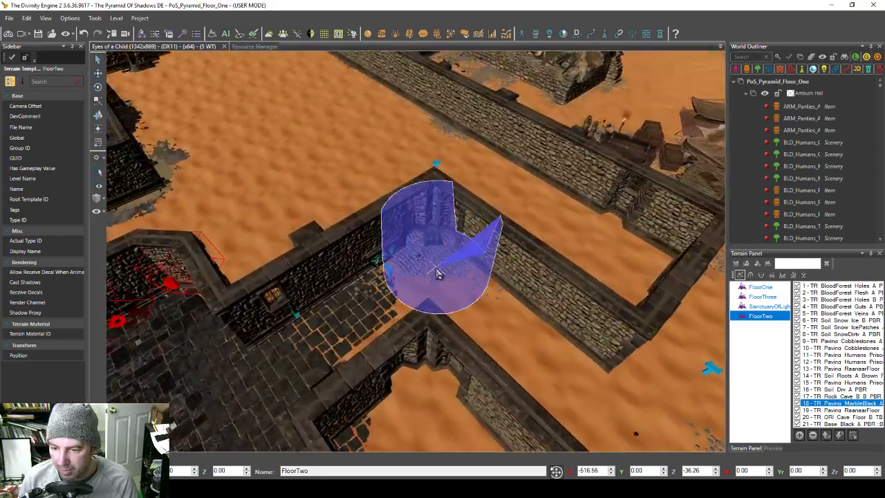
pyautogui.moveTo(438, 277)
pyautogui.mouseDown()
pyautogui.moveTo(336, 321)
pyautogui.moveTo(413, 340)
pyautogui.moveTo(517, 349)
pyautogui.moveTo(402, 274)
pyautogui.moveTo(482, 336)
pyautogui.moveTo(464, 323)
pyautogui.moveTo(458, 378)
pyautogui.moveTo(485, 385)
pyautogui.moveTo(468, 373)
pyautogui.moveTo(493, 366)
pyautogui.moveTo(465, 274)
pyautogui.moveTo(531, 278)
pyautogui.moveTo(348, 296)
pyautogui.mouseUp()
# Step: Extend layer 18 Paving MarbleBlack around the passage's corner and into the small alcove beside the hall wall
pyautogui.press('d')
pyautogui.press('d')
pyautogui.press('s')
pyautogui.press('d')
pyautogui.press('s')
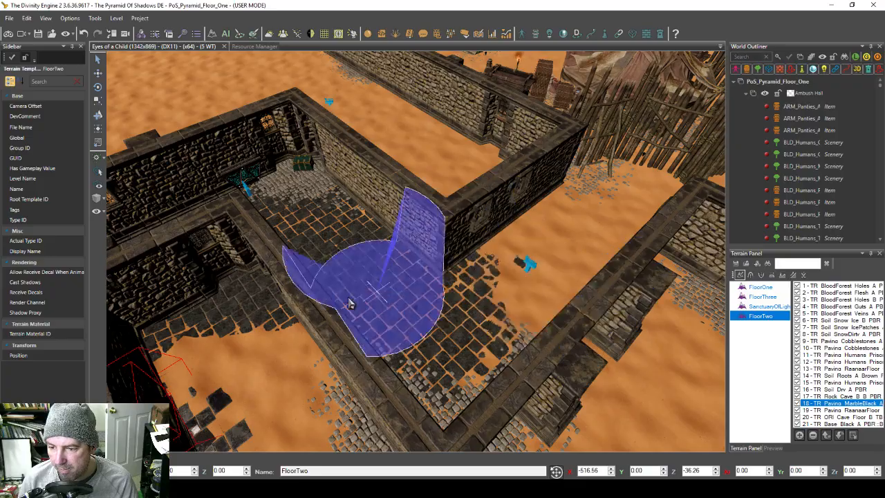
pyautogui.press('a')
pyautogui.press('s')
pyautogui.press('a')
pyautogui.press('s')
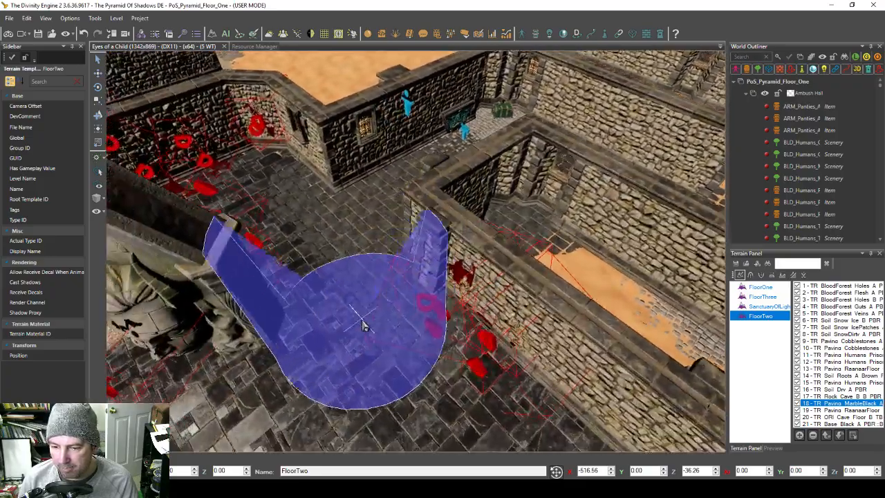
# Step: Examine the hall's paving outside the red ring, from the carved statue past the bone piles to the next statue
pyautogui.press('a')
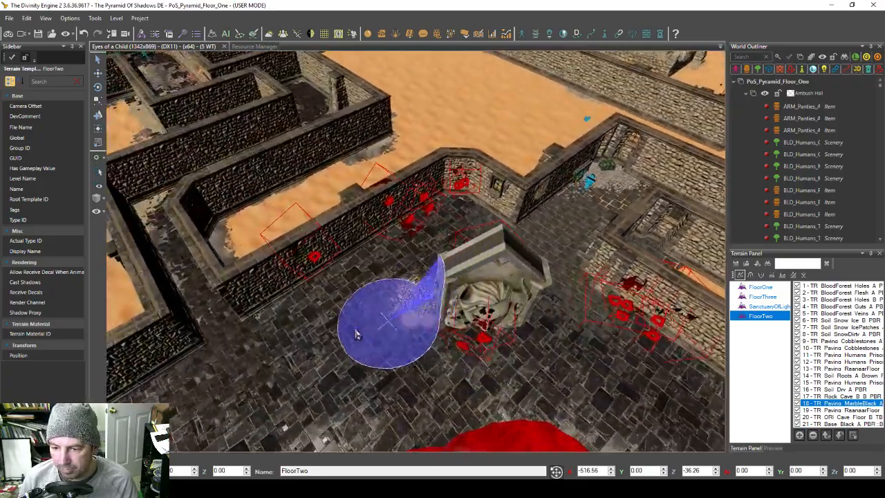
pyautogui.press('a')
pyautogui.press('s')
pyautogui.press('a')
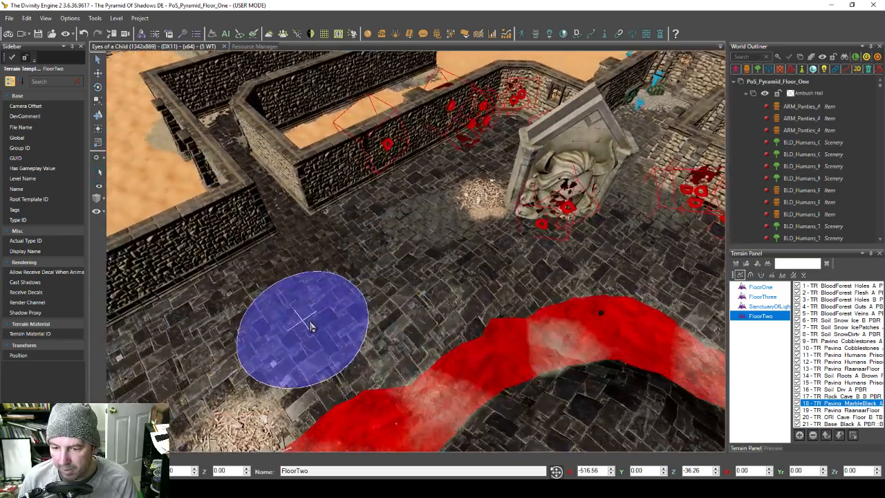
pyautogui.press('s')
pyautogui.press('a')
pyautogui.press('s')
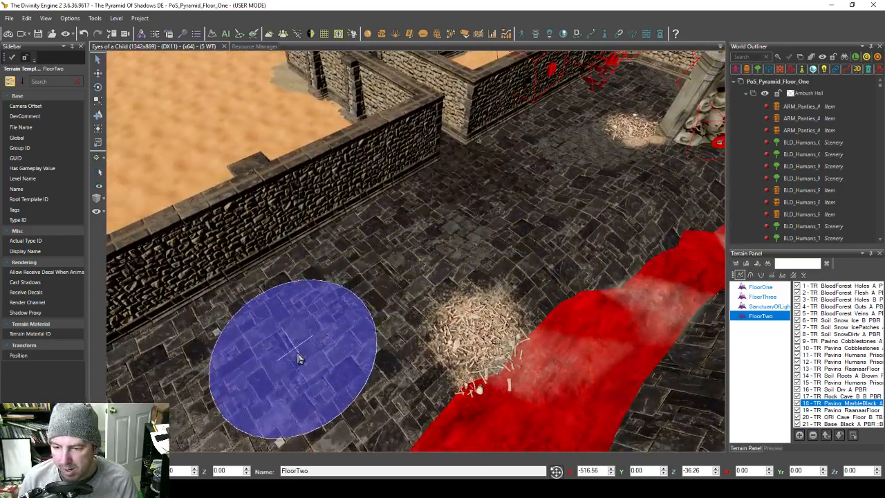
pyautogui.press('s')
pyautogui.press('a')
pyautogui.press('w')
pyautogui.moveTo(309, 339)
pyautogui.mouseDown()
pyautogui.moveTo(386, 326)
pyautogui.moveTo(414, 285)
pyautogui.moveTo(421, 255)
pyautogui.moveTo(316, 311)
pyautogui.moveTo(431, 325)
pyautogui.mouseUp()
pyautogui.scroll(-3, 442, 312)
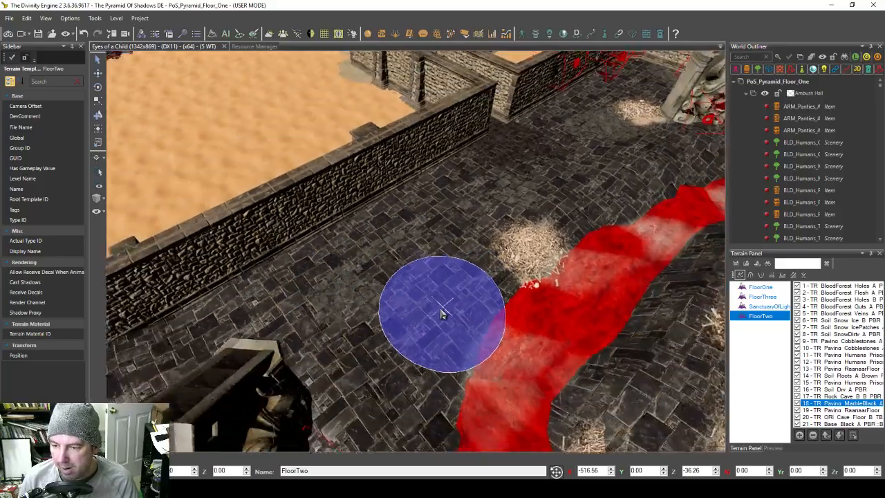
pyautogui.press('s')
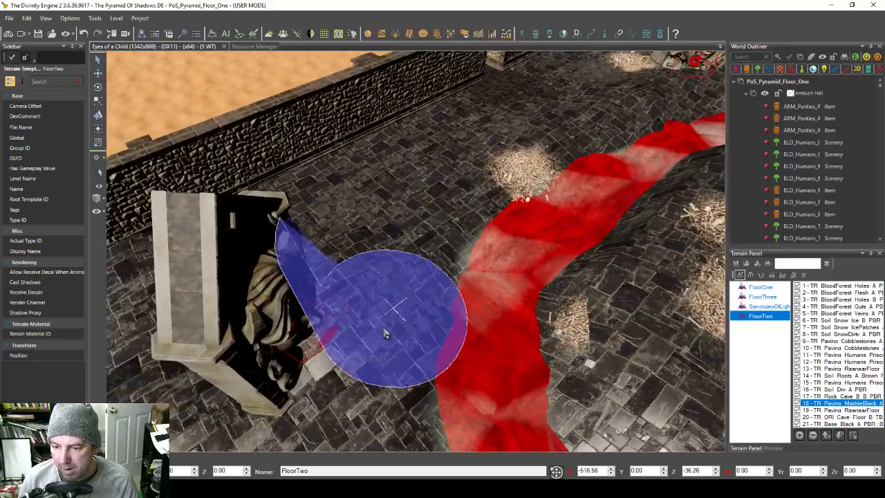
pyautogui.press('s')
pyautogui.press('a')
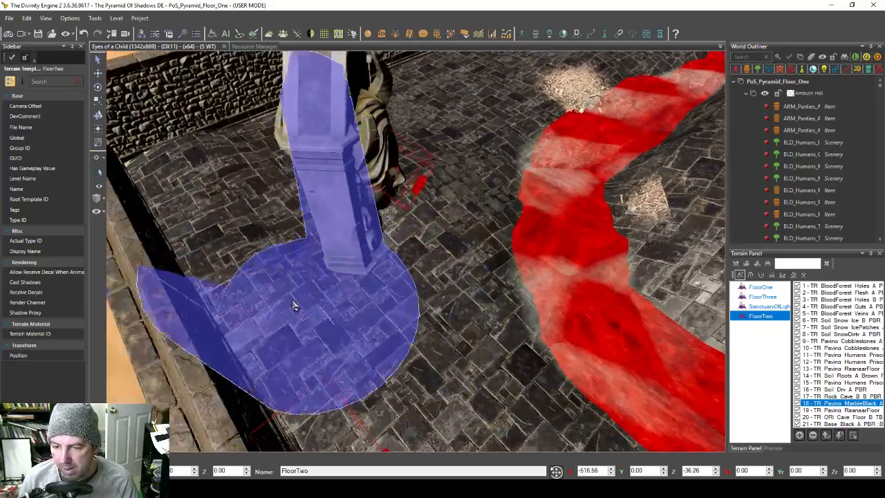
# Step: Inspect the paving between the outer wall and the red ring along the hall's far sides
pyautogui.scroll(-2, 386, 337)
pyautogui.press('s')
pyautogui.press('d')
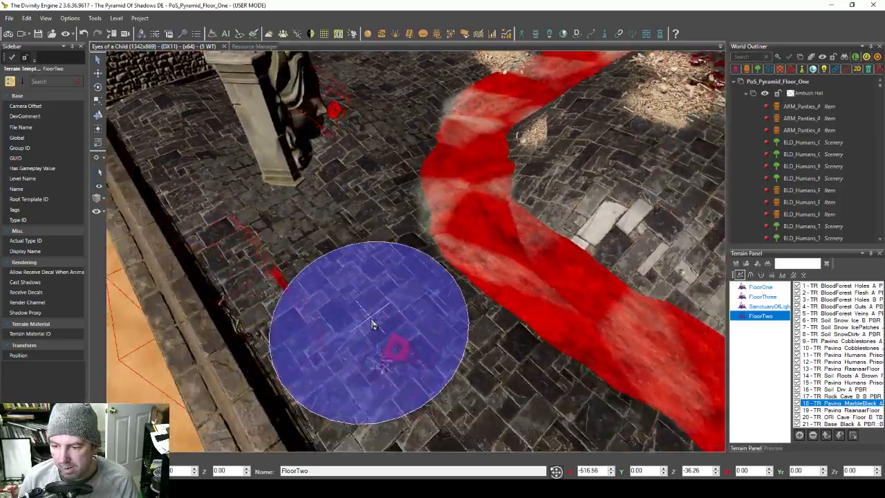
pyautogui.press('w')
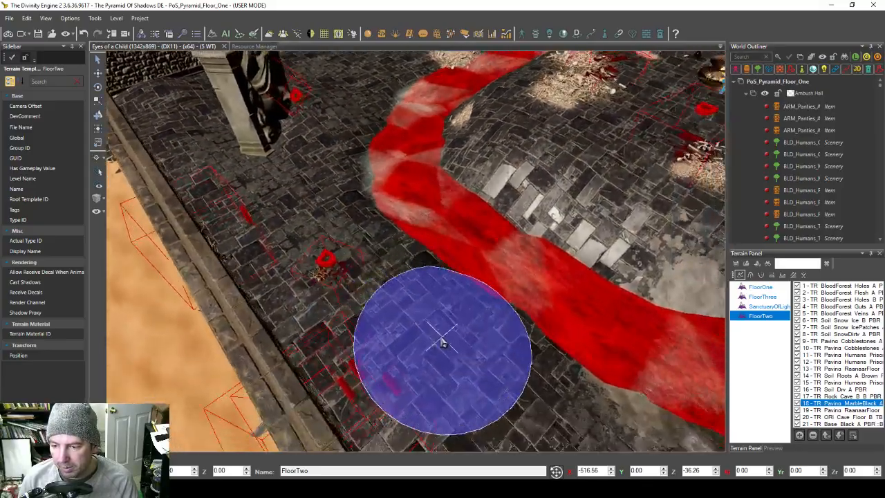
pyautogui.scroll(-2, 424, 339)
pyautogui.press('d')
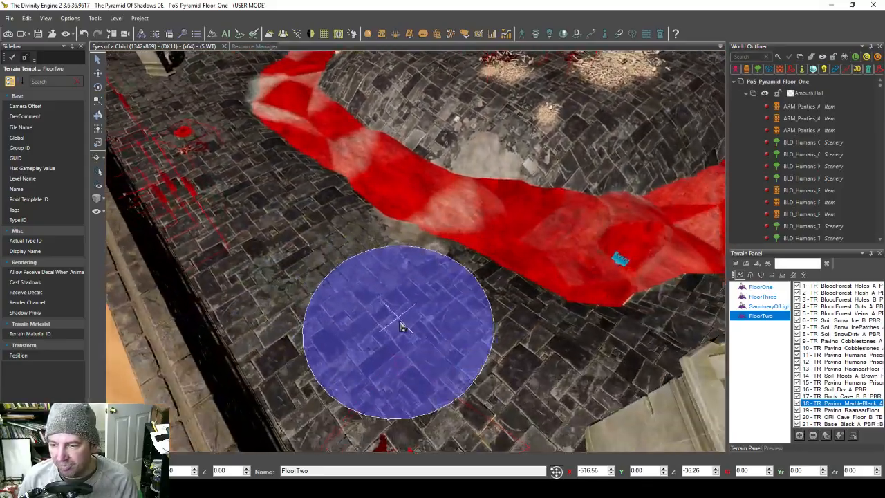
pyautogui.press('w')
pyautogui.scroll(-2, 428, 349)
pyautogui.press('d')
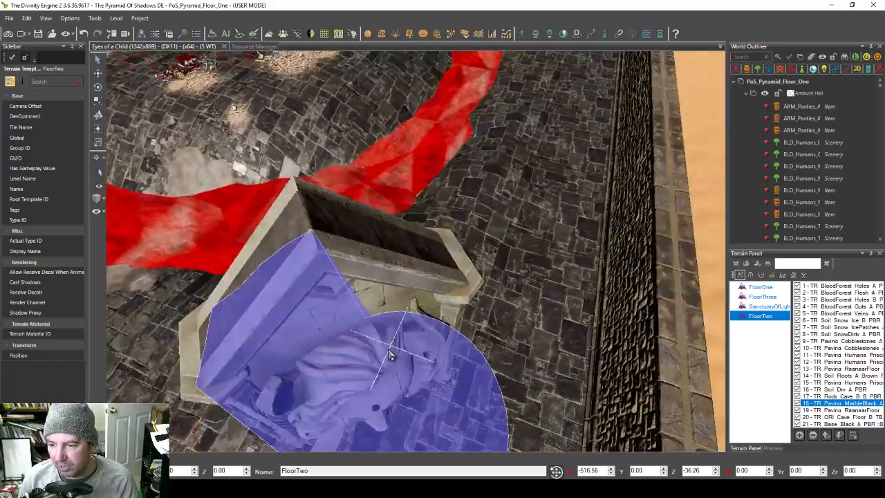
pyautogui.press('w')
pyautogui.scroll(-3, 425, 279)
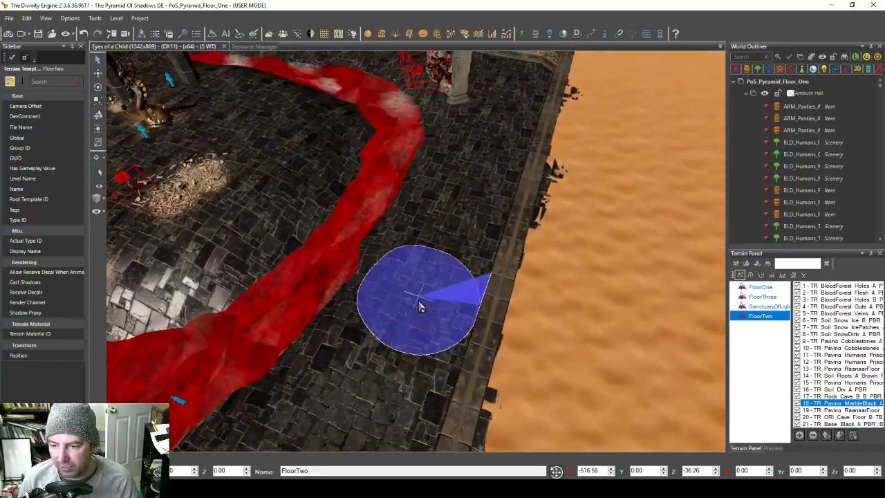
pyautogui.scroll(-2, 456, 256)
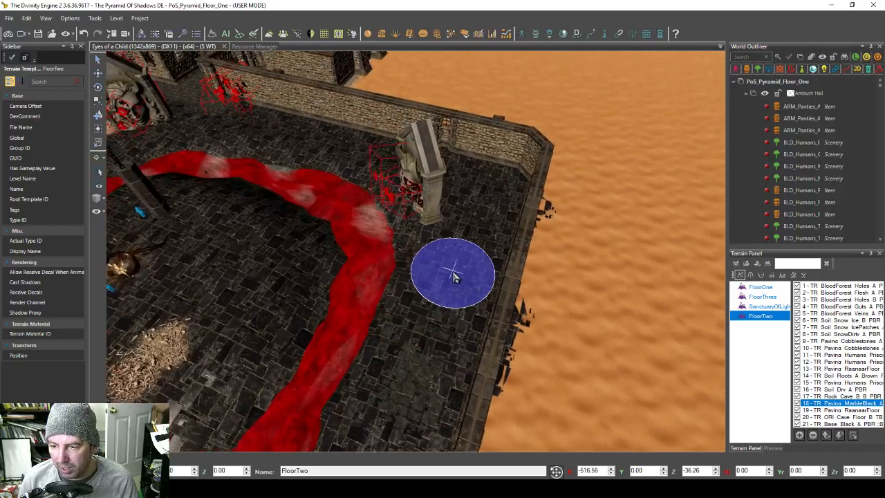
# Step: Check the floor from the statue in the hall's corner along the wall back to the passage opening
pyautogui.press('w')
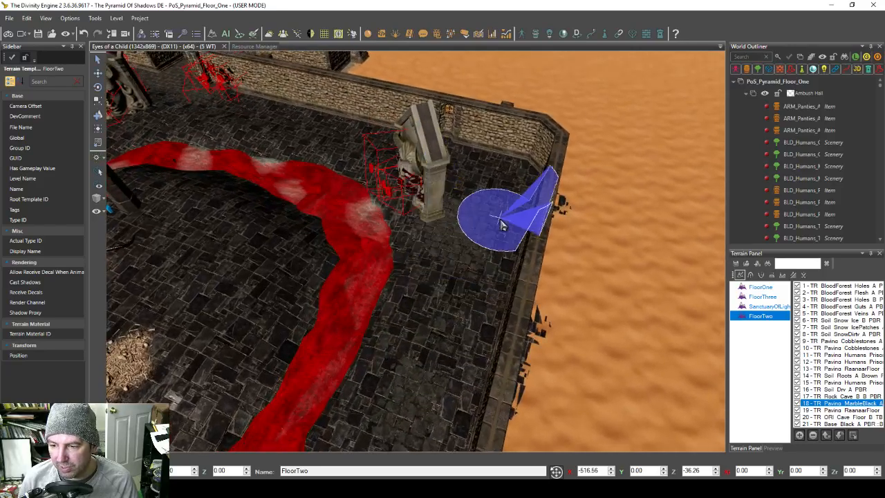
pyautogui.scroll(-2, 498, 229)
pyautogui.press('d')
pyautogui.press('w')
pyautogui.scroll(2, 450, 266)
pyautogui.scroll(-4, 429, 287)
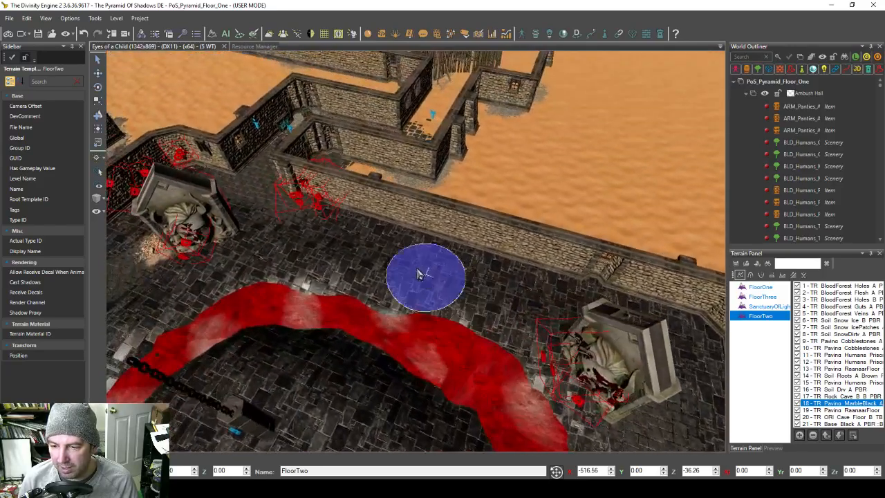
pyautogui.press('a')
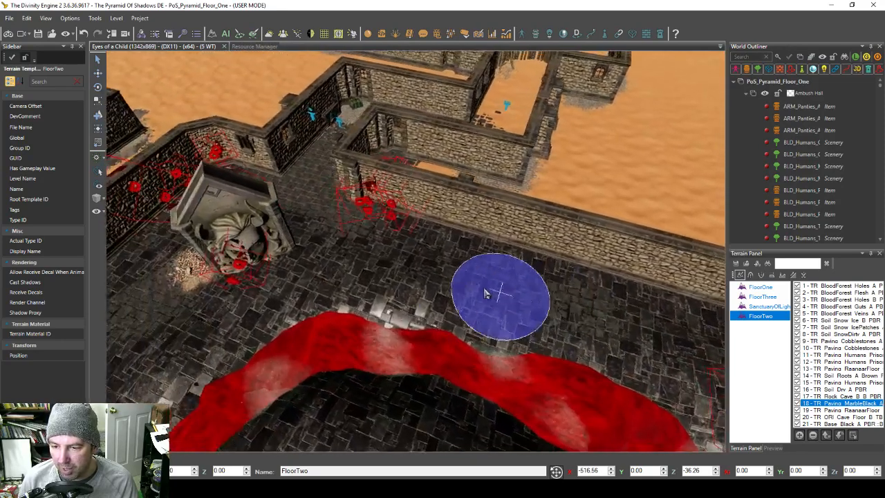
pyautogui.scroll(2, 373, 280)
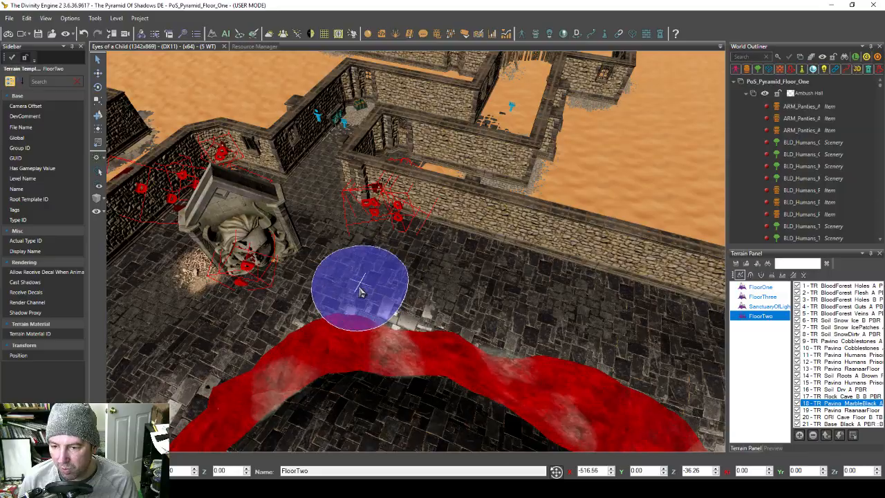
# Step: Examine the mound inside the red ring, including its pale tiled area, bone piles and central statue
pyautogui.press('a')
pyautogui.press('s')
pyautogui.scroll(2, 398, 282)
pyautogui.press('w')
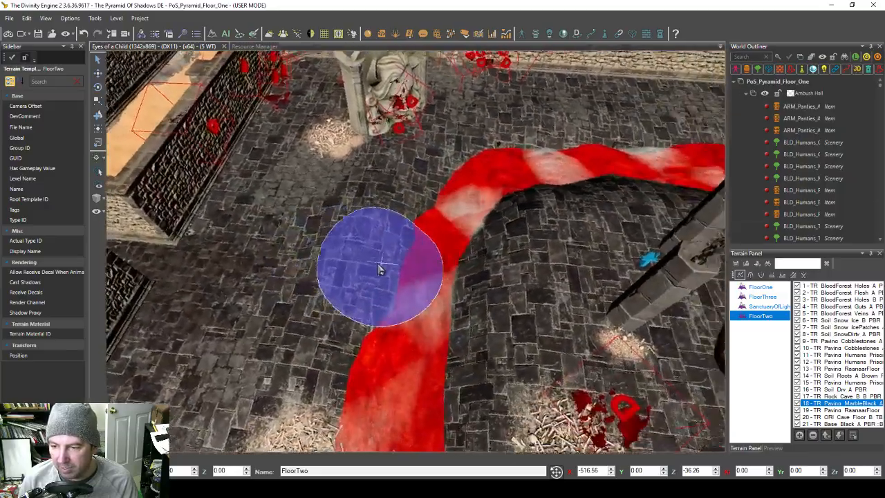
pyautogui.press('s')
pyautogui.press('d')
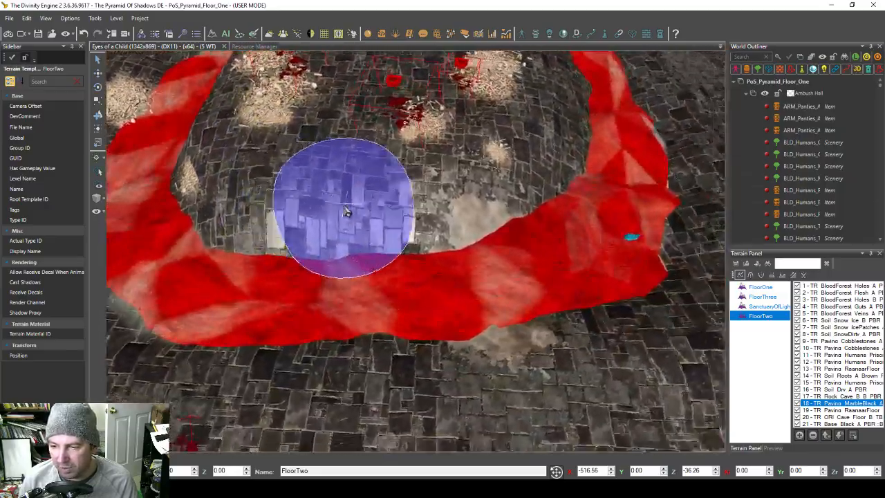
pyautogui.press('w')
pyautogui.press('s')
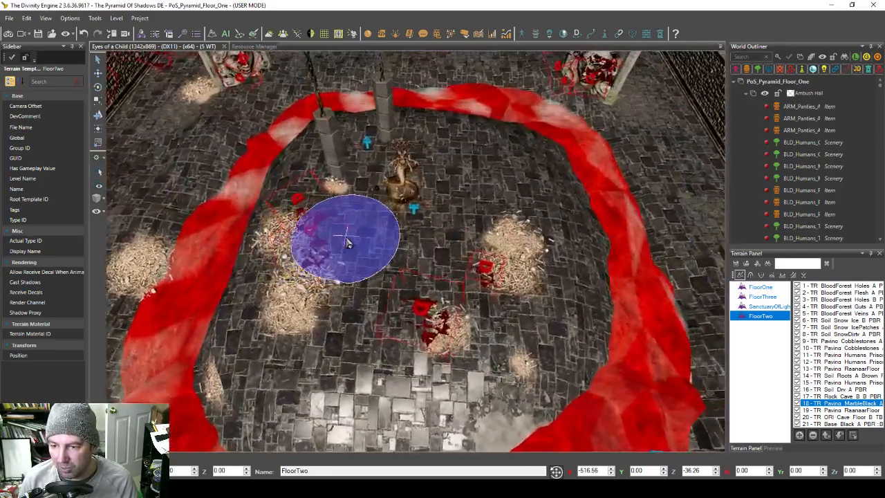
pyautogui.press('w')
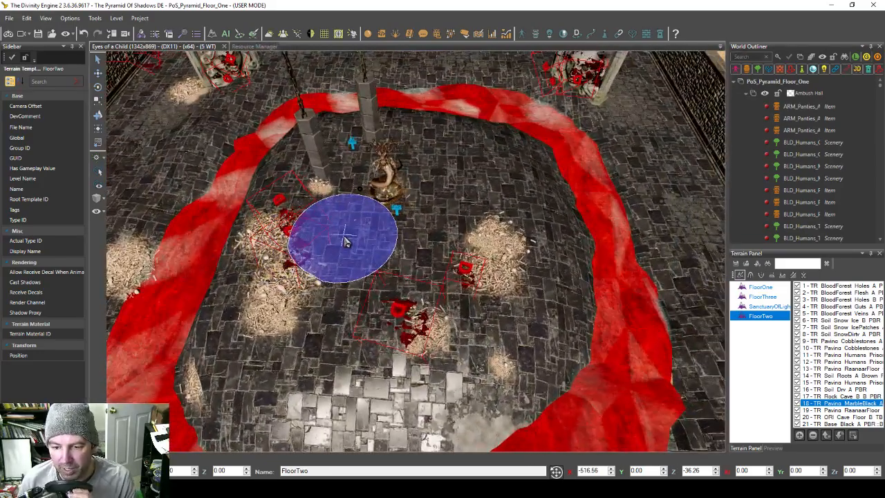
pyautogui.press('w')
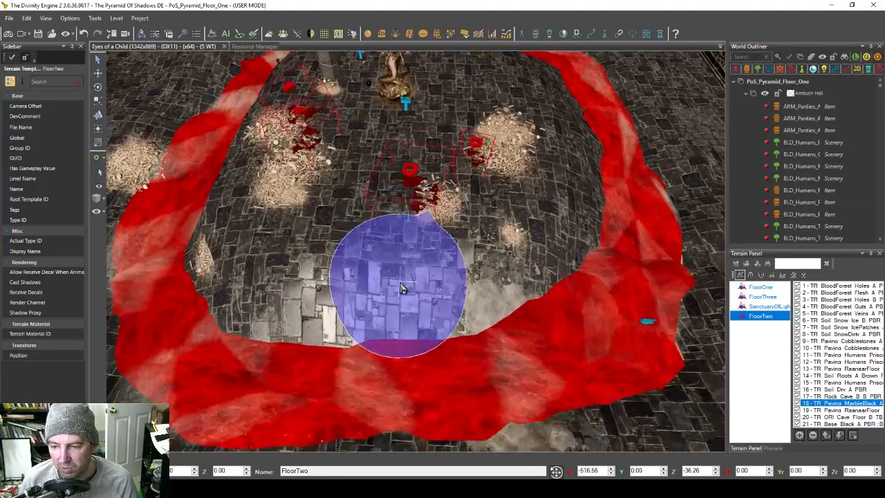
pyautogui.press('d')
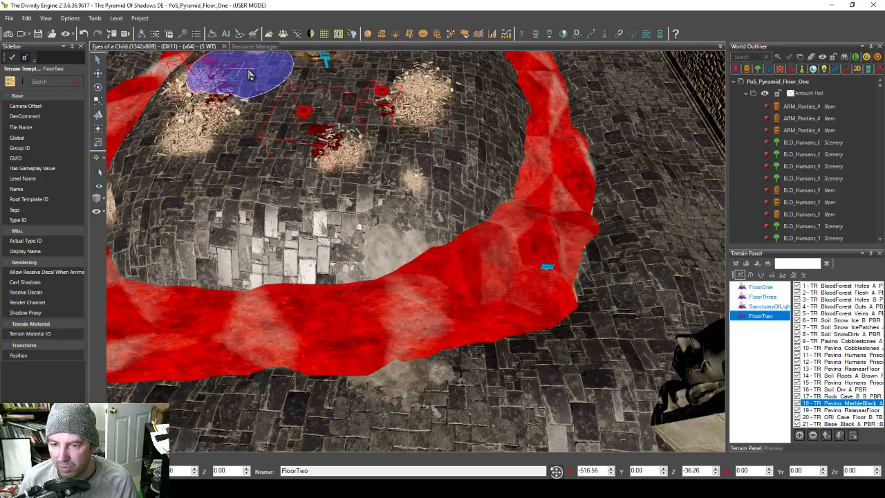
# Step: Filter the Resource Manager for "ranaar"
pyautogui.click(248, 46)
pyautogui.write('ra')
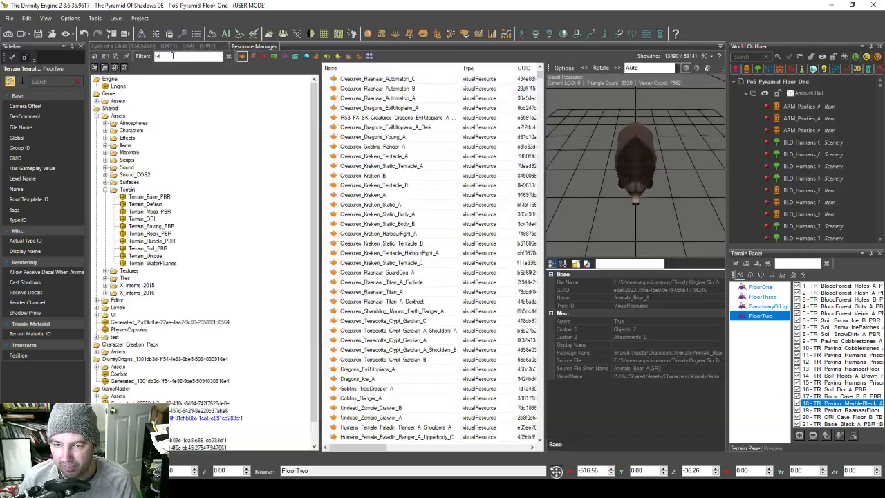
pyautogui.write('naar')
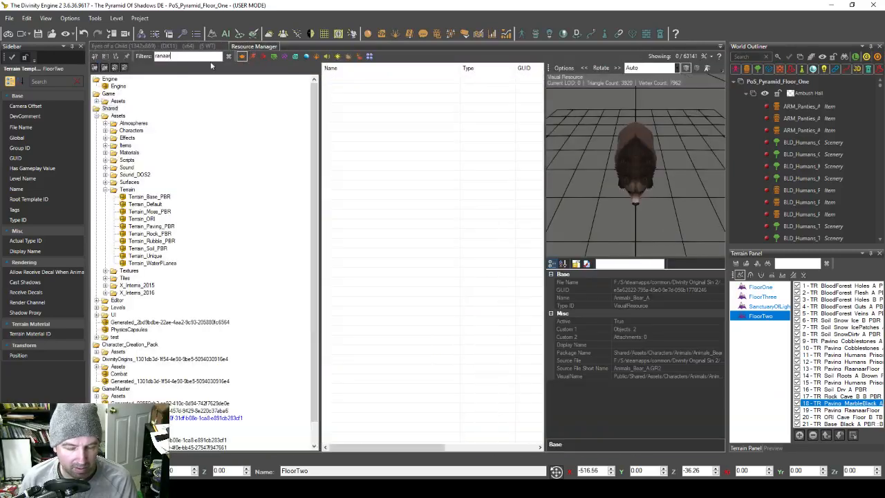
# Step: Limit the Resource Manager to material resources and filter the shared Terrain assets for "ra"
pyautogui.click(307, 57)
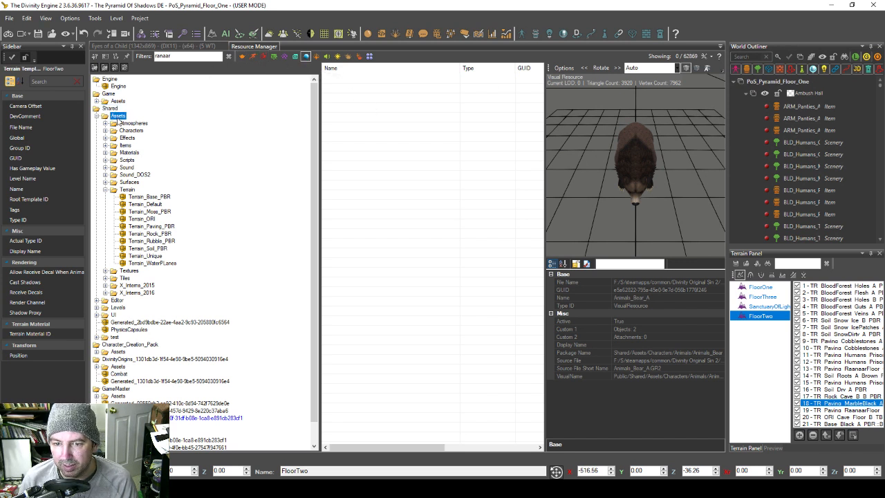
pyautogui.write('ran')
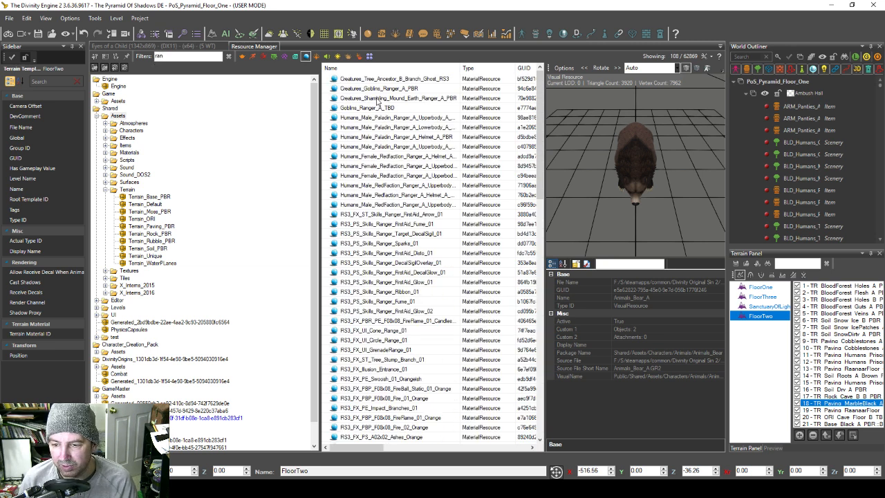
pyautogui.write('b')
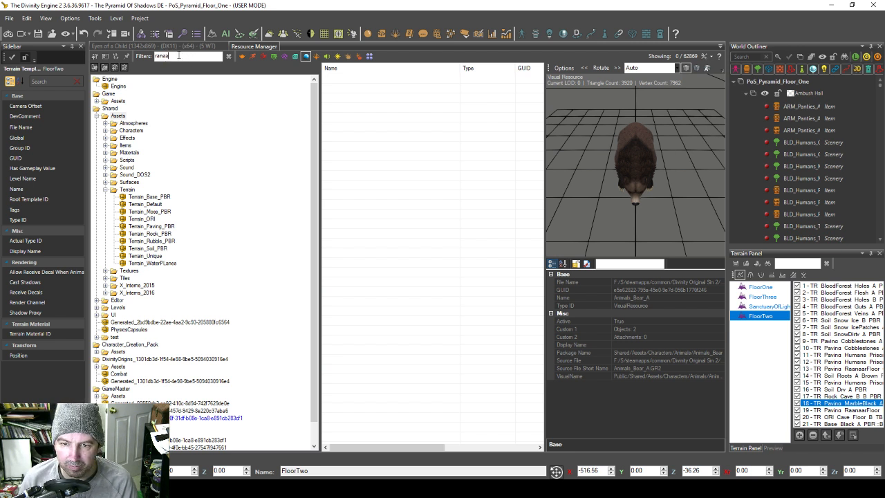
pyautogui.write('a')
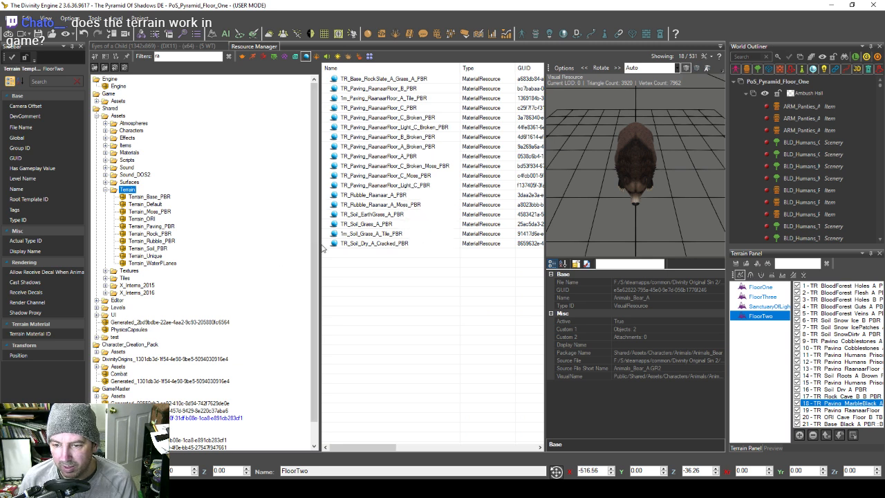
# Step: Widen the resource list, preview TR_Base_RockSlate_A_Grass_A_PBR, and compare the materials' names, types and parameter columns
pyautogui.moveTo(322, 248); pyautogui.dragTo(200, 242)
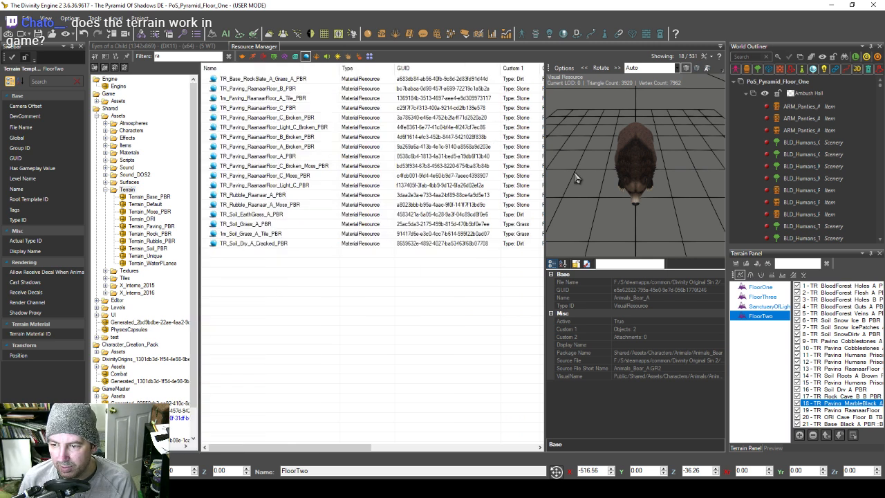
pyautogui.moveTo(332, 447); pyautogui.dragTo(370, 446)
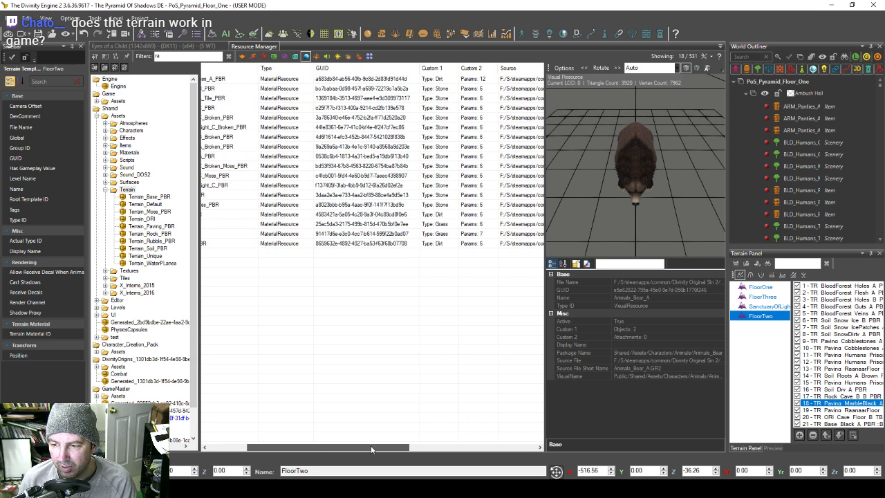
pyautogui.click(470, 80)
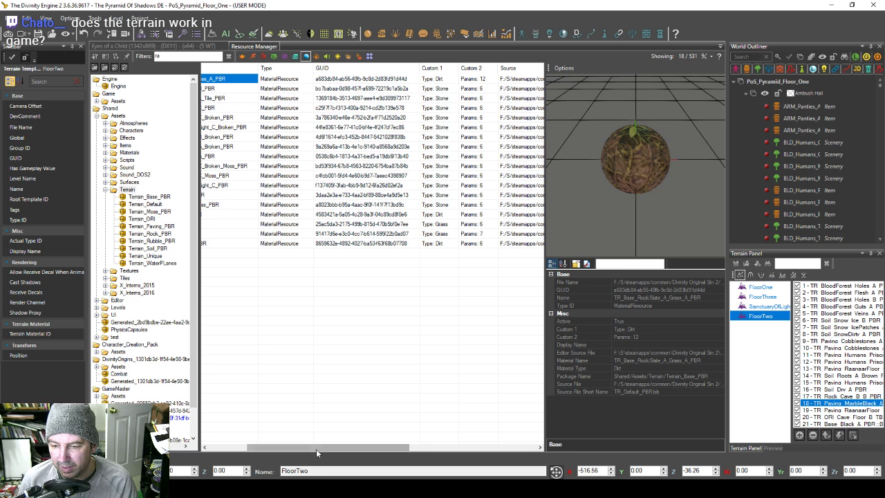
pyautogui.moveTo(316, 447); pyautogui.dragTo(264, 445)
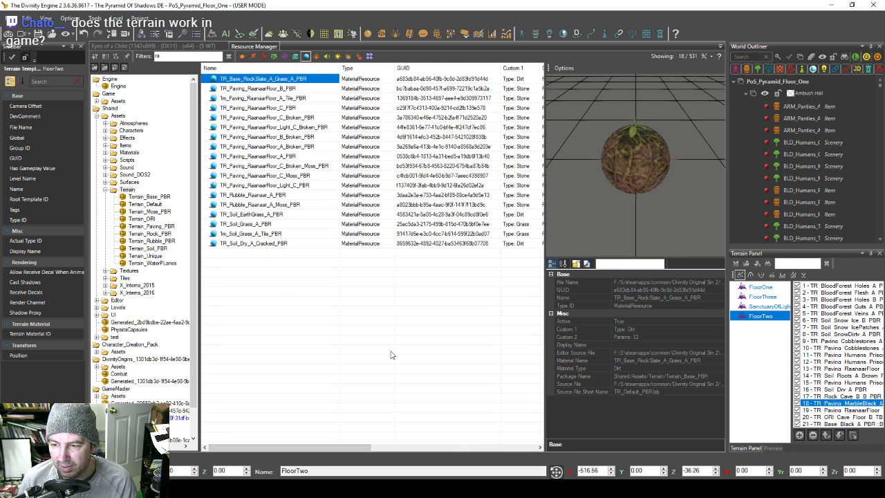
pyautogui.moveTo(319, 443); pyautogui.dragTo(359, 452)
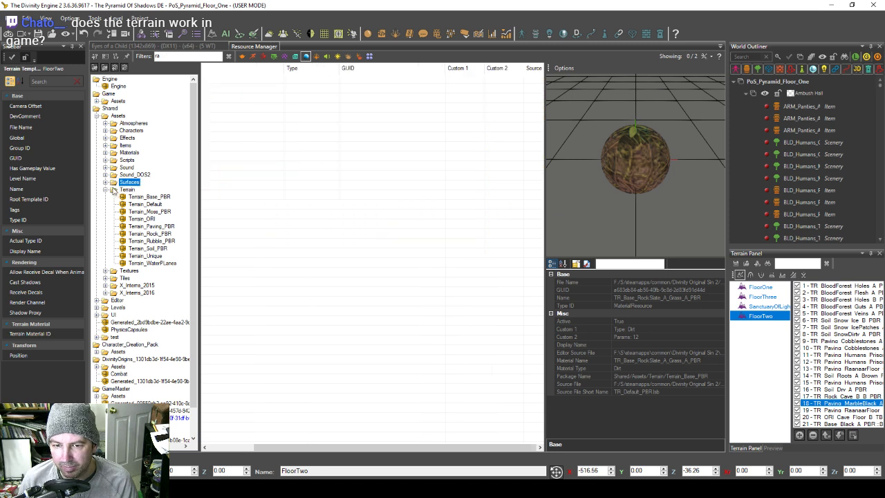
# Step: Check the Materials and Terrain folders for matching resources and preview 1m_Soil_Grass_A_Tile_PBR
pyautogui.click(115, 190)
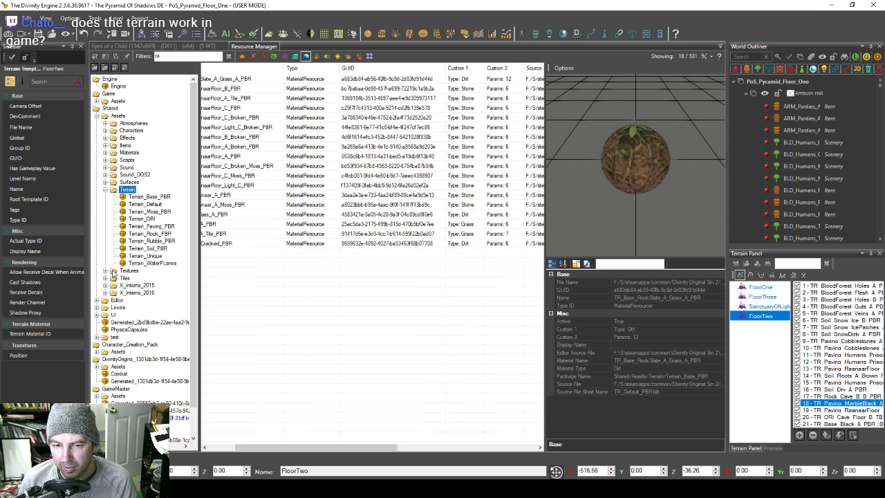
pyautogui.click(121, 153)
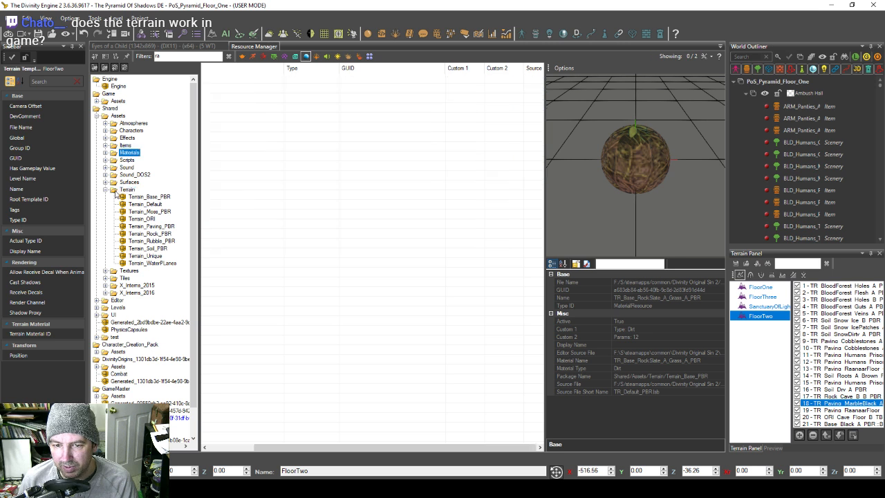
pyautogui.click(116, 191)
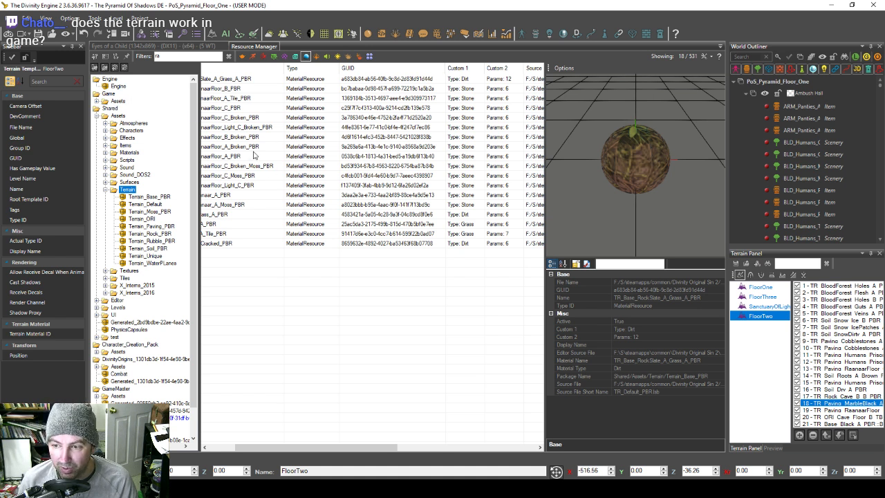
pyautogui.click(506, 234)
pyautogui.moveTo(655, 139); pyautogui.dragTo(620, 166, button='middle')
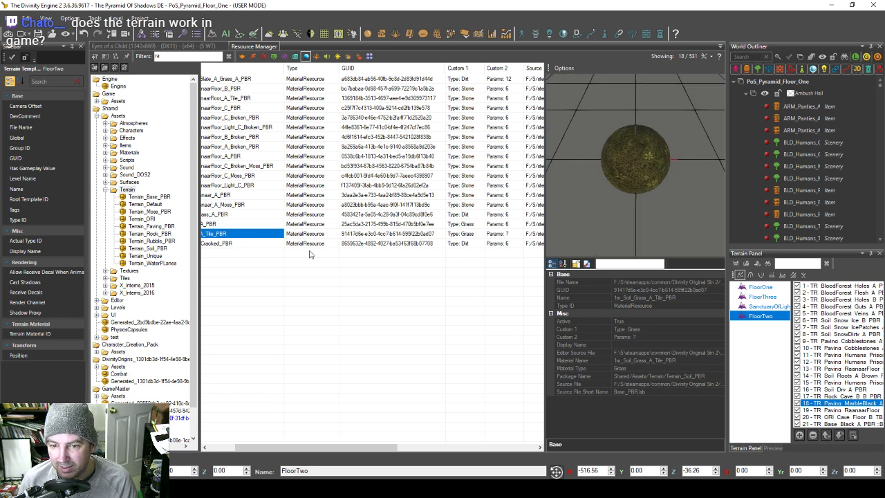
# Step: Clear the name filter and sort all Terrain materials by the Custom 2 parameter column
pyautogui.click(182, 55)
pyautogui.write('ran')
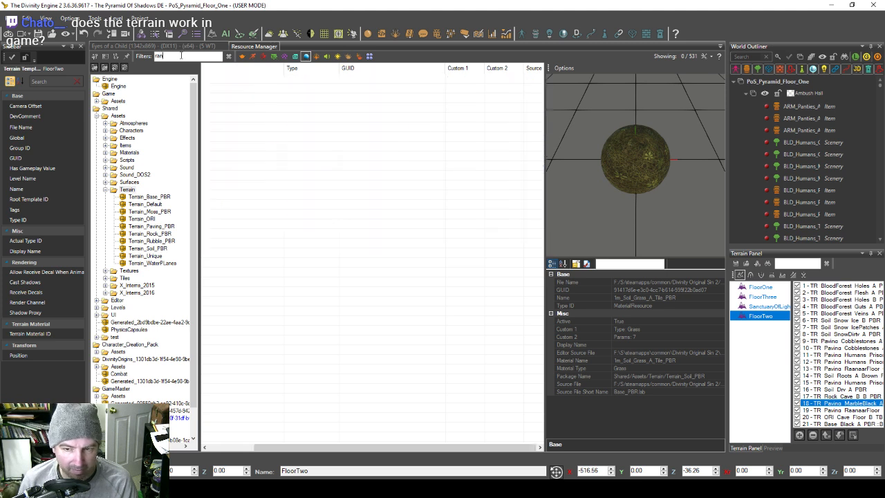
pyautogui.press('BackSpace')
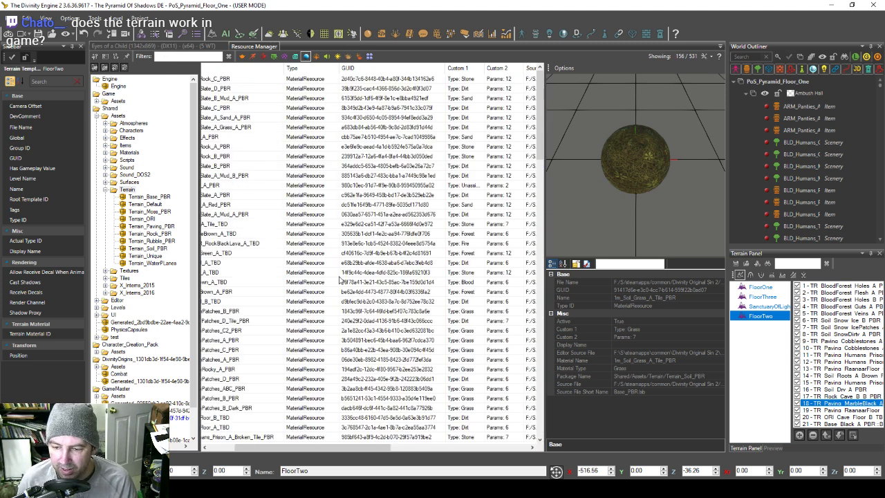
pyautogui.moveTo(375, 449); pyautogui.dragTo(415, 450)
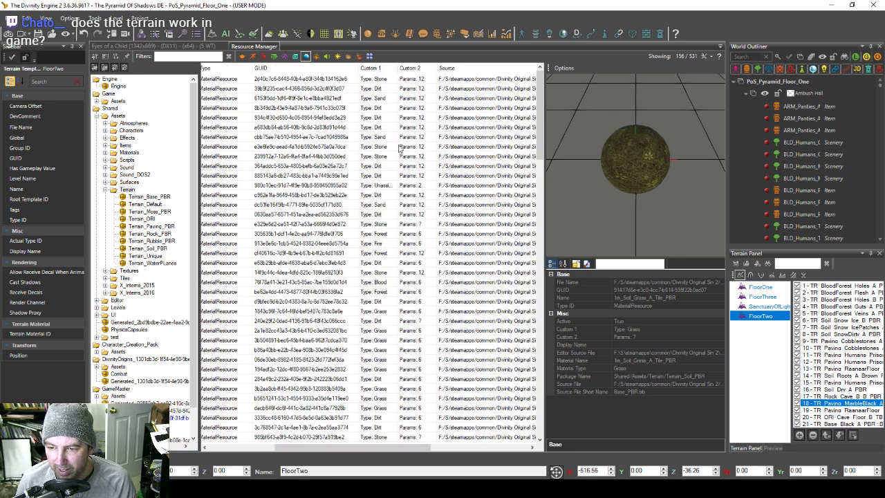
pyautogui.click(418, 68)
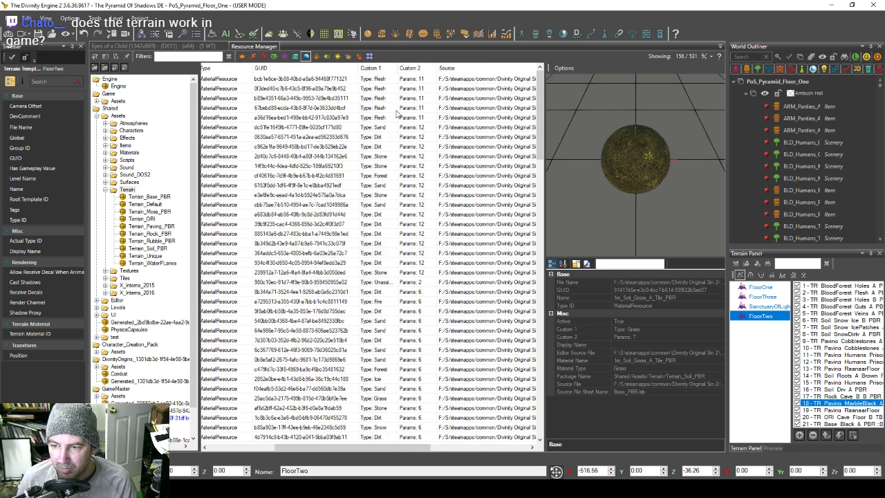
# Step: Preview the first sorted terrain materials, from the BloodForest entries and TR_Base_Sand_A_Red_PBR through TR_LeavesOakGreen_A_TBD
pyautogui.moveTo(329, 450); pyautogui.dragTo(262, 450)
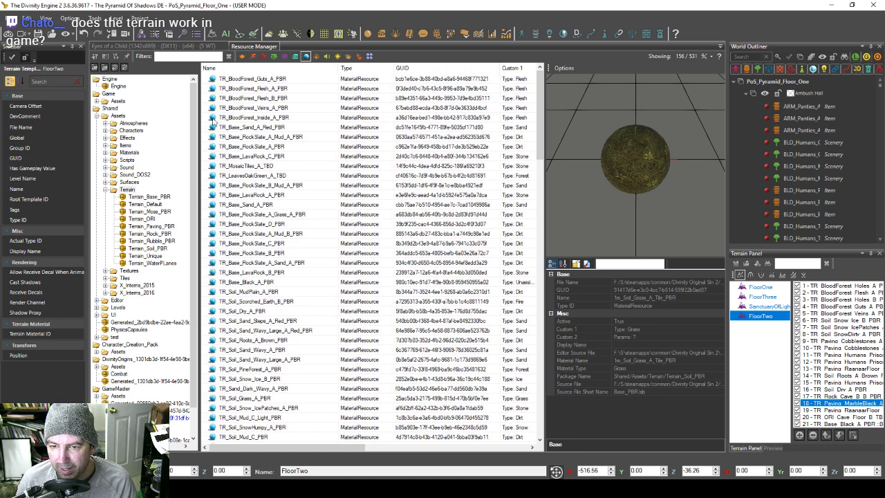
pyautogui.click(237, 80)
pyautogui.click(243, 135)
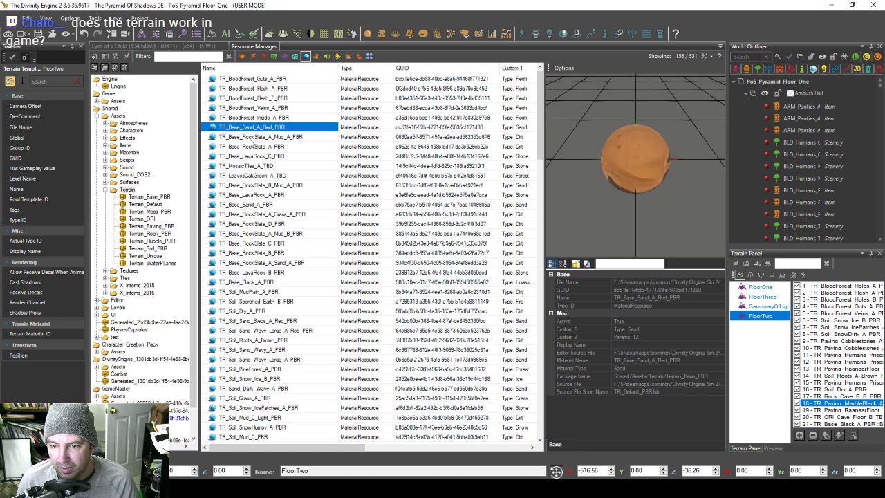
pyautogui.press('Down')
pyautogui.press('Down')
pyautogui.press('Down')
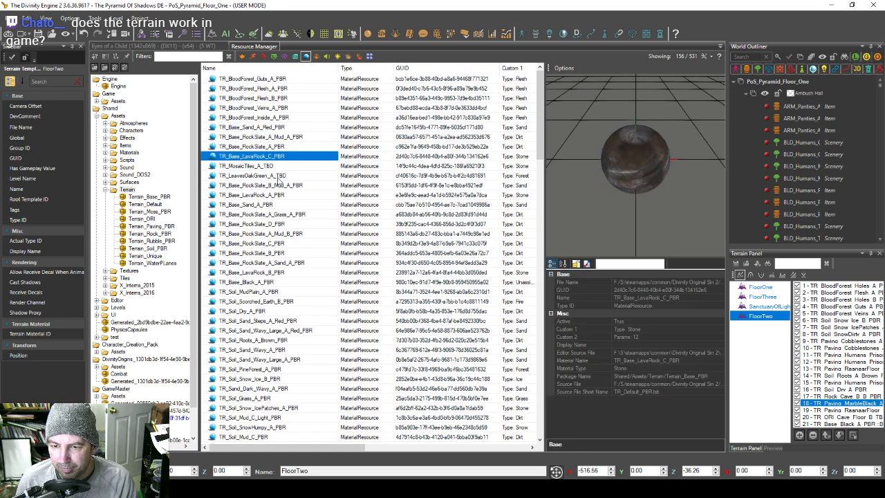
pyautogui.press('Down')
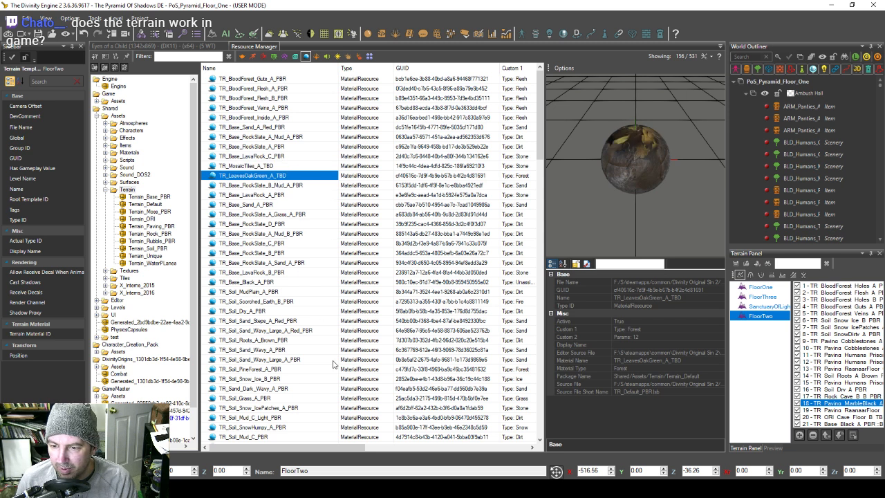
# Step: Preview the remaining 12-parameter terrain materials one by one down to TR_Base_LavaRock_B_PBR, keeping the parameter column in sight
pyautogui.click(394, 452)
pyautogui.press('Down')
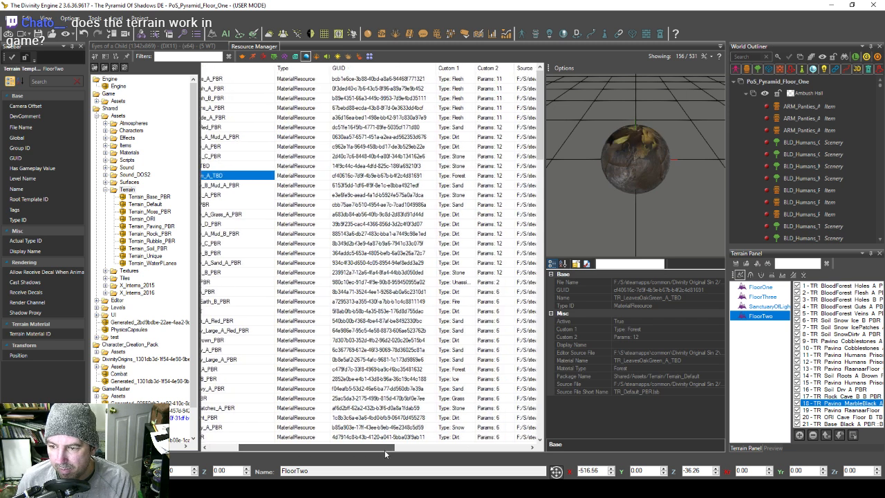
pyautogui.press('Down')
pyautogui.press('Down')
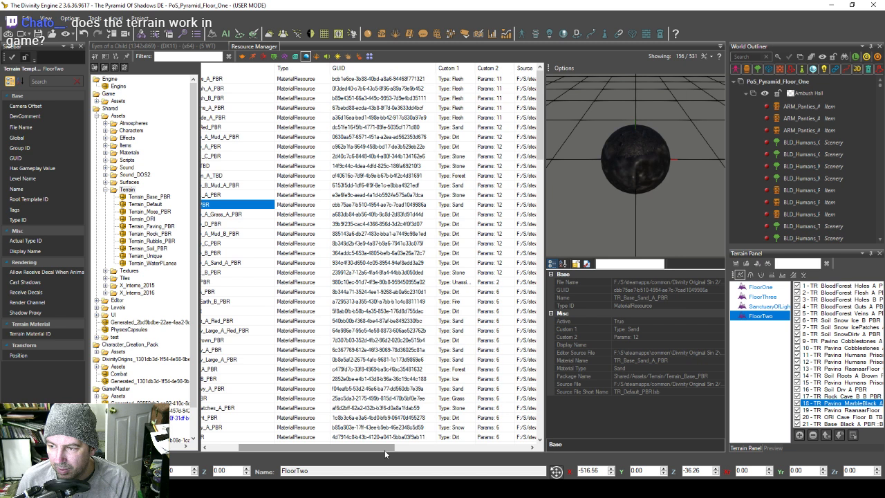
pyautogui.press('Down')
pyautogui.press('Down')
pyautogui.press('Down')
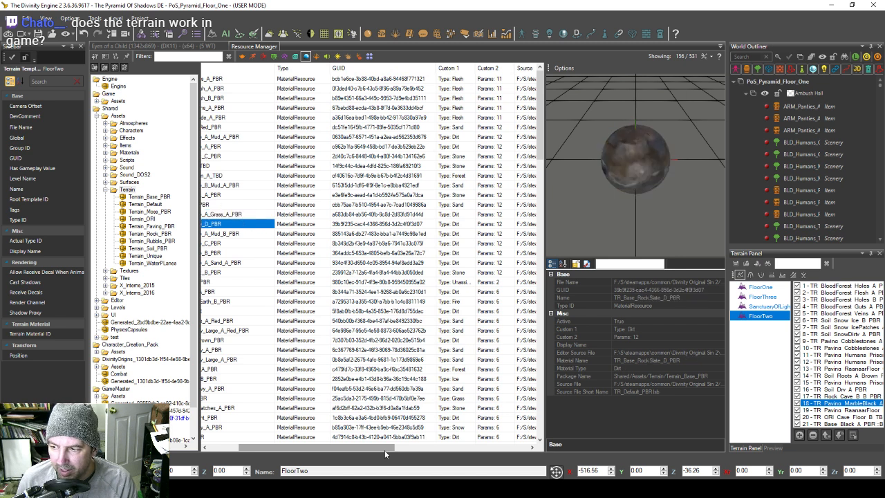
pyautogui.press('Down')
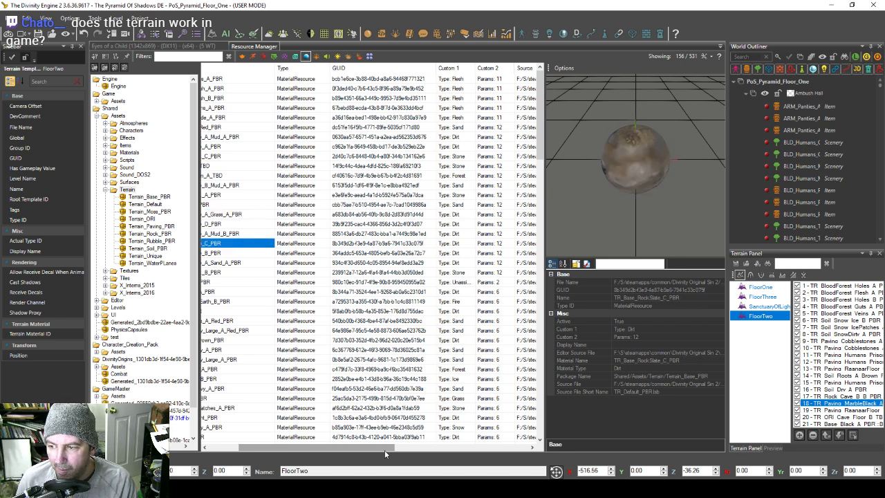
pyautogui.press('Down')
pyautogui.press('Down')
pyautogui.press('Down')
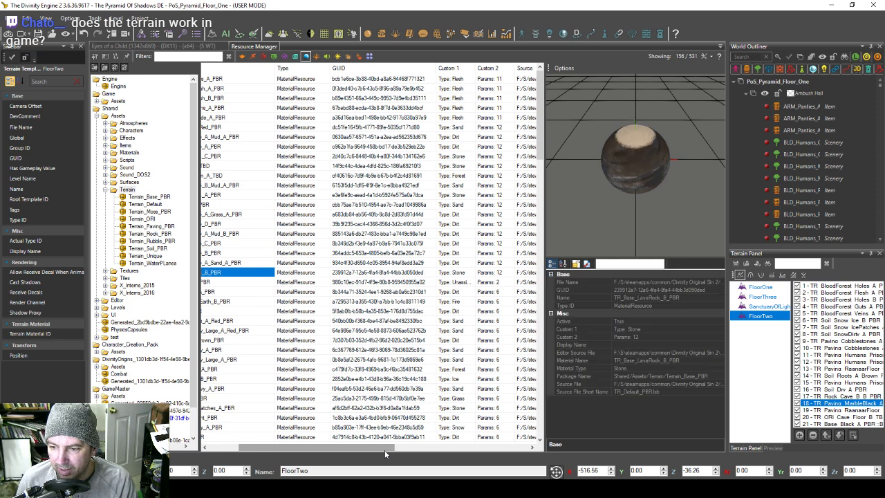
# Step: Preview the last two materials in the sorted list, TR_Rock_Lava_A_BigTiling_B_PBR_000 and the destructible Hexafloor player variant
pyautogui.moveTo(542, 150); pyautogui.dragTo(543, 439)
pyautogui.click(249, 437)
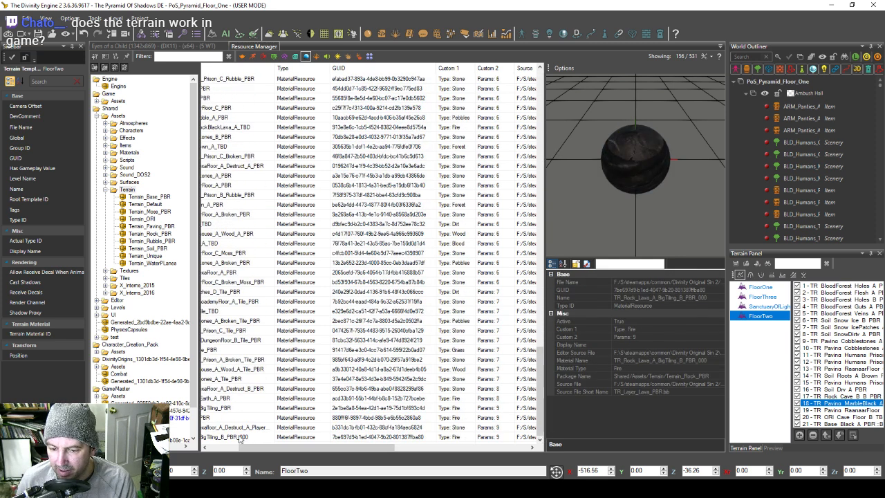
pyautogui.press('Up')
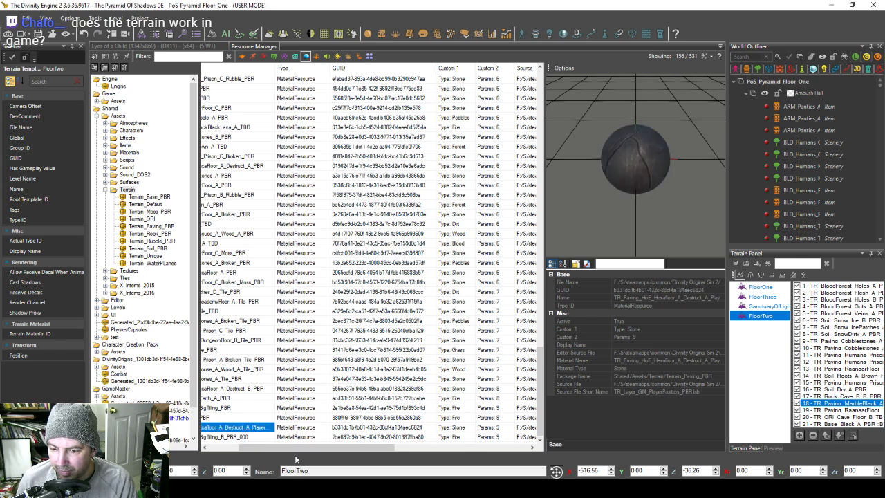
pyautogui.moveTo(291, 448); pyautogui.dragTo(246, 447)
pyautogui.press('Down')
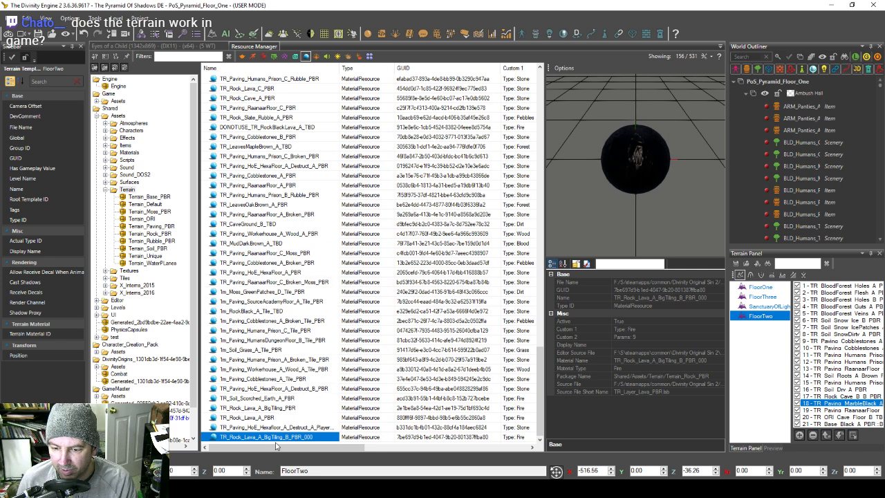
# Step: Preview the materials upward from the end of the list, through the lava and scorched earth entries to 1m_Paving_Cobblestones_A_Tile_PBR
pyautogui.press('Up')
pyautogui.press('Up')
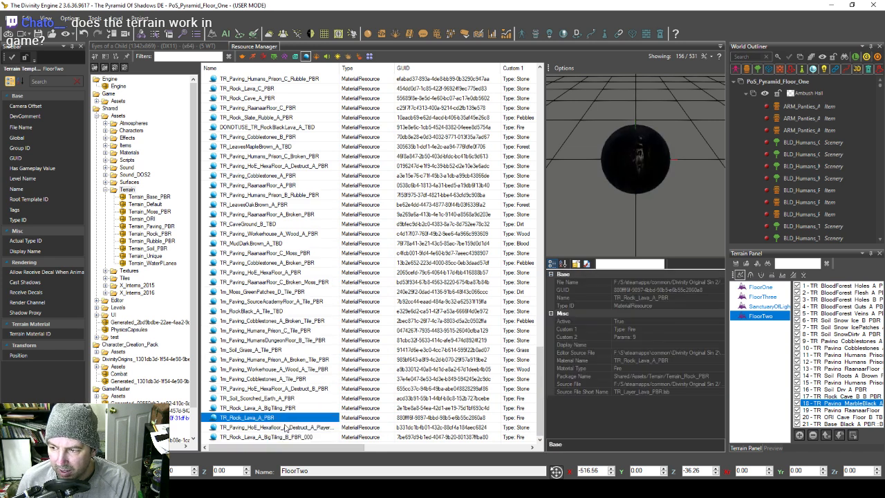
pyautogui.press('Up')
pyautogui.press('Up')
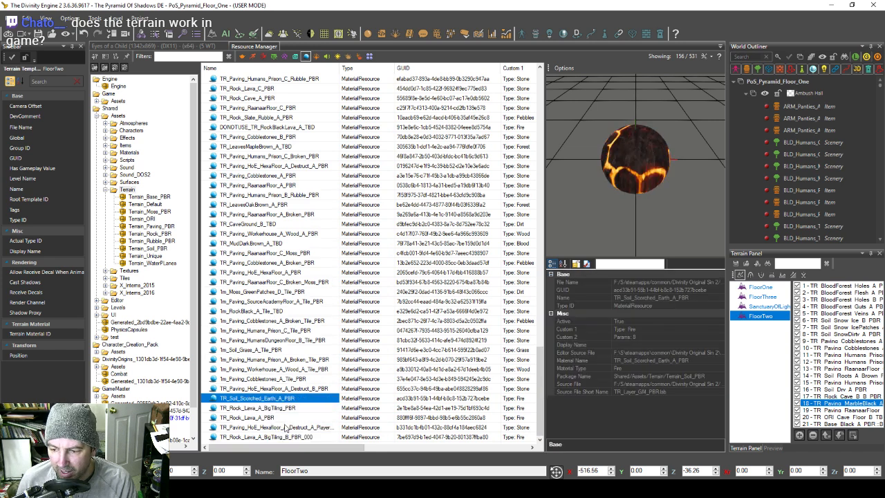
pyautogui.press('Up')
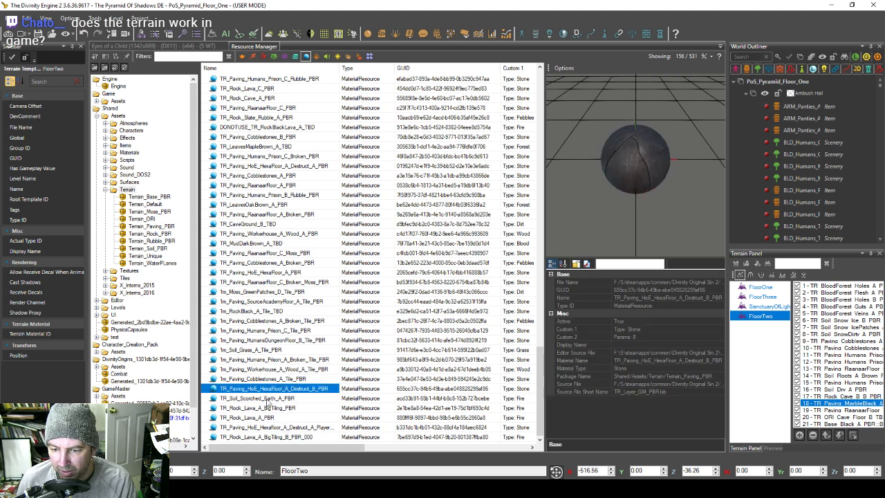
pyautogui.press('Up')
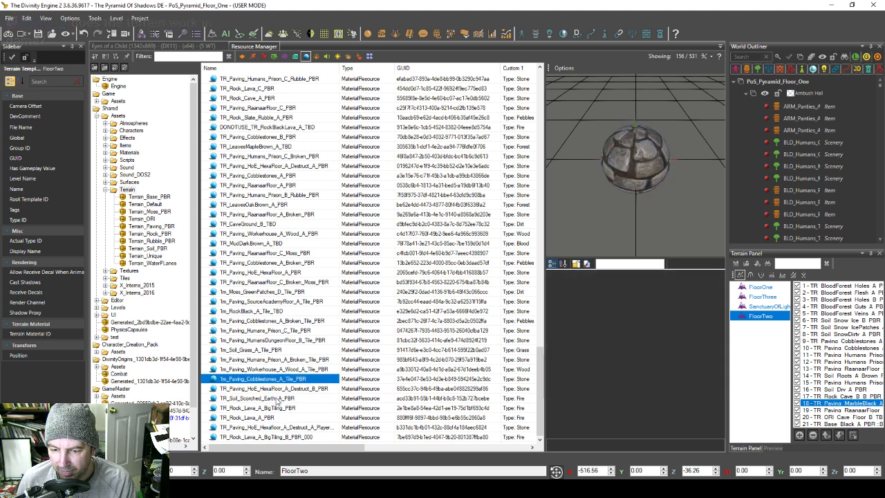
# Step: Compare the properties of TR_Rock_Lava_A_BigTiling_B_PBR_000 with those of the destructible Hexafloor player material above it
pyautogui.press('Down')
pyautogui.moveTo(313, 451); pyautogui.dragTo(288, 444)
pyautogui.click(276, 437)
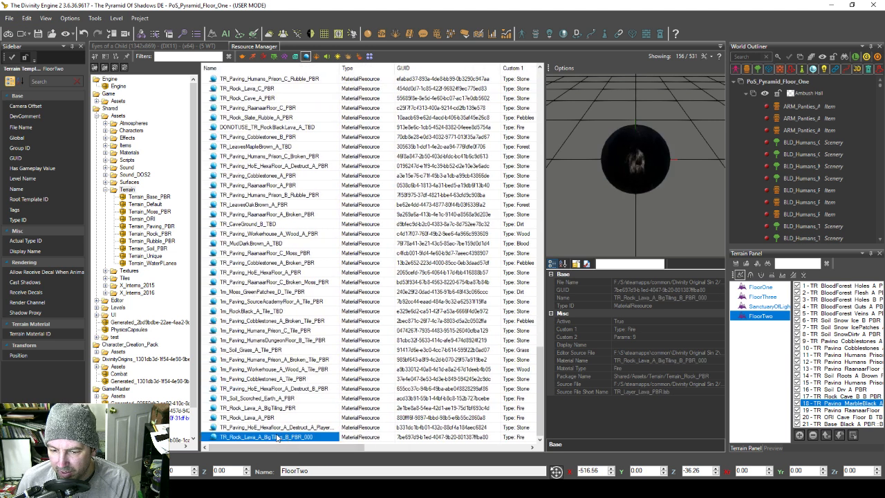
pyautogui.click(271, 428)
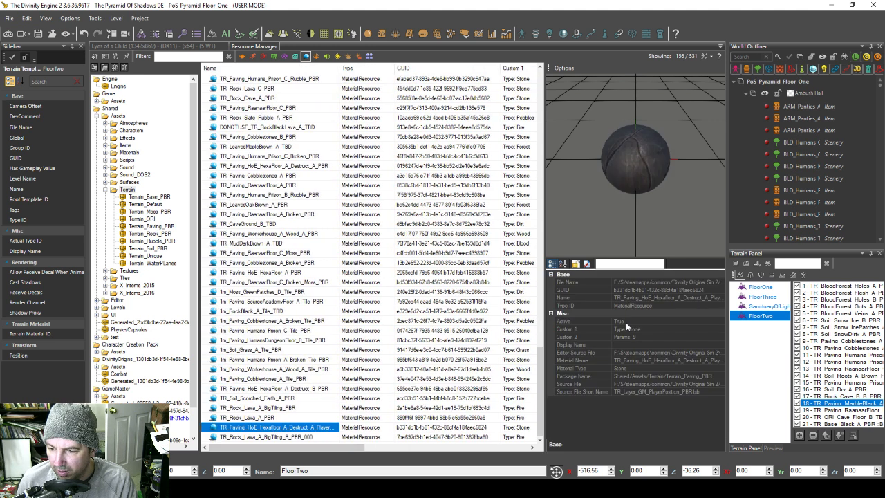
# Step: Add the TR_Paving_HoE_Hexafloor_A_Destruct_A_PlayerPosition_PBR material as a layer to the FloorTwo terrain and make it the active paint layer
pyautogui.click(801, 435)
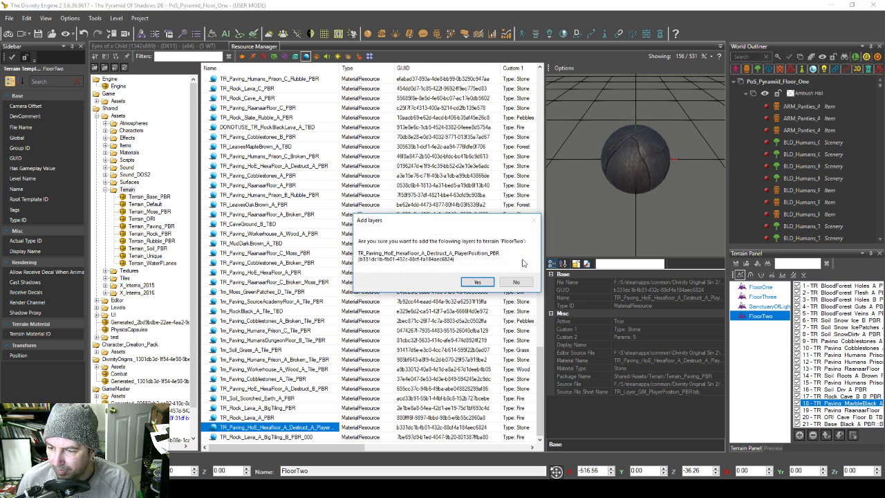
pyautogui.click(478, 282)
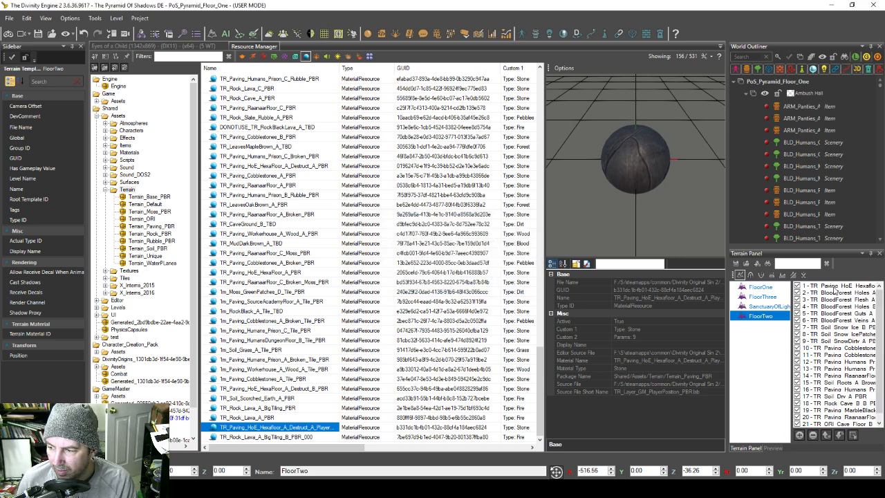
pyautogui.click(835, 287)
pyautogui.moveTo(629, 219); pyautogui.dragTo(454, 83)
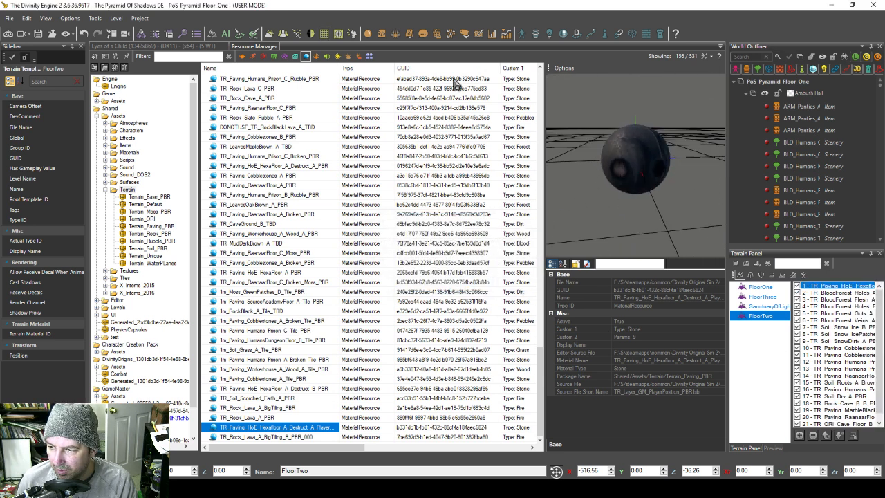
# Step: Paint a patch of the Hexafloor player-position layer on the stone floor just outside the red ring
pyautogui.click(197, 45)
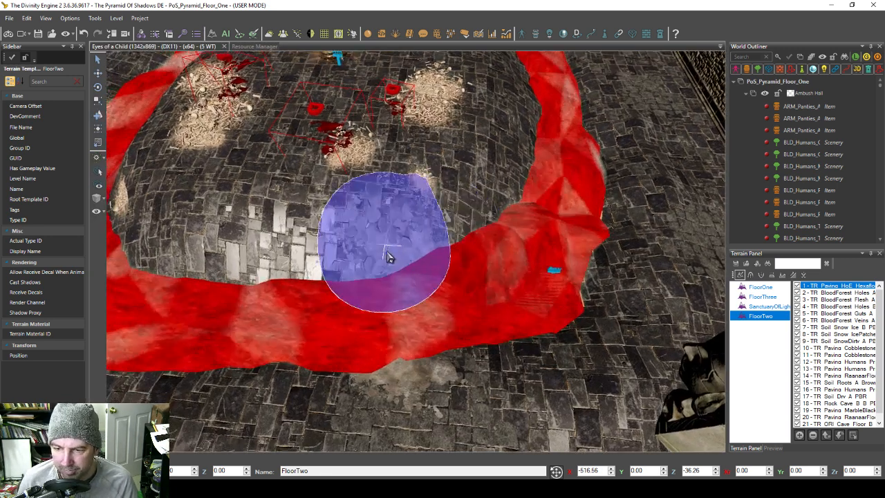
pyautogui.scroll(-5, 509, 334)
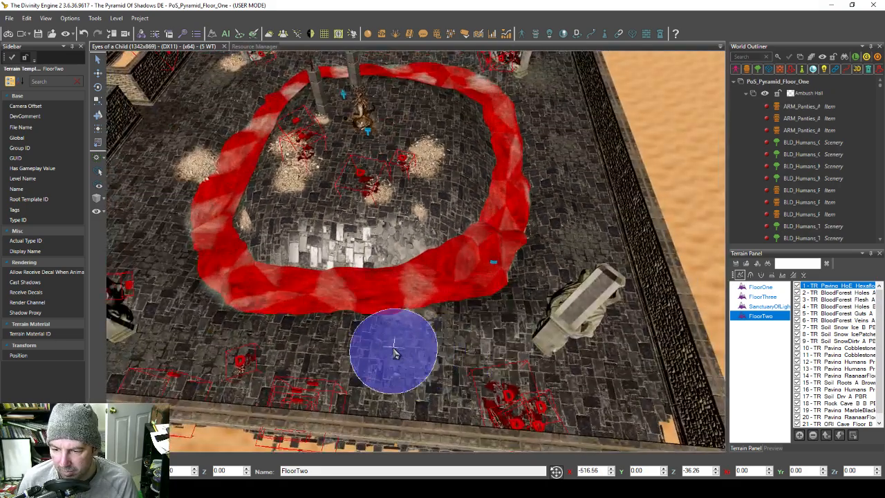
pyautogui.click(399, 361)
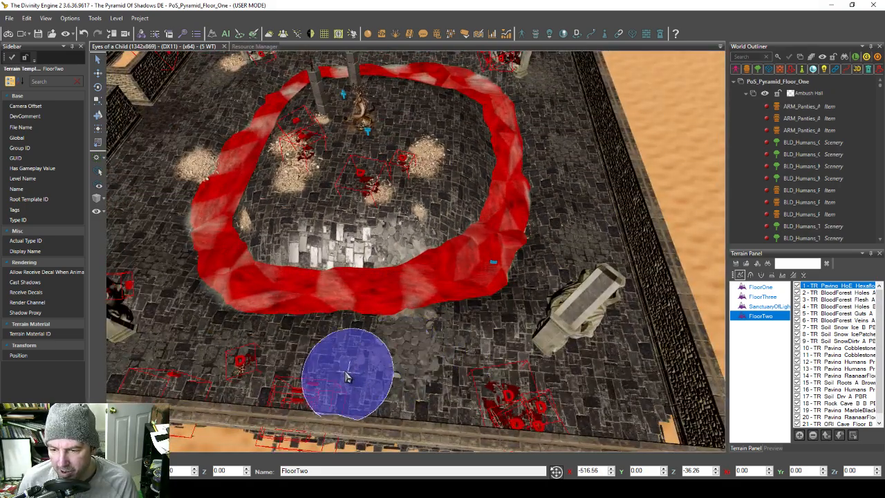
# Step: Save the unsaved level items, walk the character over the painted hexafloor patch in game mode, and return to editing
pyautogui.click(11, 35)
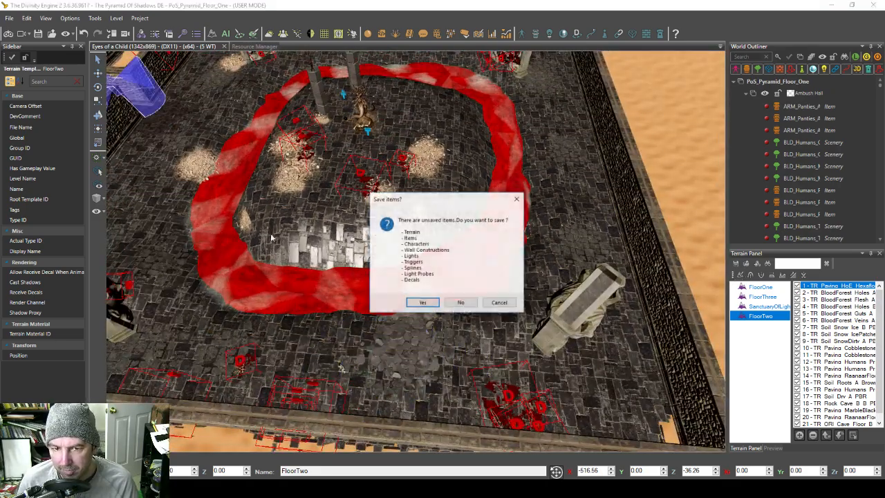
pyautogui.click(421, 303)
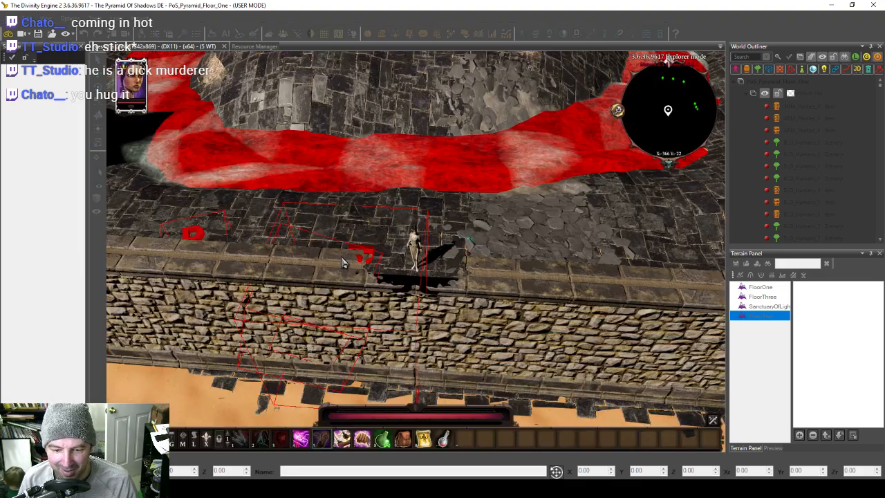
pyautogui.click(479, 236)
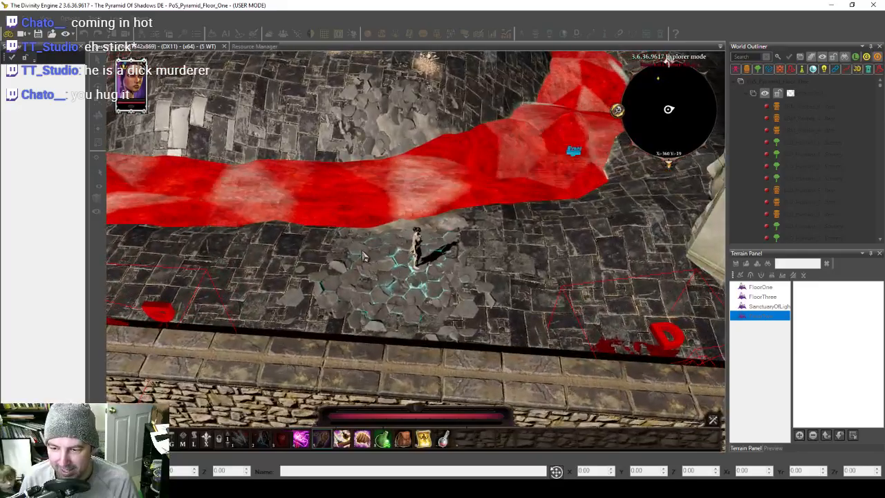
pyautogui.moveTo(365, 256); pyautogui.dragTo(385, 267, button='middle')
pyautogui.click(383, 266)
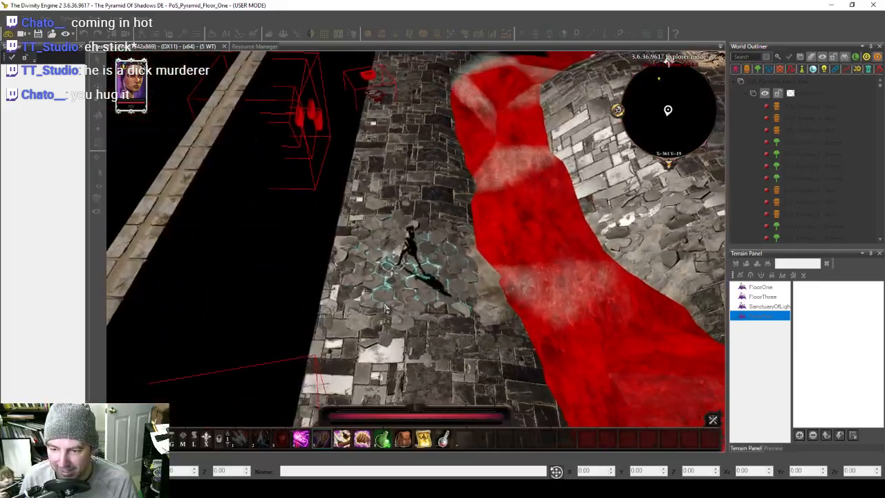
pyautogui.click(25, 32)
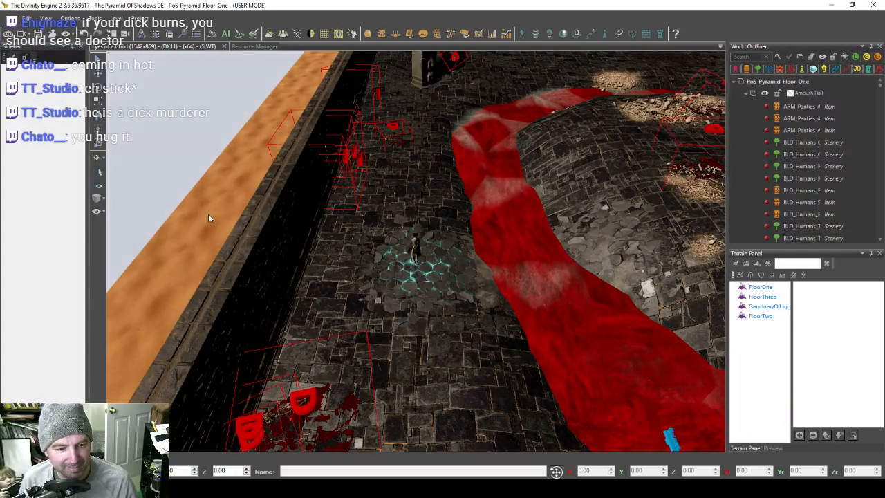
# Step: Paint more of the Hexafloor player-position layer of FloorTwo on the stone around the red ring and save the level
pyautogui.moveTo(401, 242); pyautogui.dragTo(393, 269, button='right')
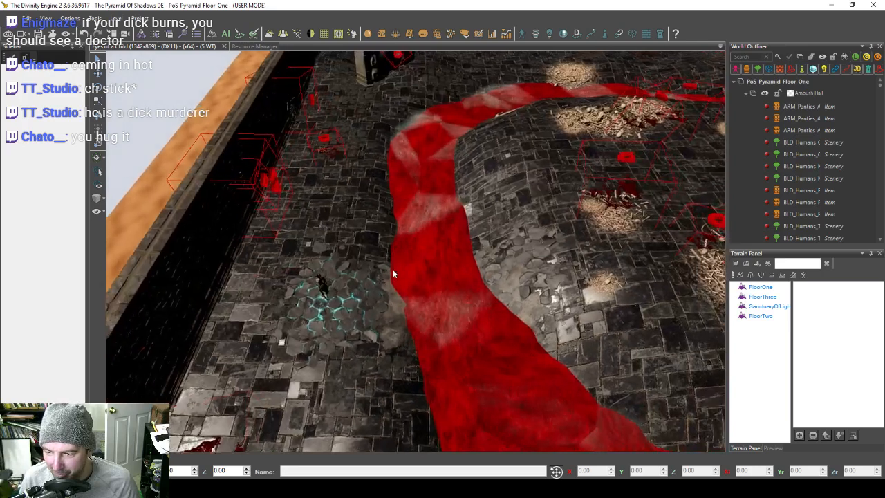
pyautogui.click(761, 316)
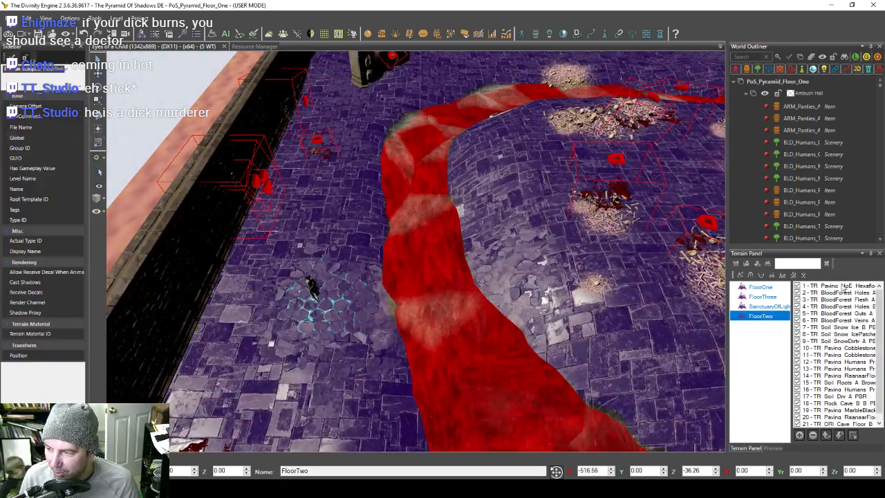
pyautogui.click(836, 286)
pyautogui.moveTo(400, 315); pyautogui.dragTo(399, 312)
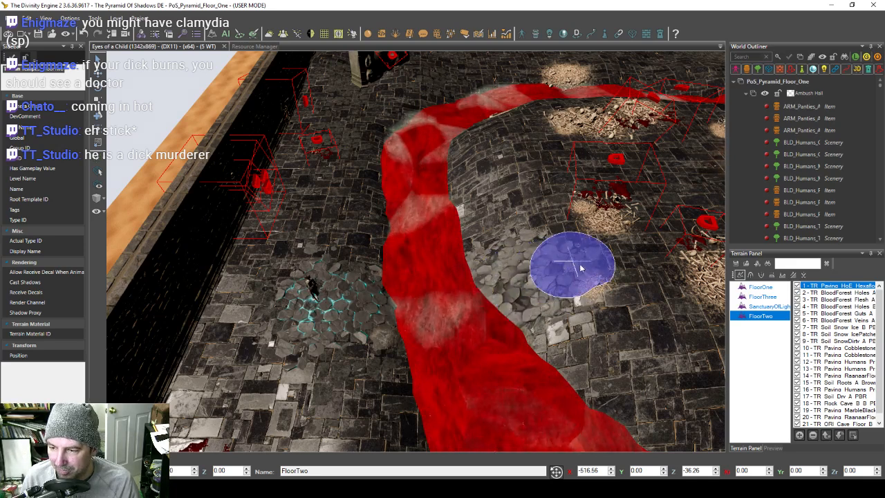
pyautogui.moveTo(496, 298); pyautogui.dragTo(463, 301, button='right')
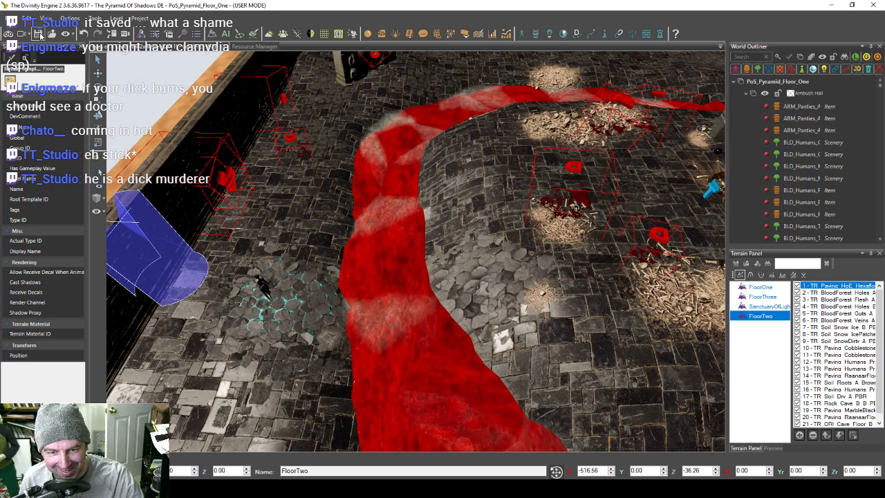
pyautogui.hotkey('ctrl', 's')
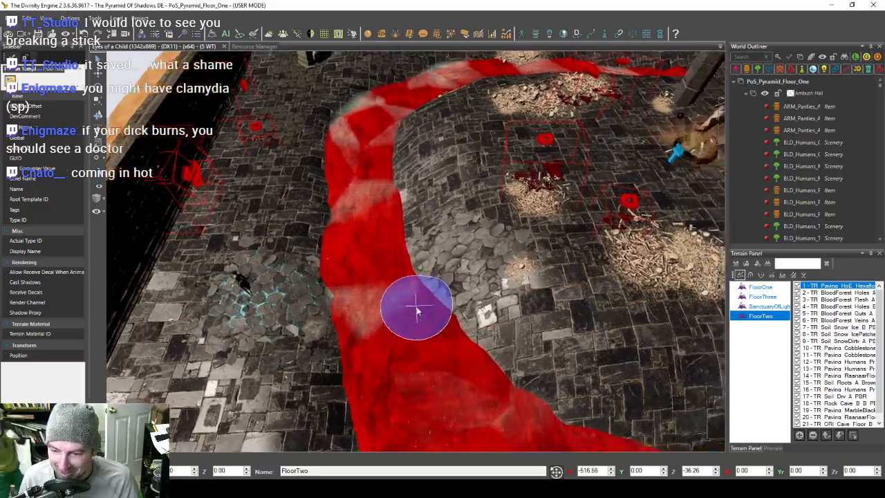
# Step: Paint a frozen patch in the walled desert area with the TR_Soil_Snow_Ice_B layer and extend it with the Snow_IcePatches layer
pyautogui.scroll(-3, 417, 309)
pyautogui.moveTo(417, 309); pyautogui.dragTo(446, 362, button='middle')
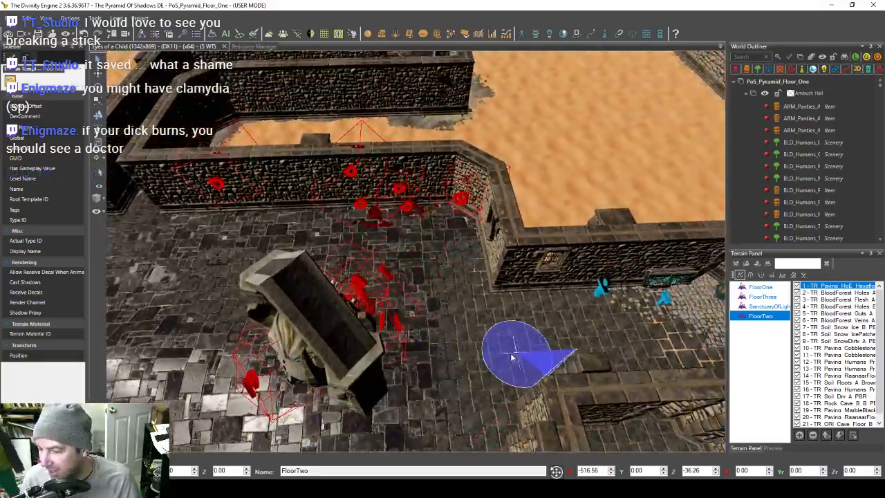
pyautogui.moveTo(511, 357)
pyautogui.mouseDown(button='middle')
pyautogui.moveTo(459, 345)
pyautogui.moveTo(474, 345)
pyautogui.moveTo(469, 327)
pyautogui.moveTo(477, 339)
pyautogui.moveTo(411, 330)
pyautogui.moveTo(365, 356)
pyautogui.moveTo(405, 320)
pyautogui.moveTo(451, 306)
pyautogui.moveTo(461, 293)
pyautogui.moveTo(482, 362)
pyautogui.moveTo(423, 321)
pyautogui.moveTo(452, 311)
pyautogui.moveTo(406, 301)
pyautogui.moveTo(406, 316)
pyautogui.moveTo(310, 307)
pyautogui.moveTo(338, 311)
pyautogui.moveTo(300, 296)
pyautogui.moveTo(312, 310)
pyautogui.moveTo(332, 311)
pyautogui.moveTo(303, 304)
pyautogui.moveTo(292, 334)
pyautogui.moveTo(297, 311)
pyautogui.moveTo(262, 296)
pyautogui.moveTo(263, 328)
pyautogui.moveTo(252, 309)
pyautogui.mouseUp(button='middle')
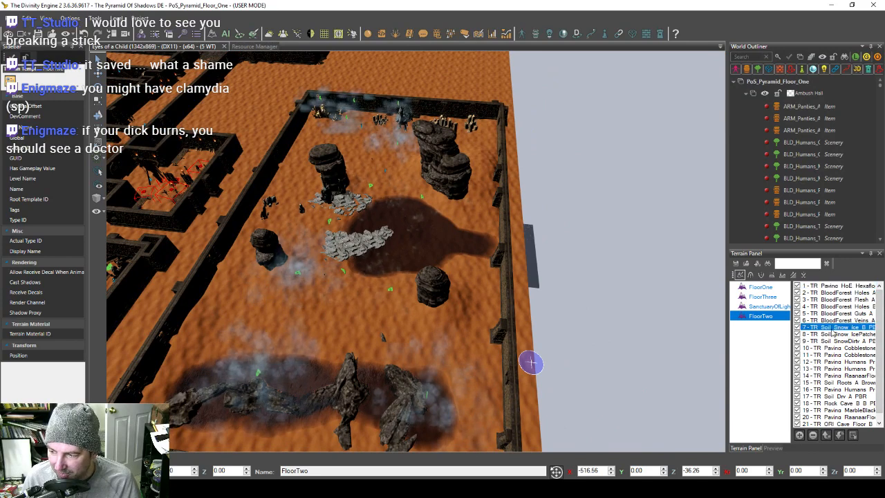
pyautogui.moveTo(420, 339); pyautogui.dragTo(382, 337, button='middle')
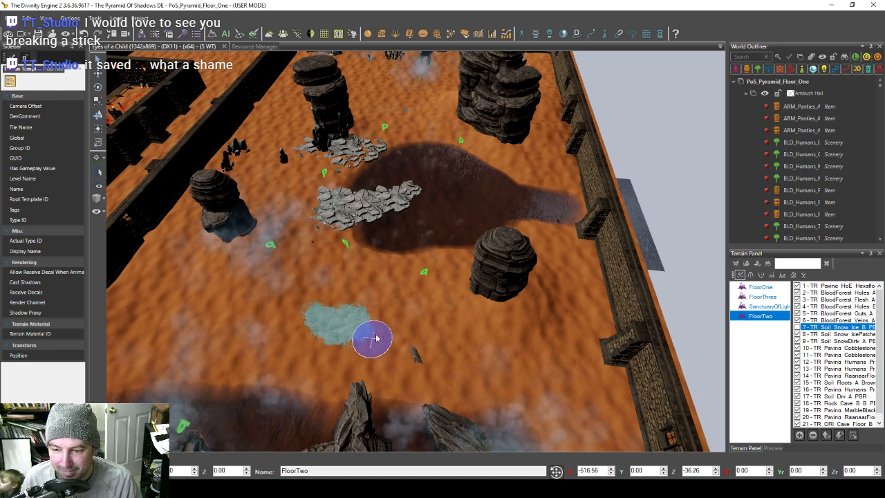
pyautogui.scroll(3, 366, 332)
pyautogui.moveTo(374, 330); pyautogui.dragTo(380, 310, button='middle')
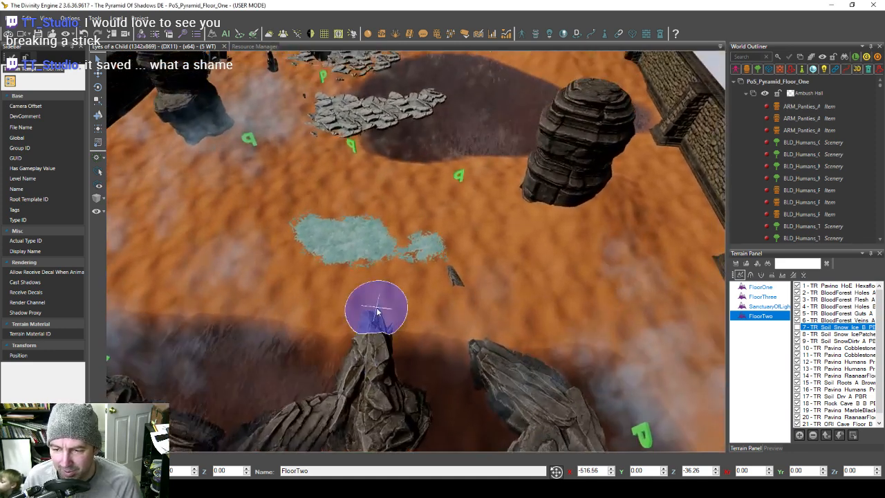
pyautogui.scroll(2, 386, 294)
pyautogui.moveTo(392, 278)
pyautogui.mouseDown()
pyautogui.moveTo(369, 296)
pyautogui.moveTo(504, 296)
pyautogui.moveTo(512, 312)
pyautogui.moveTo(516, 263)
pyautogui.moveTo(462, 292)
pyautogui.moveTo(356, 306)
pyautogui.moveTo(423, 314)
pyautogui.moveTo(409, 316)
pyautogui.mouseUp()
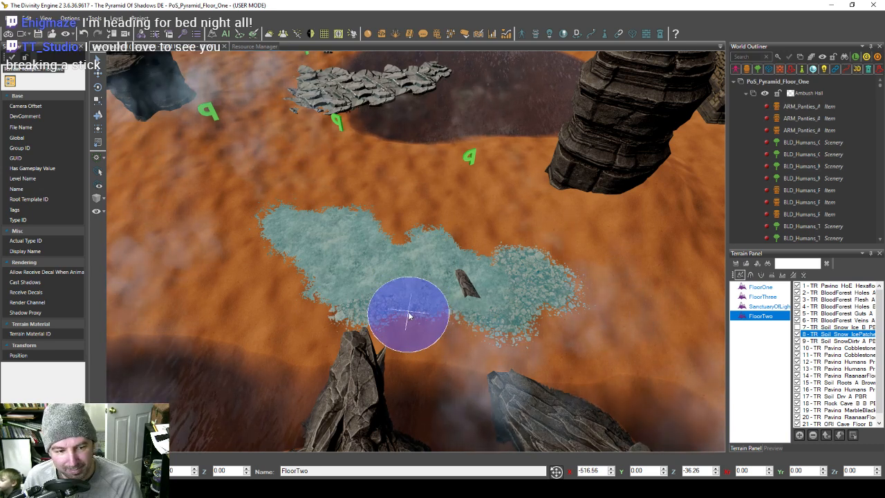
# Step: Paint TR_Soil_SnowDirty_A along the edges of the frozen patch in the desert area
pyautogui.click(838, 341)
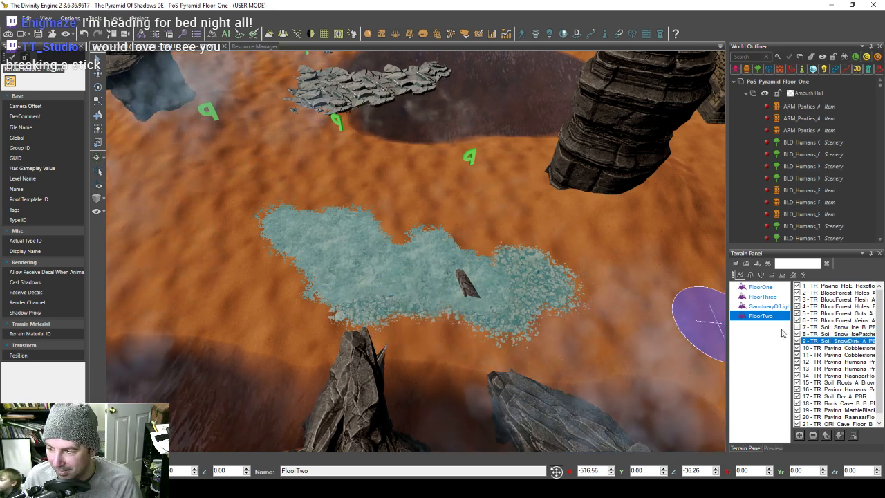
pyautogui.moveTo(559, 318)
pyautogui.mouseDown()
pyautogui.moveTo(563, 280)
pyautogui.moveTo(515, 242)
pyautogui.mouseUp()
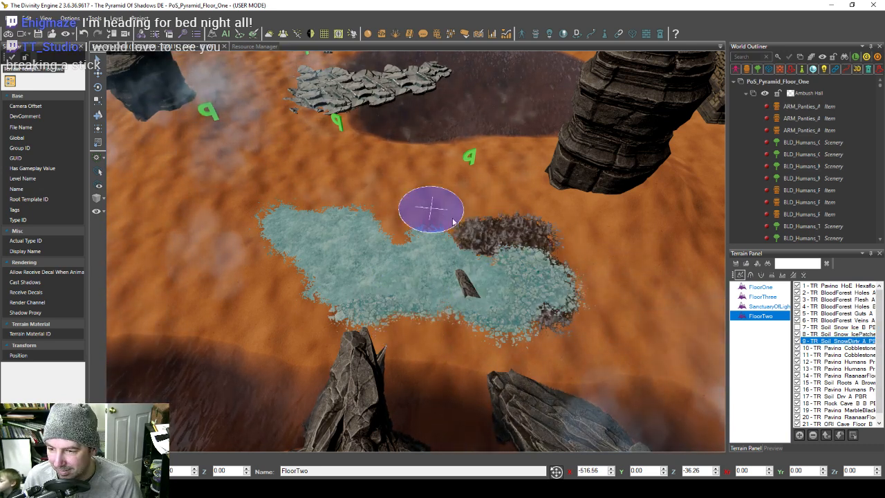
pyautogui.moveTo(342, 240)
pyautogui.mouseDown()
pyautogui.moveTo(509, 277)
pyautogui.moveTo(498, 259)
pyautogui.mouseUp()
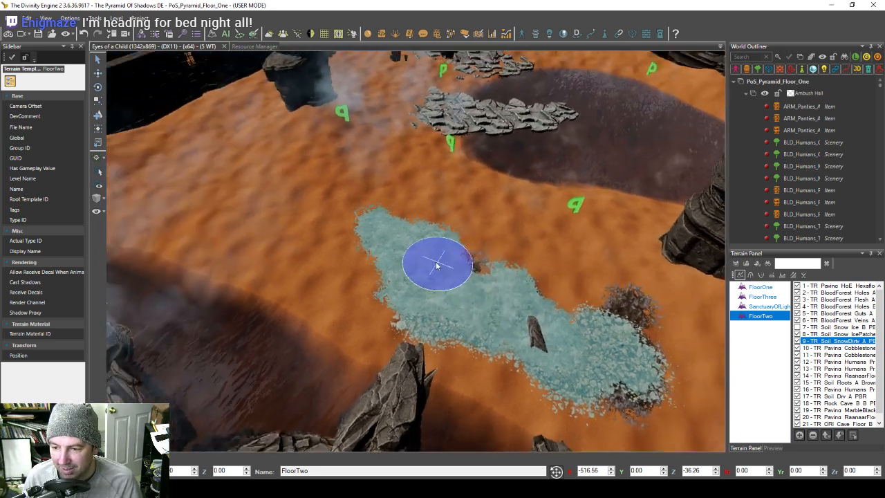
pyautogui.moveTo(434, 259)
pyautogui.mouseDown(button='right')
pyautogui.moveTo(406, 255)
pyautogui.moveTo(425, 262)
pyautogui.moveTo(388, 269)
pyautogui.mouseUp(button='right')
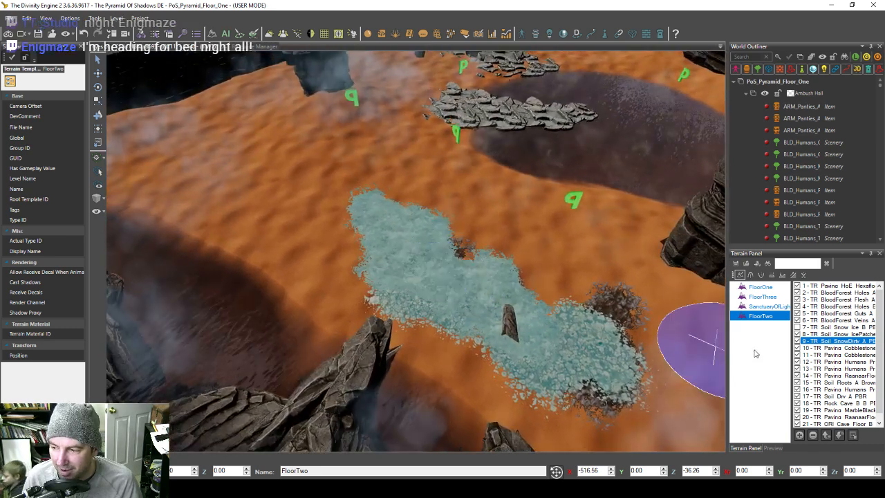
# Step: Make TR_Soil_Snow_Ice_B the active layer again and rework its coverage over the existing frozen patch
pyautogui.click(838, 328)
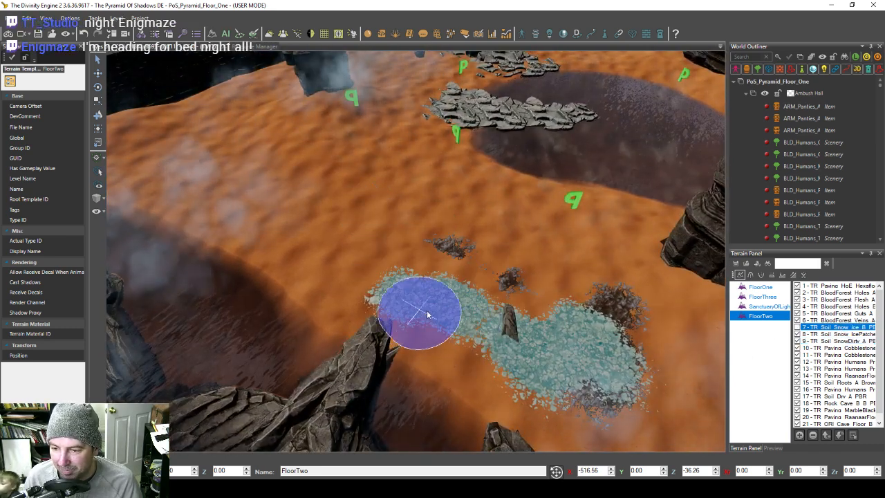
pyautogui.moveTo(705, 336)
pyautogui.mouseDown()
pyautogui.moveTo(490, 307)
pyautogui.moveTo(395, 237)
pyautogui.moveTo(415, 296)
pyautogui.moveTo(520, 337)
pyautogui.moveTo(479, 319)
pyautogui.mouseUp()
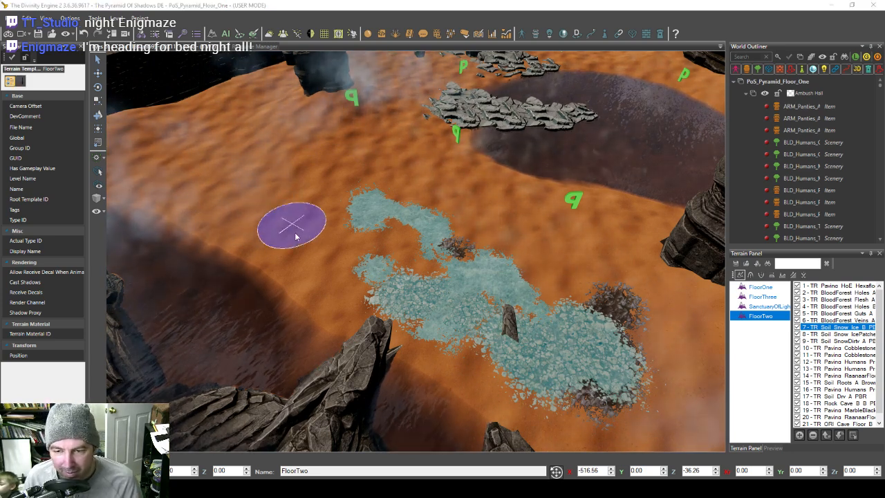
pyautogui.moveTo(307, 248); pyautogui.dragTo(329, 262, button='right')
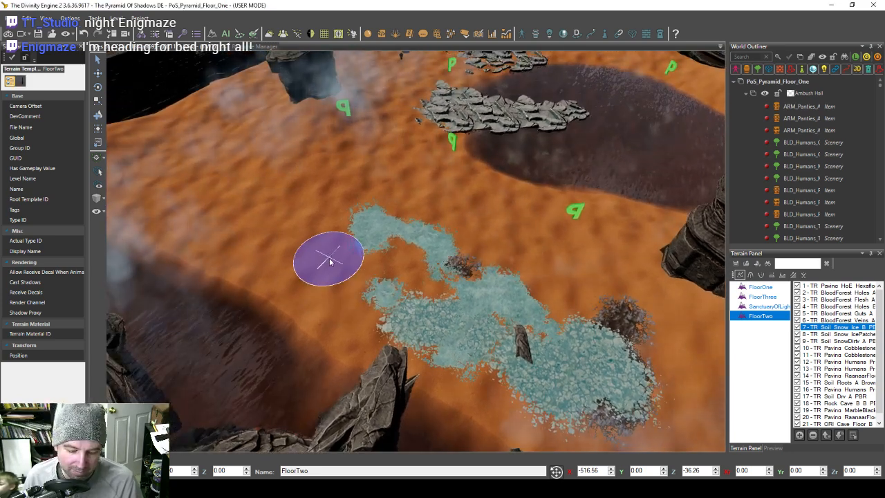
# Step: Spread TR_Soil_Snow_Ice_B with a much larger brush from the frozen patch across the rock formation towards the outer wall
pyautogui.moveTo(285, 225)
pyautogui.mouseDown()
pyautogui.moveTo(335, 268)
pyautogui.moveTo(337, 283)
pyautogui.moveTo(371, 281)
pyautogui.moveTo(365, 273)
pyautogui.moveTo(271, 270)
pyautogui.moveTo(296, 231)
pyautogui.mouseUp()
pyautogui.press('s')
pyautogui.press('d')
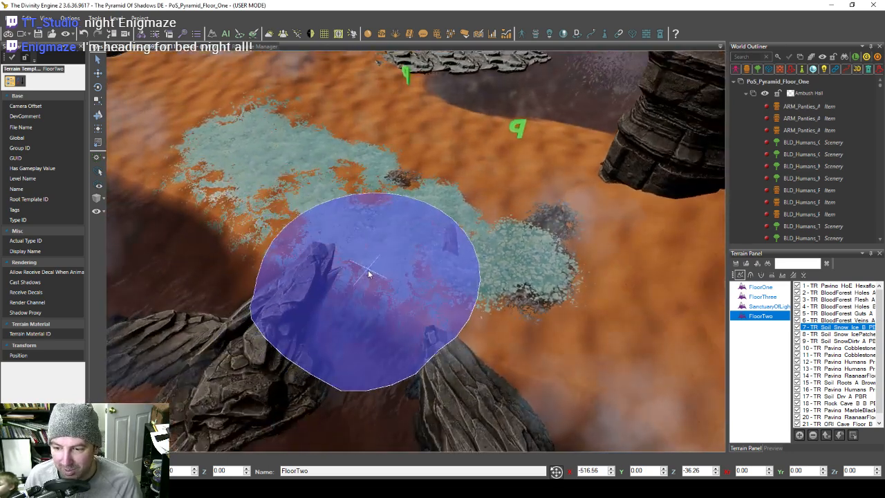
pyautogui.press('s')
pyautogui.press('d')
pyautogui.press('s')
pyautogui.press('a')
pyautogui.press('s')
pyautogui.press('a')
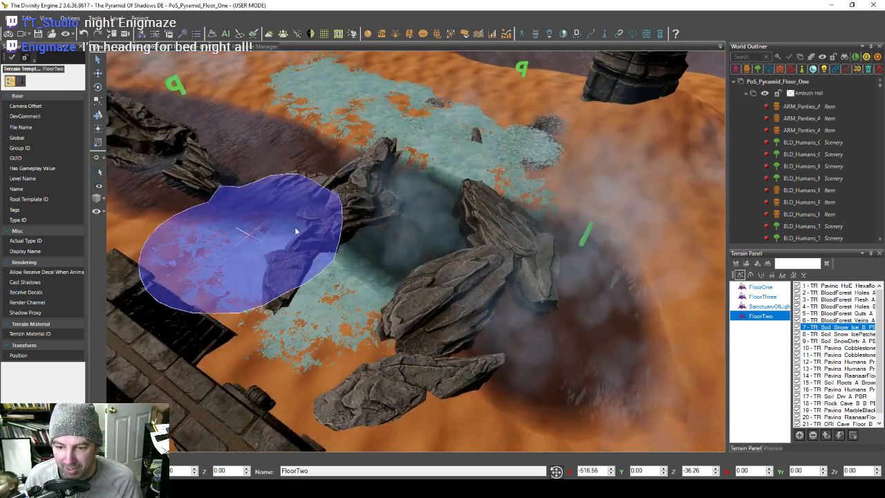
# Step: Fill the dark ground beside the rock ridge with TR_Soil_Snow_Ice_B, joining it to the main frozen patch
pyautogui.press('s')
pyautogui.moveTo(320, 220); pyautogui.dragTo(324, 224, button='middle')
pyautogui.press('w')
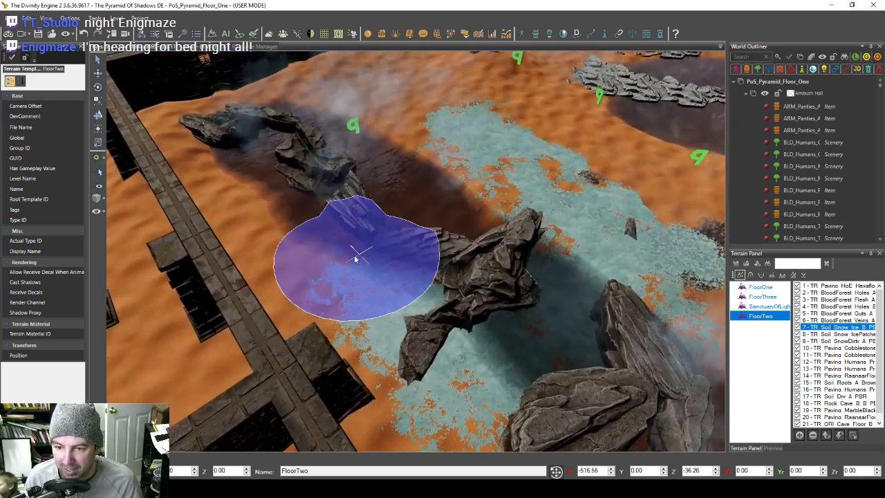
pyautogui.moveTo(355, 259)
pyautogui.mouseDown()
pyautogui.moveTo(273, 212)
pyautogui.moveTo(384, 244)
pyautogui.mouseUp()
pyautogui.press('w')
pyautogui.press('d')
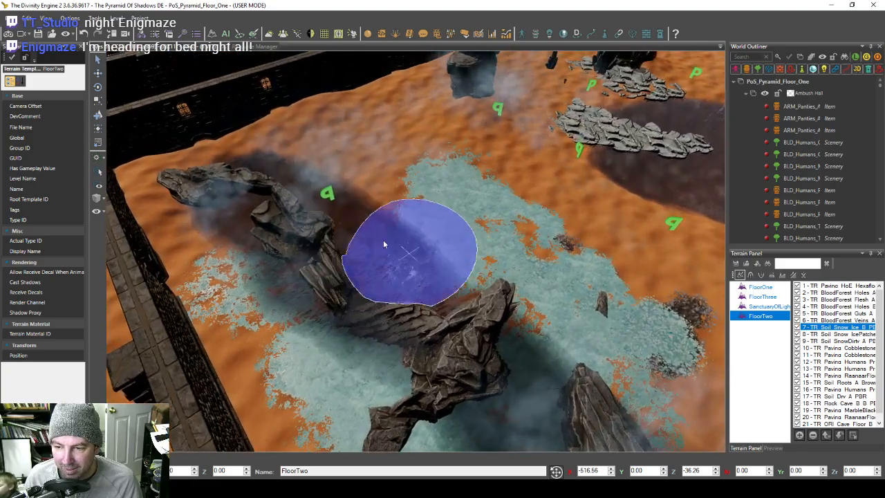
# Step: Paint TR_Soil_Snow_Ice_B over the dark ground around the far end of the rock ridge
pyautogui.press('s')
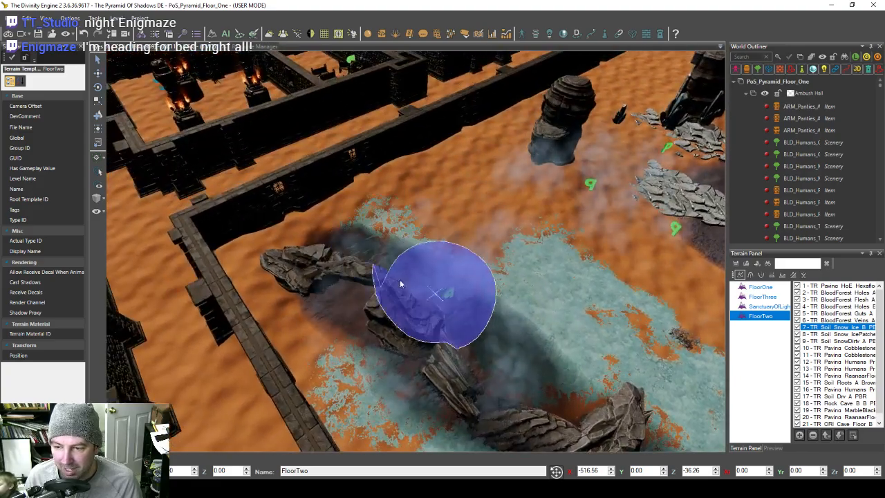
pyautogui.moveTo(400, 283)
pyautogui.mouseDown()
pyautogui.moveTo(359, 279)
pyautogui.moveTo(439, 340)
pyautogui.mouseUp()
pyautogui.press('s')
pyautogui.press('d')
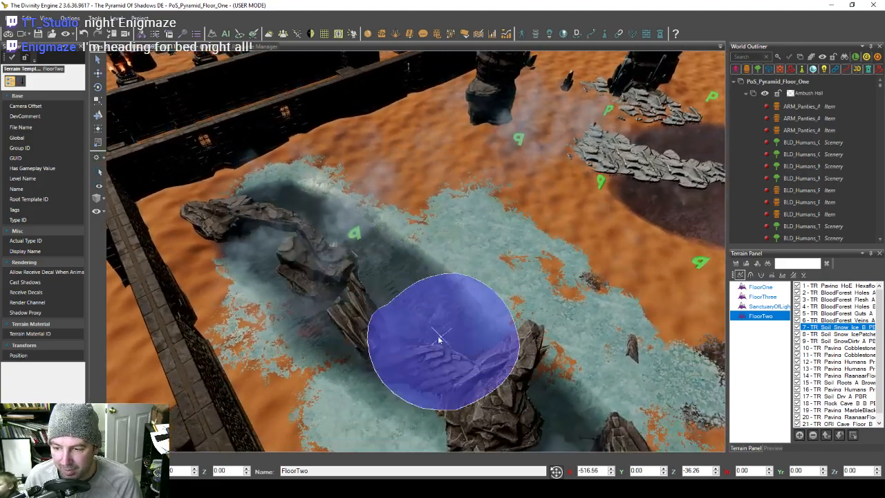
pyautogui.press('w')
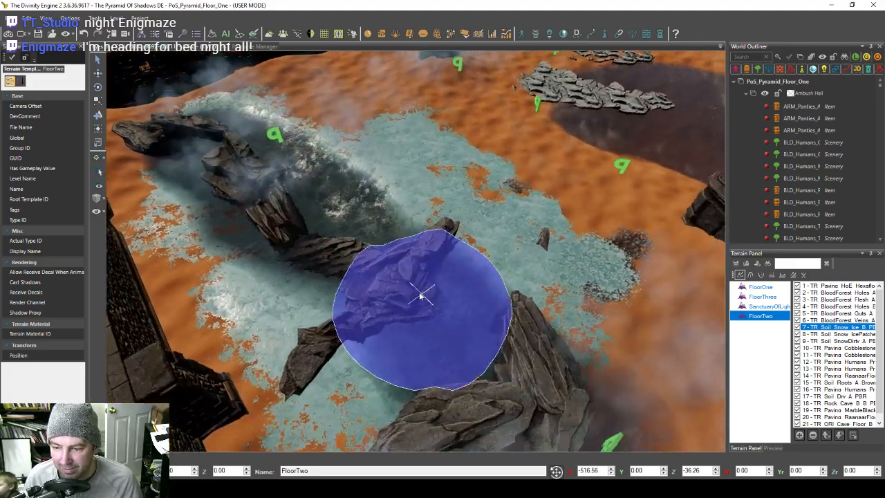
# Step: Extend TR_Soil_Snow_Ice_B around the near rocks of the ridge and along the strip beside the outer wall
pyautogui.press('s')
pyautogui.press('d')
pyautogui.moveTo(422, 297)
pyautogui.mouseDown()
pyautogui.moveTo(464, 350)
pyautogui.moveTo(457, 325)
pyautogui.moveTo(409, 270)
pyautogui.moveTo(401, 301)
pyautogui.moveTo(326, 247)
pyautogui.moveTo(346, 251)
pyautogui.moveTo(358, 269)
pyautogui.moveTo(318, 279)
pyautogui.moveTo(281, 221)
pyautogui.mouseUp()
pyautogui.press('s')
pyautogui.press('d')
pyautogui.press('s')
pyautogui.press('a')
pyautogui.press('w')
# Step: Spread TR_Soil_Snow_Ice_B from the ridge's far end into the wall corner and onto the adjoining open sand
pyautogui.moveTo(237, 164); pyautogui.dragTo(298, 144)
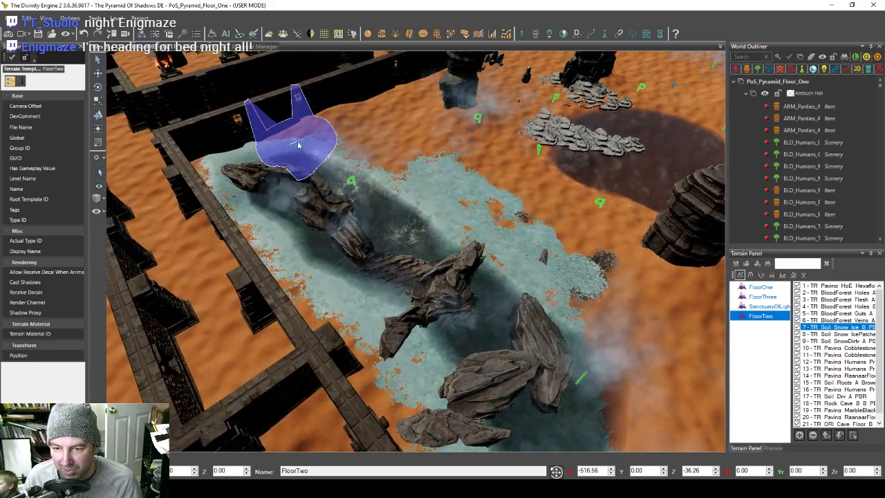
pyautogui.press('w')
pyautogui.moveTo(394, 165); pyautogui.dragTo(359, 185)
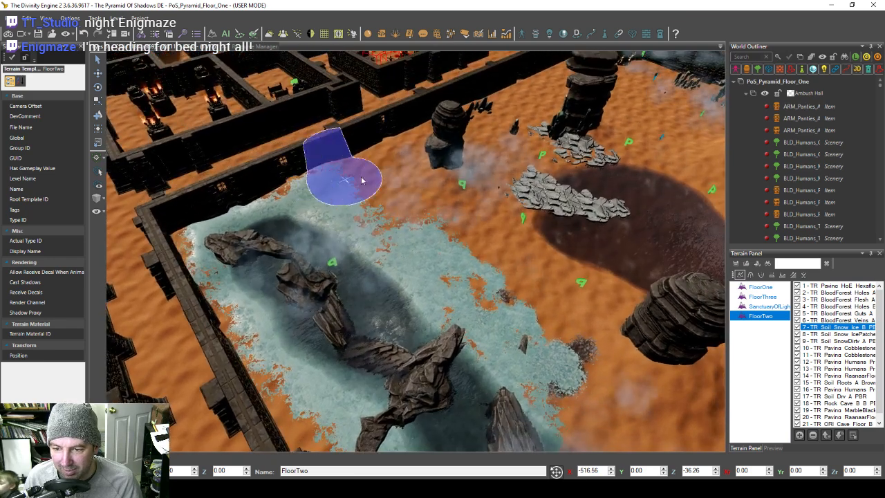
pyautogui.moveTo(383, 213); pyautogui.dragTo(421, 207)
pyautogui.press('d')
pyautogui.press('s')
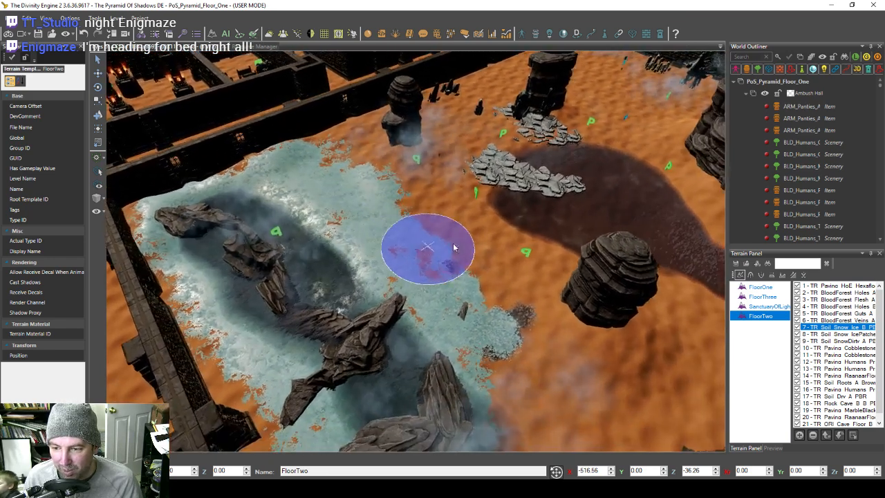
# Step: Extend TR_Soil_Snow_Ice_B across the sand to the large layered rock pillar and around its base
pyautogui.moveTo(474, 258); pyautogui.dragTo(508, 311)
pyautogui.press('d')
pyautogui.press('s')
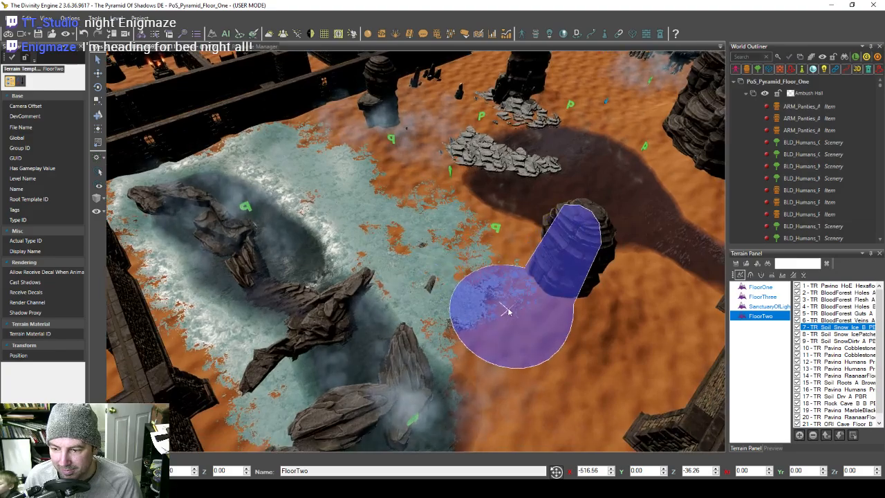
pyautogui.press('d')
pyautogui.press('s')
pyautogui.scroll(3, 468, 336)
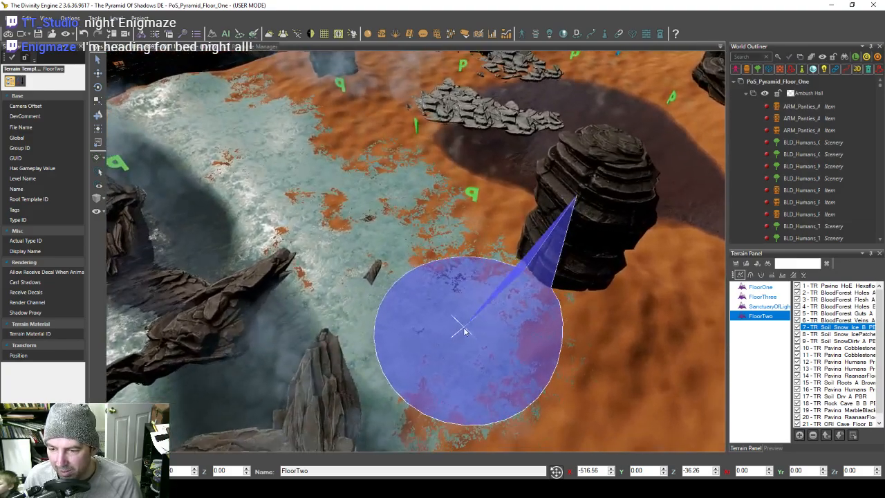
pyautogui.moveTo(465, 332)
pyautogui.mouseDown()
pyautogui.moveTo(397, 276)
pyautogui.moveTo(396, 233)
pyautogui.mouseUp()
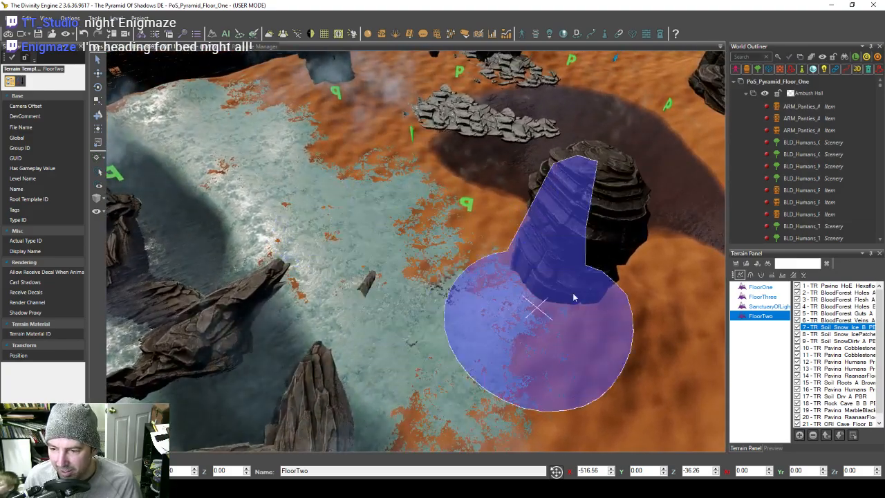
pyautogui.press('d')
pyautogui.press('s')
pyautogui.moveTo(471, 244); pyautogui.dragTo(500, 212)
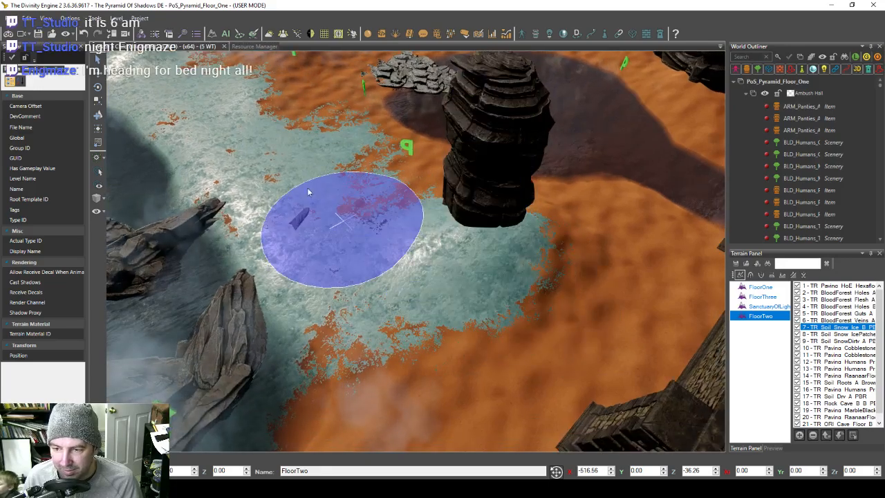
# Step: Cover the sand between the rock ridge, the small pillar by the far wall and the cracked slabs with TR_Soil_Snow_Ice_B
pyautogui.press('s')
pyautogui.press('d')
pyautogui.press('a')
pyautogui.press('w')
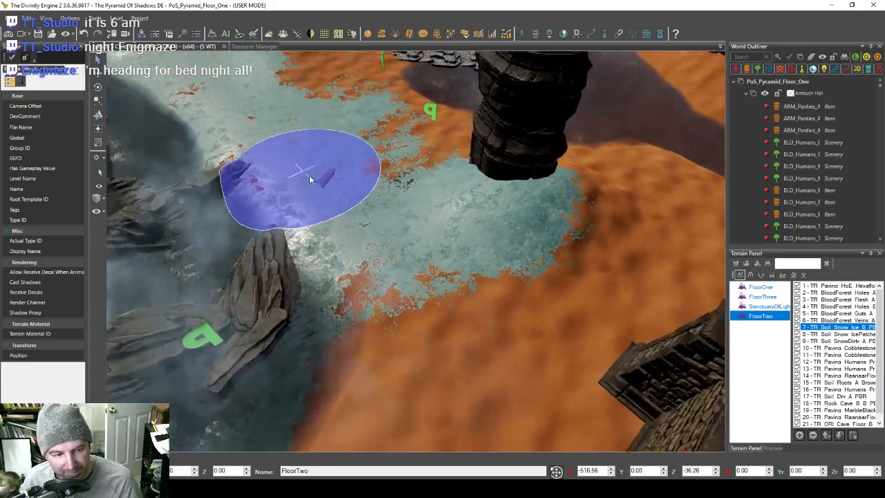
pyautogui.press('s')
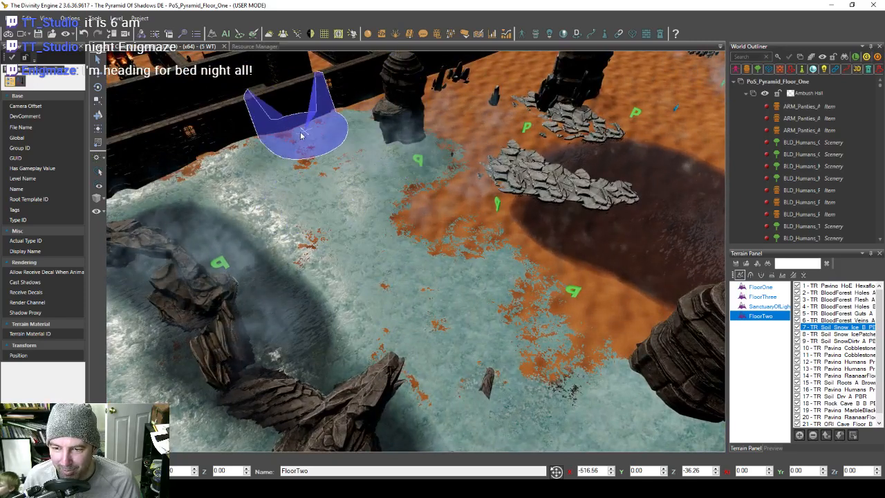
pyautogui.press('d')
pyautogui.press('w')
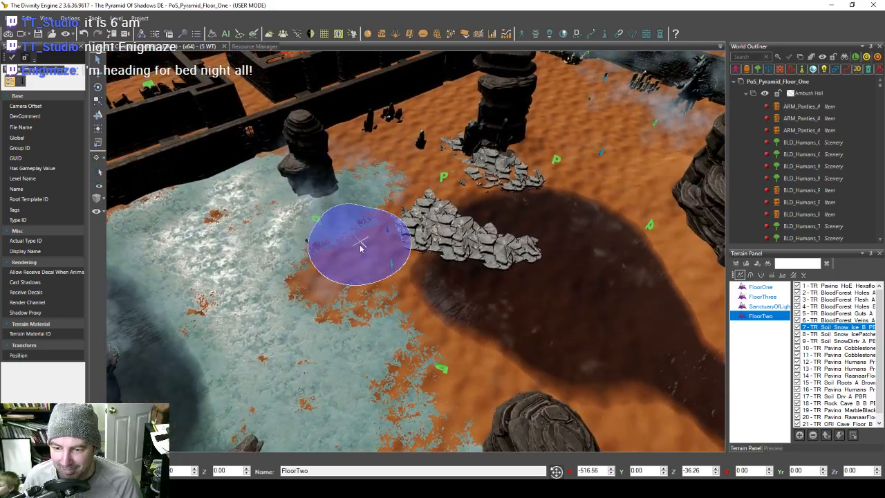
pyautogui.moveTo(360, 248); pyautogui.dragTo(344, 288)
pyautogui.press('s')
pyautogui.press('a')
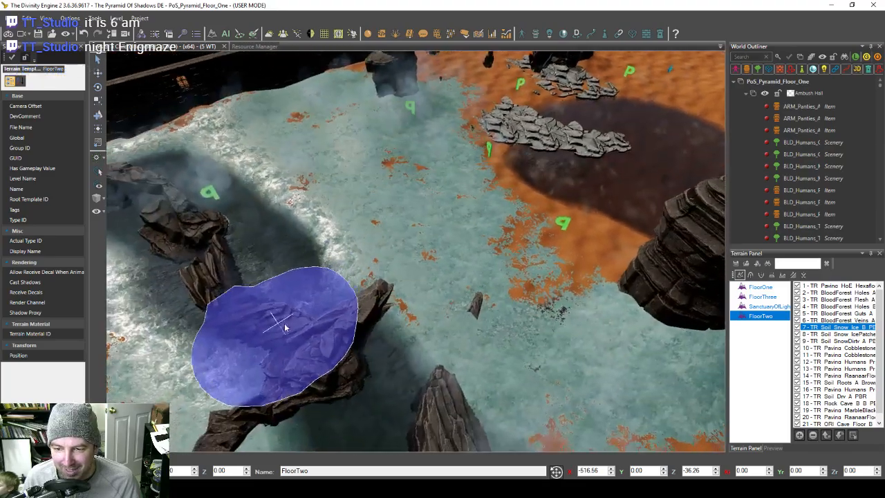
# Step: Paint TR_Soil_Snow_Ice_B along the outer wall past the ridge and around the rock cluster at its near end
pyautogui.press('a')
pyautogui.press('s')
pyautogui.moveTo(515, 253); pyautogui.dragTo(483, 236, button='middle')
pyautogui.press('s')
pyautogui.press('d')
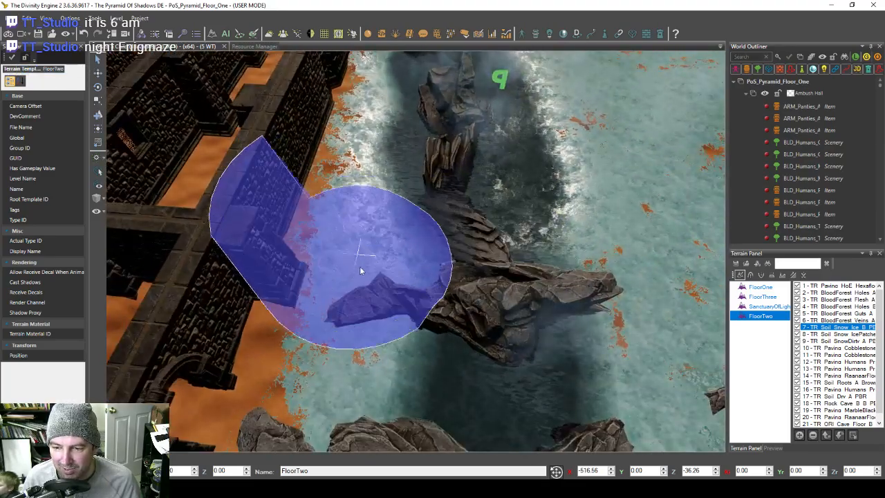
pyautogui.press('s')
pyautogui.press('a')
pyautogui.scroll(-3, 317, 277)
pyautogui.press('s')
pyautogui.press('d')
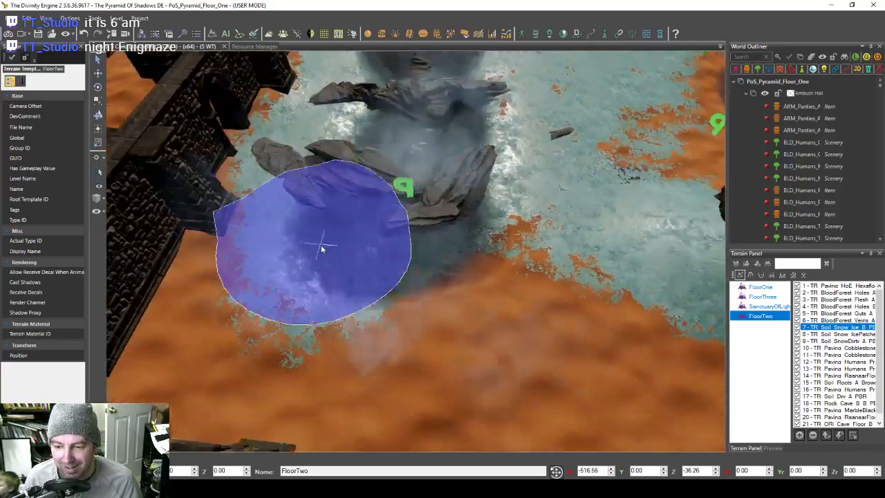
# Step: Fill the sand between the near rock cluster, the large layered pillar and the front wall with TR_Soil_Snow_Ice_B
pyautogui.press('s')
pyautogui.press('a')
pyautogui.scroll(-3, 319, 253)
pyautogui.moveTo(311, 263)
pyautogui.mouseDown()
pyautogui.moveTo(364, 286)
pyautogui.moveTo(473, 273)
pyautogui.moveTo(509, 238)
pyautogui.moveTo(559, 262)
pyautogui.moveTo(544, 285)
pyautogui.moveTo(473, 298)
pyautogui.moveTo(588, 313)
pyautogui.moveTo(570, 322)
pyautogui.mouseUp()
pyautogui.press('d')
pyautogui.press('w')
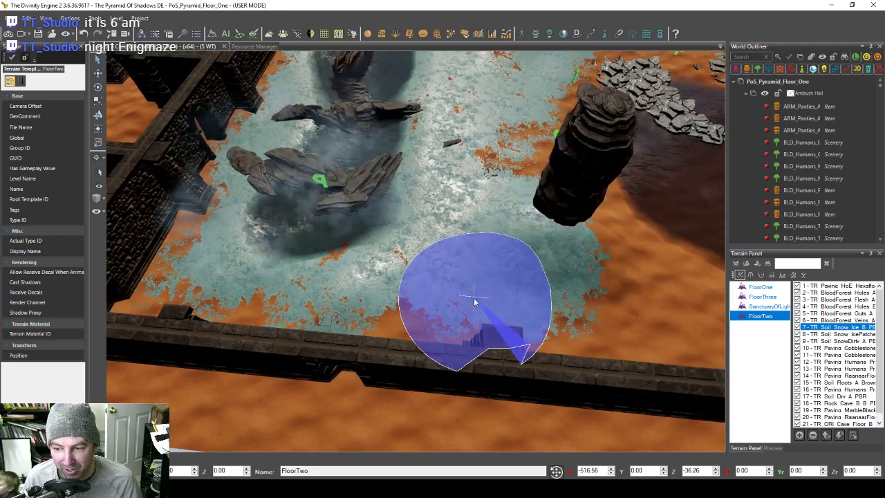
pyautogui.press('d')
pyautogui.press('d')
pyautogui.press('w')
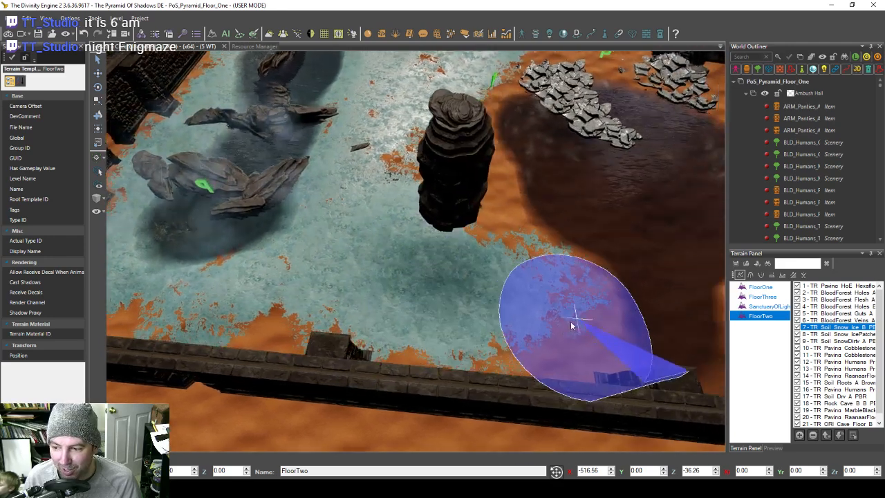
# Step: Cover the large dark ground area beside the layered pillar and cracked slabs with TR_Soil_Snow_Ice_B
pyautogui.press('d')
pyautogui.press('w')
pyautogui.moveTo(419, 273)
pyautogui.mouseDown()
pyautogui.moveTo(401, 261)
pyautogui.moveTo(469, 241)
pyautogui.moveTo(485, 309)
pyautogui.moveTo(575, 334)
pyautogui.moveTo(583, 293)
pyautogui.moveTo(557, 311)
pyautogui.moveTo(457, 241)
pyautogui.moveTo(408, 270)
pyautogui.moveTo(350, 222)
pyautogui.moveTo(491, 225)
pyautogui.moveTo(467, 283)
pyautogui.moveTo(482, 288)
pyautogui.moveTo(409, 283)
pyautogui.moveTo(432, 241)
pyautogui.mouseUp()
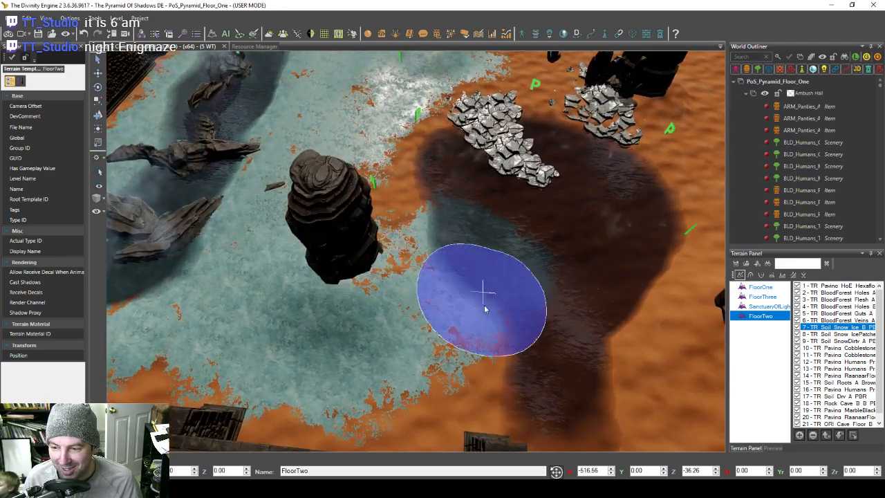
pyautogui.press('d')
pyautogui.press('w')
pyautogui.press('a')
pyautogui.press('w')
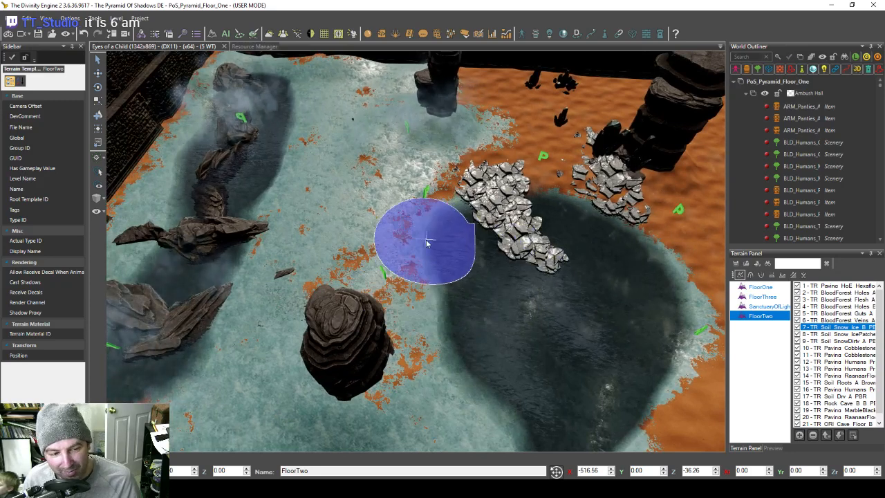
# Step: Extend TR_Soil_Snow_Ice_B past the cracked slabs and behind the small rock pillar to the far wall
pyautogui.press('w')
pyautogui.press('d')
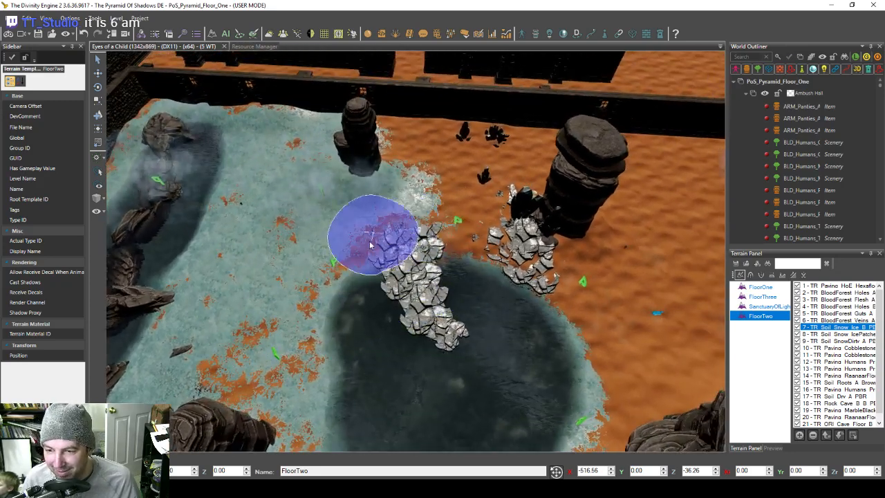
pyautogui.moveTo(476, 240)
pyautogui.mouseDown()
pyautogui.moveTo(445, 221)
pyautogui.moveTo(454, 155)
pyautogui.moveTo(411, 154)
pyautogui.mouseUp()
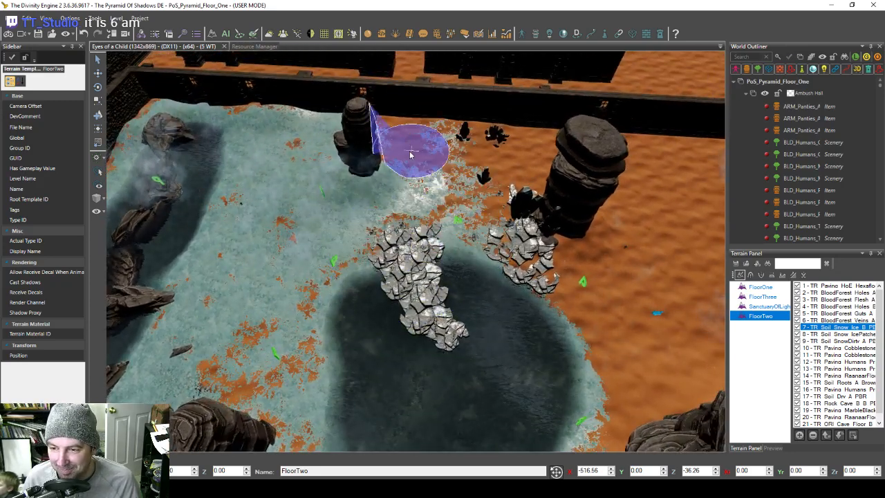
pyautogui.press('w')
pyautogui.press('d')
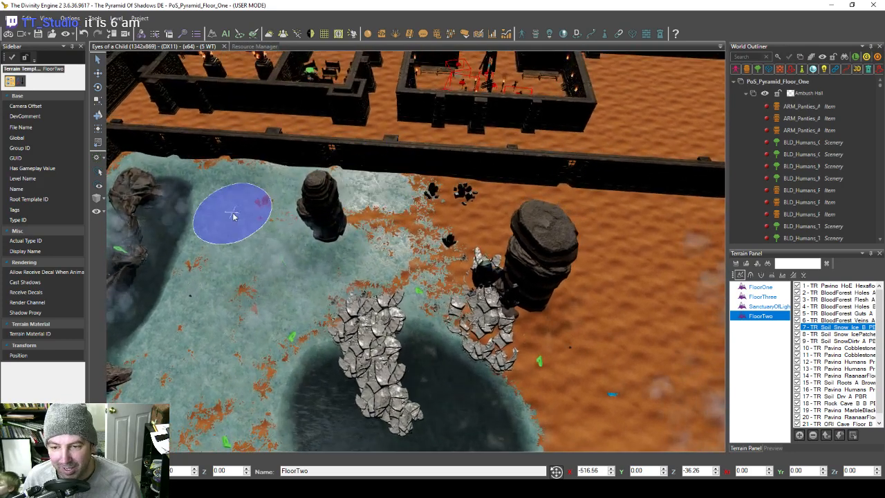